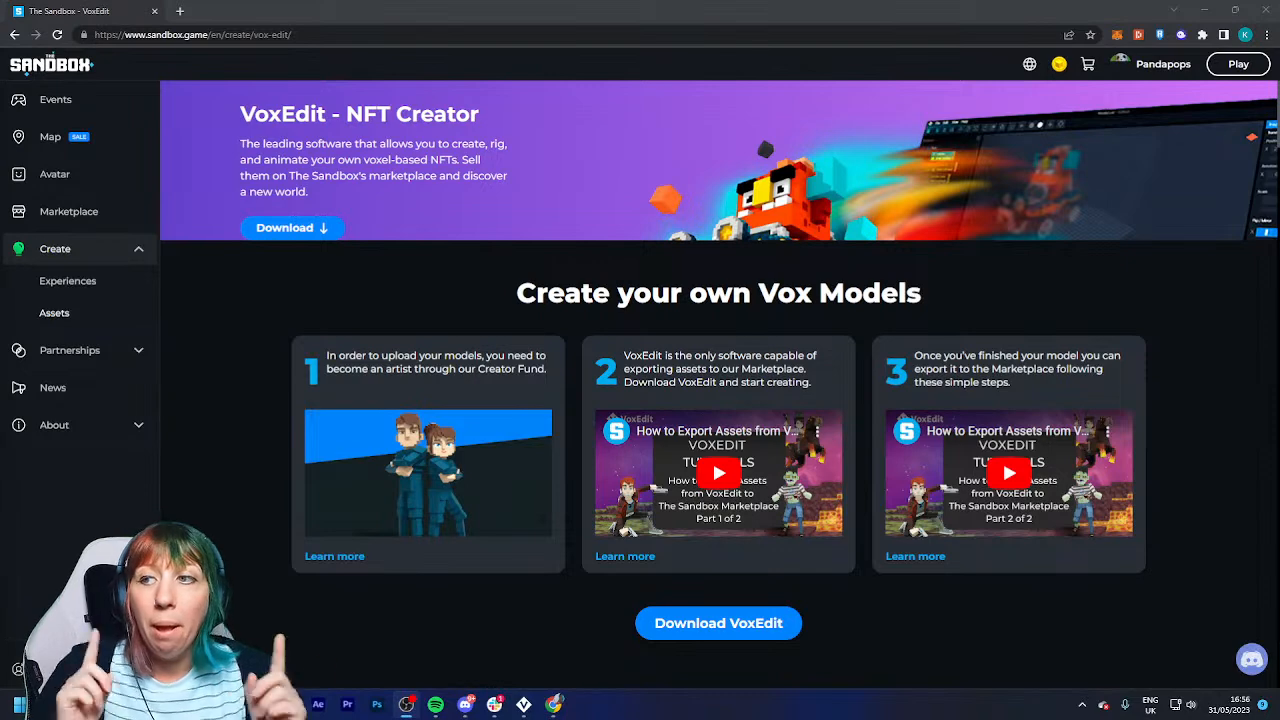
# Copy the web address of The Sandbox's VoxEdit page.
pyautogui.click(192, 34)
pyautogui.rightClick(195, 34)
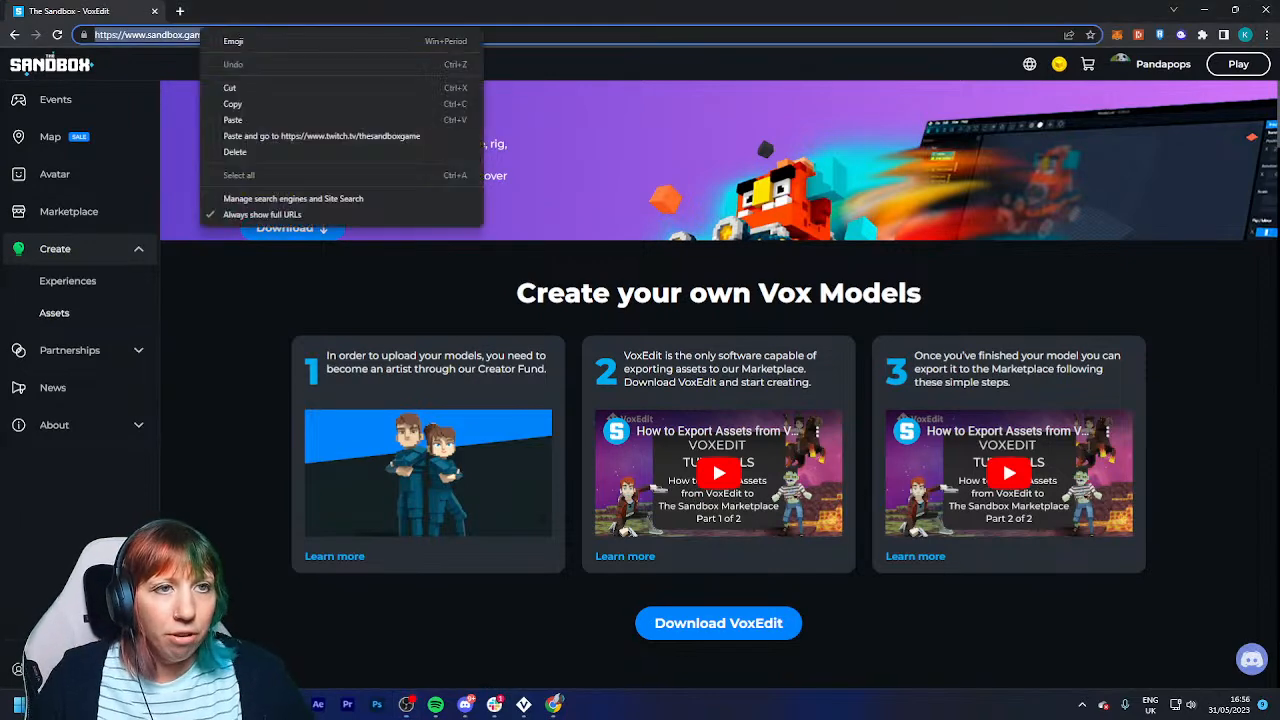
pyautogui.click(235, 101)
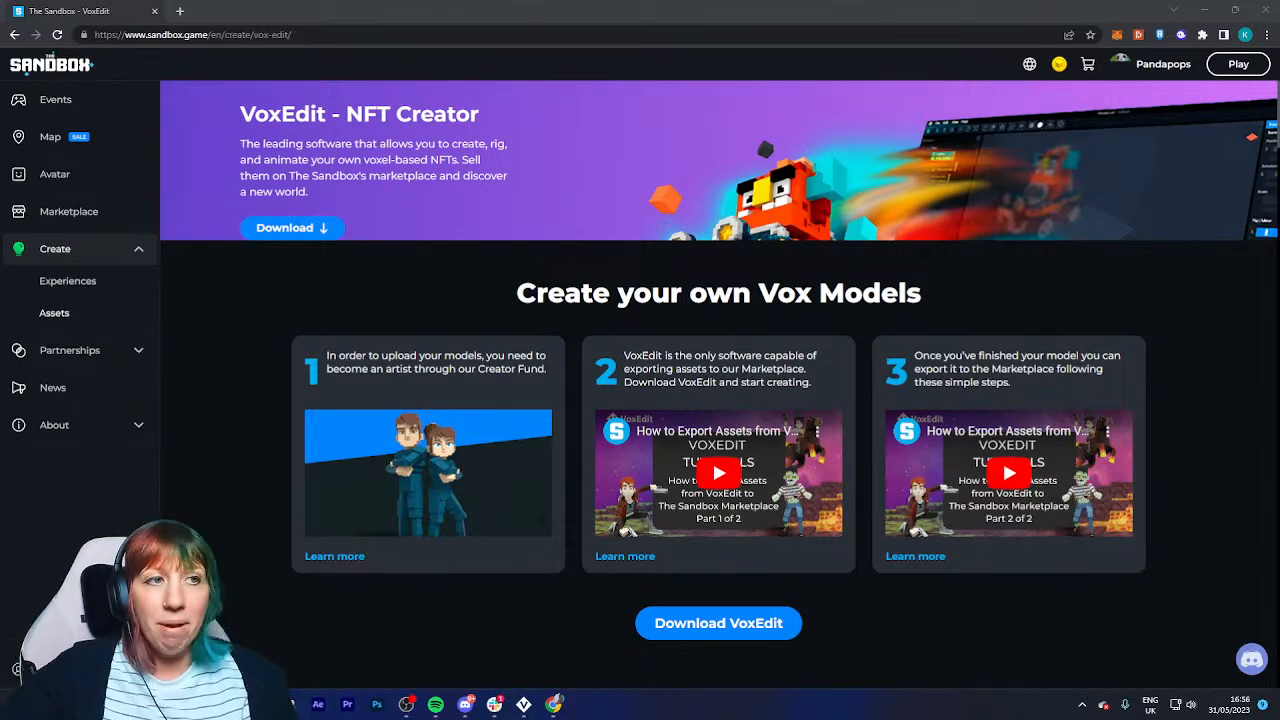
# Switch to VoxEdit and show the Animator section with its recent files.
pyautogui.click(524, 704)
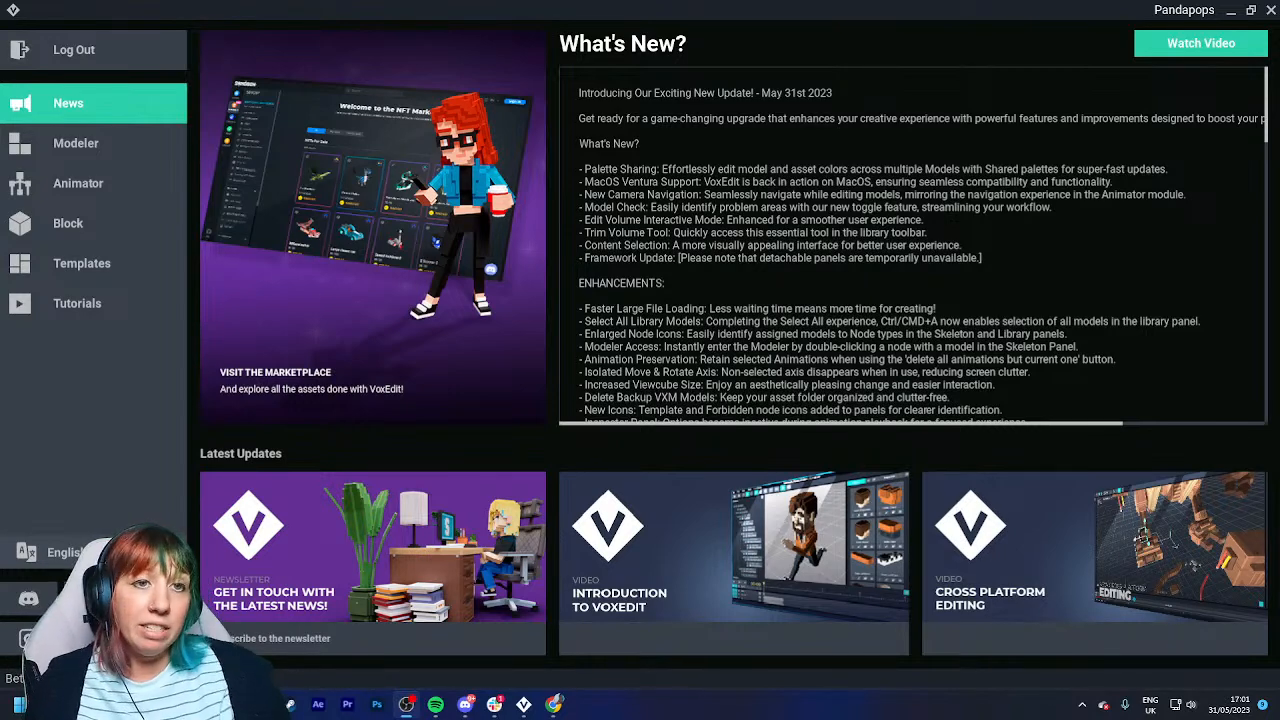
pyautogui.click(78, 183)
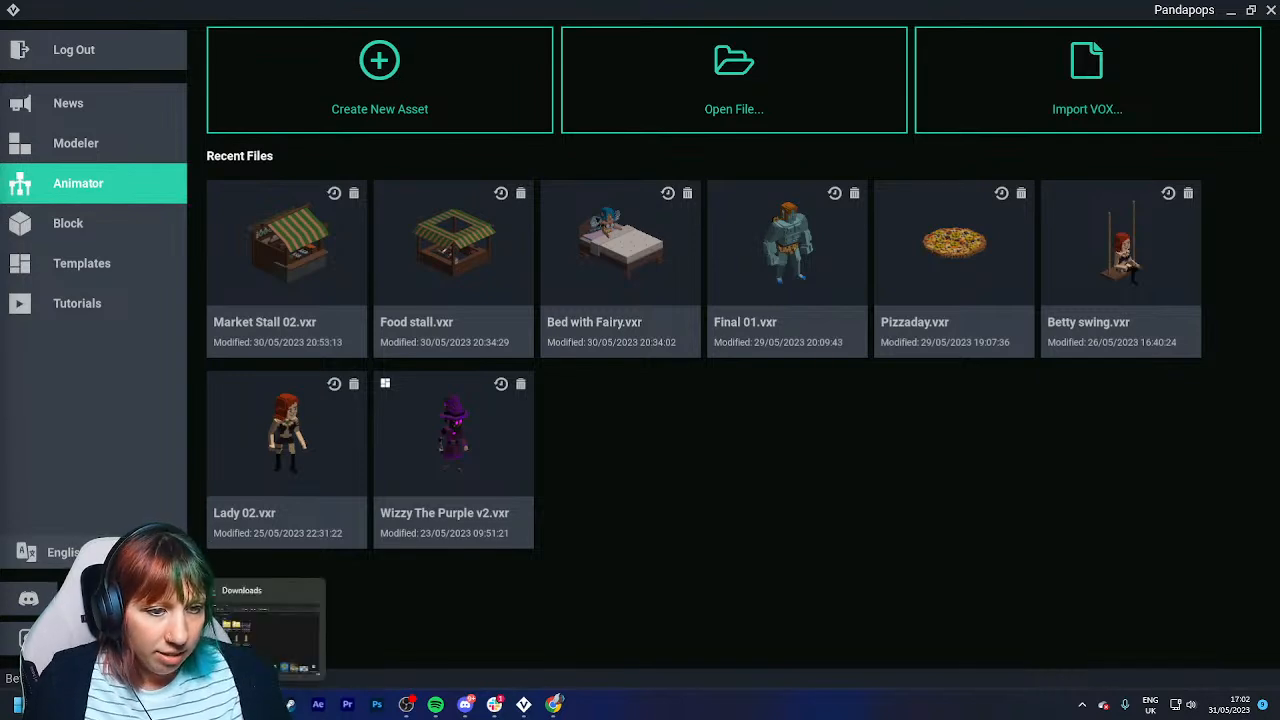
pyautogui.click(290, 704)
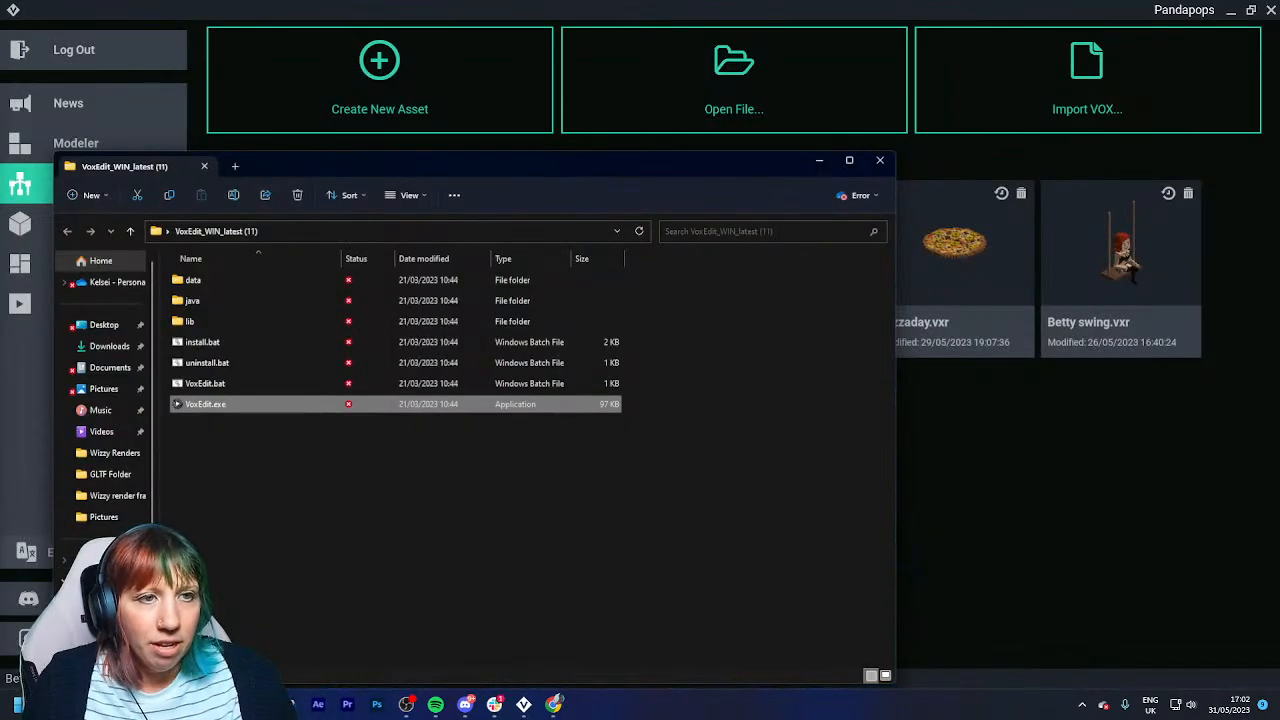
pyautogui.click(290, 704)
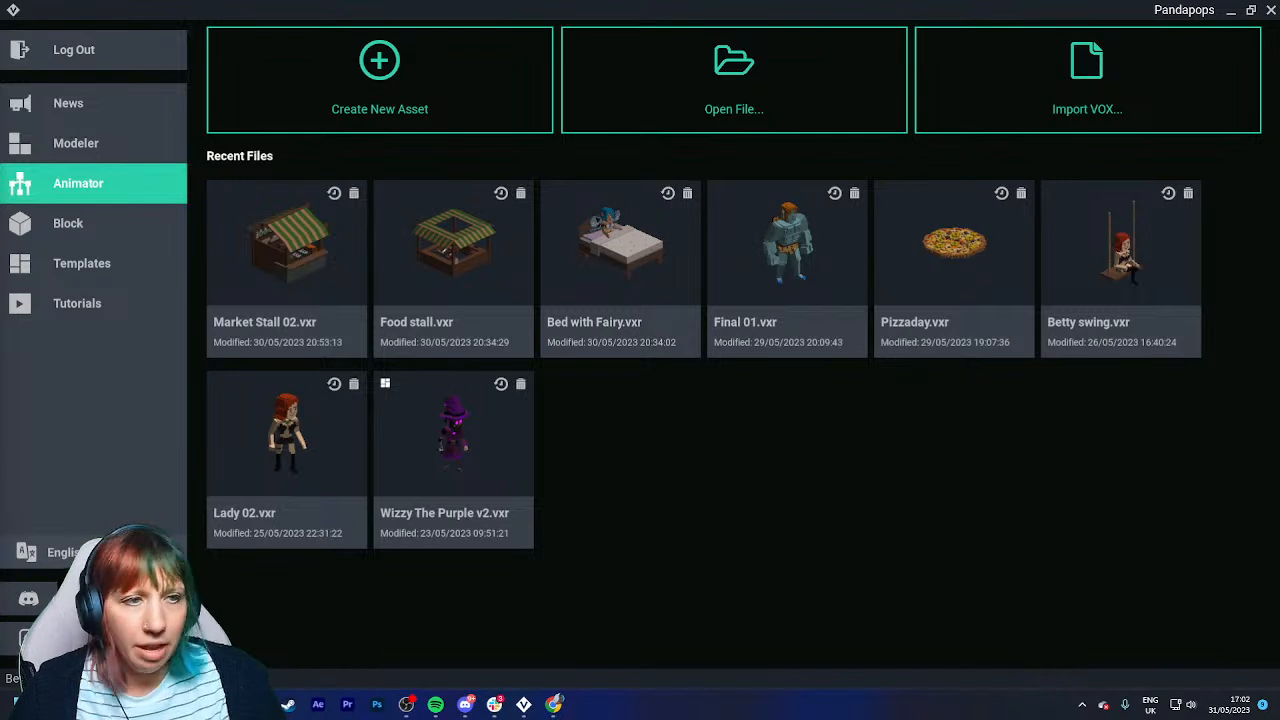
# Open the Final 01 VXR asset from the giant fairy folder under Tavern Pack in the Sandbox stream folder.
pyautogui.click(733, 79)
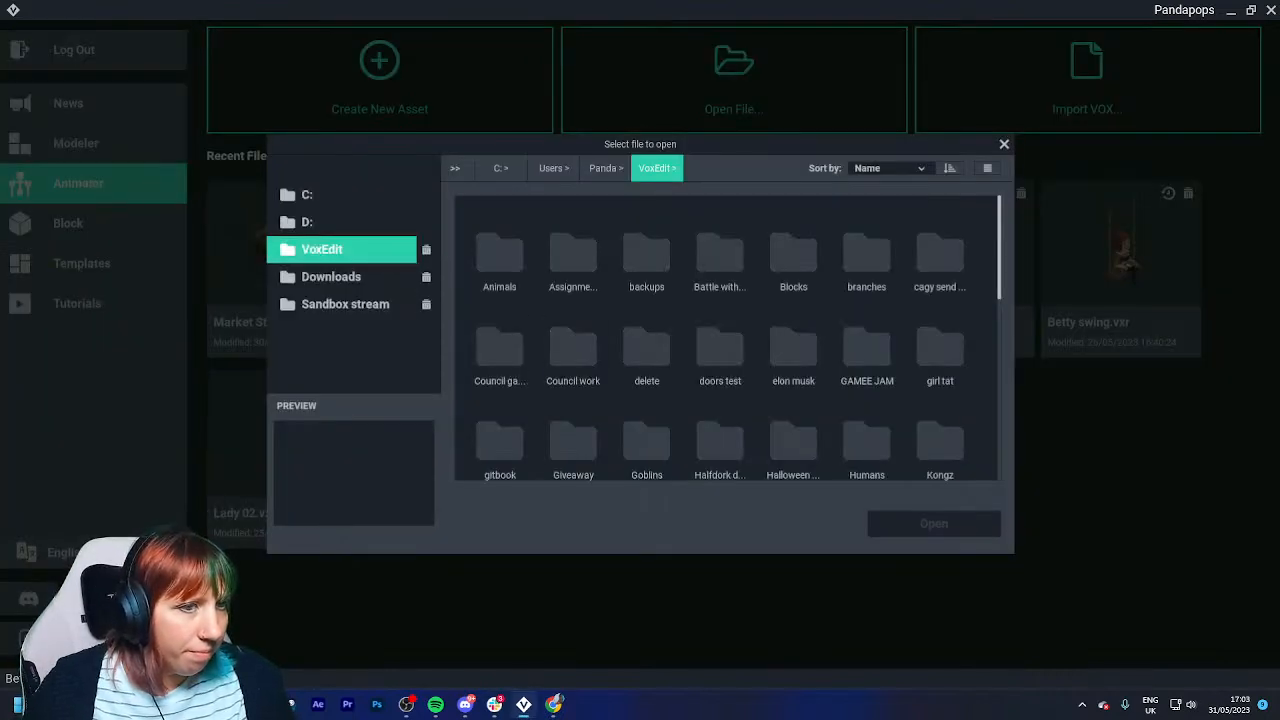
pyautogui.click(345, 304)
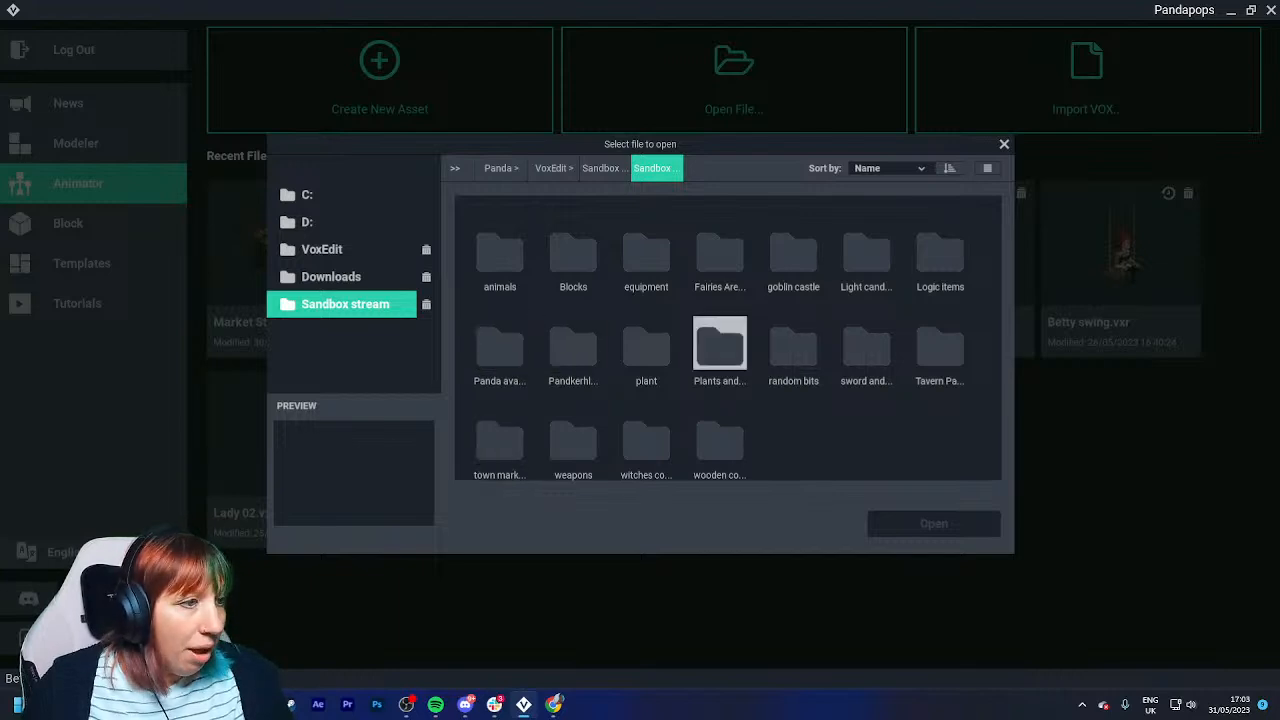
pyautogui.doubleClick(940, 345)
pyautogui.doubleClick(866, 252)
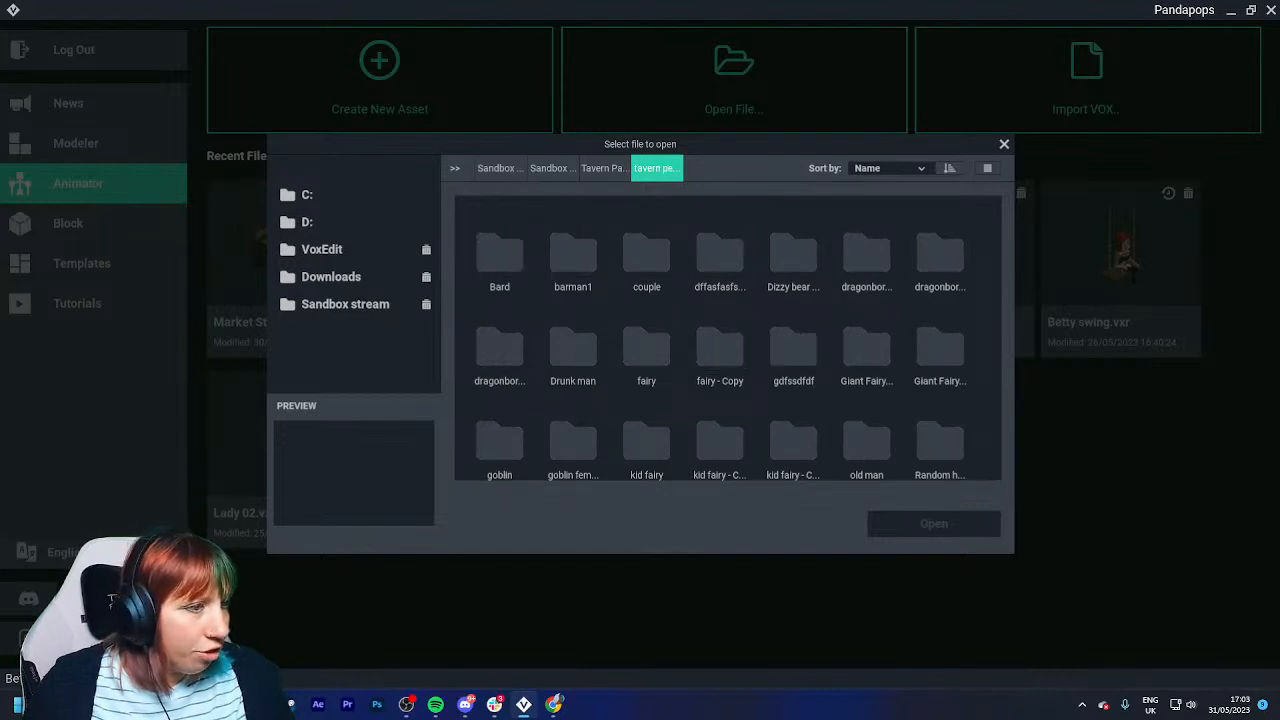
pyautogui.doubleClick(940, 345)
pyautogui.doubleClick(499, 248)
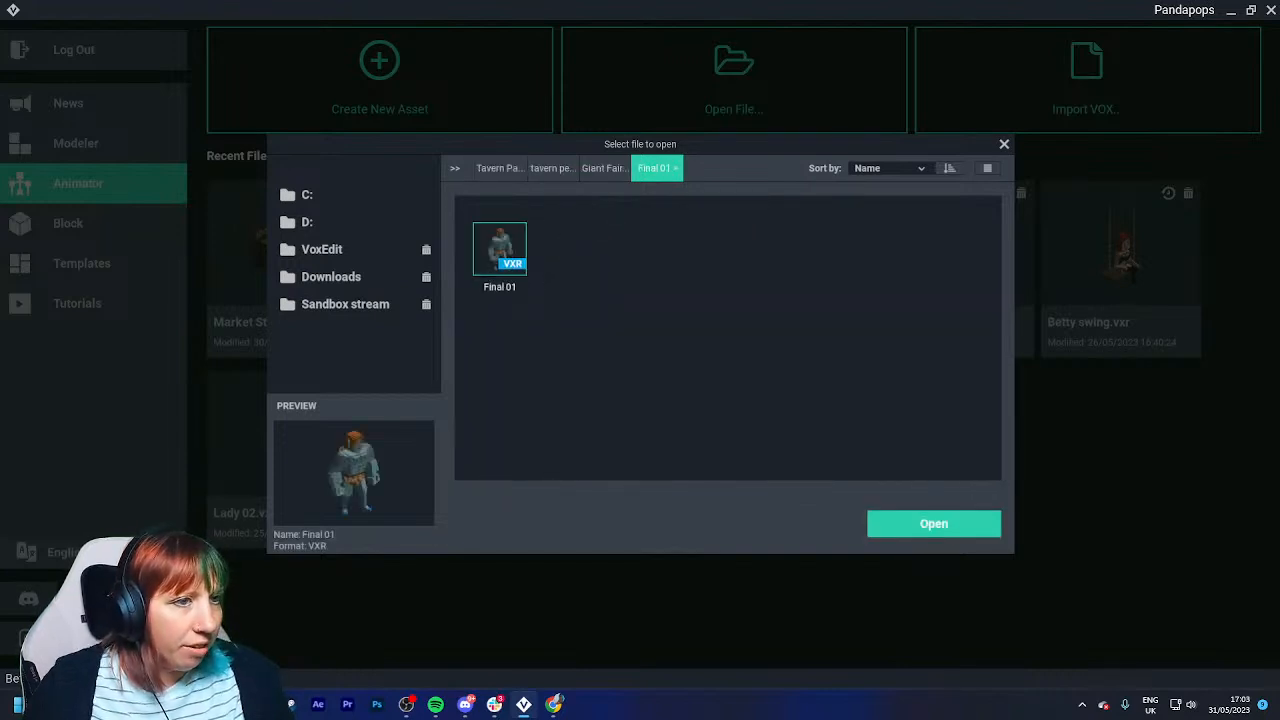
pyautogui.click(933, 523)
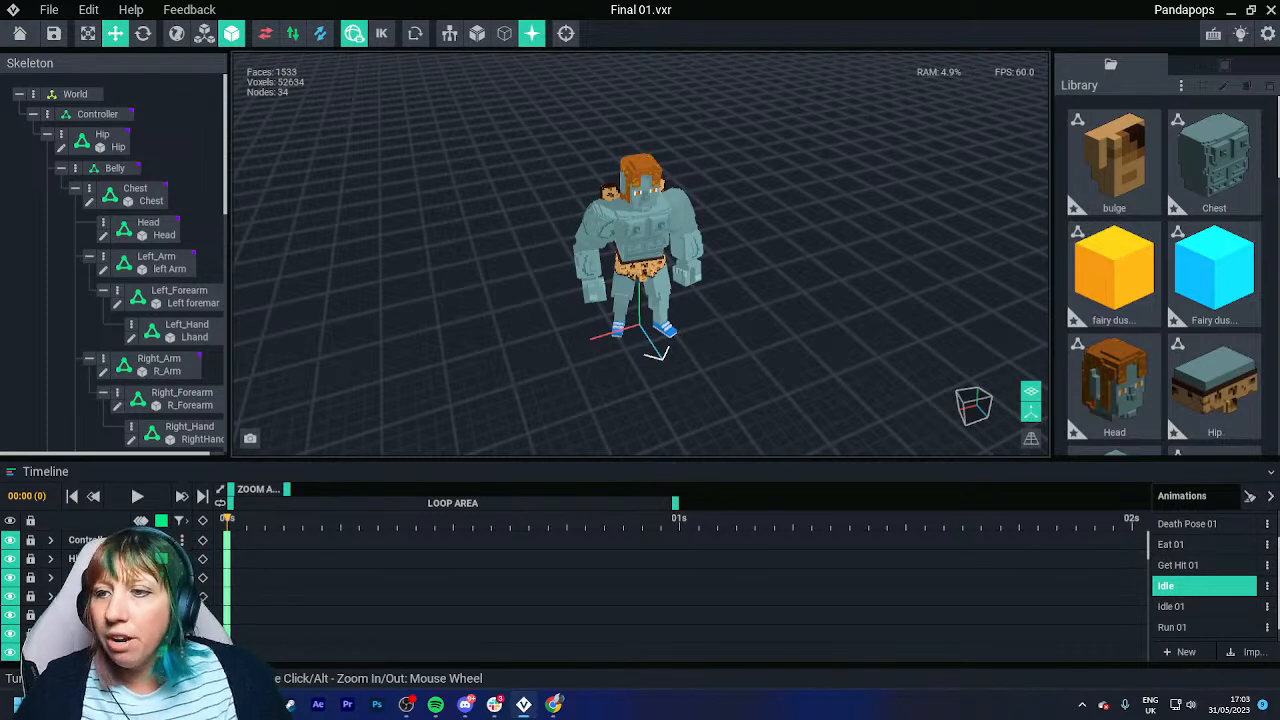
# Open the giant character's head model for editing in the Modeler.
pyautogui.moveTo(660, 188); pyautogui.dragTo(626, 140, button='right')
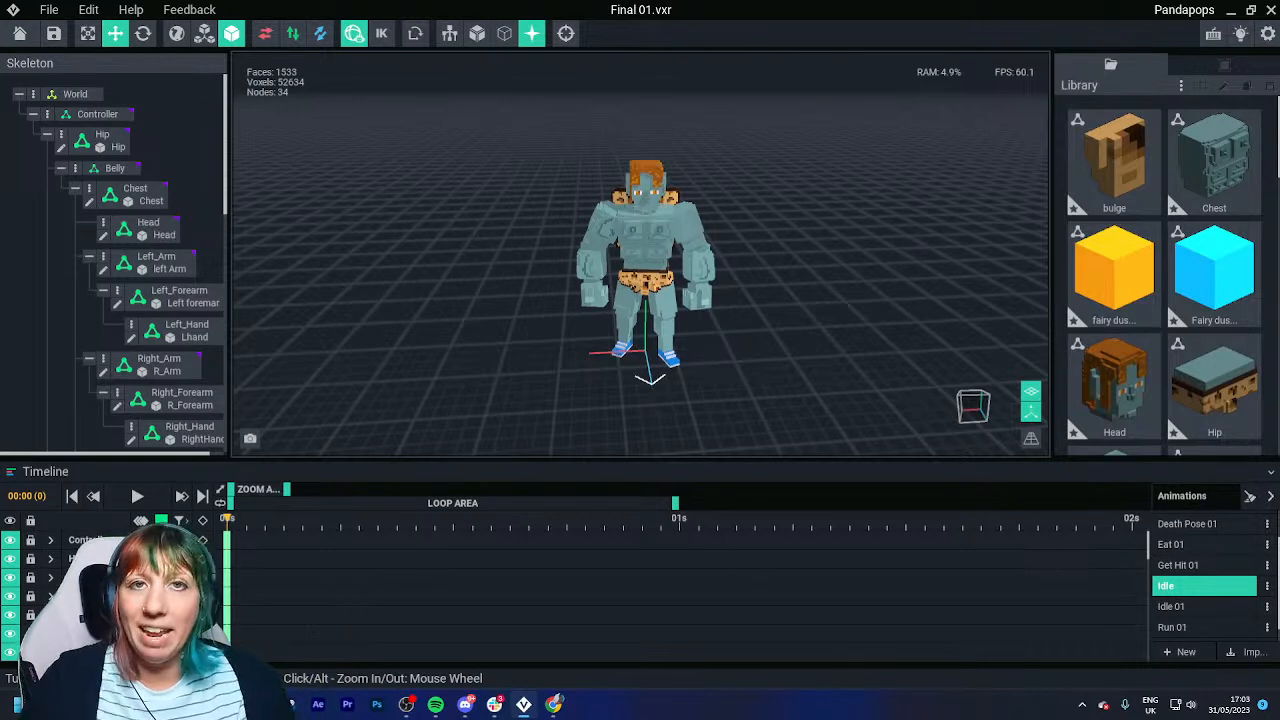
pyautogui.scroll(5, 650, 378)
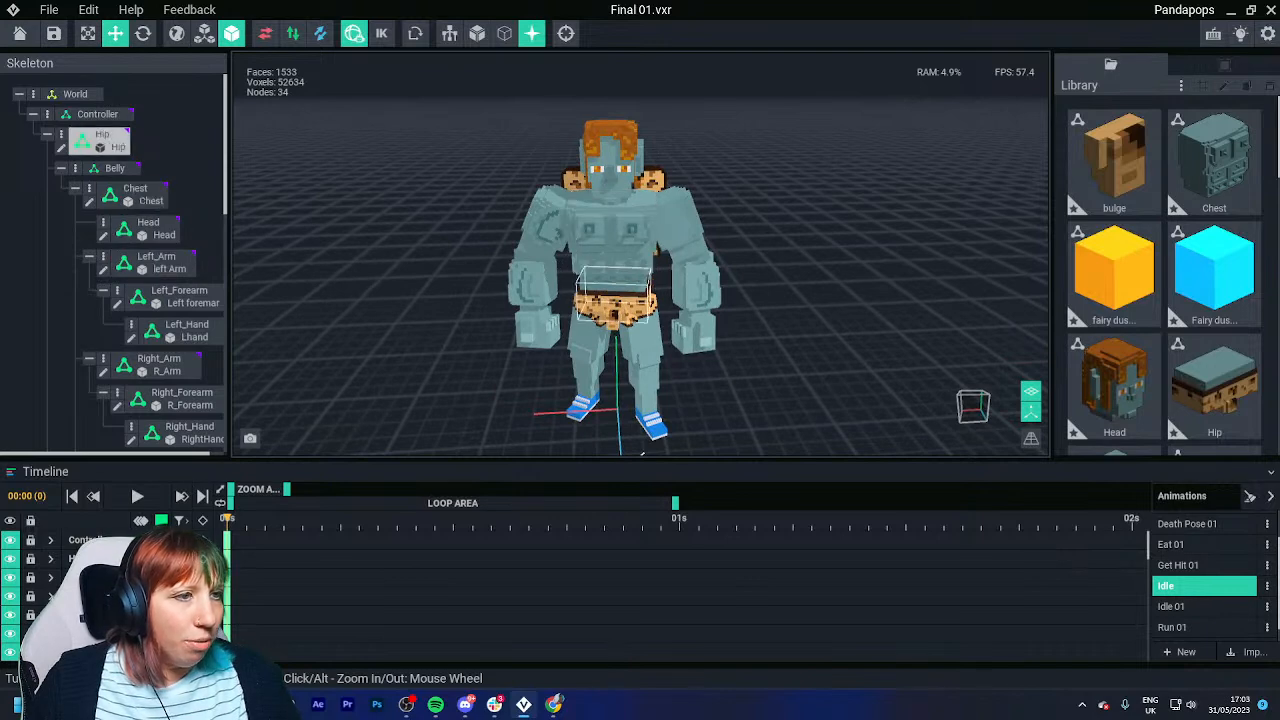
pyautogui.moveTo(588, 375); pyautogui.dragTo(588, 330, button='right')
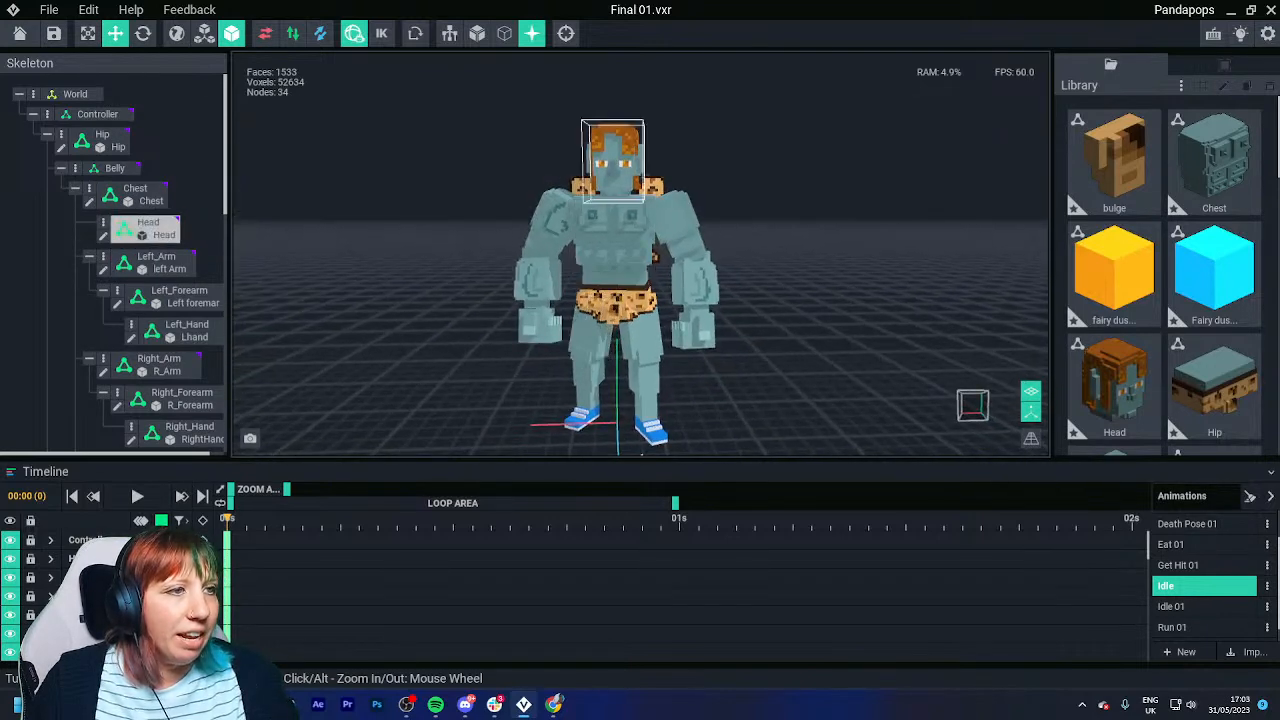
pyautogui.doubleClick(614, 164)
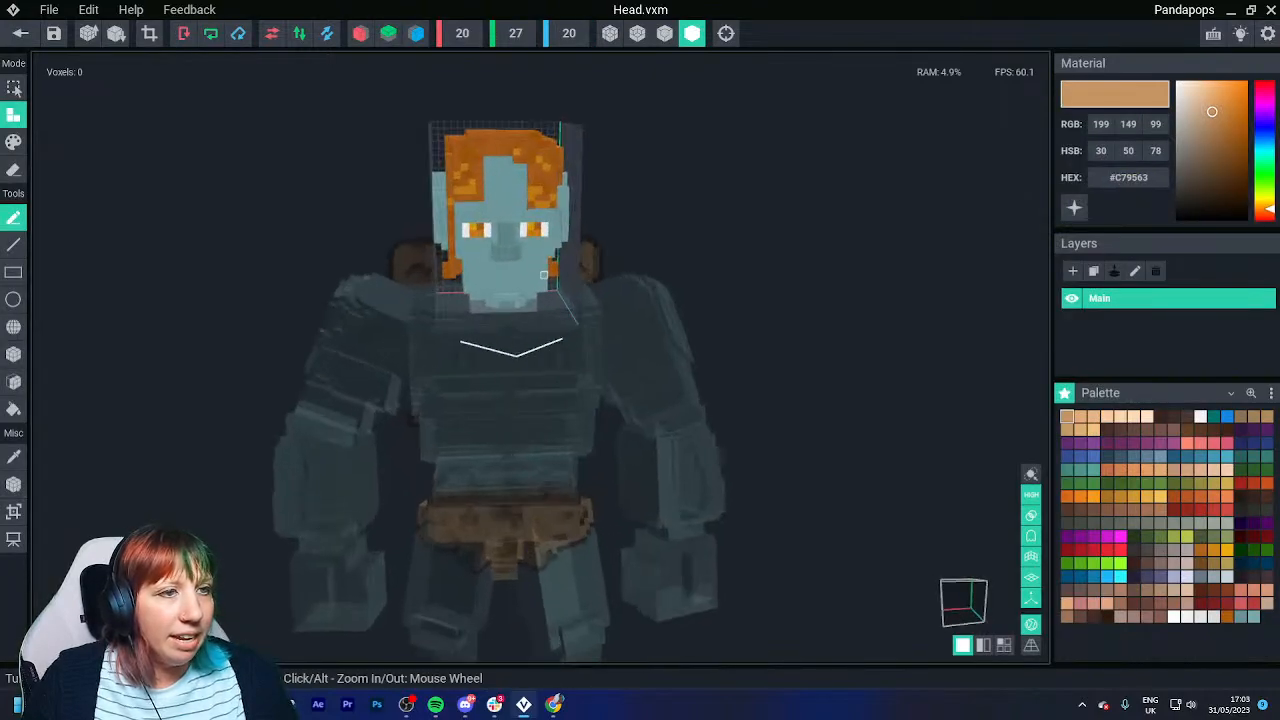
pyautogui.moveTo(491, 275); pyautogui.dragTo(491, 275, button='right')
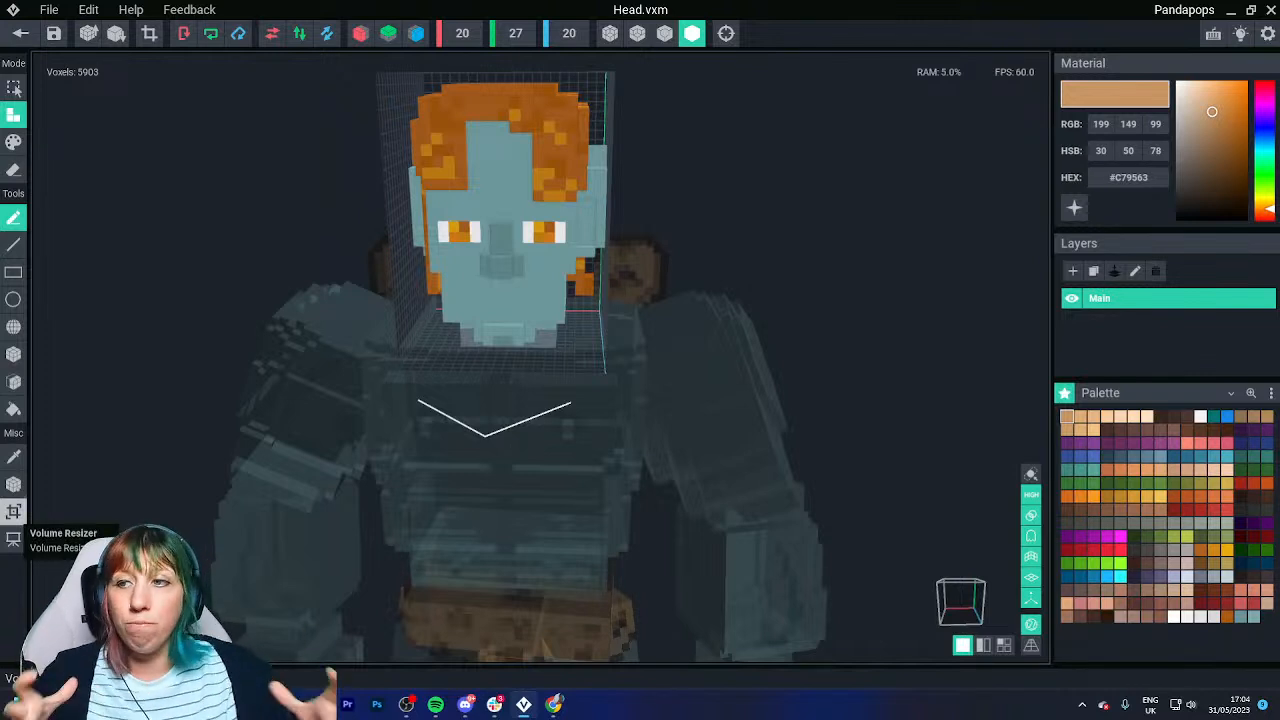
# Enlarge the head model's volume to 44 × 27 × 30 with the Volume Resizer.
pyautogui.click(14, 512)
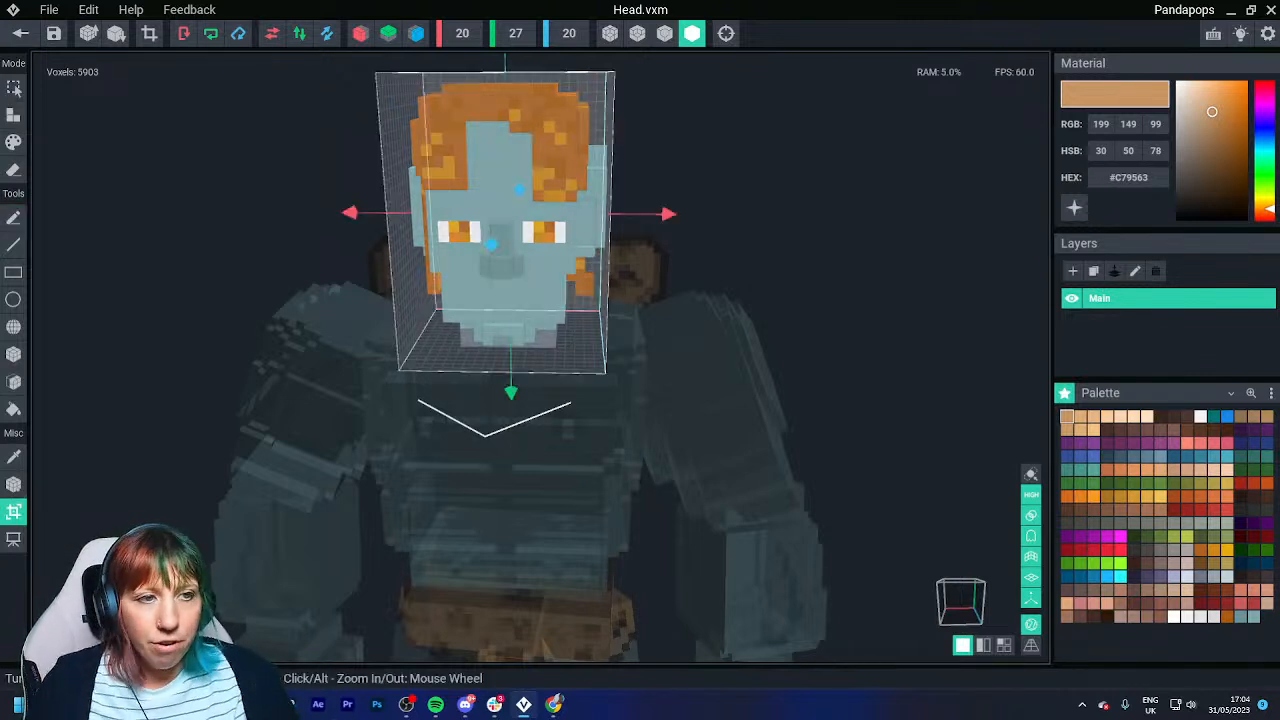
pyautogui.moveTo(349, 213); pyautogui.dragTo(233, 212)
pyautogui.moveTo(600, 240); pyautogui.dragTo(340, 250, button='right')
pyautogui.moveTo(338, 251); pyautogui.dragTo(287, 254)
pyautogui.moveTo(288, 255); pyautogui.dragTo(454, 303, button='right')
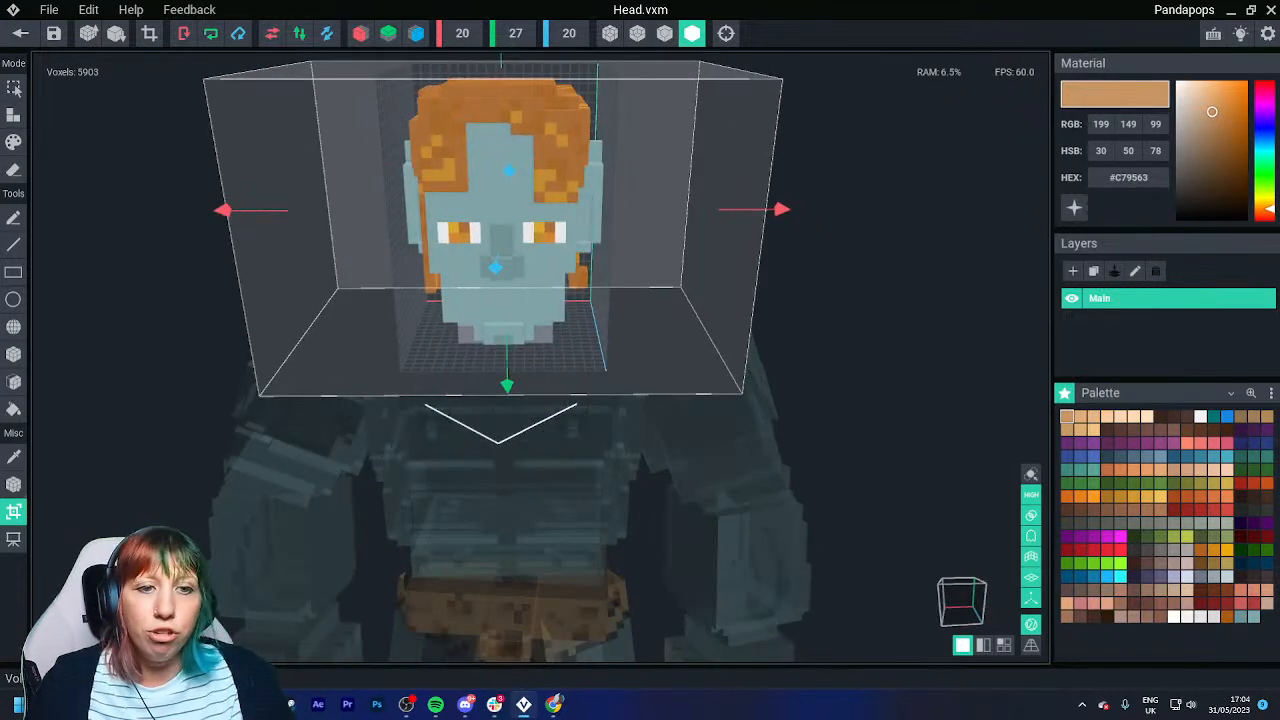
pyautogui.click(14, 511)
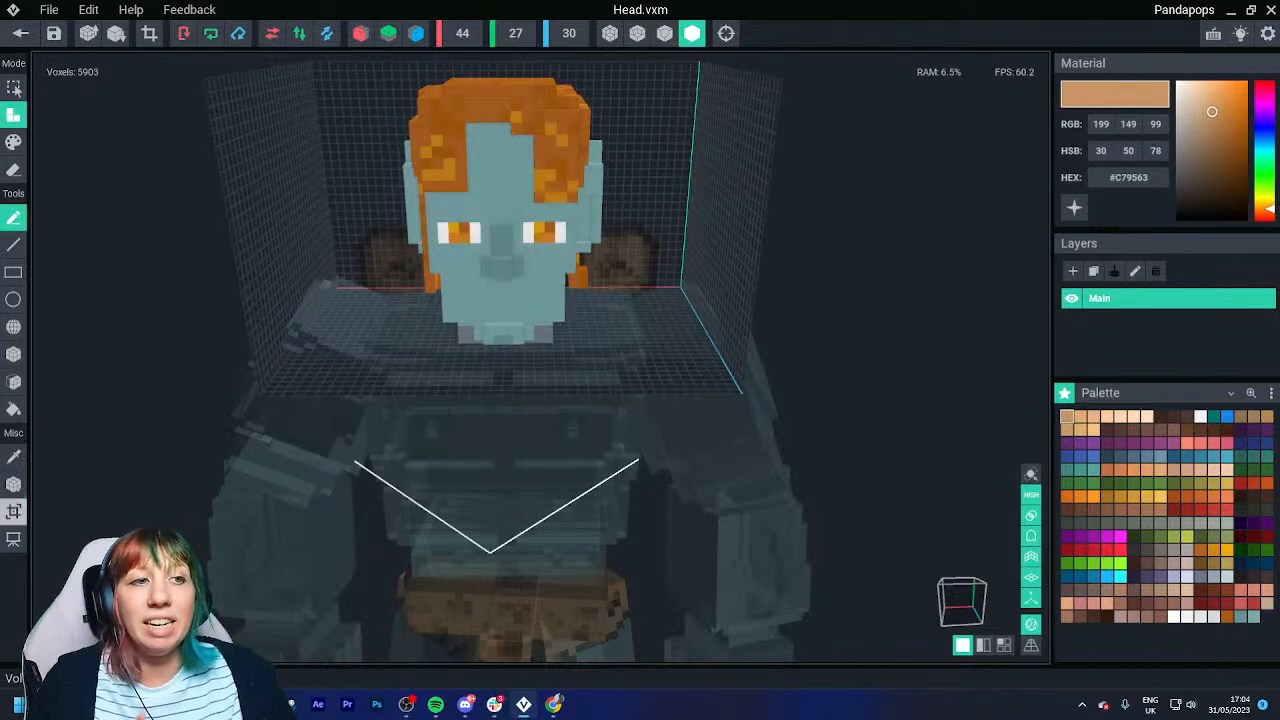
pyautogui.moveTo(454, 303); pyautogui.dragTo(470, 302, button='right')
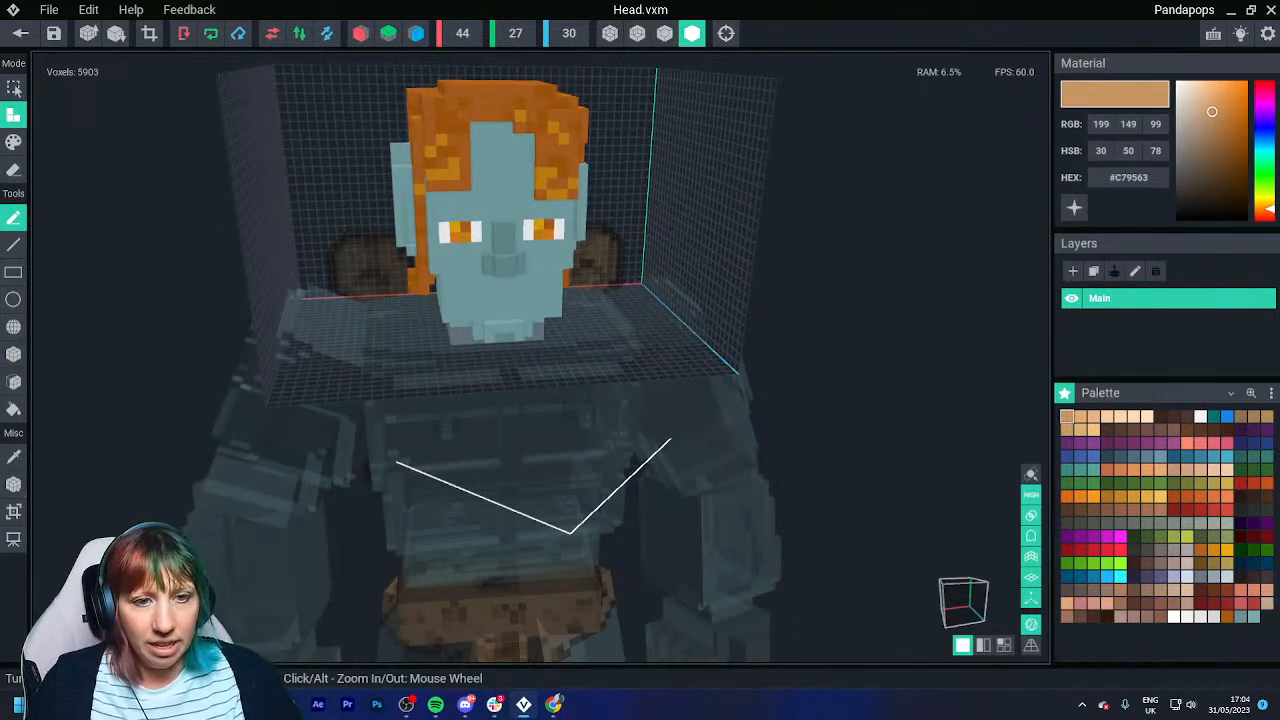
# Resize the head model's volume to 33 × 29 × 32, narrowing its width and adding height and depth.
pyautogui.click(14, 511)
pyautogui.moveTo(470, 302); pyautogui.dragTo(470, 346, button='middle')
pyautogui.moveTo(470, 346); pyautogui.dragTo(650, 356, button='right')
pyautogui.moveTo(626, 301); pyautogui.dragTo(654, 305)
pyautogui.moveTo(654, 305); pyautogui.dragTo(500, 305, button='right')
pyautogui.moveTo(500, 305); pyautogui.dragTo(500, 415, button='middle')
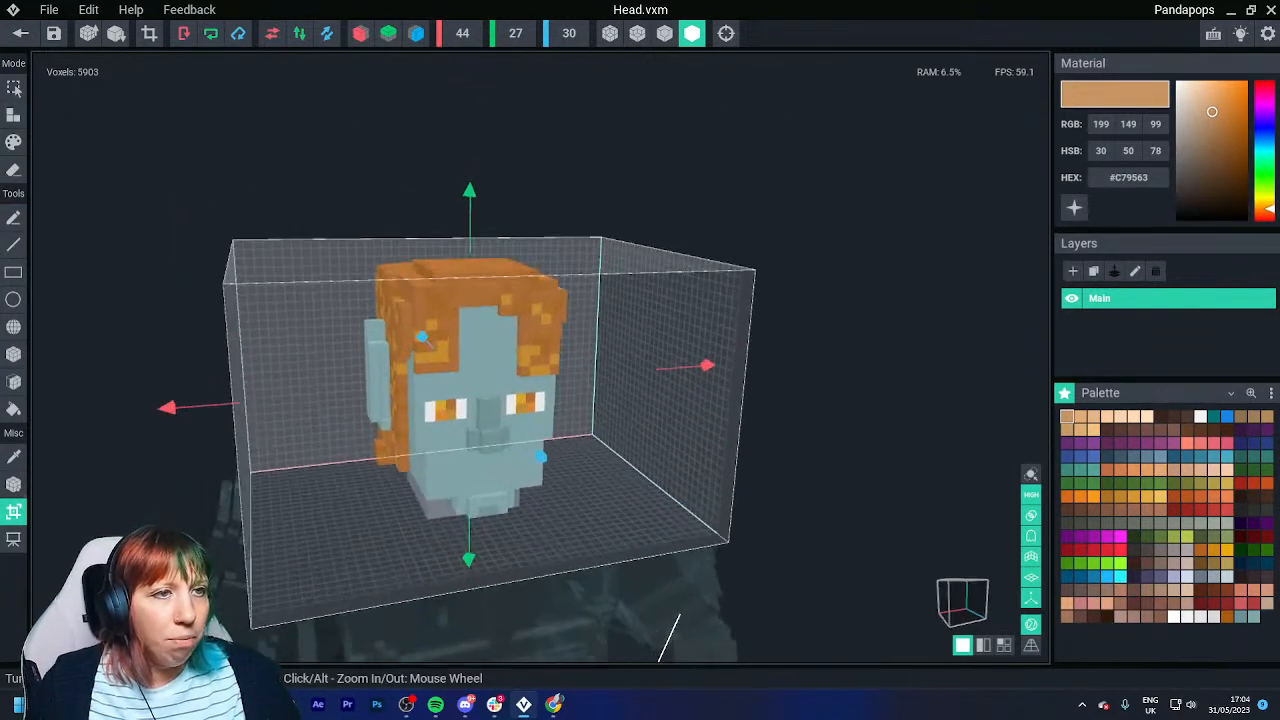
pyautogui.moveTo(469, 193); pyautogui.dragTo(470, 171)
pyautogui.moveTo(470, 171); pyautogui.dragTo(400, 175, button='right')
pyautogui.moveTo(224, 374); pyautogui.dragTo(332, 375)
pyautogui.moveTo(360, 470); pyautogui.dragTo(440, 483, button='right')
pyautogui.moveTo(410, 400); pyautogui.dragTo(450, 424, button='right')
pyautogui.moveTo(300, 378); pyautogui.dragTo(289, 379)
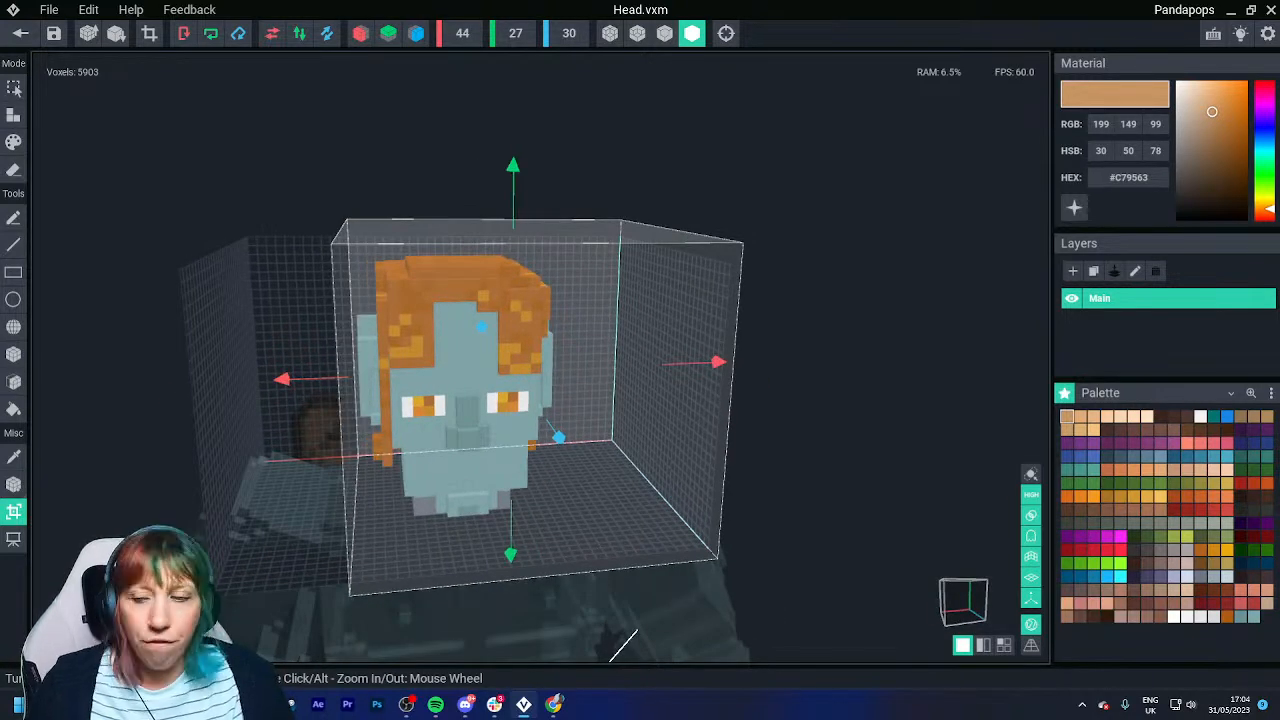
pyautogui.moveTo(450, 424); pyautogui.dragTo(448, 456, button='right')
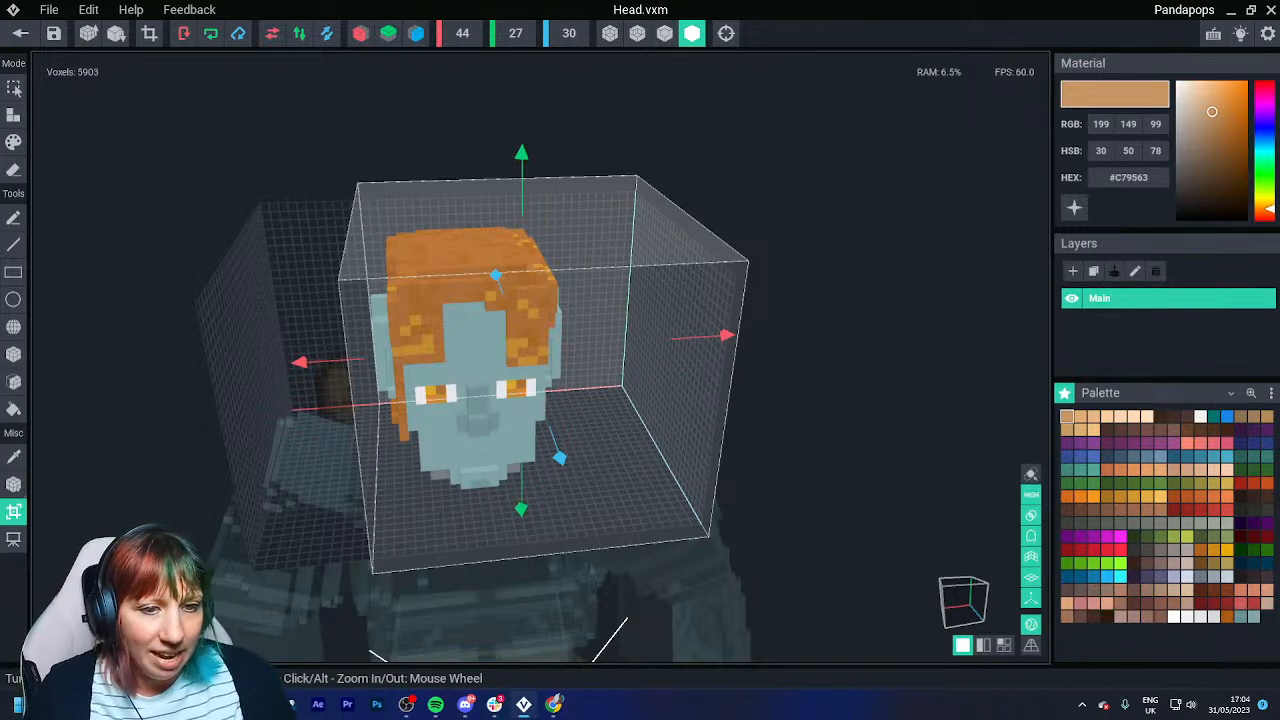
pyautogui.press('Return')
# Pick the main skin colour from the head and shift its hue to green, #7AAC89.
pyautogui.scroll(3, 500, 420)
pyautogui.moveTo(520, 450)
pyautogui.mouseDown(button='right')
pyautogui.moveTo(500, 420)
pyautogui.moveTo(471, 534)
pyautogui.moveTo(494, 566)
pyautogui.moveTo(448, 502)
pyautogui.mouseUp(button='right')
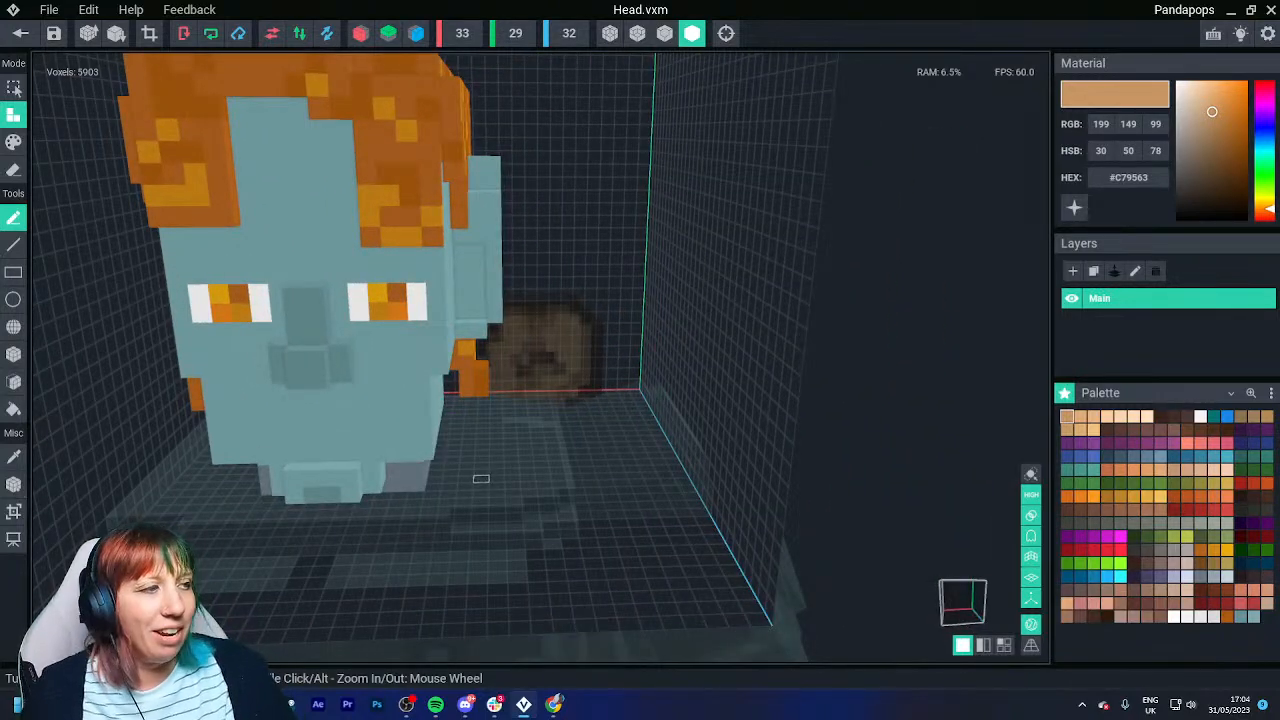
pyautogui.moveTo(481, 479); pyautogui.dragTo(476, 165, button='right')
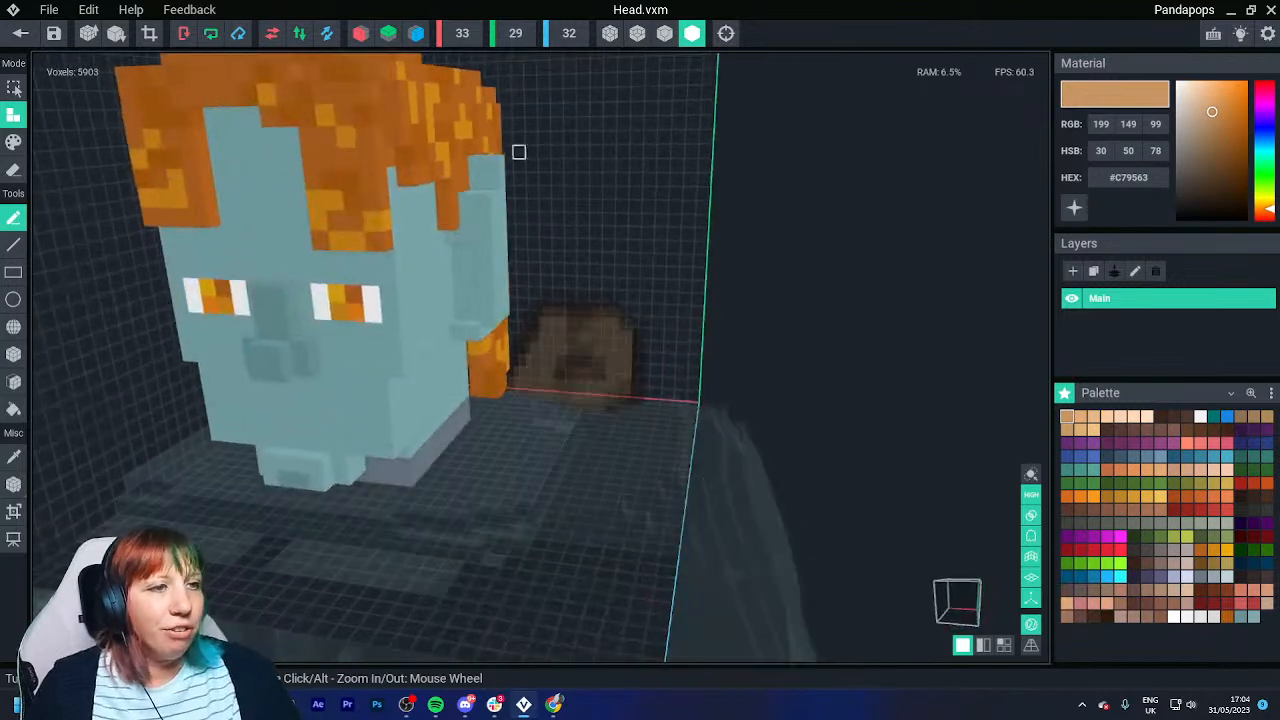
pyautogui.moveTo(620, 243); pyautogui.dragTo(736, 451, button='right')
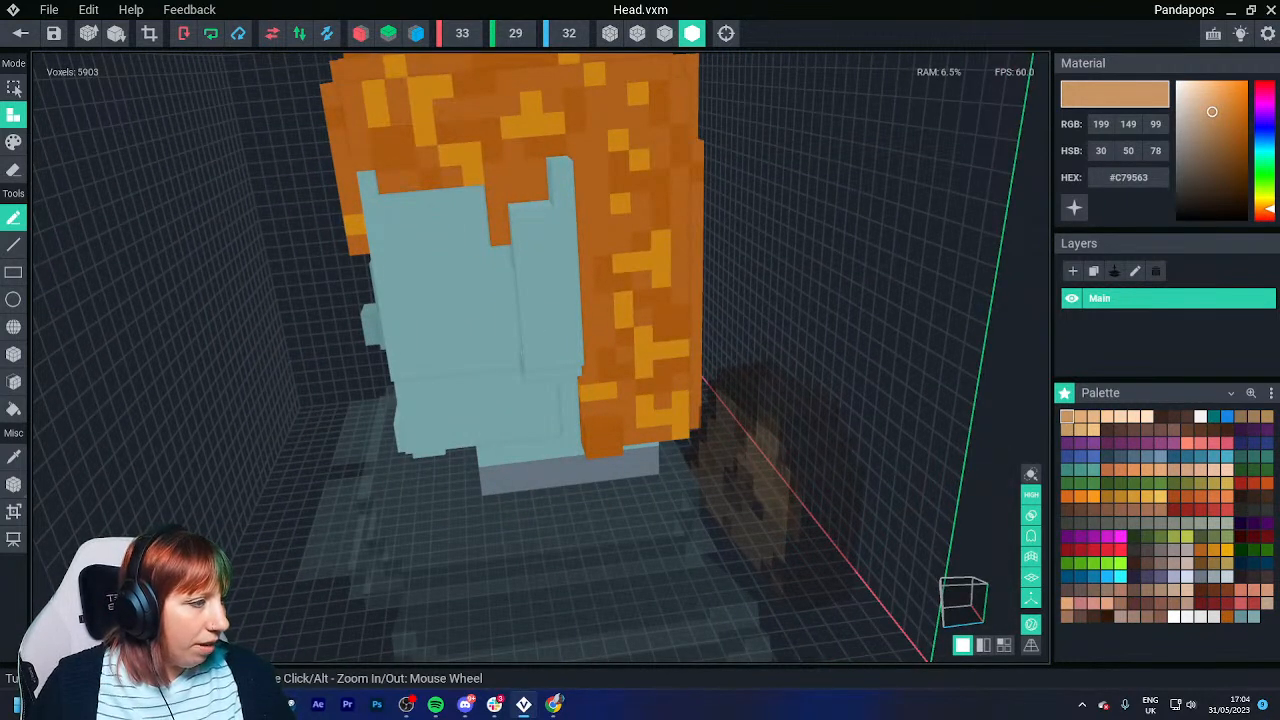
pyautogui.moveTo(829, 471); pyautogui.dragTo(497, 469, button='right')
pyautogui.press('i')
pyautogui.click(471, 443)
pyautogui.moveTo(1265, 148); pyautogui.dragTo(1265, 168)
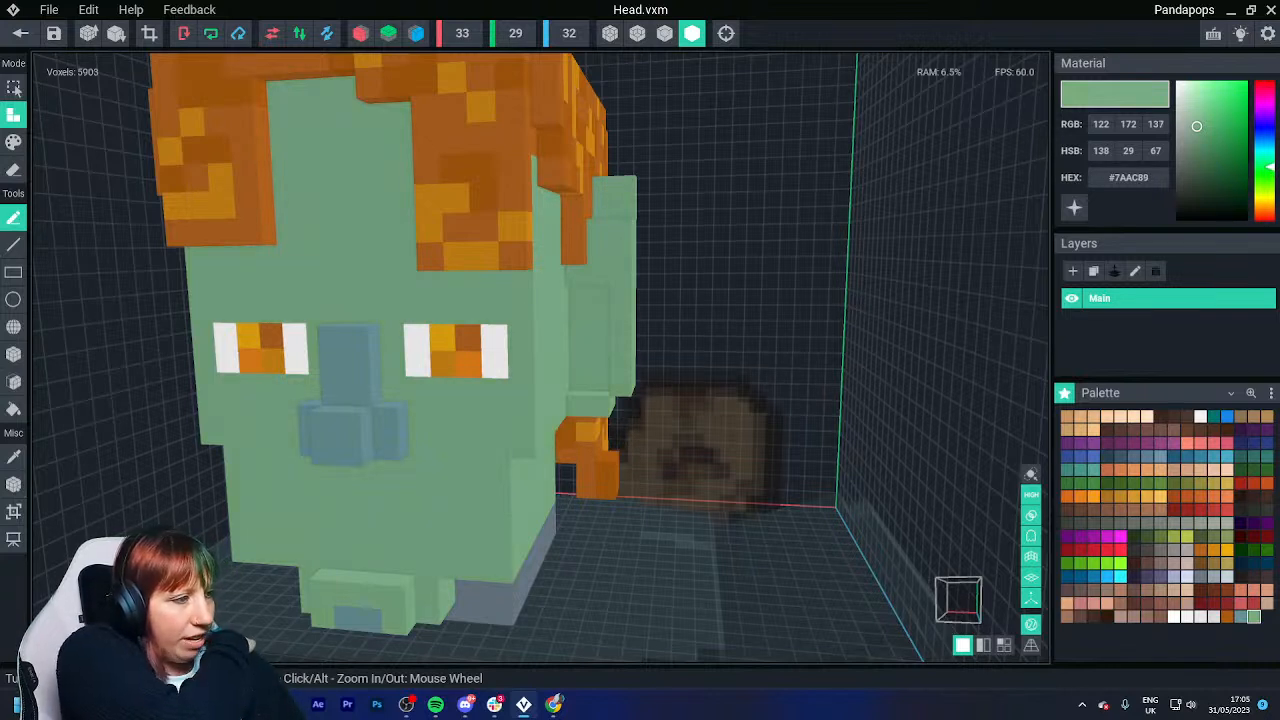
# Copy the green skin colour onto the nose's palette colour and darken it to #518561.
pyautogui.rightClick(1114, 180)
pyautogui.click(1142, 192)
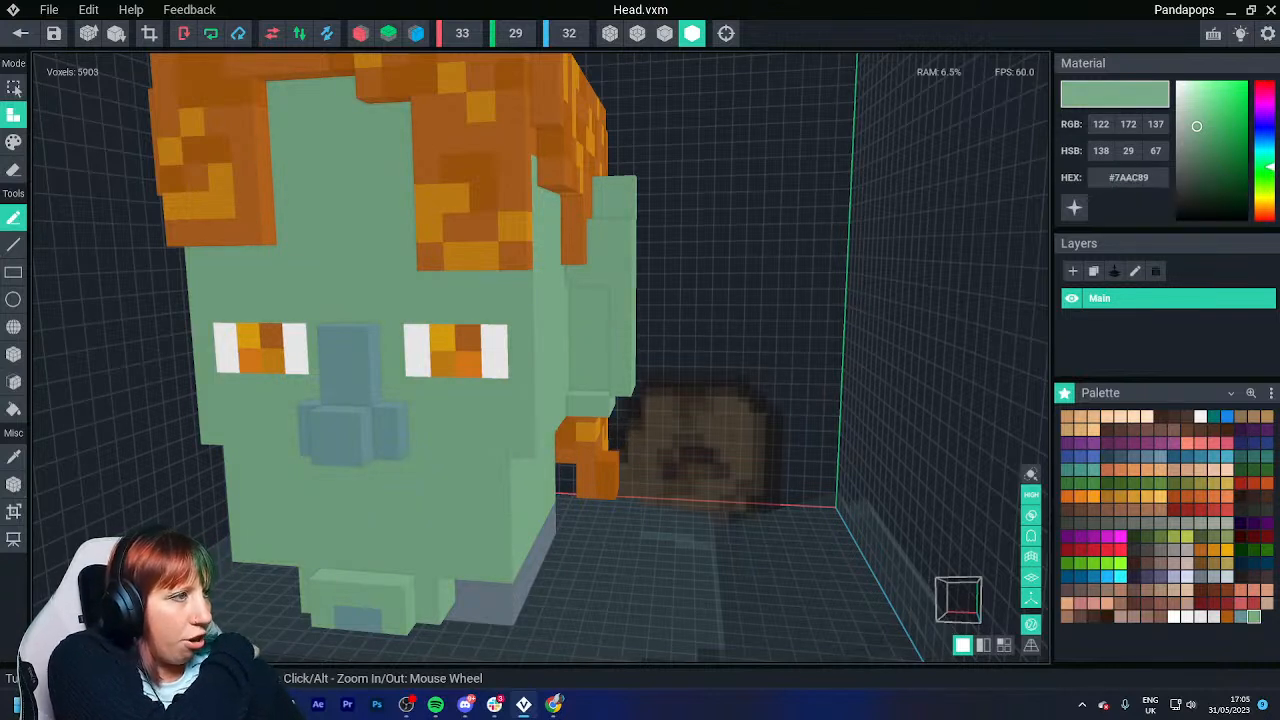
pyautogui.click(1240, 616)
pyautogui.rightClick(1114, 177)
pyautogui.click(1142, 206)
pyautogui.moveTo(1196, 126); pyautogui.dragTo(1204, 147)
pyautogui.moveTo(1029, 249); pyautogui.dragTo(700, 432, button='right')
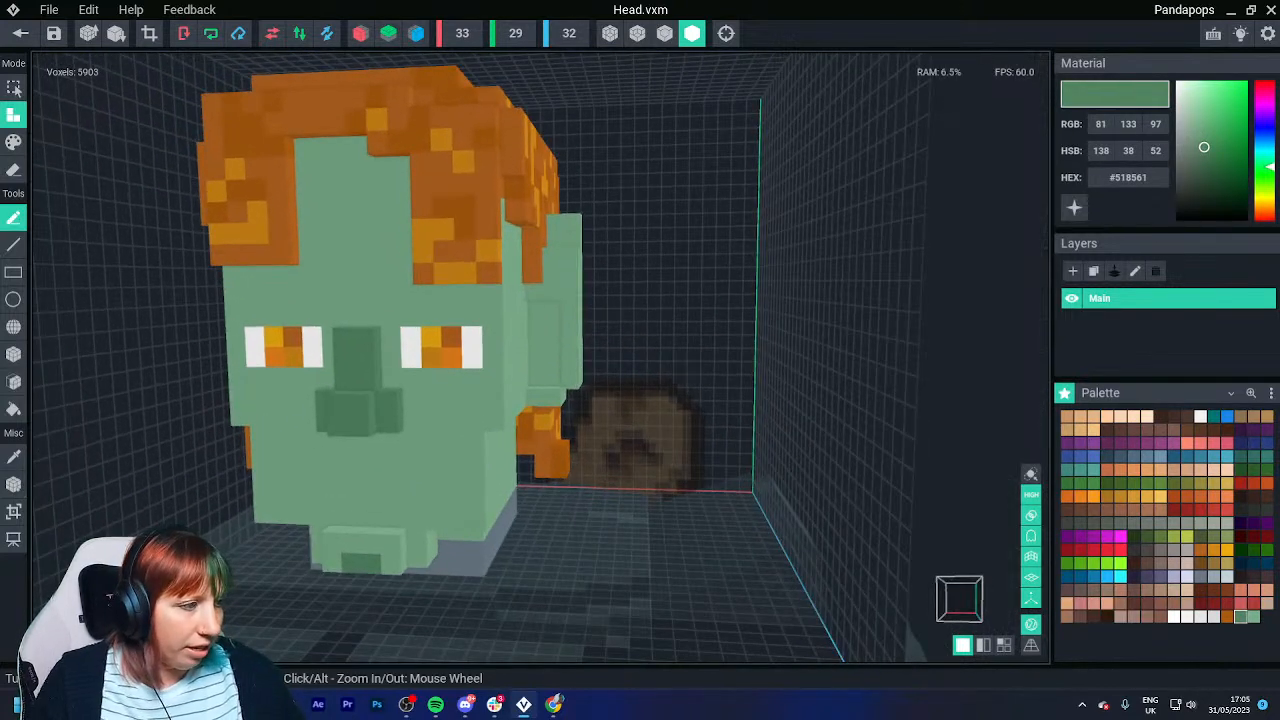
# Change the palette colour of the scattered hair patches to a bright orange, #DE5302.
pyautogui.click(1227, 616)
pyautogui.moveTo(1239, 126)
pyautogui.mouseDown()
pyautogui.moveTo(1229, 172)
pyautogui.moveTo(1234, 136)
pyautogui.mouseUp()
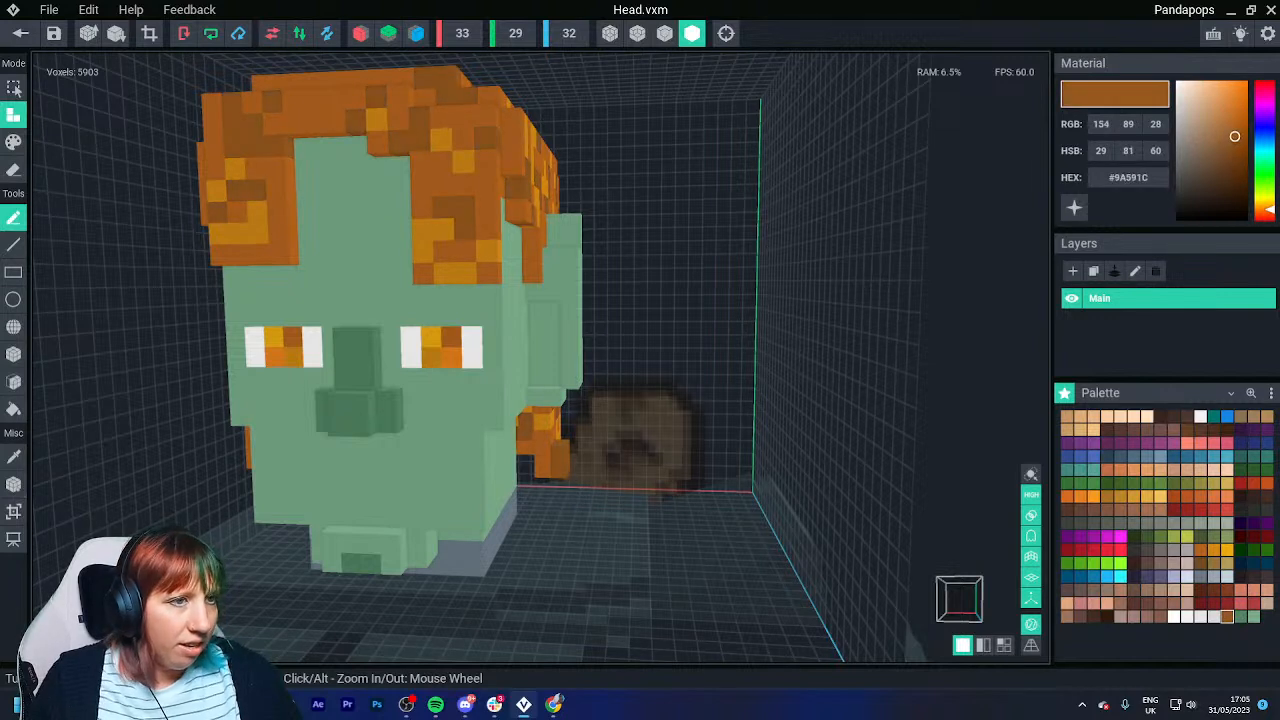
pyautogui.moveTo(1265, 208); pyautogui.dragTo(1265, 82)
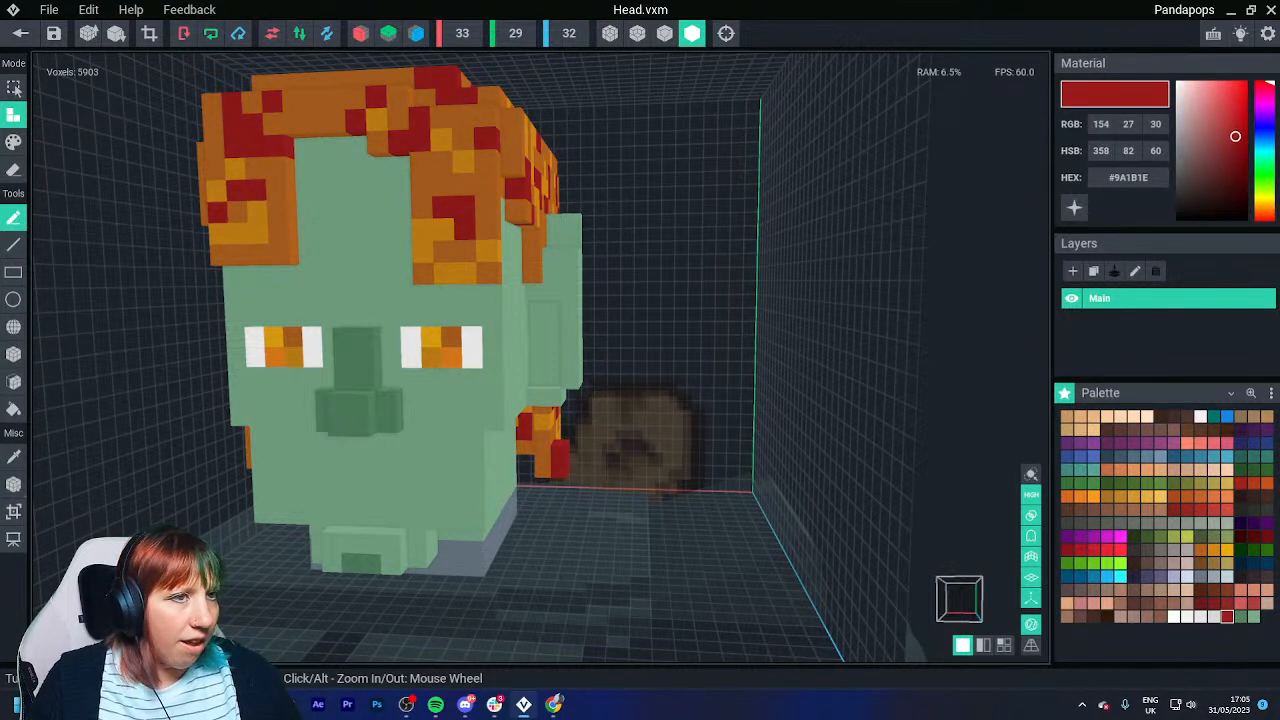
pyautogui.moveTo(1235, 136); pyautogui.dragTo(1227, 120)
pyautogui.moveTo(1265, 196); pyautogui.dragTo(1265, 218)
pyautogui.moveTo(1227, 120); pyautogui.dragTo(1229, 107)
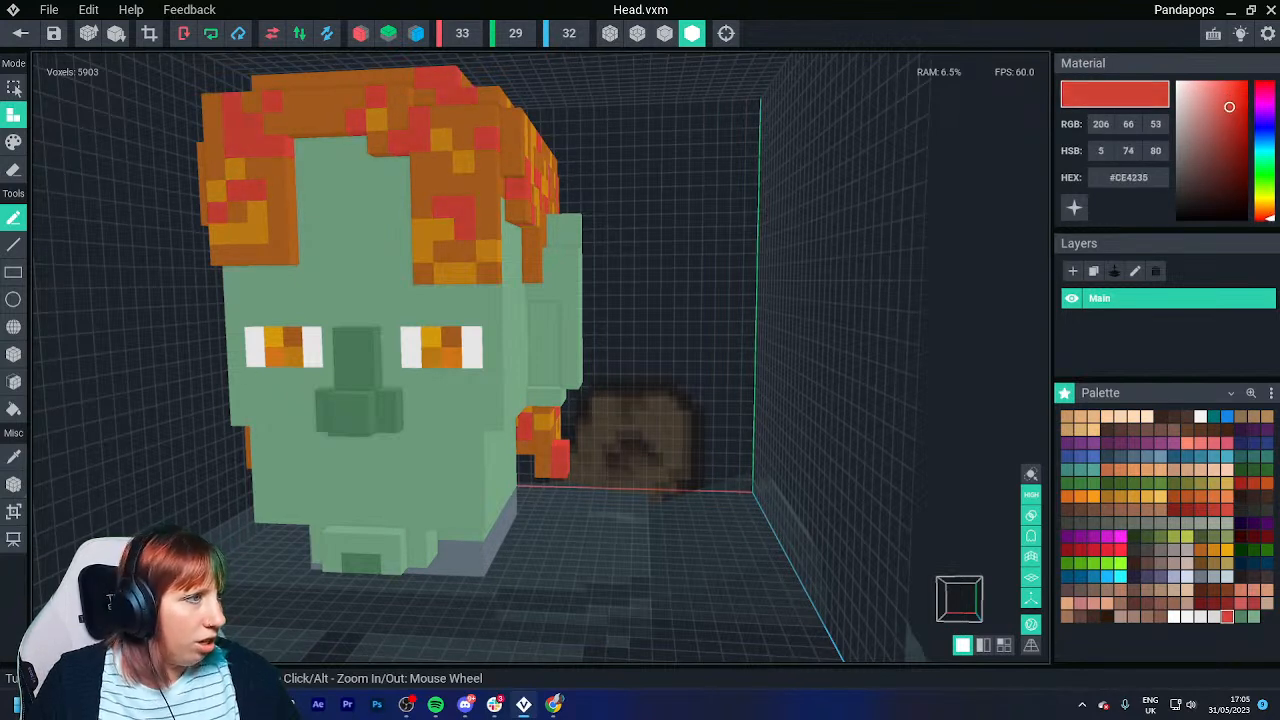
pyautogui.moveTo(1265, 218); pyautogui.dragTo(1265, 212)
pyautogui.moveTo(1228, 109)
pyautogui.mouseDown()
pyautogui.moveTo(1245, 111)
pyautogui.moveTo(1245, 99)
pyautogui.mouseUp()
pyautogui.moveTo(640, 350); pyautogui.dragTo(610, 372, button='right')
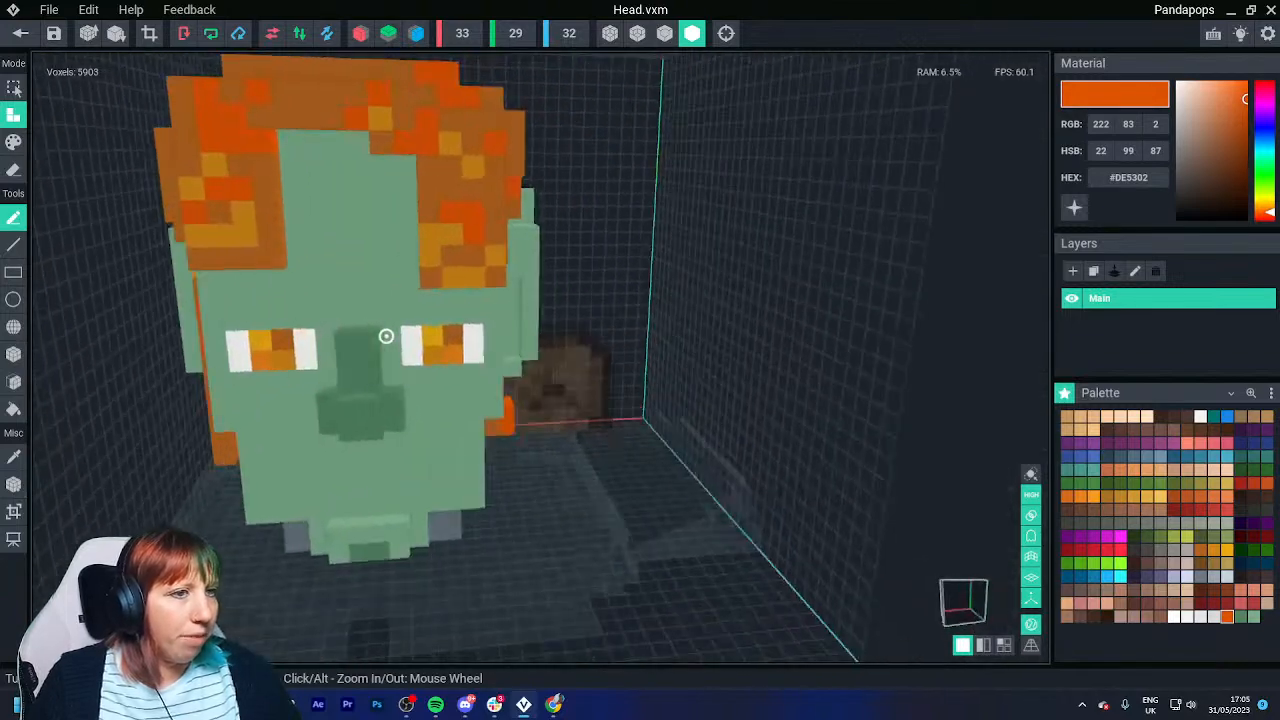
# Close the head model, saving its changes, and return to the Final 01 rig.
pyautogui.scroll(-3, 598, 380)
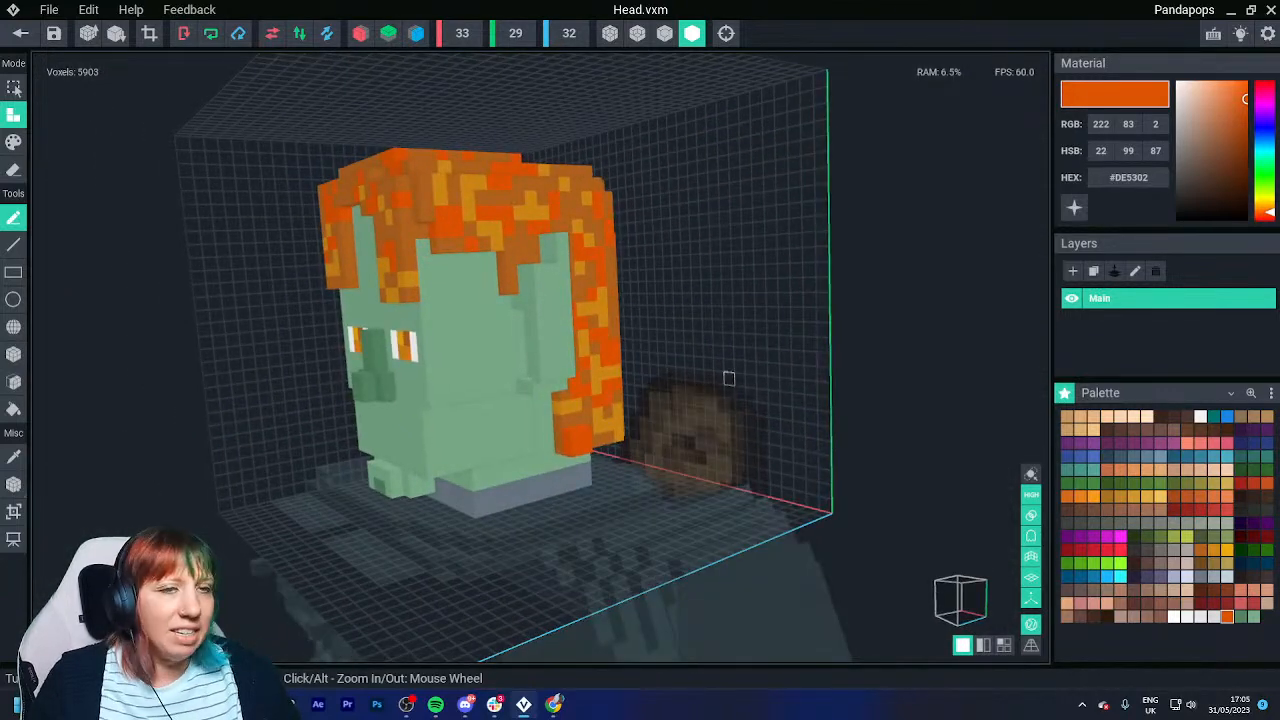
pyautogui.click(20, 33)
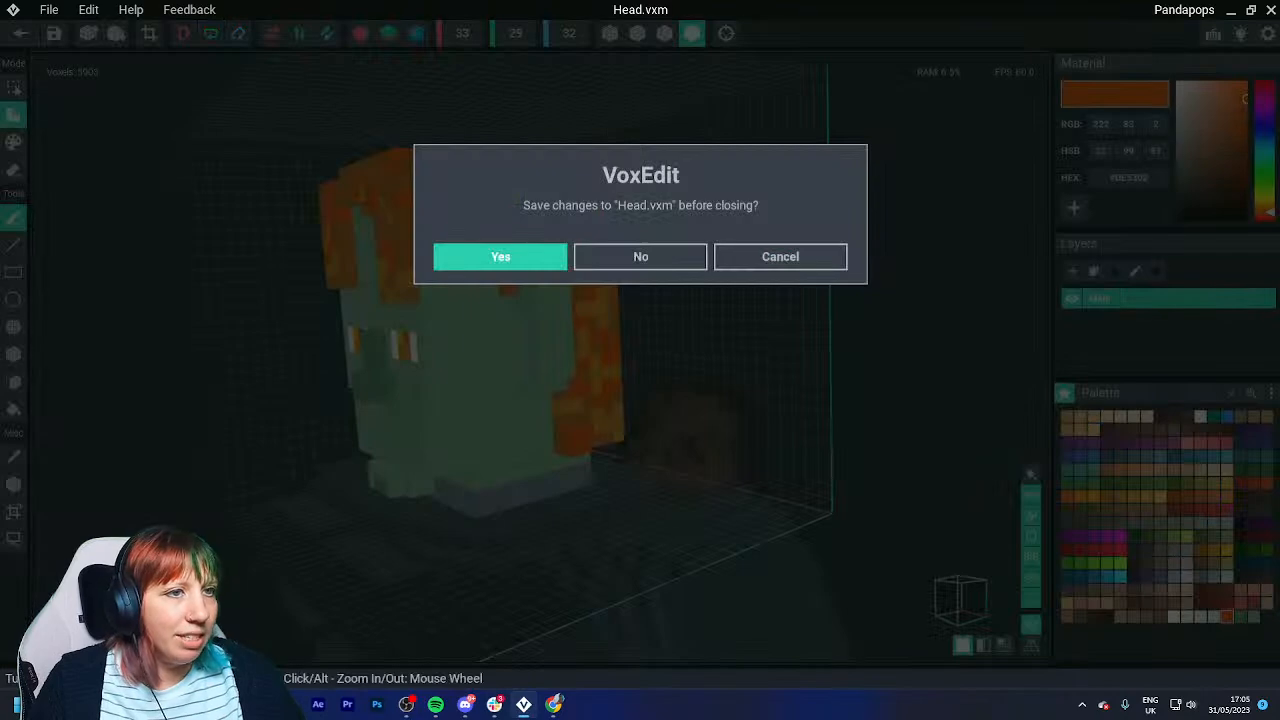
pyautogui.click(500, 256)
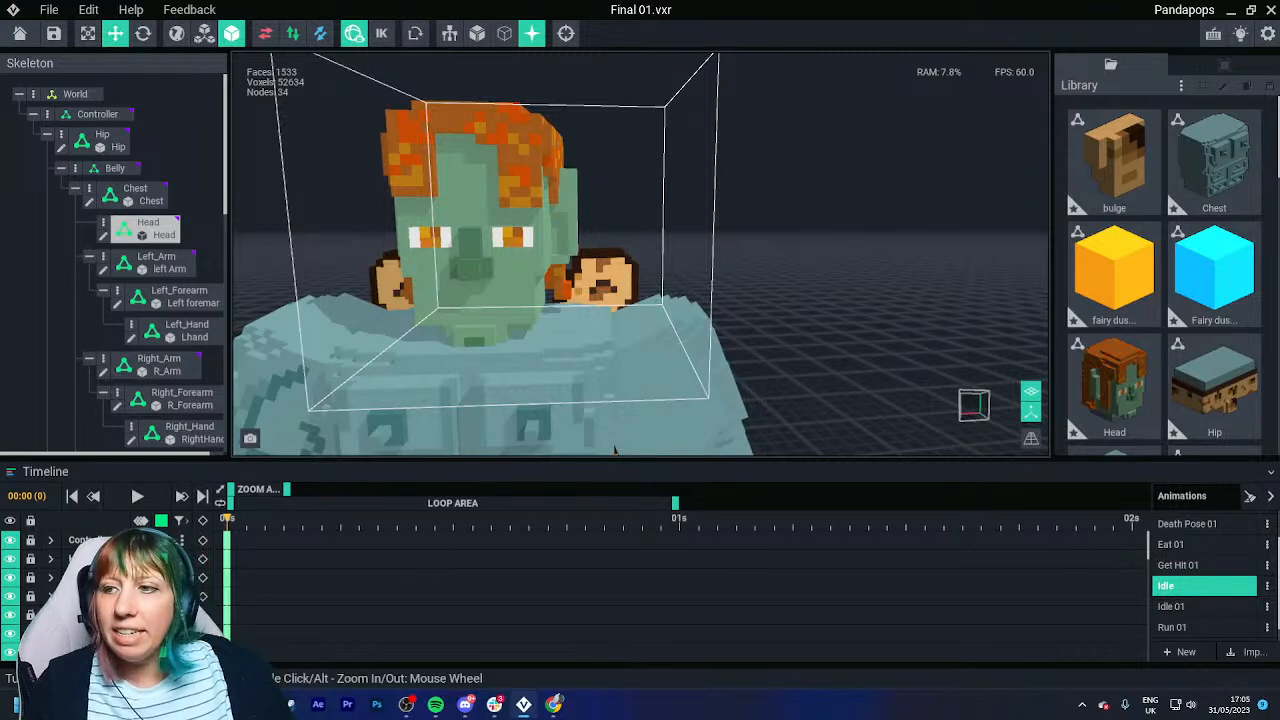
# Open the left arm model, switch its rig-aligned orientation off and on again, and return to the rig with the model saved.
pyautogui.doubleClick(615, 450)
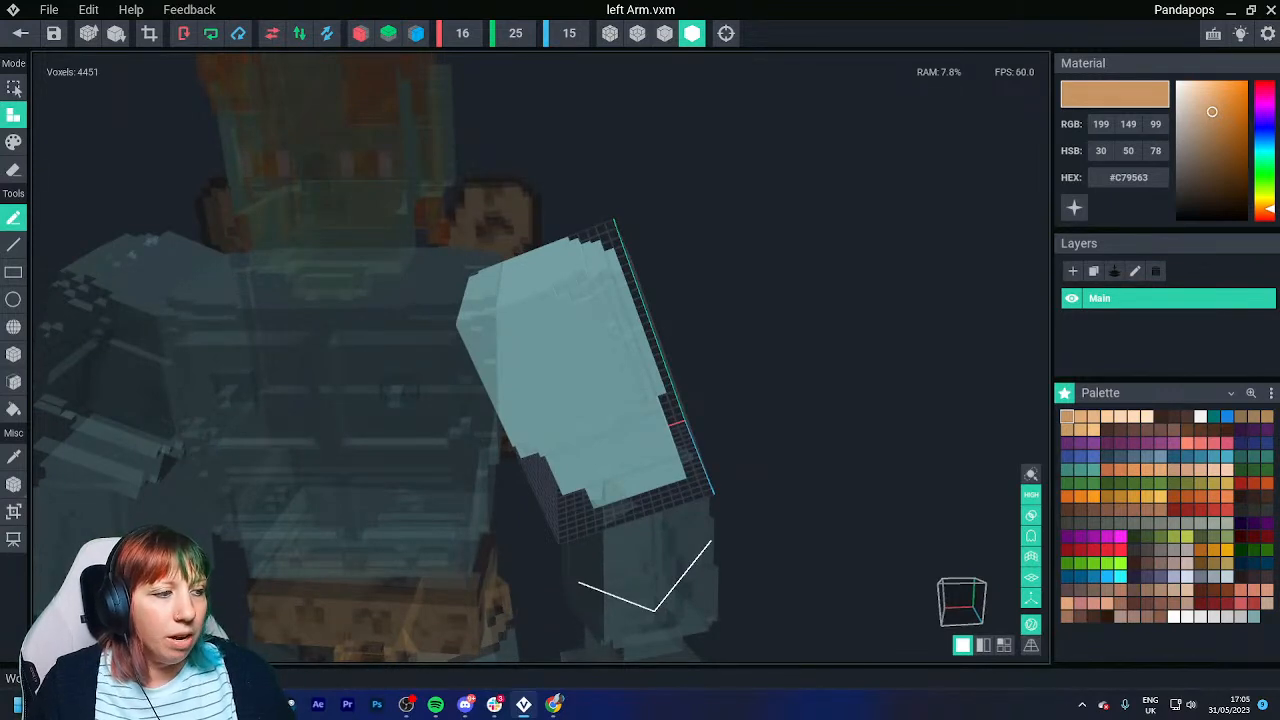
pyautogui.moveTo(780, 590); pyautogui.dragTo(760, 560, button='right')
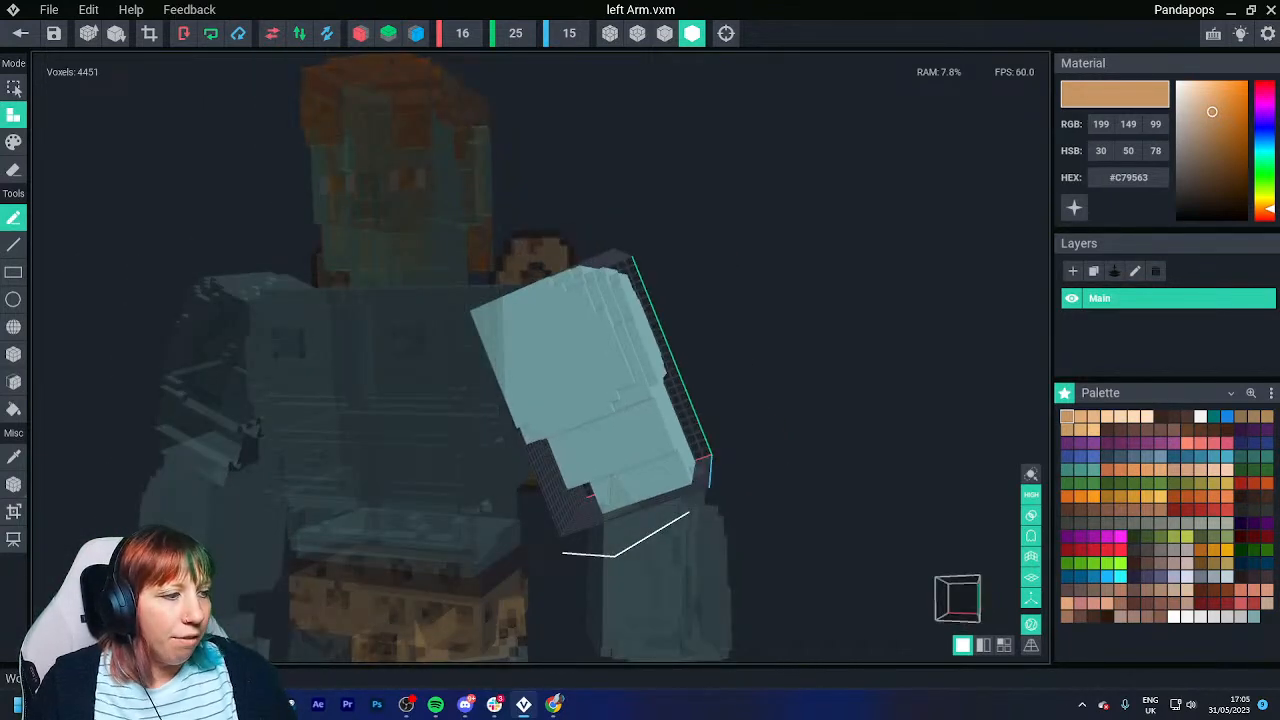
pyautogui.click(1031, 624)
pyautogui.moveTo(700, 500); pyautogui.dragTo(636, 480, button='right')
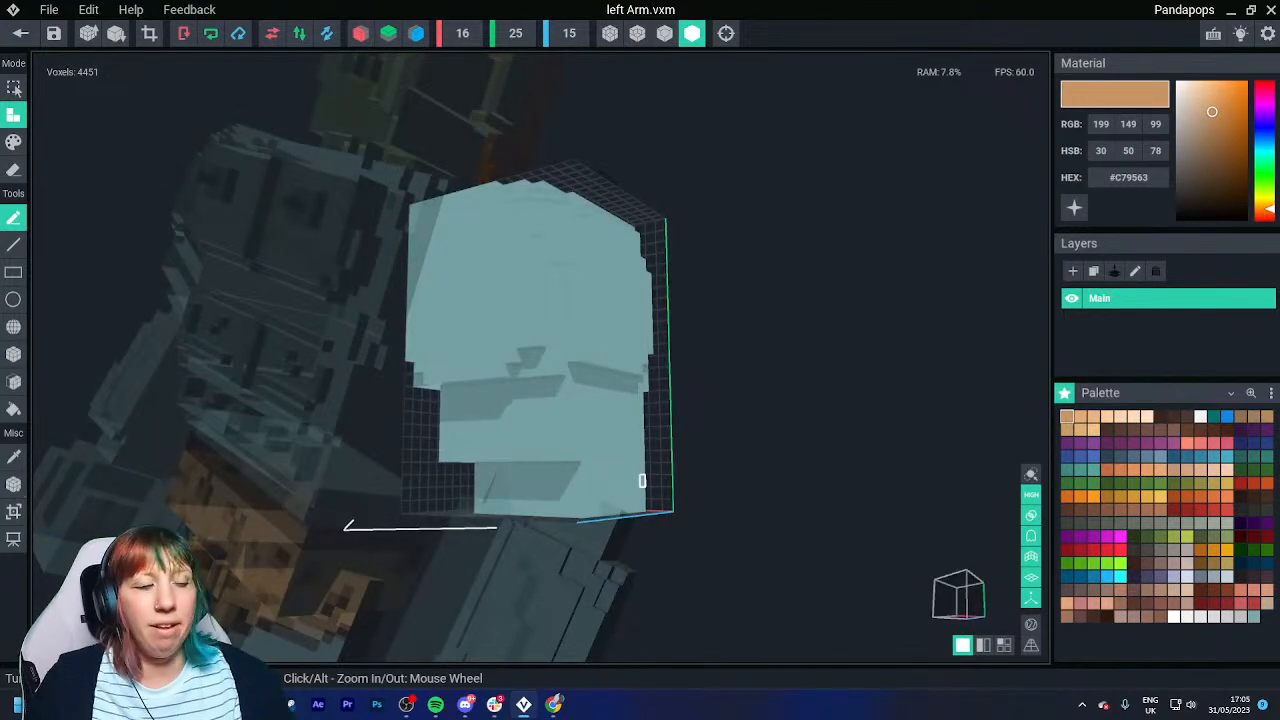
pyautogui.click(1031, 624)
pyautogui.moveTo(760, 450); pyautogui.dragTo(537, 459, button='right')
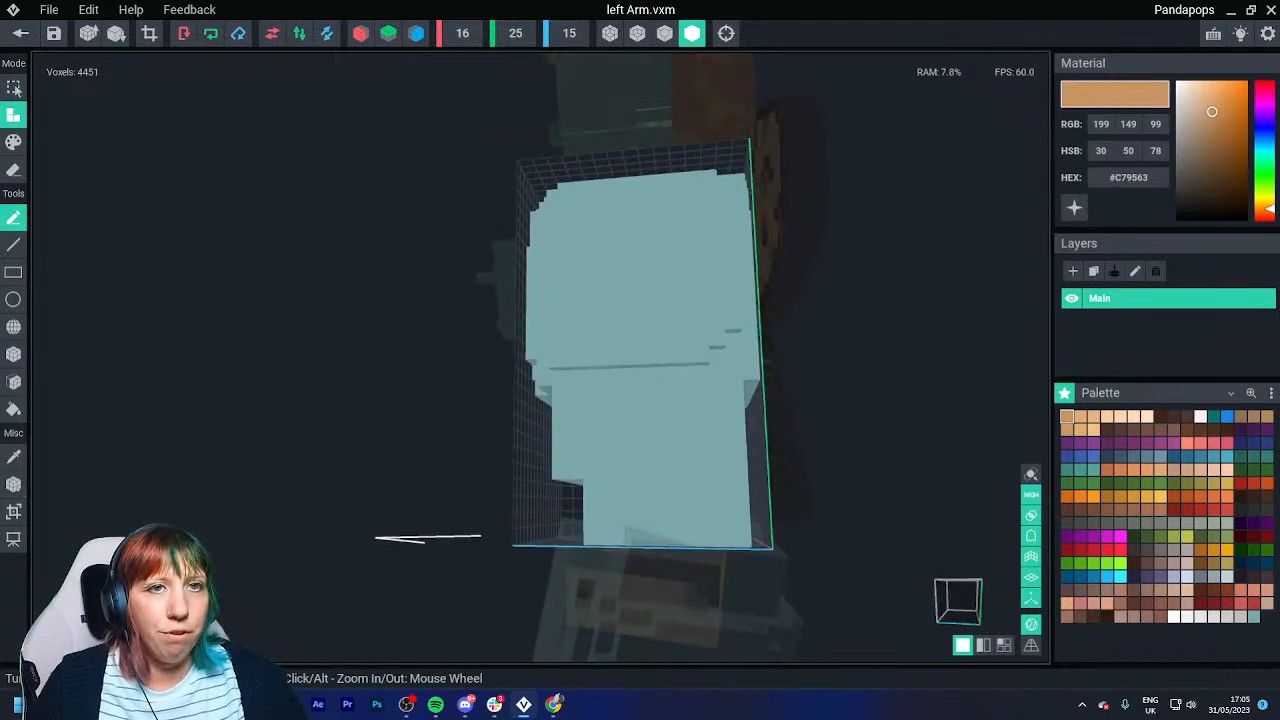
pyautogui.click(20, 33)
pyautogui.press('Return')
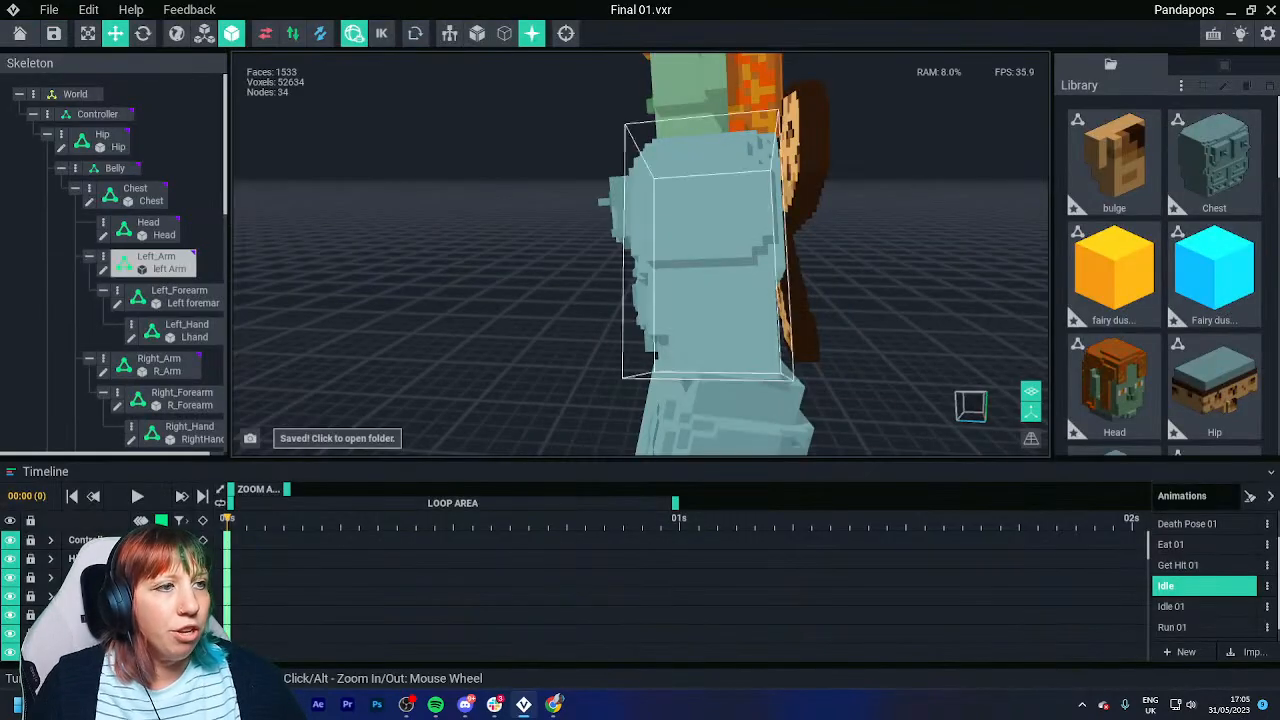
# Reopen the character's left arm model for editing from the rig.
pyautogui.moveTo(650, 290); pyautogui.dragTo(757, 271, button='right')
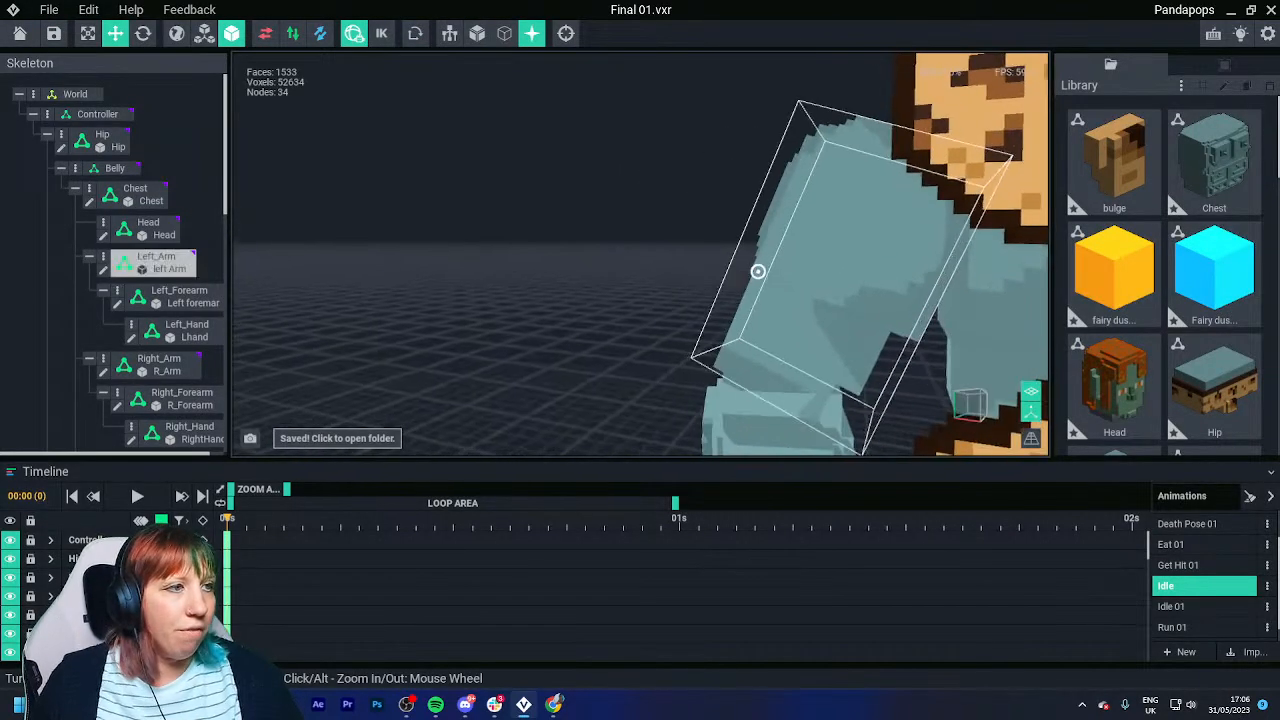
pyautogui.click(757, 271)
pyautogui.doubleClick(803, 276)
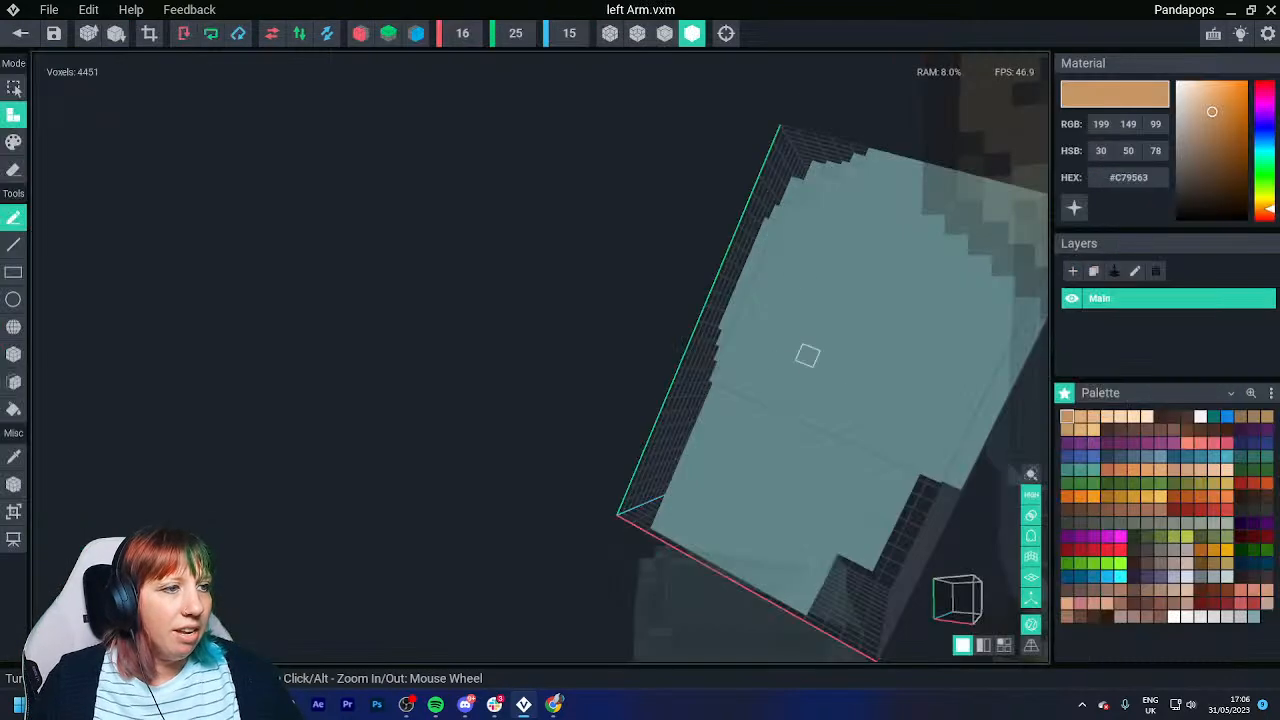
pyautogui.moveTo(798, 395); pyautogui.dragTo(1004, 514, button='right')
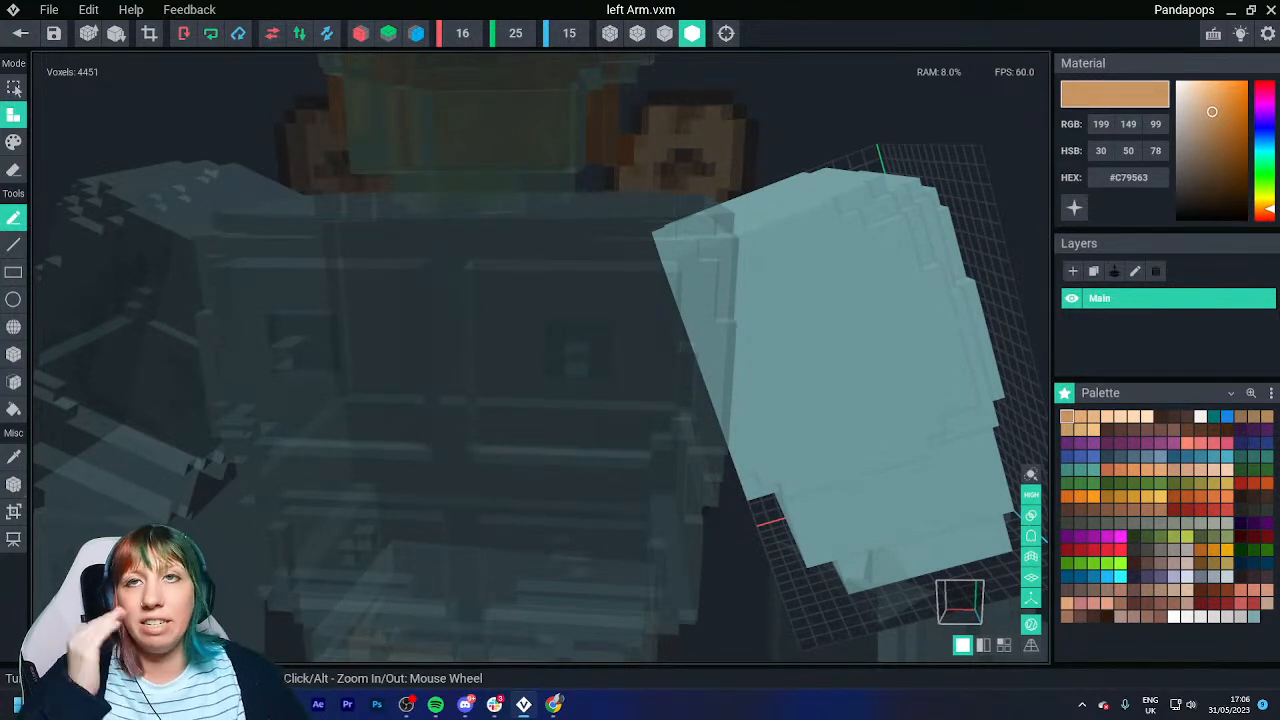
# Extend the left arm's volume in width and depth to 21 × 25 × 22 with the volume resize tool.
pyautogui.moveTo(739, 397); pyautogui.dragTo(499, 339, button='middle')
pyautogui.click(13, 511)
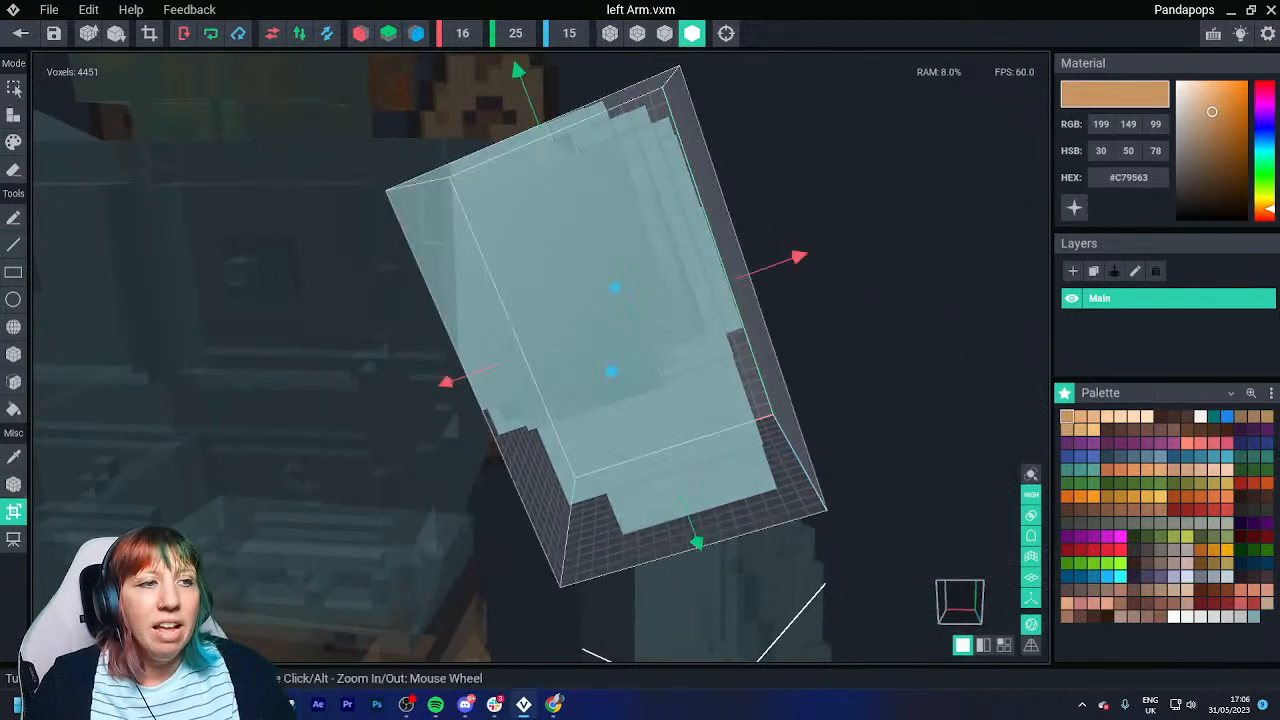
pyautogui.moveTo(760, 280); pyautogui.dragTo(735, 285, button='right')
pyautogui.moveTo(828, 259); pyautogui.dragTo(870, 248)
pyautogui.scroll(-1, 566, 400)
pyautogui.moveTo(566, 400); pyautogui.dragTo(566, 480, button='right')
pyautogui.scroll(-2, 566, 400)
pyautogui.moveTo(566, 400); pyautogui.dragTo(546, 271, button='middle')
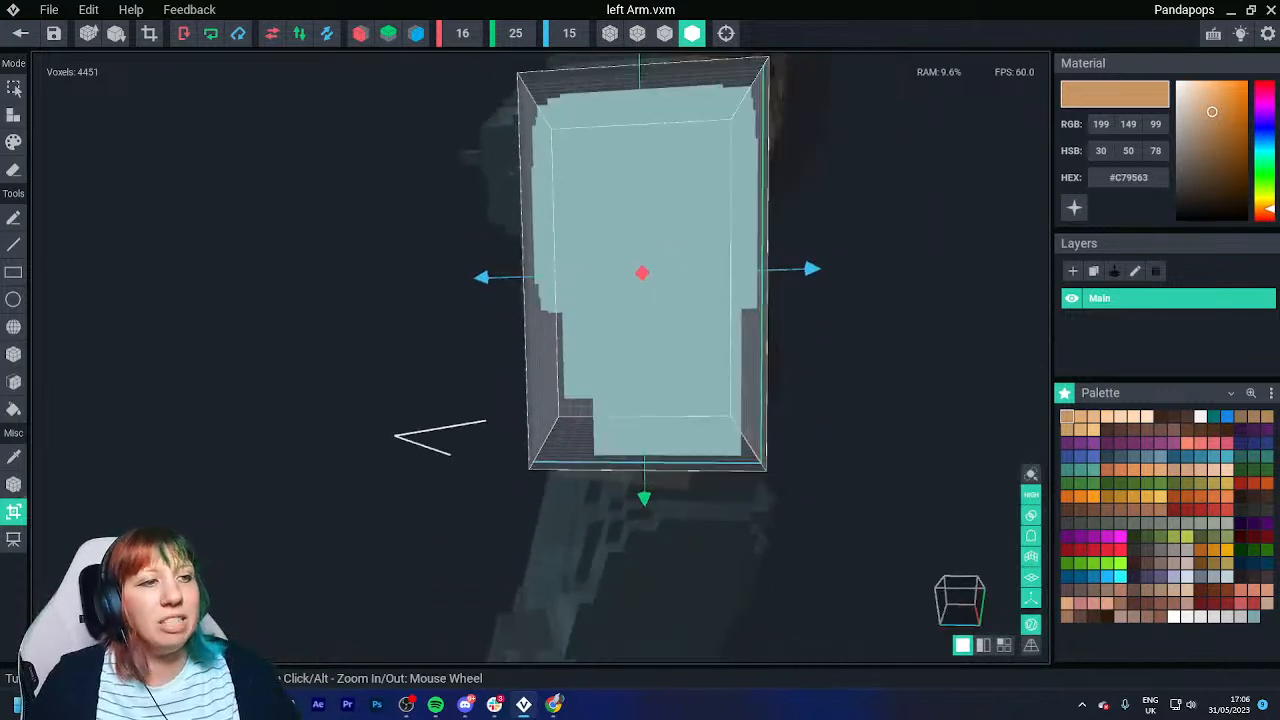
pyautogui.moveTo(482, 277); pyautogui.dragTo(700, 370, button='right')
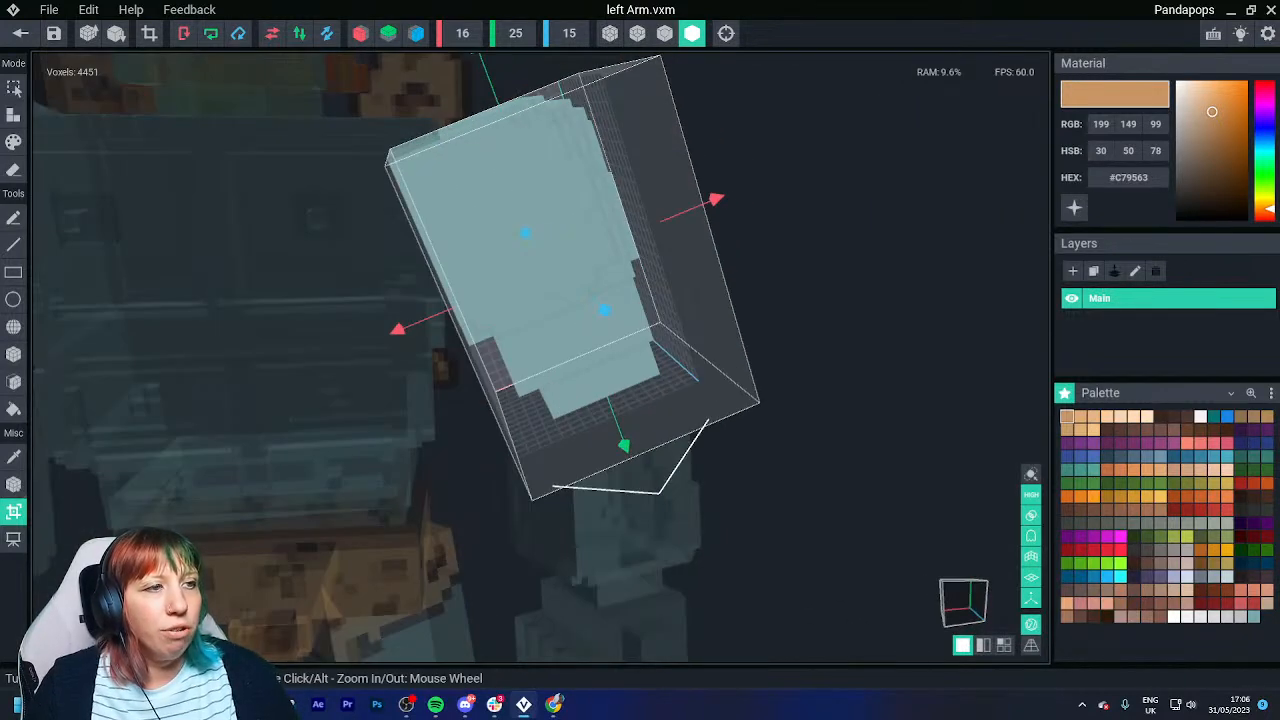
pyautogui.moveTo(716, 198); pyautogui.dragTo(752, 185)
# Apply the left arm's volume resize and return to the rig, saving left Arm.vxm.
pyautogui.click(20, 33)
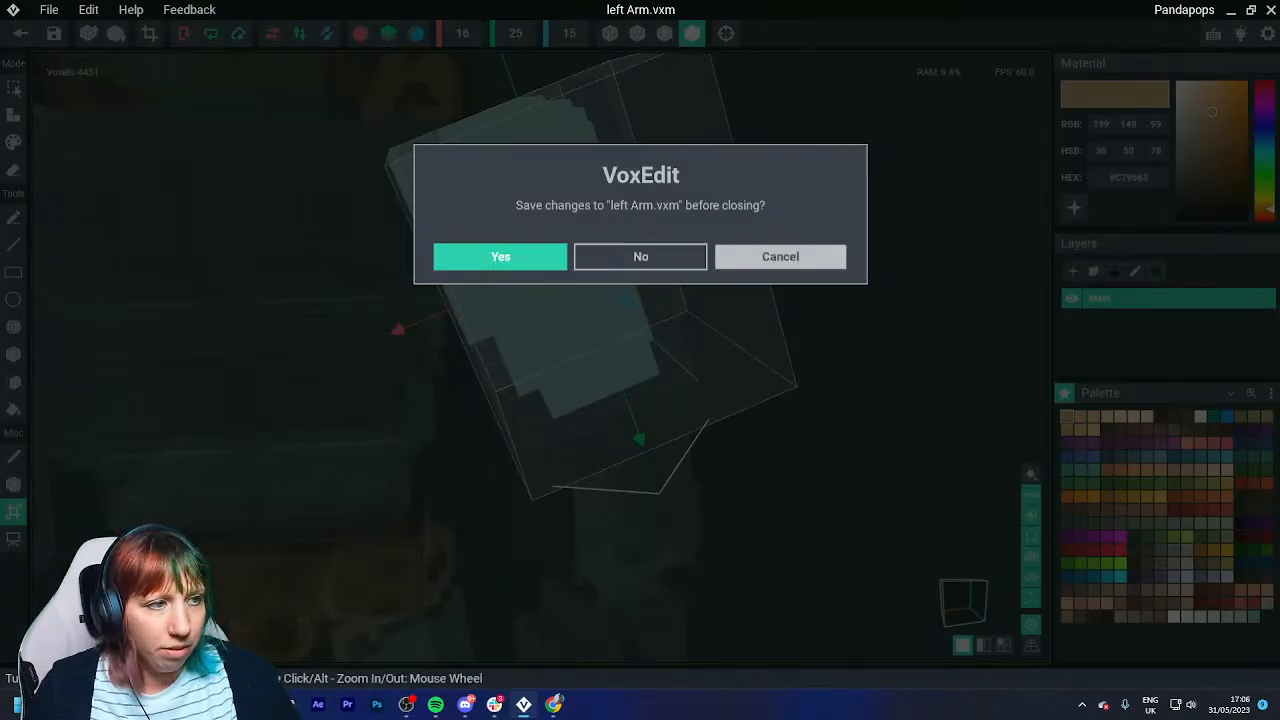
pyautogui.click(780, 257)
pyautogui.click(13, 217)
pyautogui.click(20, 33)
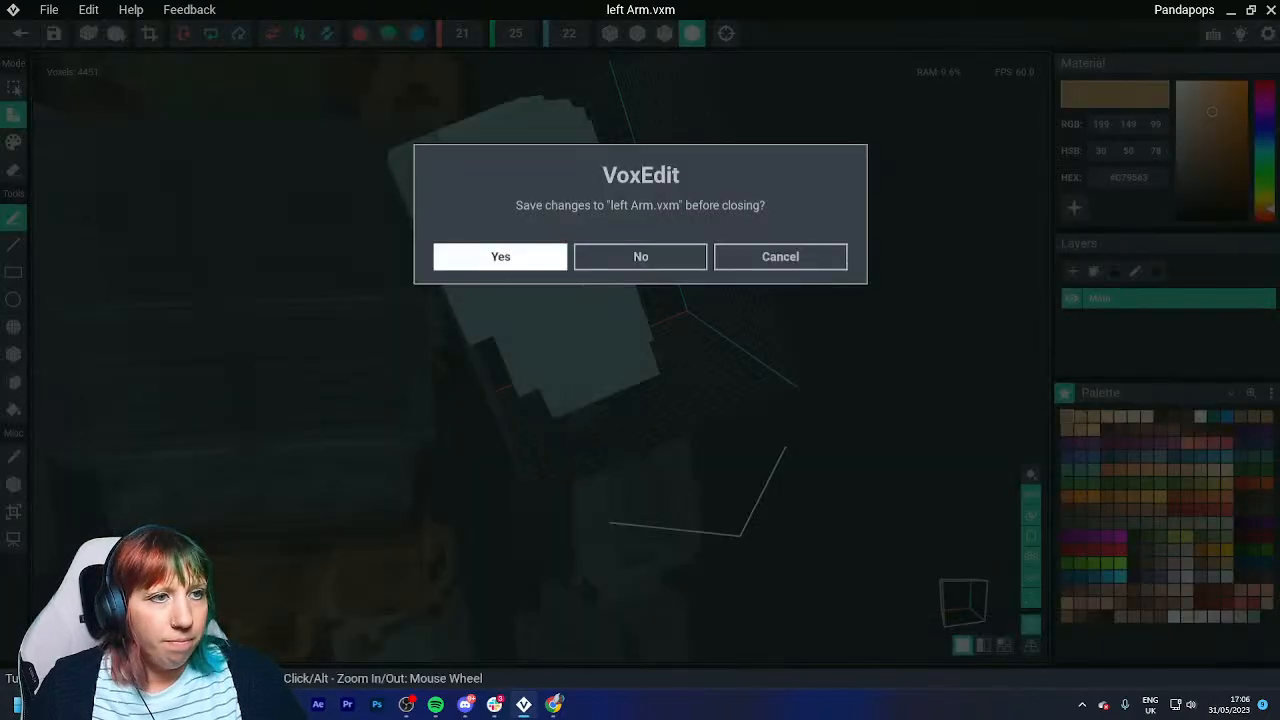
pyautogui.click(500, 256)
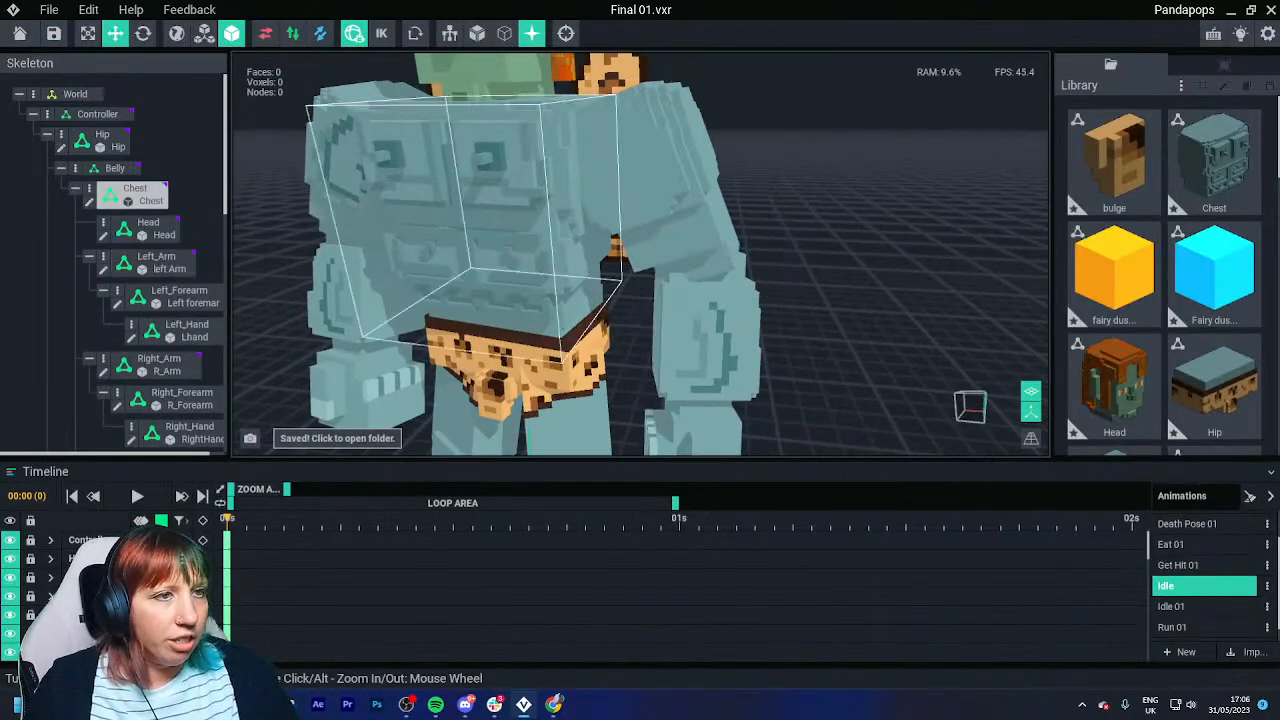
# Box-select all parts of the full character in the viewport and clear the selection.
pyautogui.scroll(-3, 540, 270)
pyautogui.moveTo(540, 270); pyautogui.dragTo(600, 255, button='right')
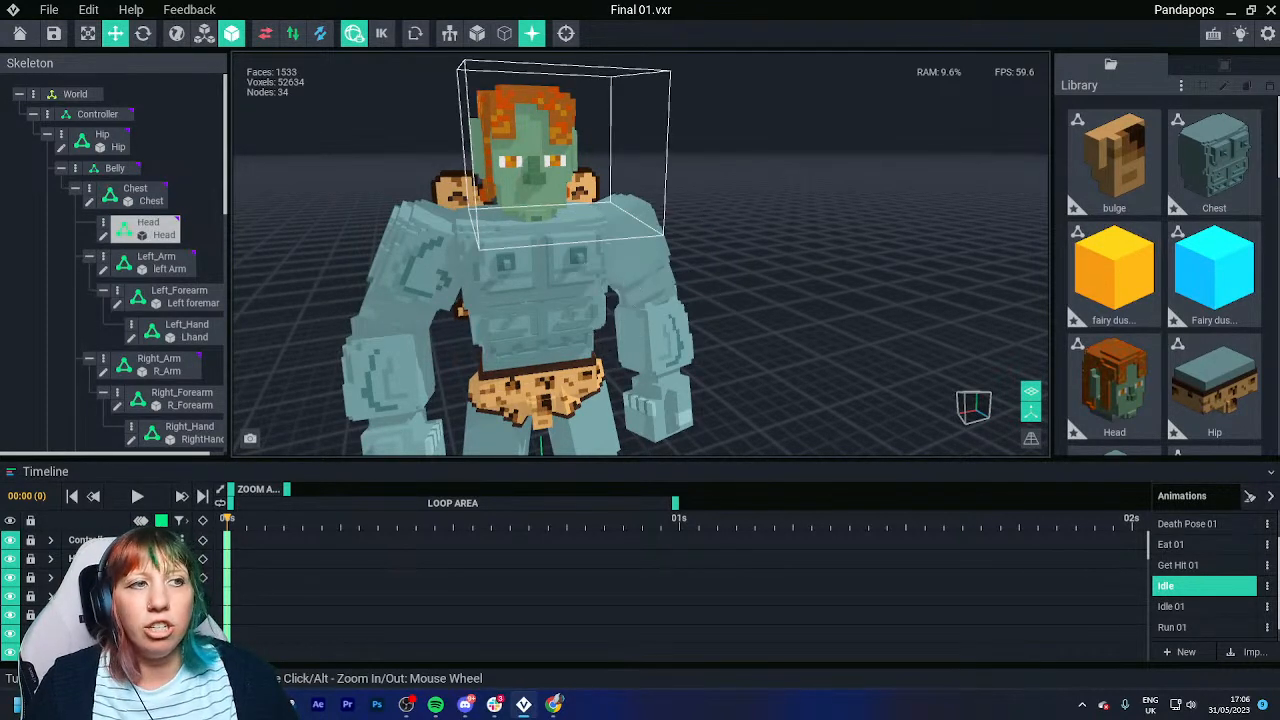
pyautogui.scroll(-3, 560, 180)
pyautogui.moveTo(560, 300); pyautogui.dragTo(544, 241, button='middle')
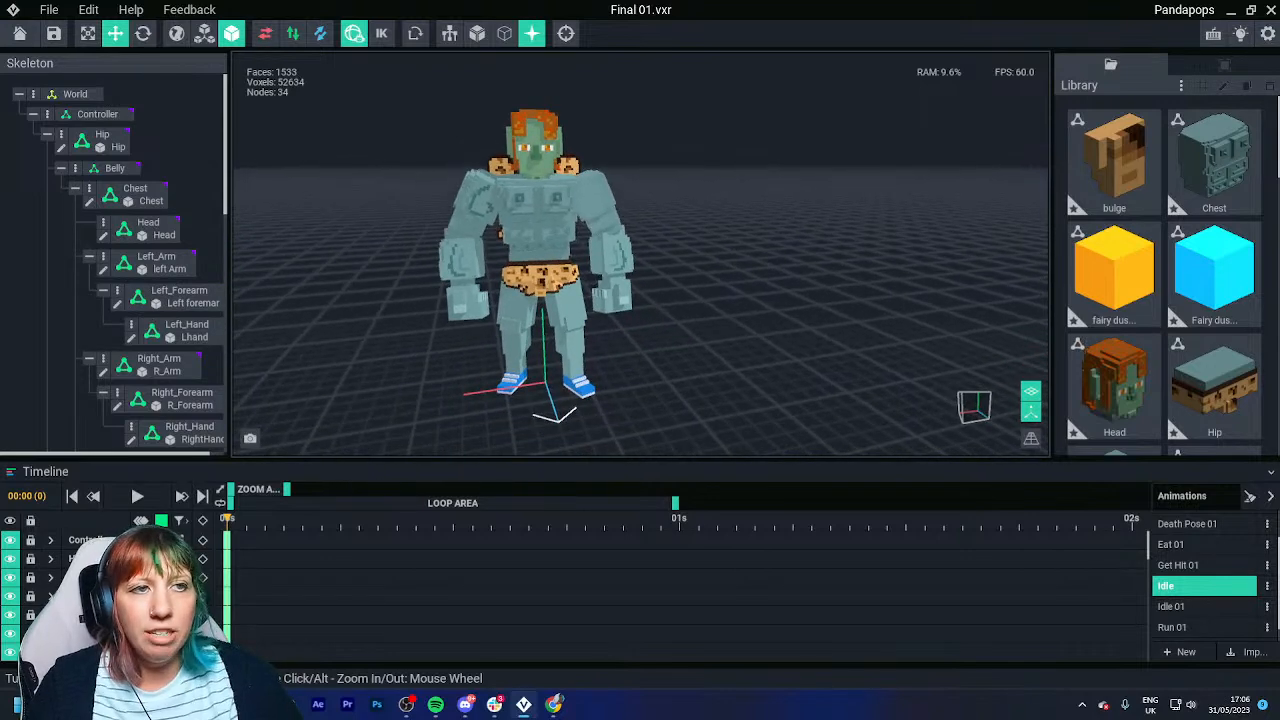
pyautogui.moveTo(383, 71); pyautogui.dragTo(727, 415)
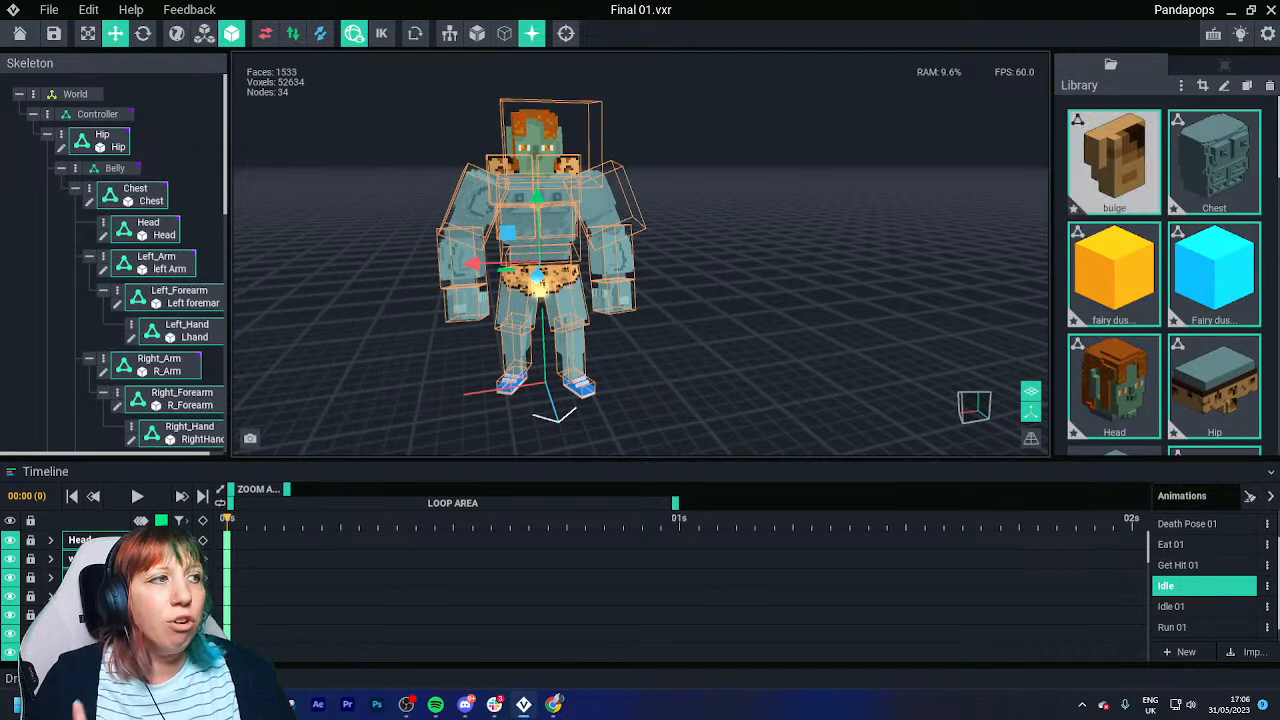
pyautogui.press('Escape')
# Select every model of the character together, starting from the bulge model in the library.
pyautogui.click(1113, 161)
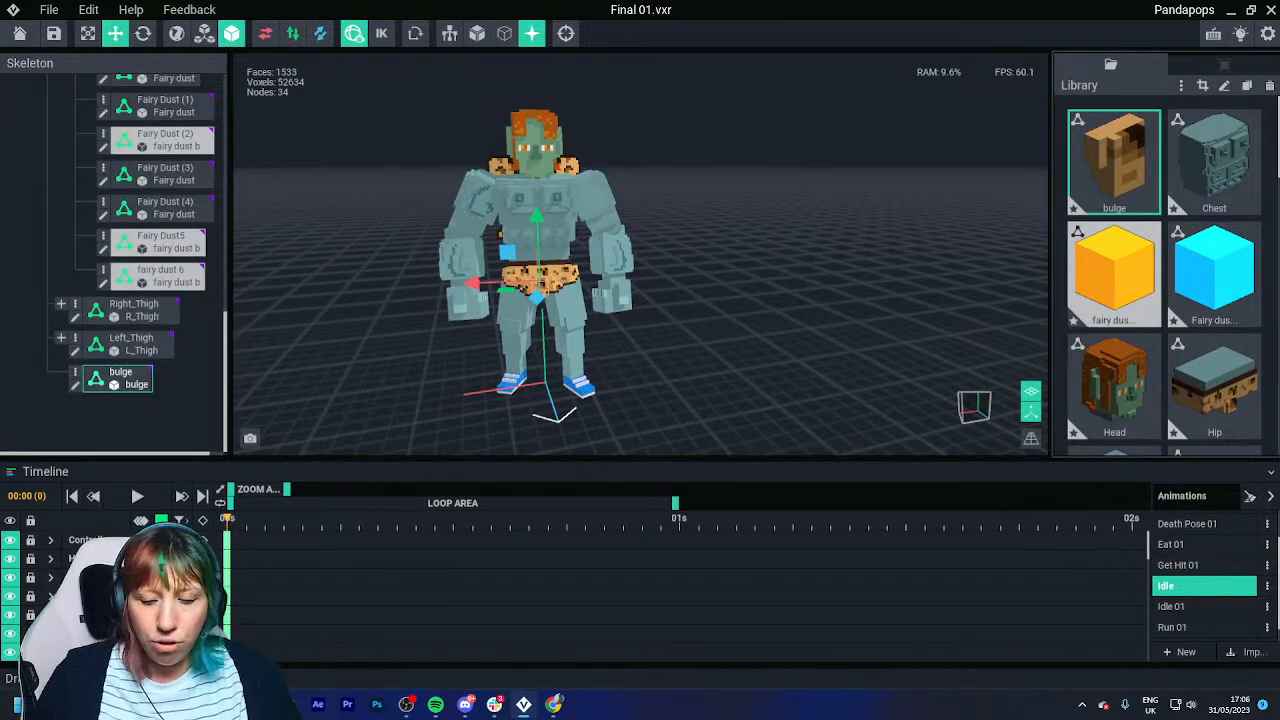
pyautogui.scroll(-6, 1214, 276)
pyautogui.hotkey('ctrl', 'a')
pyautogui.scroll(3, 640, 262)
pyautogui.scroll(3, 640, 262)
pyautogui.scroll(-2, 640, 262)
pyautogui.scroll(6, 1113, 230)
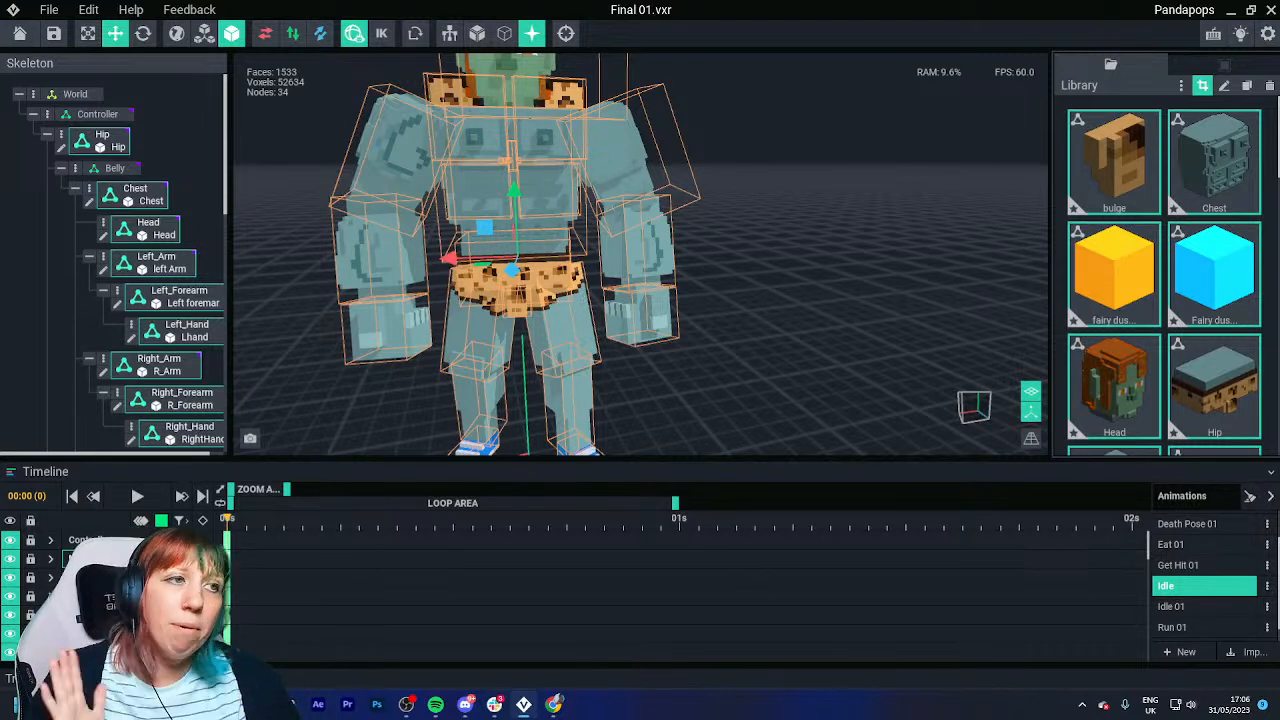
# Save the Final 01 rig and clear the selection of all its parts.
pyautogui.hotkey('ctrl', 's')
pyautogui.moveTo(478, 157); pyautogui.dragTo(571, 266, button='middle')
pyautogui.moveTo(571, 266); pyautogui.dragTo(582, 256, button='right')
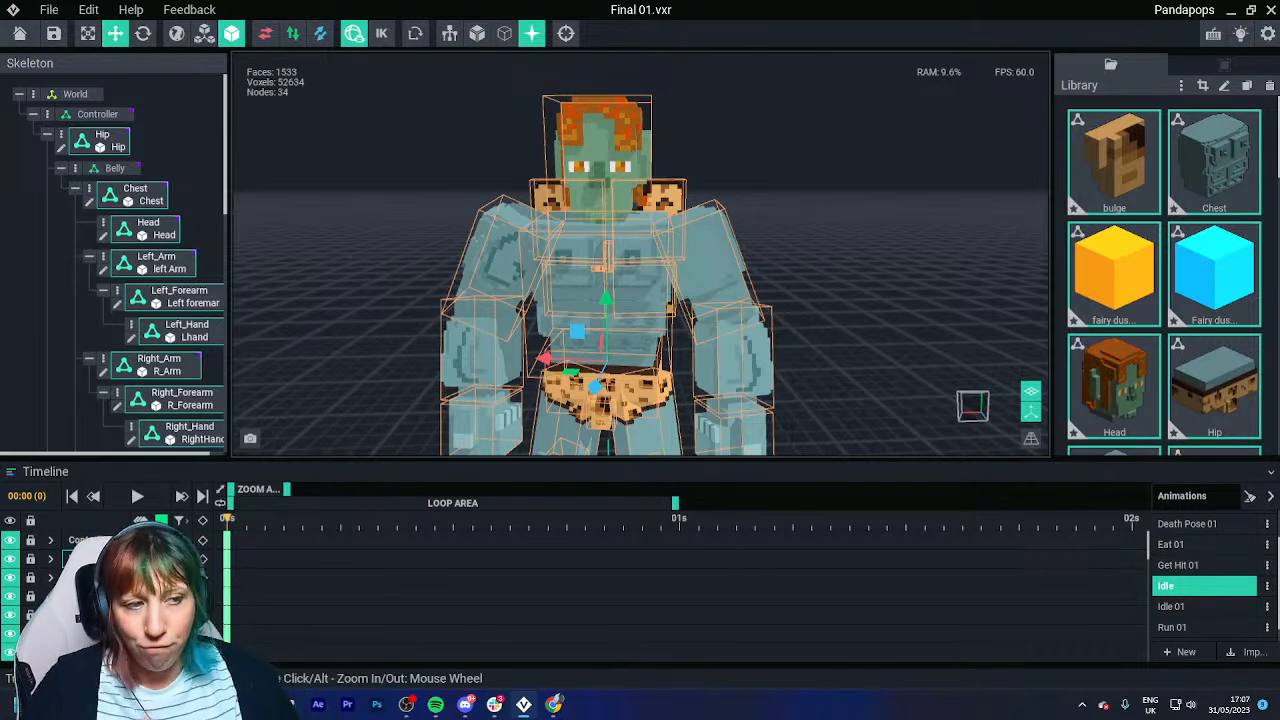
pyautogui.moveTo(820, 260); pyautogui.dragTo(840, 260, button='right')
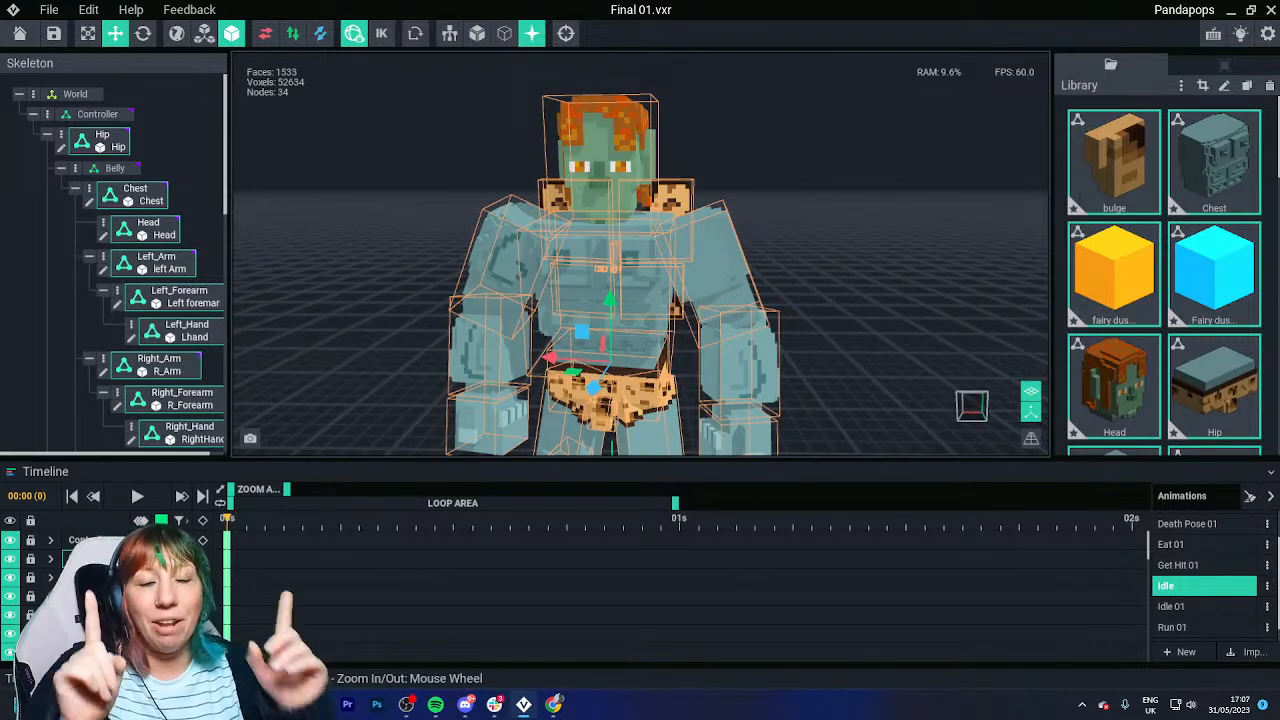
pyautogui.press('Escape')
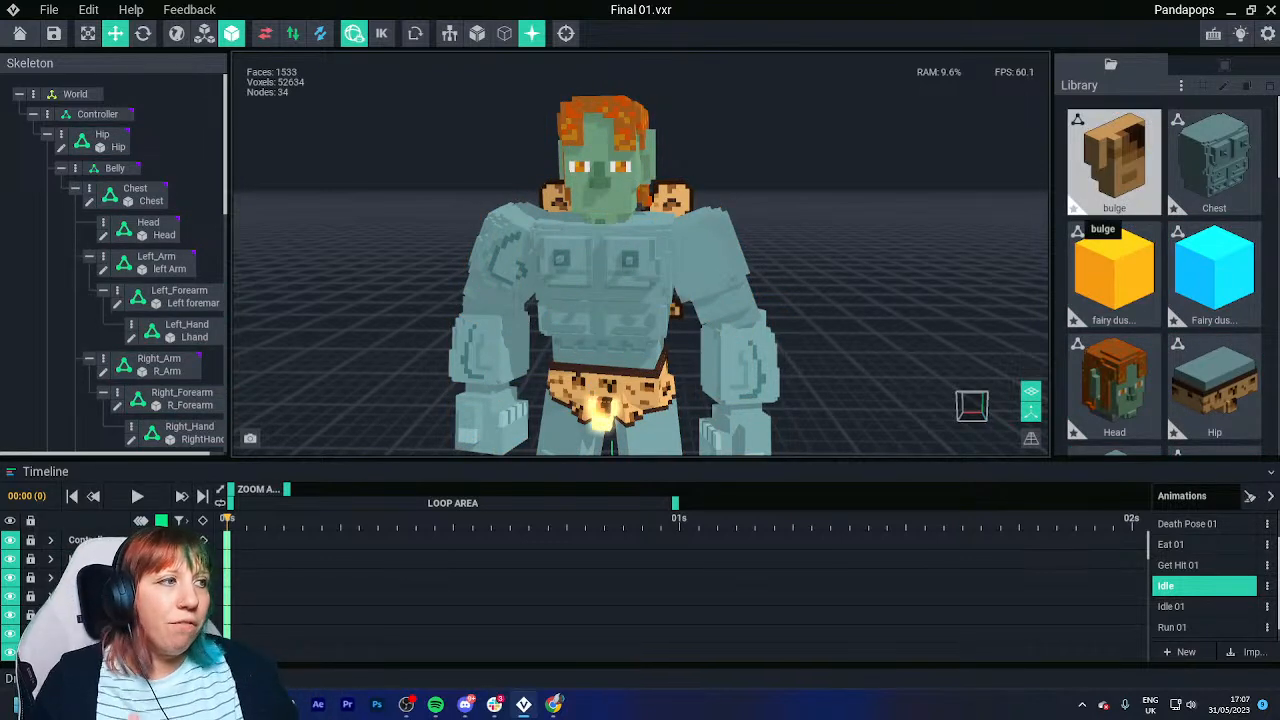
# Select all of the character's models and switch them to shared palette 4.
pyautogui.click(1113, 162)
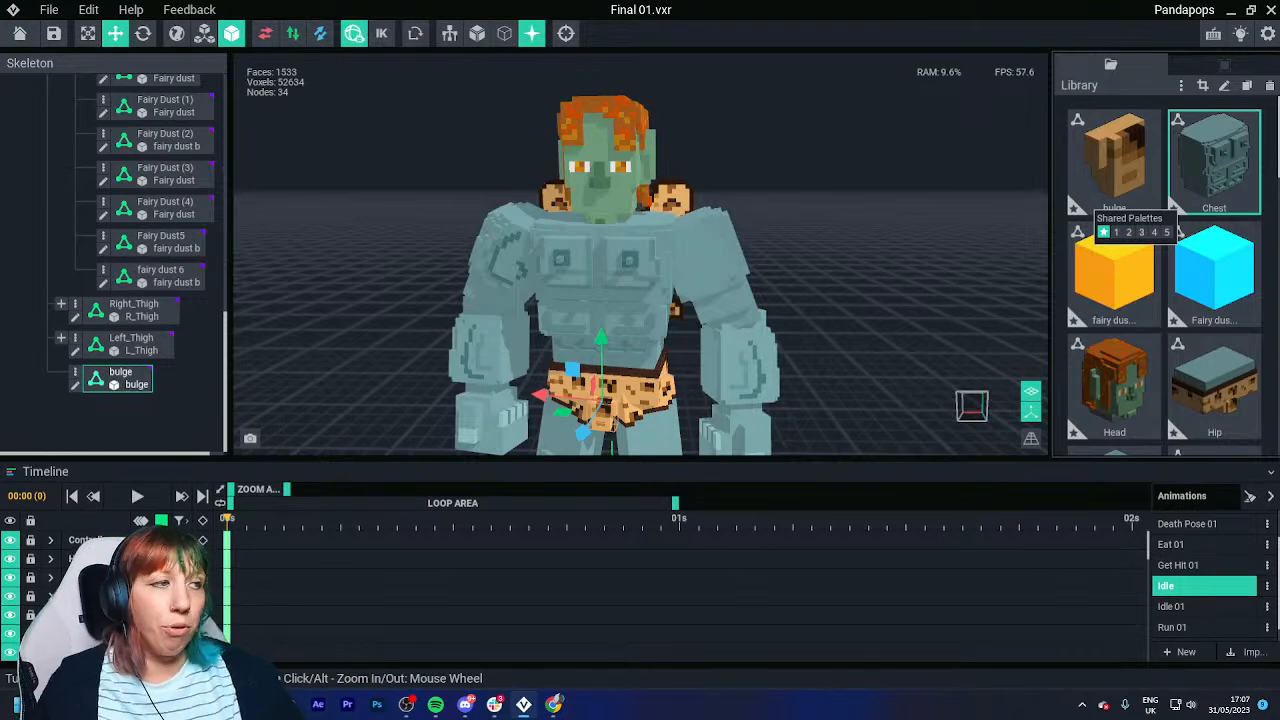
pyautogui.scroll(-2, 640, 275)
pyautogui.click(597, 376)
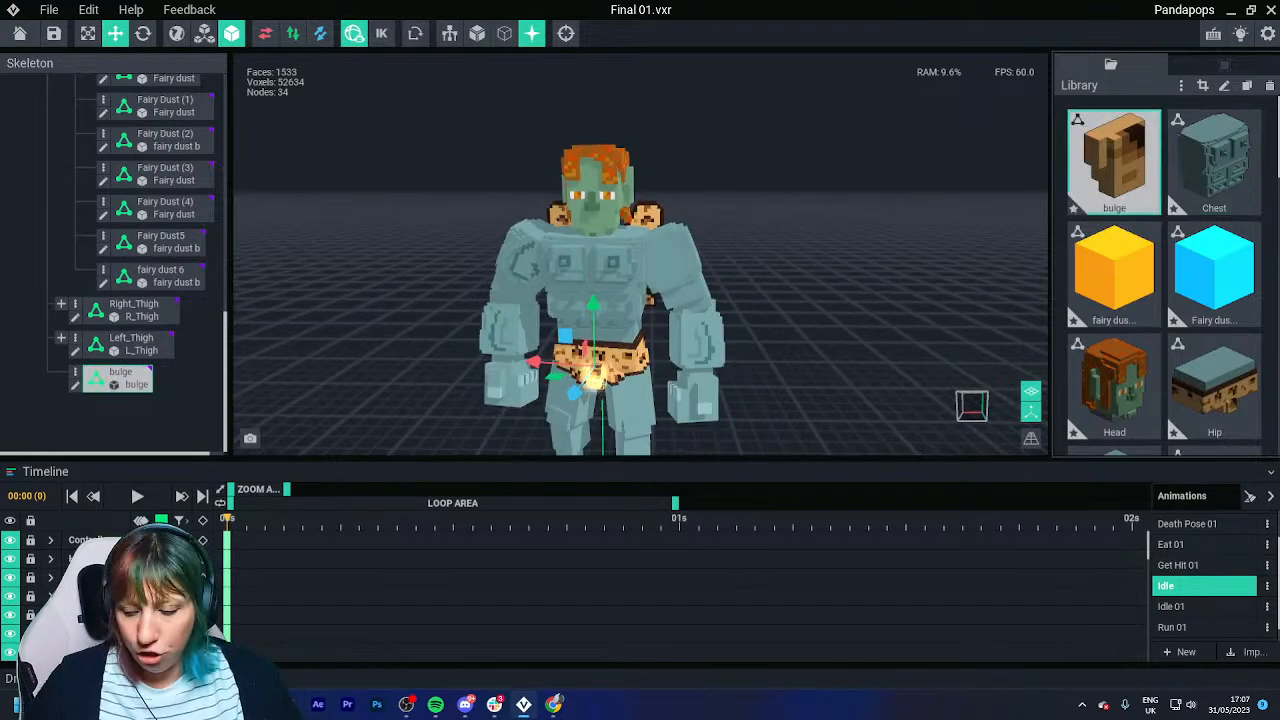
pyautogui.hotkey('ctrl', 'a')
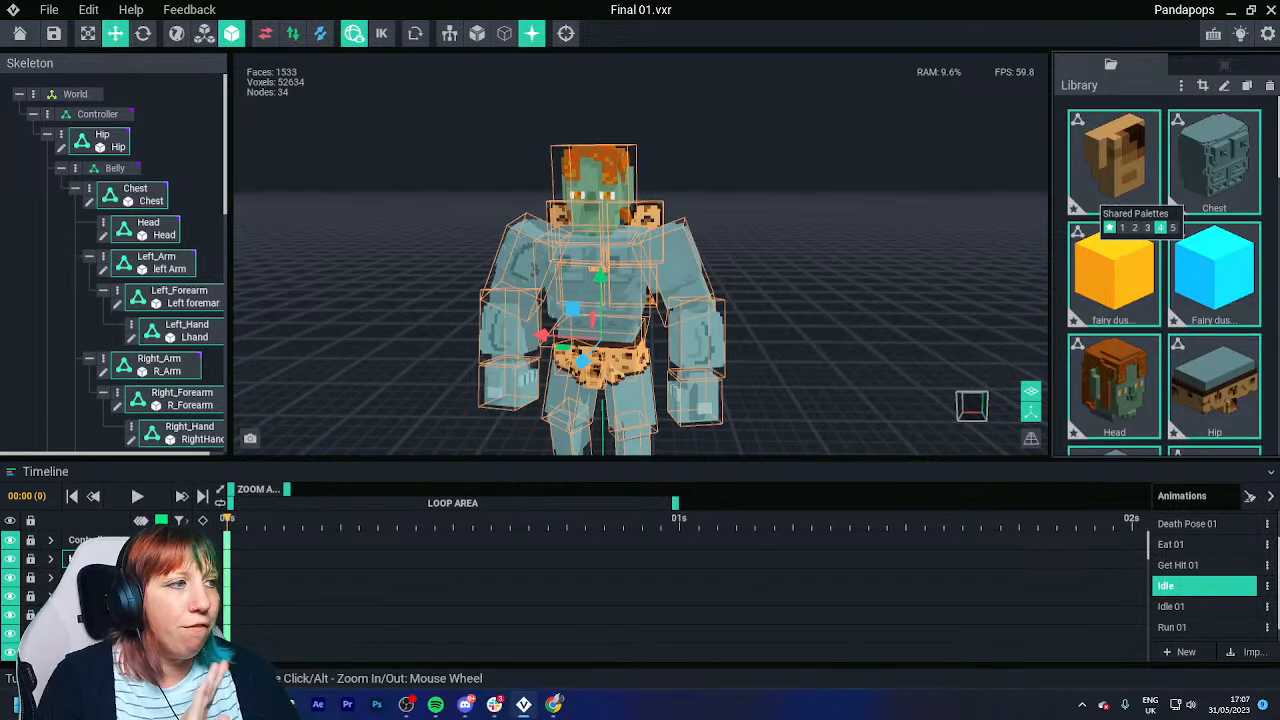
pyautogui.click(1160, 227)
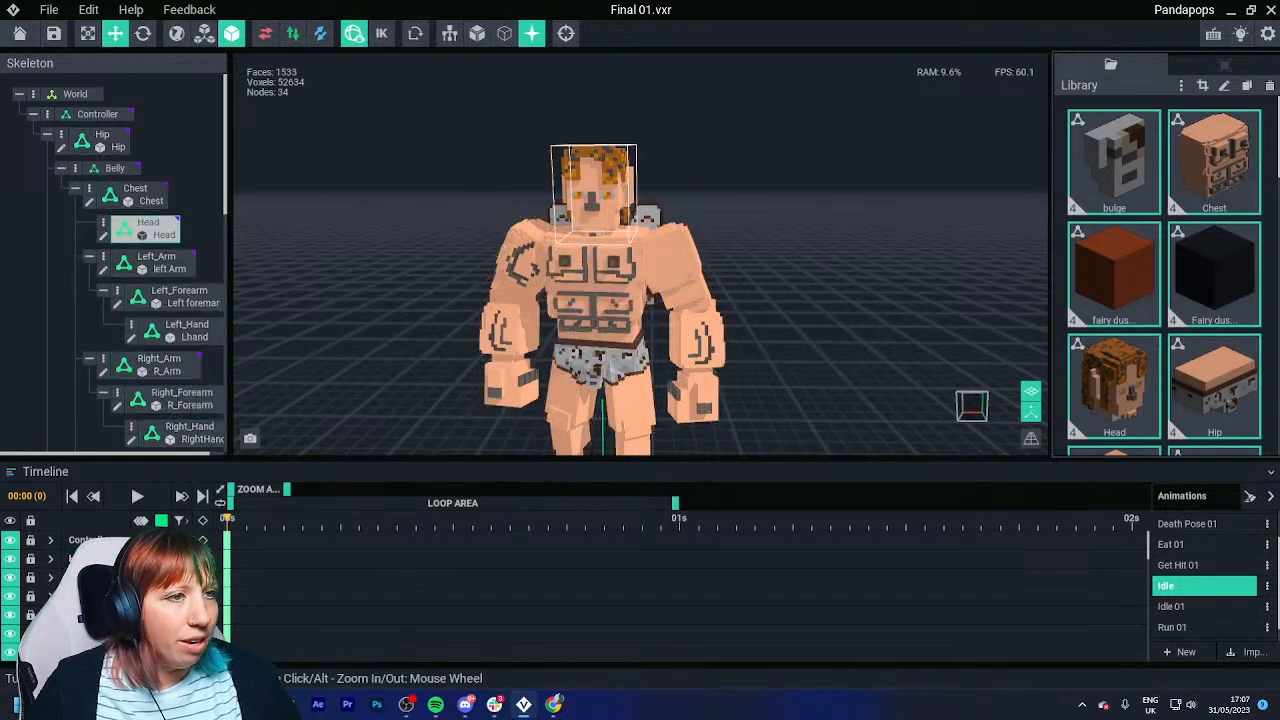
# Open the recoloured head model for editing and frame its face up close.
pyautogui.doubleClick(593, 182)
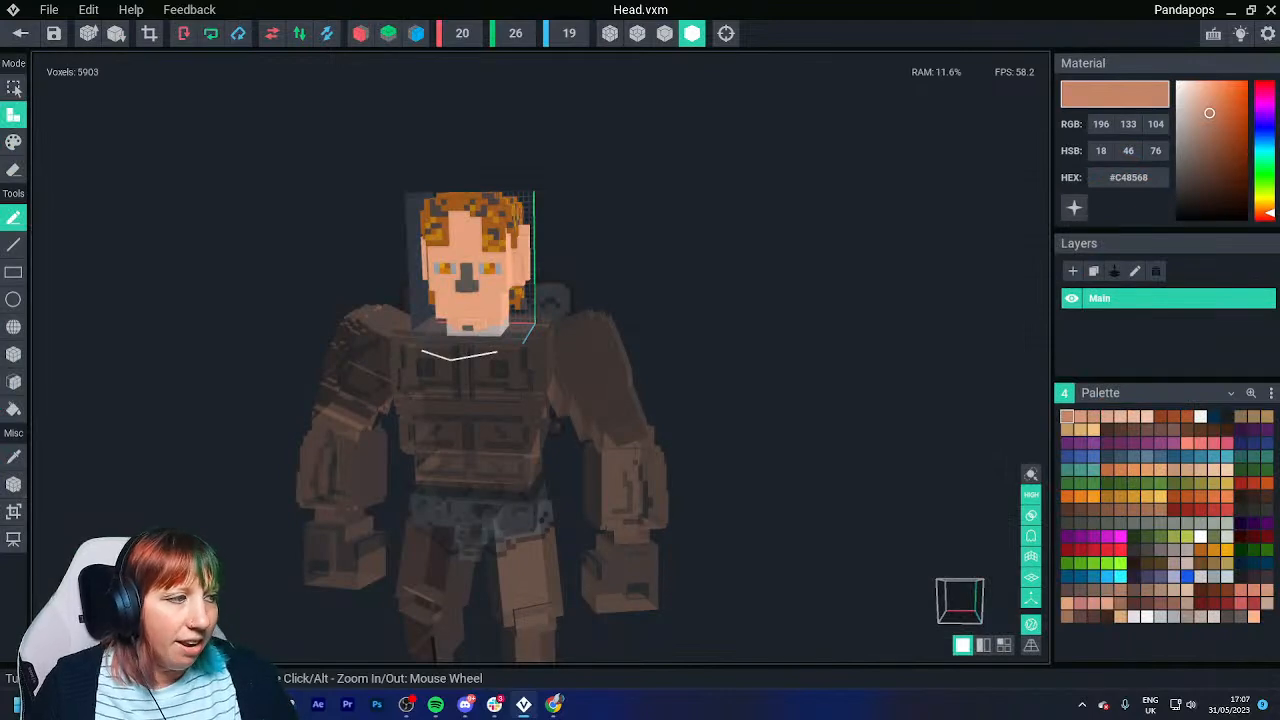
pyautogui.moveTo(474, 263); pyautogui.dragTo(530, 263, button='right')
pyautogui.scroll(5, 474, 258)
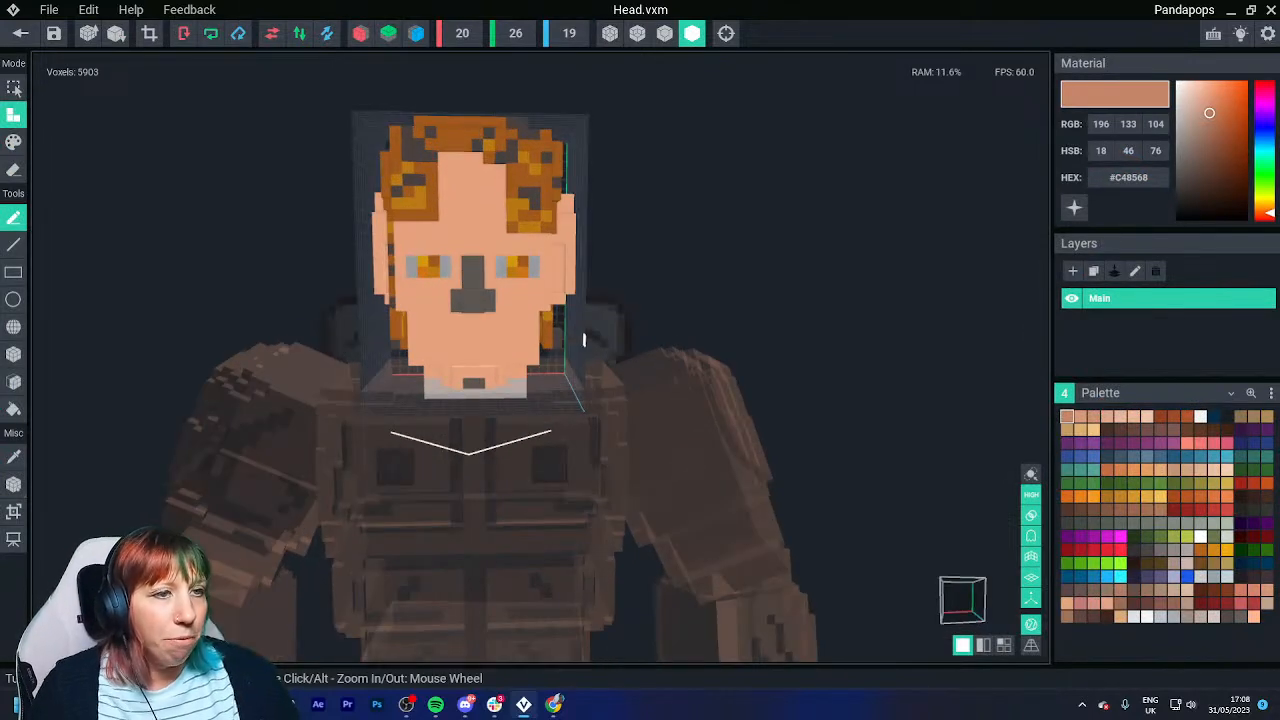
pyautogui.moveTo(583, 337); pyautogui.dragTo(589, 390, button='middle')
pyautogui.scroll(2, 474, 263)
pyautogui.moveTo(474, 263)
pyautogui.mouseDown(button='right')
pyautogui.moveTo(432, 290)
pyautogui.moveTo(452, 263)
pyautogui.mouseUp(button='right')
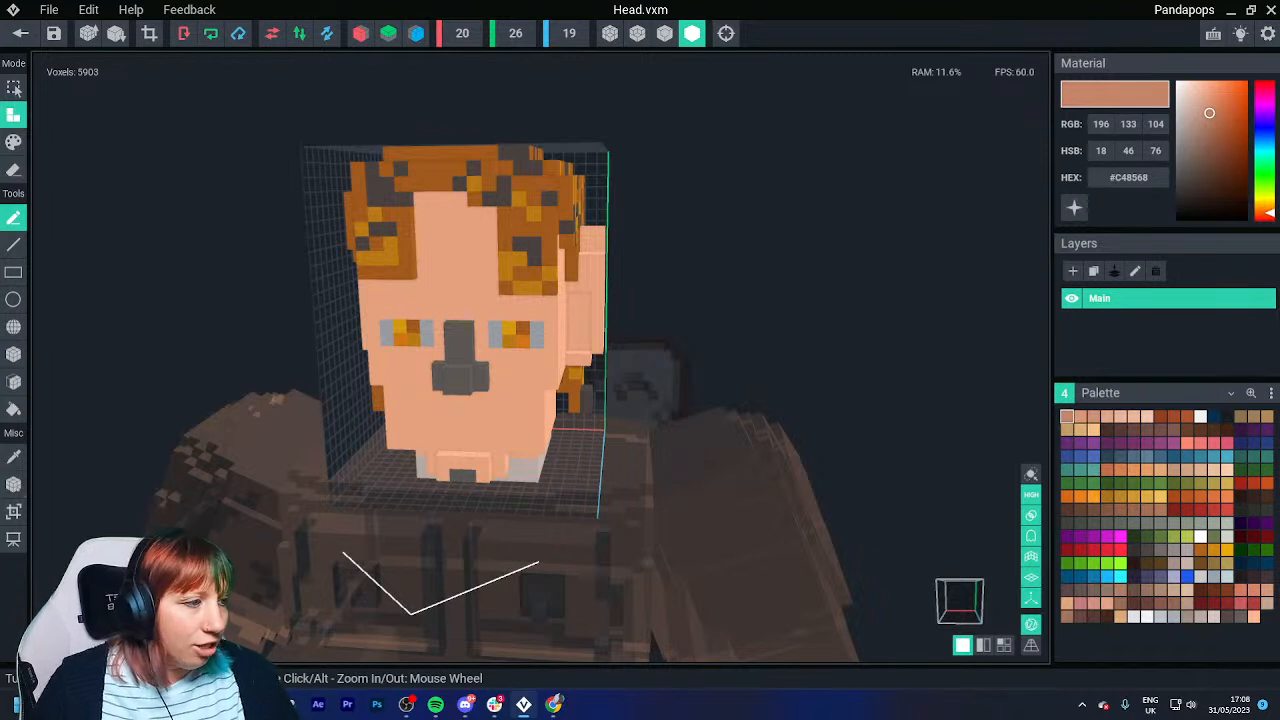
pyautogui.moveTo(560, 440); pyautogui.dragTo(584, 420, button='right')
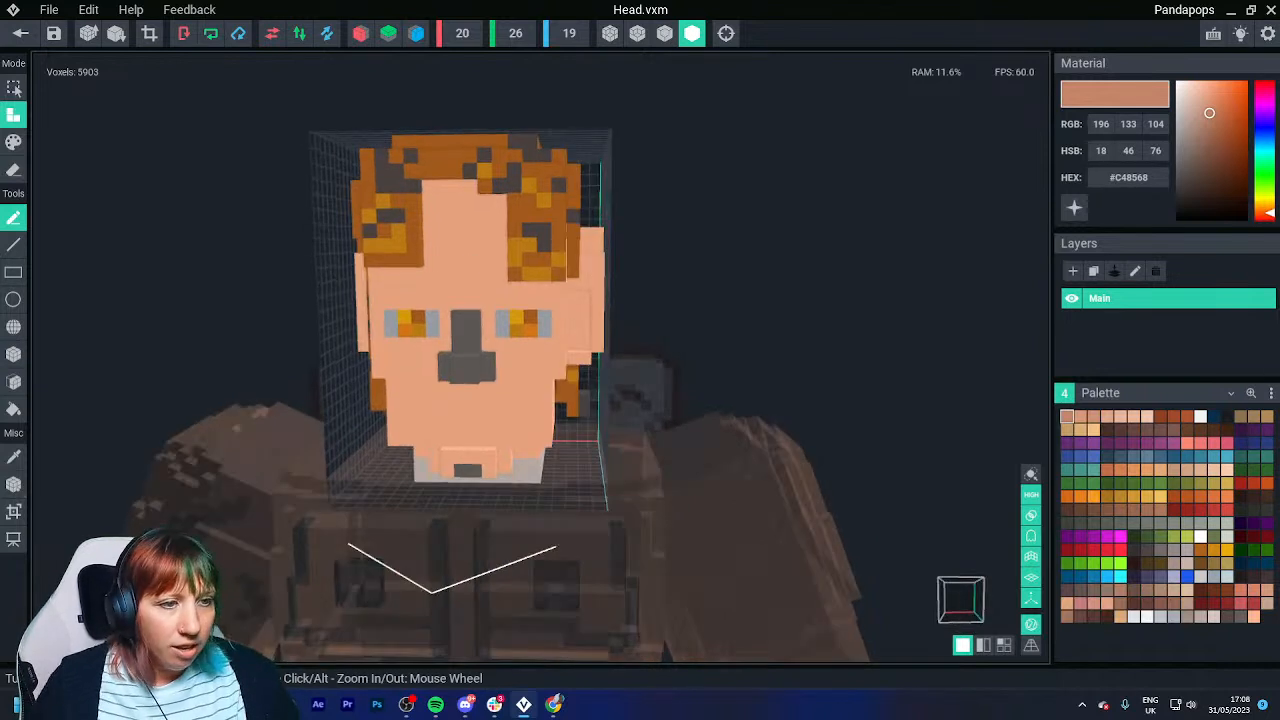
# Recolour the head's grey nose swatch in shared palette 4 to green #51D66C, and save and close the head model.
pyautogui.press('i')
pyautogui.click(530, 357)
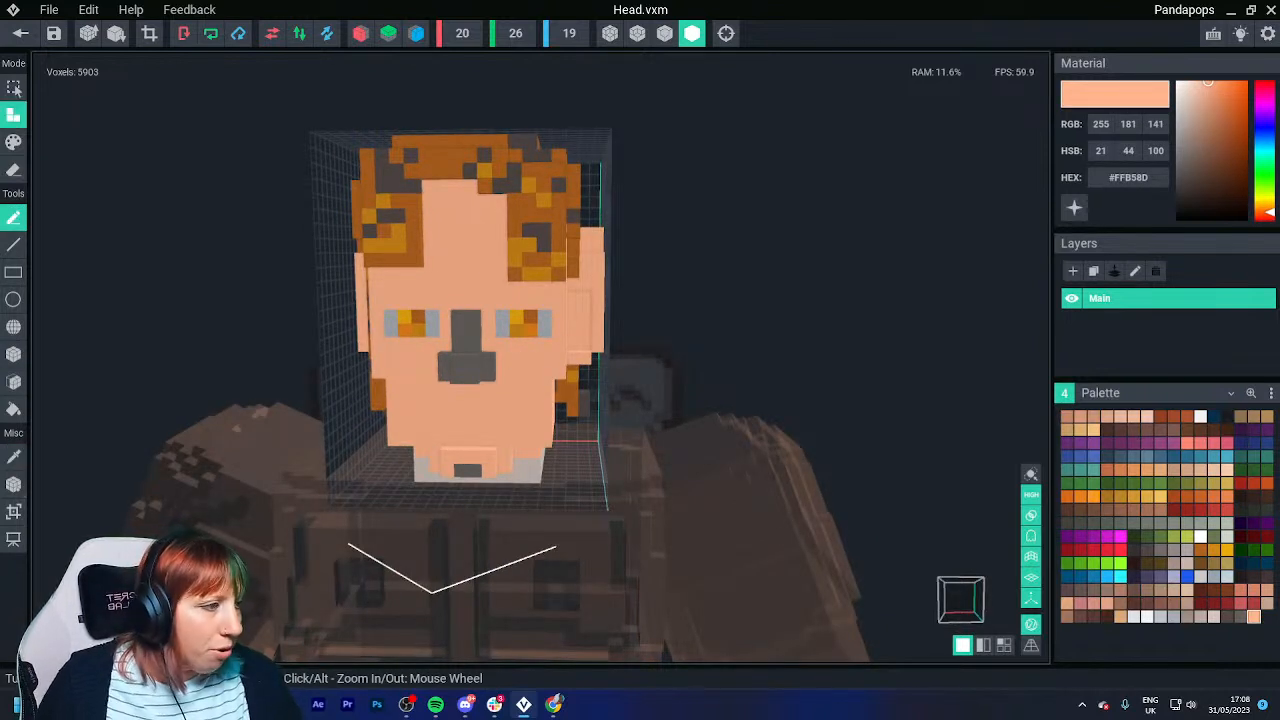
pyautogui.click(1240, 616)
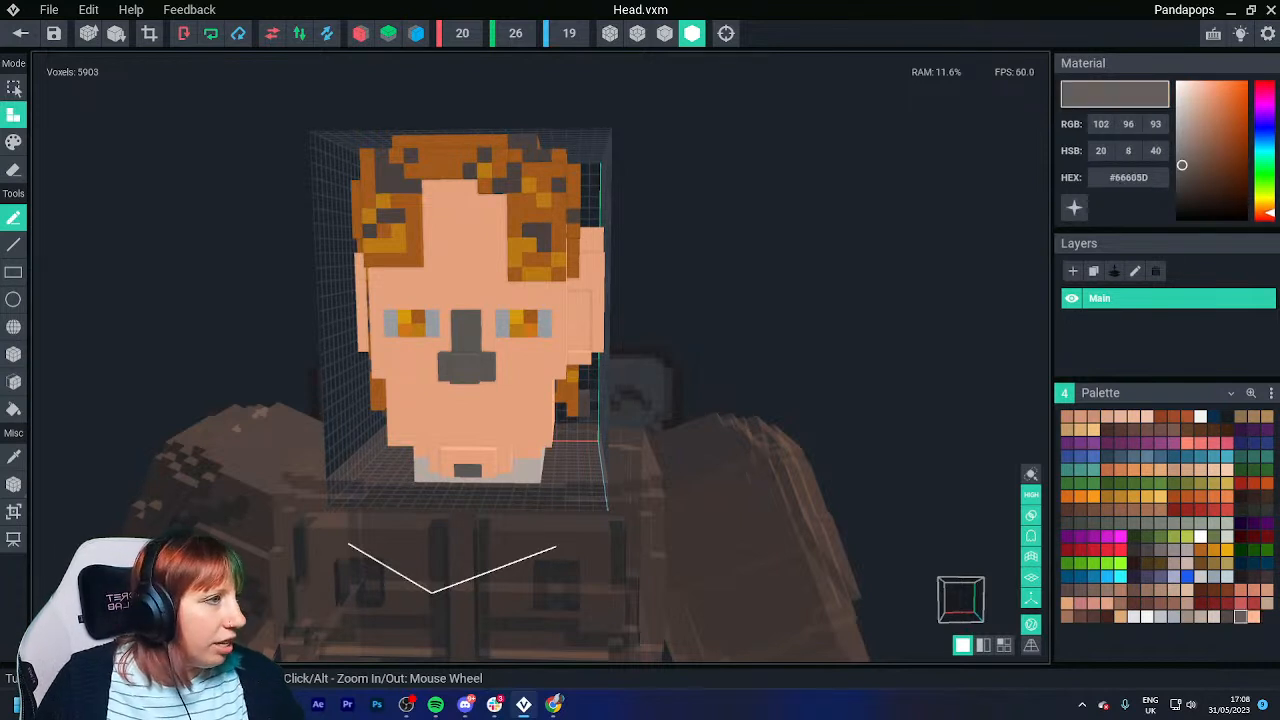
pyautogui.click(1264, 169)
pyautogui.moveTo(1206, 134); pyautogui.dragTo(1221, 103)
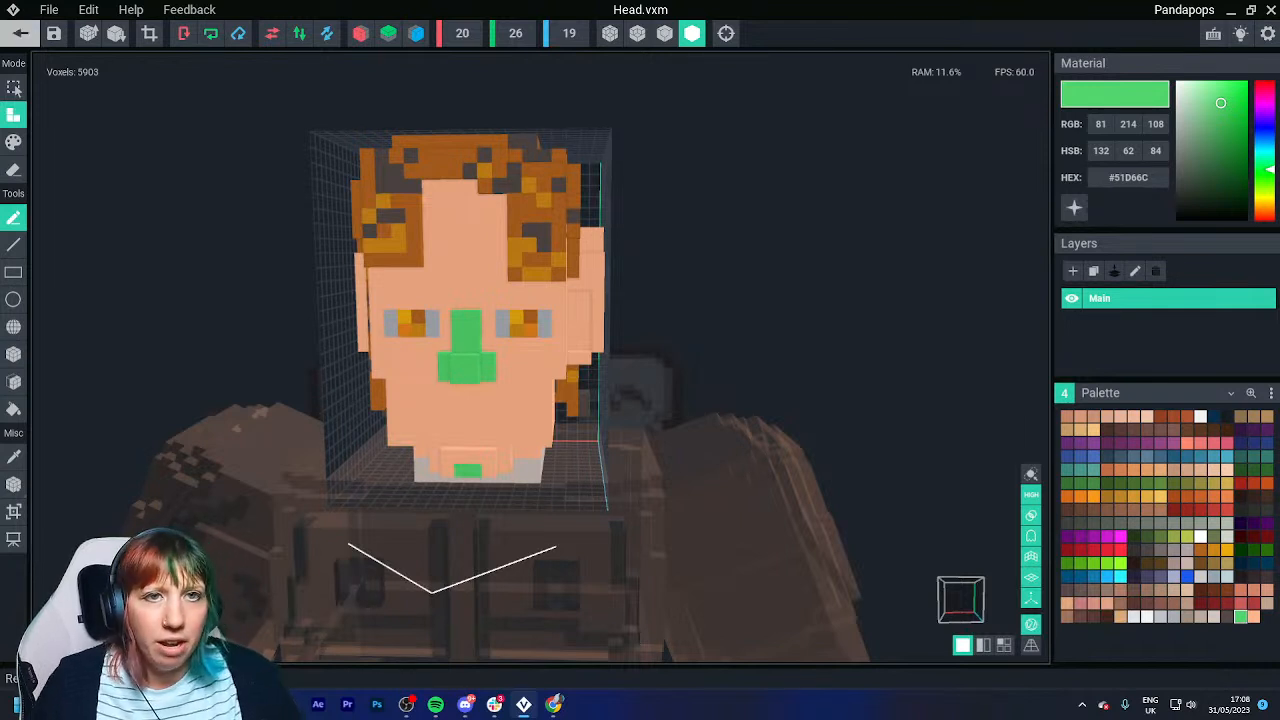
pyautogui.click(20, 33)
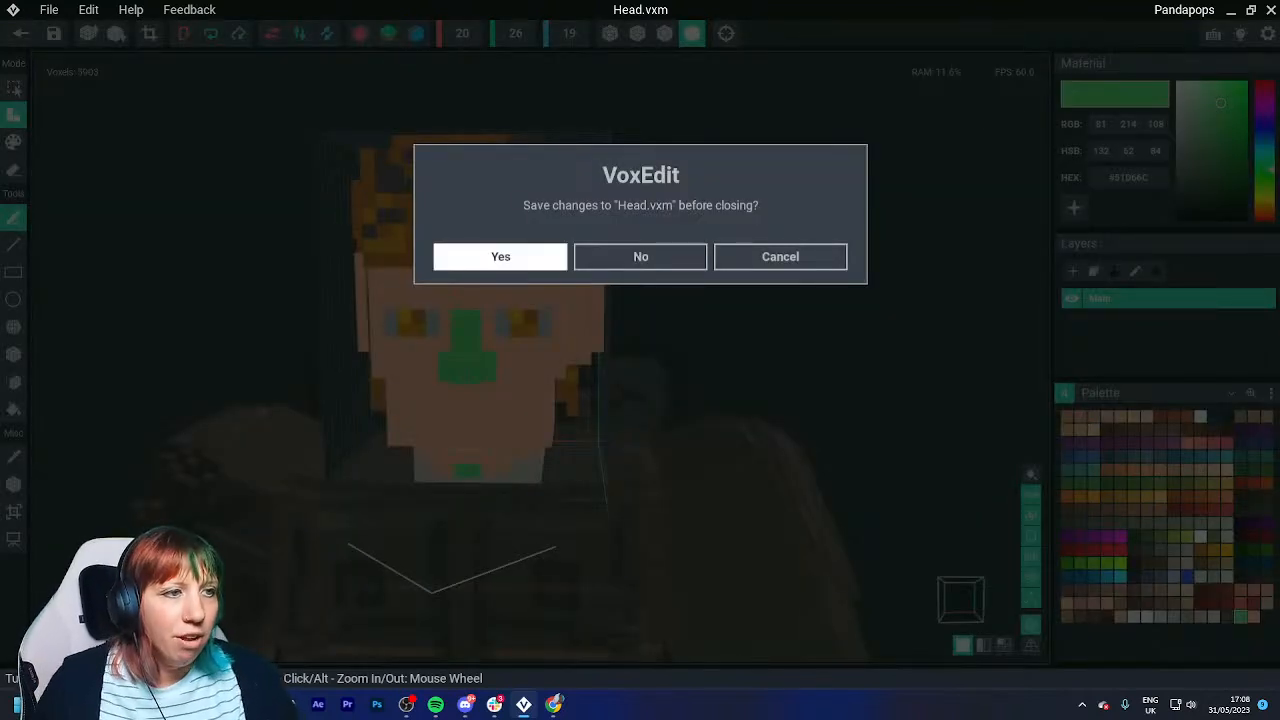
pyautogui.press('Return')
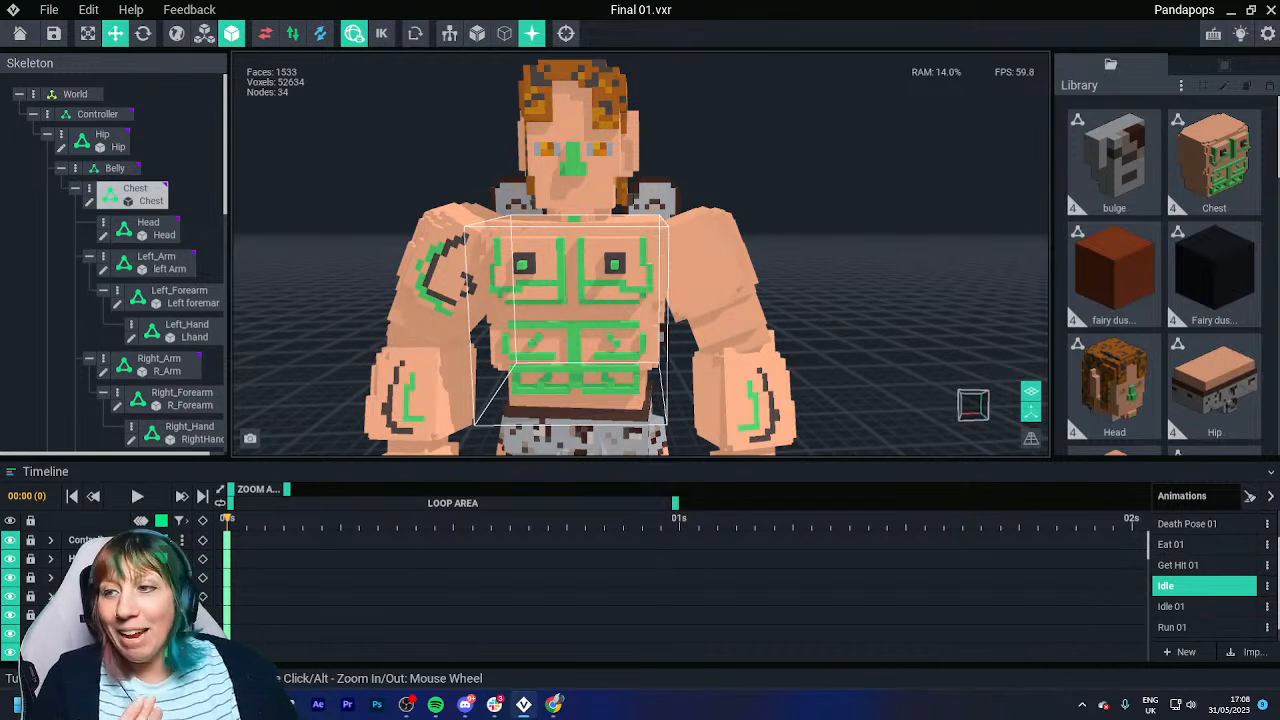
# Open the chest model to check its palette colours, and return to the rig saving the chest.
pyautogui.press('Escape')
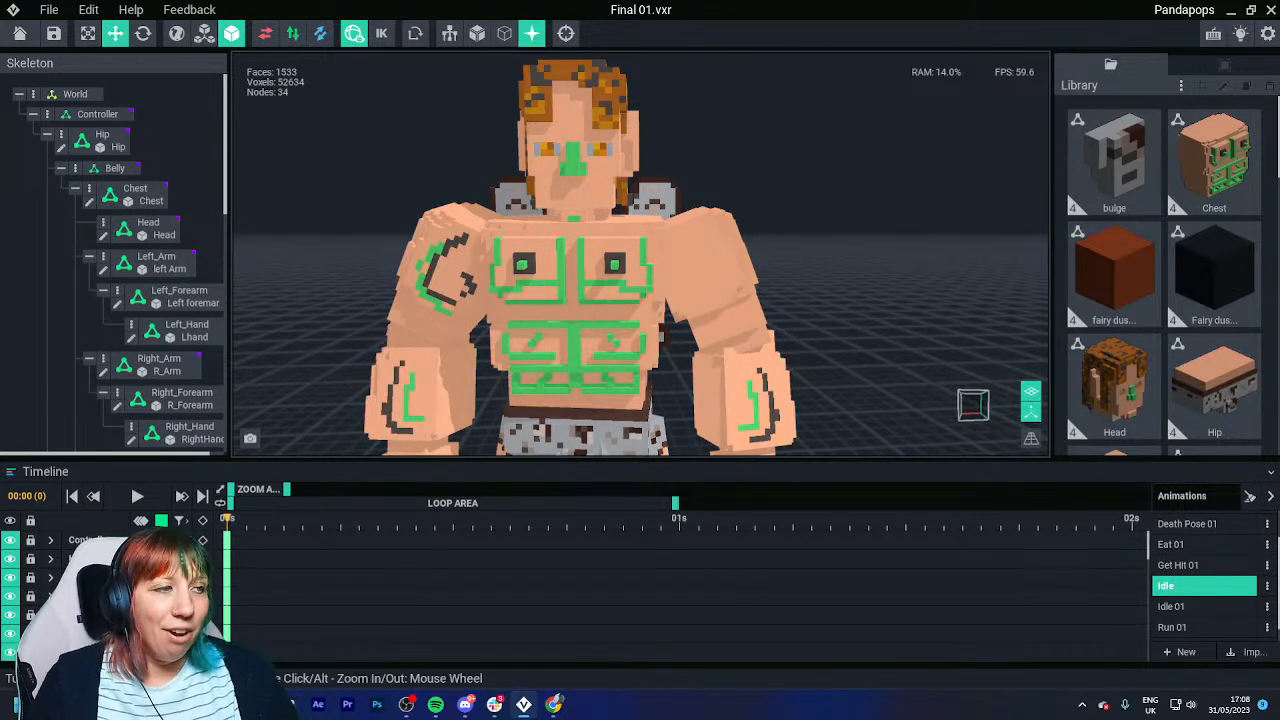
pyautogui.doubleClick(570, 300)
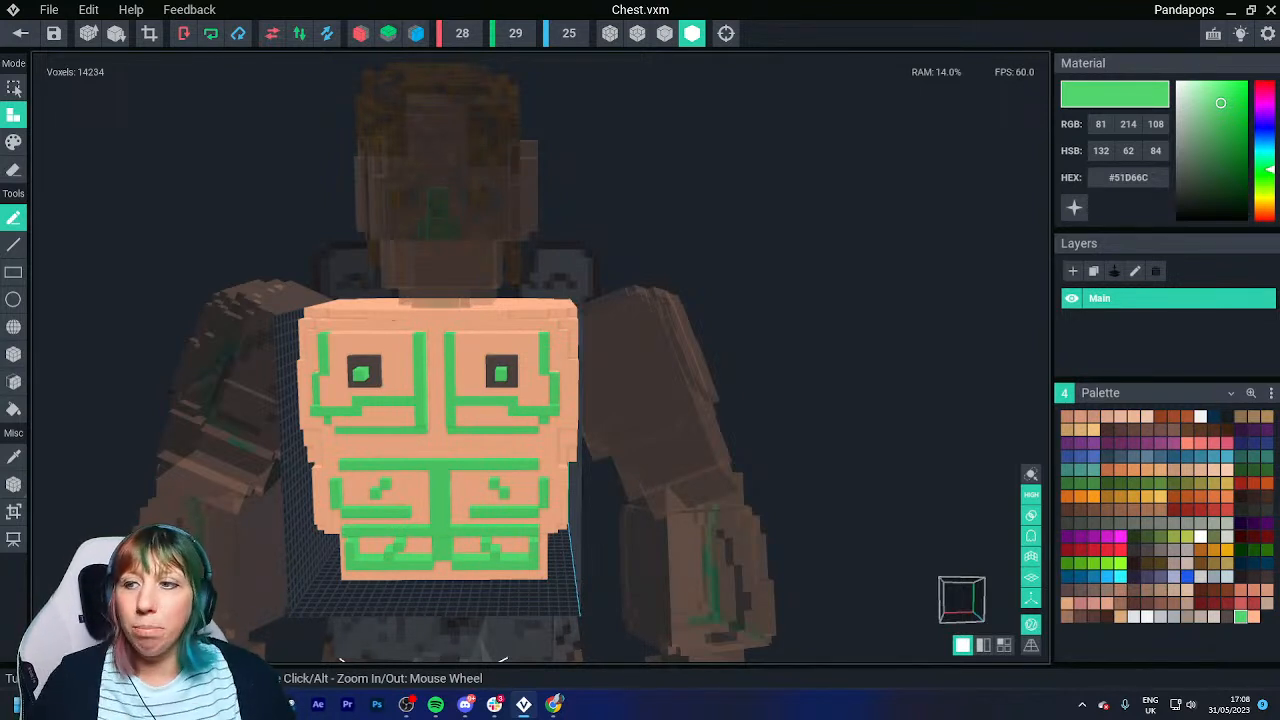
pyautogui.click(20, 33)
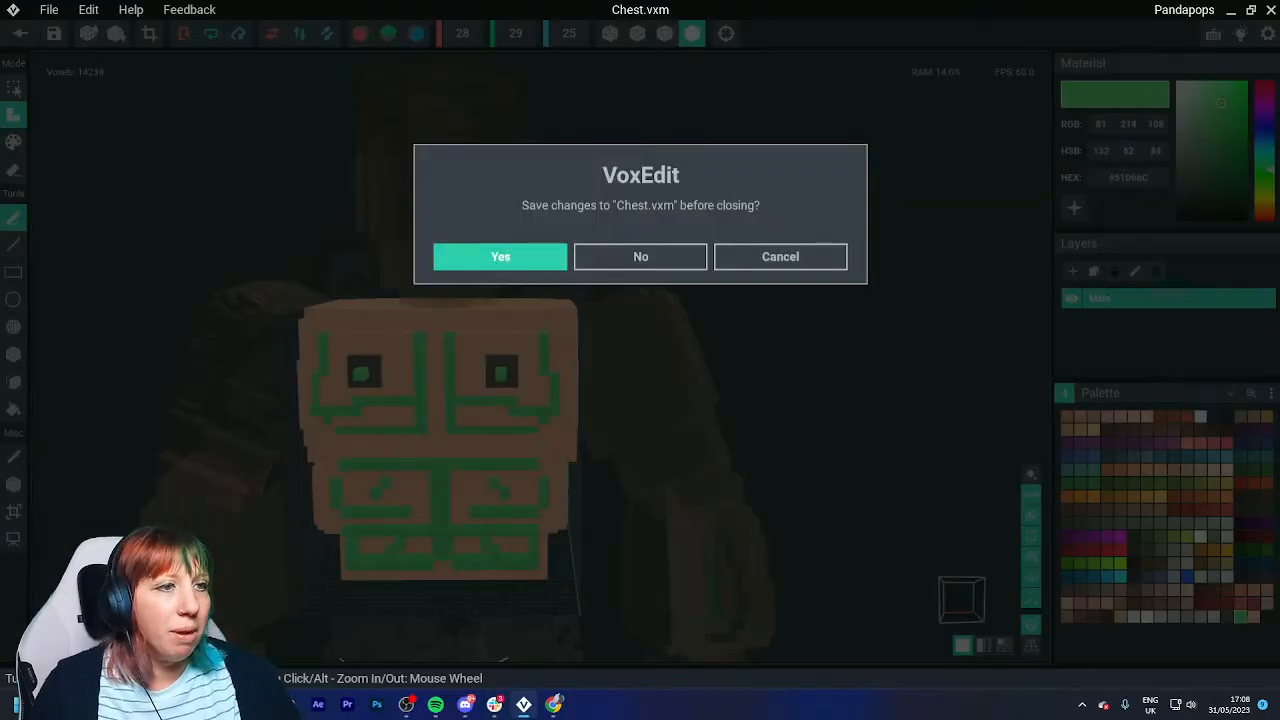
pyautogui.click(500, 257)
# Select all of the character's models and switch them from shared palette 4 to their own starred palettes.
pyautogui.hotkey('ctrl', 'a')
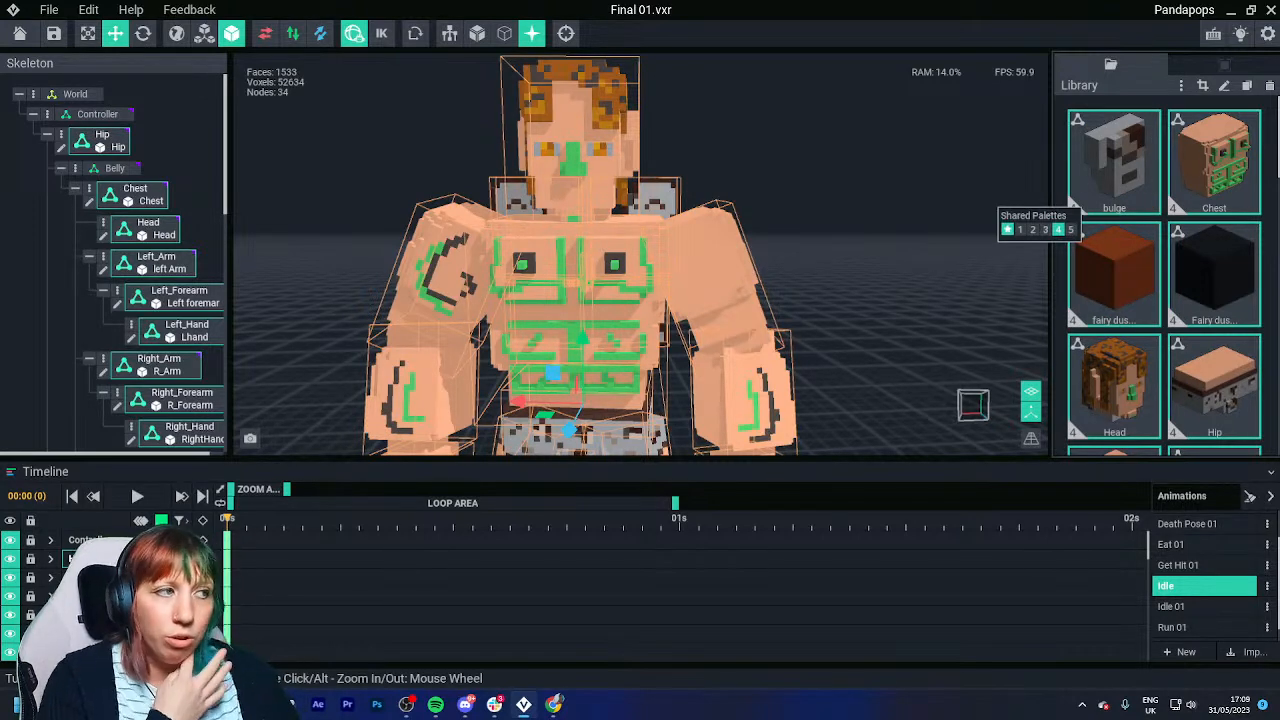
pyautogui.click(1058, 229)
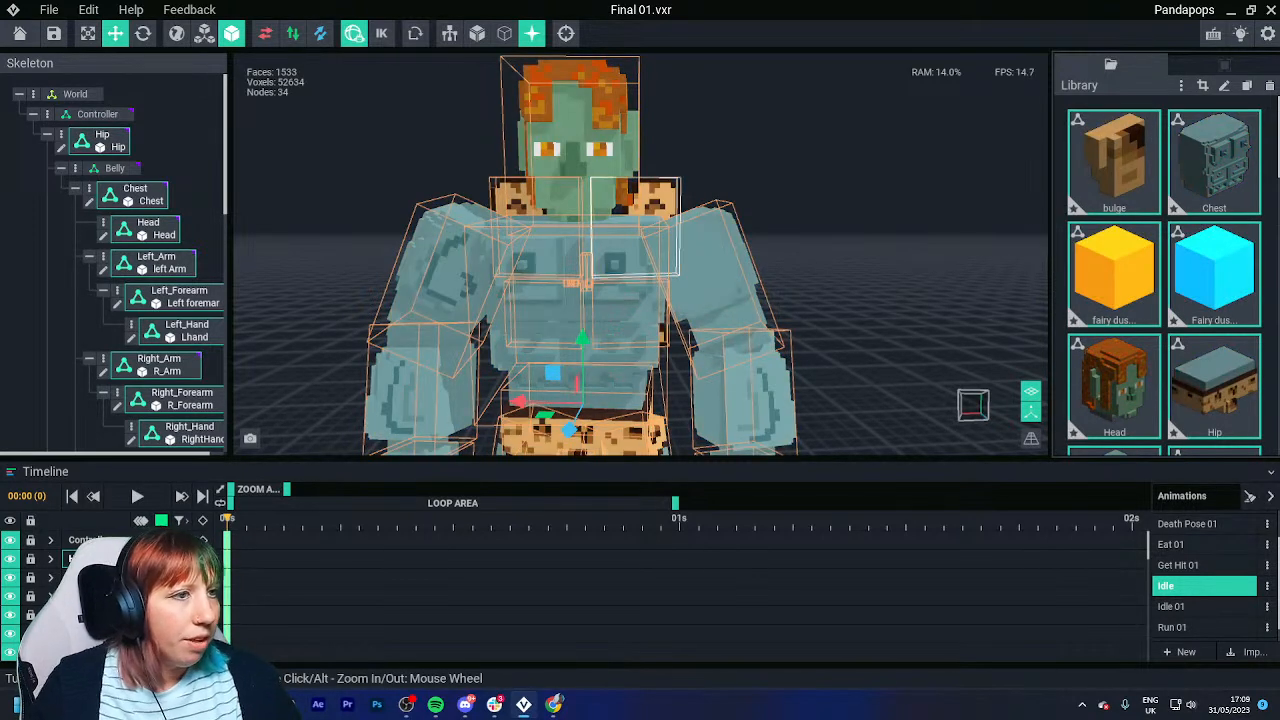
# Open the head model, recolour its nose swatch to light purple #C679E1 in the starred palette, and save and close the model.
pyautogui.doubleClick(145, 228)
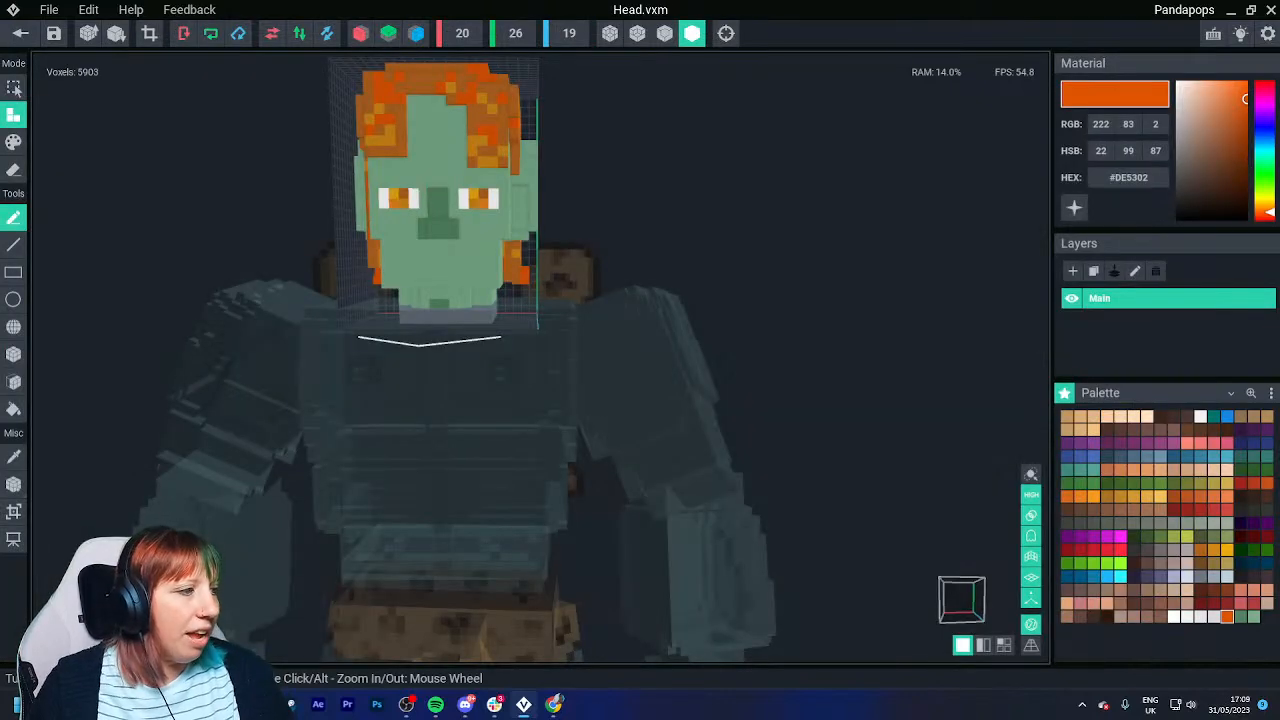
pyautogui.click(1240, 616)
pyautogui.click(1266, 110)
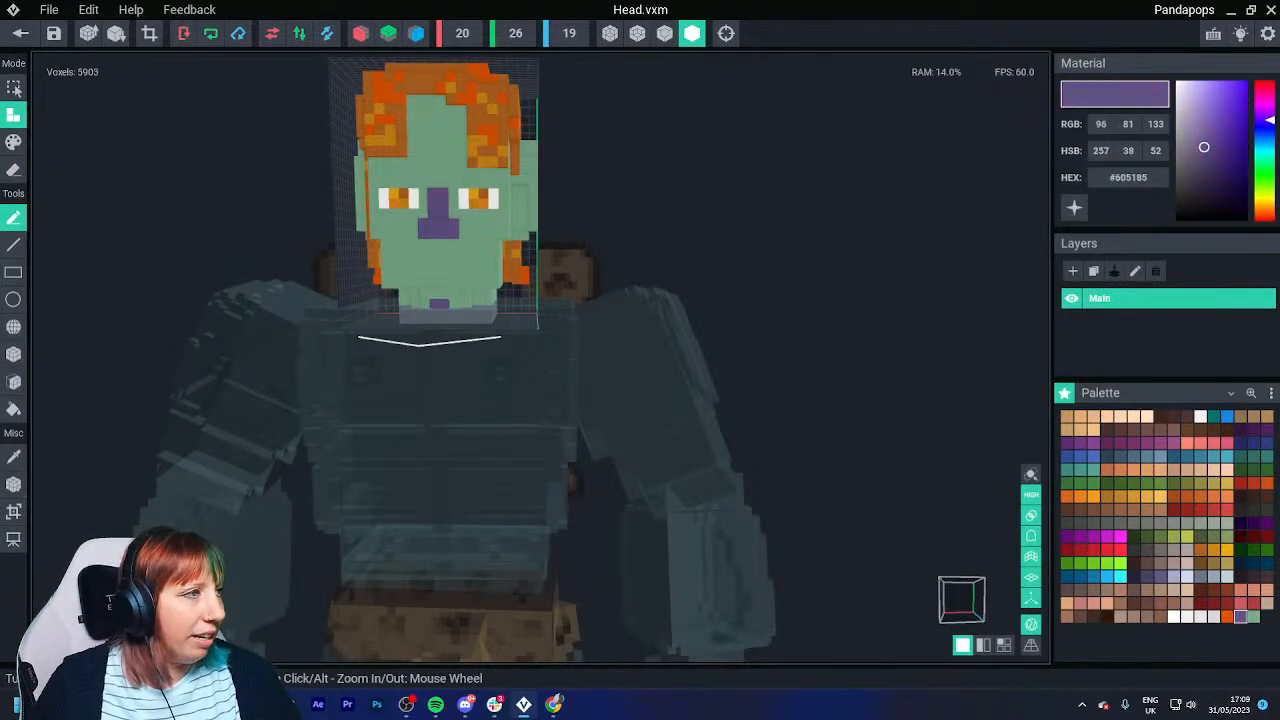
pyautogui.moveTo(1204, 147); pyautogui.dragTo(1209, 96)
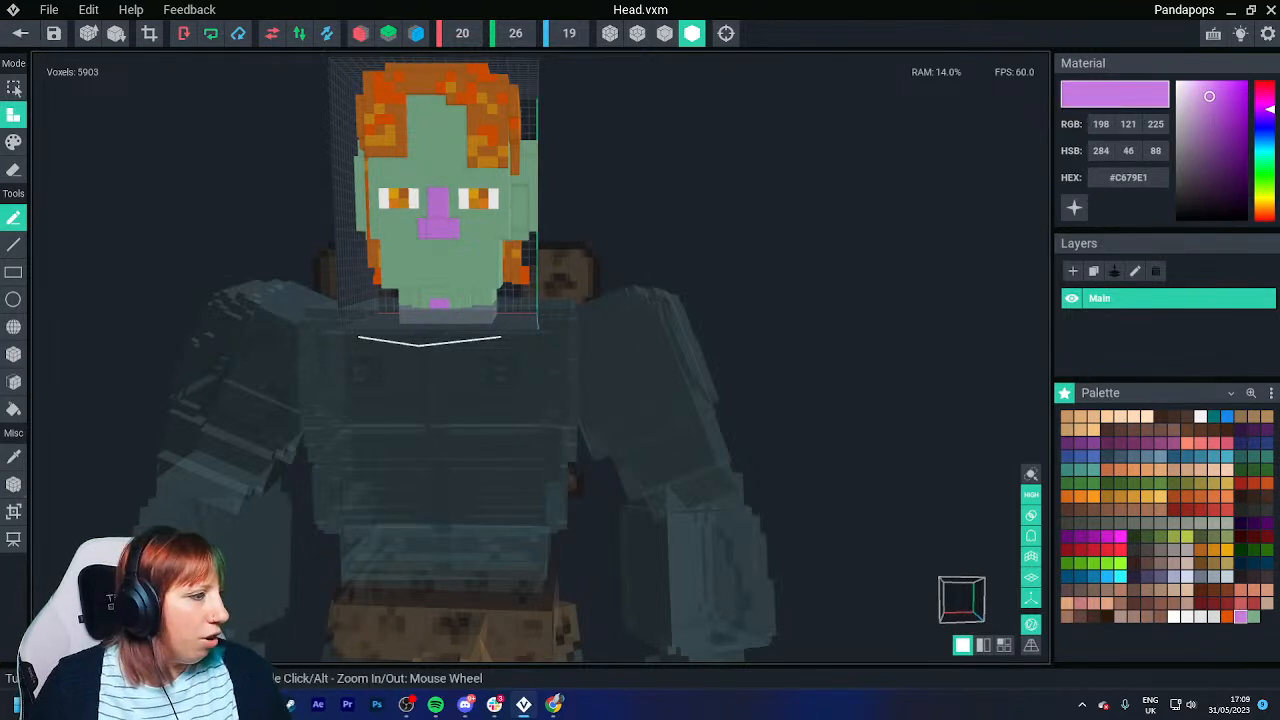
pyautogui.click(20, 33)
pyautogui.click(500, 255)
# Open the chest model to check whether its own palette shares the head's colour edit, save it on closing and clear the selection.
pyautogui.doubleClick(1214, 160)
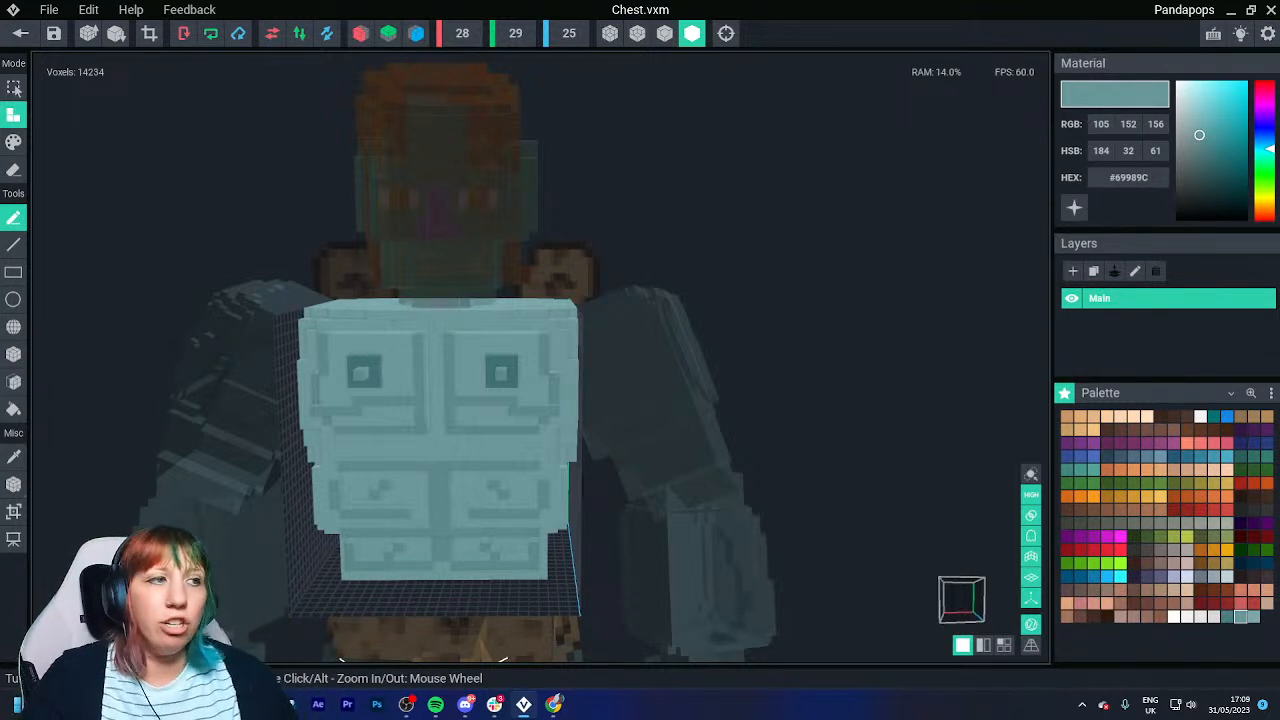
pyautogui.click(20, 33)
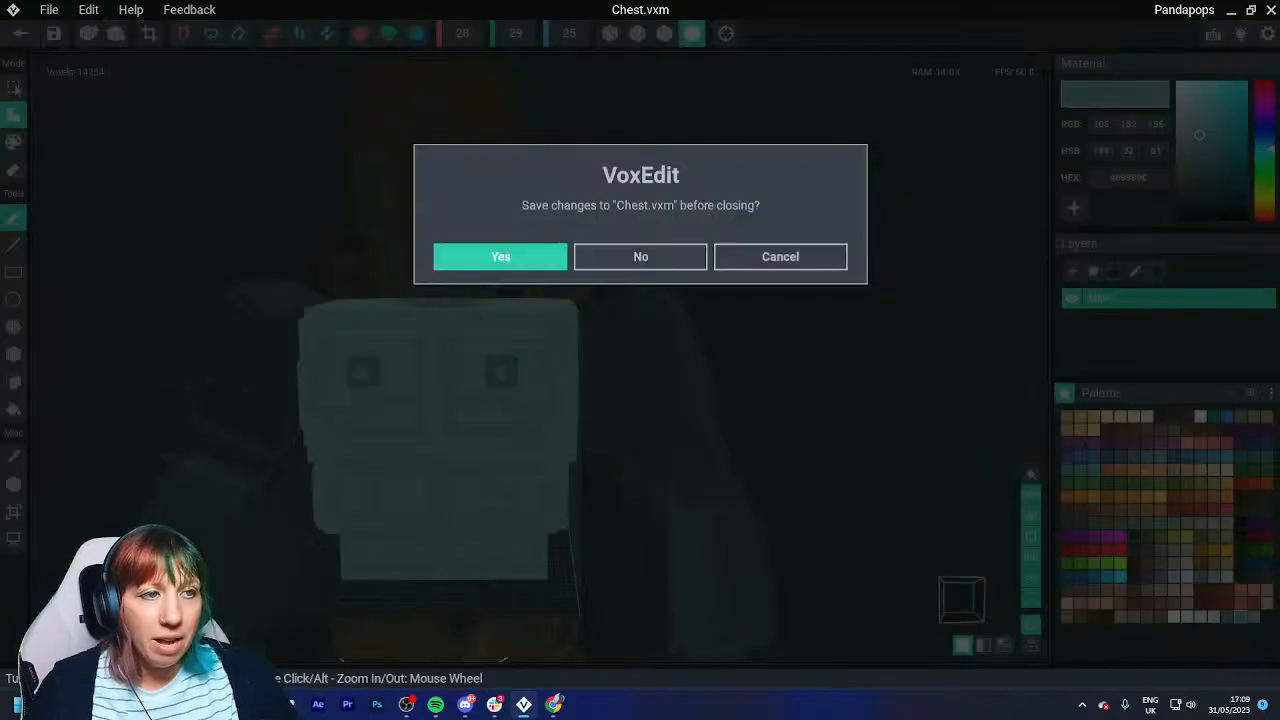
pyautogui.click(500, 254)
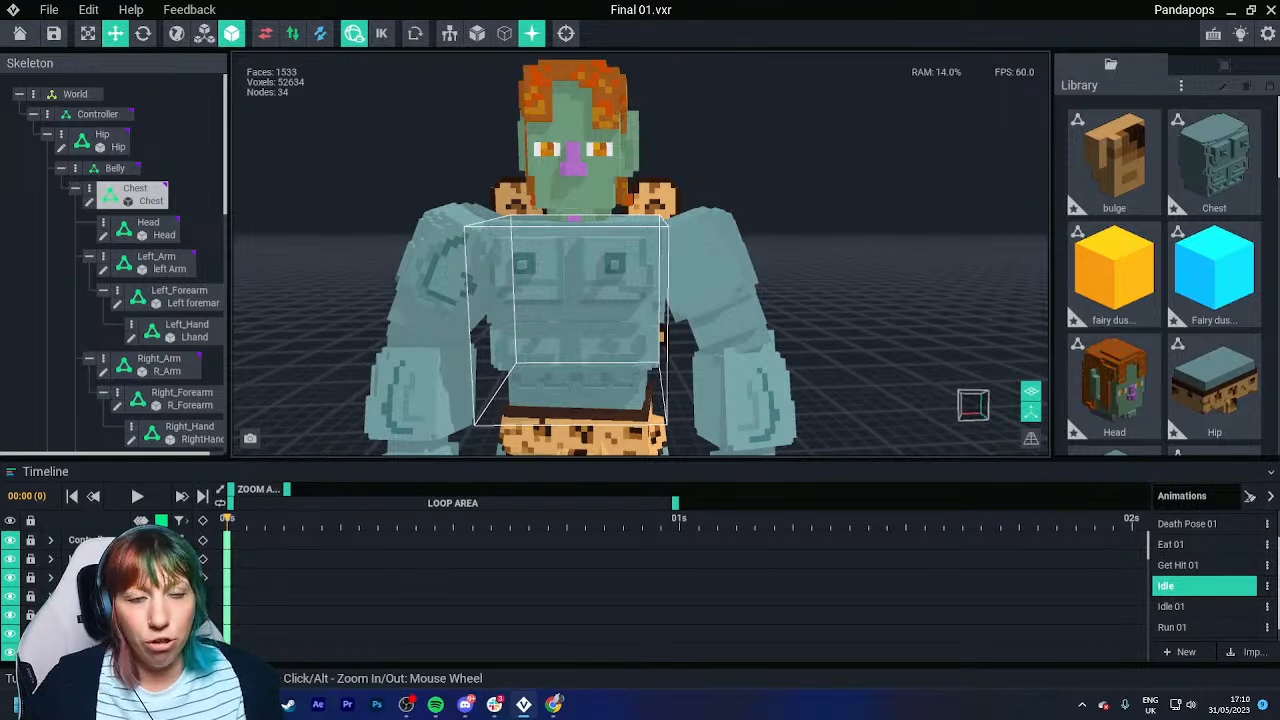
pyautogui.press('Escape')
pyautogui.moveTo(577, 383); pyautogui.dragTo(480, 410, button='right')
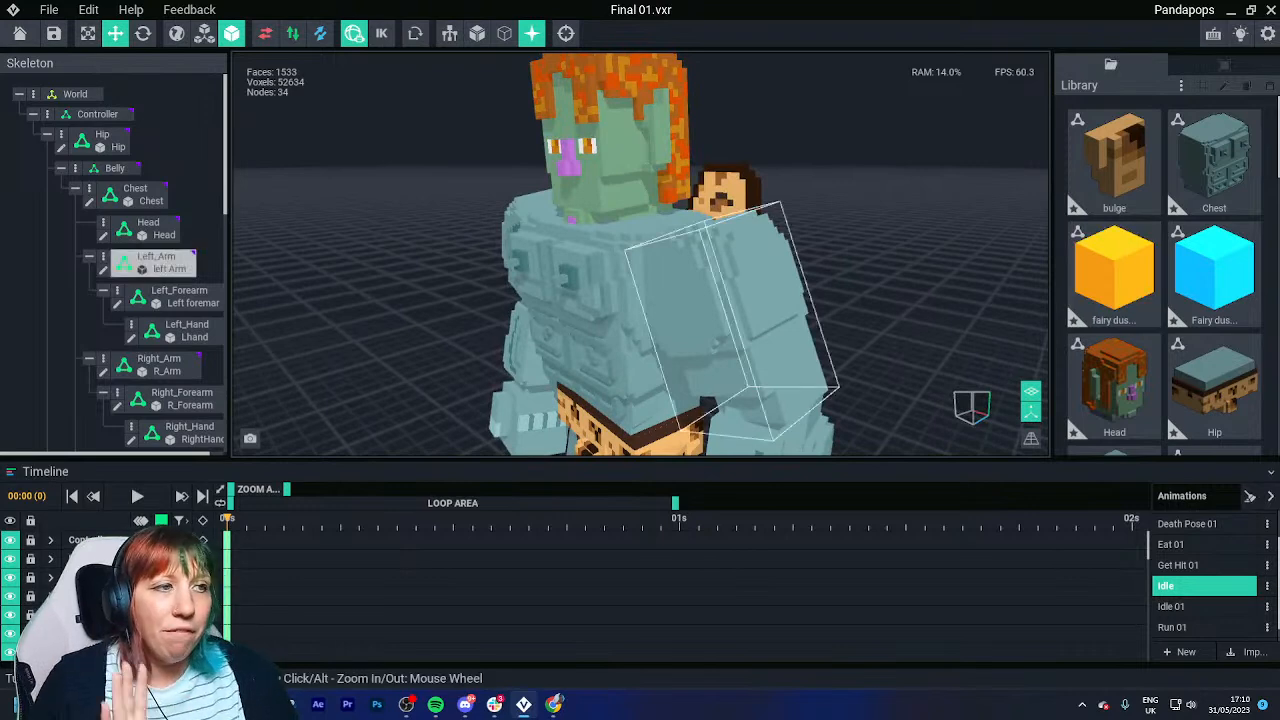
pyautogui.scroll(-2, 640, 254)
pyautogui.moveTo(480, 400); pyautogui.dragTo(600, 382, button='right')
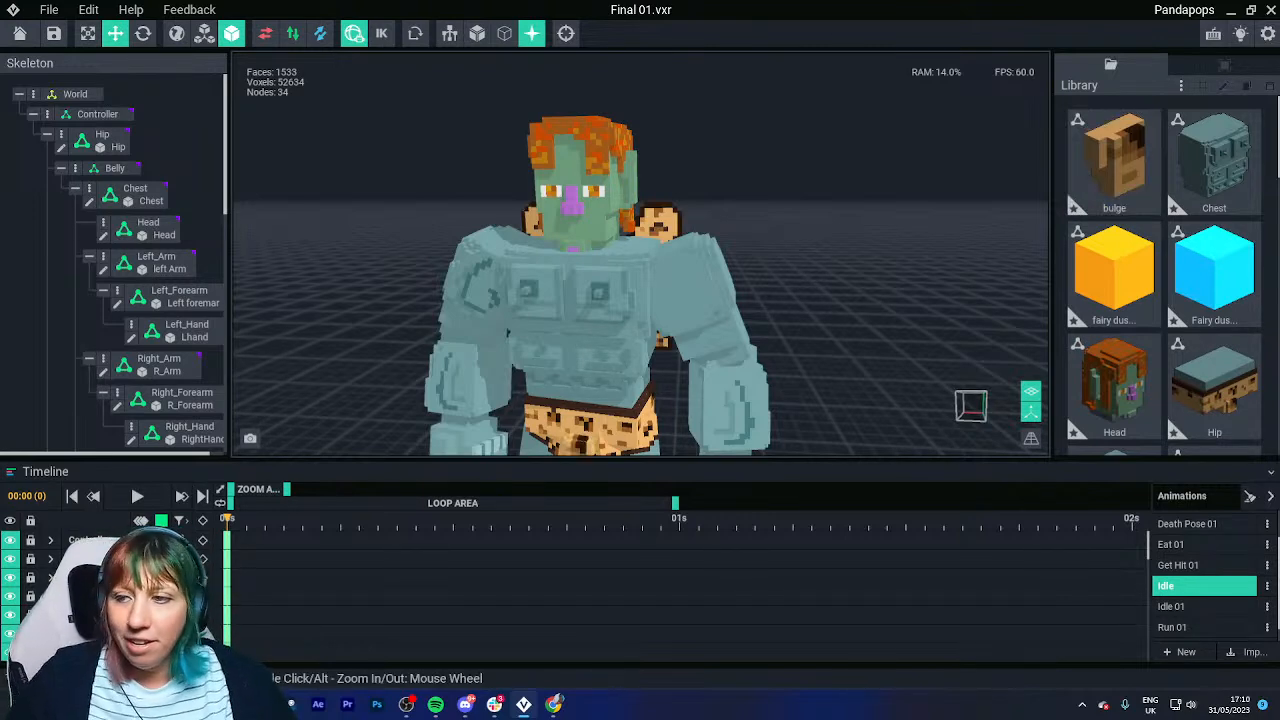
pyautogui.moveTo(711, 257); pyautogui.dragTo(560, 294)
pyautogui.moveTo(715, 294); pyautogui.dragTo(885, 294)
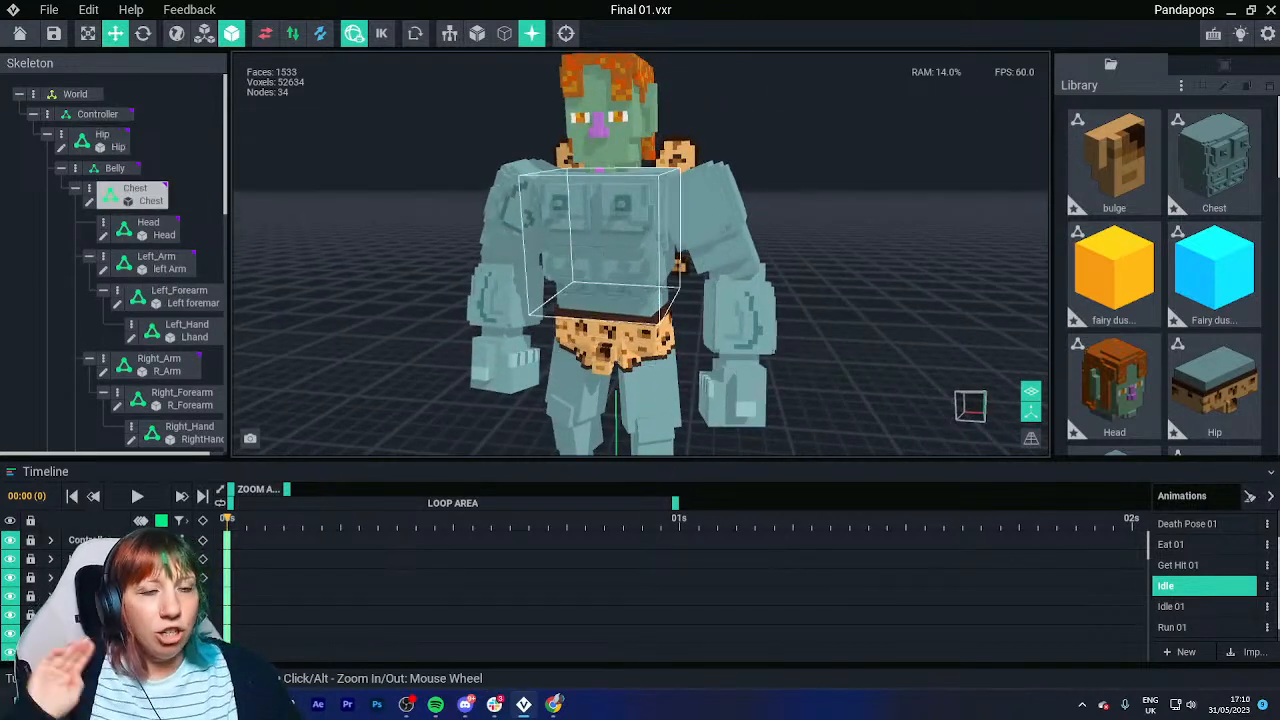
pyautogui.click(554, 704)
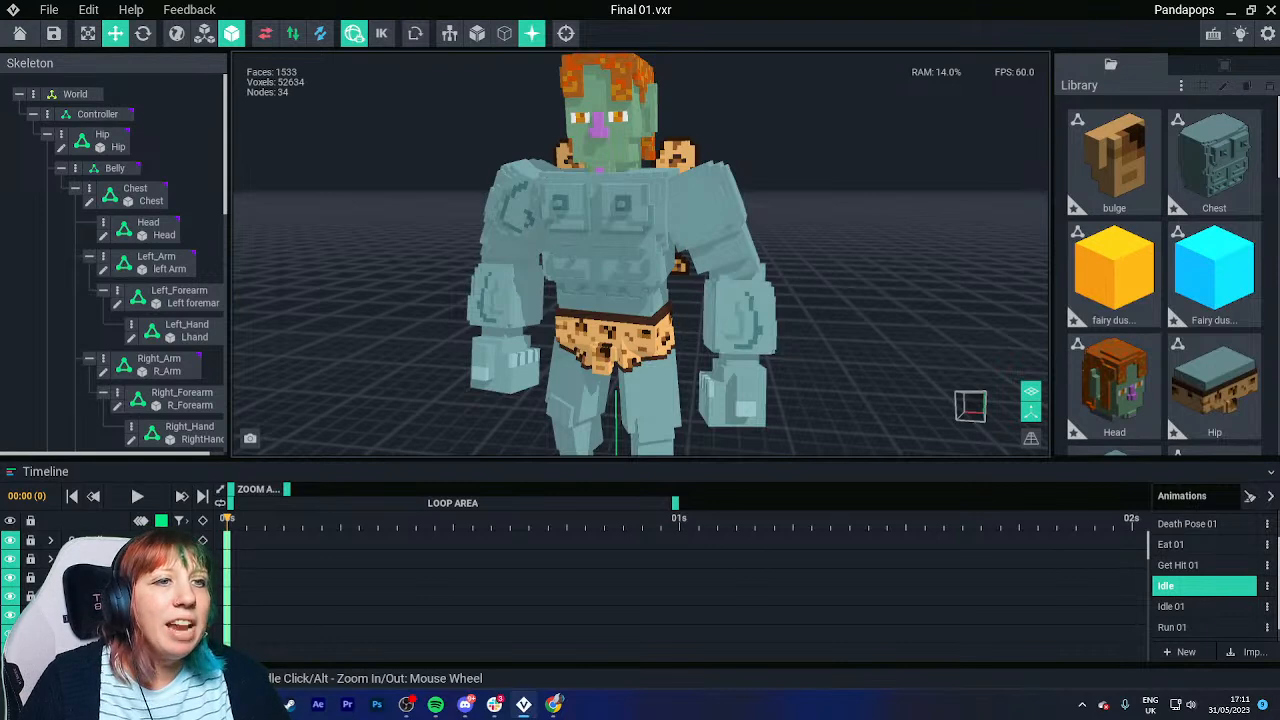
pyautogui.moveTo(590, 250); pyautogui.dragTo(620, 250, button='right')
# Select the left arm, save the rig, and rotate the arm forward at the shoulder to about 332°.
pyautogui.click(722, 215)
pyautogui.moveTo(722, 215); pyautogui.dragTo(635, 270, button='right')
pyautogui.hotkey('ctrl', 's')
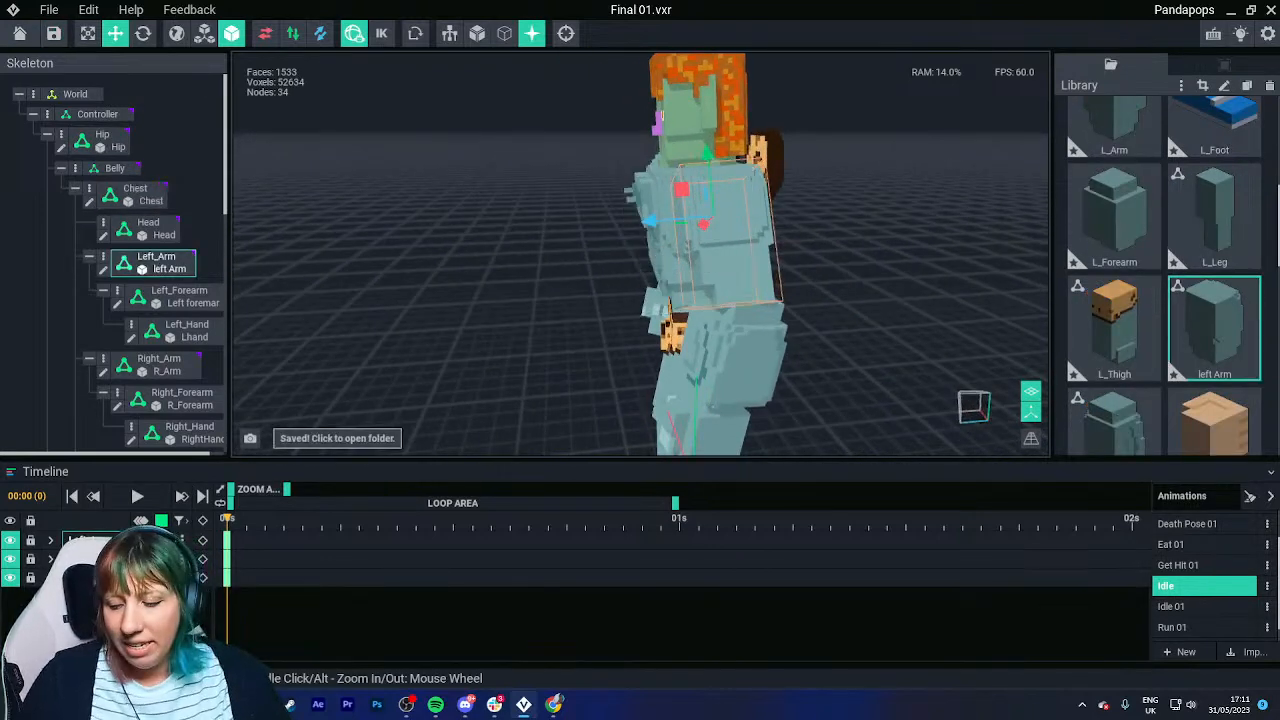
pyautogui.click(143, 33)
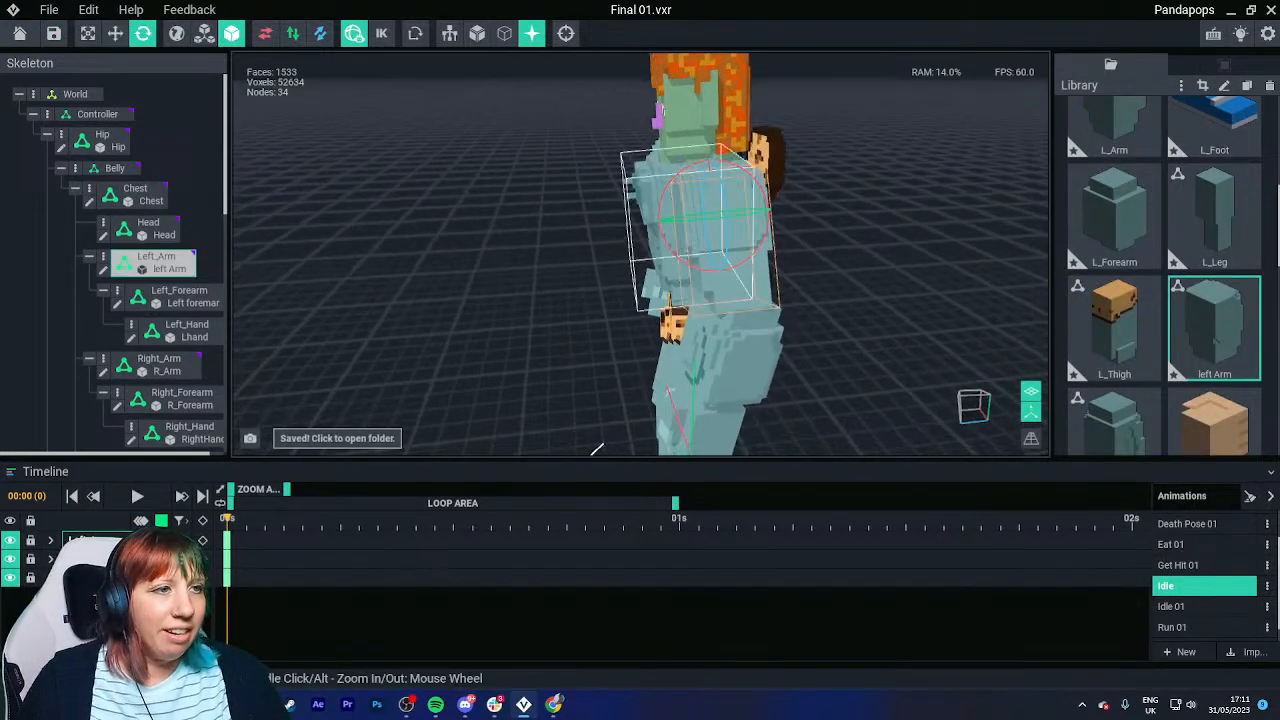
pyautogui.moveTo(670, 249)
pyautogui.mouseDown()
pyautogui.moveTo(640, 243)
pyautogui.moveTo(663, 256)
pyautogui.mouseUp()
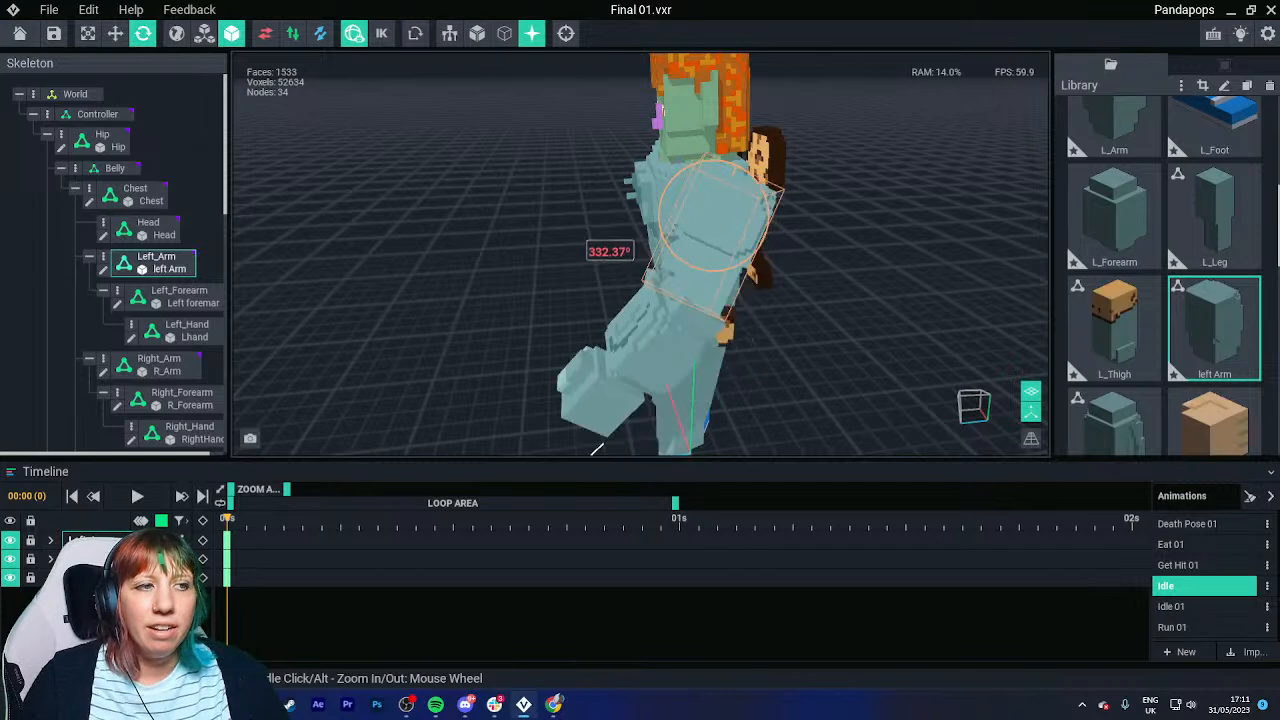
# Refine the left arm's rotation at the shoulder from closer angles, and clear the selection.
pyautogui.moveTo(615, 255); pyautogui.dragTo(700, 268, button='right')
pyautogui.scroll(3, 714, 214)
pyautogui.moveTo(700, 268); pyautogui.dragTo(729, 286)
pyautogui.moveTo(729, 286); pyautogui.dragTo(690, 280, button='right')
pyautogui.scroll(2, 714, 214)
pyautogui.moveTo(705, 245); pyautogui.dragTo(686, 255)
pyautogui.moveTo(686, 255); pyautogui.dragTo(650, 262, button='right')
pyautogui.moveTo(688, 230); pyautogui.dragTo(600, 276)
pyautogui.moveTo(600, 276)
pyautogui.mouseDown(button='right')
pyautogui.moveTo(549, 286)
pyautogui.moveTo(605, 278)
pyautogui.mouseUp(button='right')
pyautogui.moveTo(400, 275); pyautogui.dragTo(443, 269, button='right')
pyautogui.scroll(-2, 443, 269)
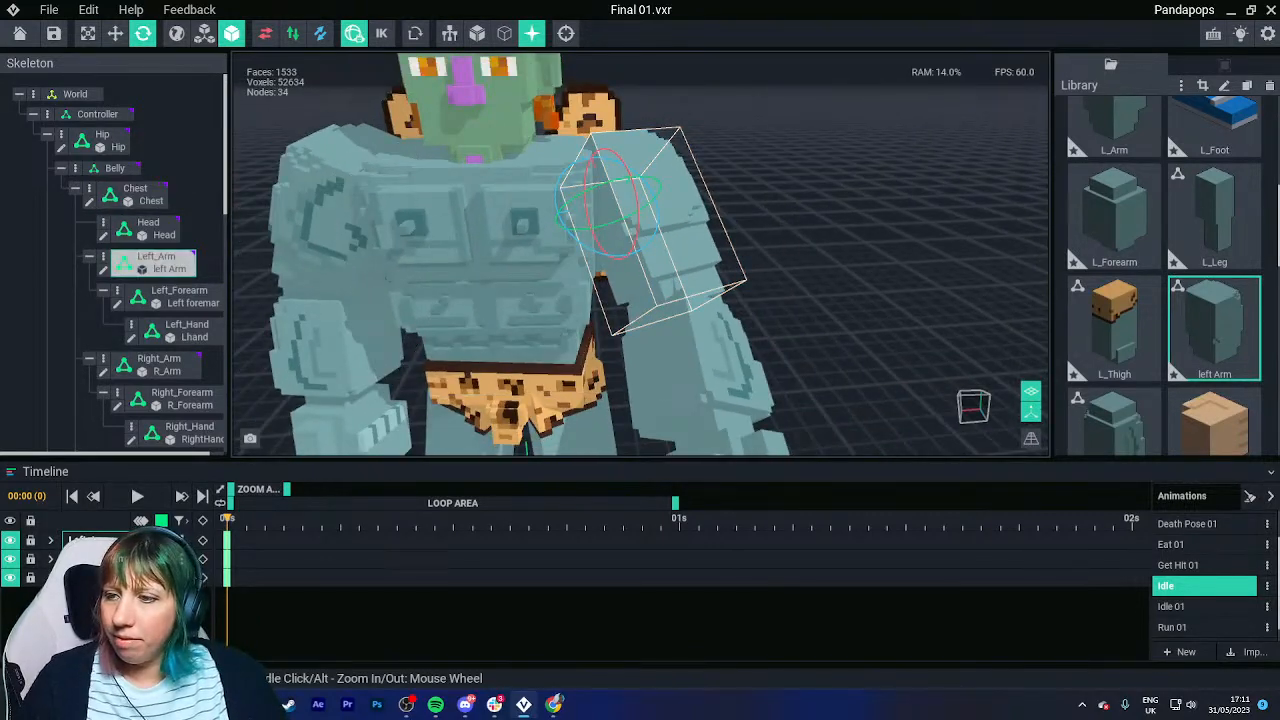
pyautogui.press('Escape')
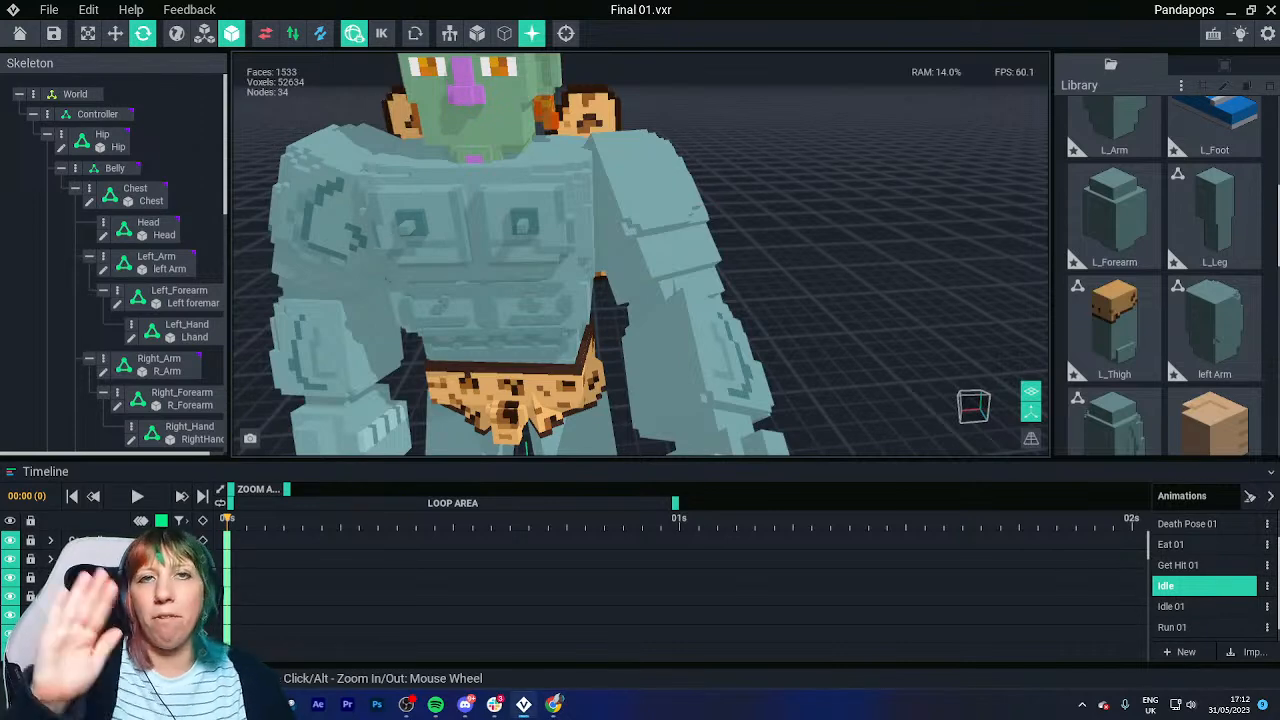
# Open the left arm model to examine how the rig's camera view carries over, and save and close it.
pyautogui.doubleClick(640, 230)
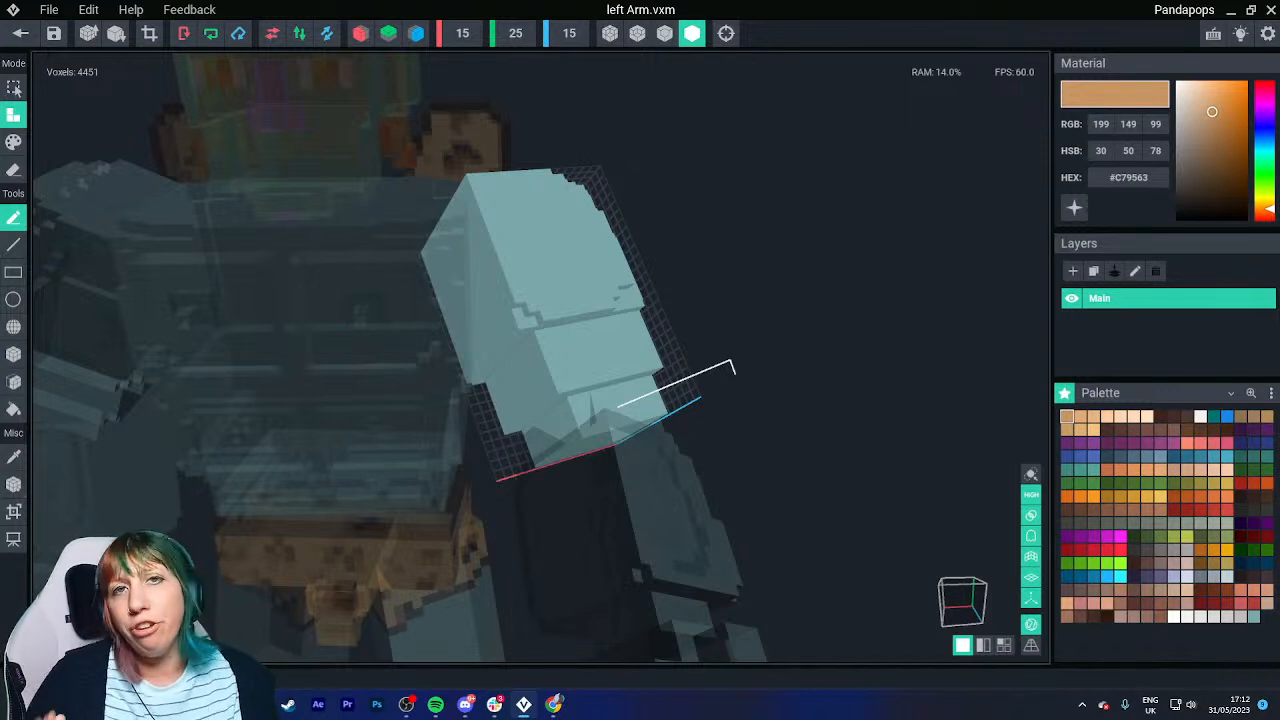
pyautogui.moveTo(690, 395); pyautogui.dragTo(580, 630, button='right')
pyautogui.moveTo(540, 357); pyautogui.dragTo(600, 460, button='right')
pyautogui.click(20, 33)
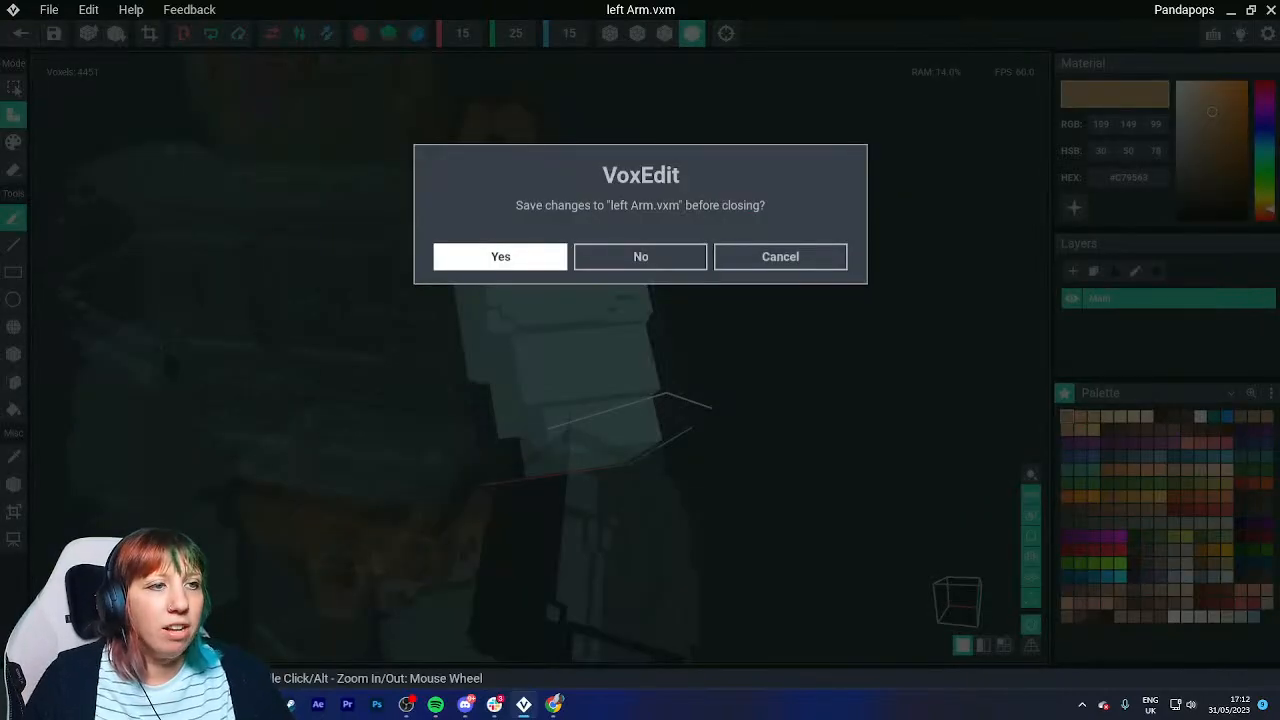
pyautogui.click(500, 254)
# View the right arm from the side, open its model to examine the carried-over view, and save and close it.
pyautogui.moveTo(500, 254)
pyautogui.mouseDown(button='right')
pyautogui.moveTo(600, 262)
pyautogui.moveTo(489, 269)
pyautogui.mouseUp(button='right')
pyautogui.doubleClick(489, 269)
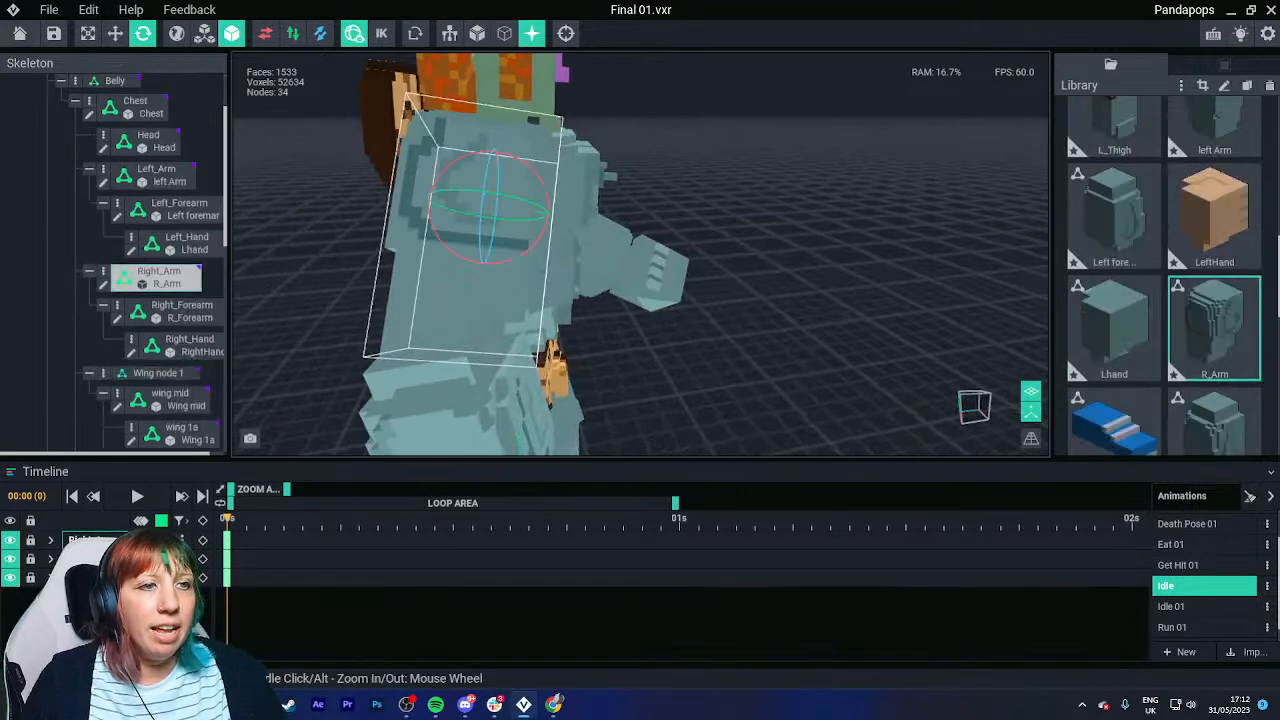
pyautogui.moveTo(364, 311); pyautogui.dragTo(475, 325, button='right')
pyautogui.click(20, 33)
pyautogui.press('Return')
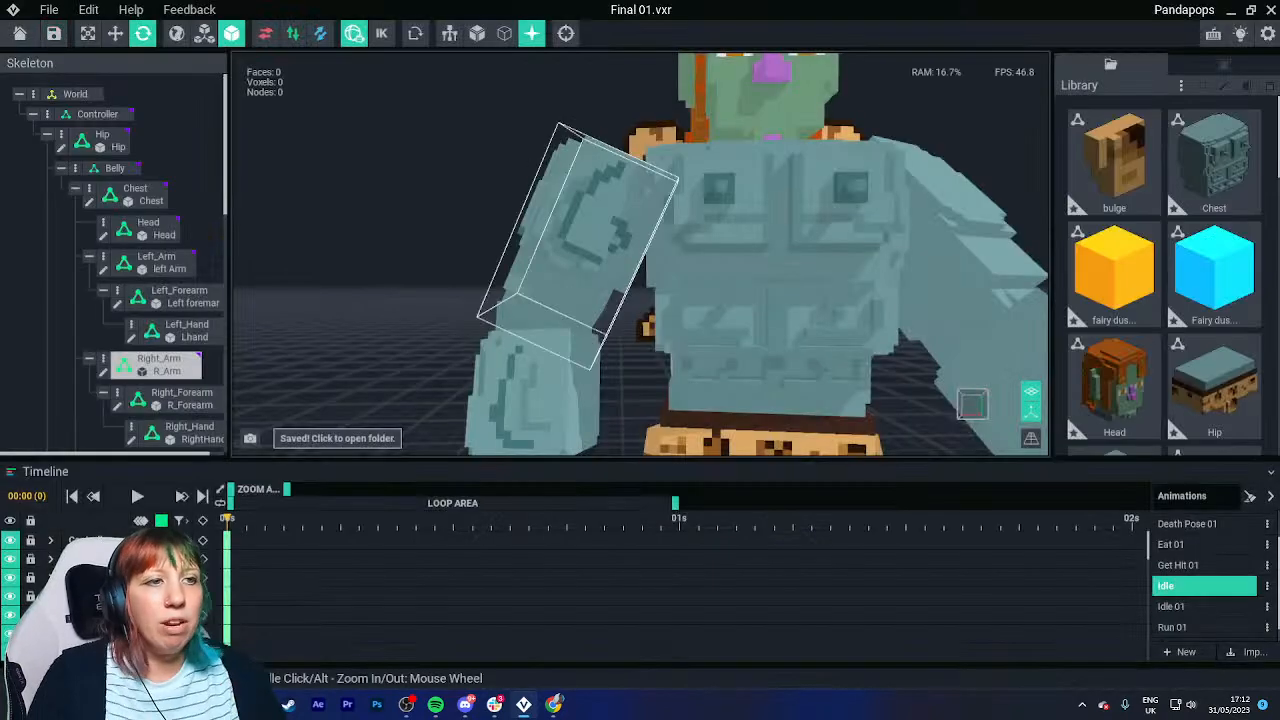
# Open the right forearm model, turn off the carry-over of the rig's camera view, and save and close the model.
pyautogui.moveTo(560, 300); pyautogui.dragTo(666, 294, button='right')
pyautogui.moveTo(666, 294); pyautogui.dragTo(640, 180, button='middle')
pyautogui.moveTo(640, 180); pyautogui.dragTo(640, 330, button='right')
pyautogui.press('Tab')
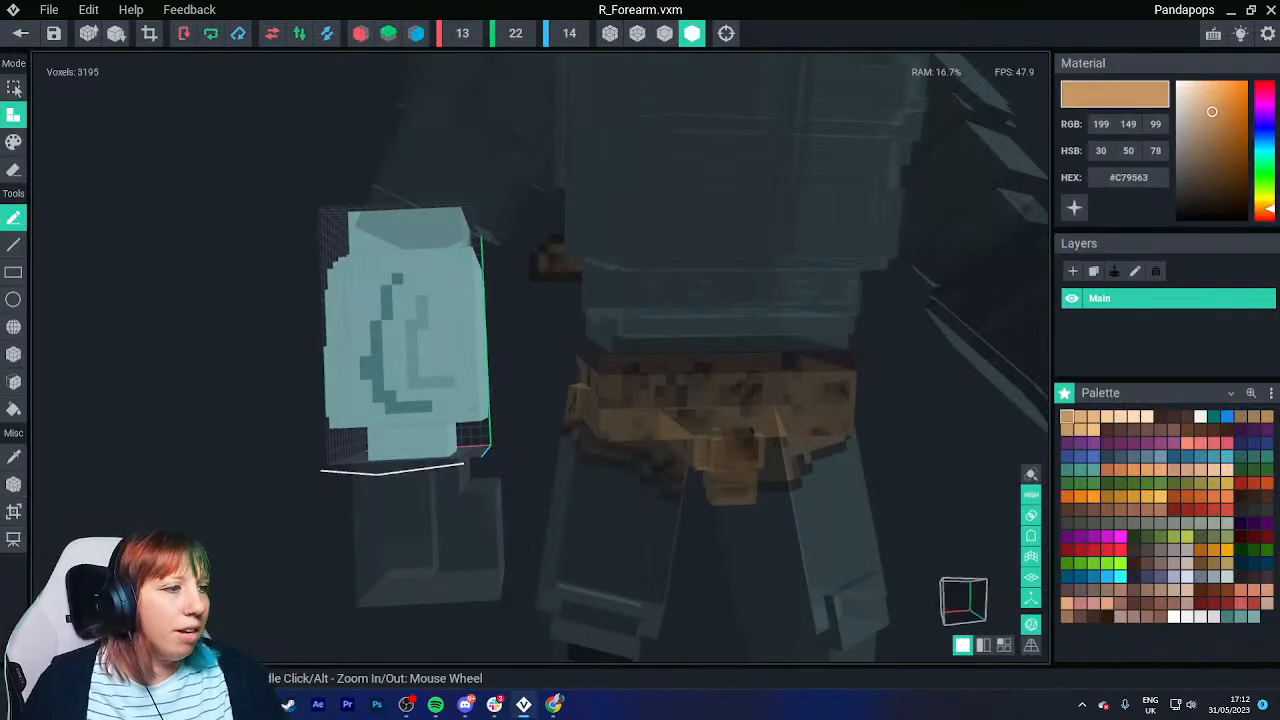
pyautogui.press('f')
pyautogui.click(20, 33)
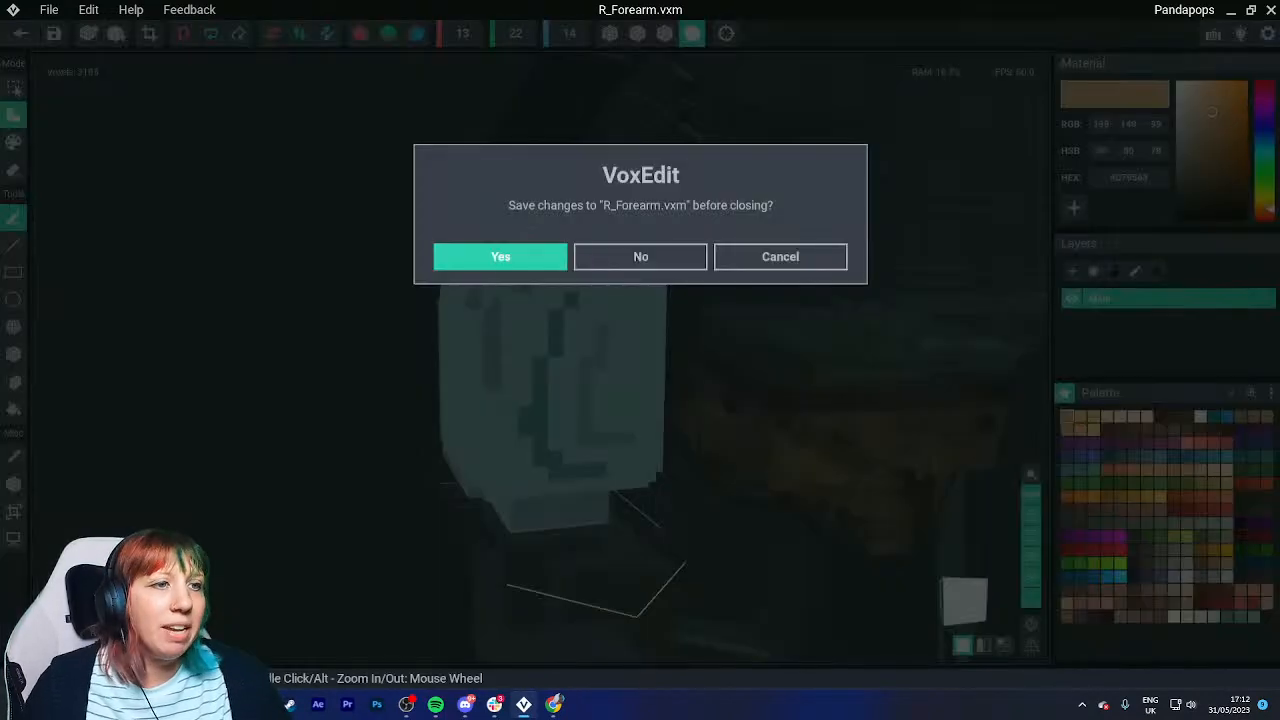
pyautogui.click(500, 256)
# Reopen the right forearm model repeatedly to compare its independent camera view with the rig's, saving it on closing.
pyautogui.press('Tab')
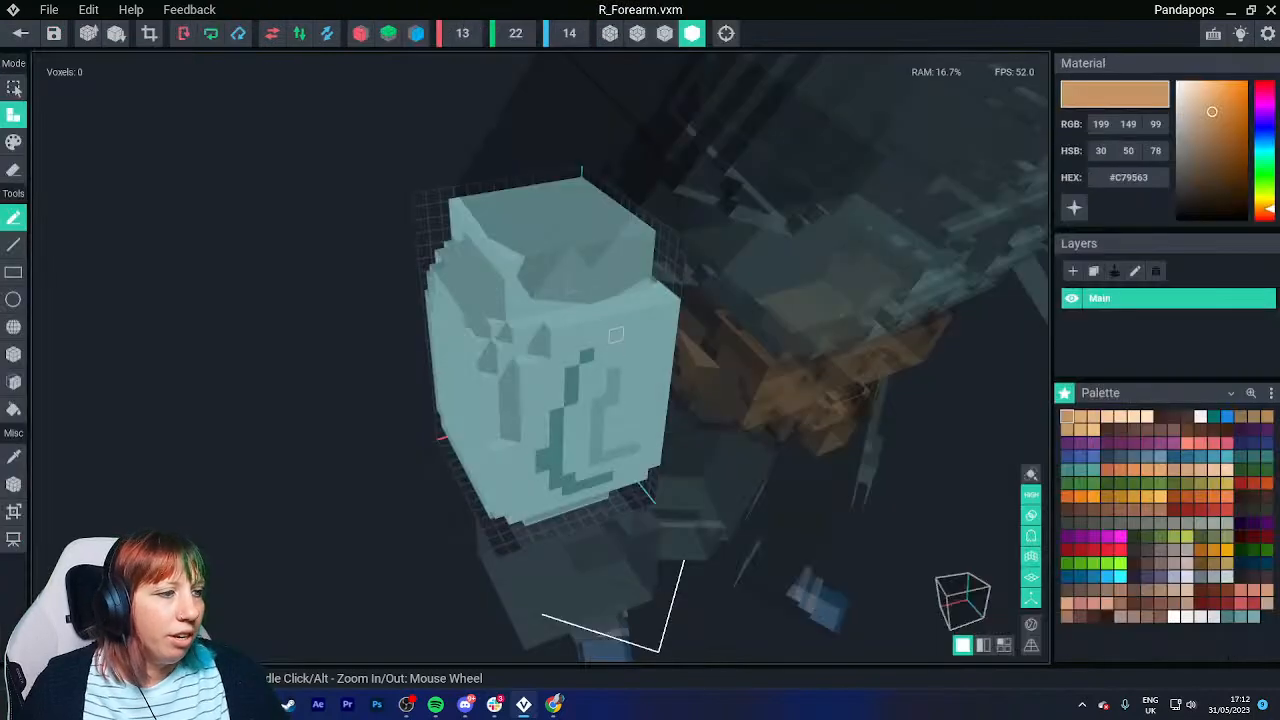
pyautogui.scroll(3, 488, 360)
pyautogui.scroll(-2, 488, 360)
pyautogui.moveTo(488, 360); pyautogui.dragTo(507, 362, button='right')
pyautogui.click(20, 33)
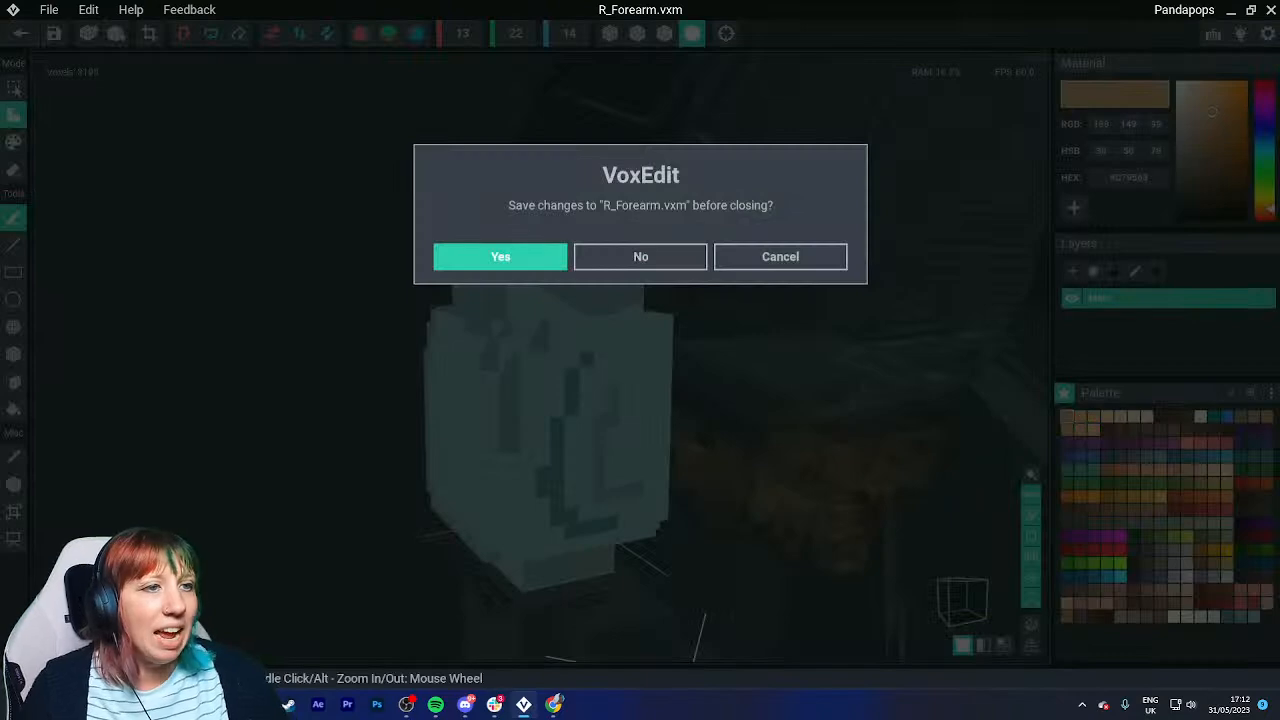
pyautogui.click(500, 256)
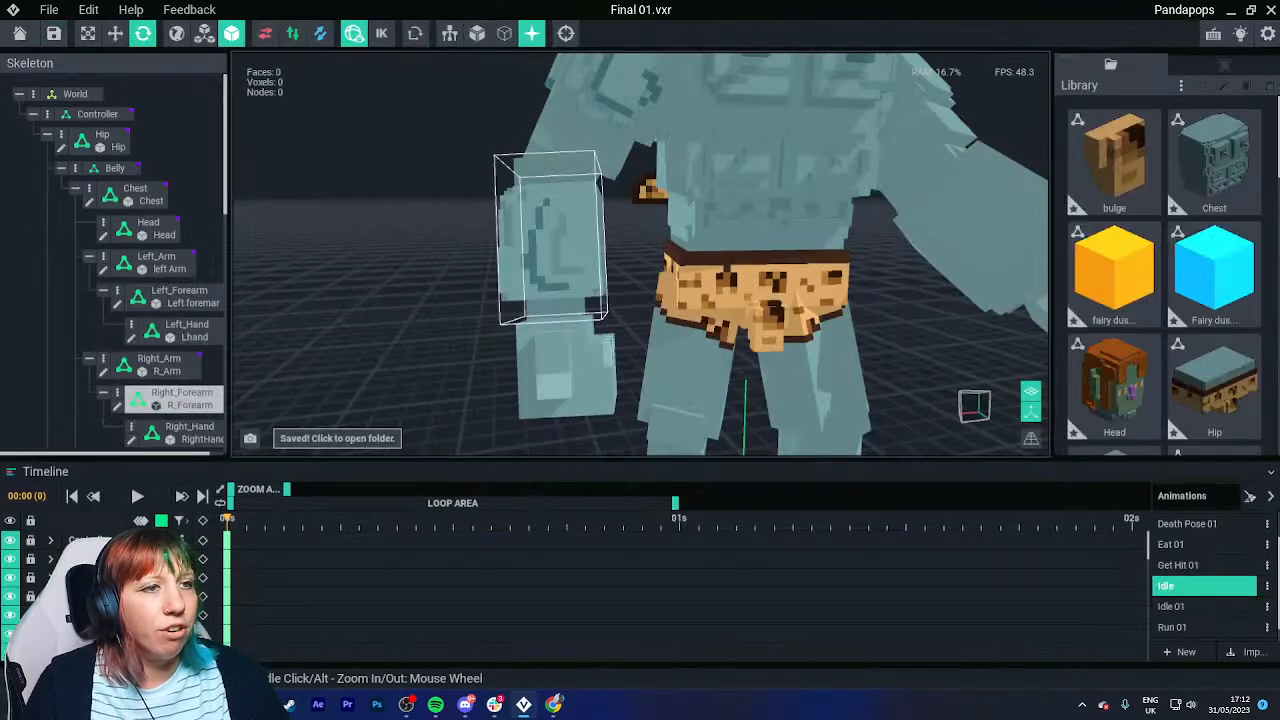
pyautogui.doubleClick(551, 238)
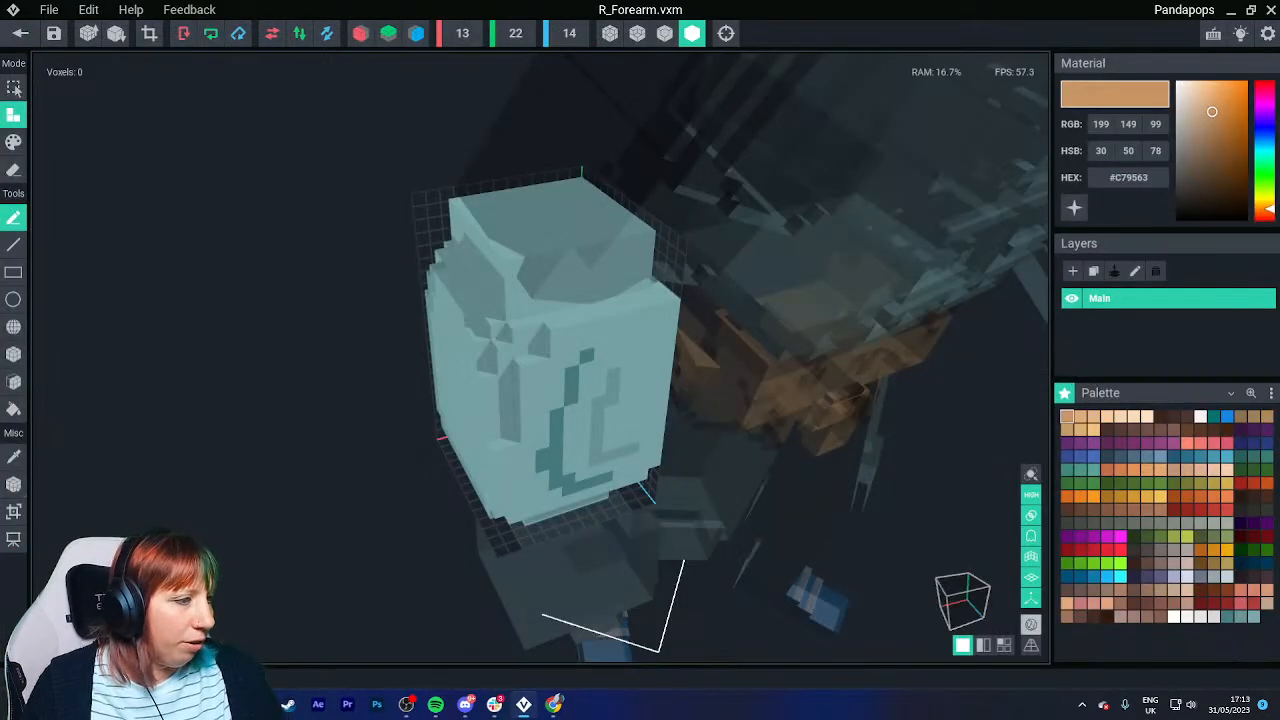
# Save and close the right forearm model, returning to the Final 01 rig with the whole upper body in view.
pyautogui.click(20, 33)
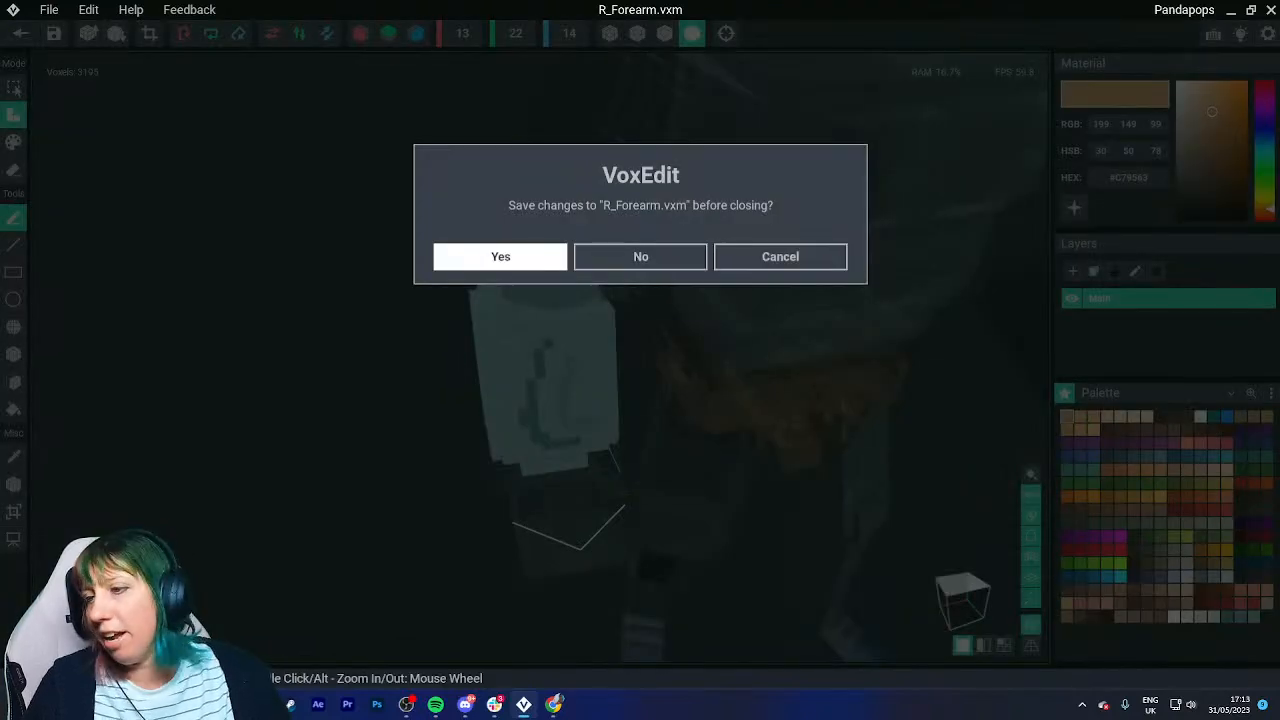
pyautogui.click(500, 256)
pyautogui.moveTo(1005, 270); pyautogui.dragTo(850, 342, button='middle')
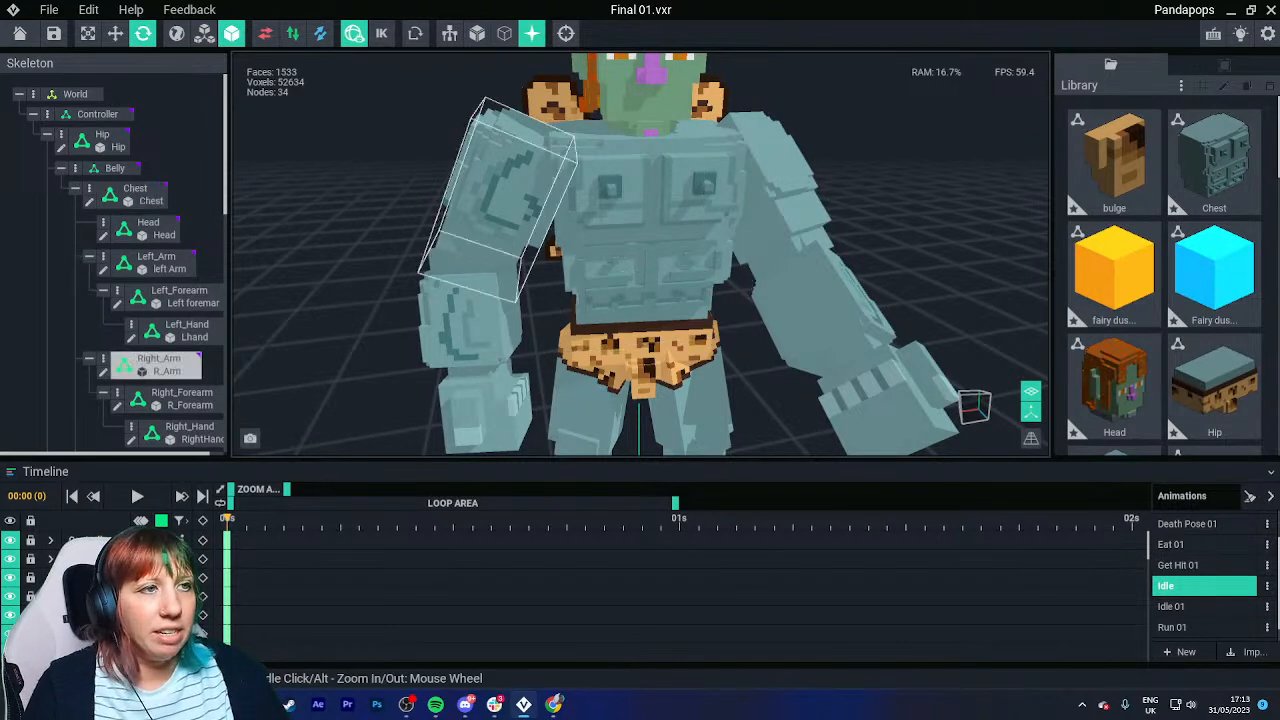
pyautogui.scroll(-3, 760, 331)
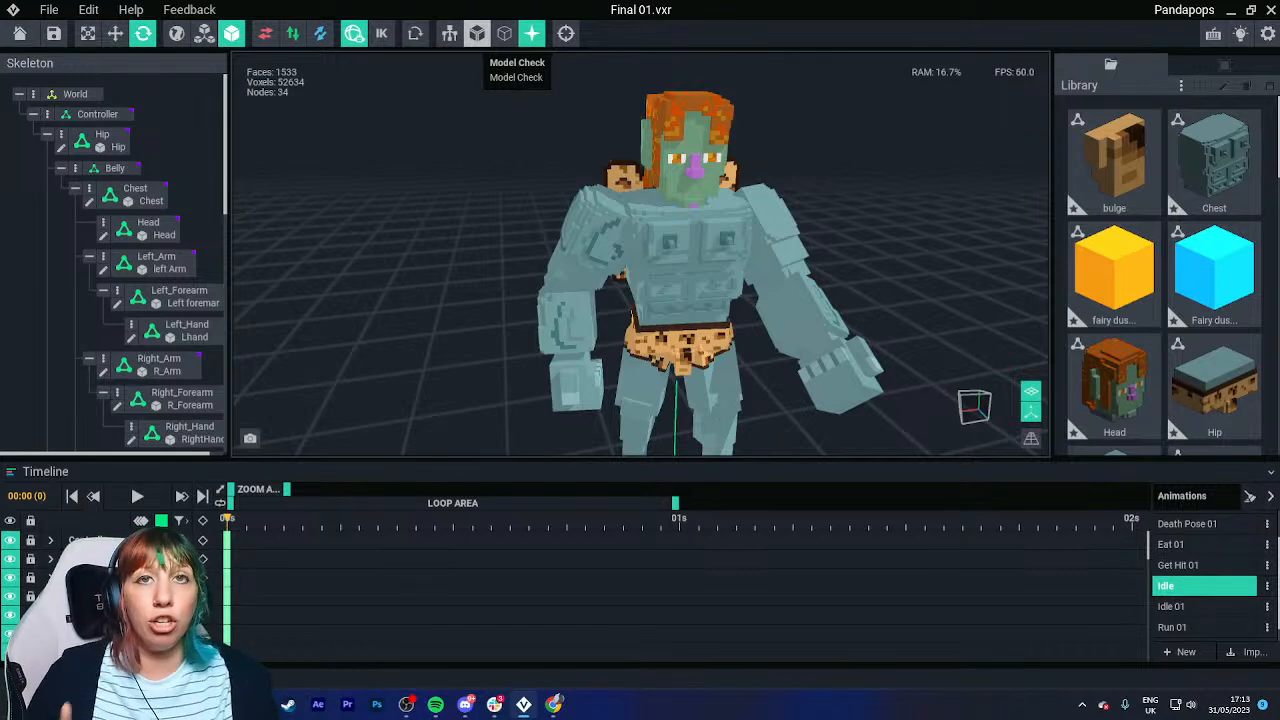
# Turn on Model Check, examine the right forearm and its neighbouring parts closely, and turn the check off again.
pyautogui.click(477, 33)
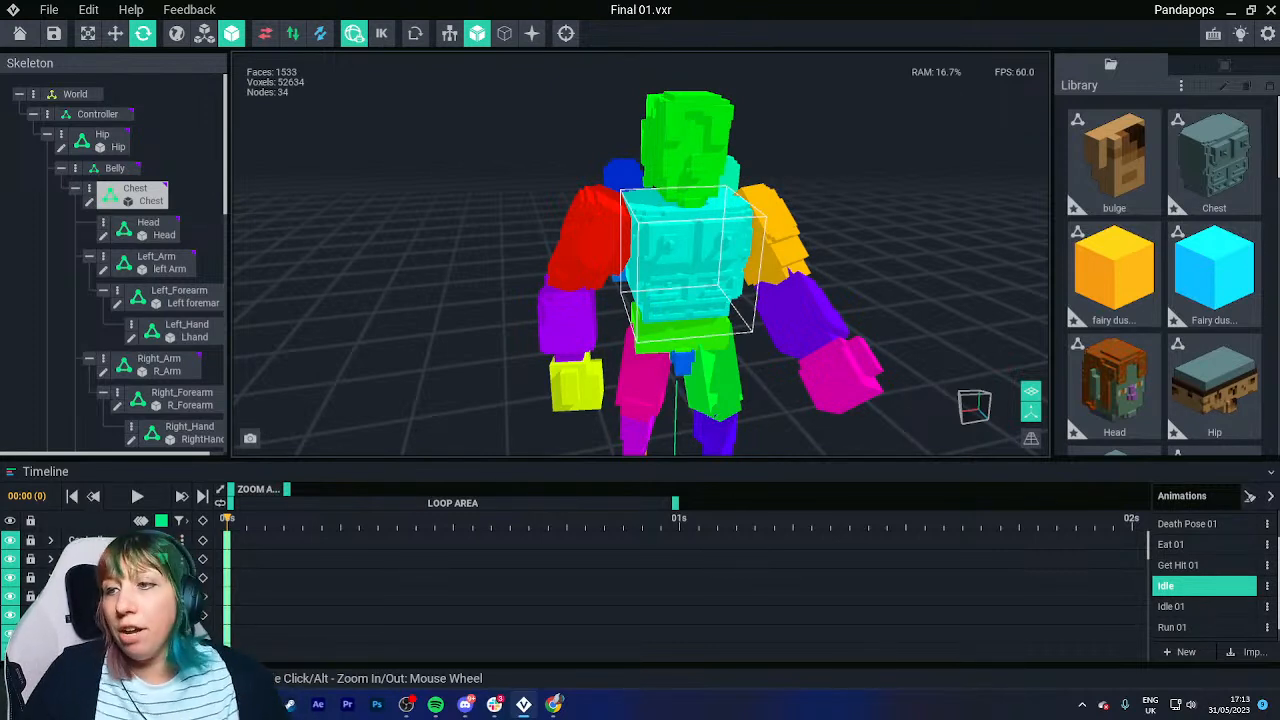
pyautogui.moveTo(640, 300); pyautogui.dragTo(628, 343, button='right')
pyautogui.scroll(3, 620, 320)
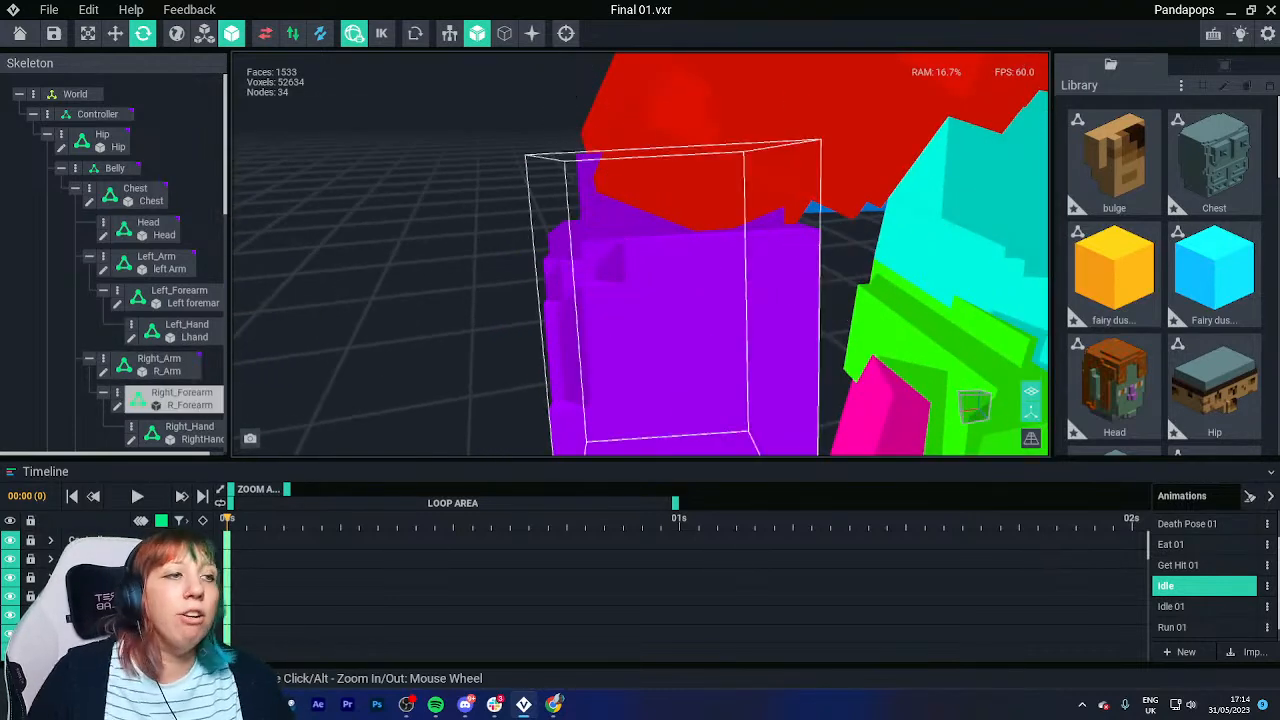
pyautogui.click(477, 33)
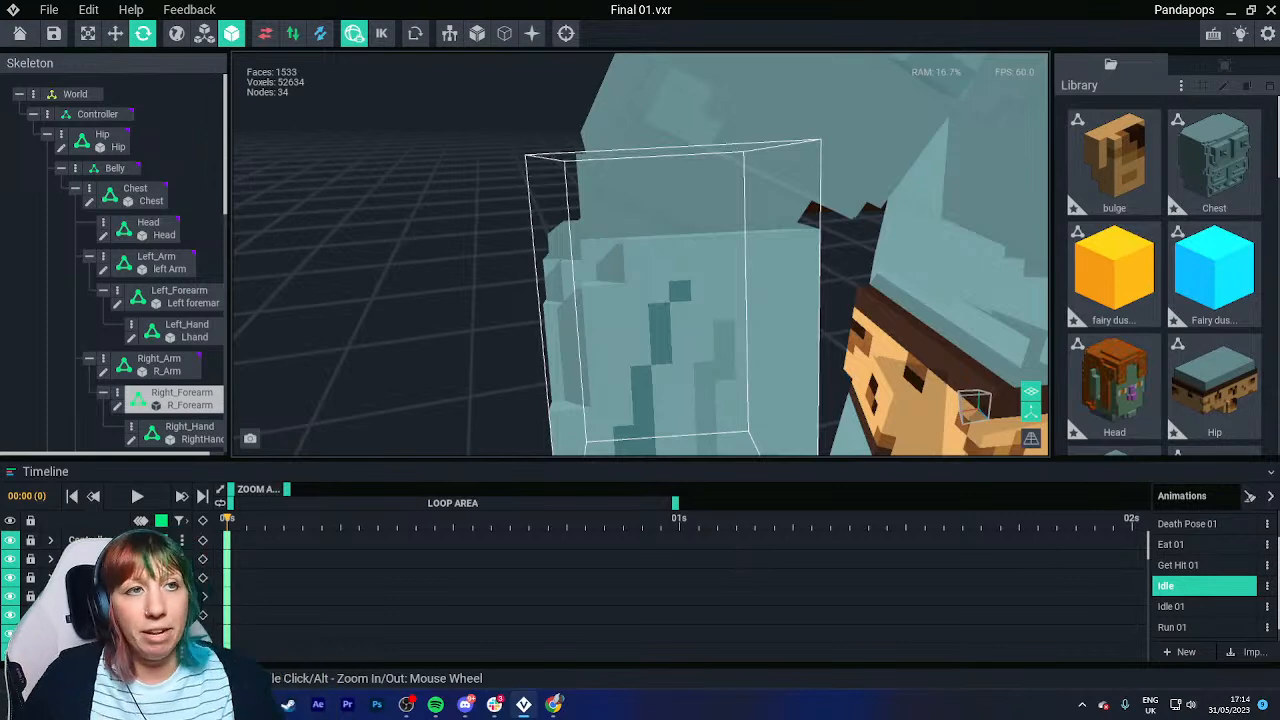
# Turn Model Check back on and examine how the hip, thigh and bulge parts meet from several angles.
pyautogui.click(477, 33)
pyautogui.moveTo(800, 360); pyautogui.dragTo(715, 240, button='middle')
pyautogui.moveTo(850, 330); pyautogui.dragTo(620, 240, button='middle')
pyautogui.scroll(-2, 640, 254)
pyautogui.moveTo(700, 180); pyautogui.dragTo(690, 390, button='middle')
pyautogui.scroll(3, 640, 254)
pyautogui.moveTo(640, 300); pyautogui.dragTo(640, 220, button='right')
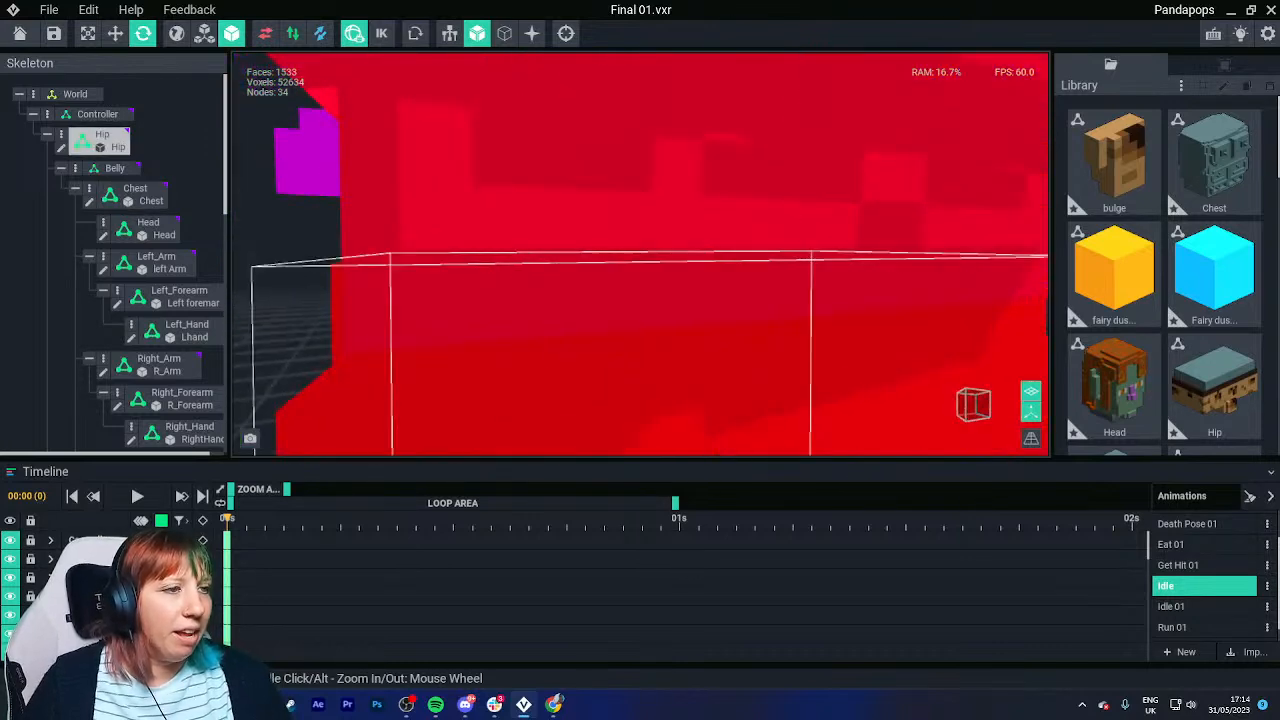
pyautogui.scroll(-3, 640, 300)
pyautogui.moveTo(715, 330); pyautogui.dragTo(660, 390, button='right')
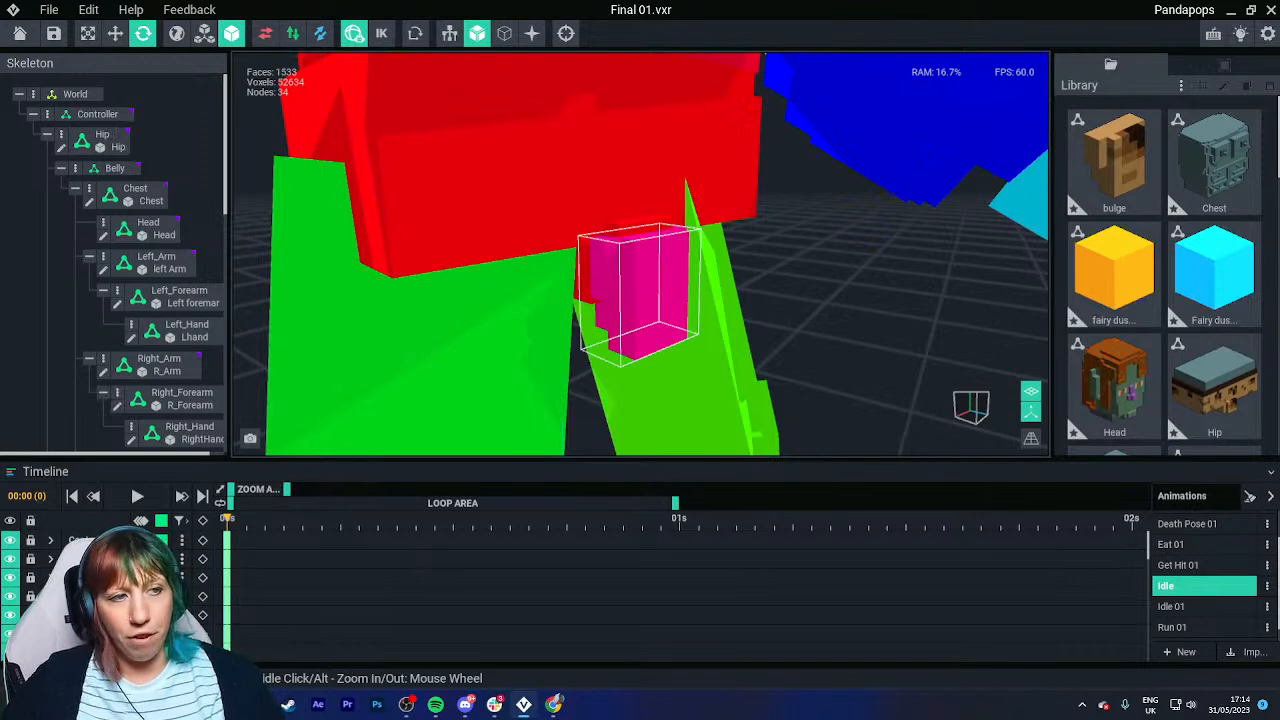
# Compare the area below the hip with Model Check switched off and back on.
pyautogui.moveTo(640, 290); pyautogui.dragTo(650, 365, button='right')
pyautogui.scroll(3, 660, 240)
pyautogui.moveTo(660, 240); pyautogui.dragTo(750, 290, button='right')
pyautogui.click(477, 33)
pyautogui.click(477, 33)
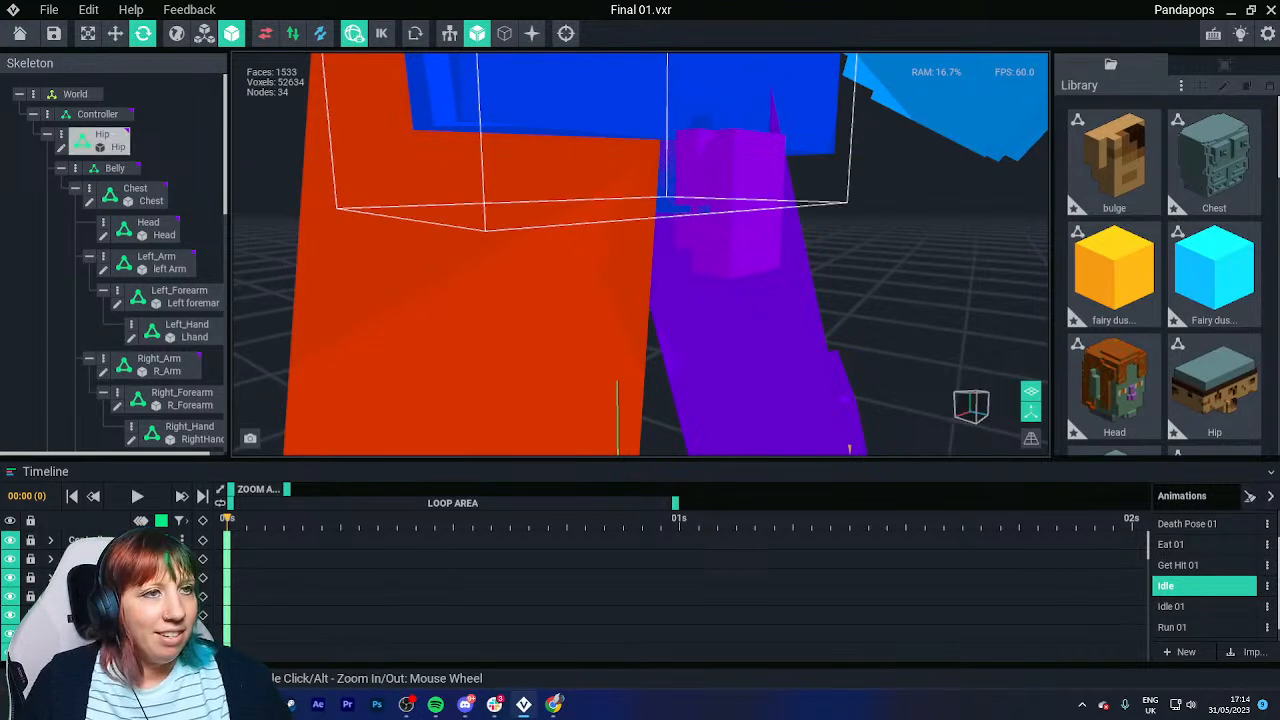
# Examine the overlap between the thigh and lower leg in the Model Check colours.
pyautogui.moveTo(600, 250); pyautogui.dragTo(582, 238, button='right')
pyautogui.scroll(-3, 640, 254)
pyautogui.moveTo(681, 356); pyautogui.dragTo(541, 206, button='middle')
pyautogui.moveTo(541, 206); pyautogui.dragTo(505, 206, button='right')
pyautogui.scroll(5, 542, 206)
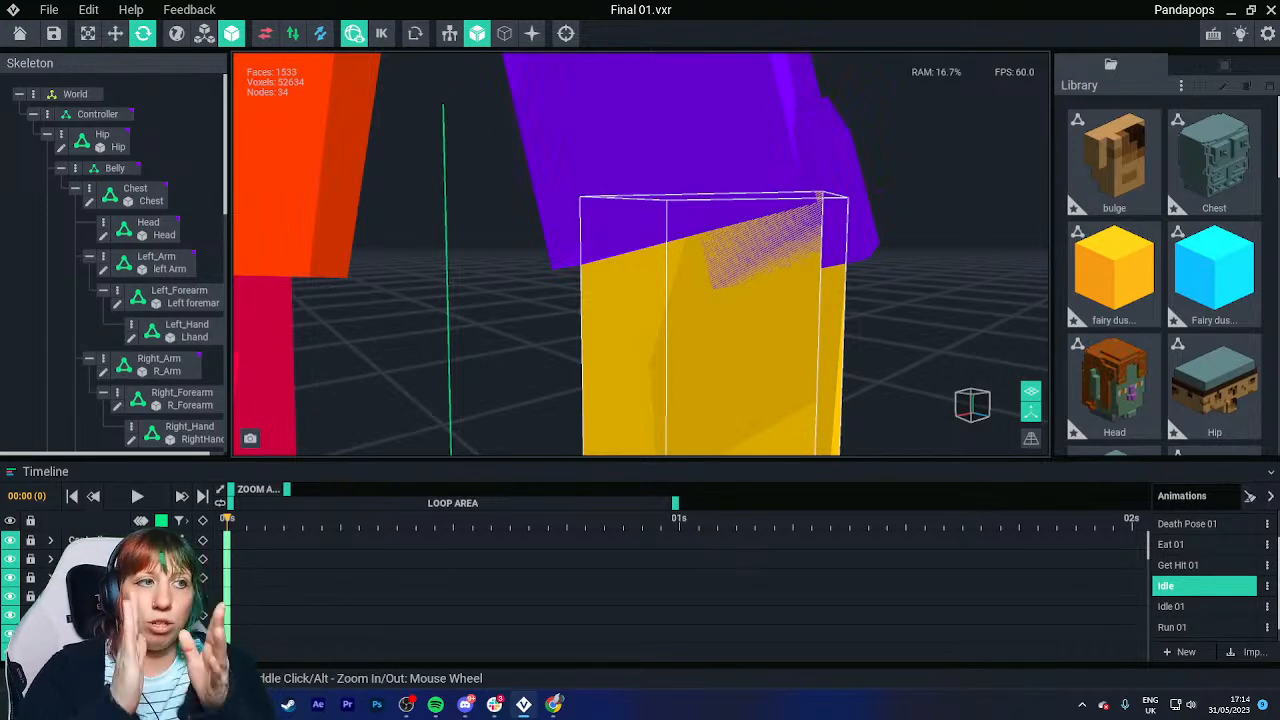
pyautogui.moveTo(542, 206)
pyautogui.mouseDown(button='right')
pyautogui.moveTo(530, 206)
pyautogui.moveTo(542, 206)
pyautogui.mouseUp(button='right')
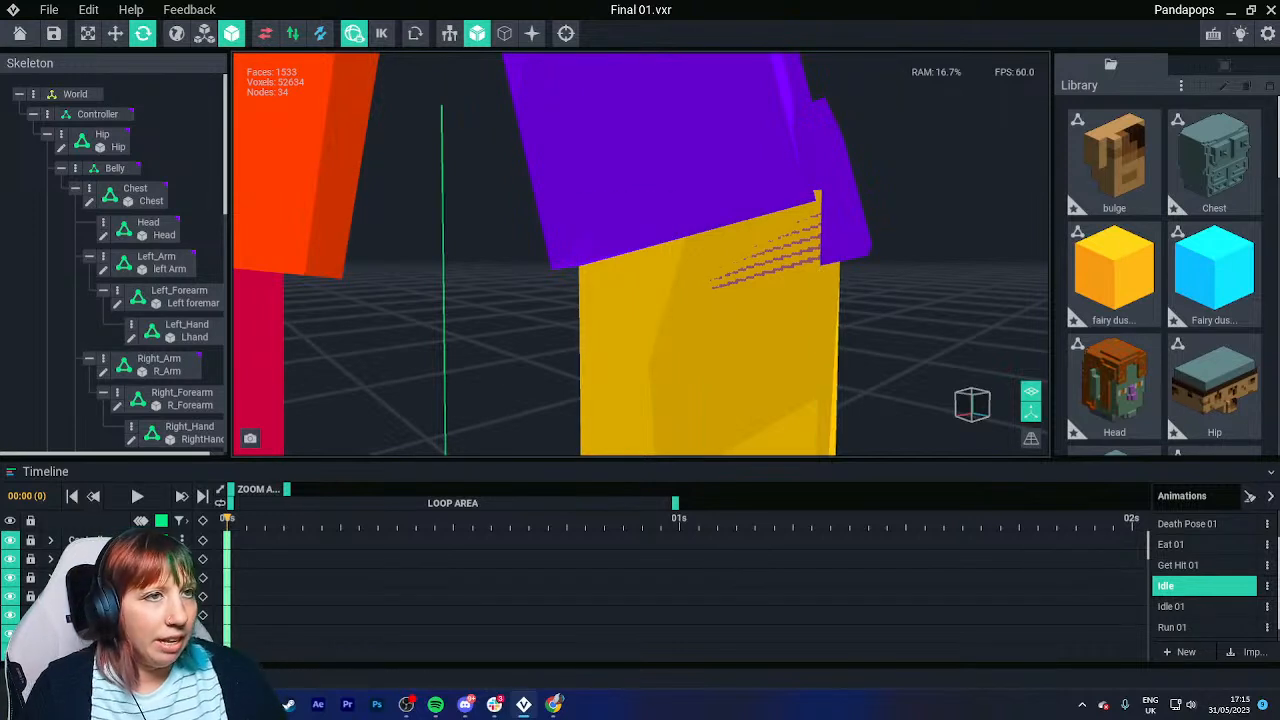
# Turn off Model Check and look over the legs, hip and torso in their original colours.
pyautogui.click(477, 33)
pyautogui.moveTo(688, 236); pyautogui.dragTo(688, 236, button='right')
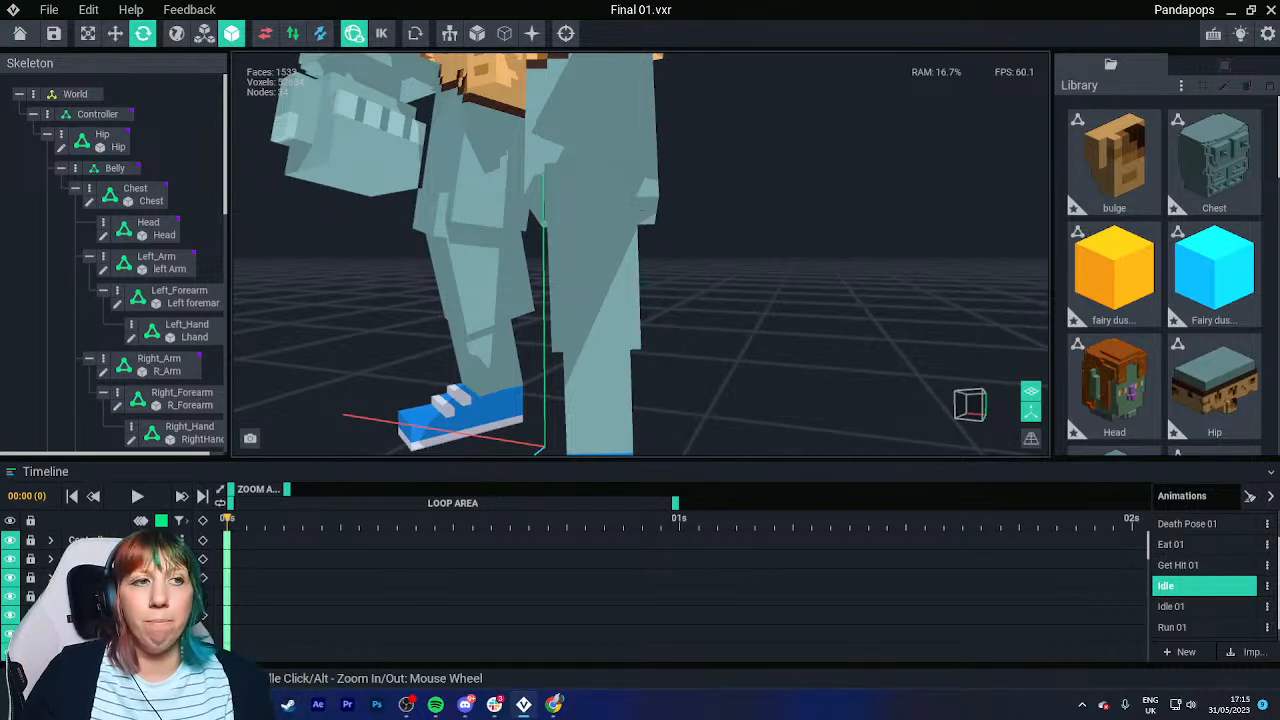
pyautogui.moveTo(552, 244); pyautogui.dragTo(552, 244, button='right')
pyautogui.moveTo(552, 244); pyautogui.dragTo(552, 244, button='middle')
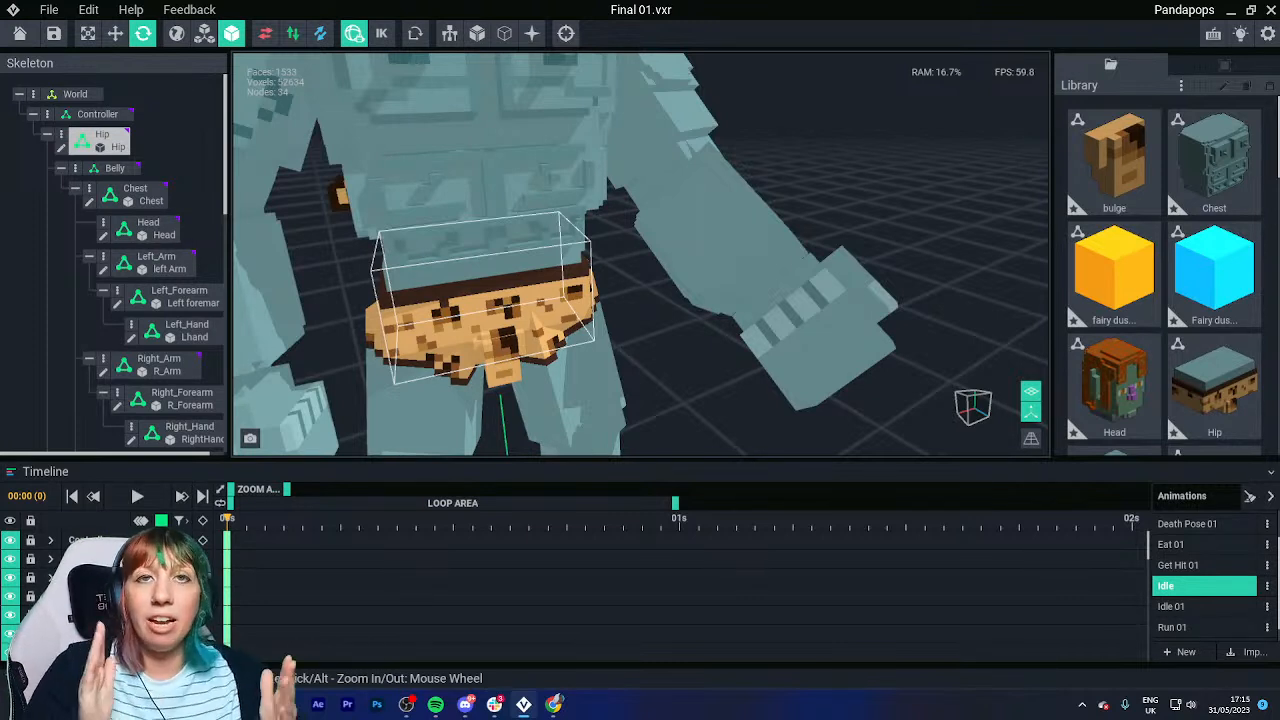
pyautogui.scroll(-3, 640, 254)
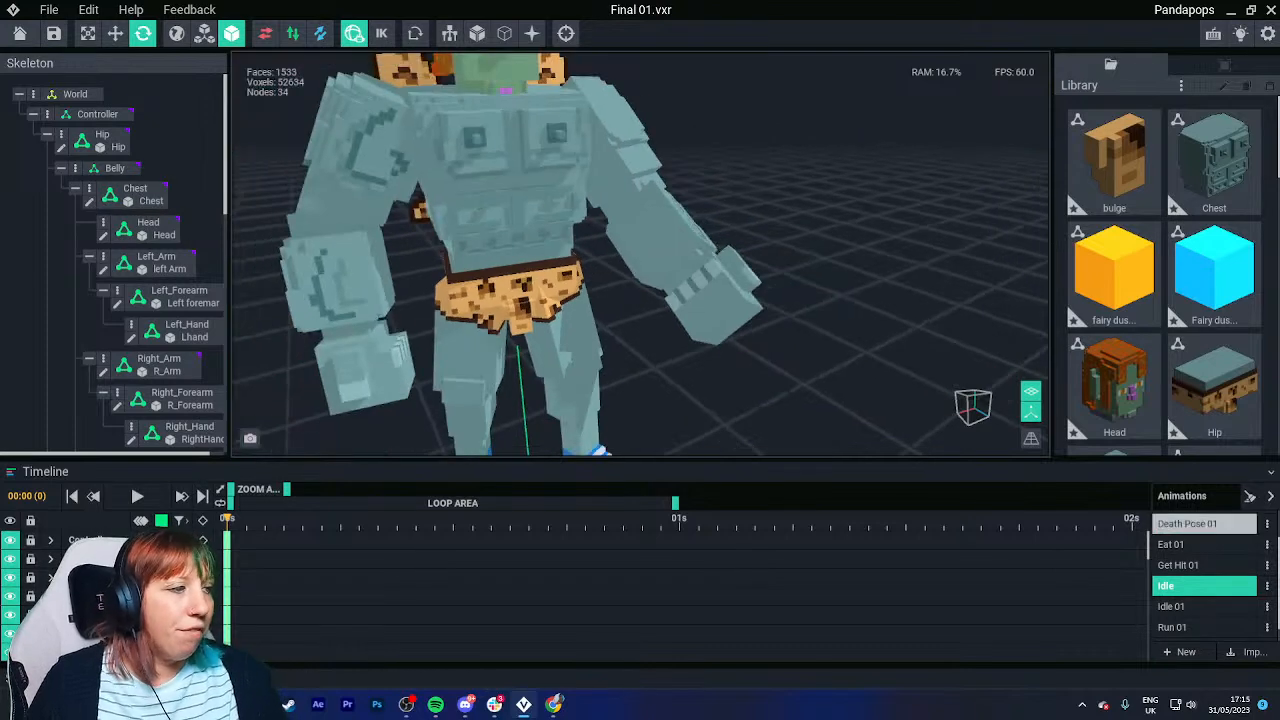
# Open the Eat 01 animation, turn on Model Check, and play the animation, pausing it at frame 13.
pyautogui.click(1203, 544)
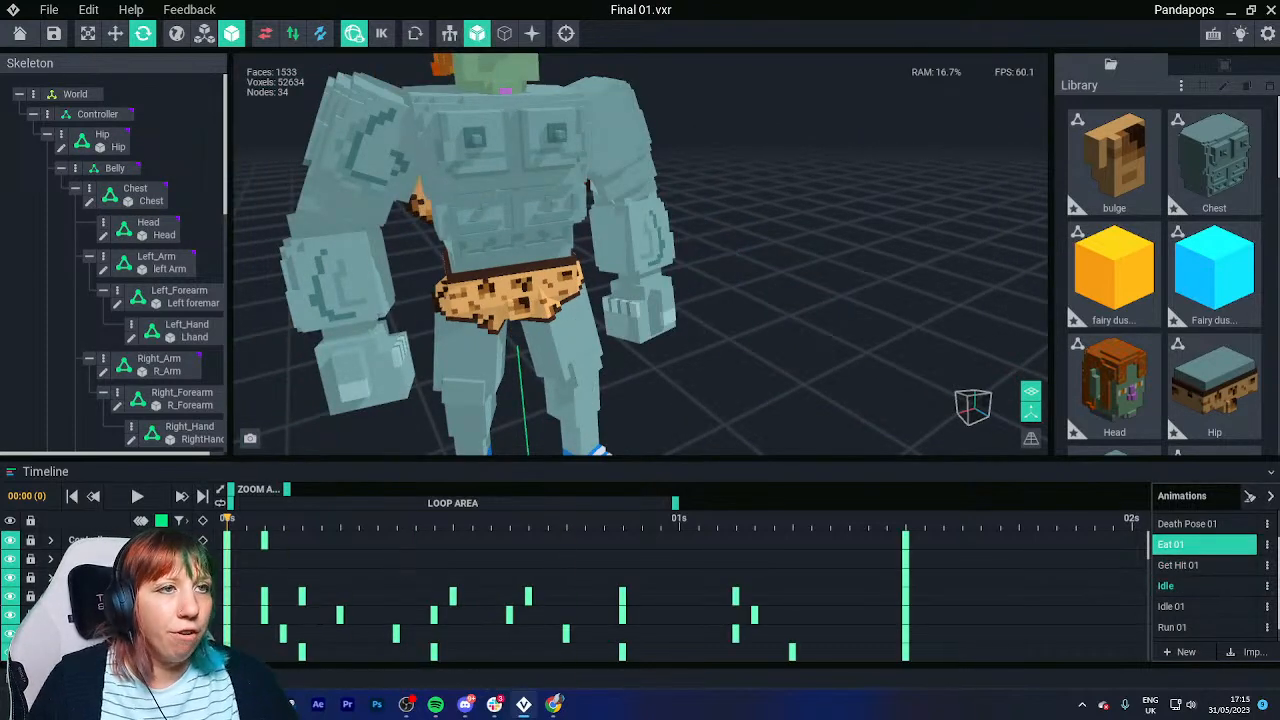
pyautogui.click(477, 33)
pyautogui.click(137, 496)
pyautogui.moveTo(530, 200); pyautogui.dragTo(385, 170, button='right')
pyautogui.moveTo(505, 244); pyautogui.dragTo(503, 244, button='right')
pyautogui.scroll(5, 503, 244)
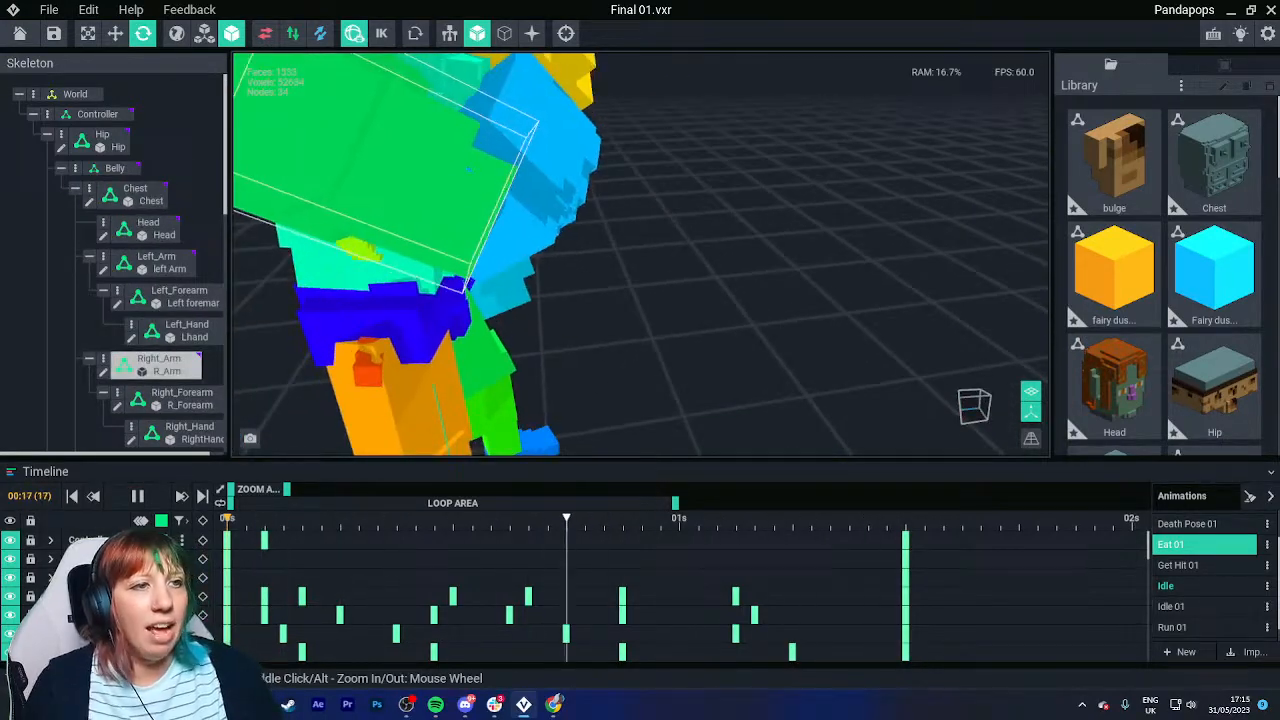
pyautogui.press('space')
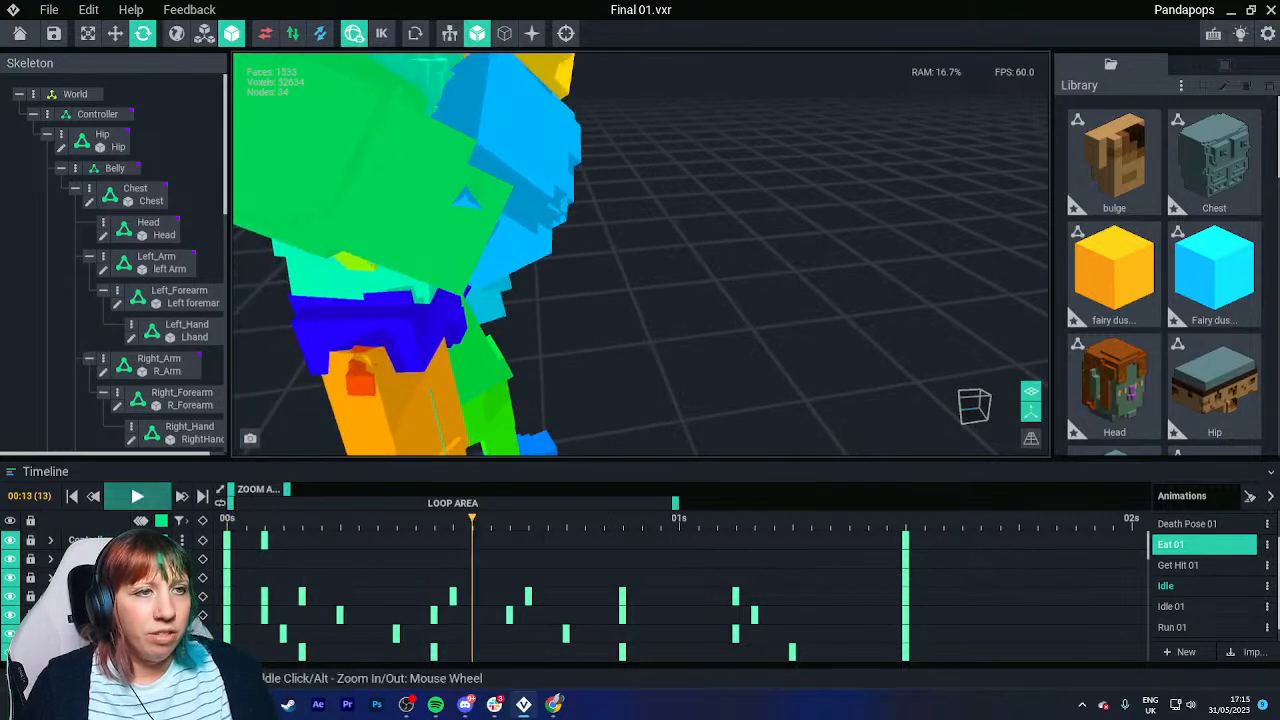
# Examine the paused Eat 01 pose for parts that clip through the right arm and hip.
pyautogui.scroll(-5, 466, 197)
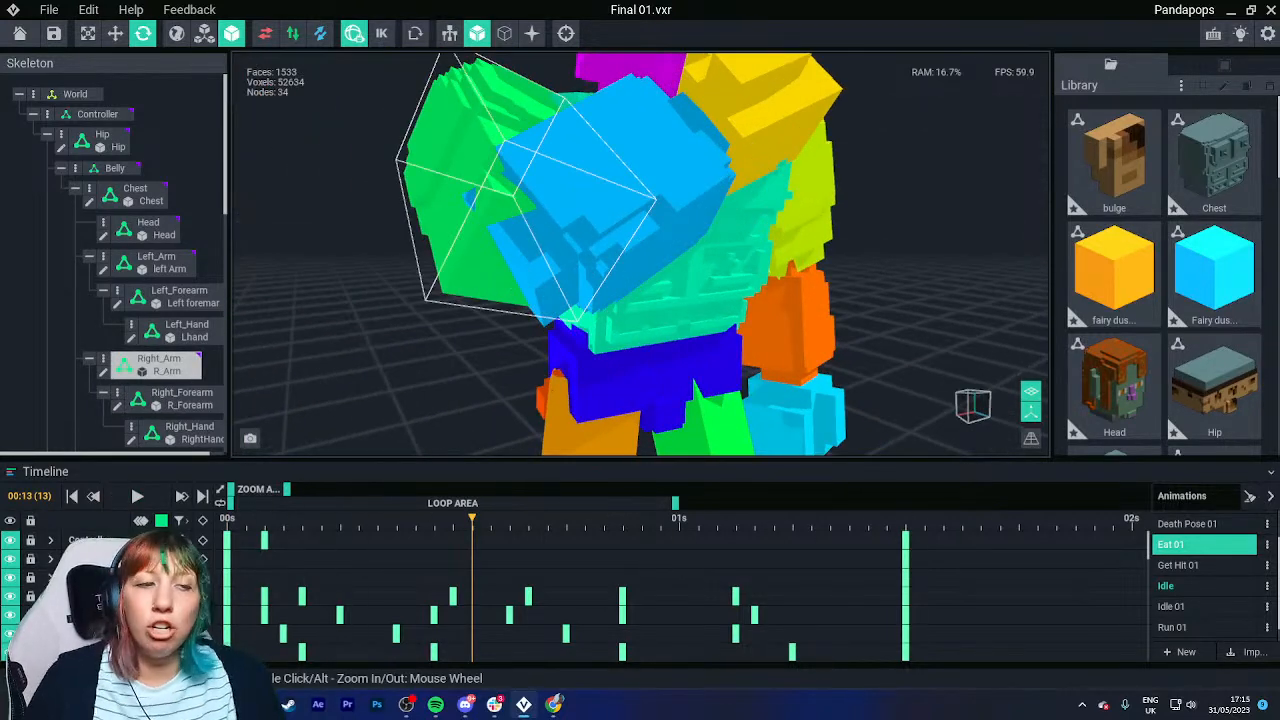
pyautogui.moveTo(466, 197); pyautogui.dragTo(540, 225, button='right')
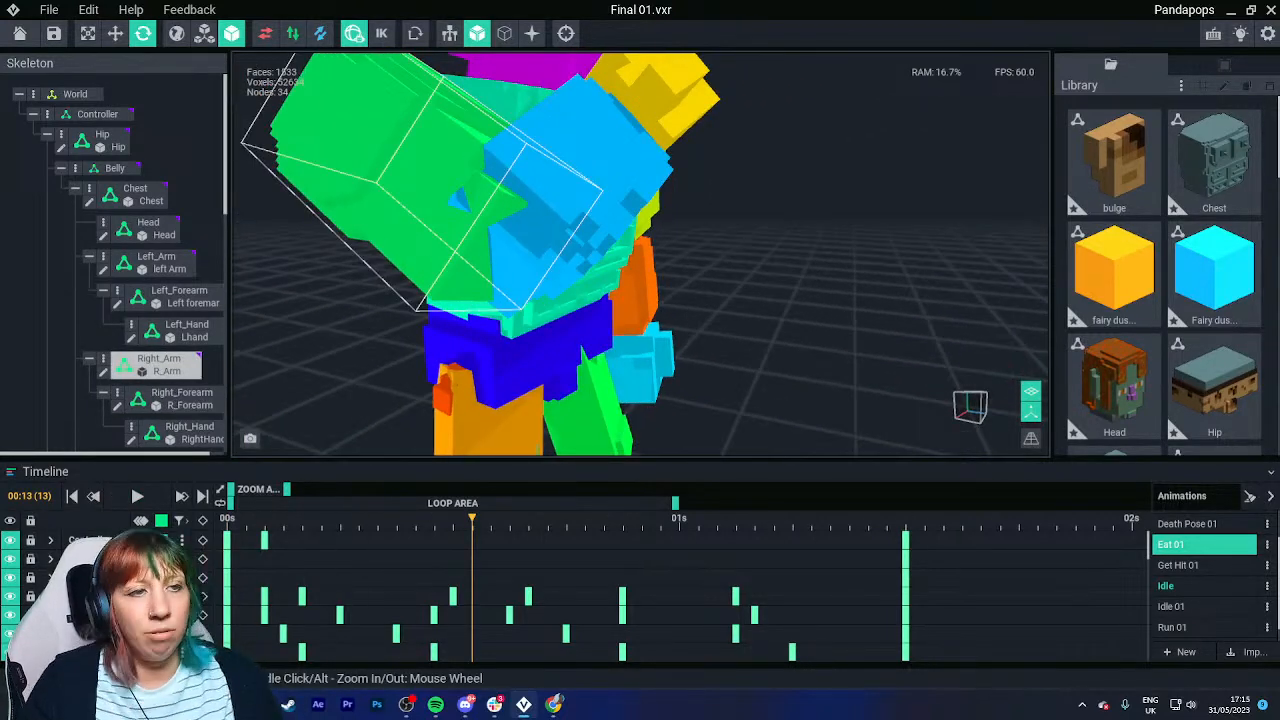
pyautogui.scroll(3, 466, 200)
pyautogui.scroll(-3, 466, 200)
pyautogui.scroll(-4, 466, 200)
pyautogui.moveTo(578, 455); pyautogui.dragTo(690, 455, button='right')
pyautogui.moveTo(460, 293); pyautogui.dragTo(450, 366, button='right')
pyautogui.scroll(3, 457, 294)
pyautogui.scroll(2, 409, 329)
pyautogui.moveTo(409, 329)
pyautogui.mouseDown(button='right')
pyautogui.moveTo(389, 354)
pyautogui.moveTo(417, 334)
pyautogui.mouseUp(button='right')
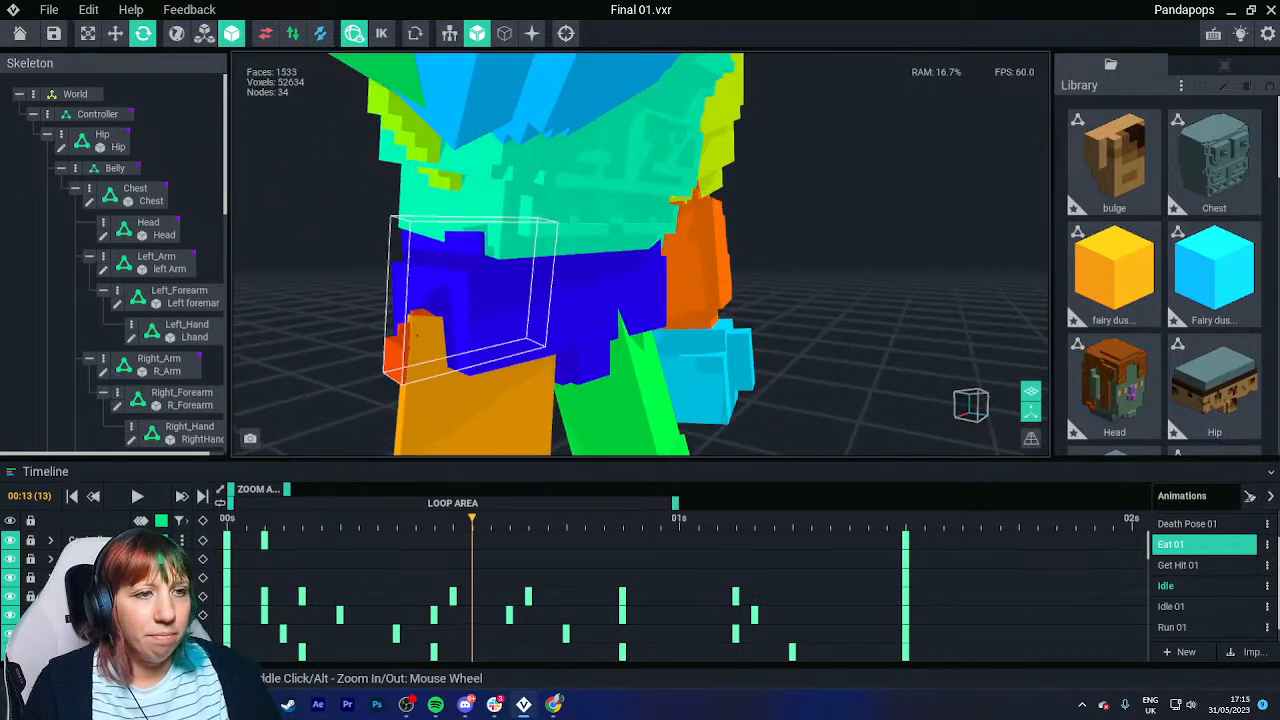
# Select the small part poking out beside the hip and inspect it in the original colours.
pyautogui.click(417, 334)
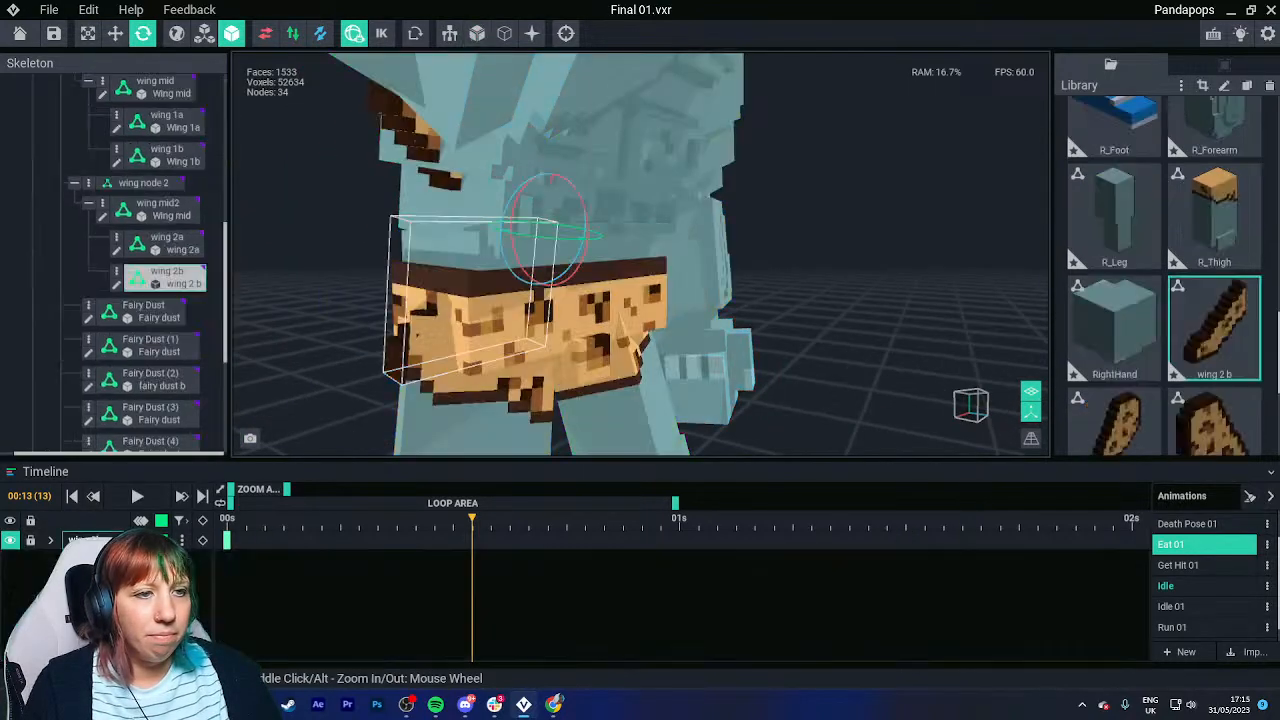
pyautogui.scroll(-3, 417, 334)
pyautogui.moveTo(417, 334); pyautogui.dragTo(536, 343, button='right')
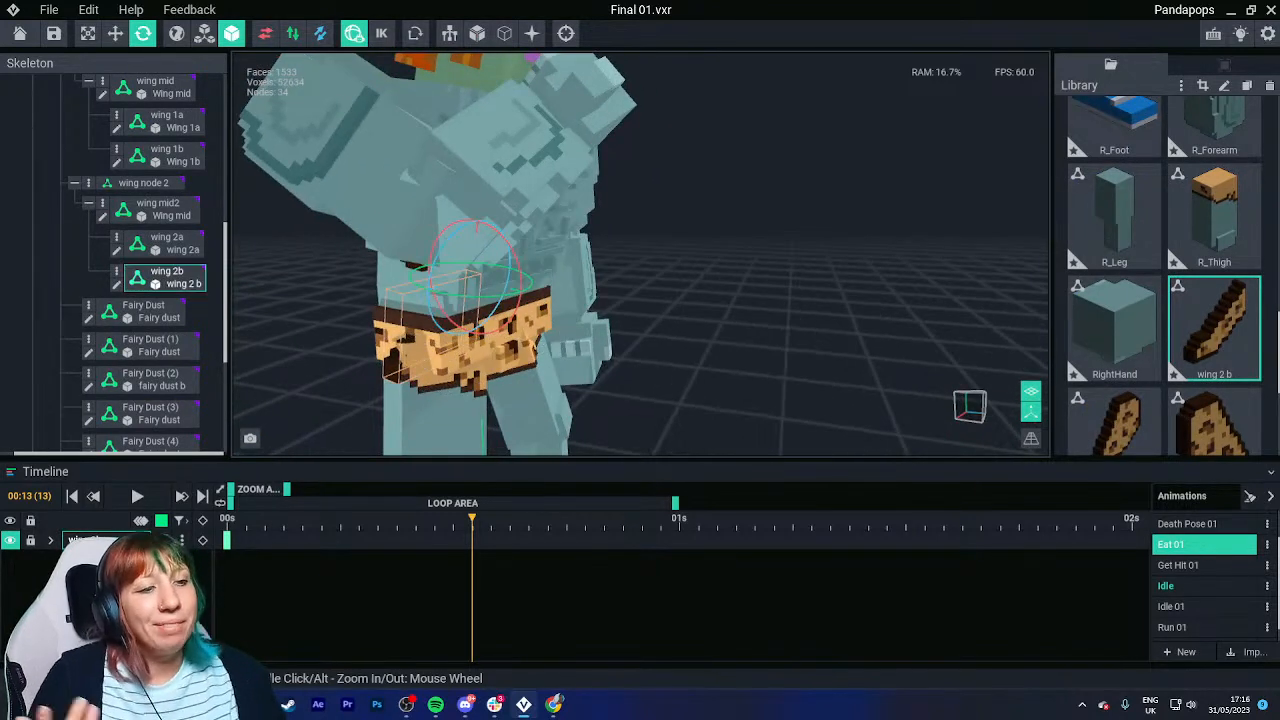
# Switch to the Idle animation and bring the whole character into view.
pyautogui.click(1204, 586)
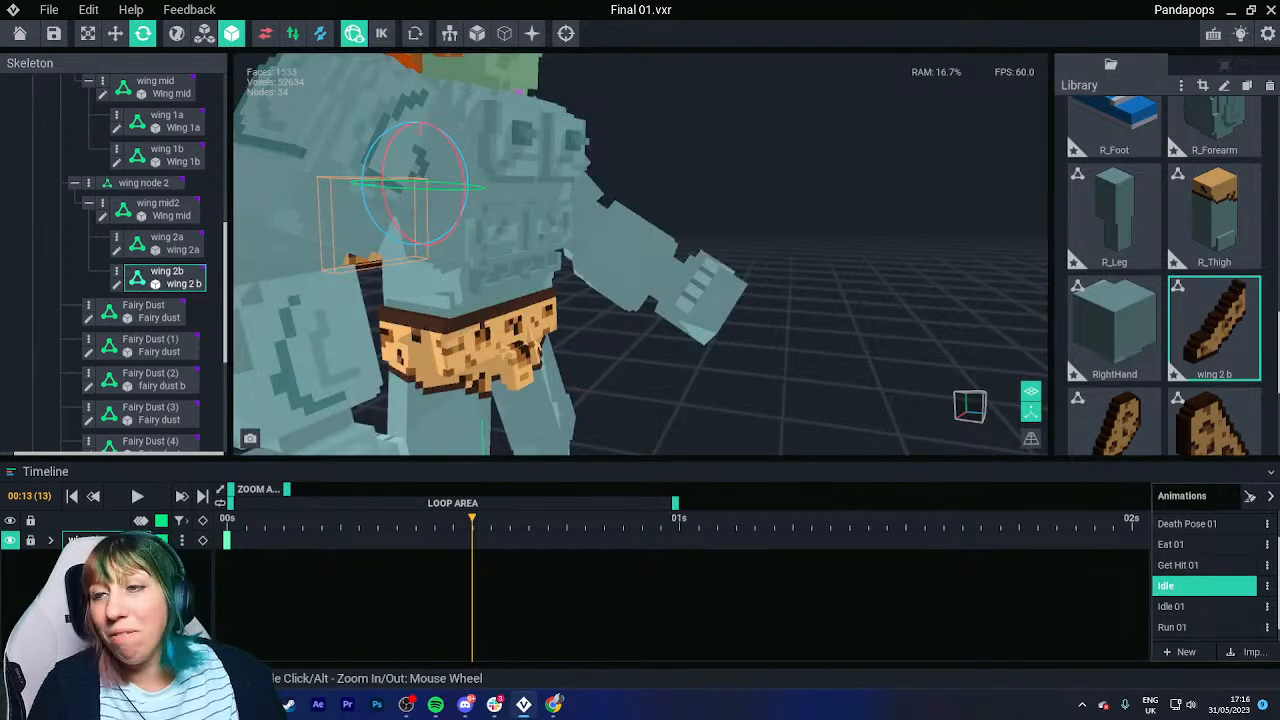
pyautogui.moveTo(536, 343); pyautogui.dragTo(513, 308, button='right')
pyautogui.scroll(-3, 513, 308)
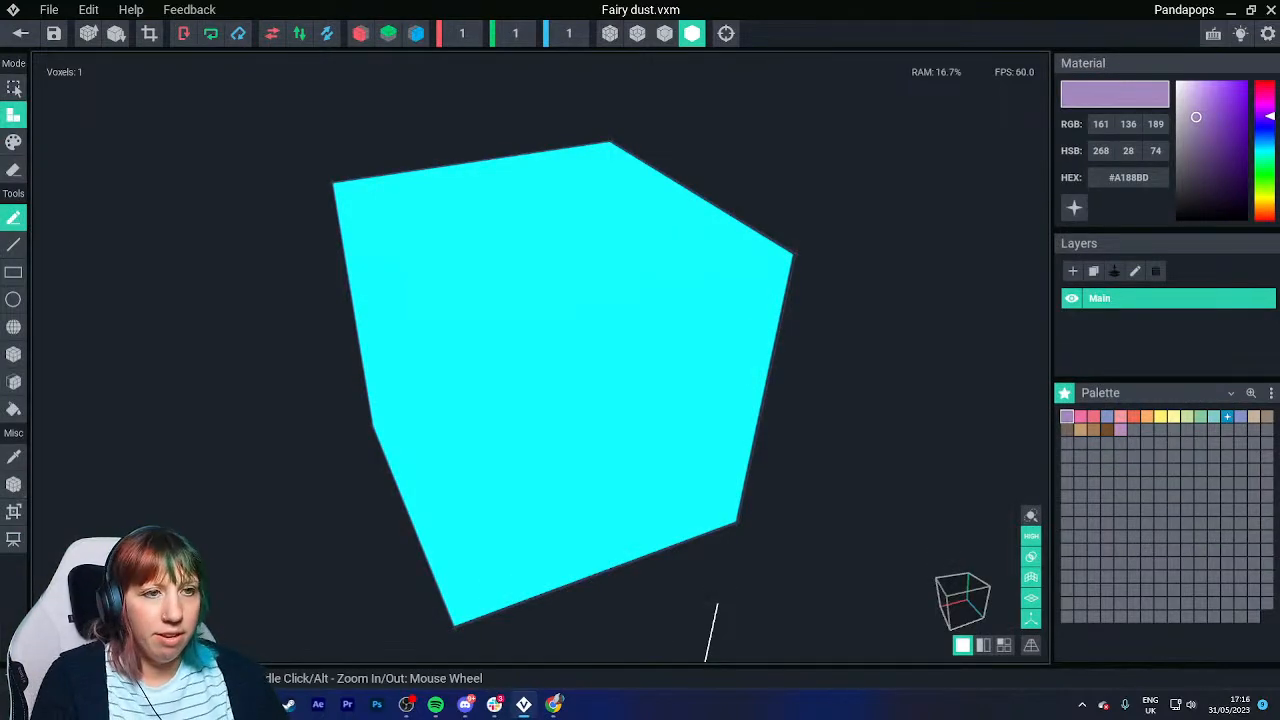
# Save and close the Fairy dust model, then open the left arm model and save and close it too.
pyautogui.click(20, 33)
pyautogui.click(503, 257)
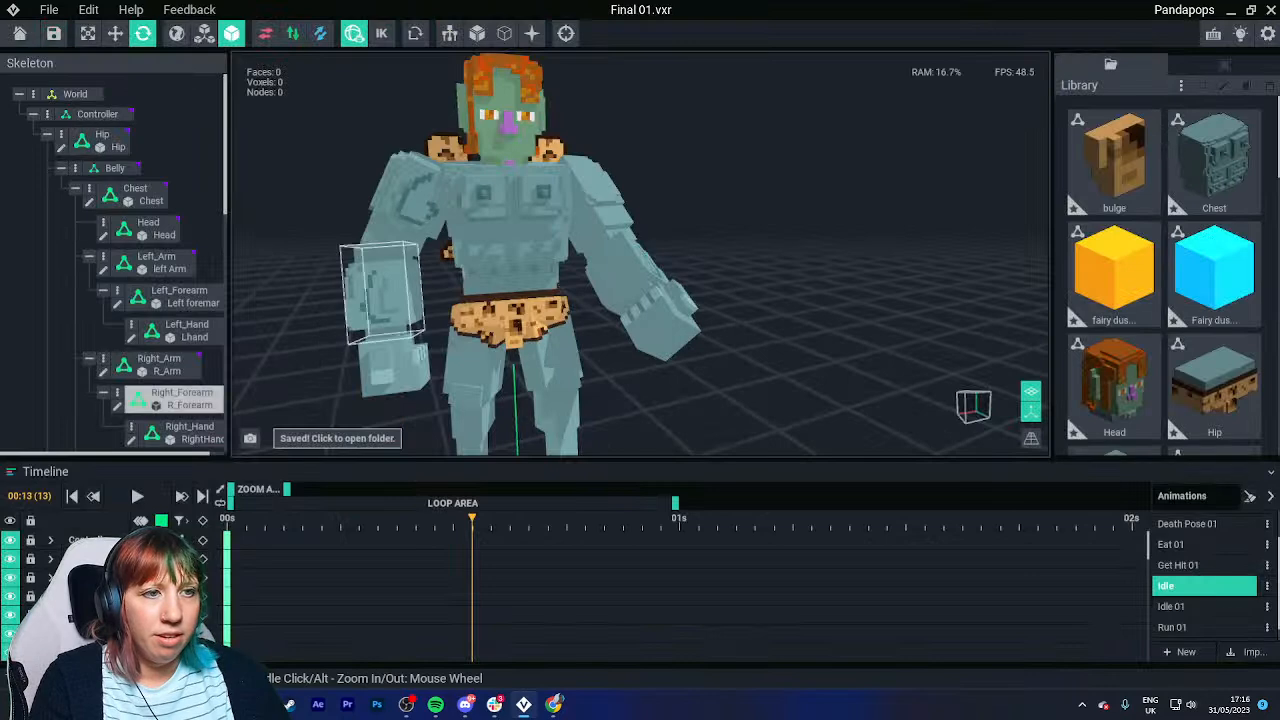
pyautogui.doubleClick(156, 263)
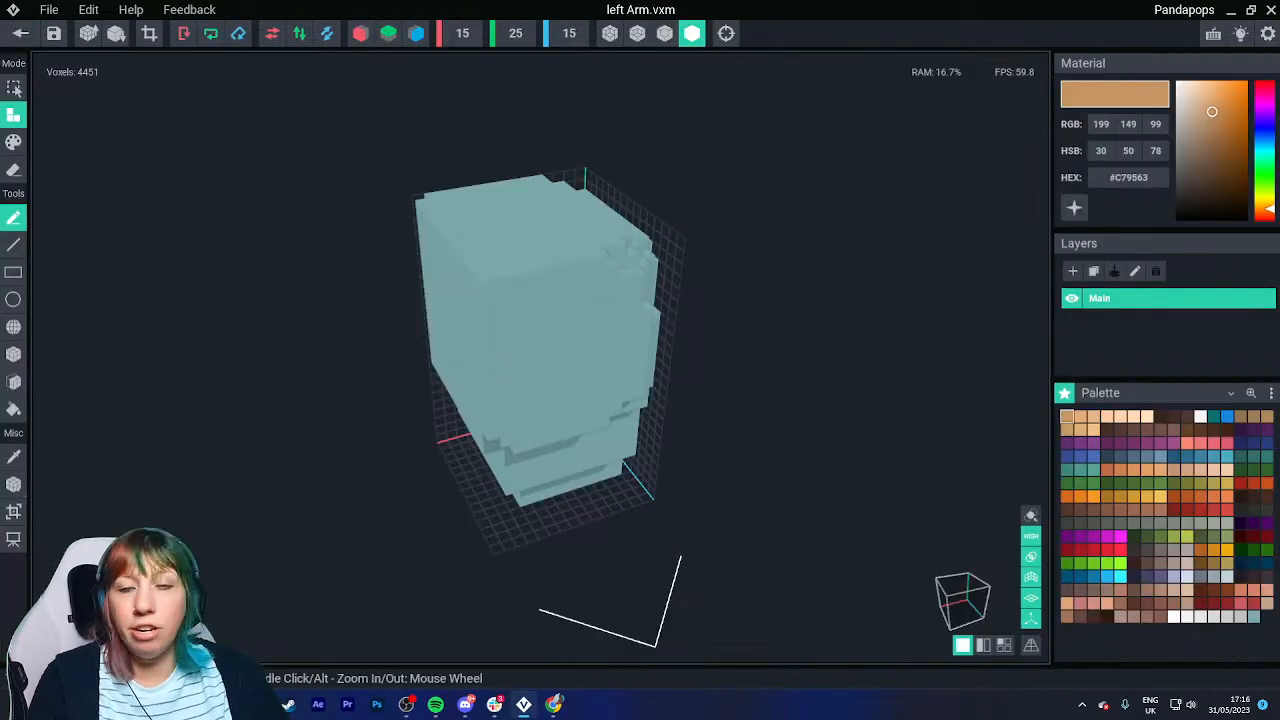
pyautogui.click(20, 33)
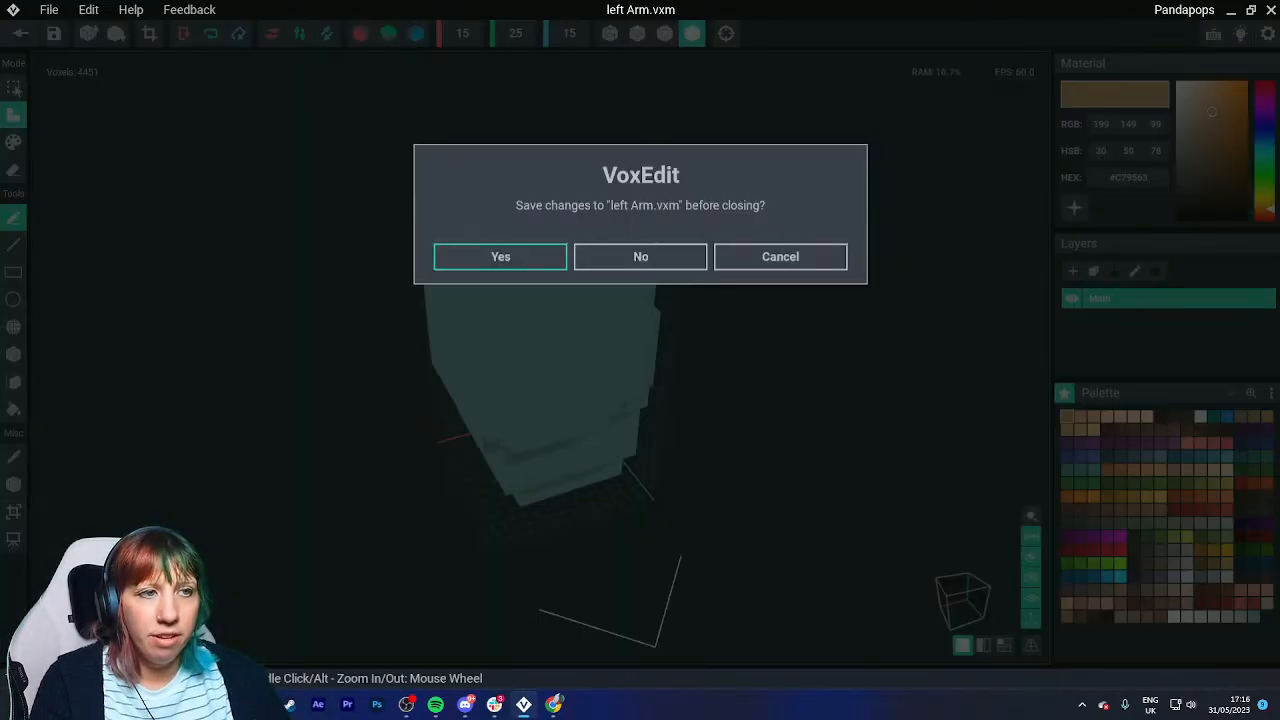
pyautogui.click(500, 254)
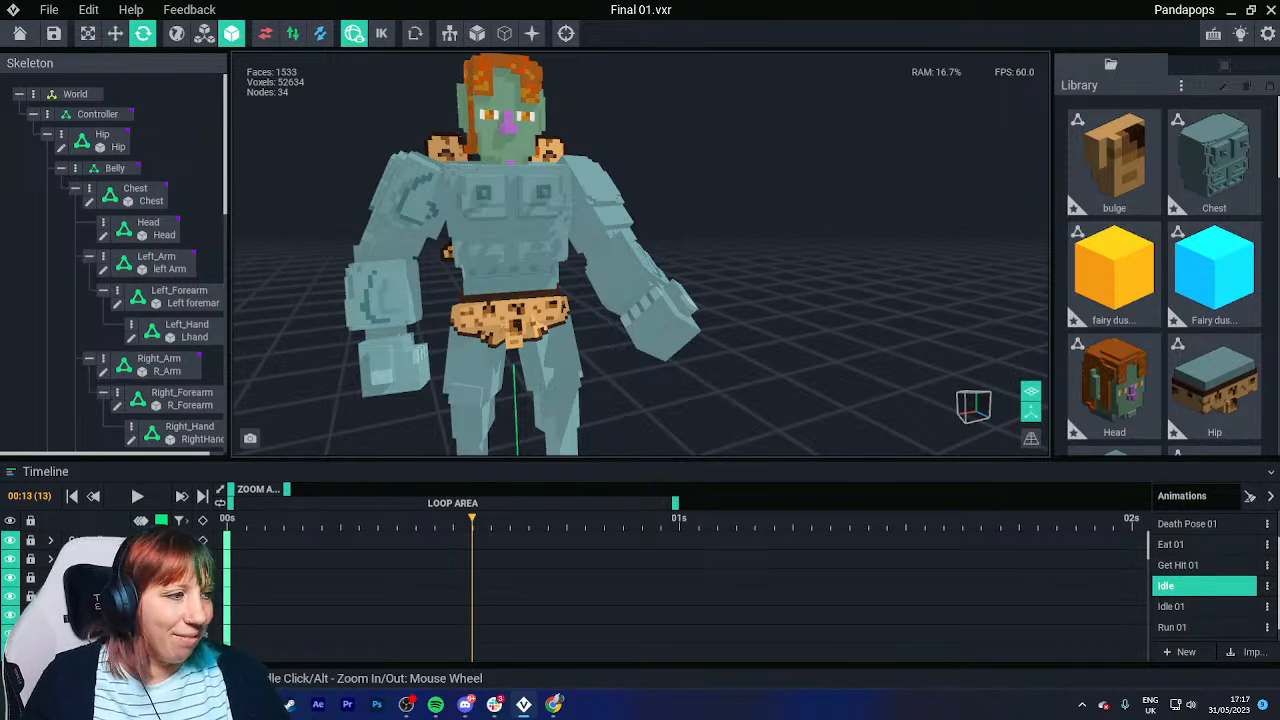
pyautogui.moveTo(540, 328); pyautogui.dragTo(454, 266, button='right')
pyautogui.scroll(5, 454, 266)
pyautogui.moveTo(586, 343)
pyautogui.mouseDown(button='right')
pyautogui.moveTo(505, 393)
pyautogui.moveTo(454, 266)
pyautogui.moveTo(563, 343)
pyautogui.mouseUp(button='right')
pyautogui.scroll(-3, 557, 343)
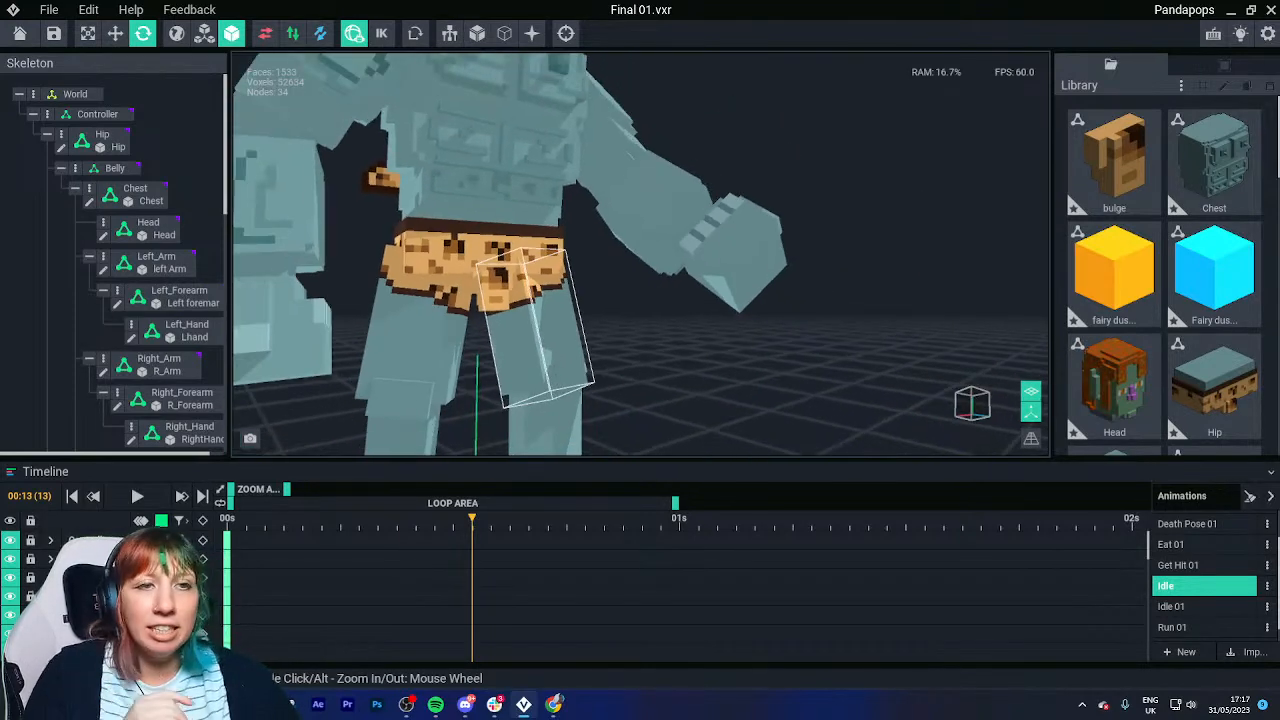
pyautogui.moveTo(494, 256); pyautogui.dragTo(492, 344, button='middle')
pyautogui.moveTo(520, 225); pyautogui.dragTo(520, 280, button='middle')
pyautogui.moveTo(520, 280); pyautogui.dragTo(423, 257, button='right')
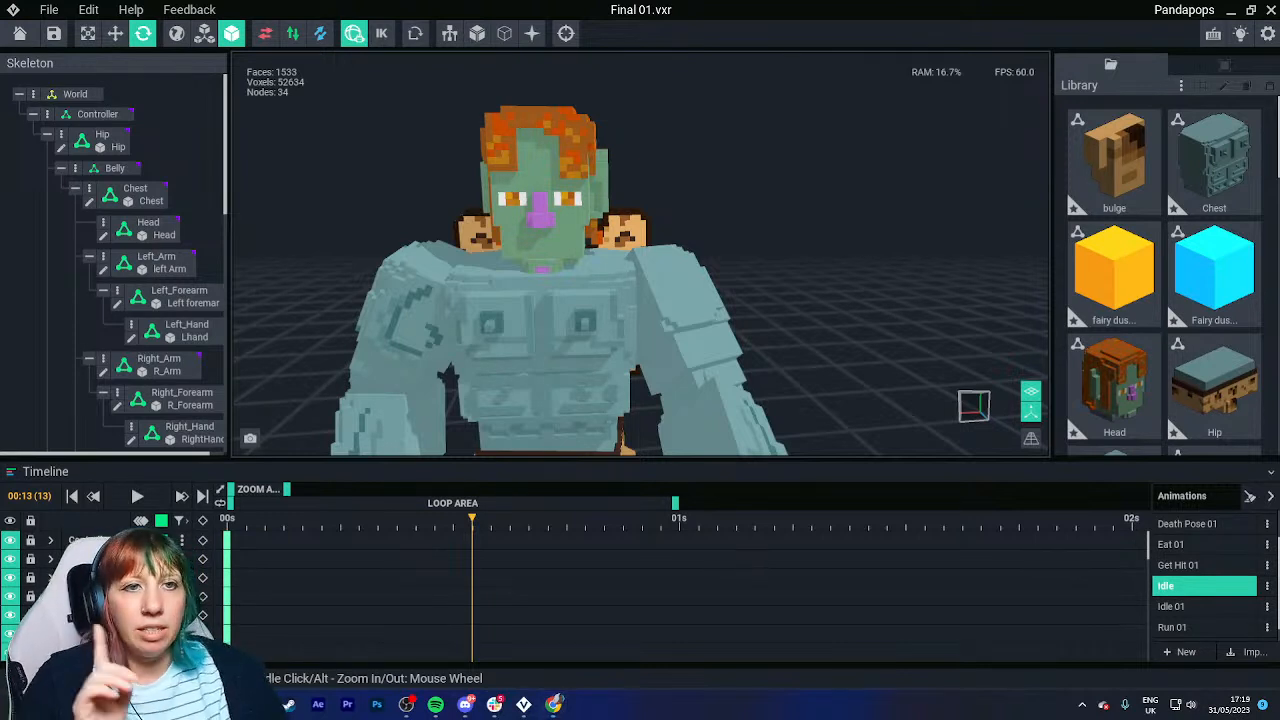
# Select the Belly node and examine its bounding volume around the torso and hip.
pyautogui.click(114, 168)
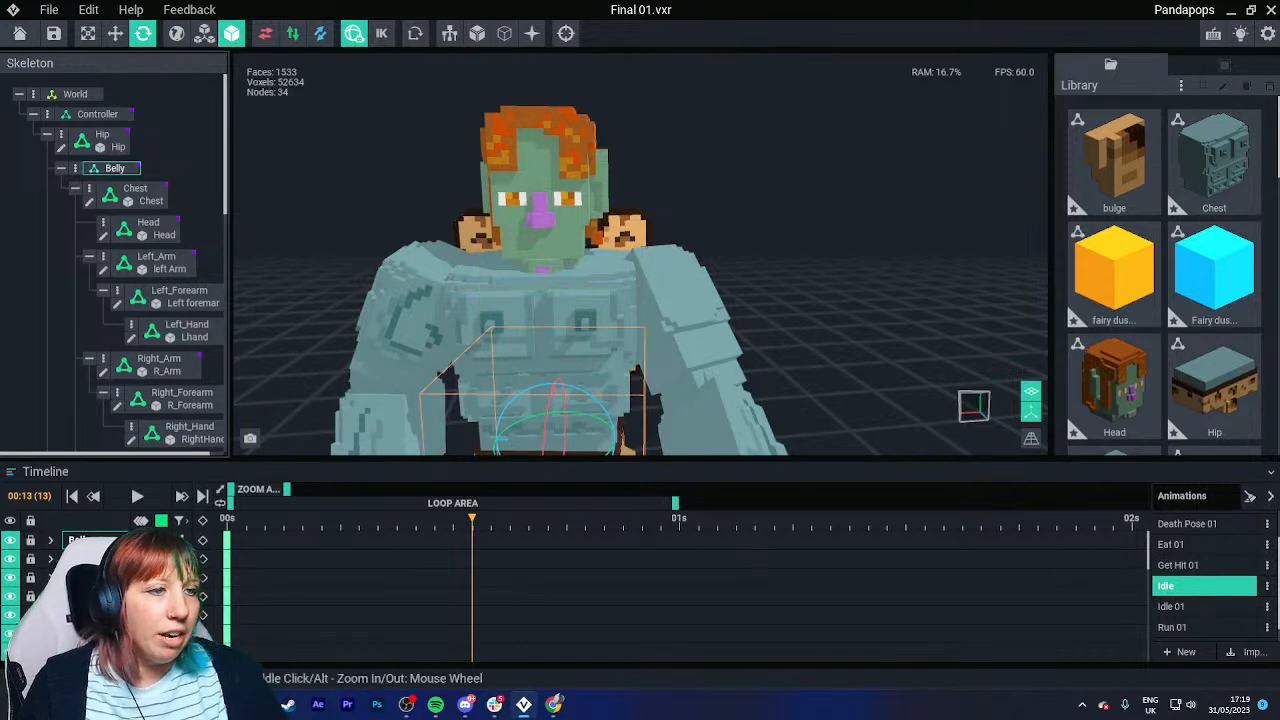
pyautogui.scroll(-1, 548, 330)
pyautogui.moveTo(548, 385); pyautogui.dragTo(522, 326, button='middle')
pyautogui.moveTo(522, 326); pyautogui.dragTo(385, 265, button='right')
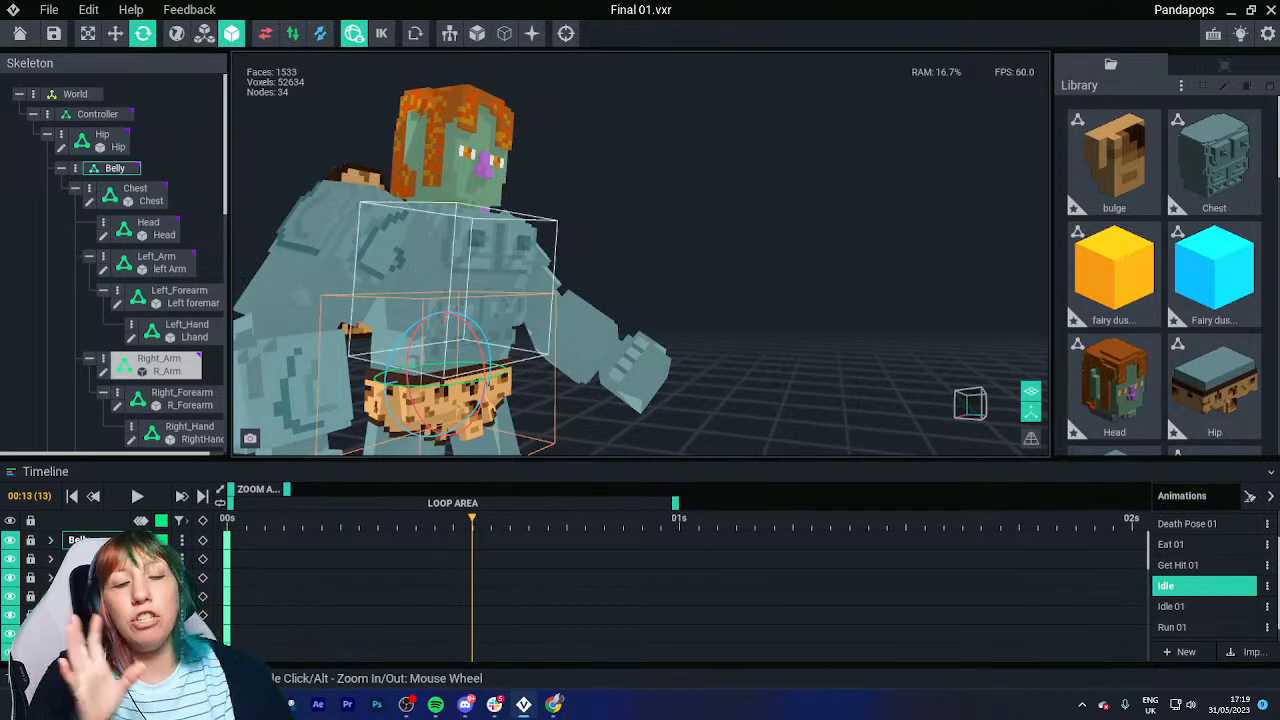
pyautogui.moveTo(361, 264); pyautogui.dragTo(518, 276, button='right')
pyautogui.scroll(-2, 518, 276)
# Select all nodes of the rig, then select the head, left arm, left forearm and right arm nodes individually, ending on the left arm.
pyautogui.hotkey('ctrl', 'a')
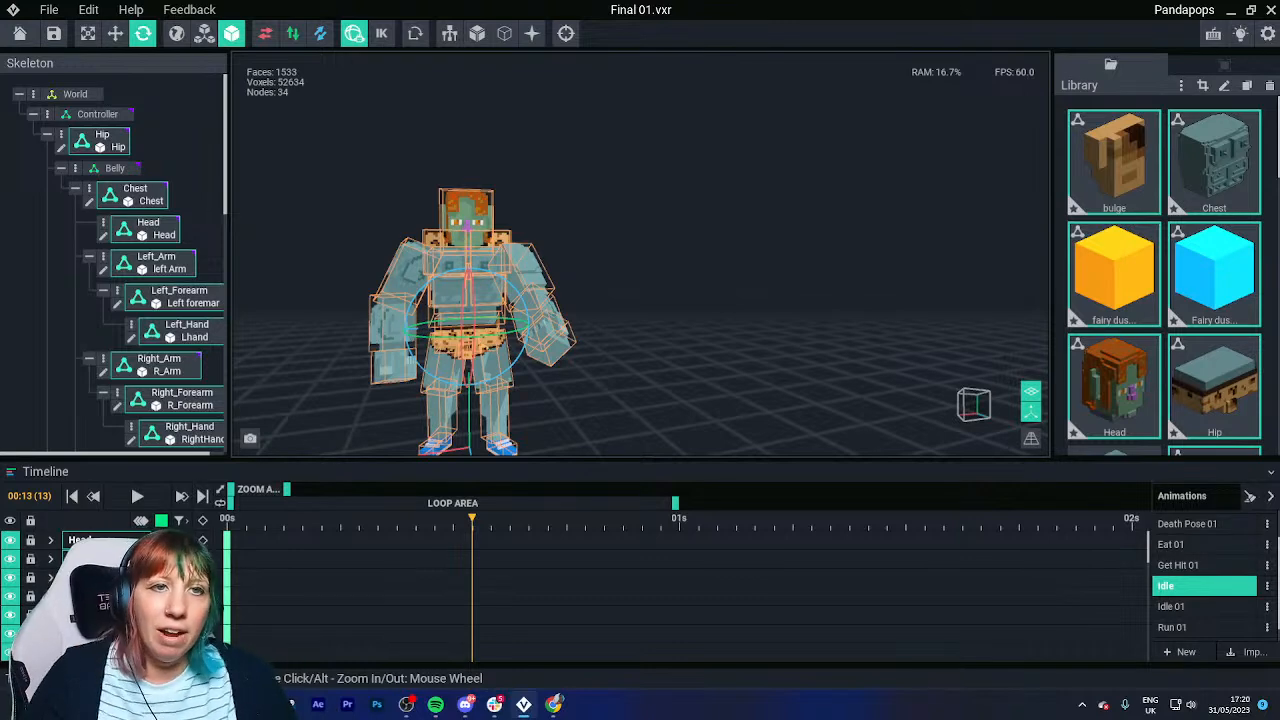
pyautogui.click(148, 228)
pyautogui.click(156, 262)
pyautogui.click(172, 297)
pyautogui.click(157, 364)
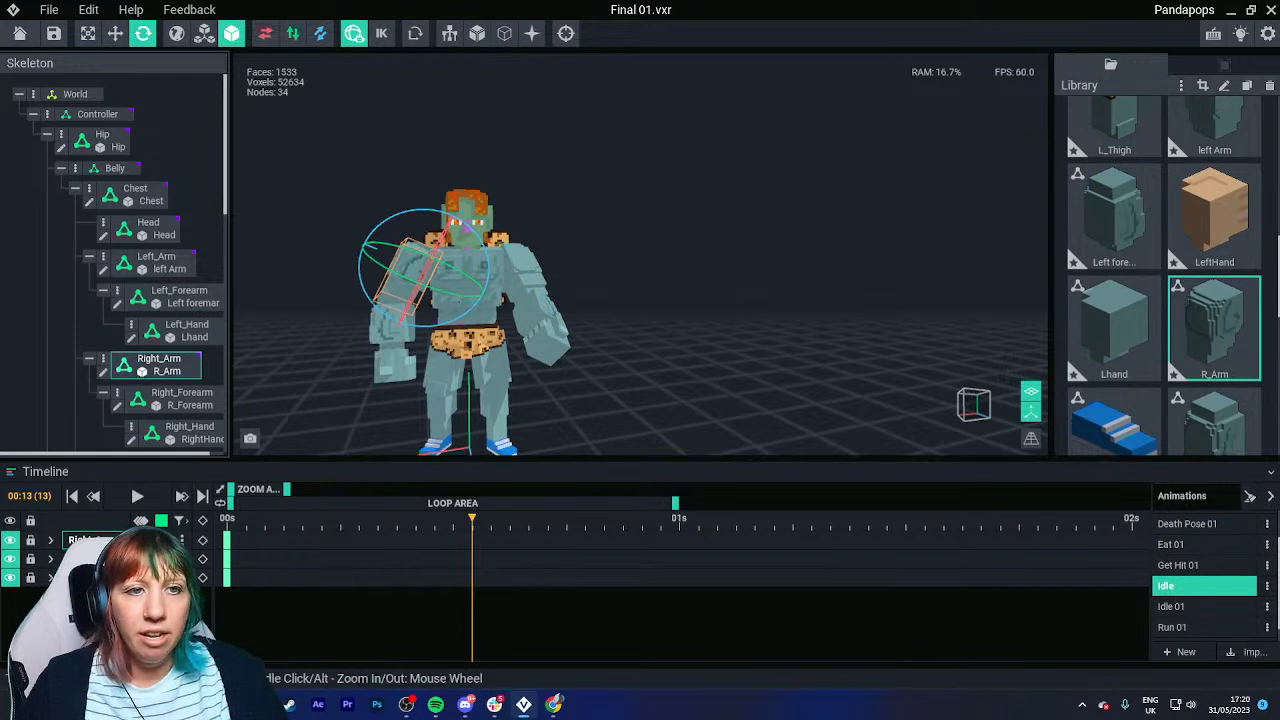
pyautogui.click(156, 262)
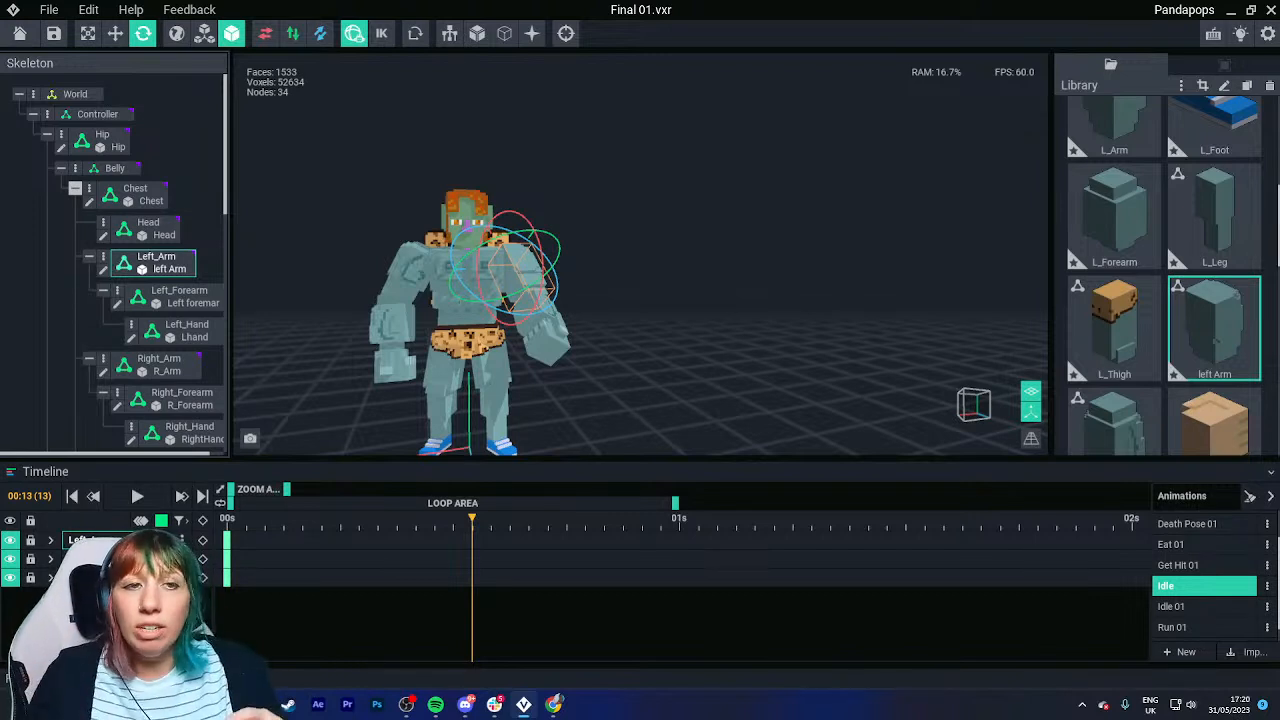
# Unlink the Head model from the Head node, then assign the Head model from the library to that node again.
pyautogui.click(115, 168)
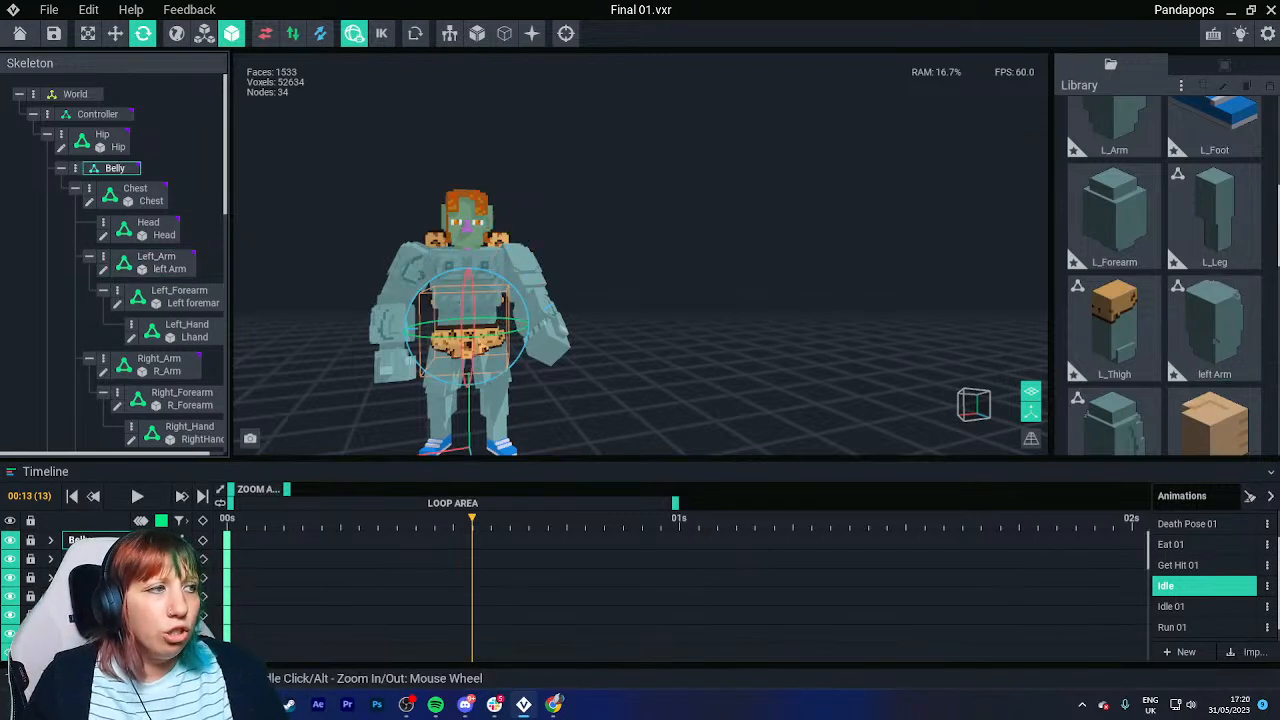
pyautogui.click(102, 140)
pyautogui.click(145, 228)
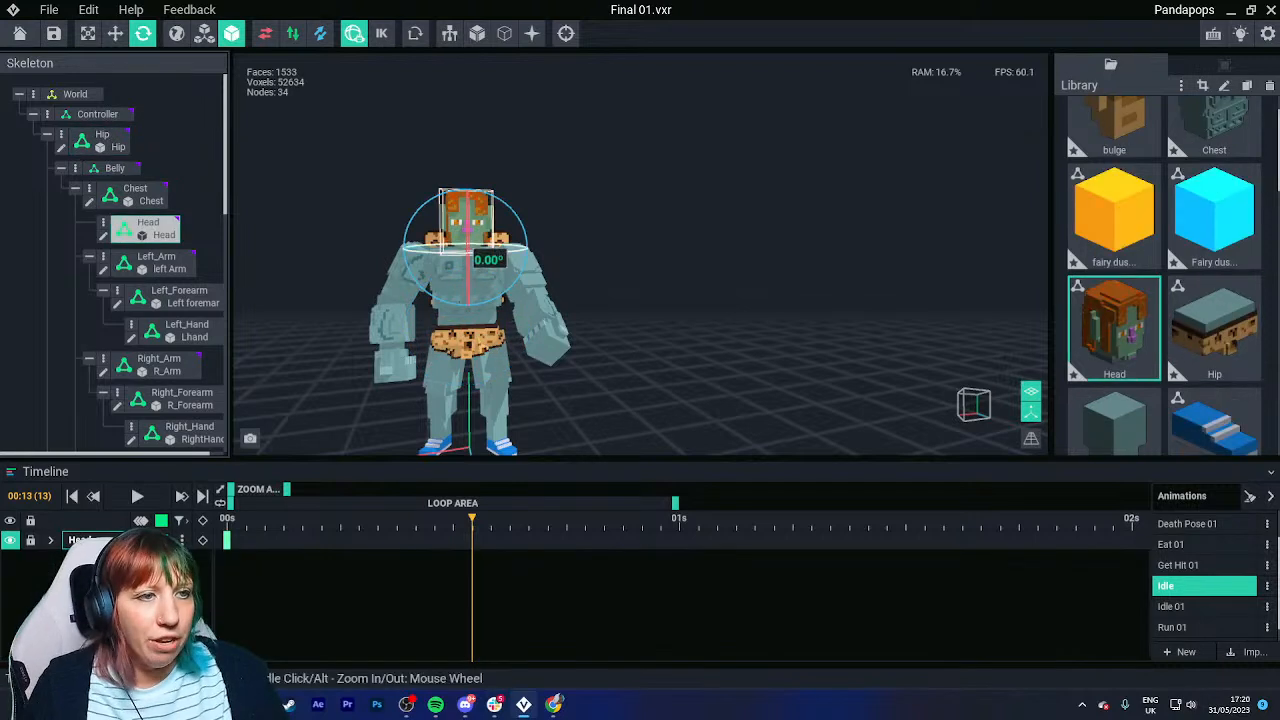
pyautogui.rightClick(124, 231)
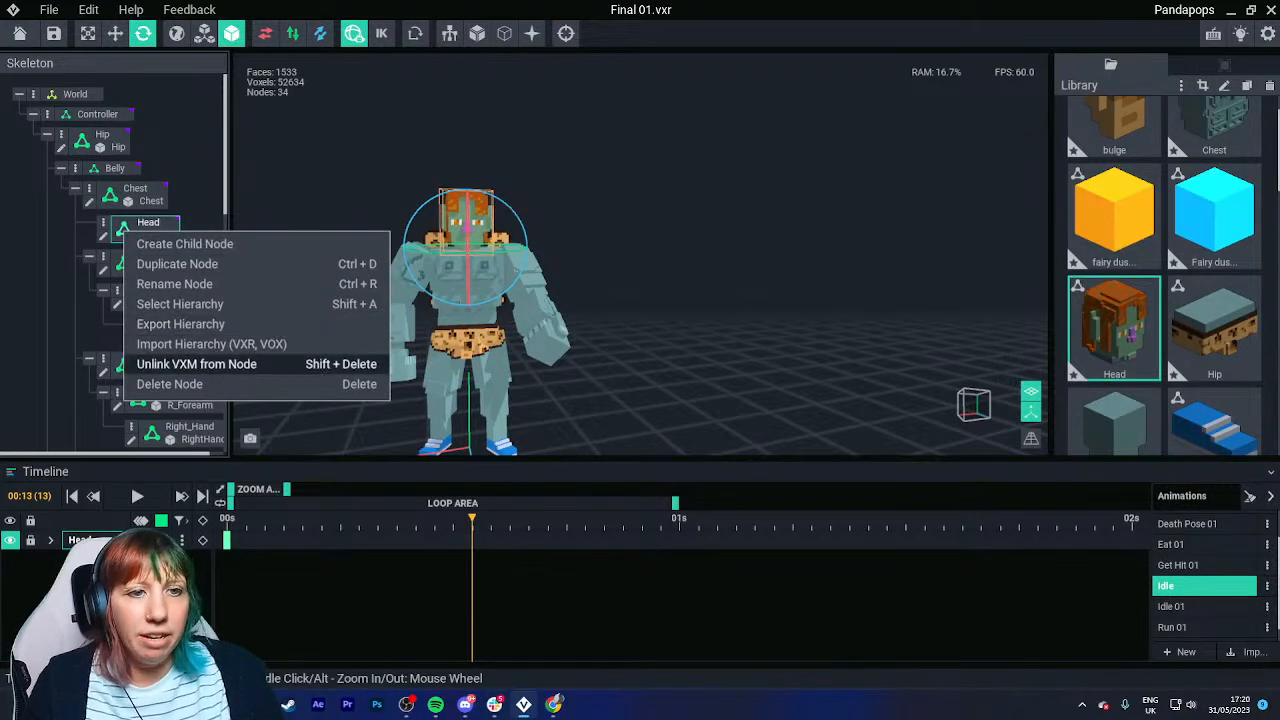
pyautogui.click(196, 364)
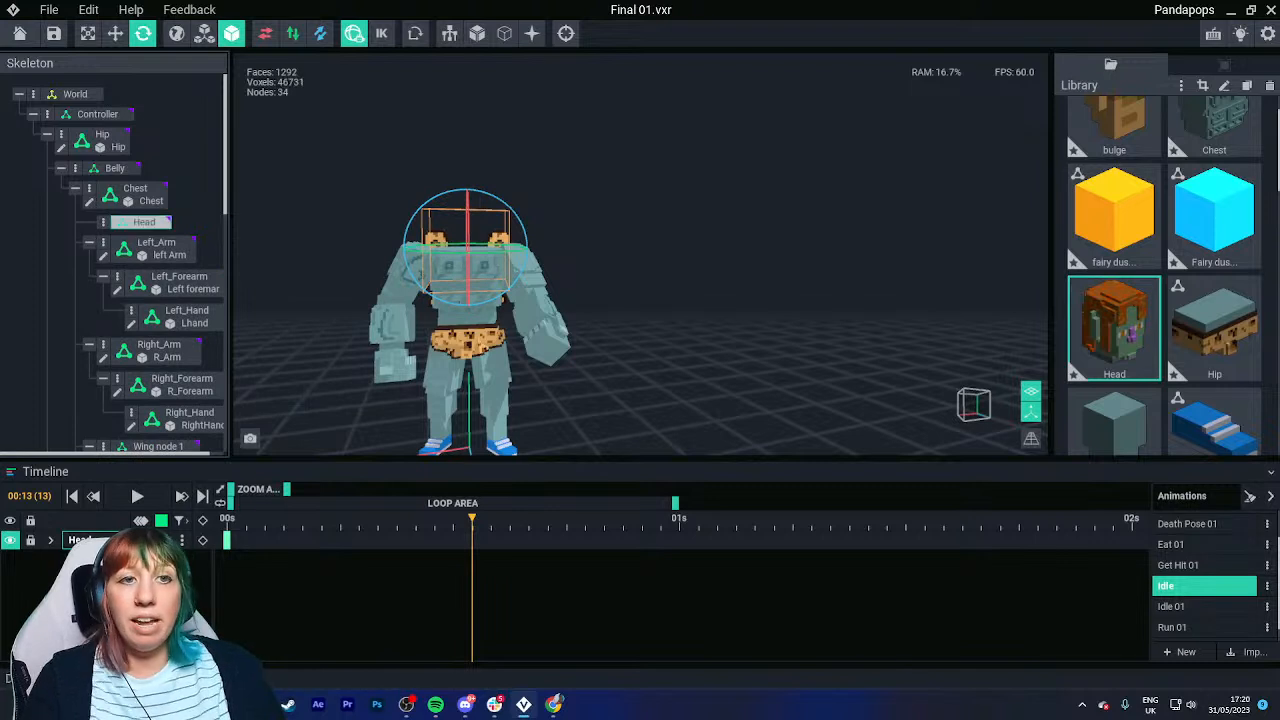
pyautogui.moveTo(1114, 330); pyautogui.dragTo(150, 224)
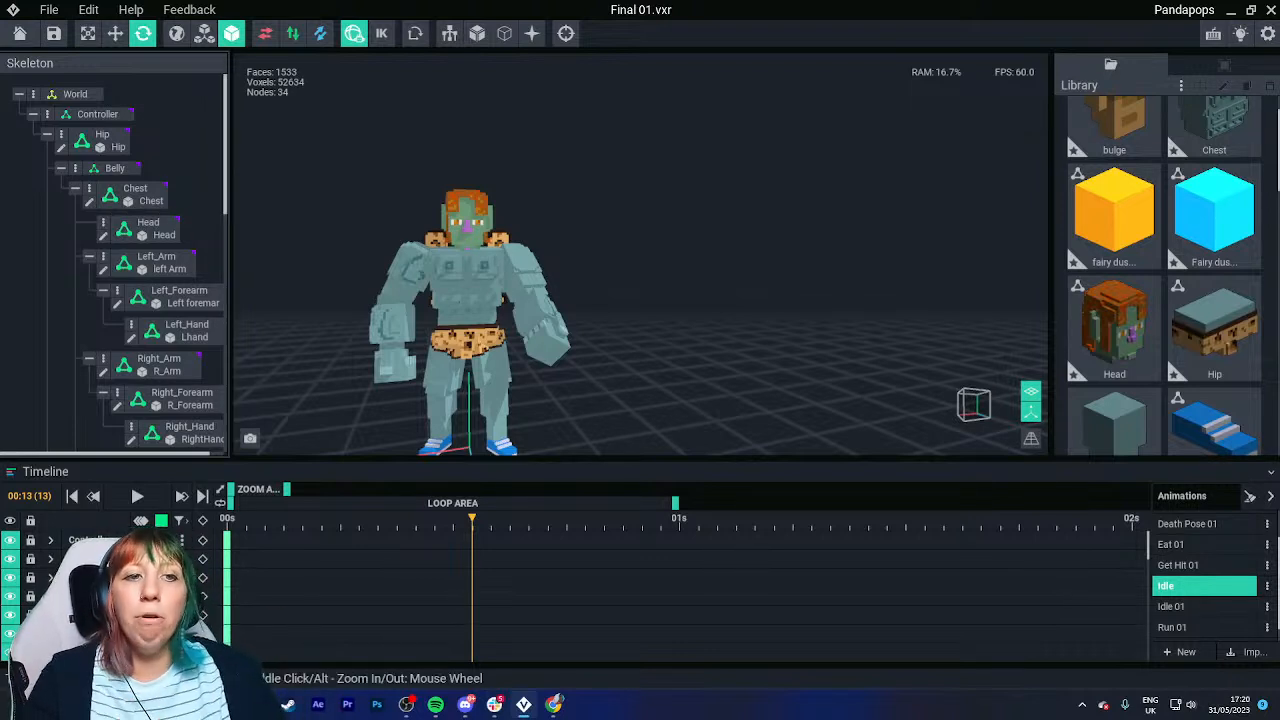
# Collapse the Left_Arm, Right_Arm, Wing node 1, wing node 2 and Chest branches of the skeleton.
pyautogui.click(89, 256)
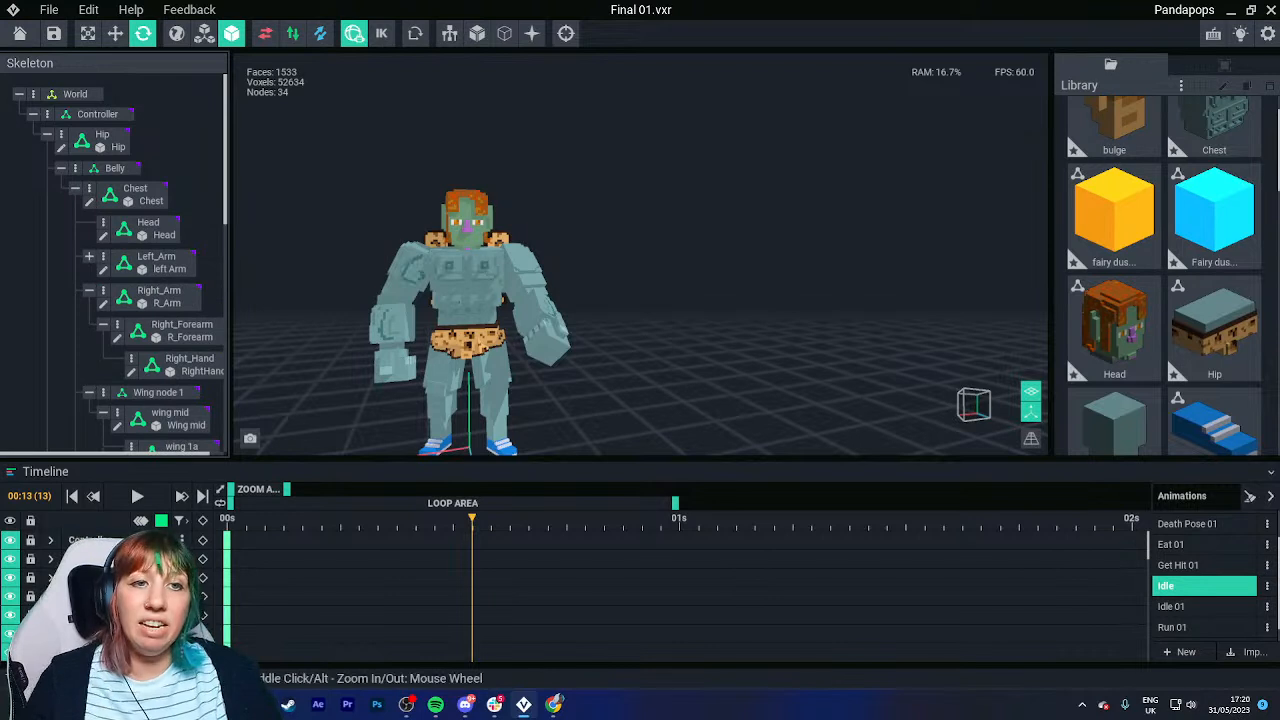
pyautogui.click(89, 290)
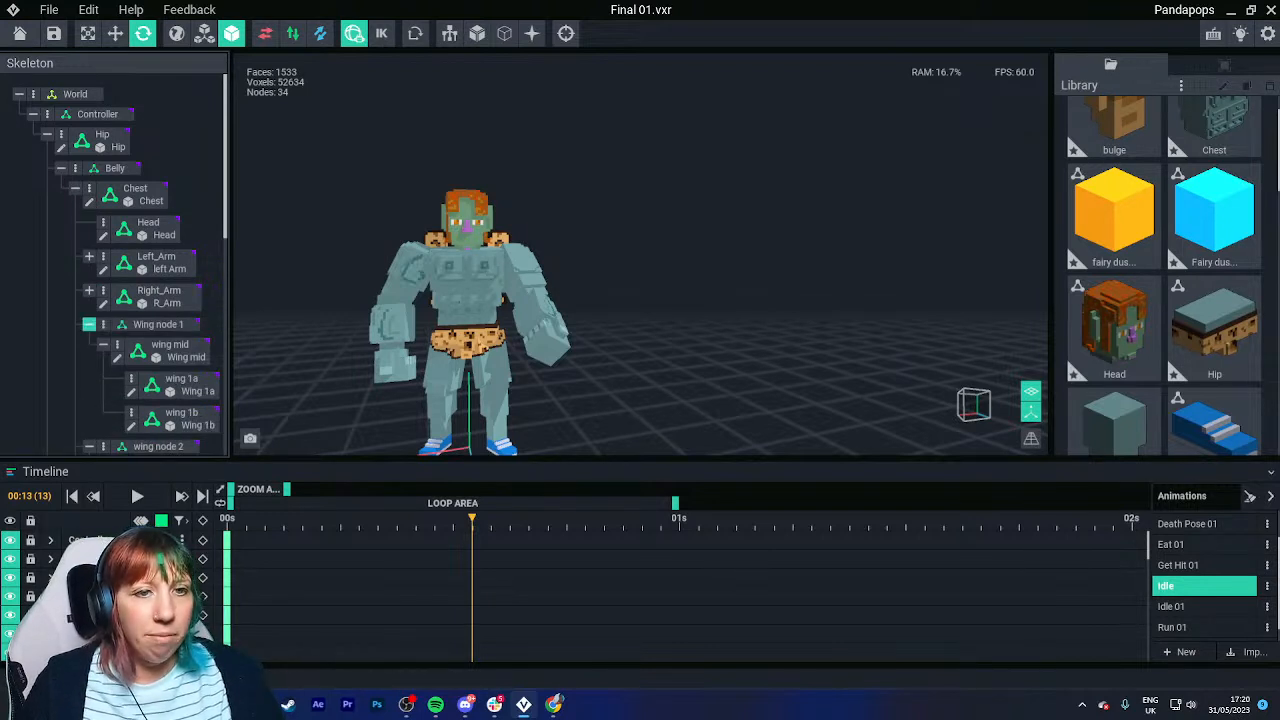
pyautogui.click(89, 324)
pyautogui.click(89, 344)
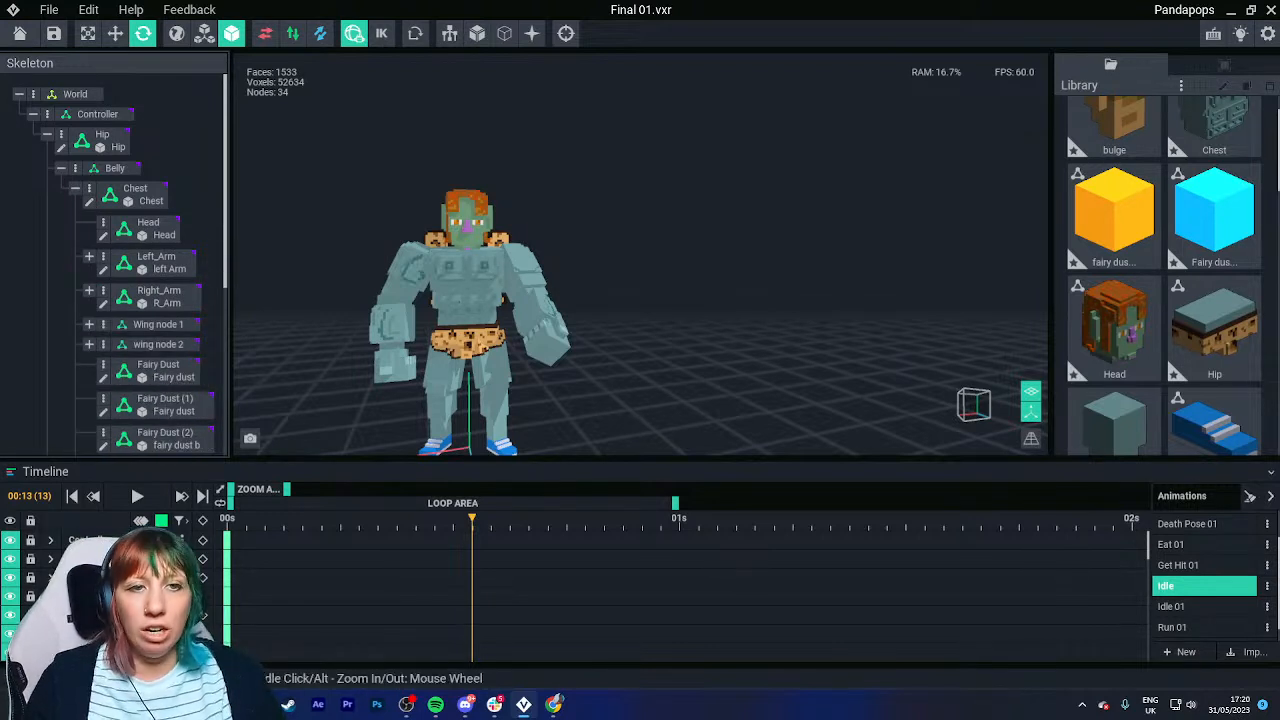
pyautogui.click(75, 188)
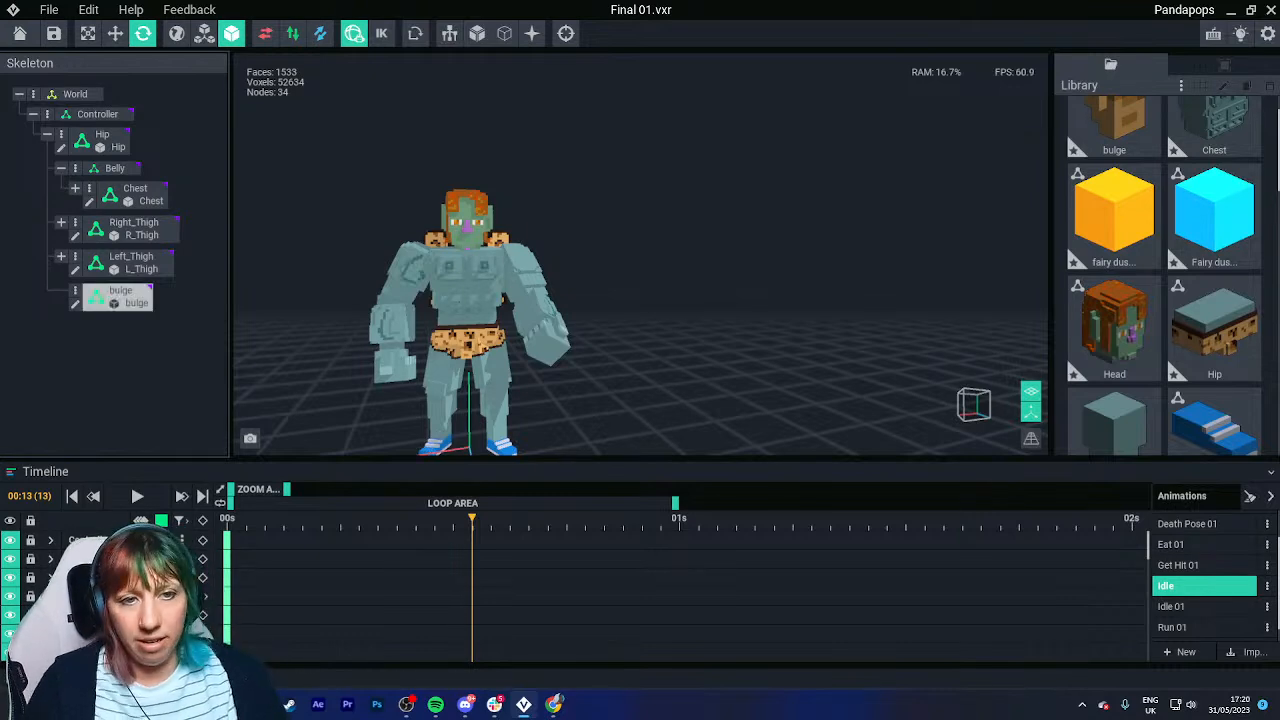
# Save the Final 01 character and return to the home screen.
pyautogui.click(54, 33)
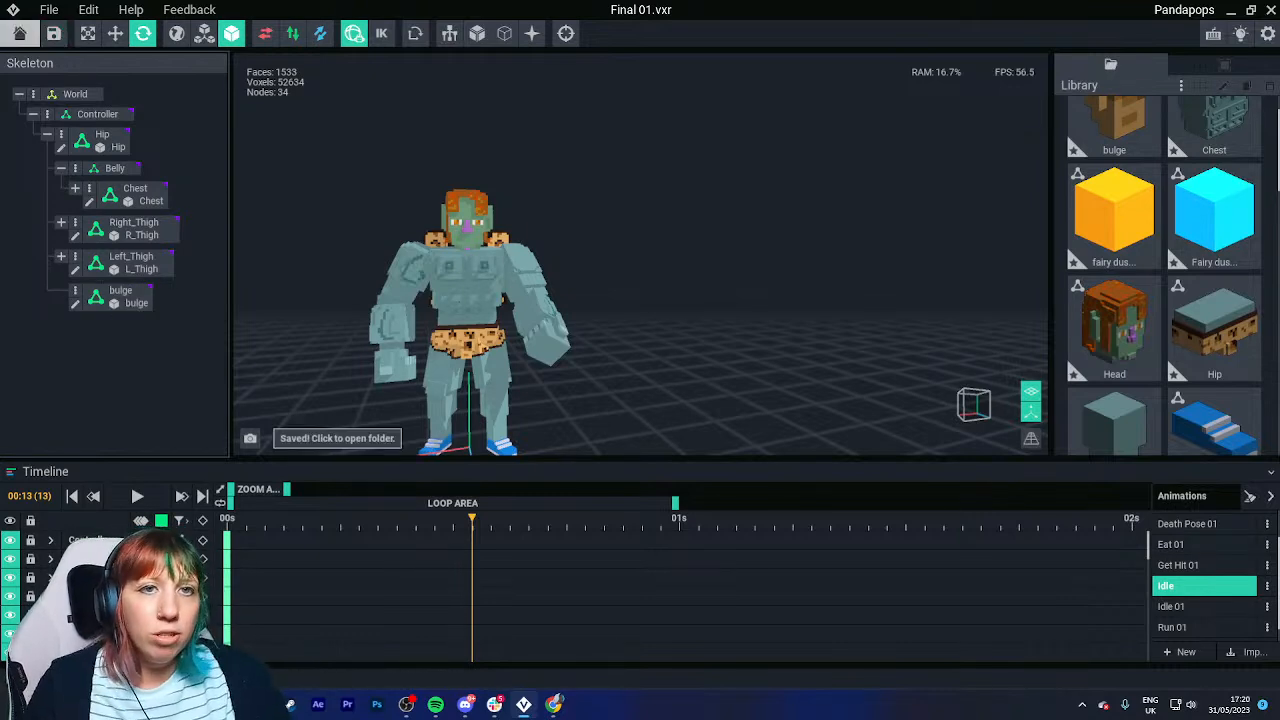
pyautogui.click(20, 33)
pyautogui.press('Return')
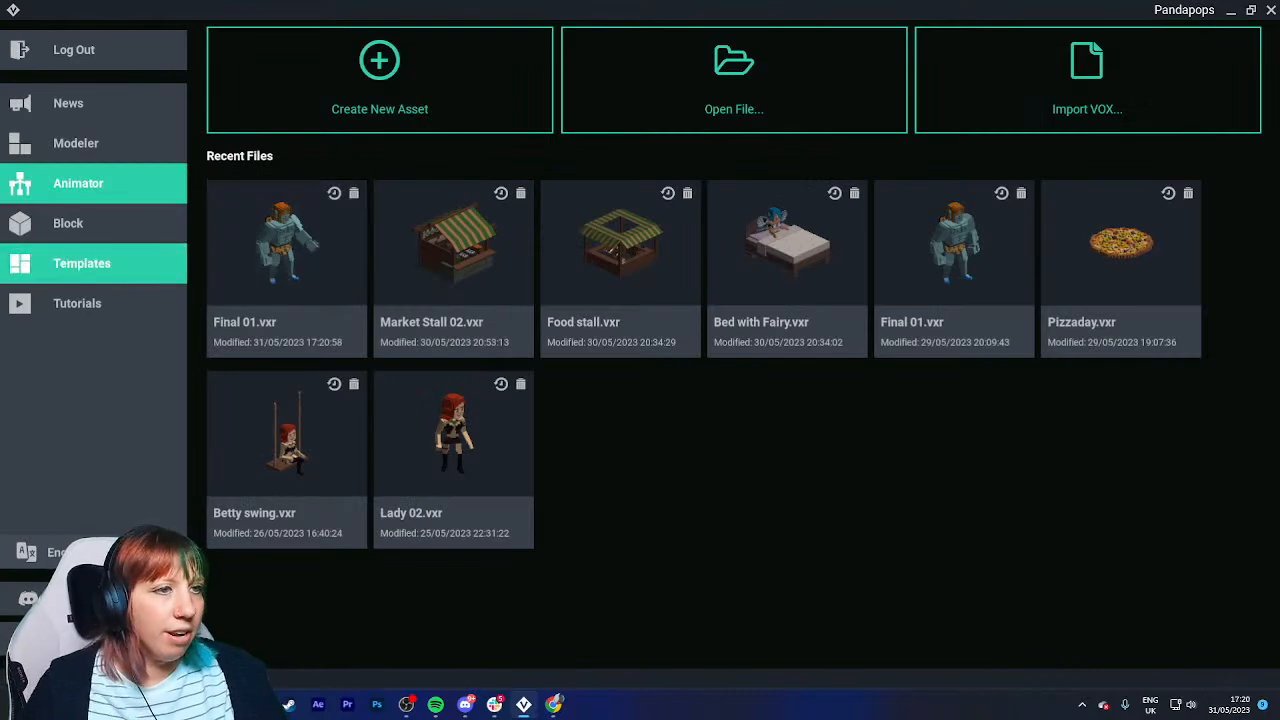
# Create a new asset from the Blades template, named SWORD 01, in VoxEdit's delete folder, and save it.
pyautogui.click(82, 263)
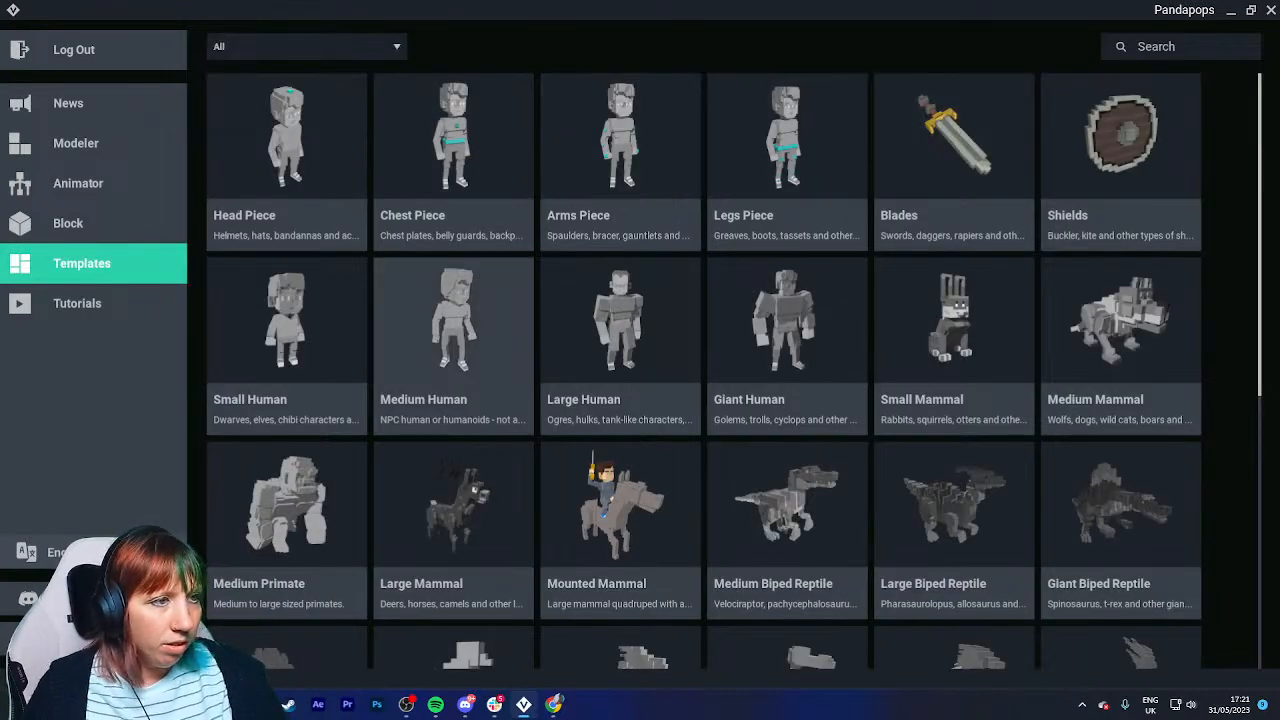
pyautogui.click(453, 320)
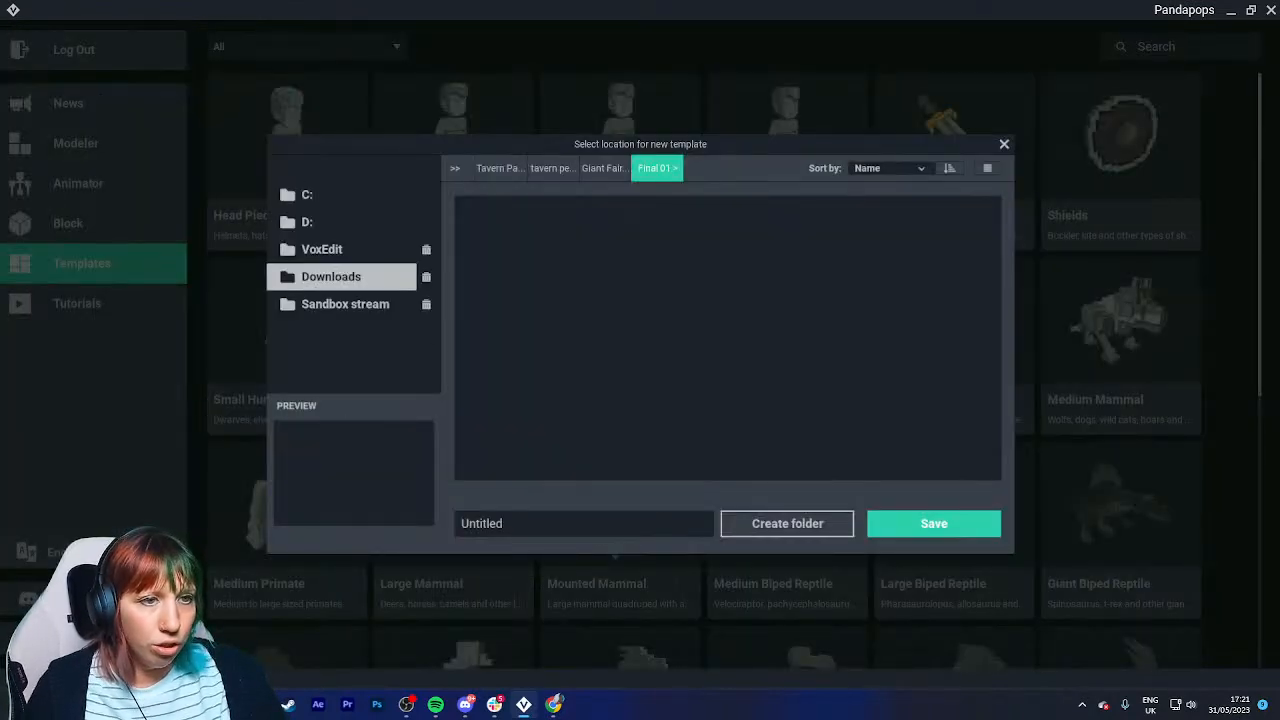
pyautogui.click(321, 249)
pyautogui.doubleClick(646, 352)
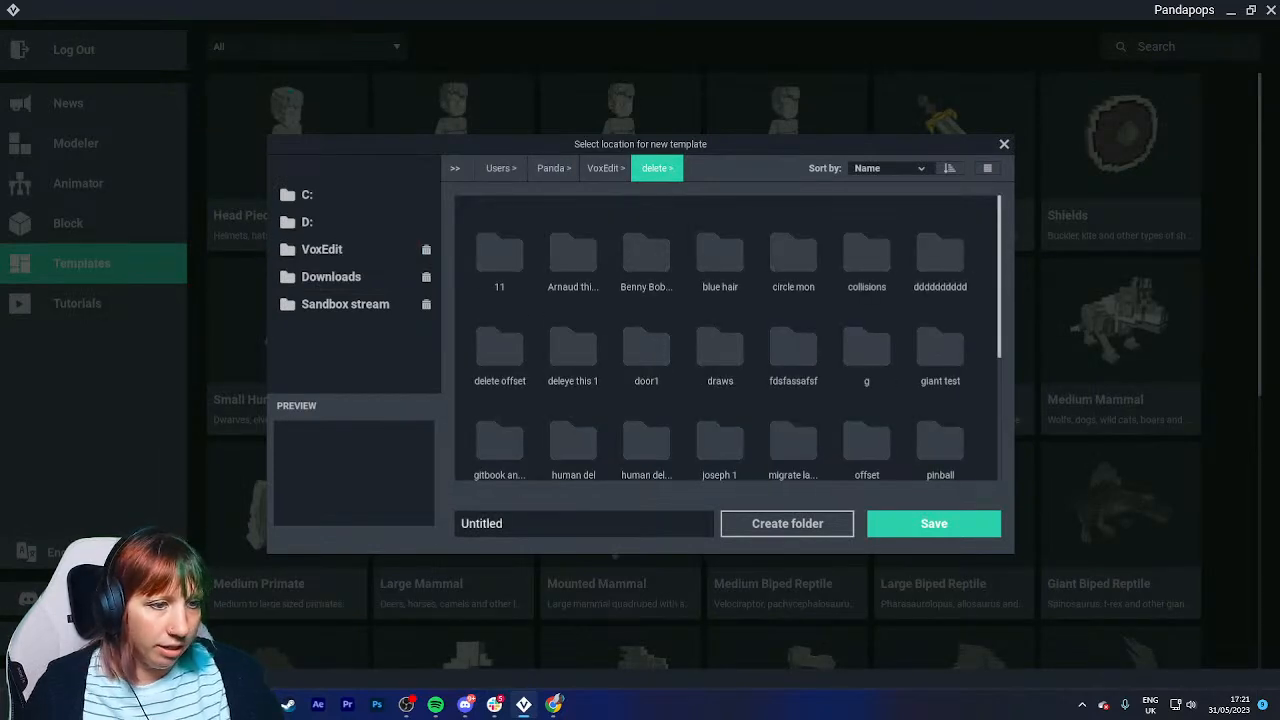
pyautogui.doubleClick(481, 523)
pyautogui.write('SWORD 01')
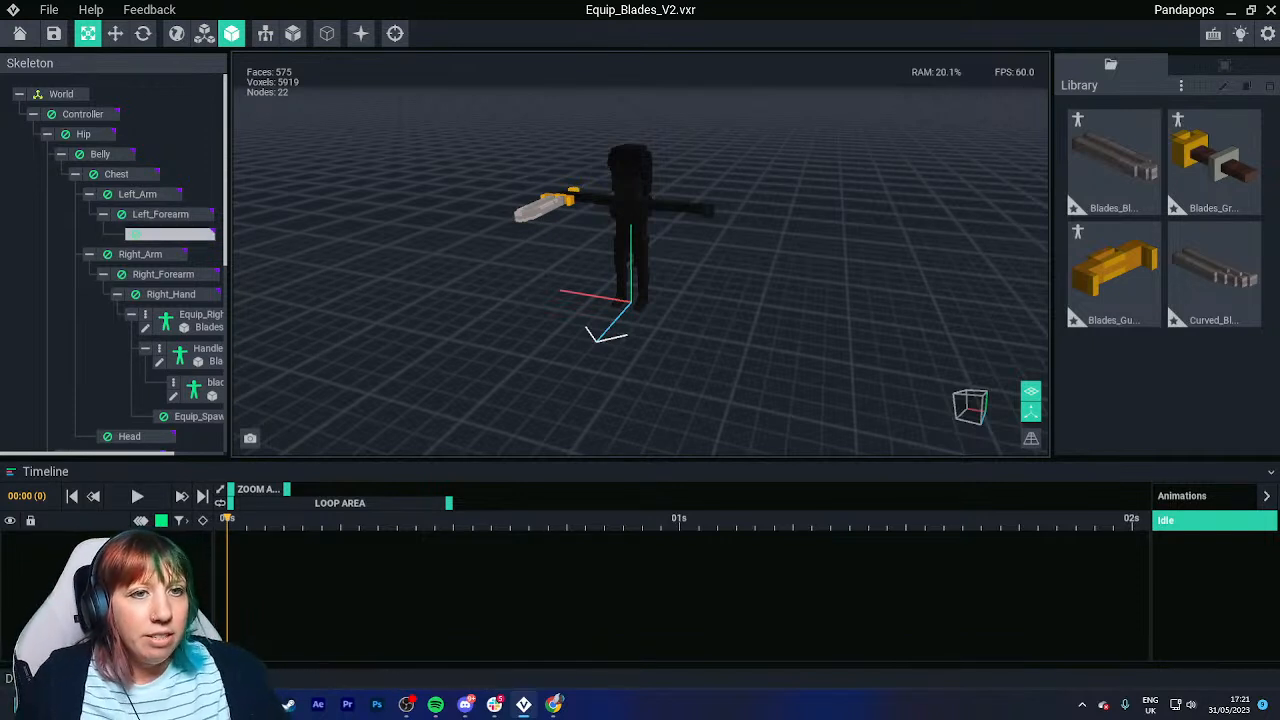
pyautogui.hotkey('ctrl', 's')
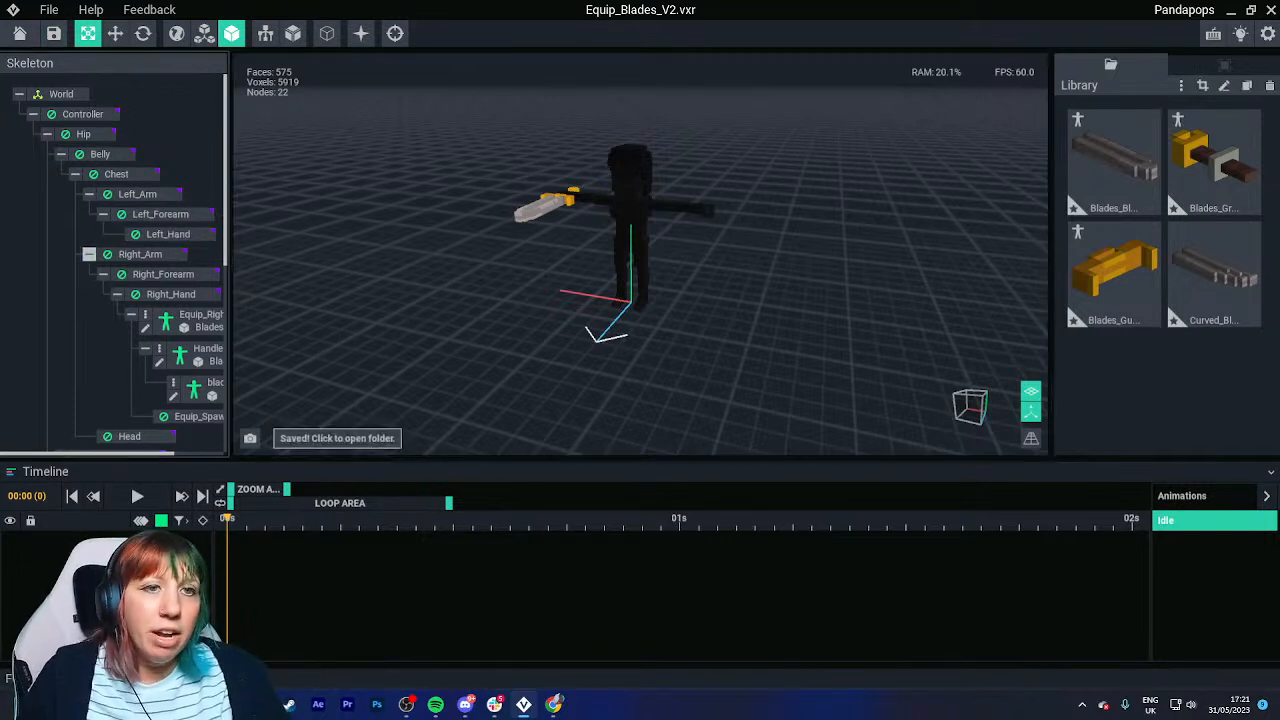
# Select the Equip_Right_Hand node, view the sword up close and examine which options the node offers.
pyautogui.click(188, 321)
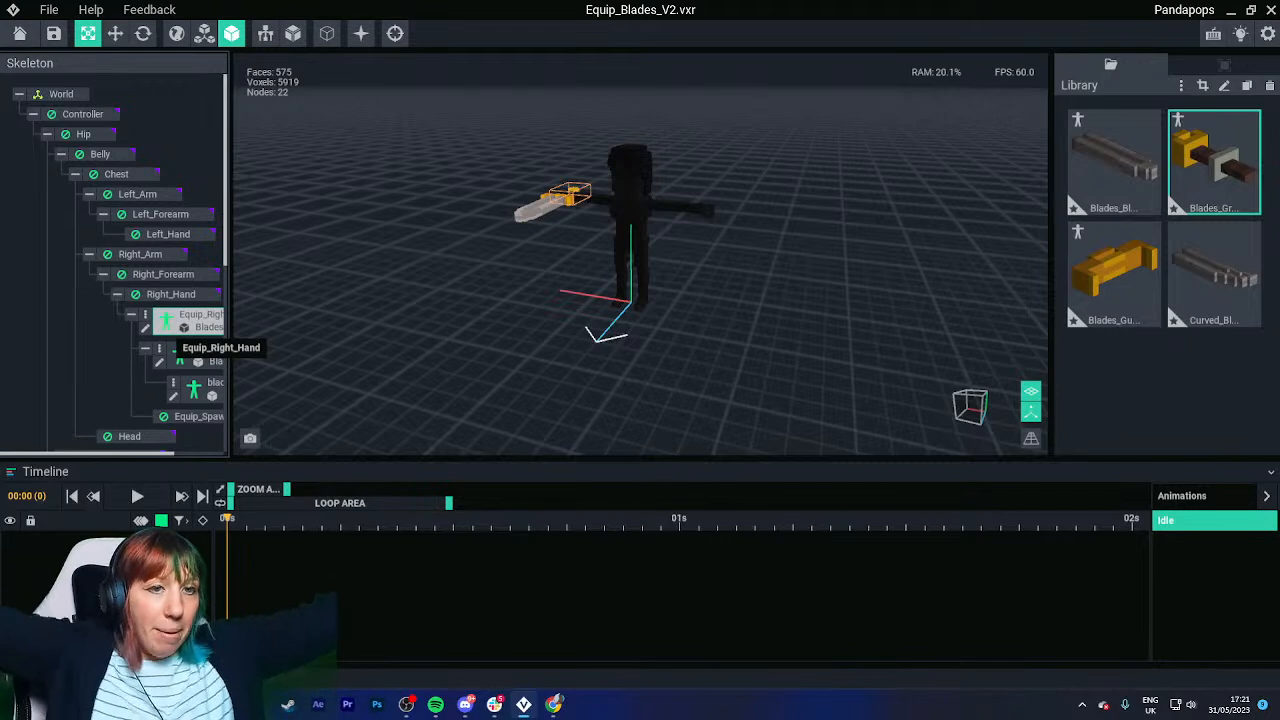
pyautogui.moveTo(500, 250); pyautogui.dragTo(620, 280, button='right')
pyautogui.scroll(3, 640, 253)
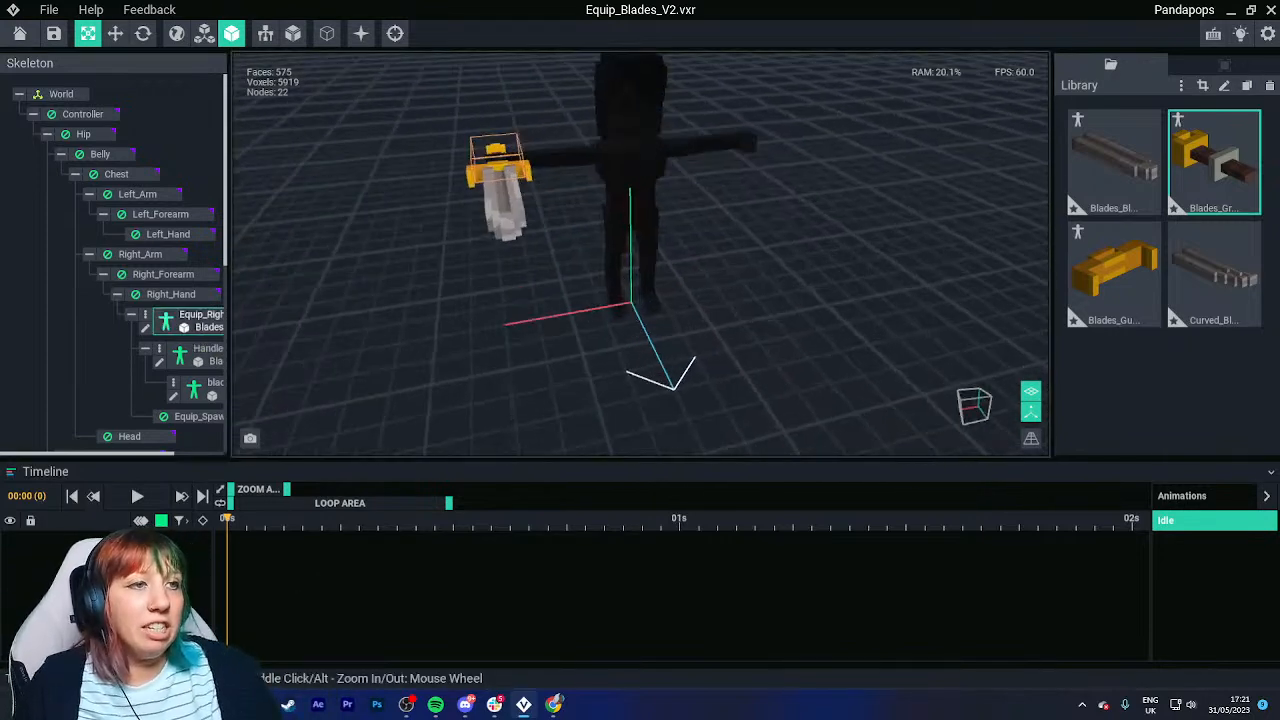
pyautogui.scroll(-1, 188, 330)
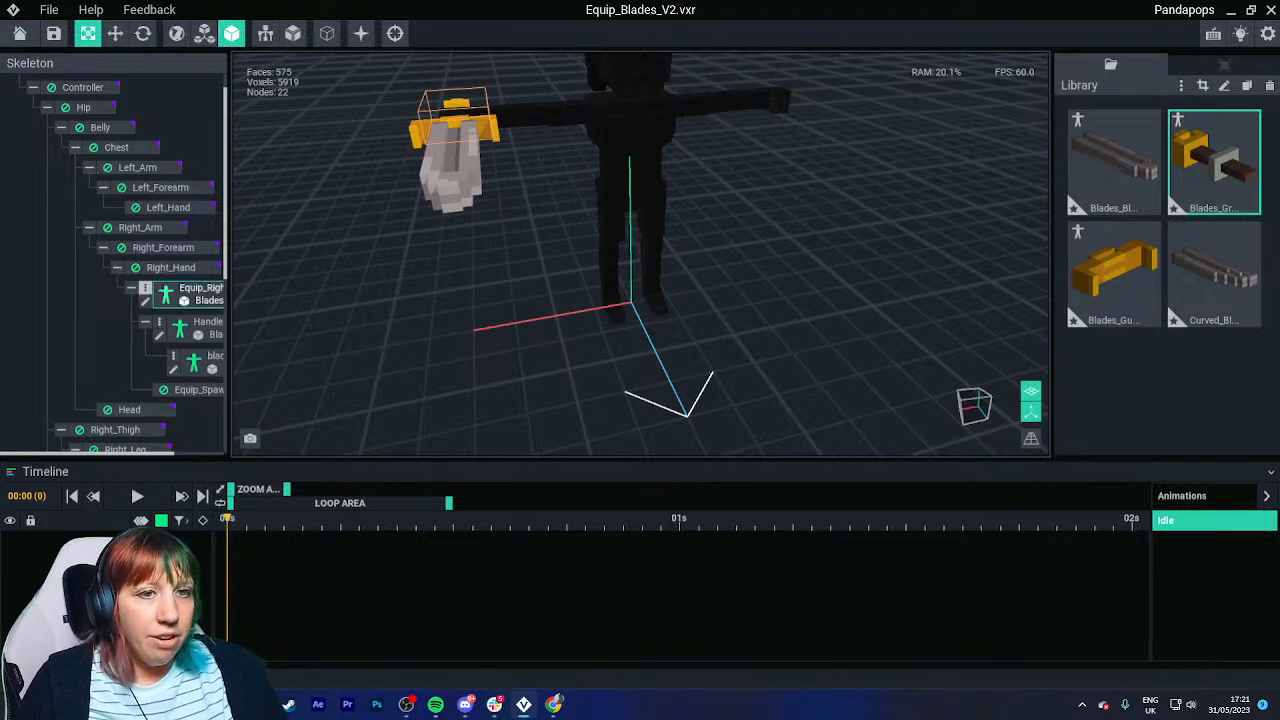
pyautogui.rightClick(150, 290)
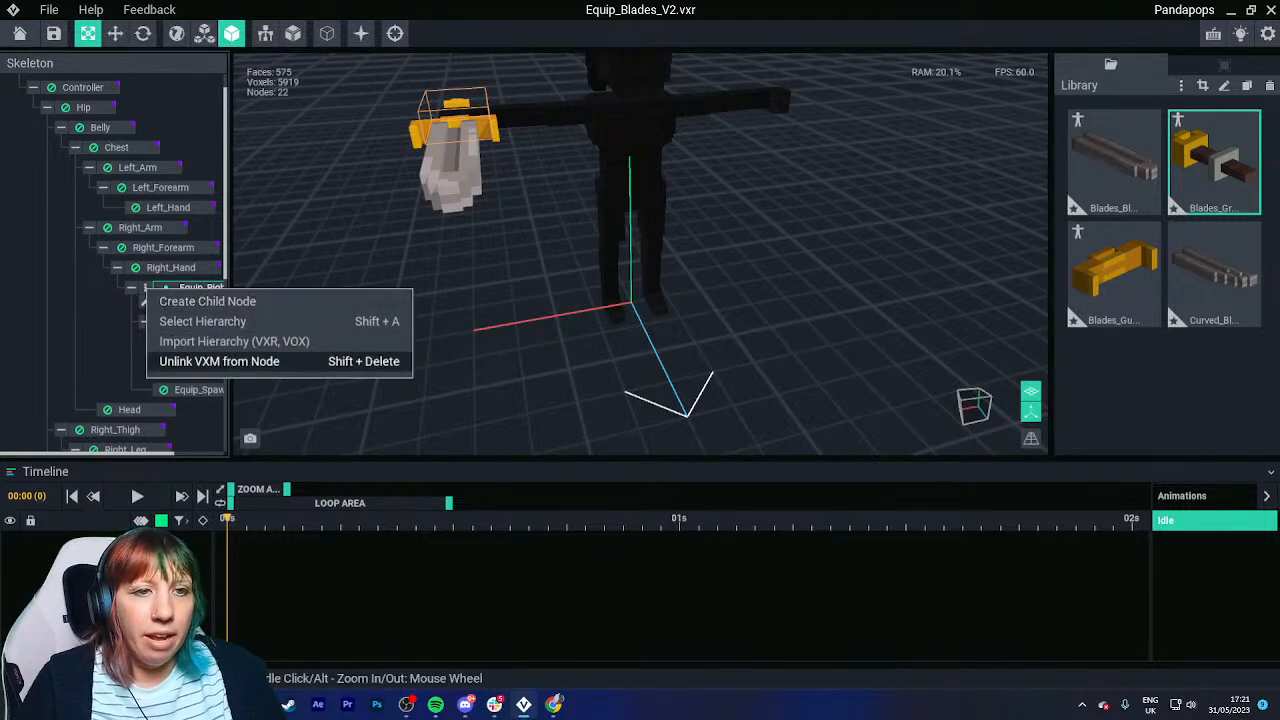
pyautogui.click(202, 321)
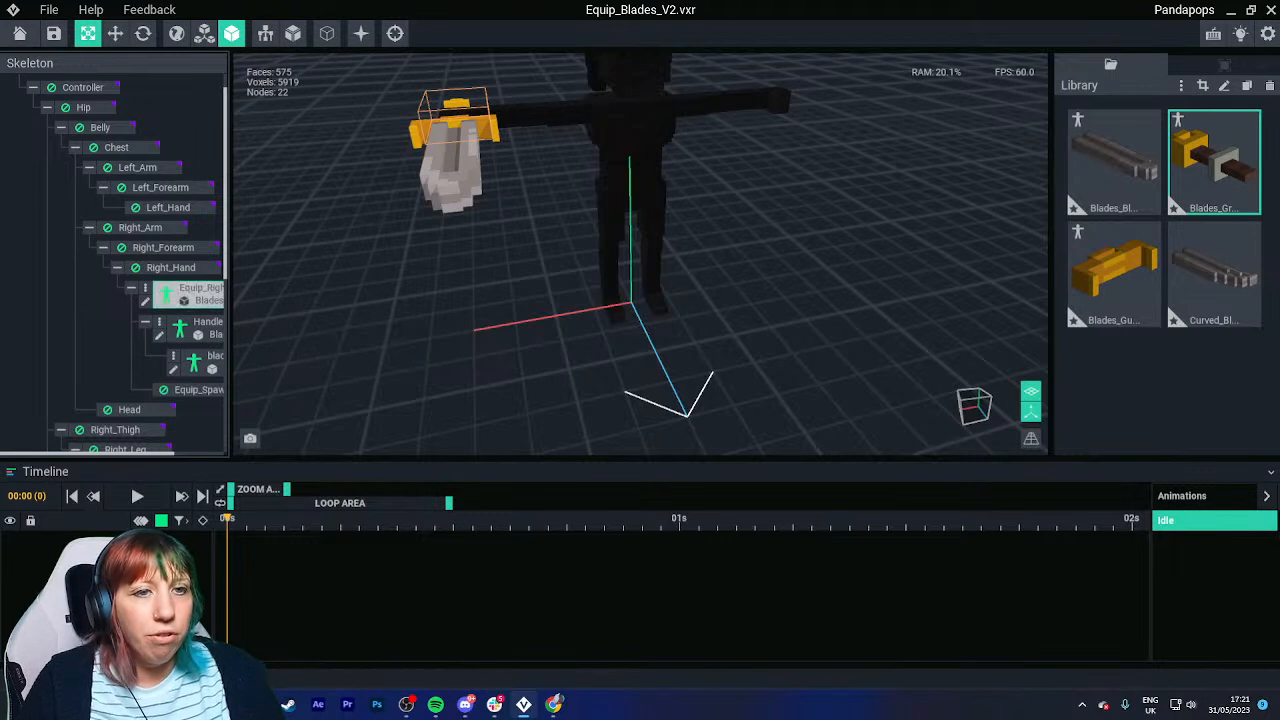
pyautogui.click(129, 409)
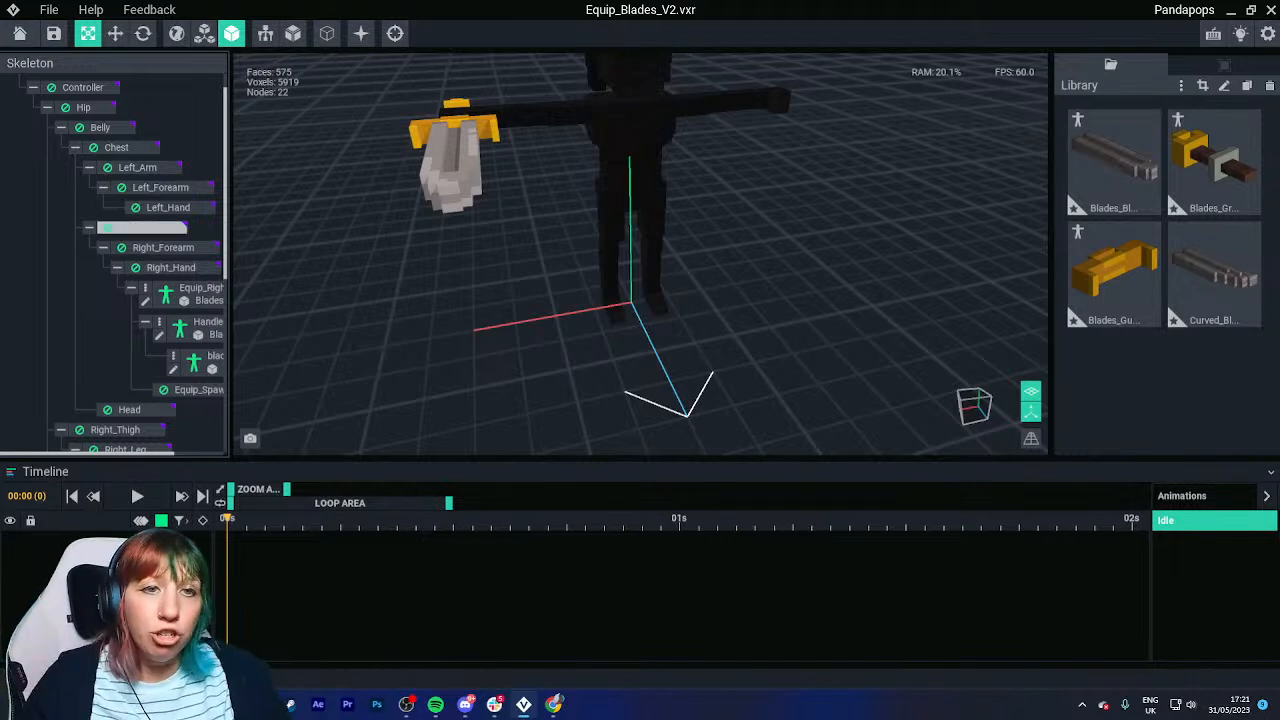
# Collapse the Right_Arm and Left_Forearm branches of the template's skeleton.
pyautogui.click(89, 227)
pyautogui.click(89, 227)
pyautogui.click(89, 227)
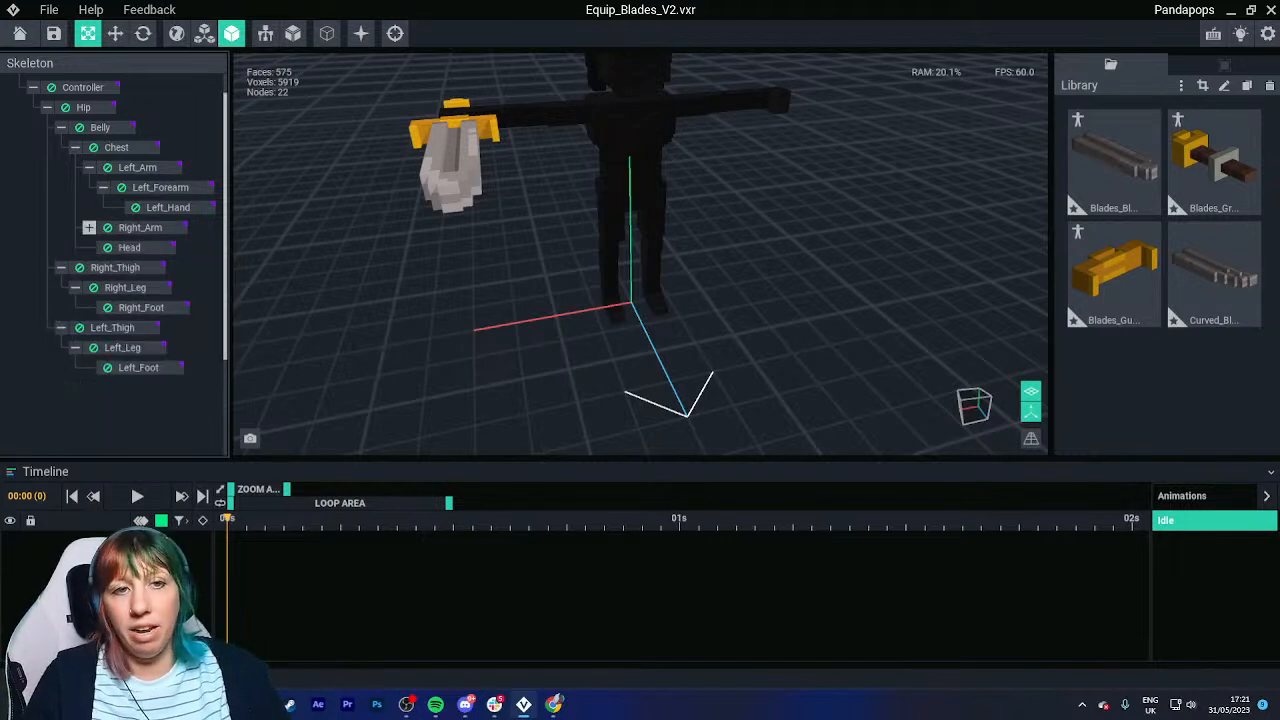
pyautogui.click(103, 187)
pyautogui.click(103, 187)
pyautogui.click(103, 187)
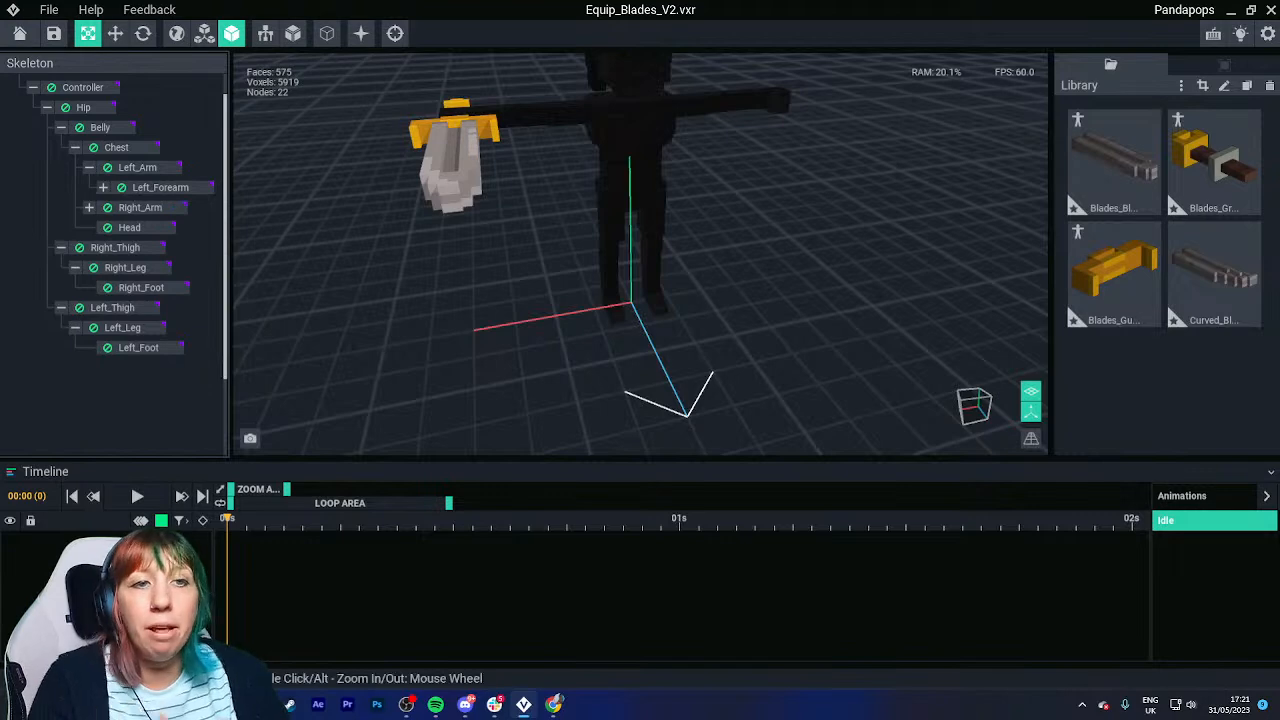
# Expand the Right_Arm branch and select the Equip_Right_Hand node to examine the sword from above.
pyautogui.click(89, 207)
pyautogui.click(192, 272)
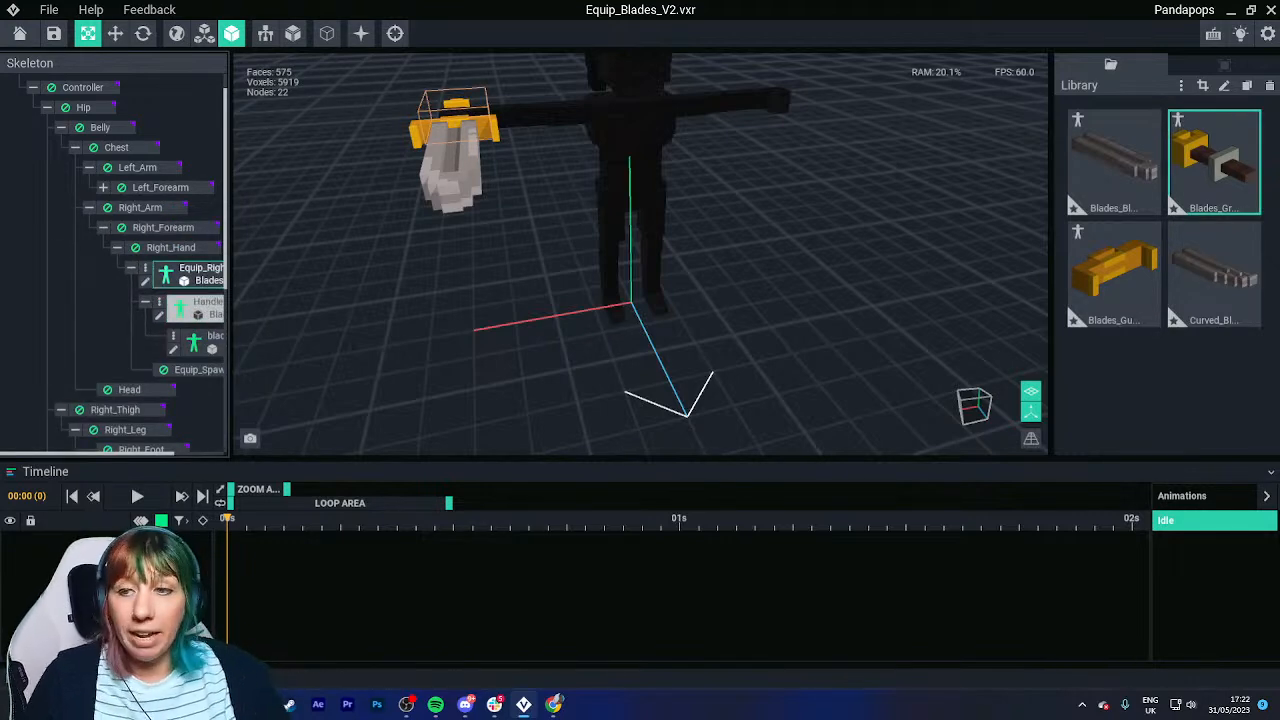
pyautogui.moveTo(400, 300); pyautogui.dragTo(380, 335, button='right')
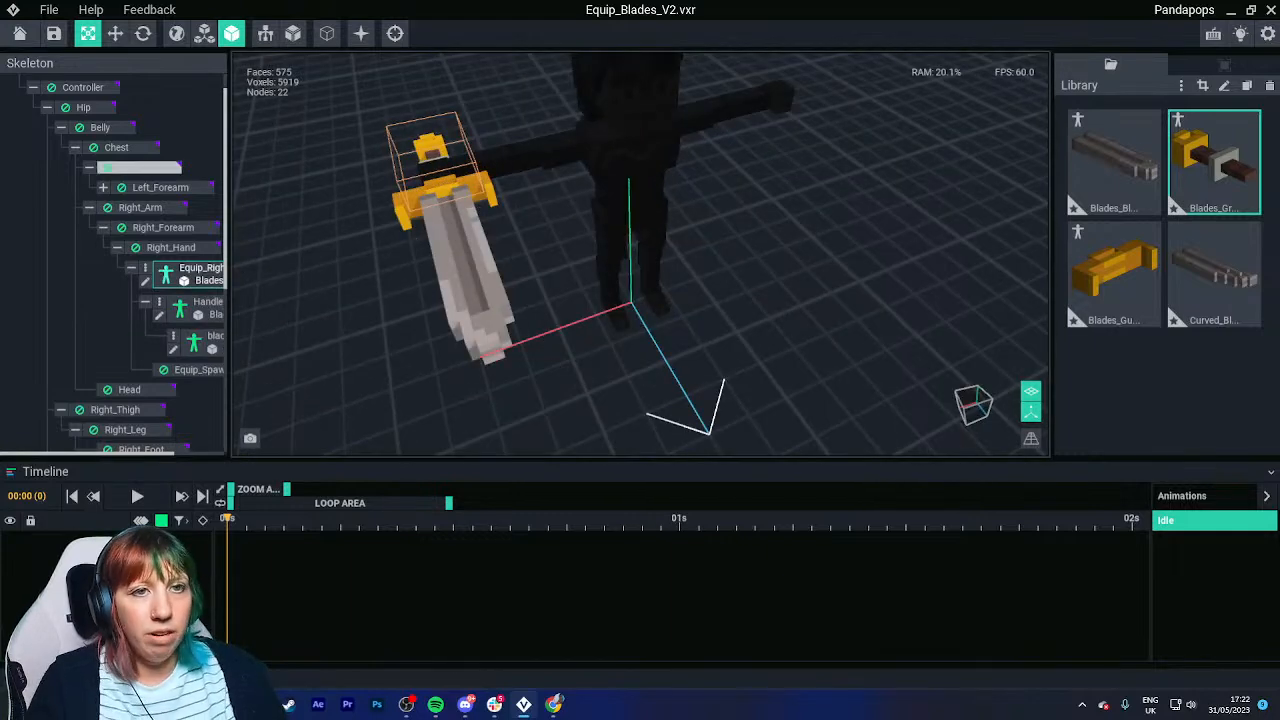
pyautogui.click(160, 190)
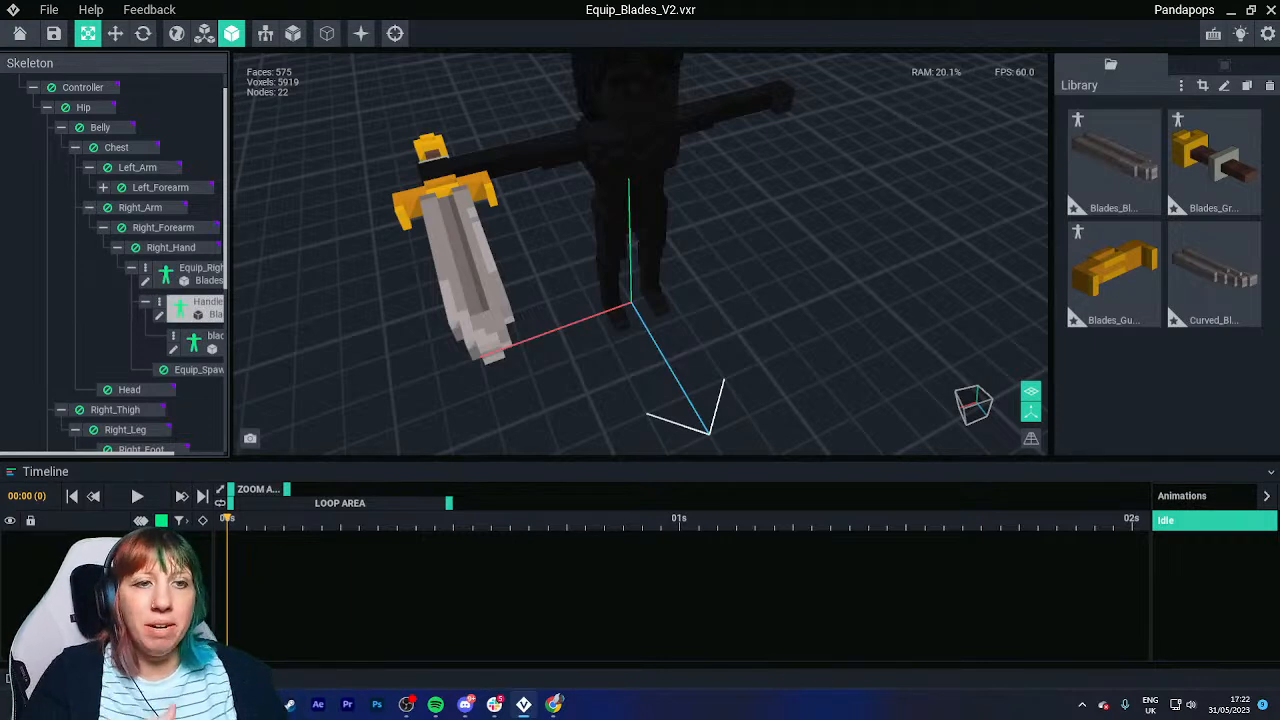
# Save and close the blades asset and open the Final 01 character.
pyautogui.click(19, 33)
pyautogui.click(500, 256)
pyautogui.click(453, 255)
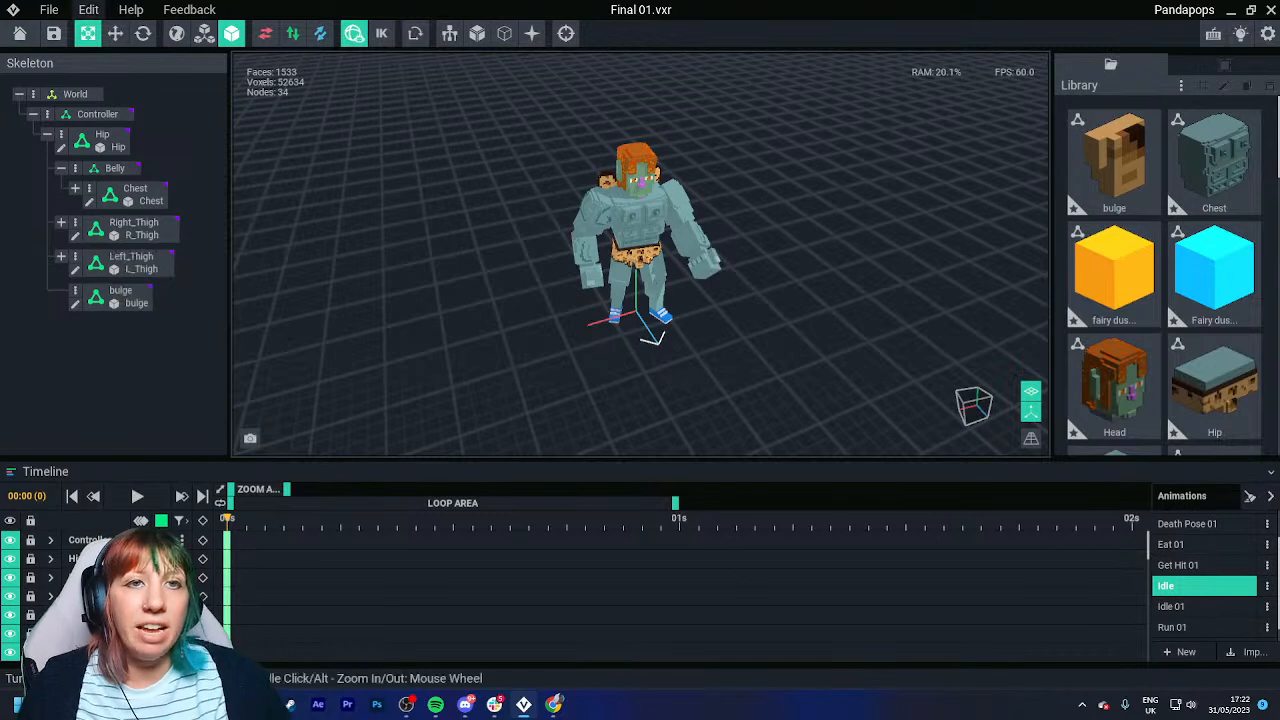
# Save and close Final 01, then reopen Equip_Blades_V2.vxr with its Left_Forearm branch expanded.
pyautogui.click(19, 33)
pyautogui.click(500, 256)
pyautogui.click(500, 256)
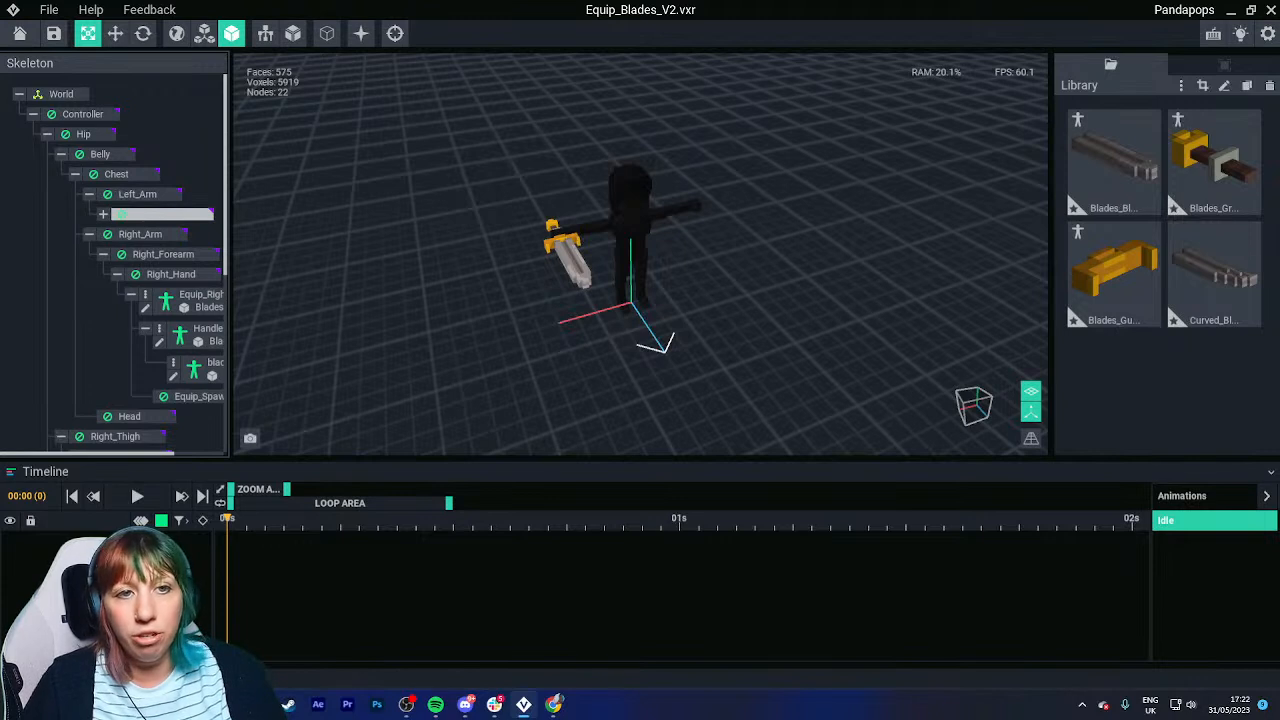
pyautogui.click(103, 214)
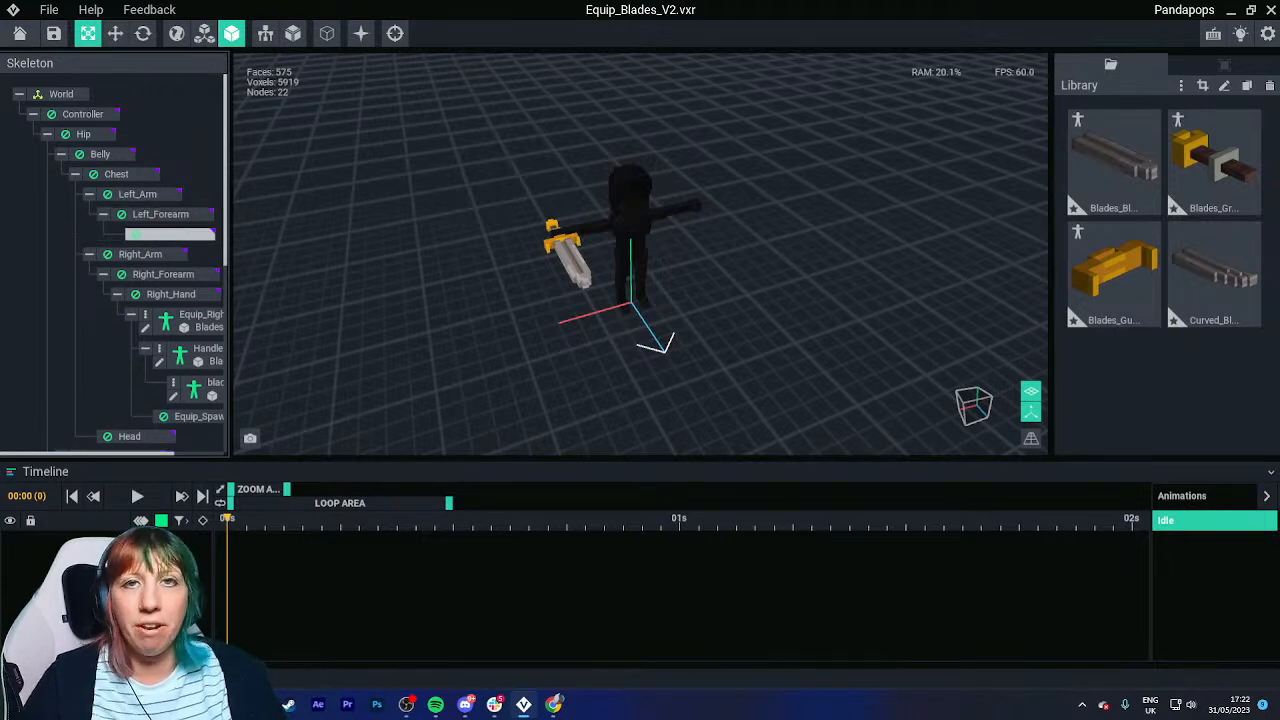
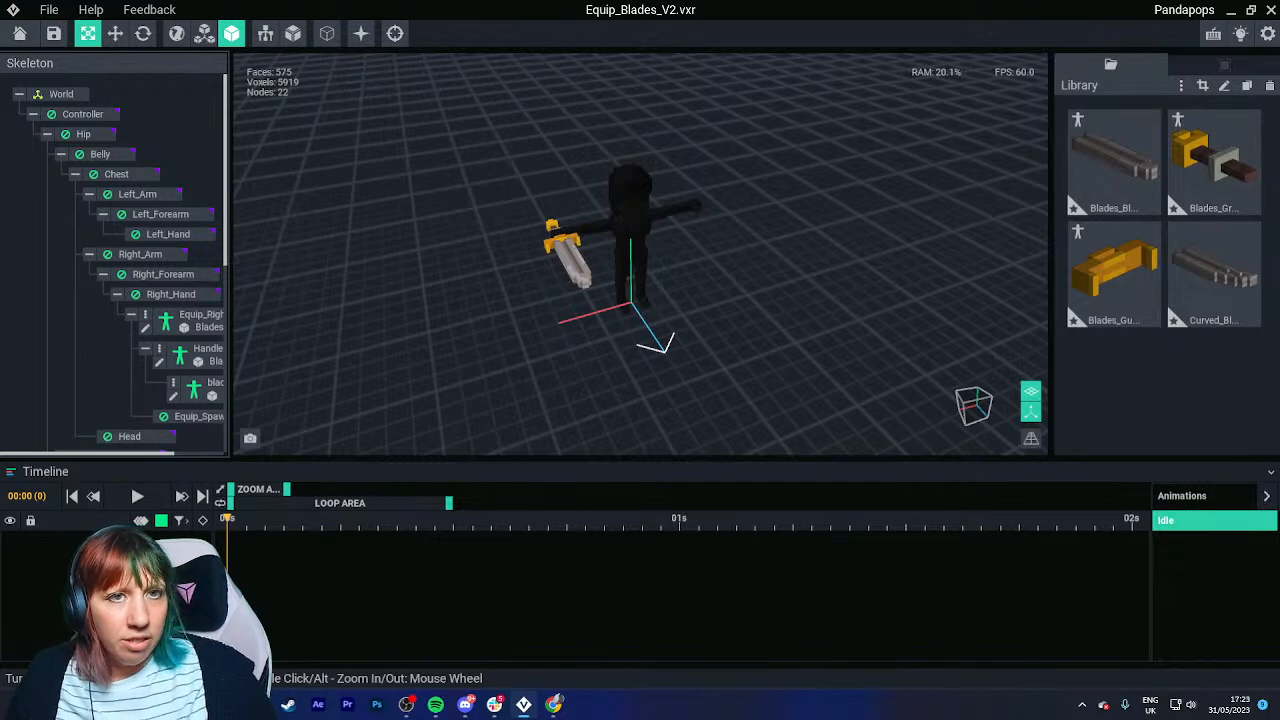
# Save and close Equip_Blades_V2.vxr, then reopen Final 01 and view the character from the front.
pyautogui.click(19, 33)
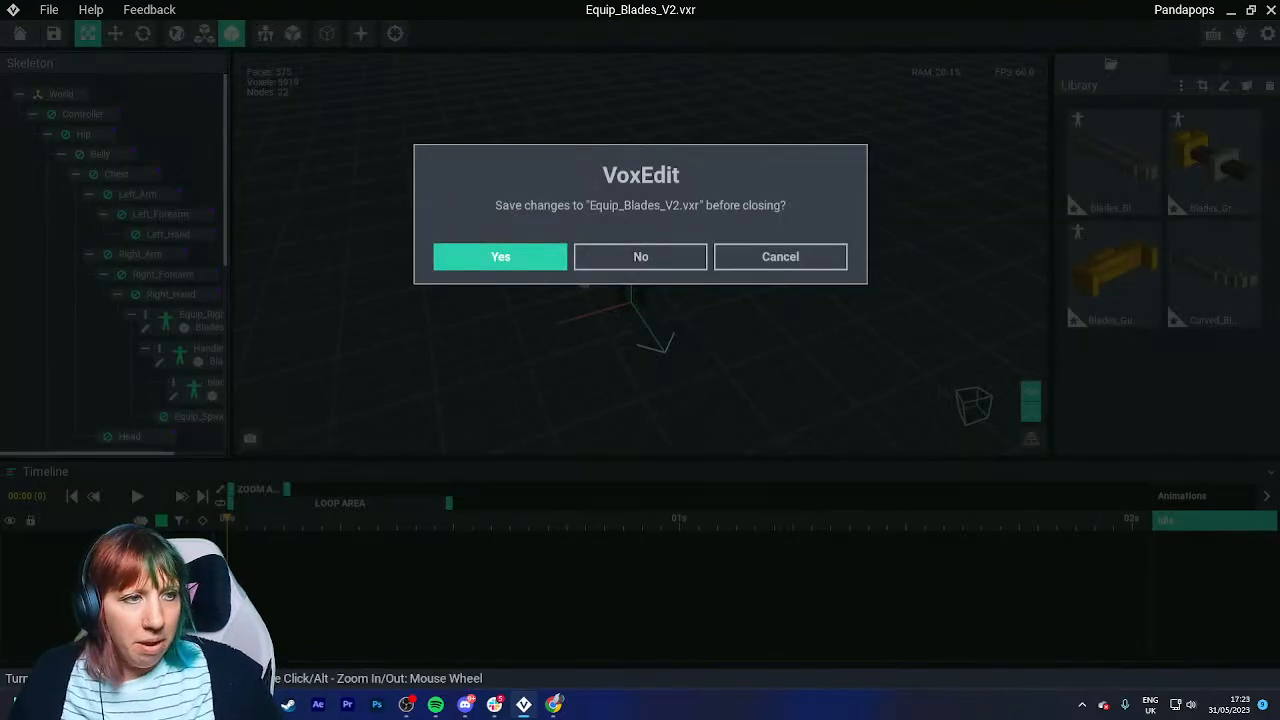
pyautogui.click(500, 256)
pyautogui.click(453, 242)
pyautogui.moveTo(634, 309); pyautogui.dragTo(576, 300, button='right')
pyautogui.moveTo(634, 309); pyautogui.dragTo(586, 309, button='middle')
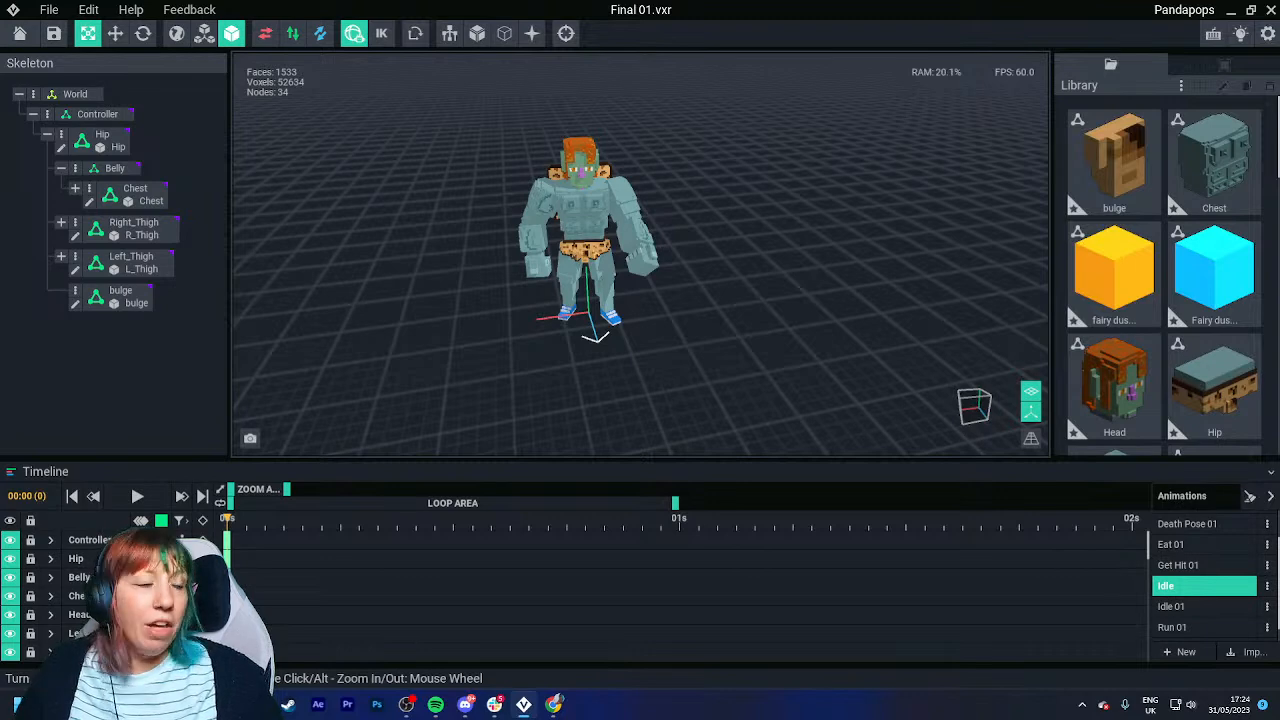
pyautogui.moveTo(586, 309); pyautogui.dragTo(590, 278, button='right')
# Save the changes to Final 01 and return to the home screen.
pyautogui.click(19, 33)
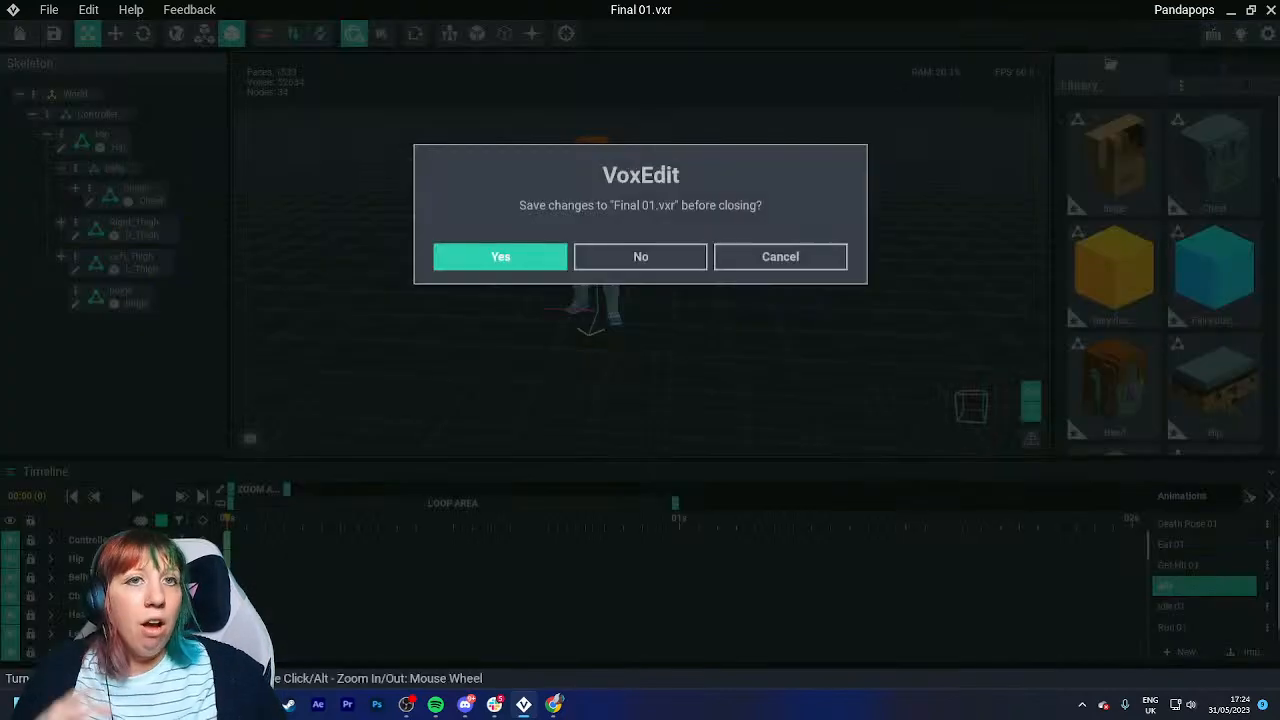
pyautogui.click(500, 254)
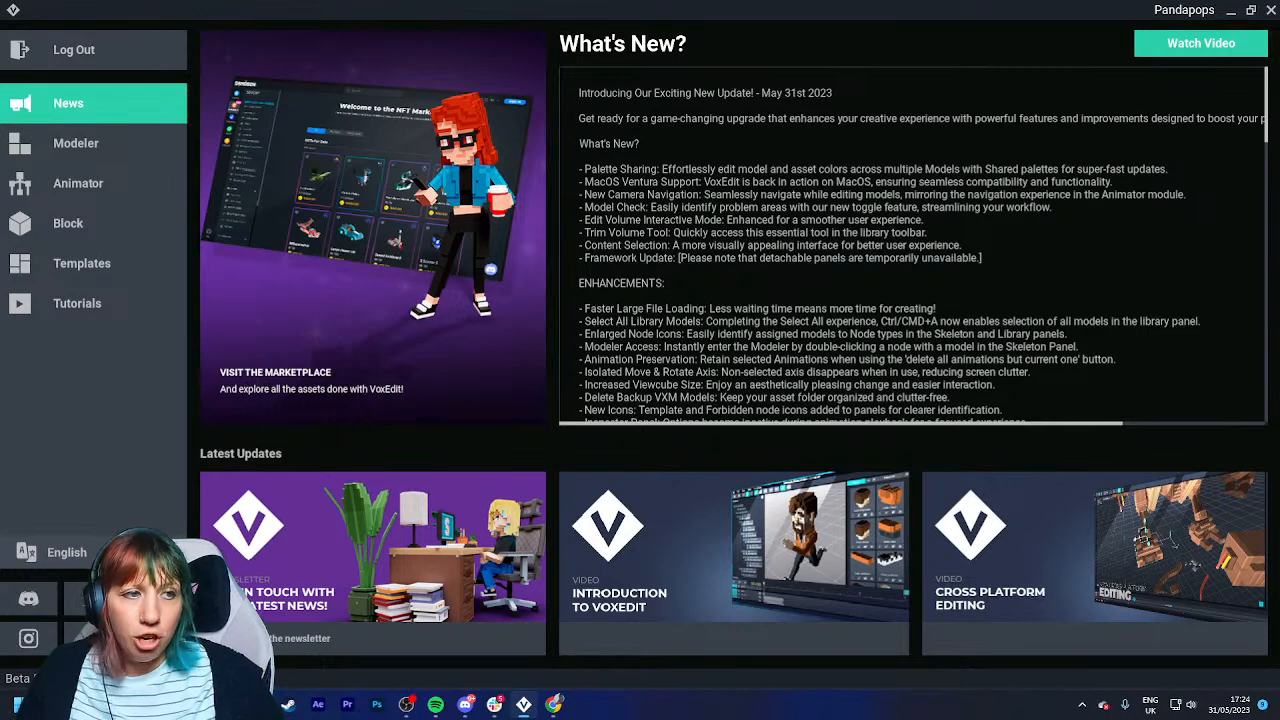
# Look over the release notes, then reopen Final 01 and open, save and close its R_Thigh model.
pyautogui.scroll(-5, 913, 244)
pyautogui.scroll(2, 913, 244)
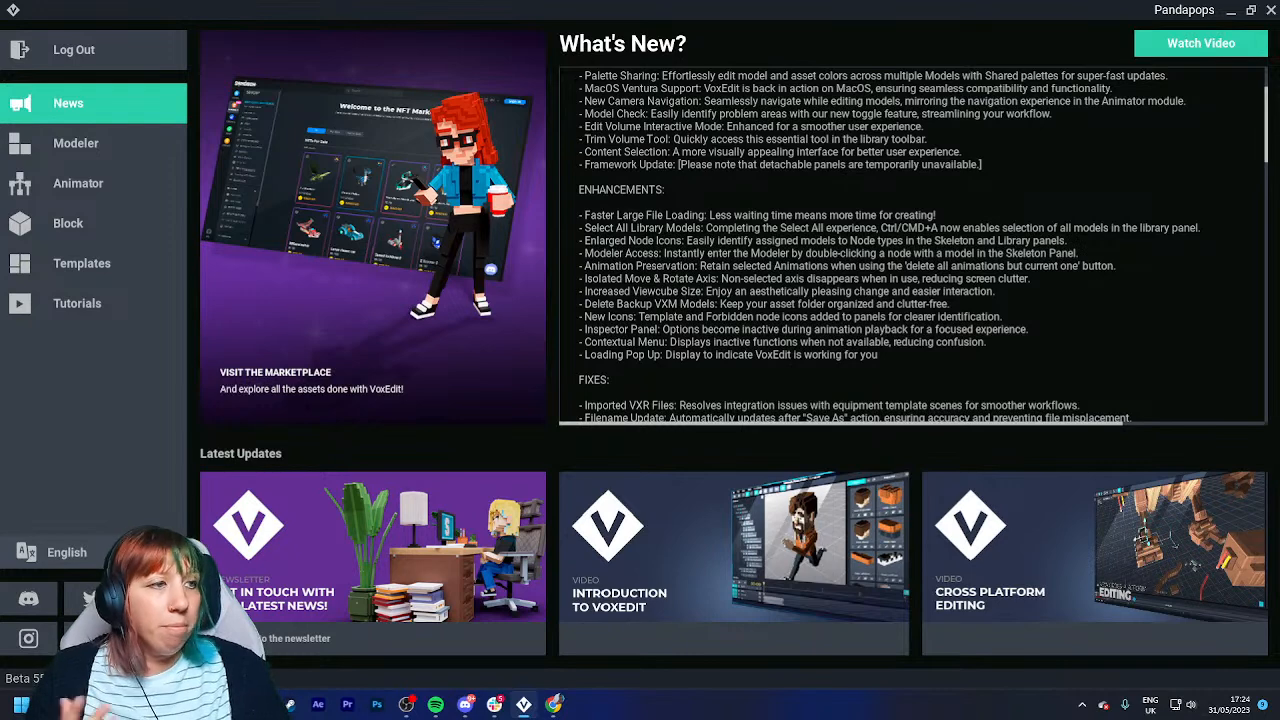
pyautogui.click(78, 183)
pyautogui.doubleClick(286, 290)
pyautogui.doubleClick(134, 228)
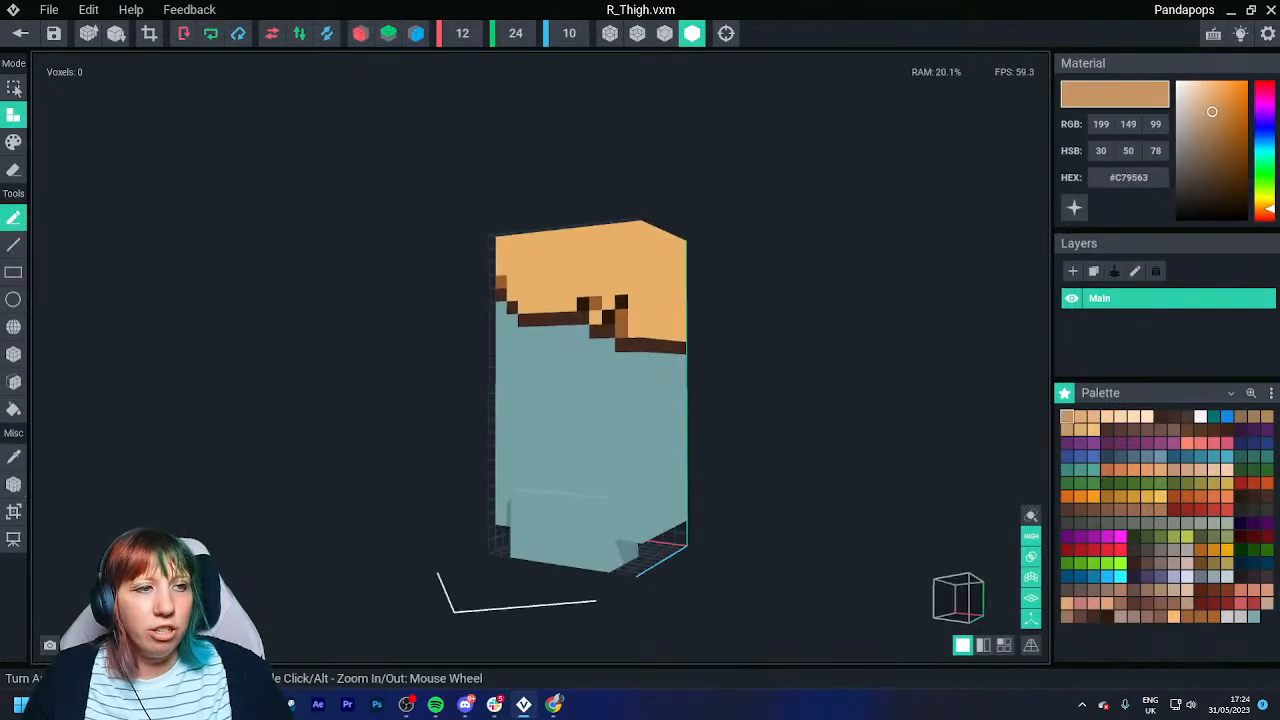
pyautogui.click(20, 33)
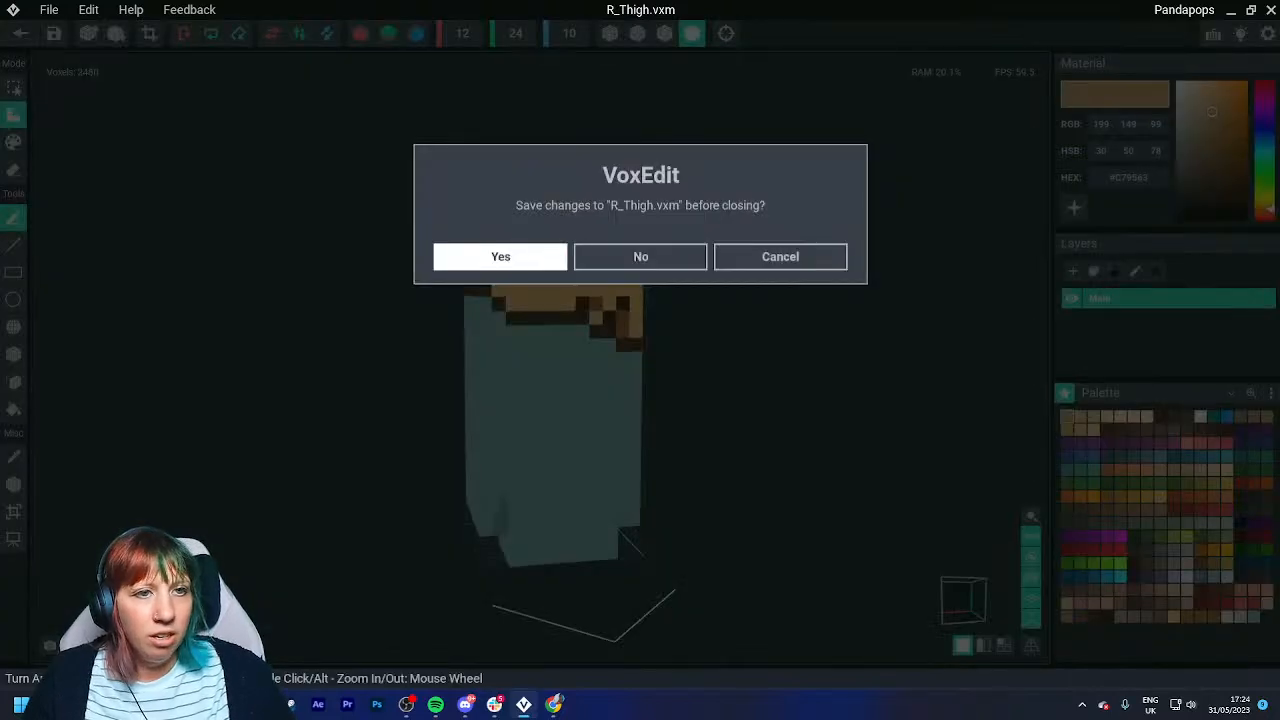
pyautogui.press('Return')
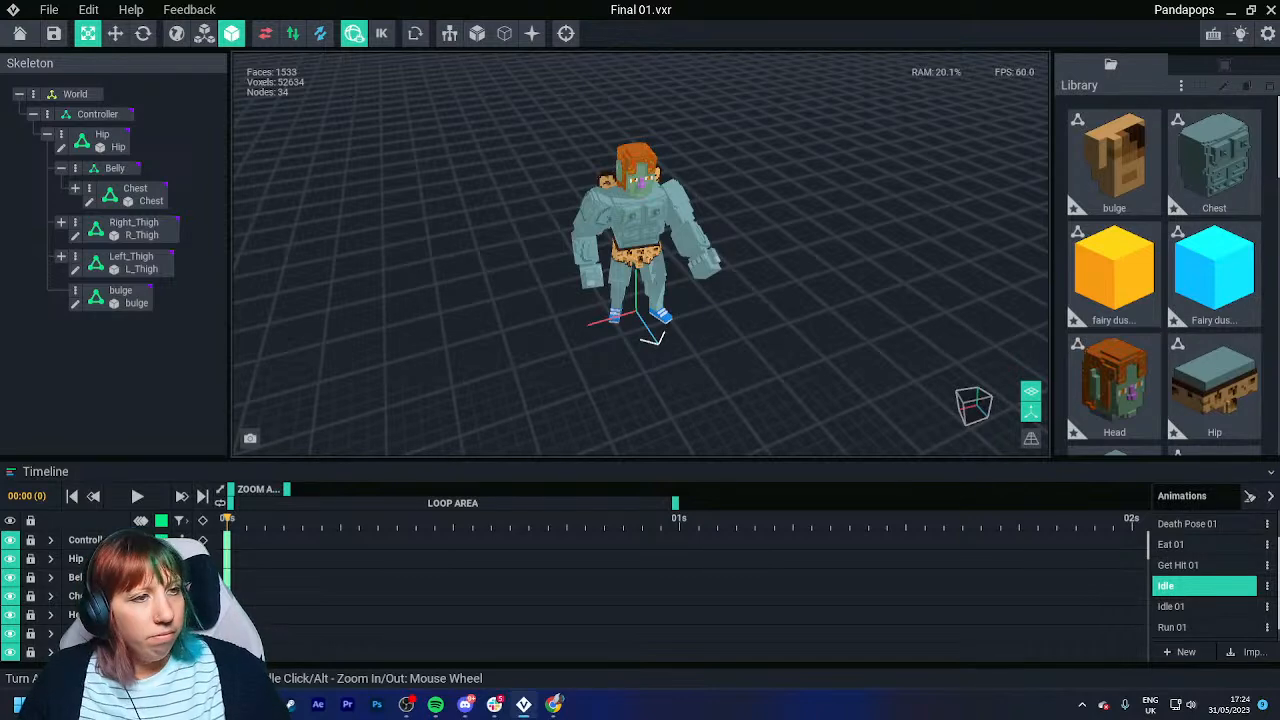
# Open the bulge model from the Final 01 library, then save and close it.
pyautogui.scroll(3, 640, 250)
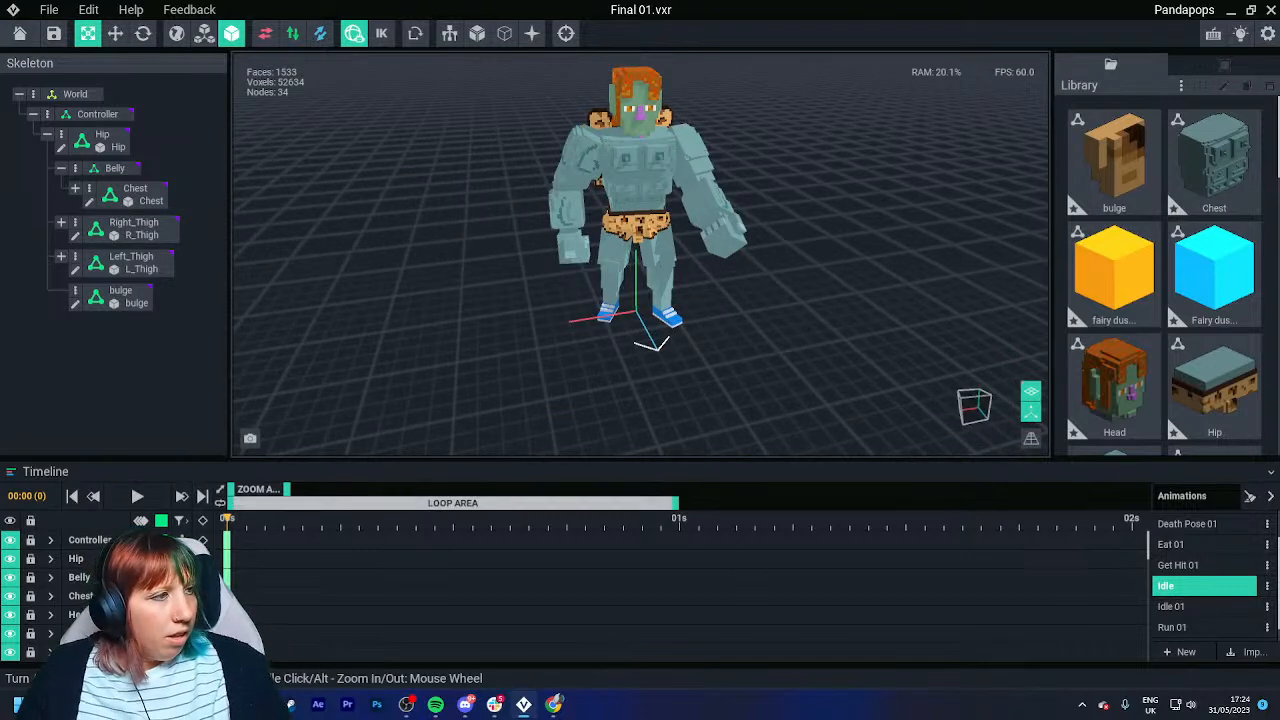
pyautogui.doubleClick(1114, 162)
pyautogui.moveTo(398, 368); pyautogui.dragTo(300, 345, button='right')
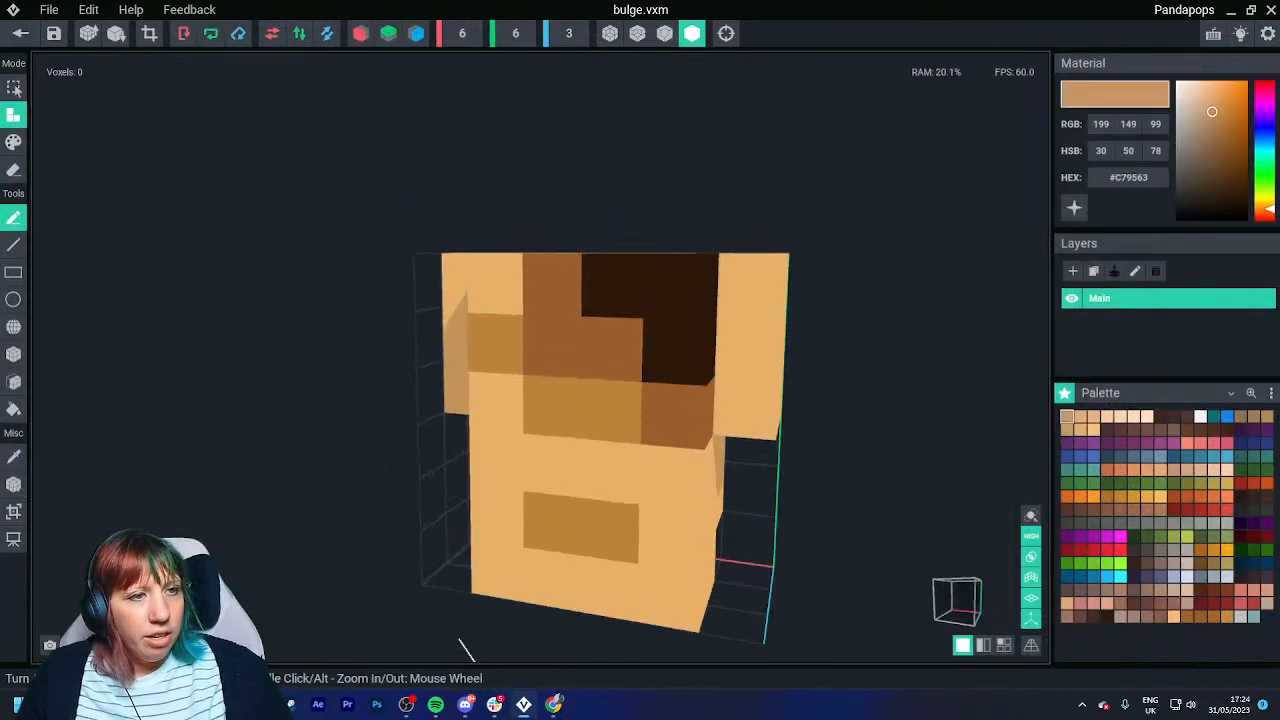
pyautogui.press('Escape')
pyautogui.press('Return')
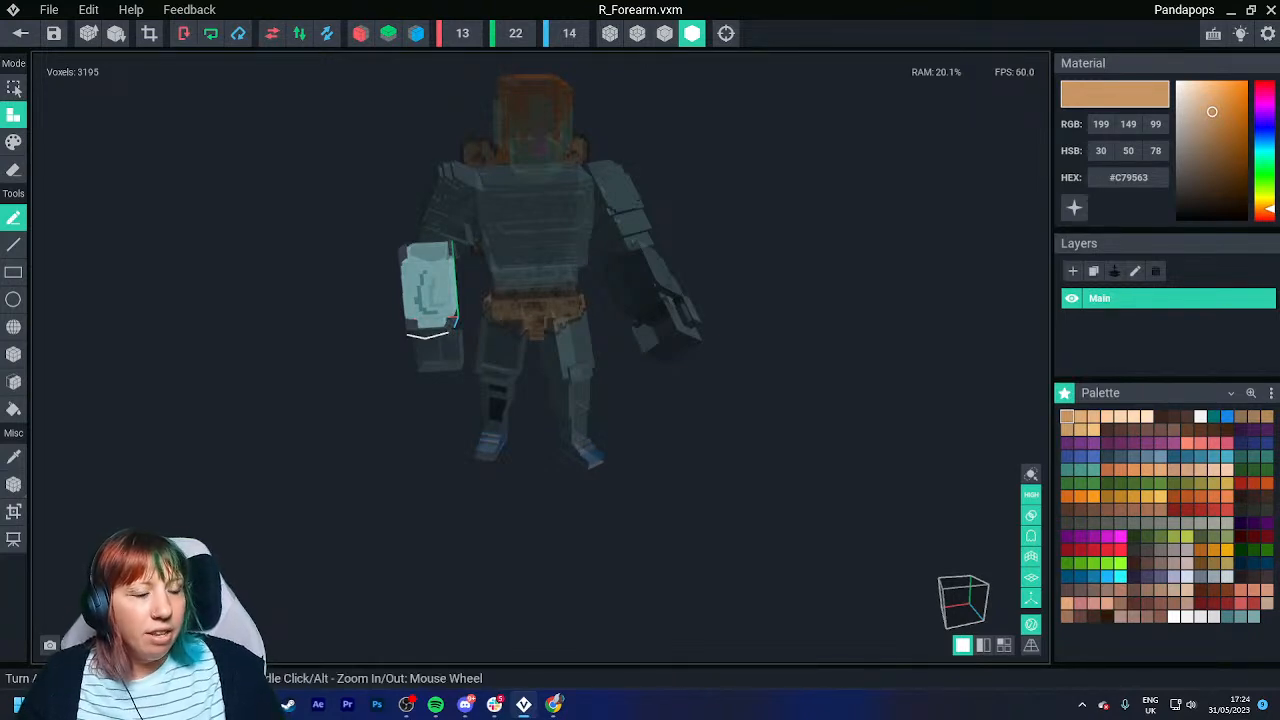
# Examine the R_Forearm model up close from different angles with the rest of the character around it.
pyautogui.scroll(5, 430, 300)
pyautogui.moveTo(640, 400); pyautogui.dragTo(560, 330, button='right')
pyautogui.scroll(-3, 540, 357)
pyautogui.scroll(4, 540, 357)
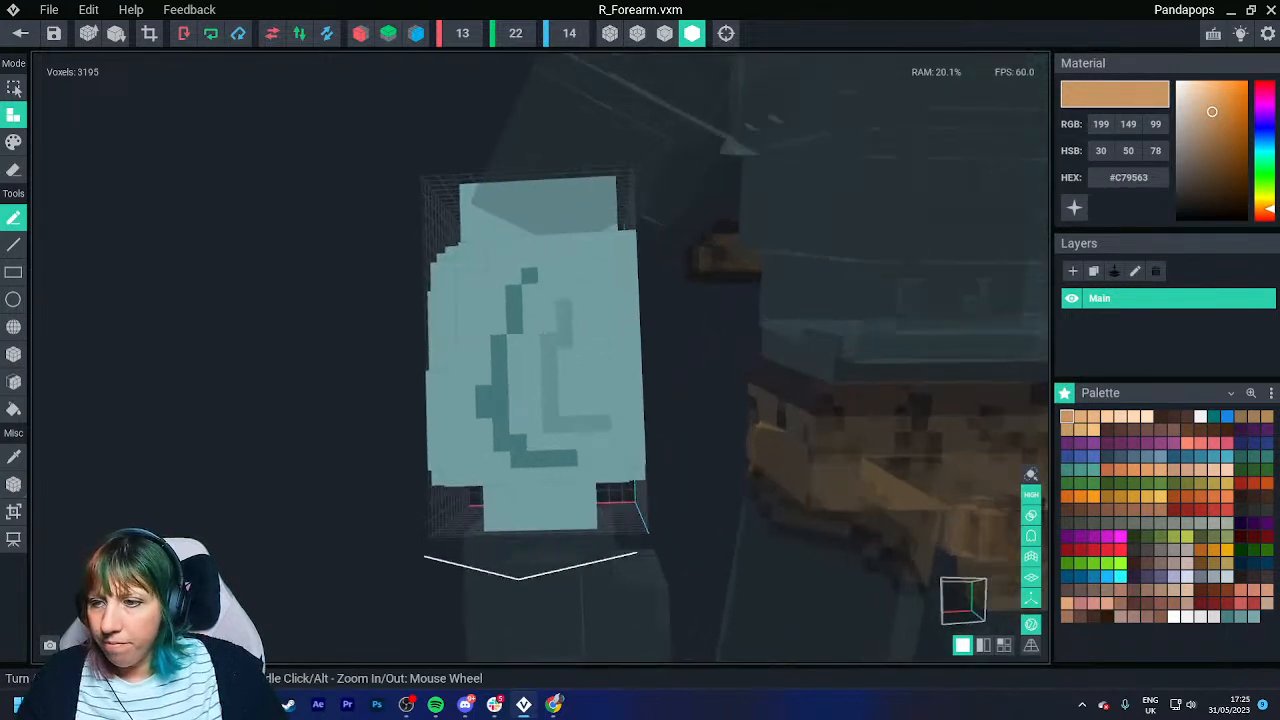
pyautogui.scroll(3, 540, 357)
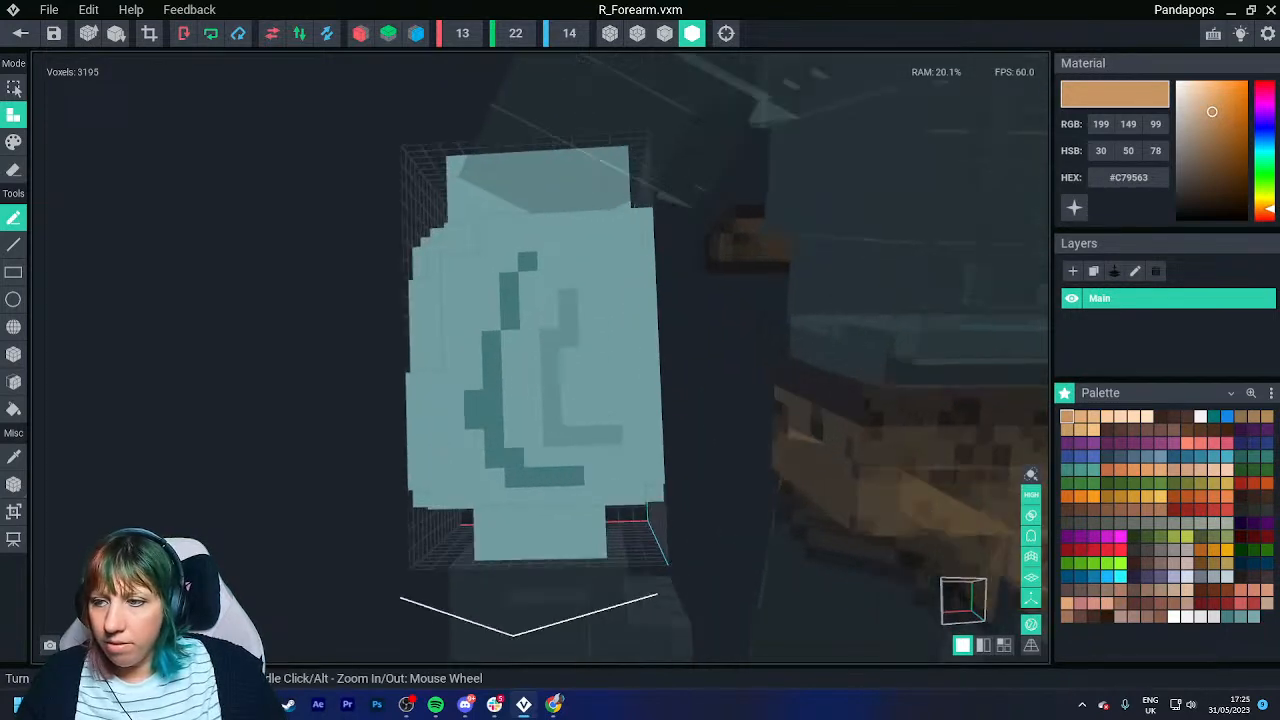
pyautogui.moveTo(540, 357); pyautogui.dragTo(410, 308, button='middle')
pyautogui.scroll(-3, 540, 357)
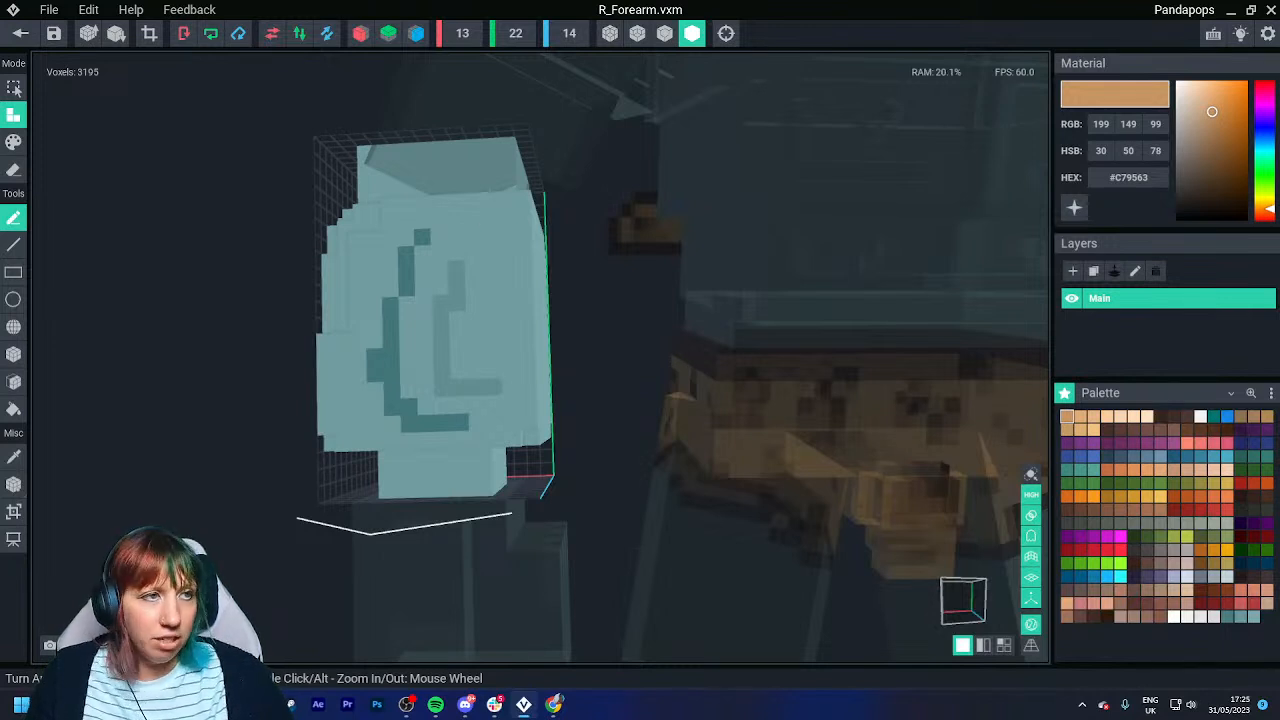
pyautogui.moveTo(540, 357); pyautogui.dragTo(546, 378, button='right')
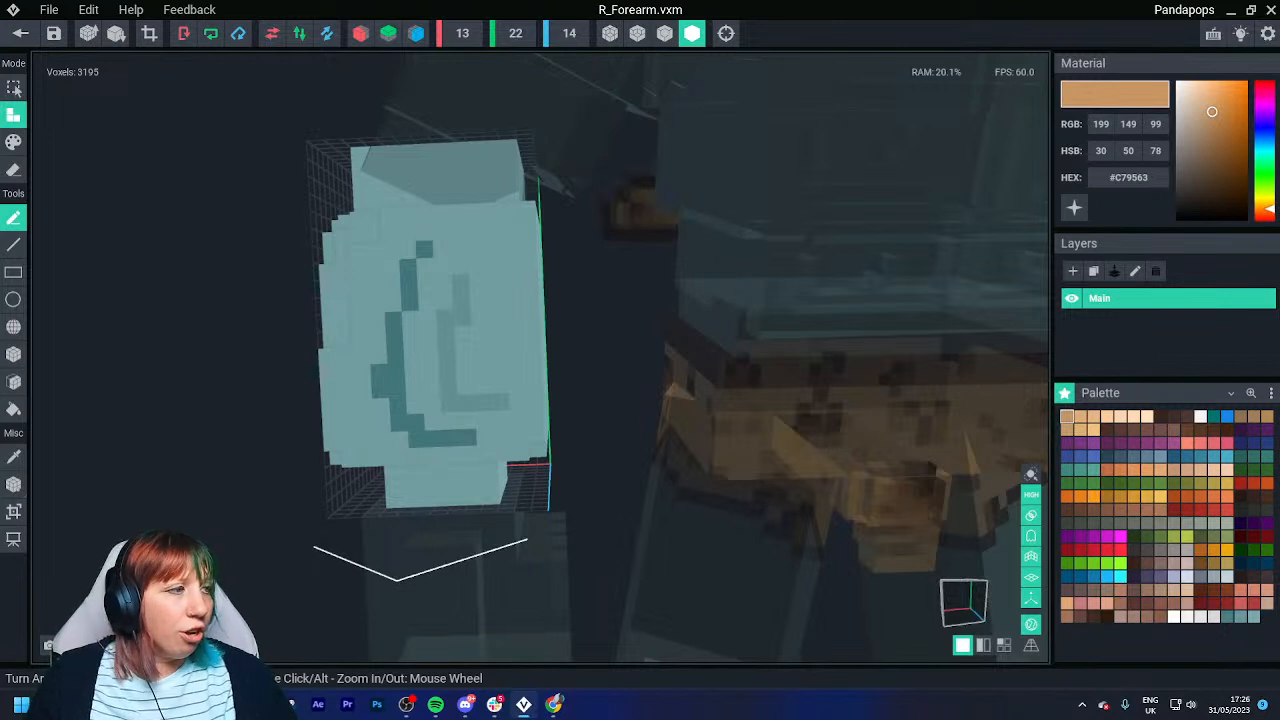
# Remove the unused colours from R_Forearm's palette and check each teal swatch in its last row.
pyautogui.click(1270, 393)
pyautogui.click(1207, 453)
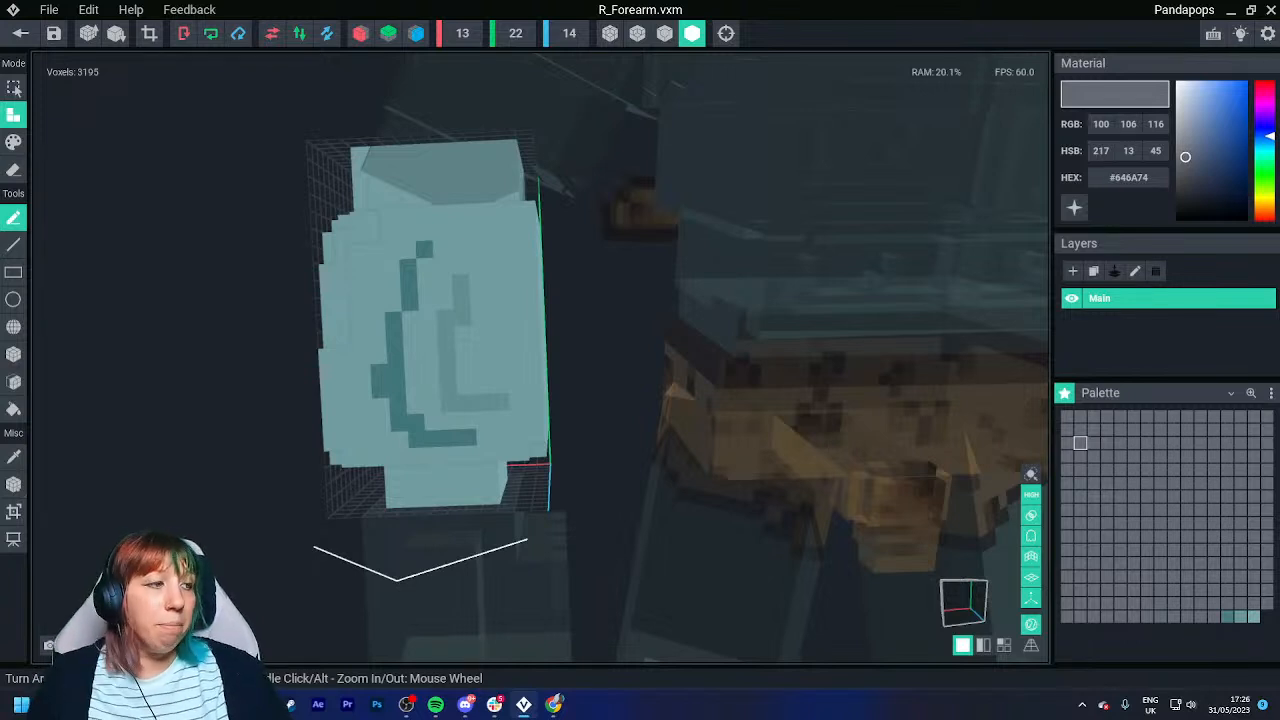
pyautogui.click(1253, 616)
pyautogui.click(1240, 616)
pyautogui.click(1227, 616)
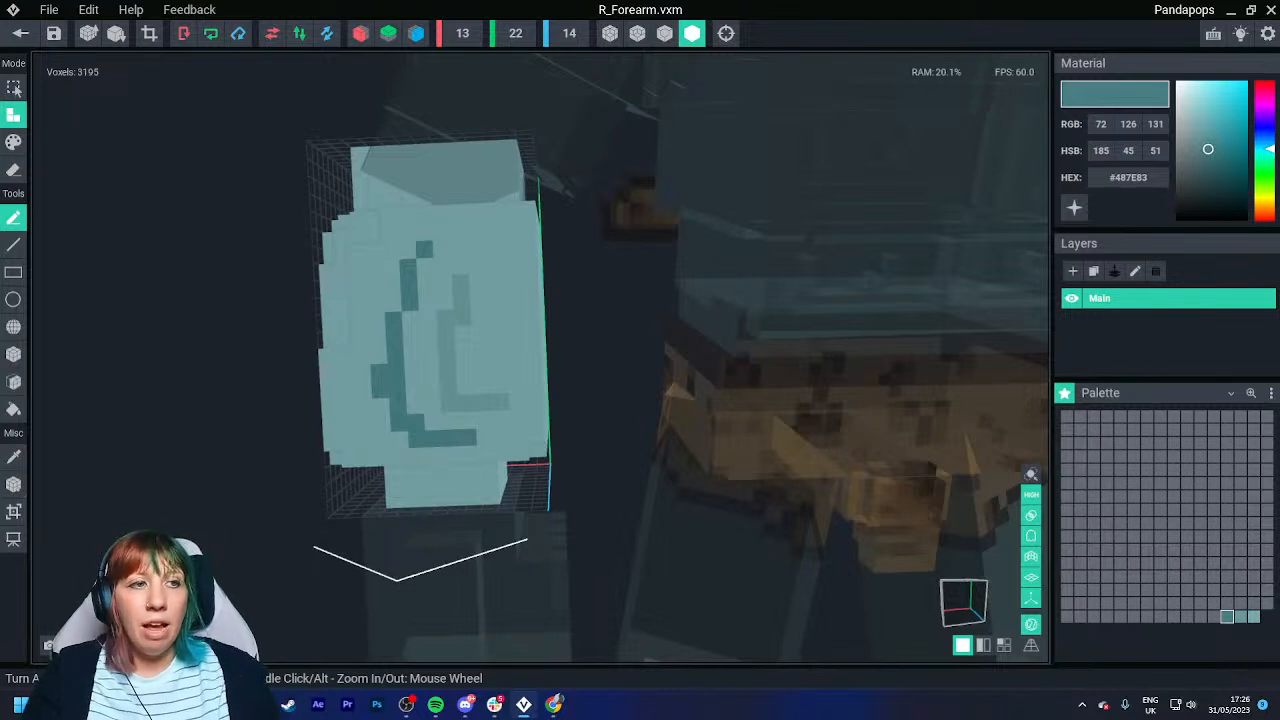
# Set an empty palette slot to blue #4C6999 and paint one voxel on the front of the forearm with it.
pyautogui.click(1120, 456)
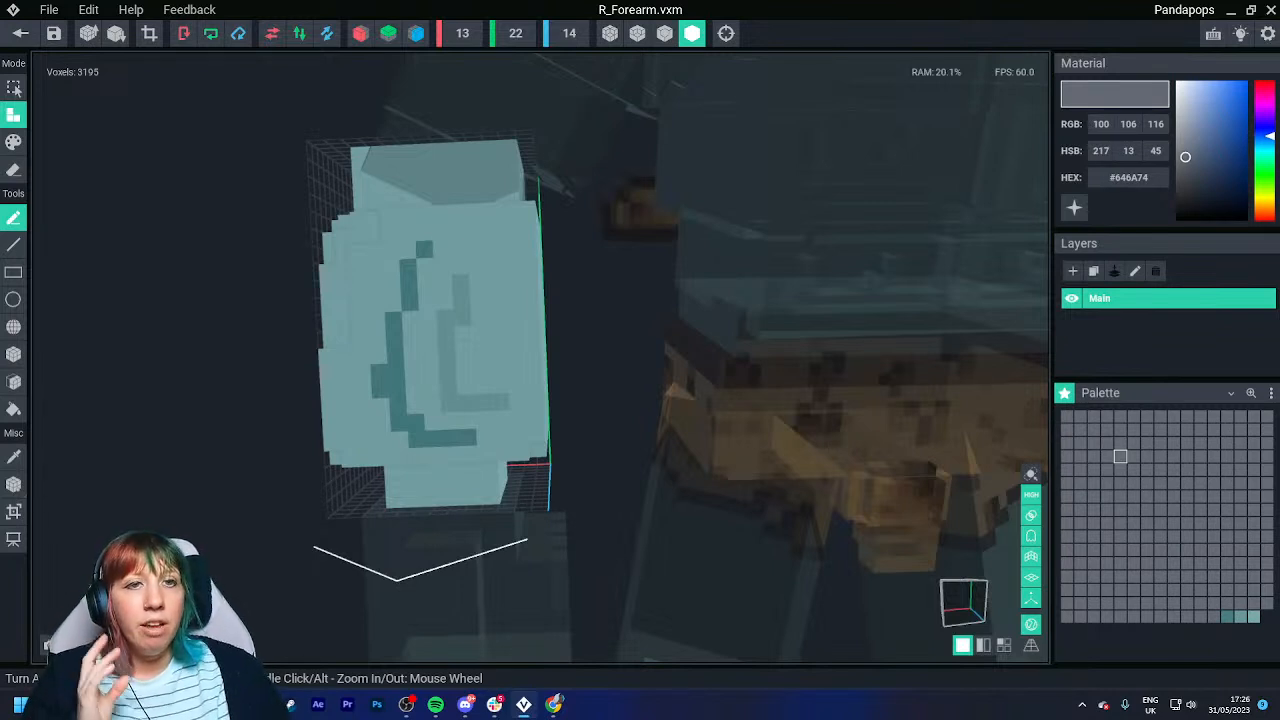
pyautogui.click(13, 142)
pyautogui.moveTo(1185, 157); pyautogui.dragTo(1212, 136)
pyautogui.click(494, 263)
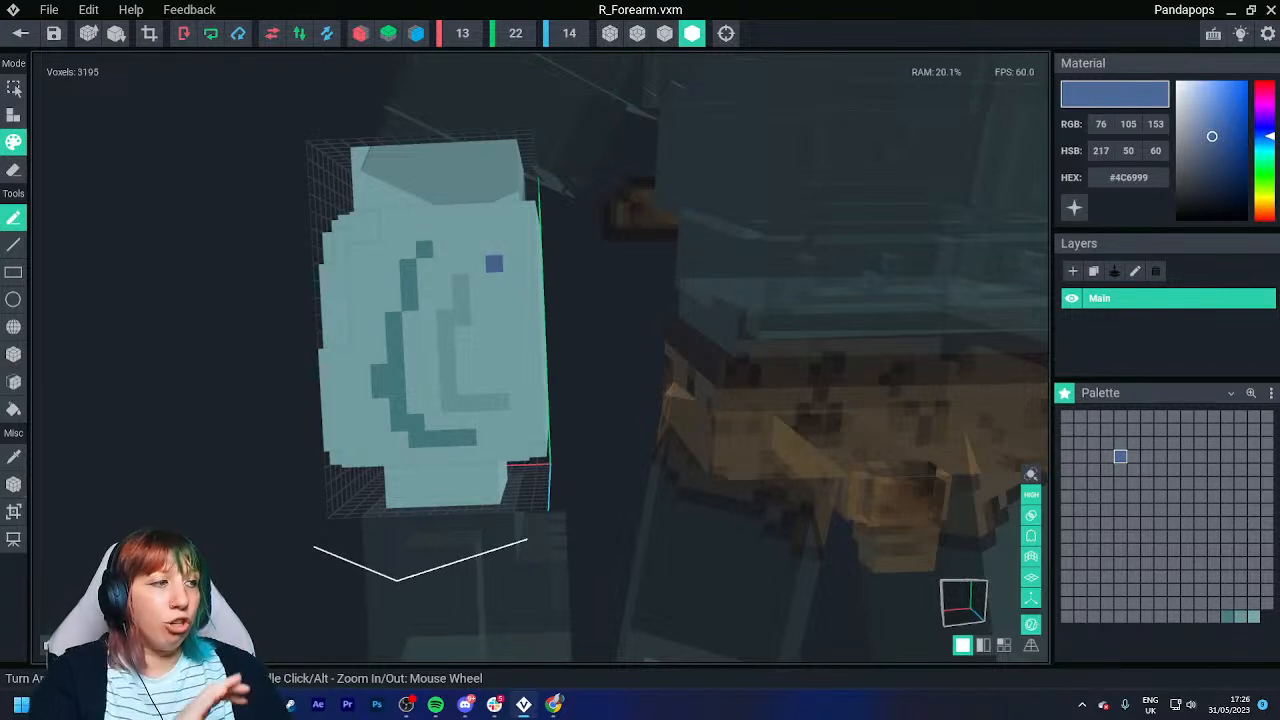
# Paint a second voxel with #4C6999 copied into the adjacent palette slot, and lighten that slot to #7EA6E7.
pyautogui.rightClick(1128, 177)
pyautogui.click(1136, 194)
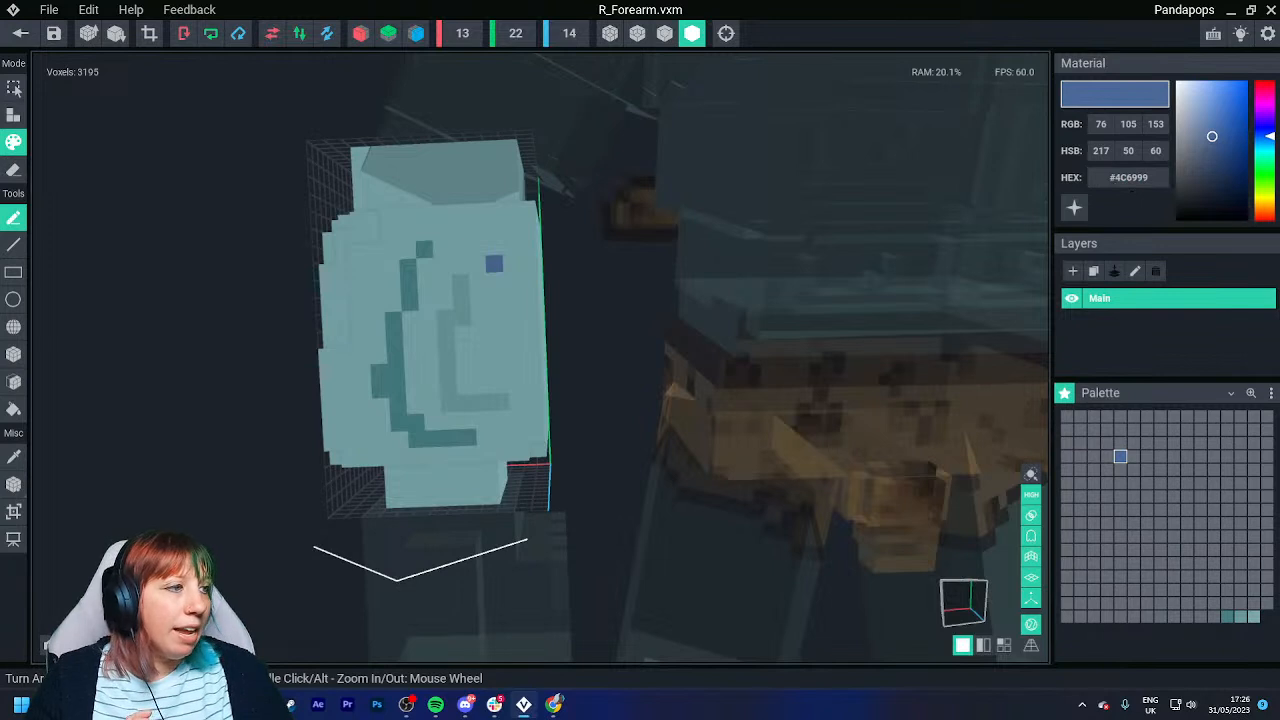
pyautogui.click(1133, 456)
pyautogui.click(475, 230)
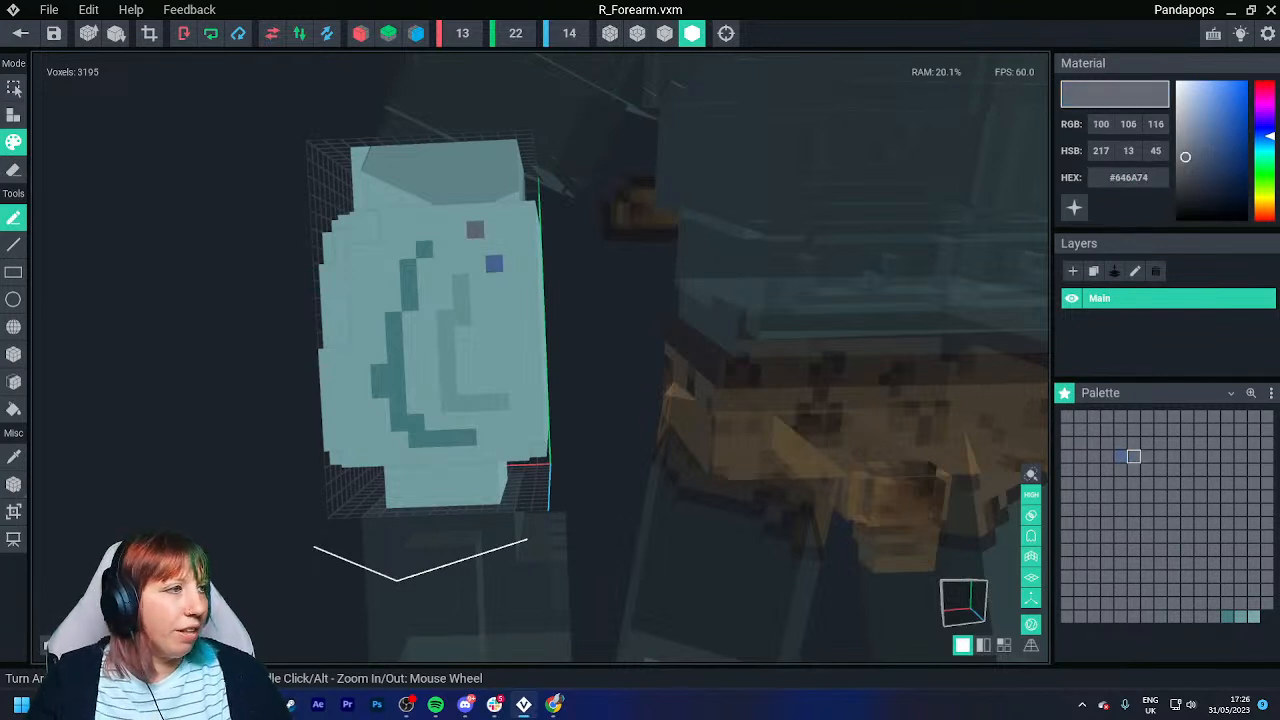
pyautogui.rightClick(1128, 177)
pyautogui.click(1137, 209)
pyautogui.click(475, 230)
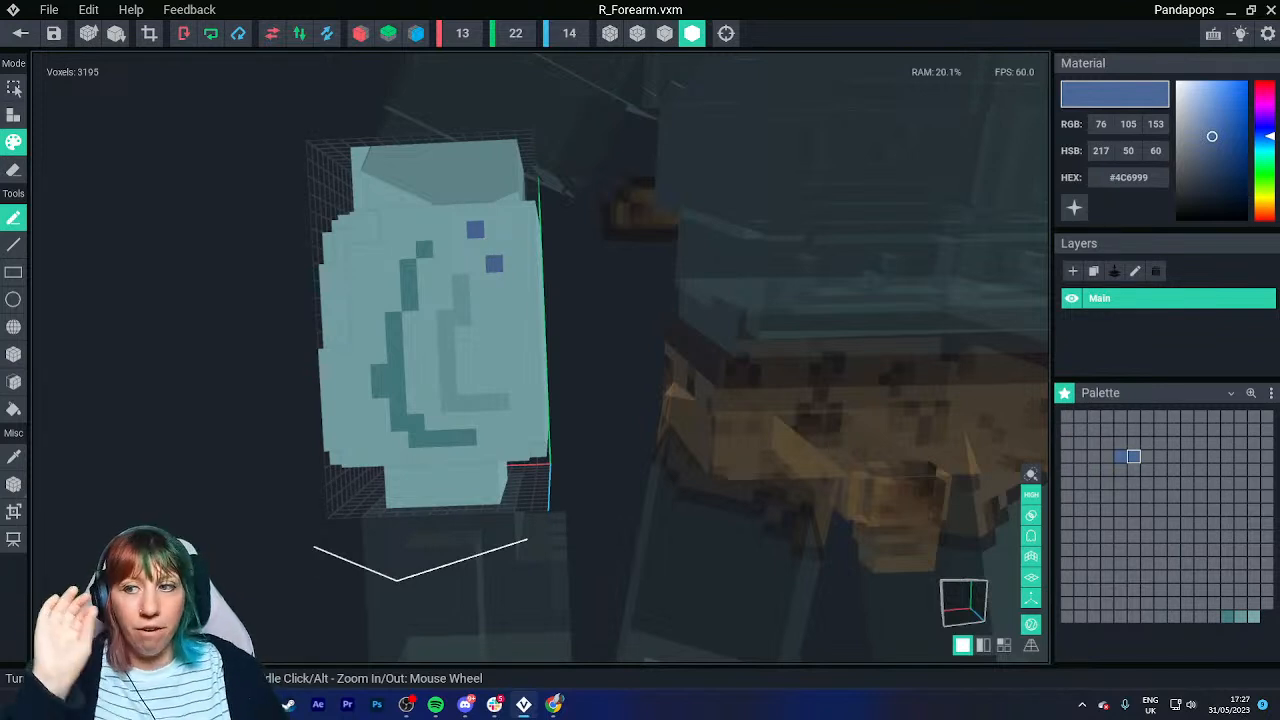
pyautogui.moveTo(1212, 136)
pyautogui.mouseDown()
pyautogui.moveTo(1219, 94)
pyautogui.moveTo(1208, 87)
pyautogui.moveTo(1210, 104)
pyautogui.moveTo(1208, 93)
pyautogui.mouseUp()
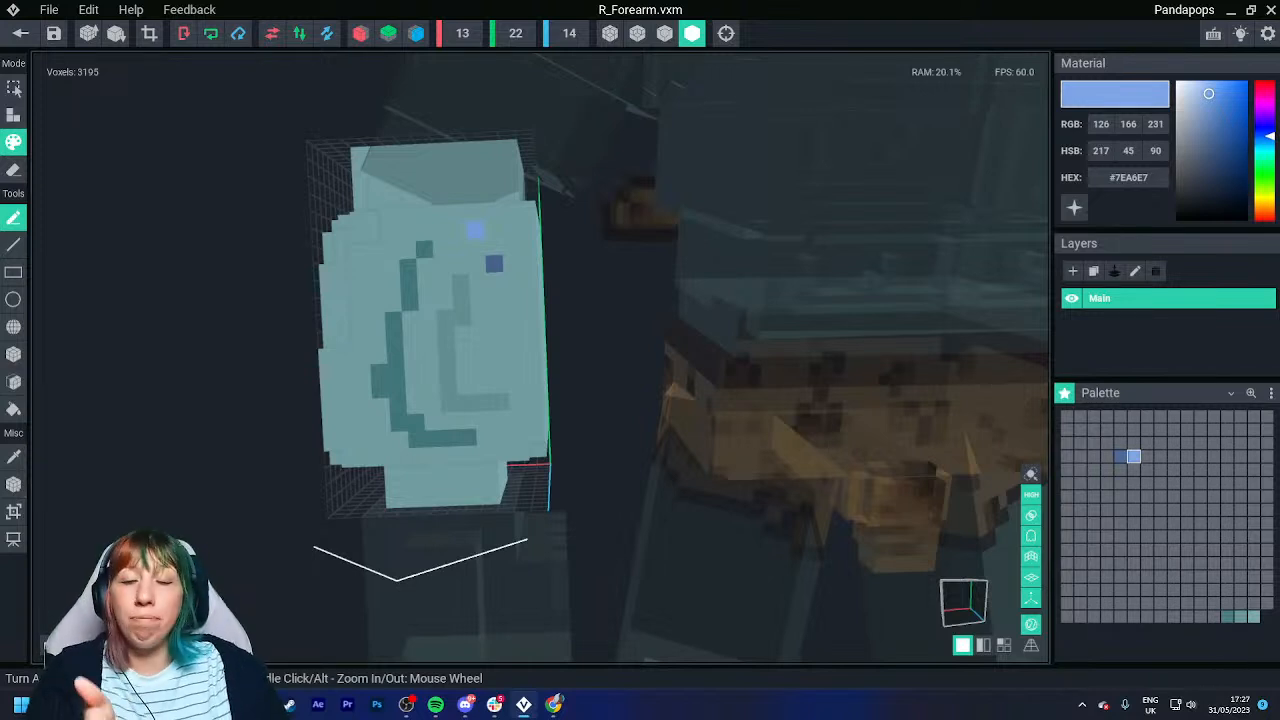
# Paint a third voxel with #7EA6E7 copied into the third palette slot, and darken that slot to #6C95D8.
pyautogui.click(1147, 456)
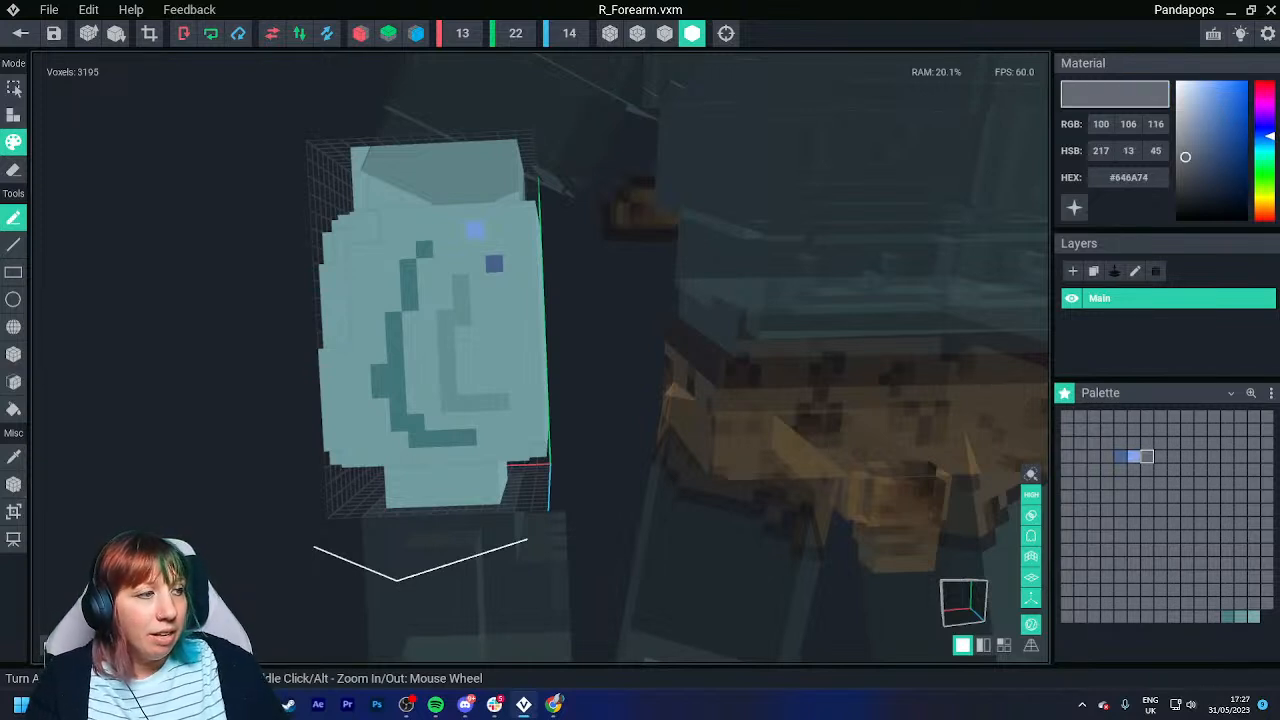
pyautogui.click(1133, 456)
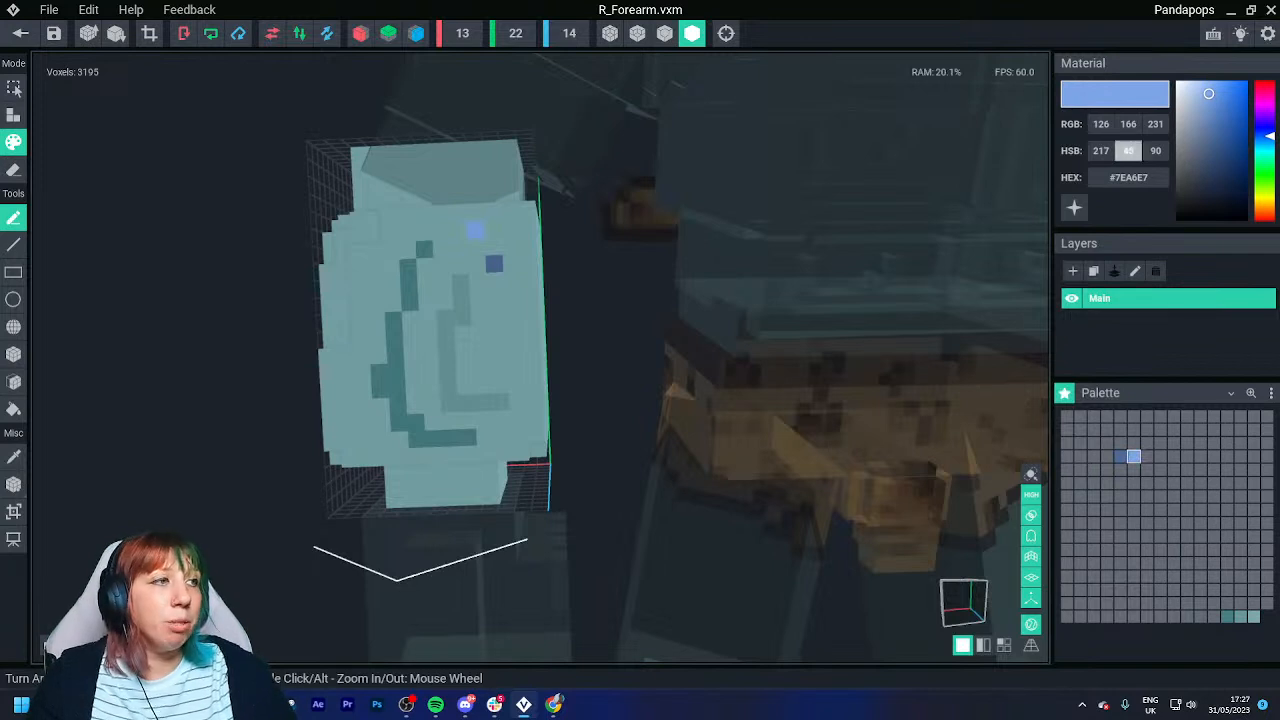
pyautogui.rightClick(1118, 177)
pyautogui.click(1140, 186)
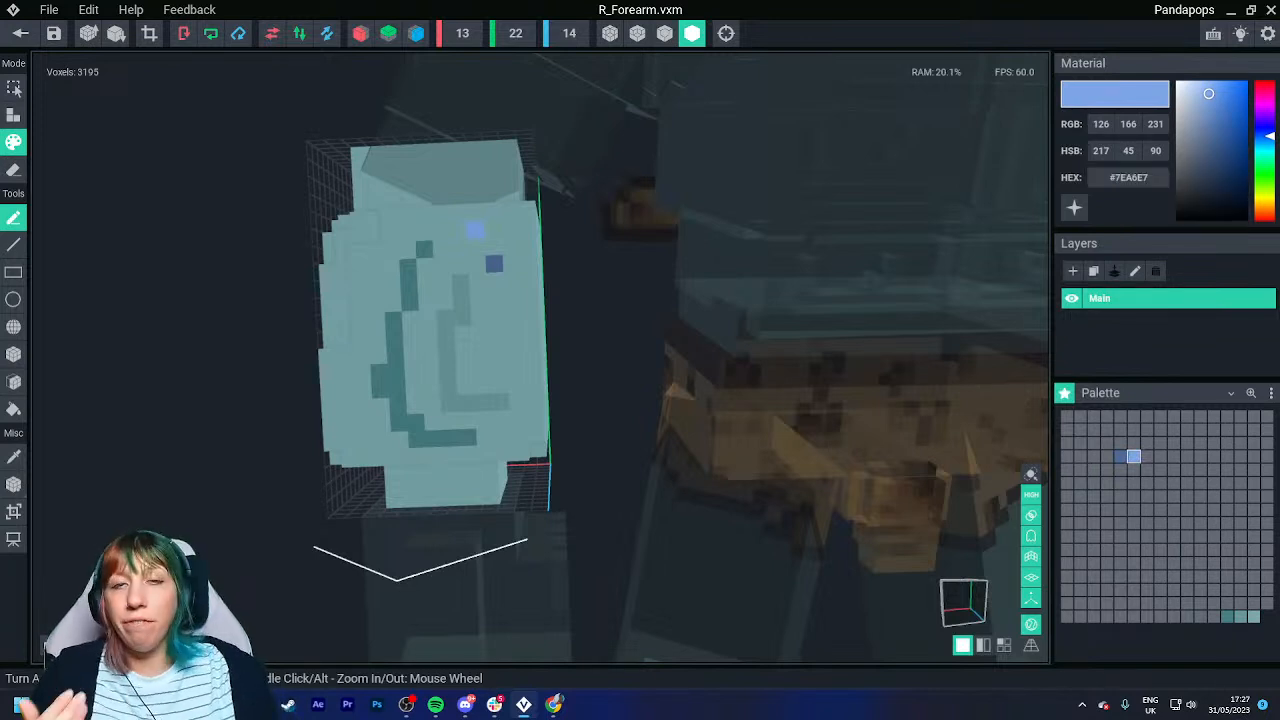
pyautogui.click(1147, 456)
pyautogui.click(1128, 177)
pyautogui.rightClick(1122, 177)
pyautogui.click(1143, 208)
pyautogui.click(512, 297)
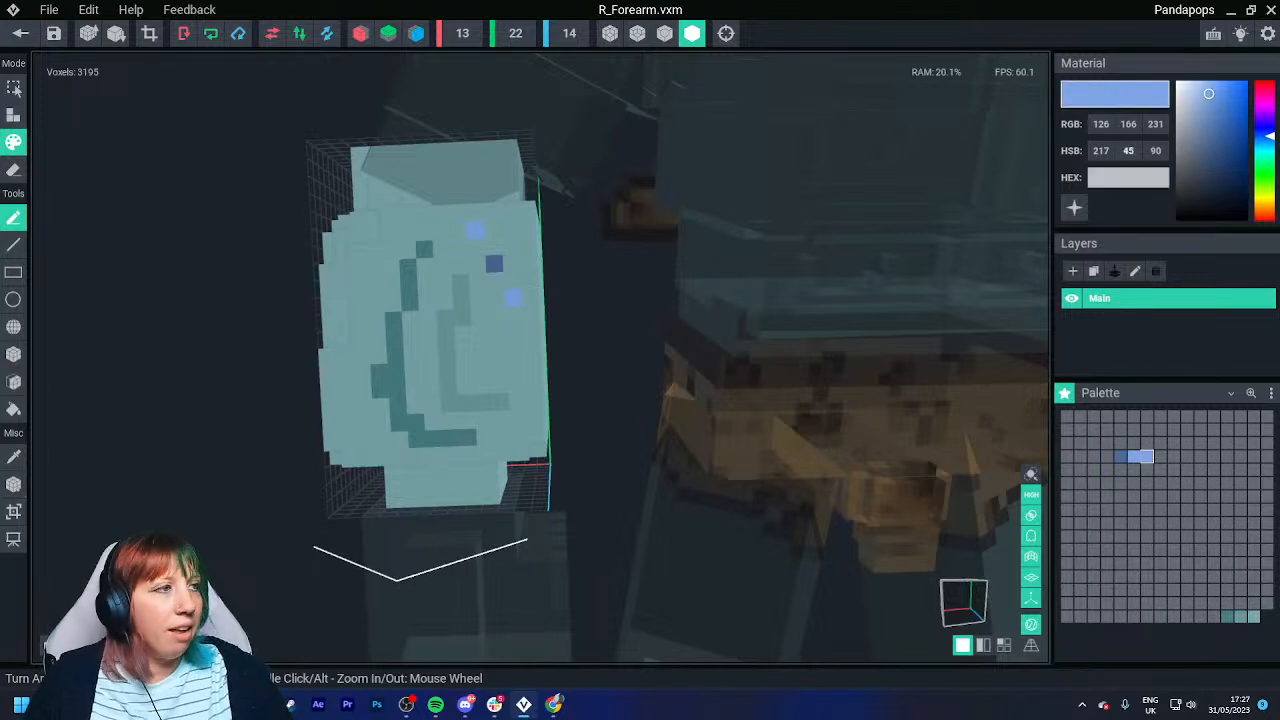
pyautogui.click(1212, 101)
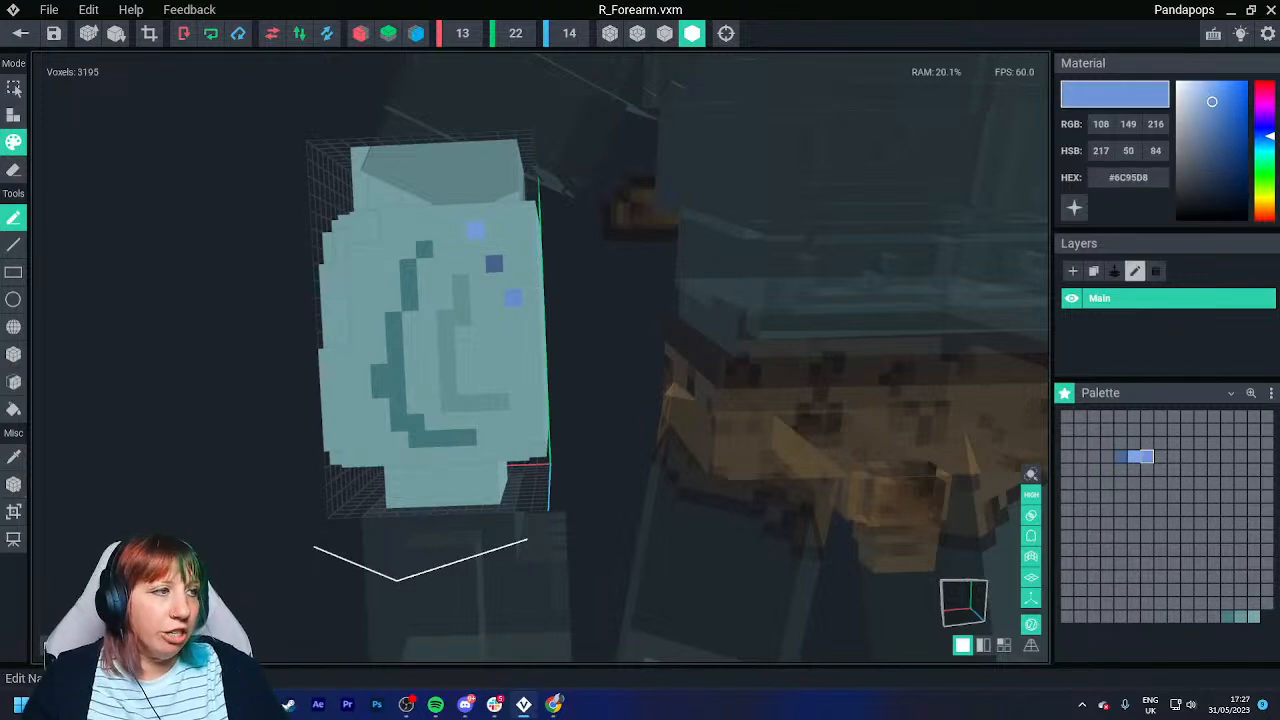
# Set the third blue palette slot to #7095D2 and paint another voxel below the existing blue ones.
pyautogui.click(1185, 157)
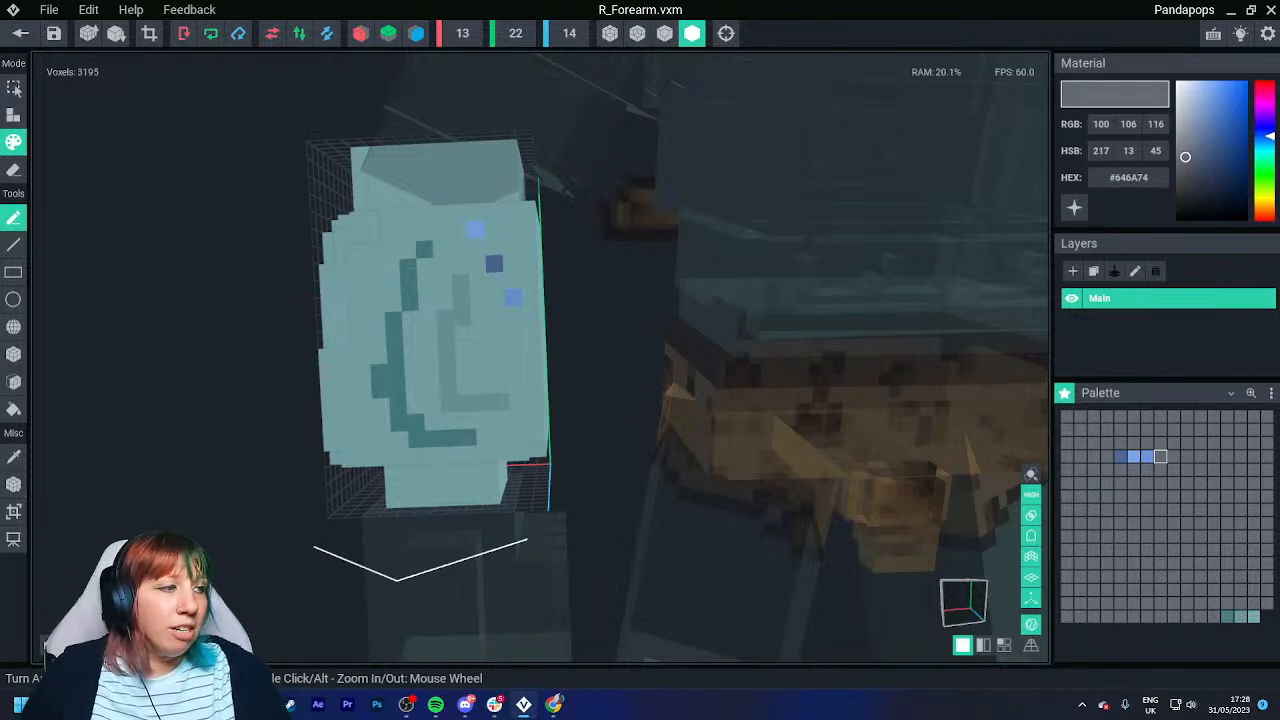
pyautogui.click(1134, 456)
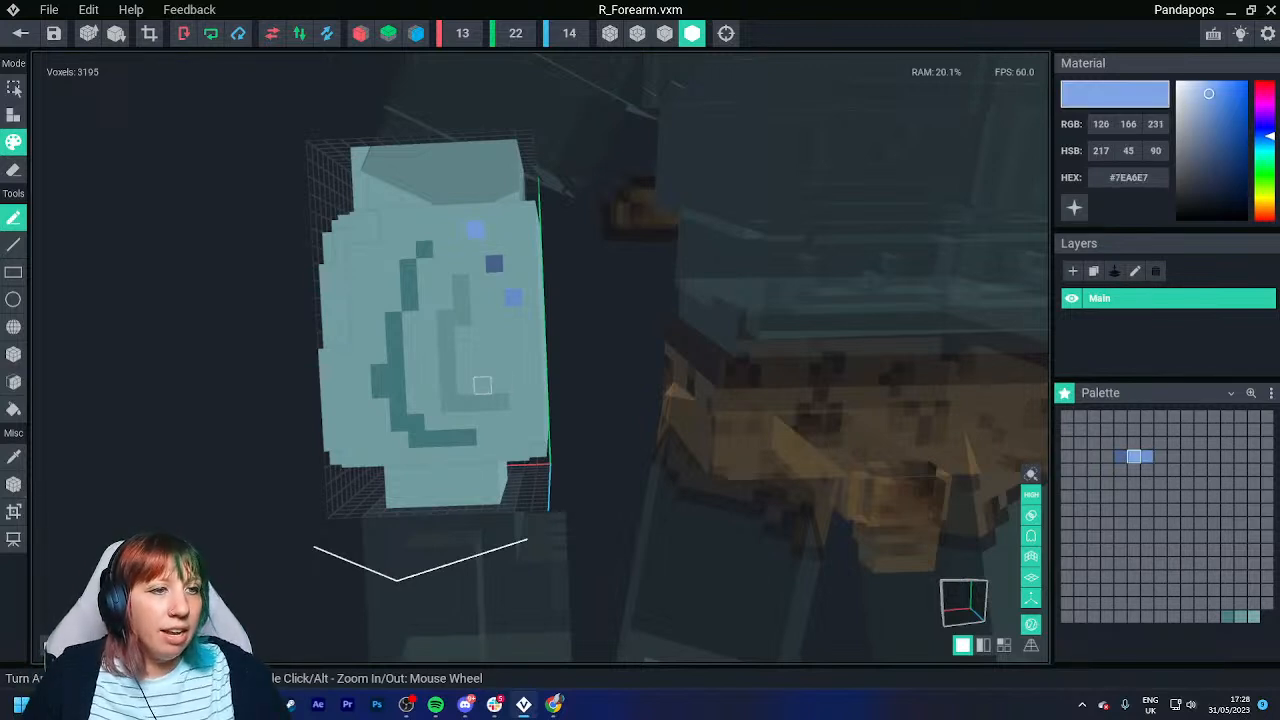
pyautogui.click(1147, 456)
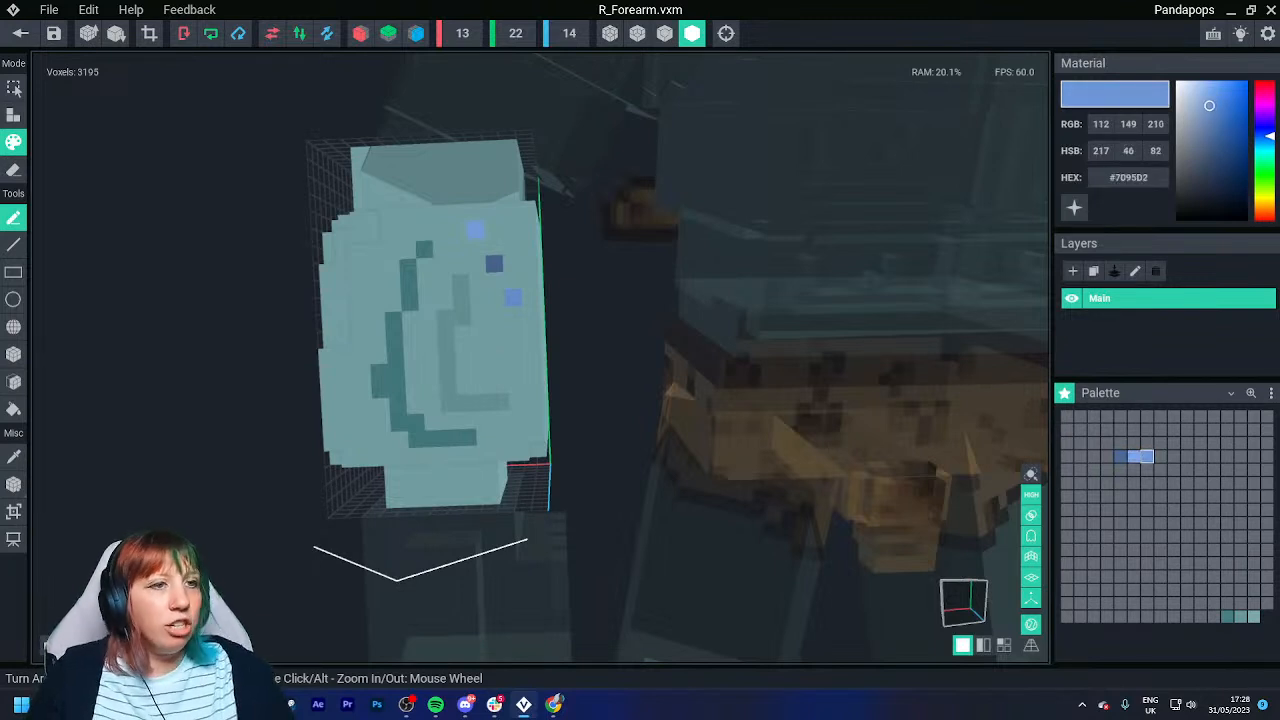
pyautogui.click(515, 348)
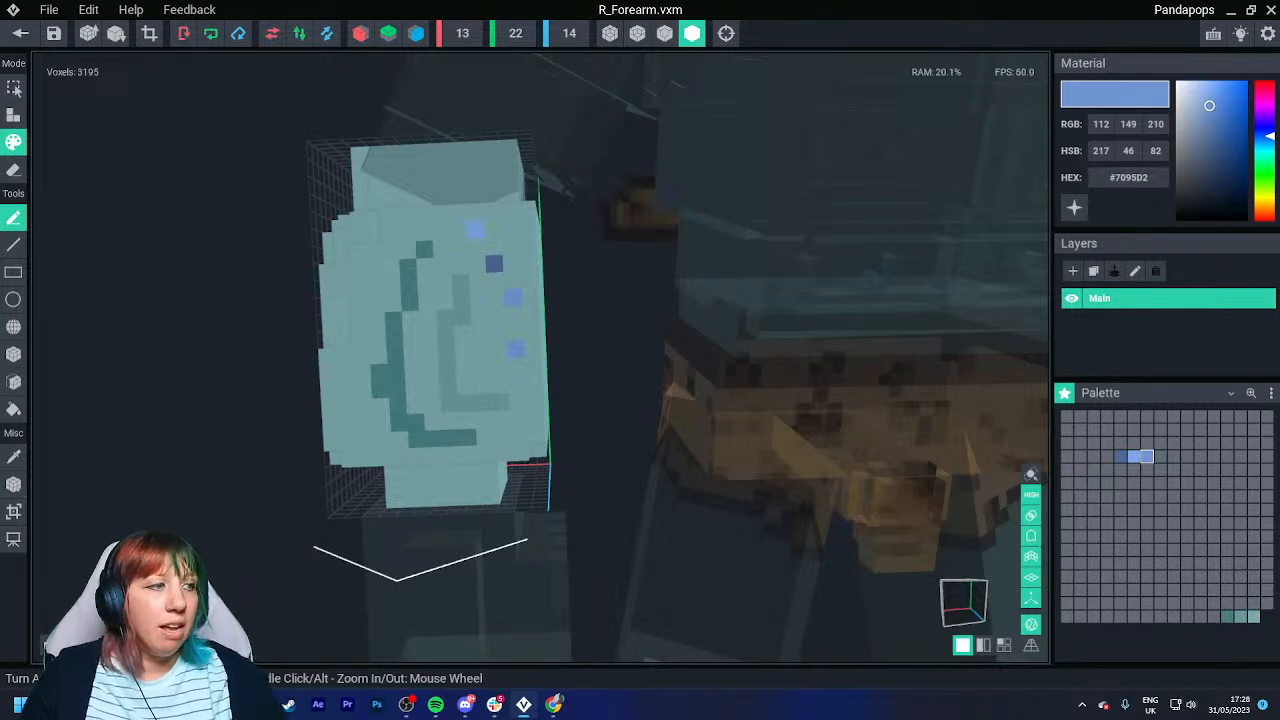
# Paint a voxel with #4C6999 copied into the fourth palette slot, and darken that slot to #365383.
pyautogui.click(1120, 456)
pyautogui.click(1128, 177)
pyautogui.hotkey('ctrl', 'c')
pyautogui.rightClick(1113, 184)
pyautogui.click(1140, 197)
pyautogui.click(1160, 456)
pyautogui.rightClick(1115, 182)
pyautogui.click(1144, 210)
pyautogui.click(481, 351)
pyautogui.moveTo(1212, 136); pyautogui.dragTo(1217, 149)
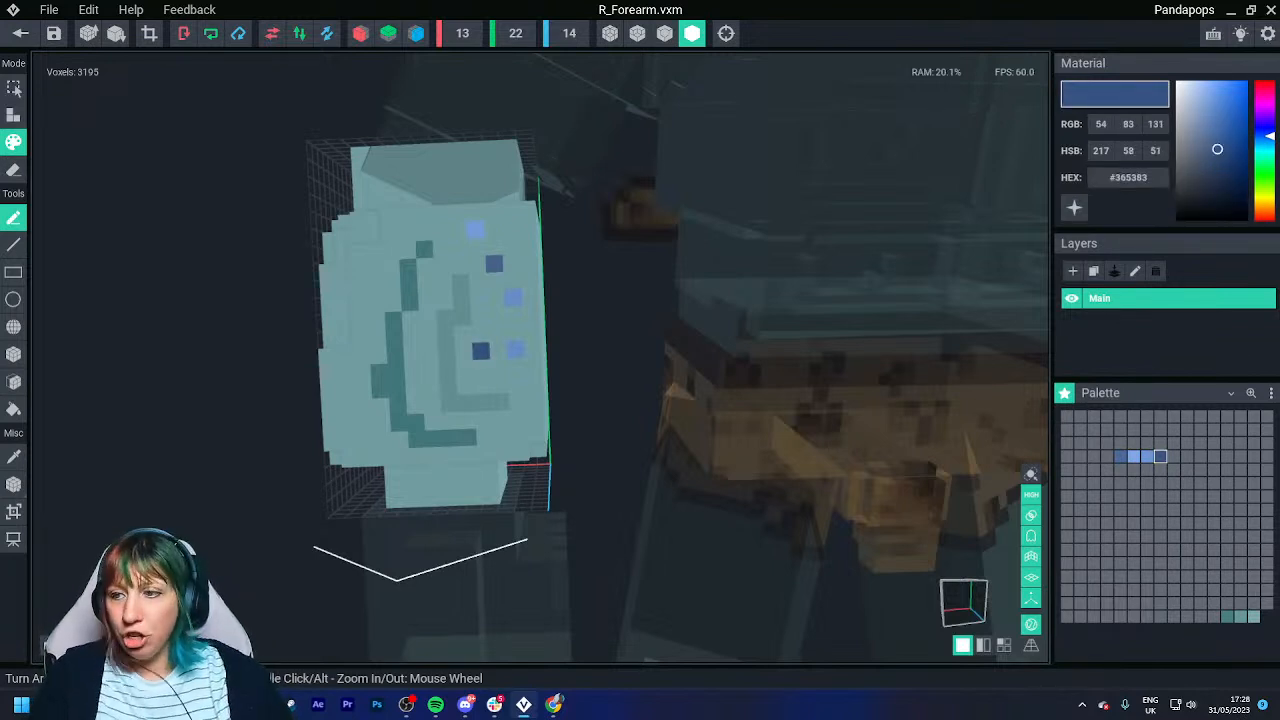
# Close R_Forearm without saving its changes and return to the Final 01 character.
pyautogui.click(1120, 456)
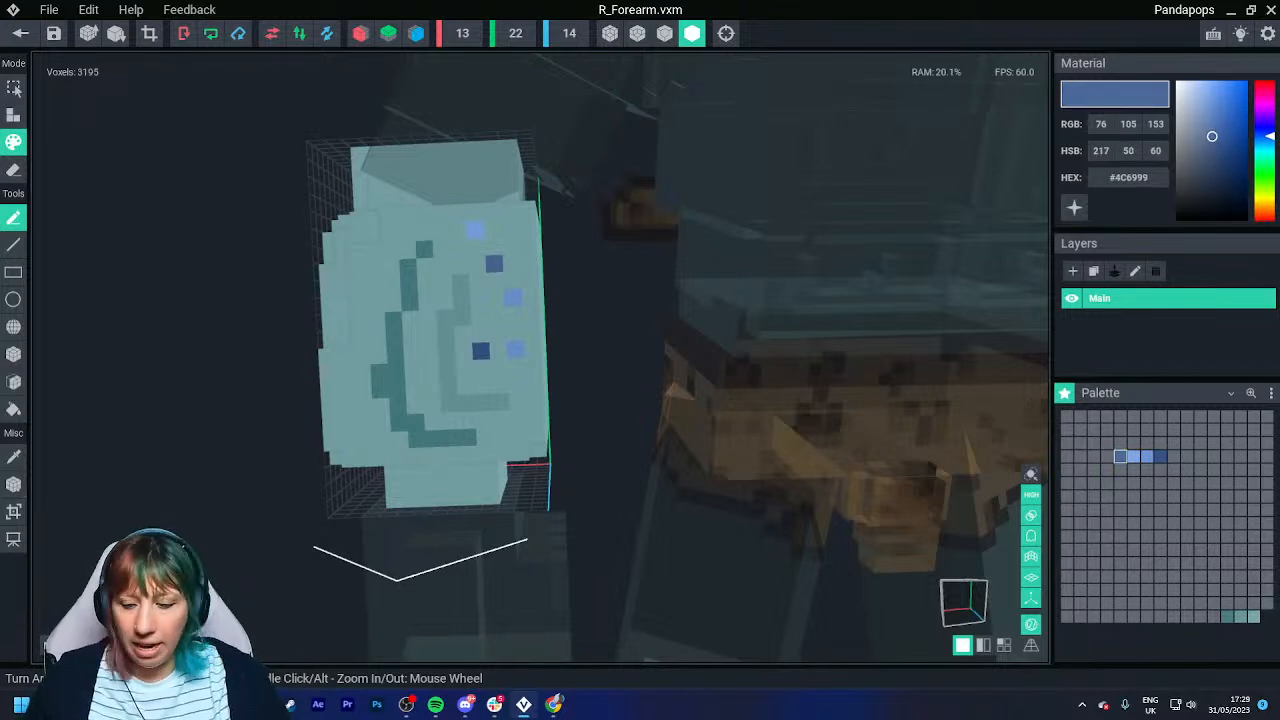
pyautogui.click(1213, 456)
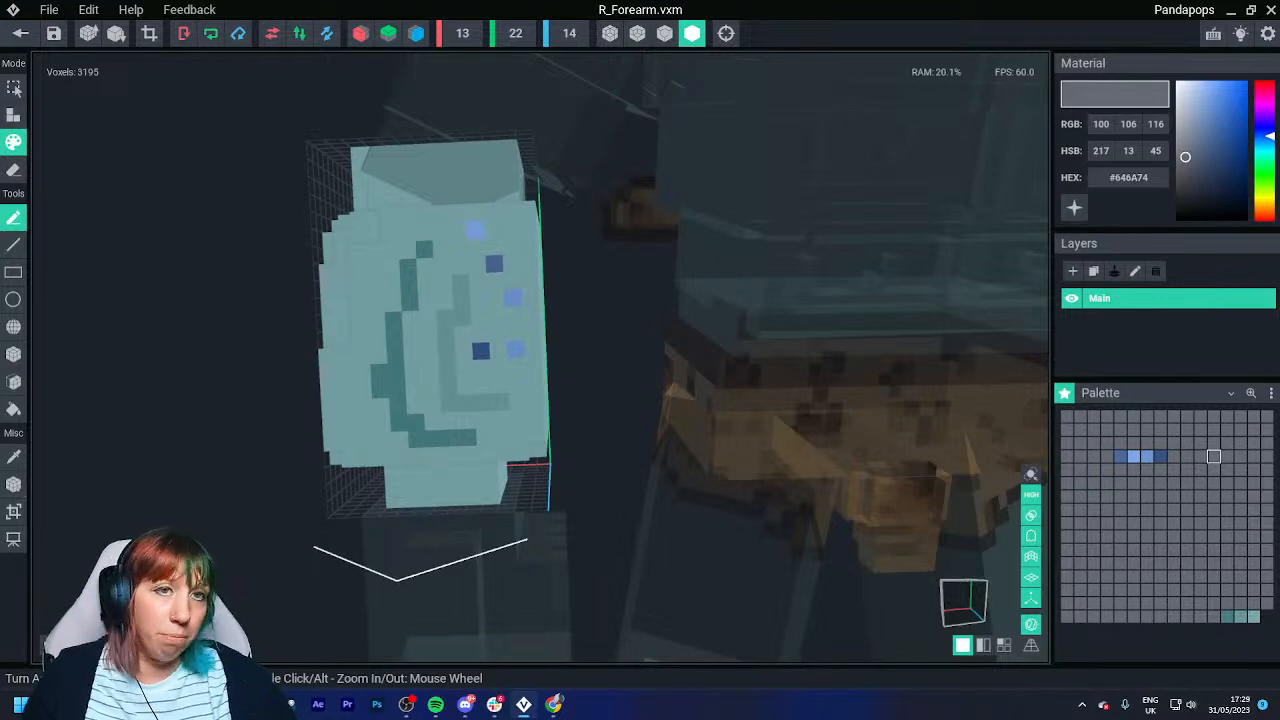
pyautogui.click(20, 33)
pyautogui.click(640, 256)
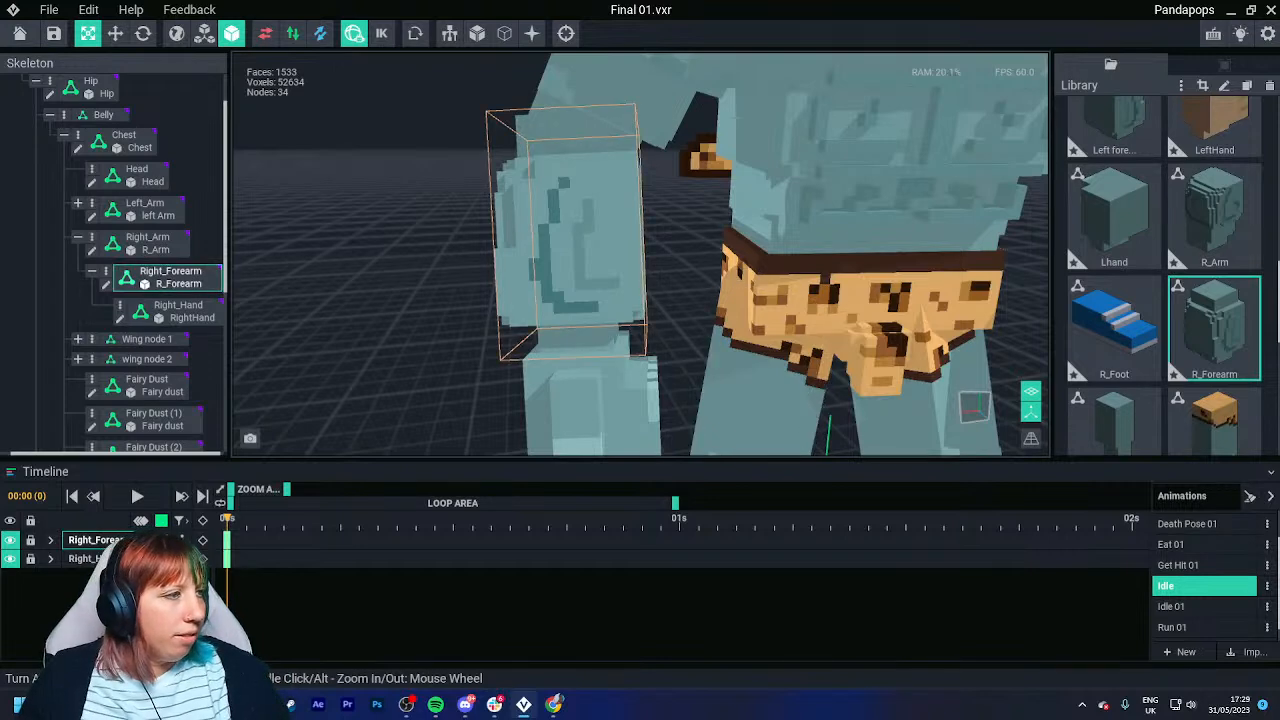
# Reopen the R_Forearm model from the library and view its palette options.
pyautogui.doubleClick(1214, 328)
pyautogui.moveTo(600, 428); pyautogui.dragTo(473, 428, button='right')
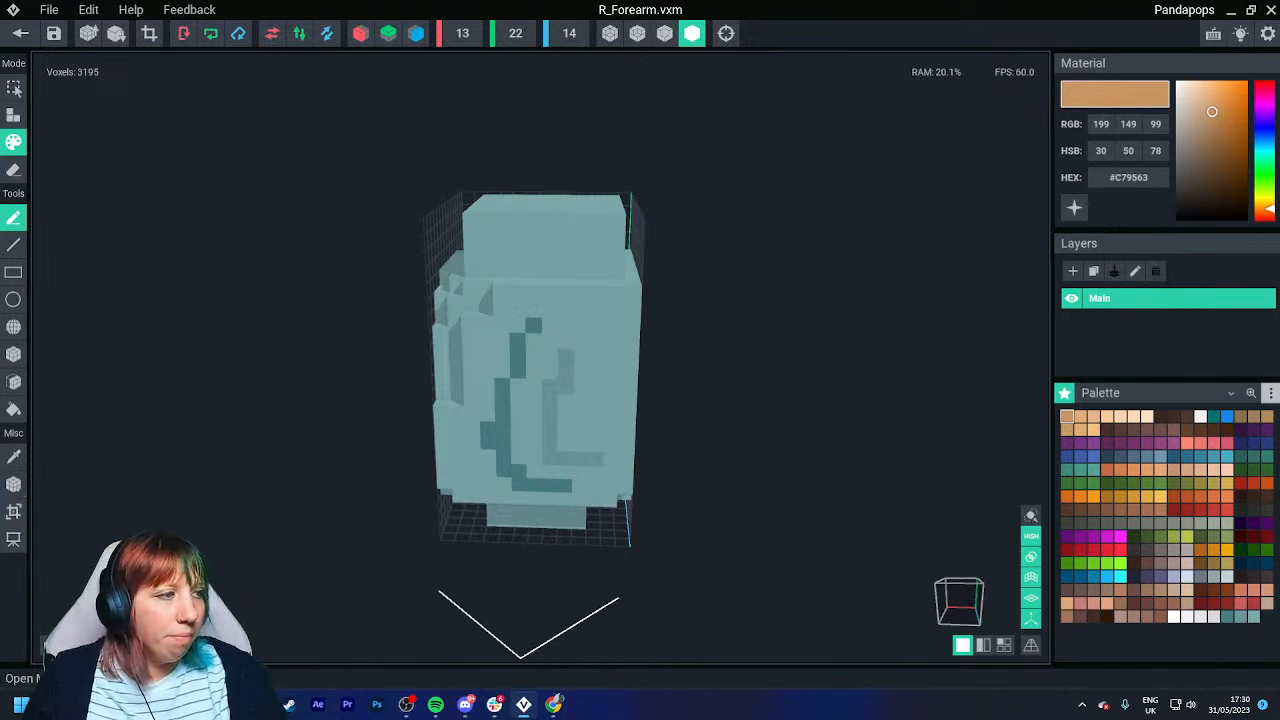
pyautogui.click(1271, 393)
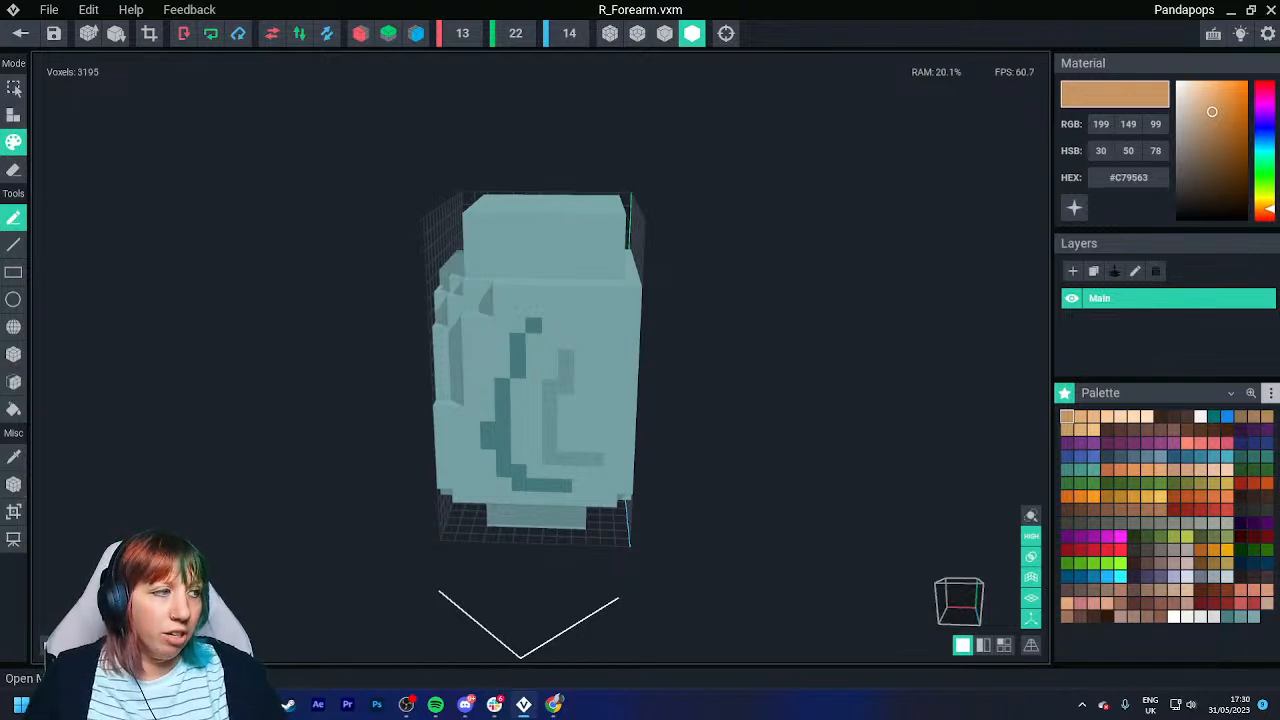
pyautogui.click(1270, 393)
pyautogui.press('Escape')
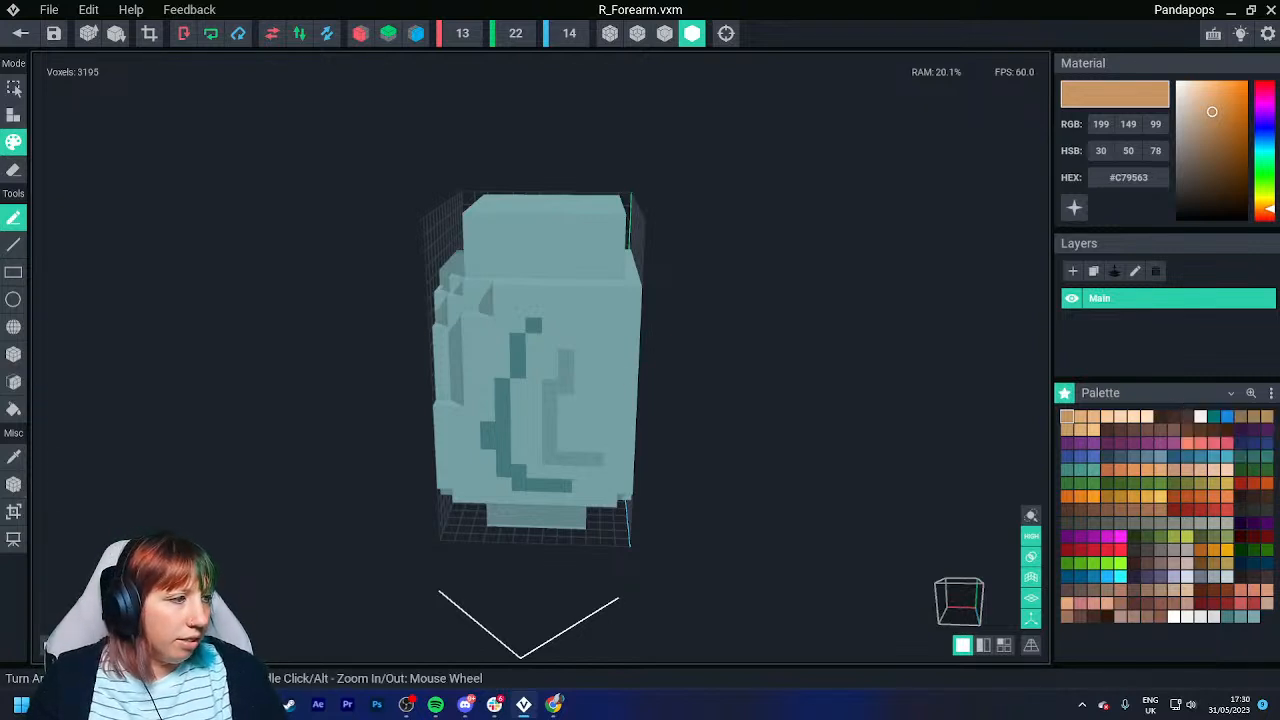
# Paint an irregular patch in green #547C34 on the forearm's front face and keep the model open for editing.
pyautogui.click(1147, 483)
pyautogui.moveTo(566, 292)
pyautogui.mouseDown()
pyautogui.moveTo(598, 388)
pyautogui.moveTo(600, 300)
pyautogui.mouseUp()
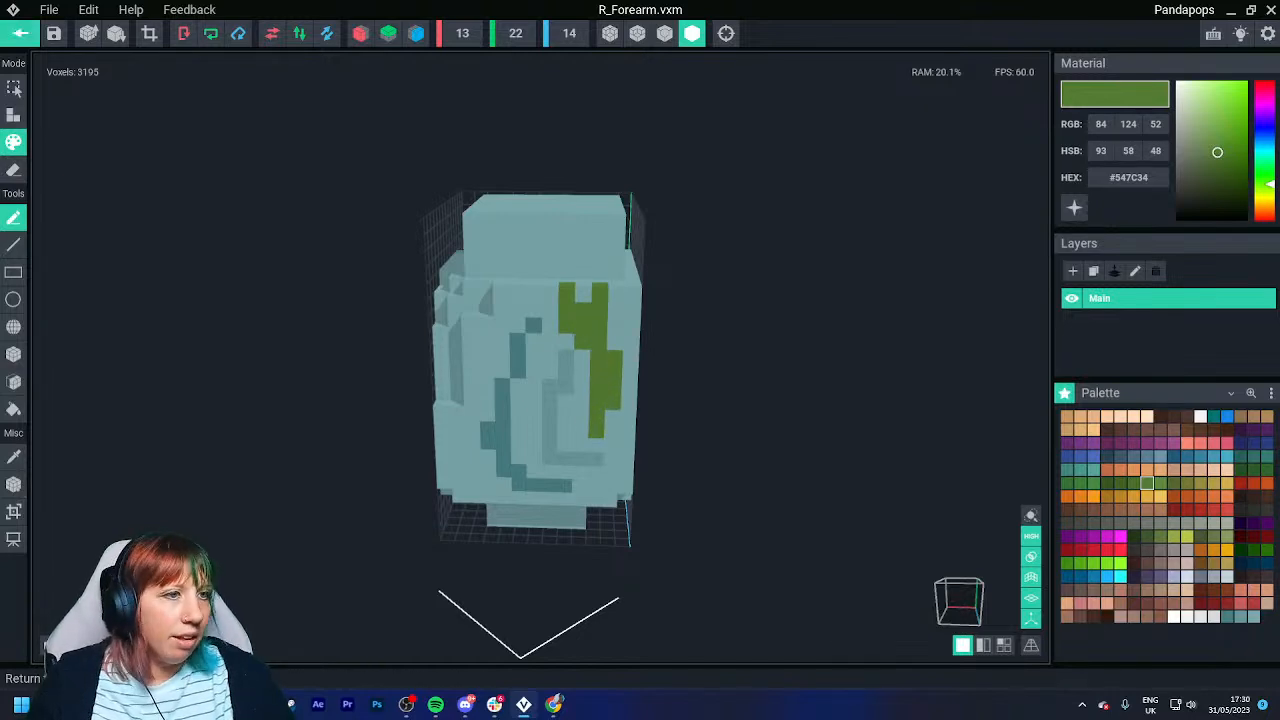
pyautogui.click(20, 33)
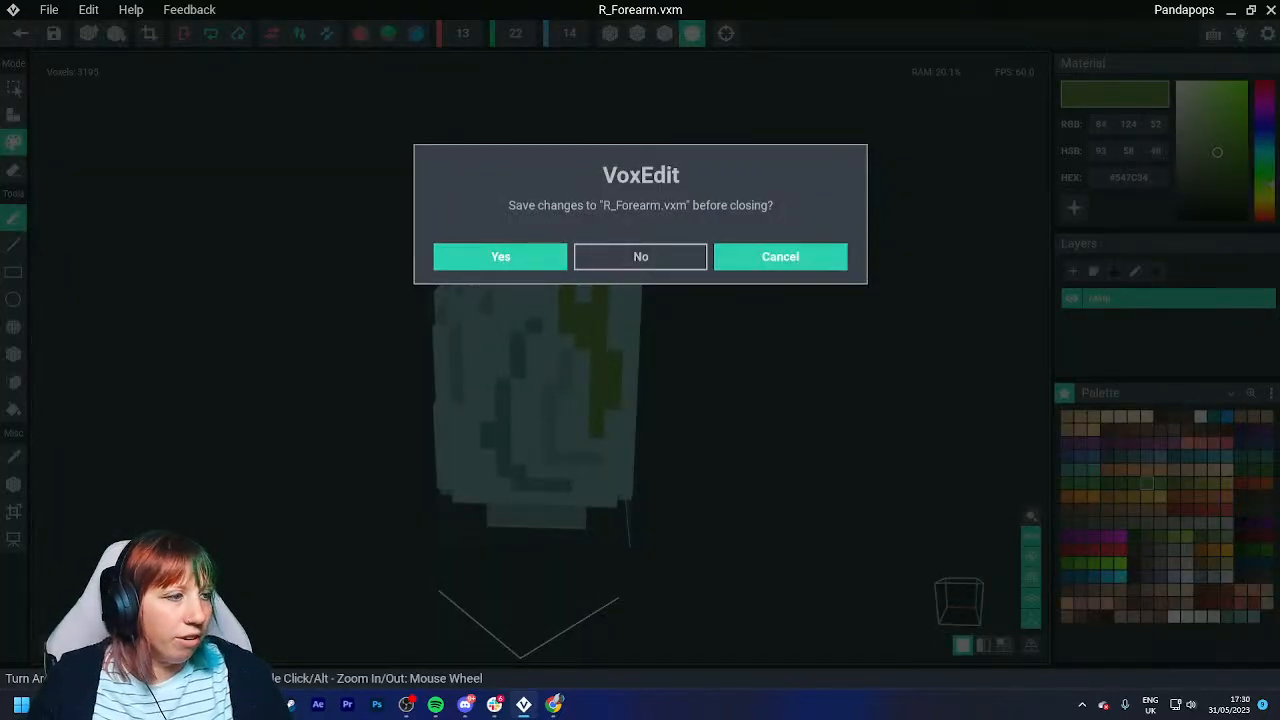
pyautogui.click(780, 256)
# Recolour the forearm's dark teal curved marking to #538348, save R_Forearm and return to the character.
pyautogui.keyDown('alt'); pyautogui.click(512, 408); pyautogui.keyUp('alt')
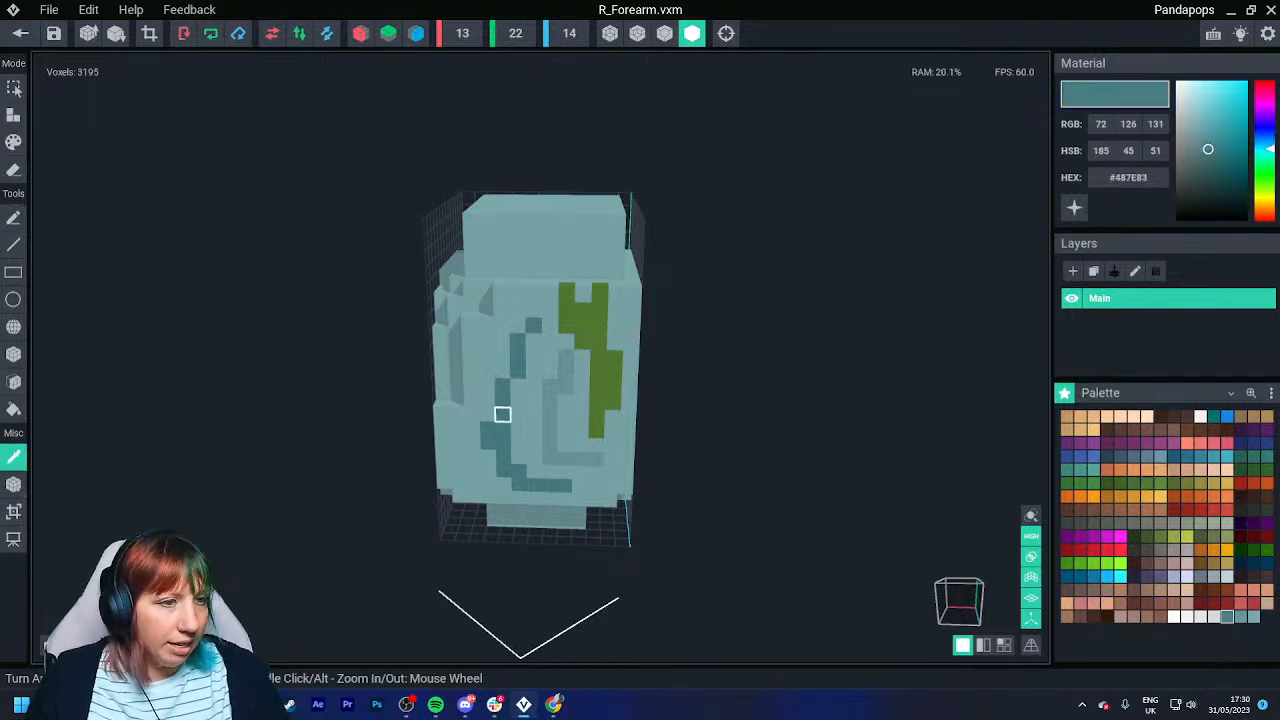
pyautogui.click(1265, 179)
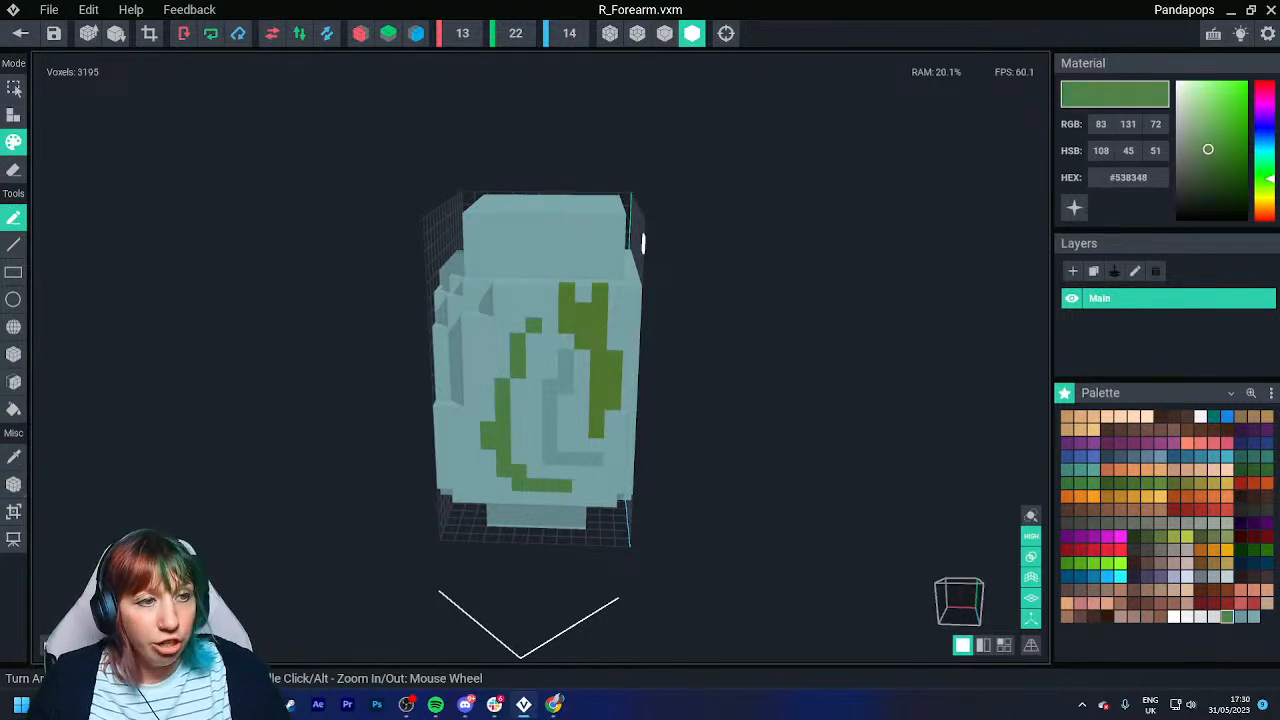
pyautogui.click(20, 33)
pyautogui.click(500, 256)
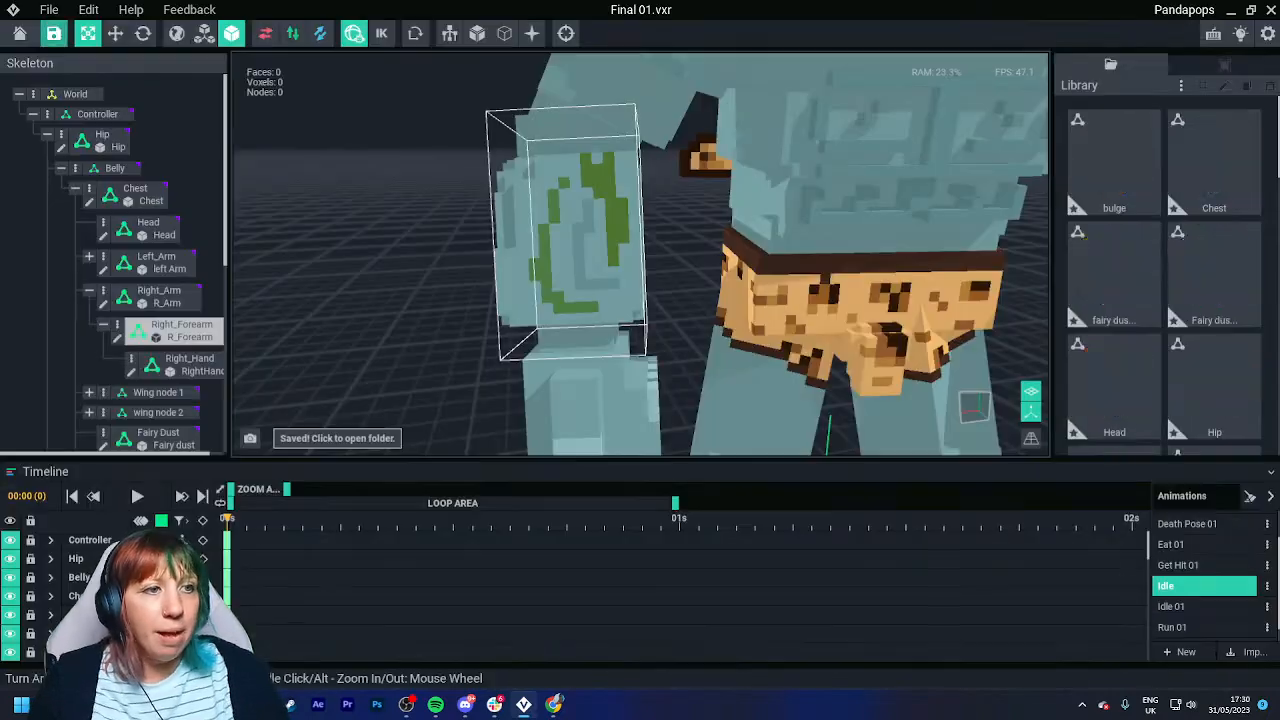
# Select every node of the whole character and assign shared palette 3 to all of the models.
pyautogui.scroll(-4, 570, 256)
pyautogui.moveTo(714, 357); pyautogui.dragTo(470, 140, button='middle')
pyautogui.moveTo(760, 420)
pyautogui.mouseDown(button='right')
pyautogui.moveTo(603, 426)
pyautogui.moveTo(750, 410)
pyautogui.mouseUp(button='right')
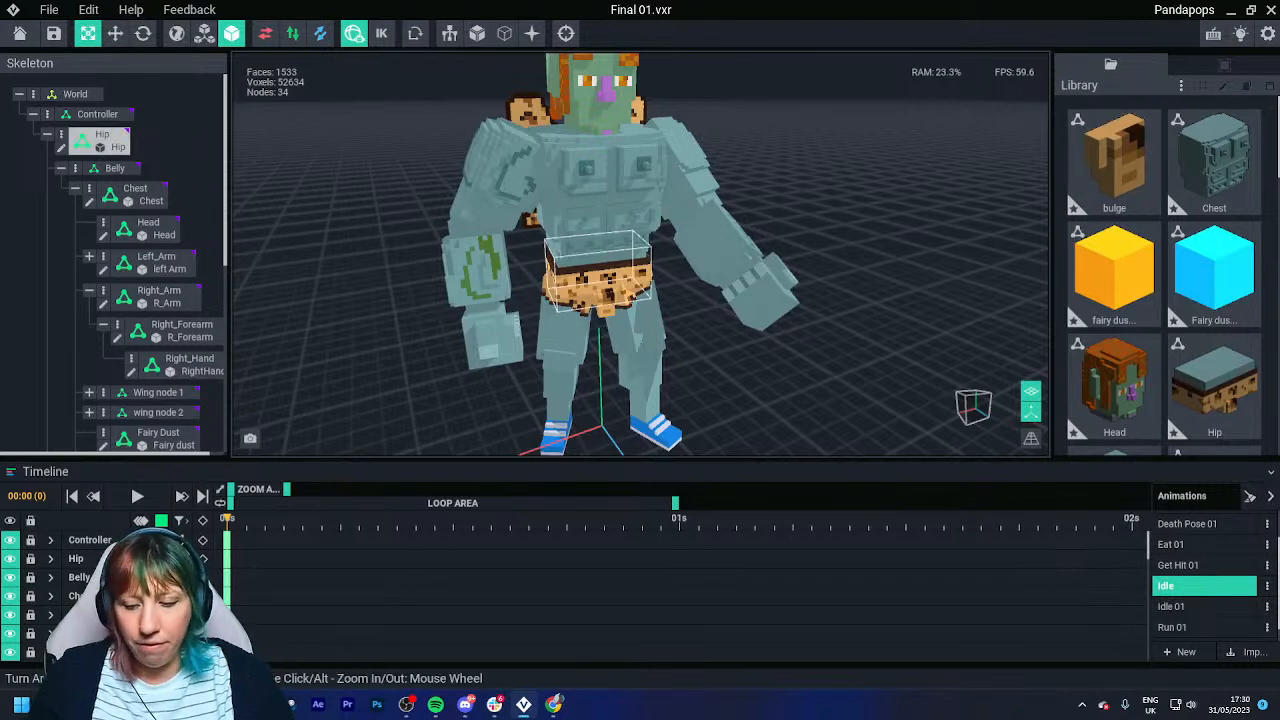
pyautogui.hotkey('ctrl', 'a')
pyautogui.click(1075, 208)
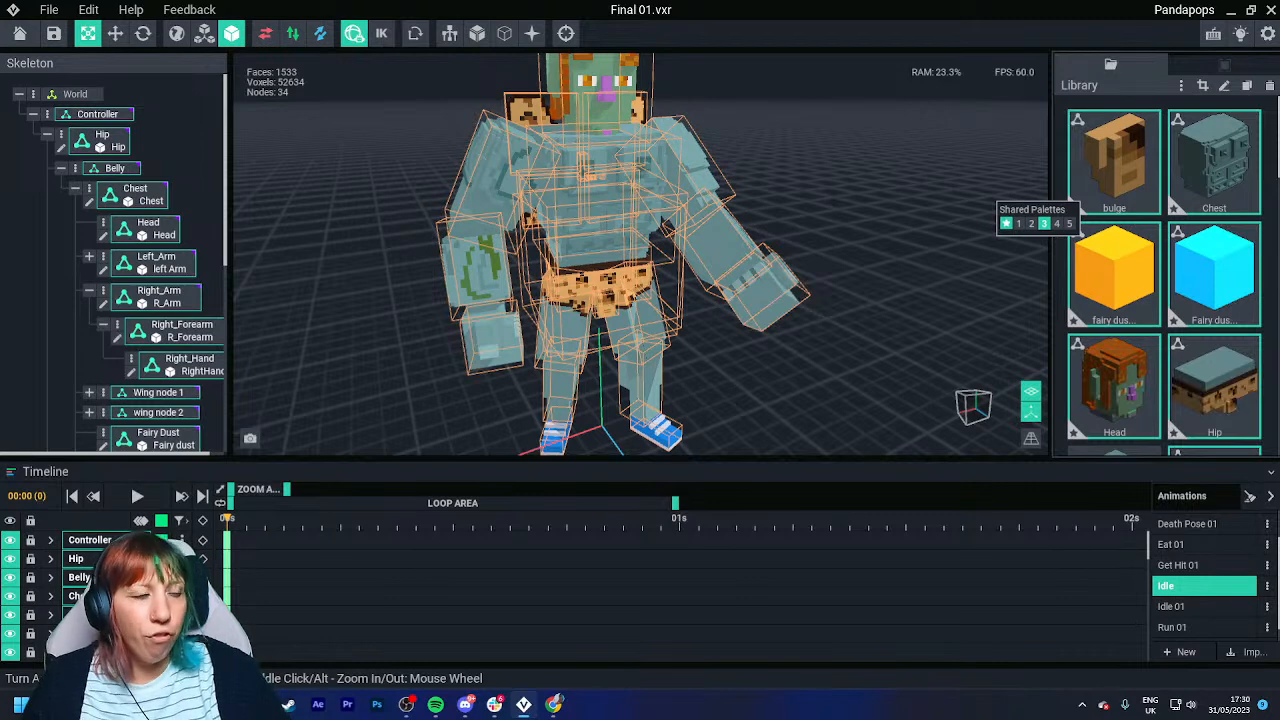
pyautogui.click(1044, 223)
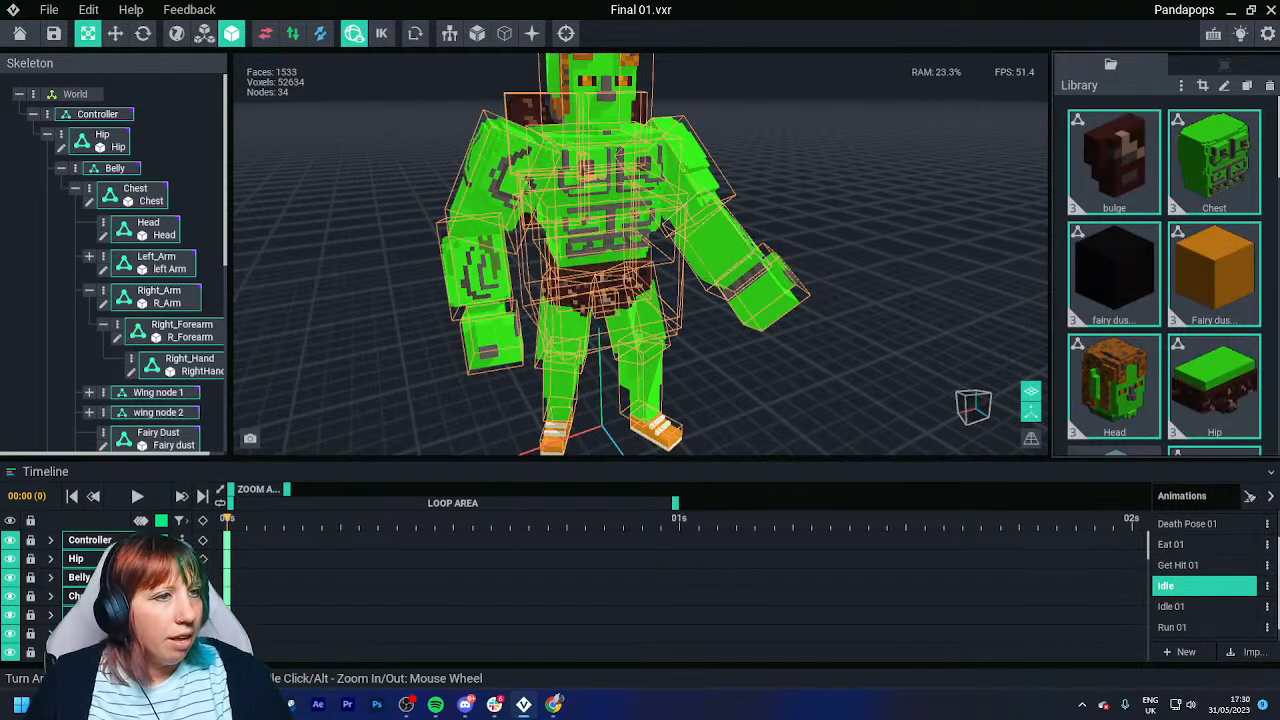
# Open R_Forearm and recolour the sampled curved marking to orange #F16C3A in shared palette 3.
pyautogui.doubleClick(172, 333)
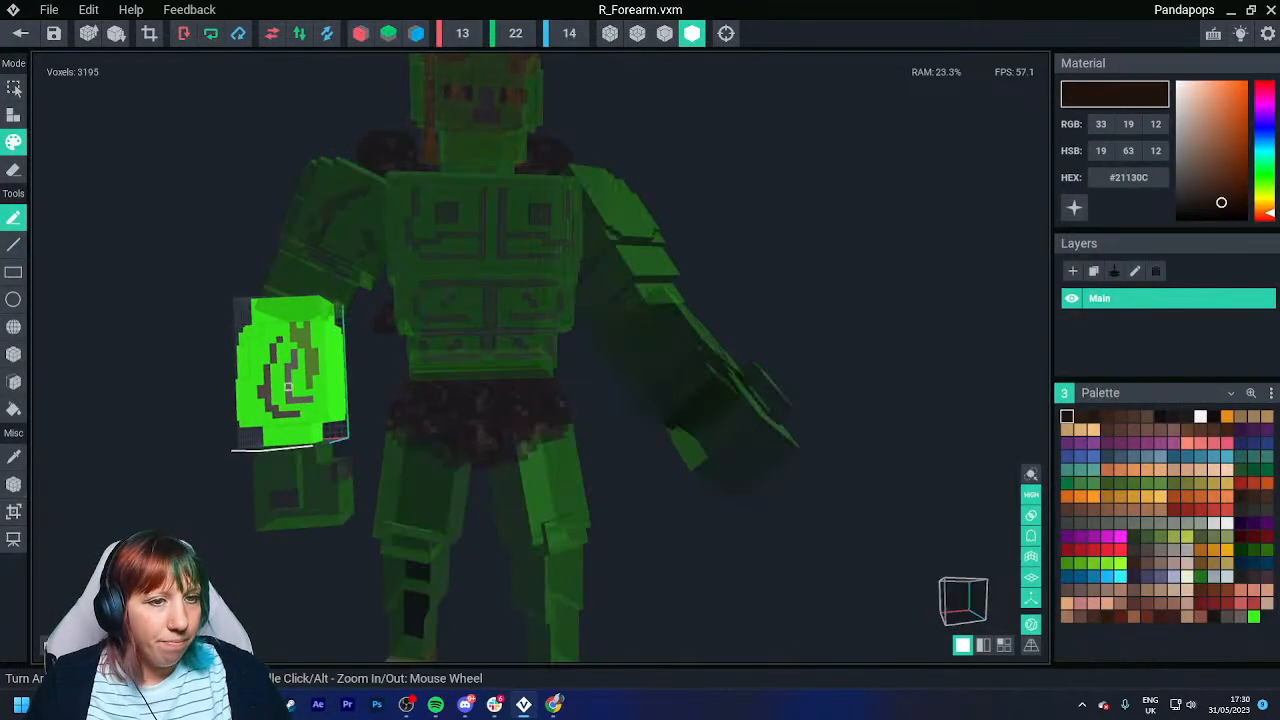
pyautogui.keyDown('alt'); pyautogui.click(267, 378); pyautogui.keyUp('alt')
pyautogui.moveTo(1188, 178); pyautogui.dragTo(1230, 88)
pyautogui.click(20, 33)
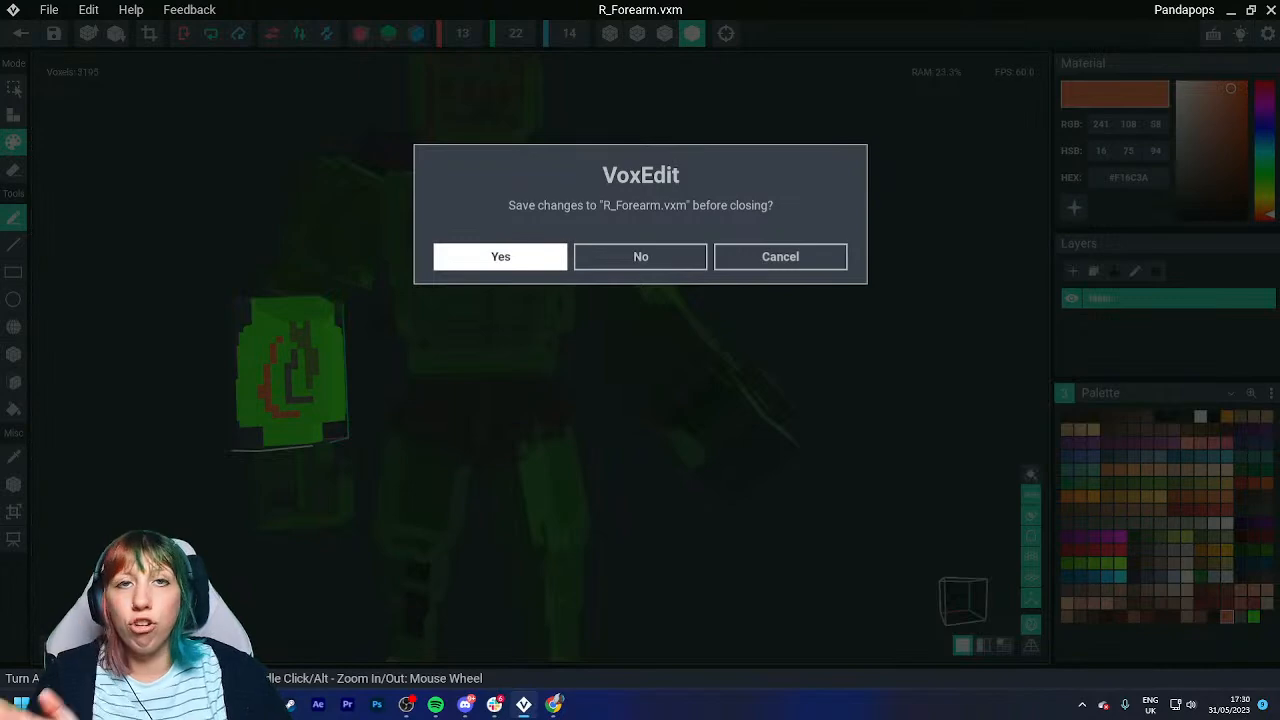
pyautogui.click(500, 256)
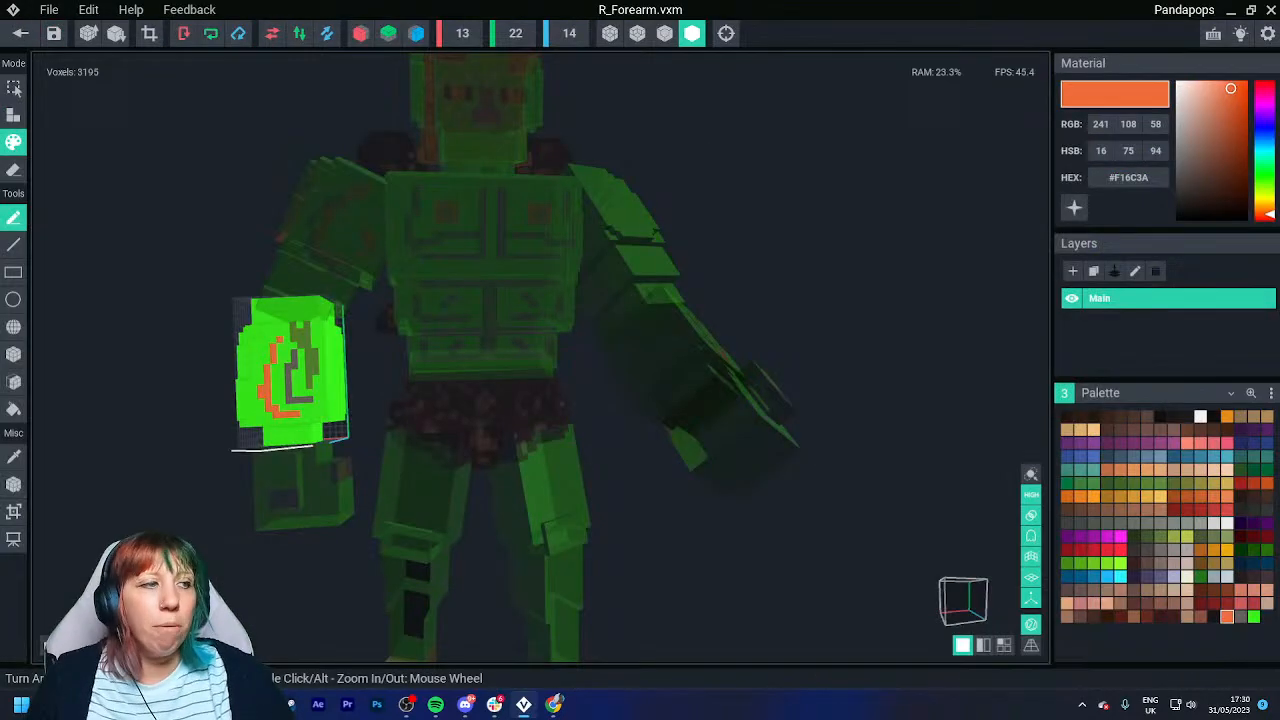
# Create a new palette in shared palette 3, save R_Forearm and return to the character.
pyautogui.click(1270, 393)
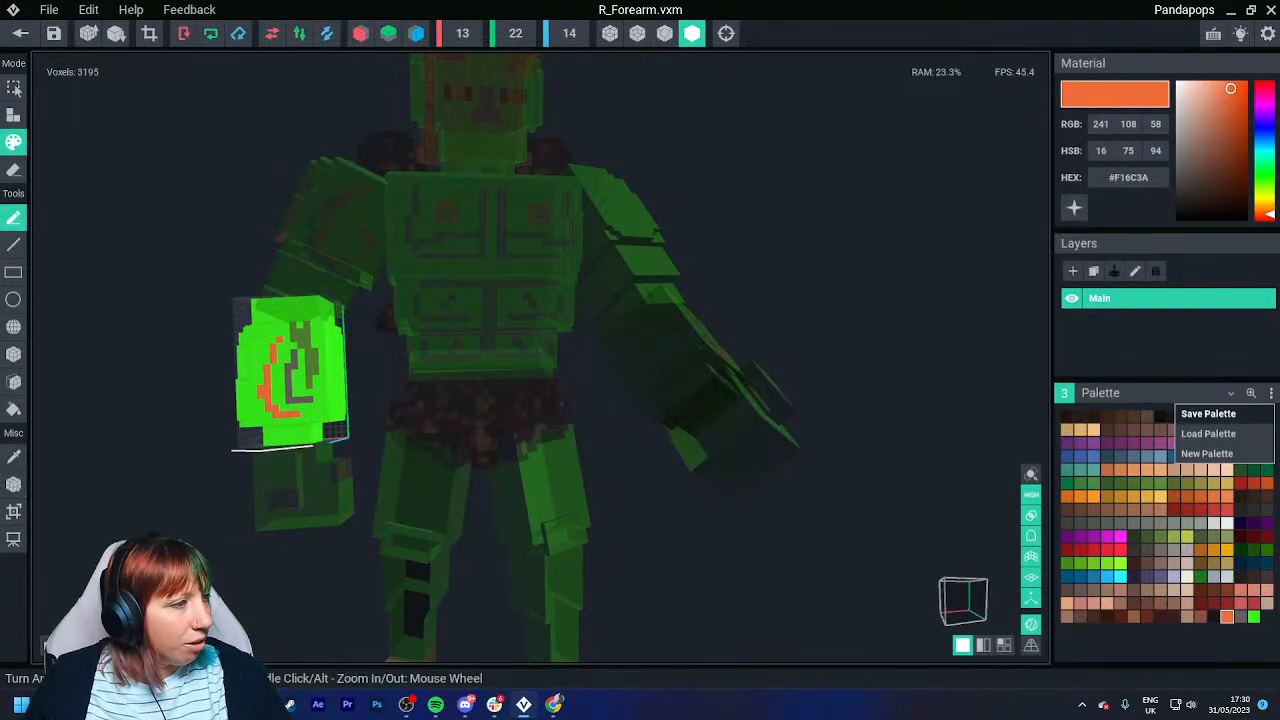
pyautogui.click(1207, 453)
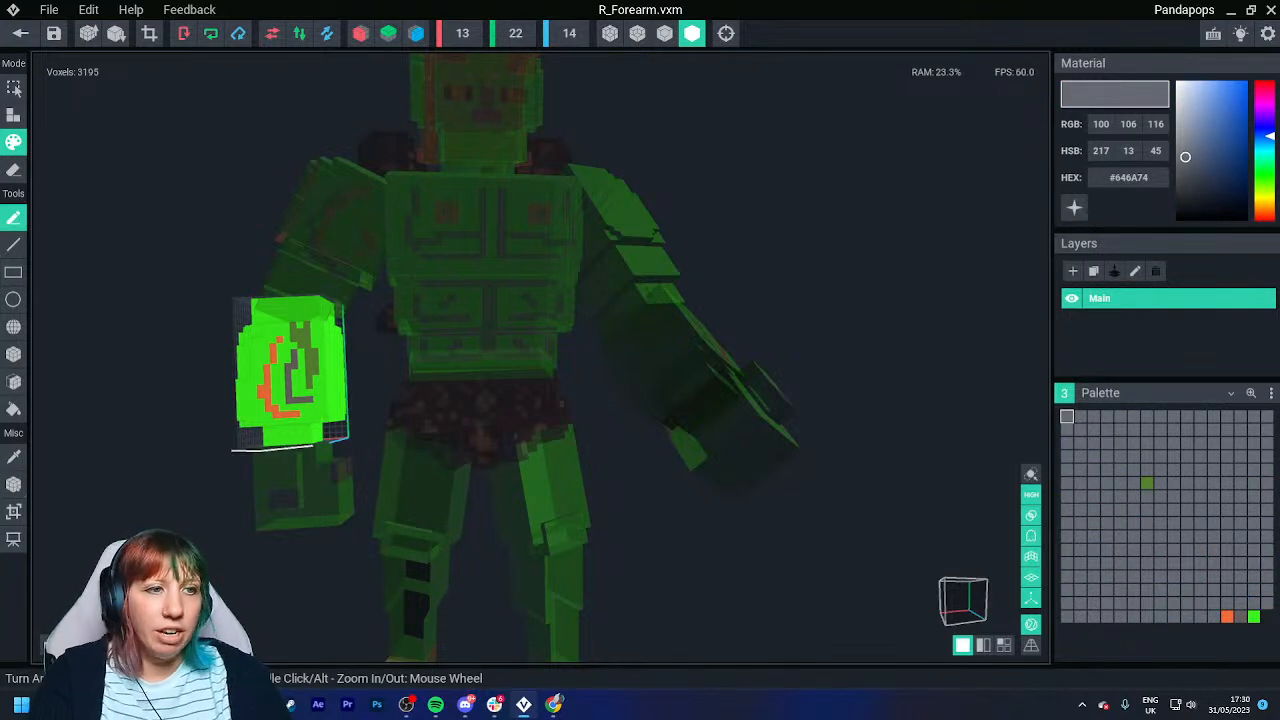
pyautogui.click(20, 33)
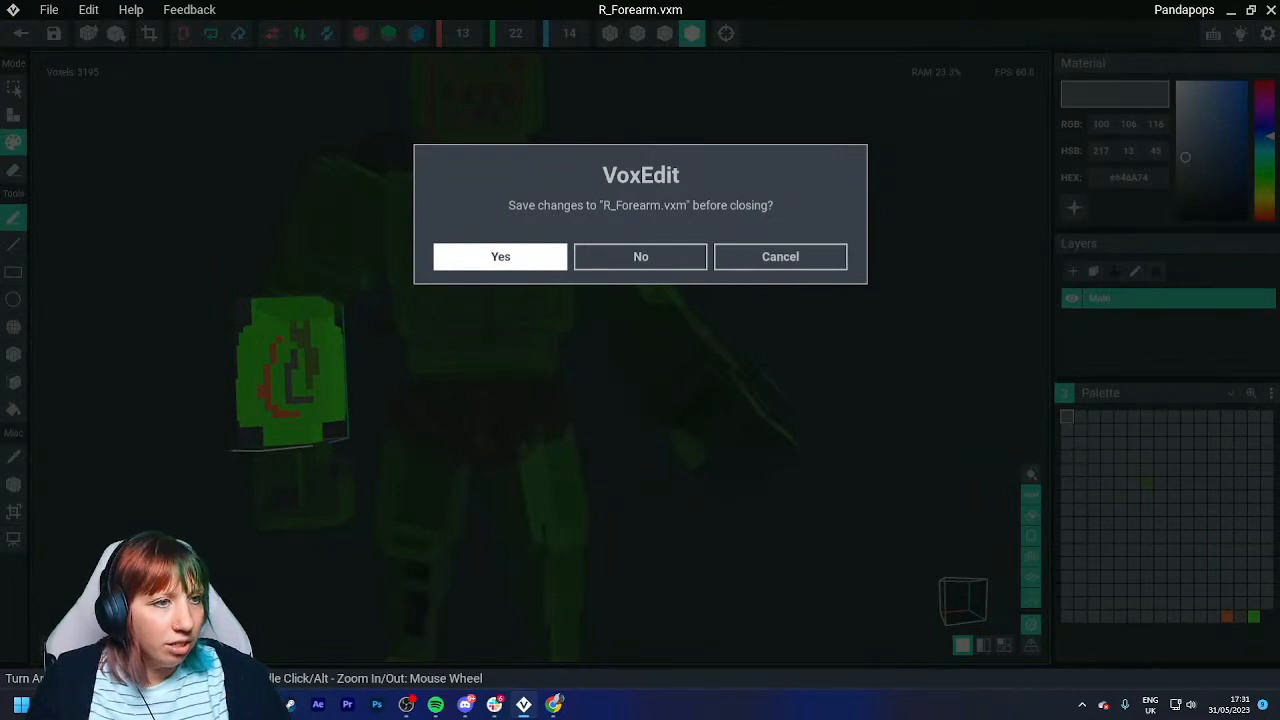
pyautogui.click(500, 256)
# Open the Hip model, sample the main grey of the underwear and change that palette colour to #397BE7.
pyautogui.doubleClick(612, 289)
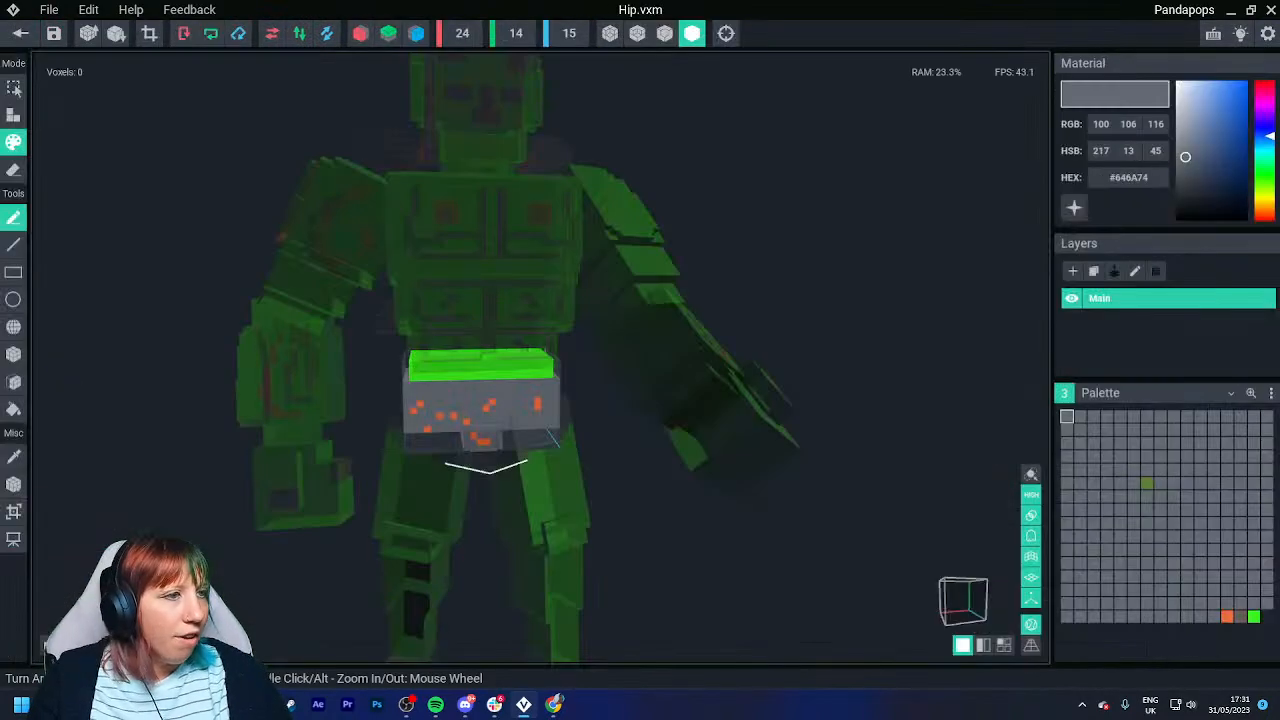
pyautogui.moveTo(537, 423); pyautogui.dragTo(511, 411, button='right')
pyautogui.scroll(3, 508, 415)
pyautogui.press('i')
pyautogui.click(436, 396)
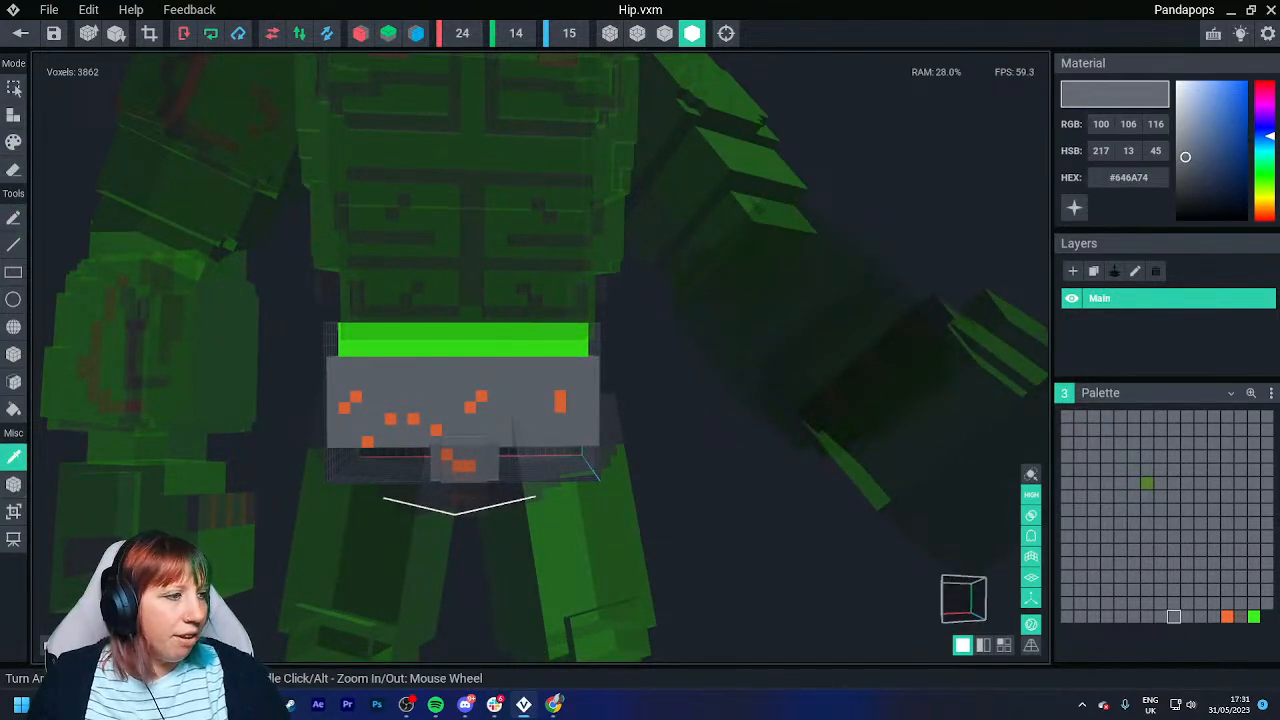
pyautogui.click(515, 385)
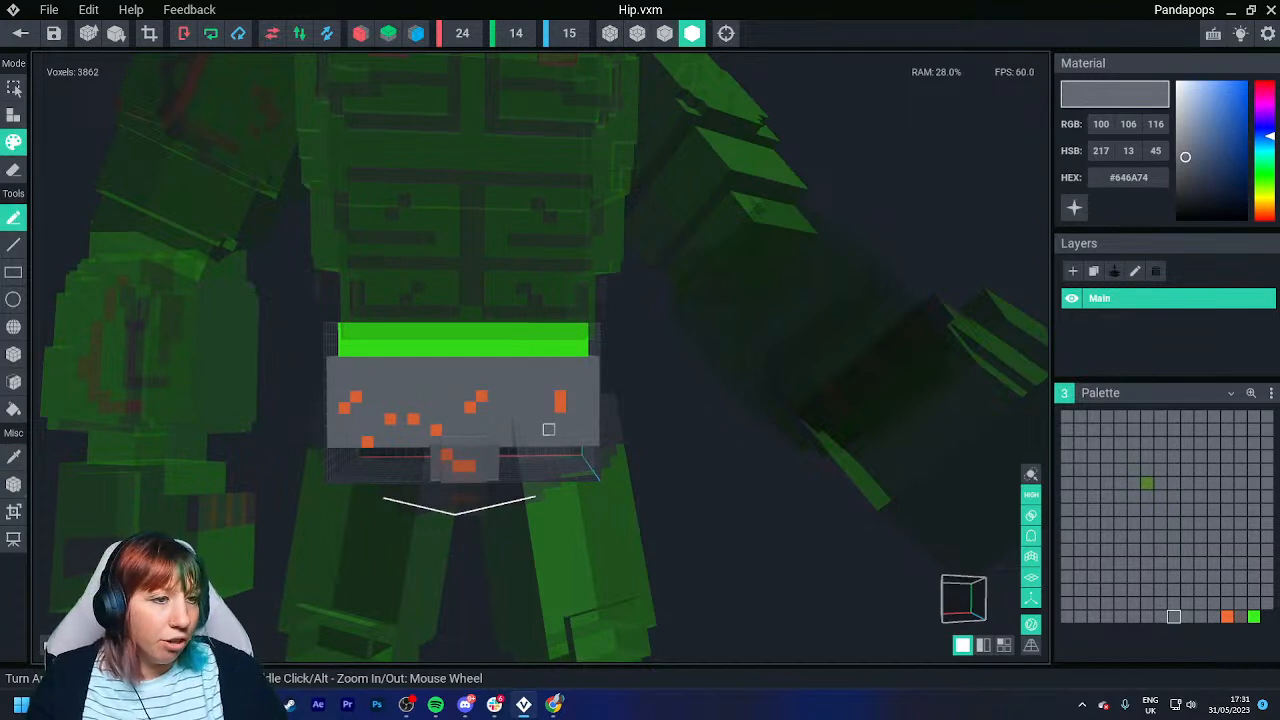
pyautogui.press('i')
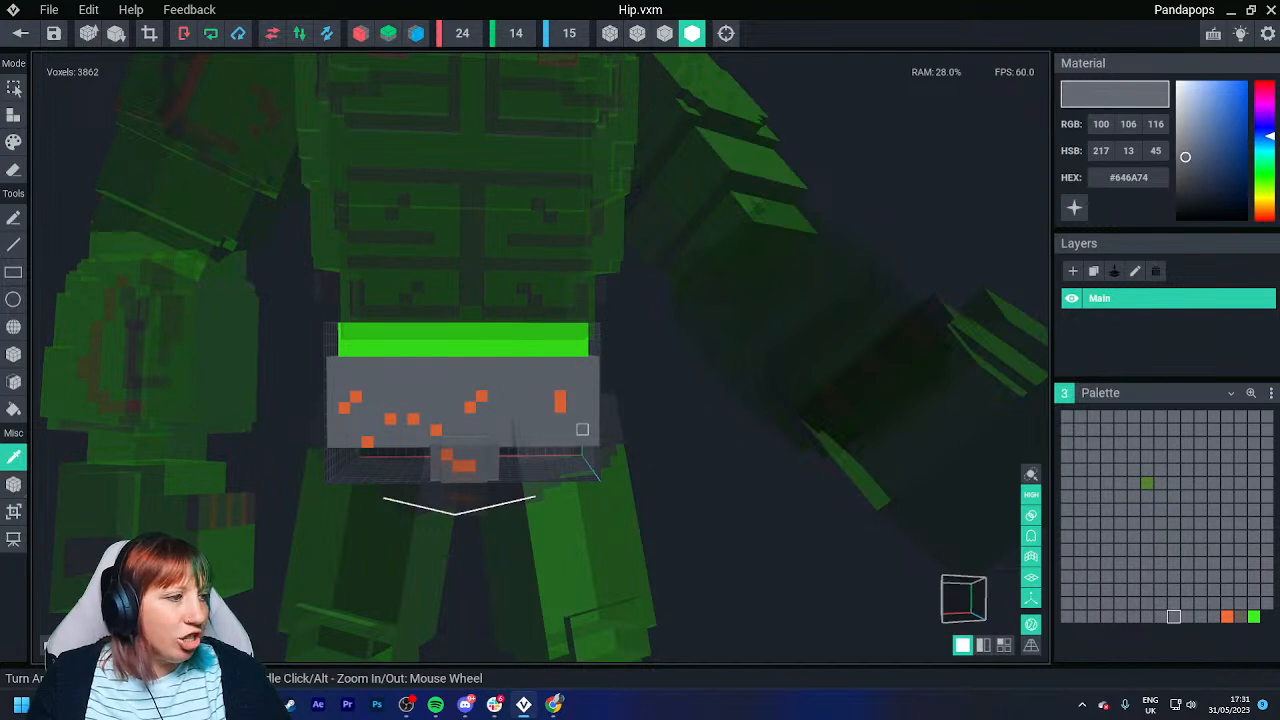
pyautogui.click(526, 409)
pyautogui.moveTo(1185, 157)
pyautogui.mouseDown()
pyautogui.moveTo(1217, 151)
pyautogui.moveTo(1230, 93)
pyautogui.mouseUp()
# Sample a remaining grey patch on the underwear and change its palette colour to a lighter blue.
pyautogui.press('i')
pyautogui.click(514, 406)
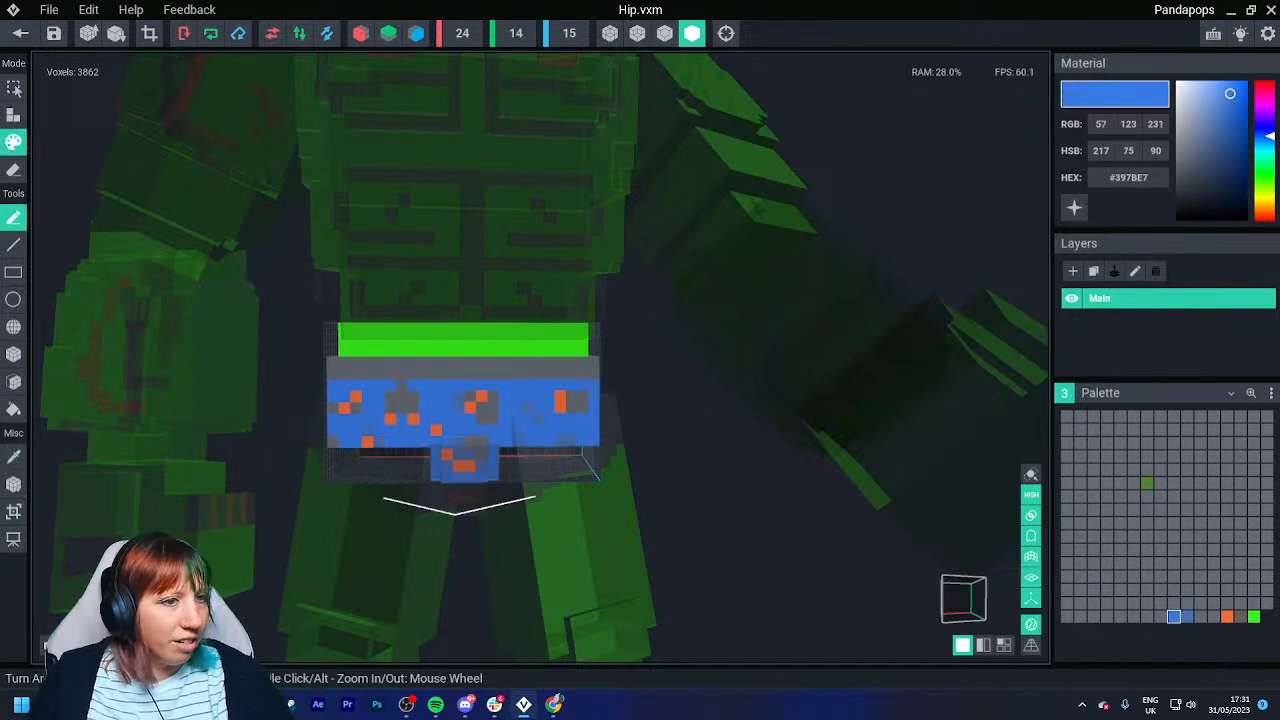
pyautogui.press('i')
pyautogui.click(492, 407)
pyautogui.moveTo(1186, 157); pyautogui.dragTo(1220, 85)
# Recolour the grey waistband to black and another sampled grey patch of the underwear to #467FDF.
pyautogui.press('i')
pyautogui.click(481, 371)
pyautogui.moveTo(1186, 157); pyautogui.dragTo(1217, 219)
pyautogui.press('i')
pyautogui.click(480, 414)
pyautogui.moveTo(1186, 157); pyautogui.dragTo(1225, 97)
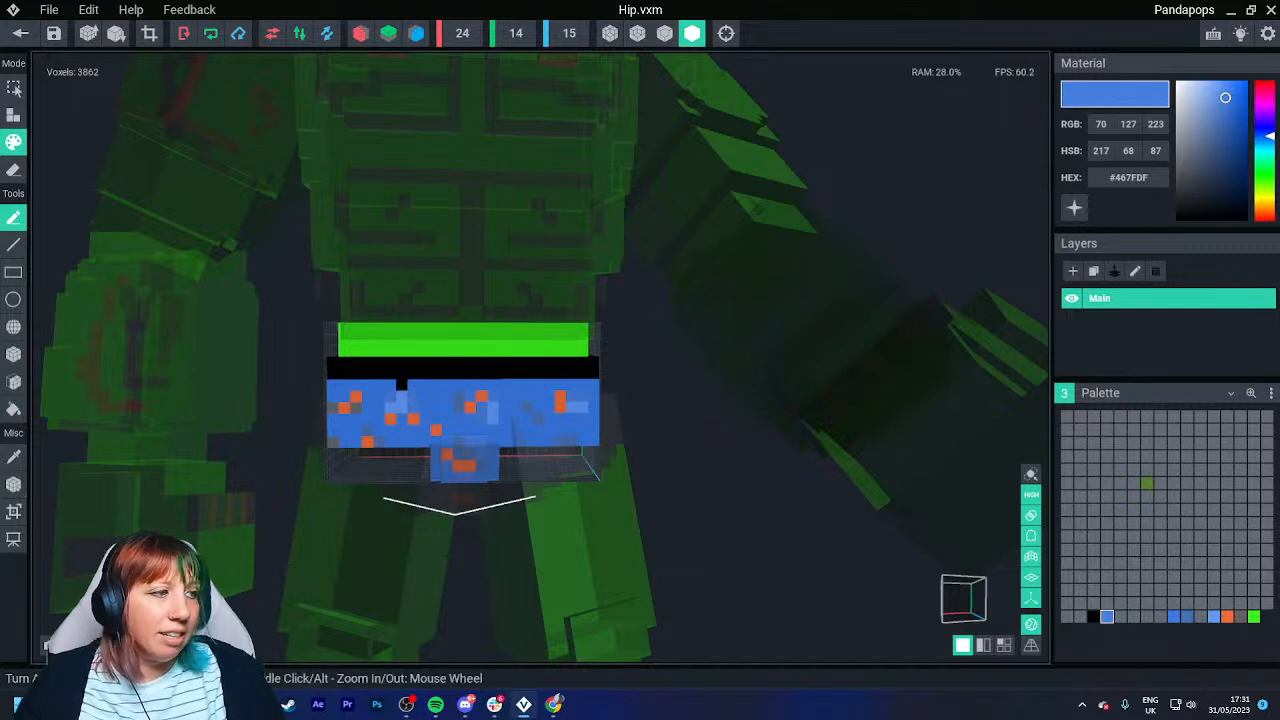
# Inspect the unused grey slots, the palette options and the green slot of shared palette 3.
pyautogui.click(1160, 483)
pyautogui.click(1271, 393)
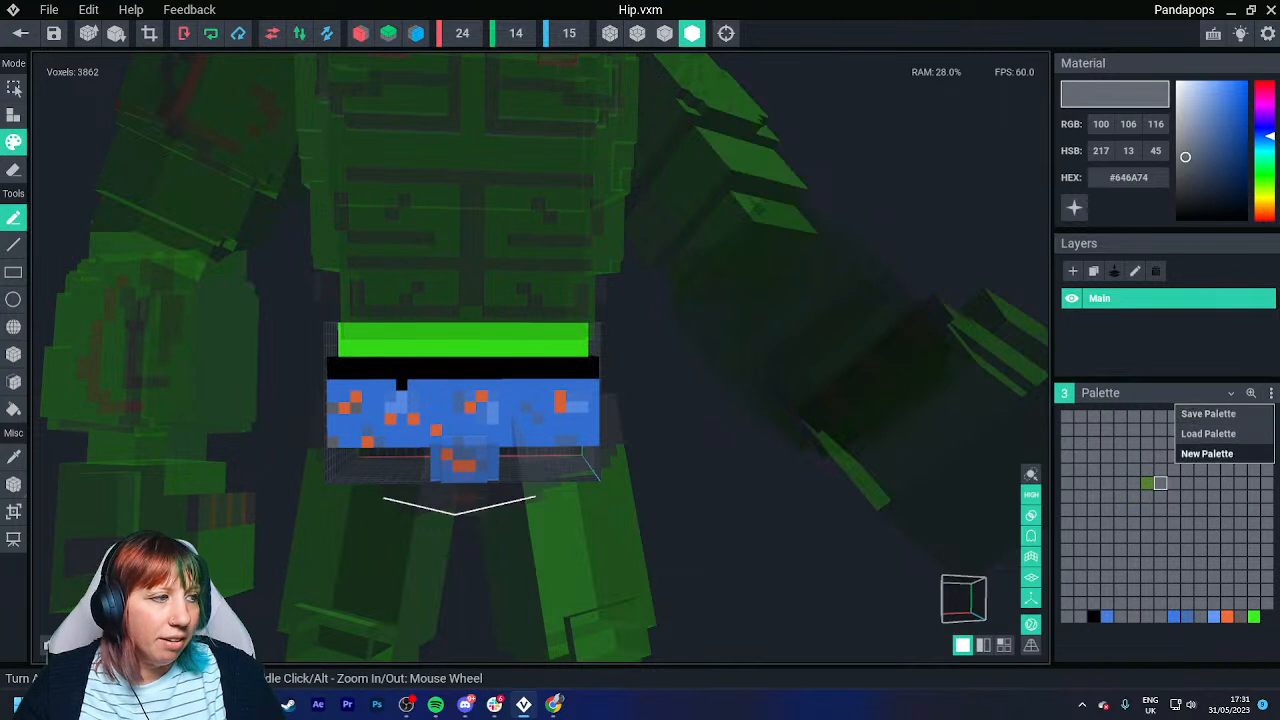
pyautogui.click(1134, 523)
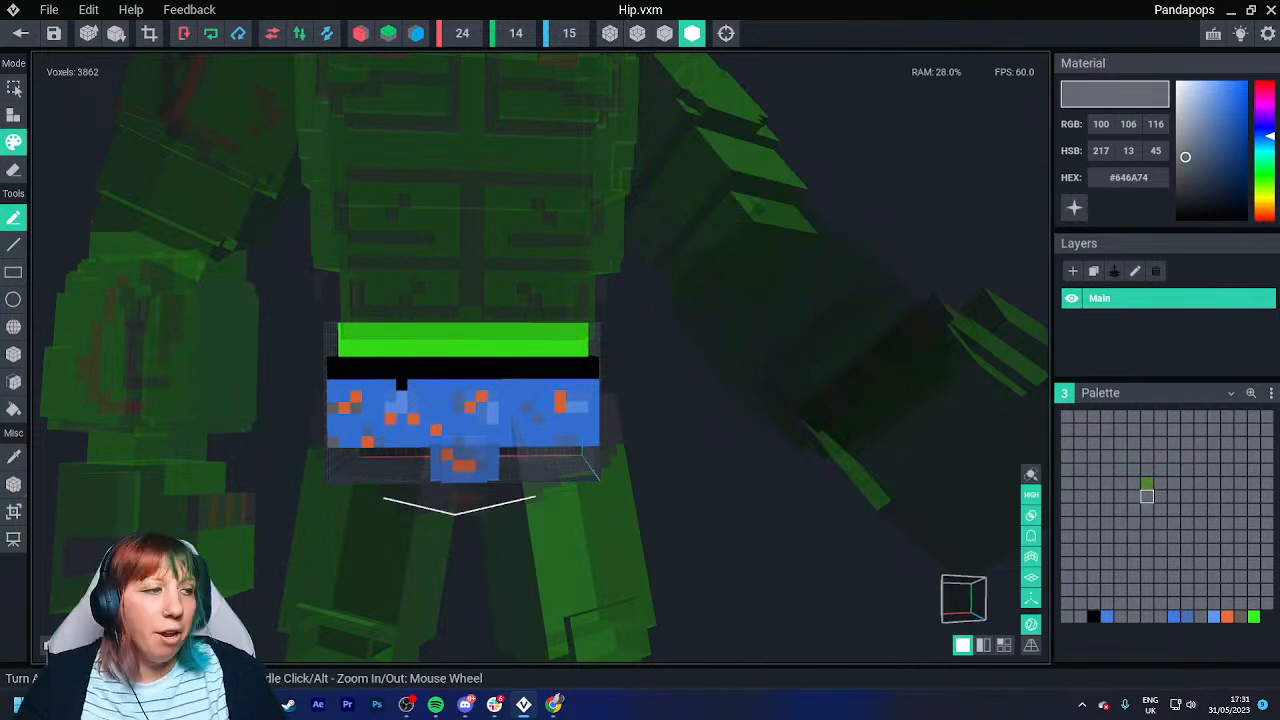
pyautogui.click(1147, 483)
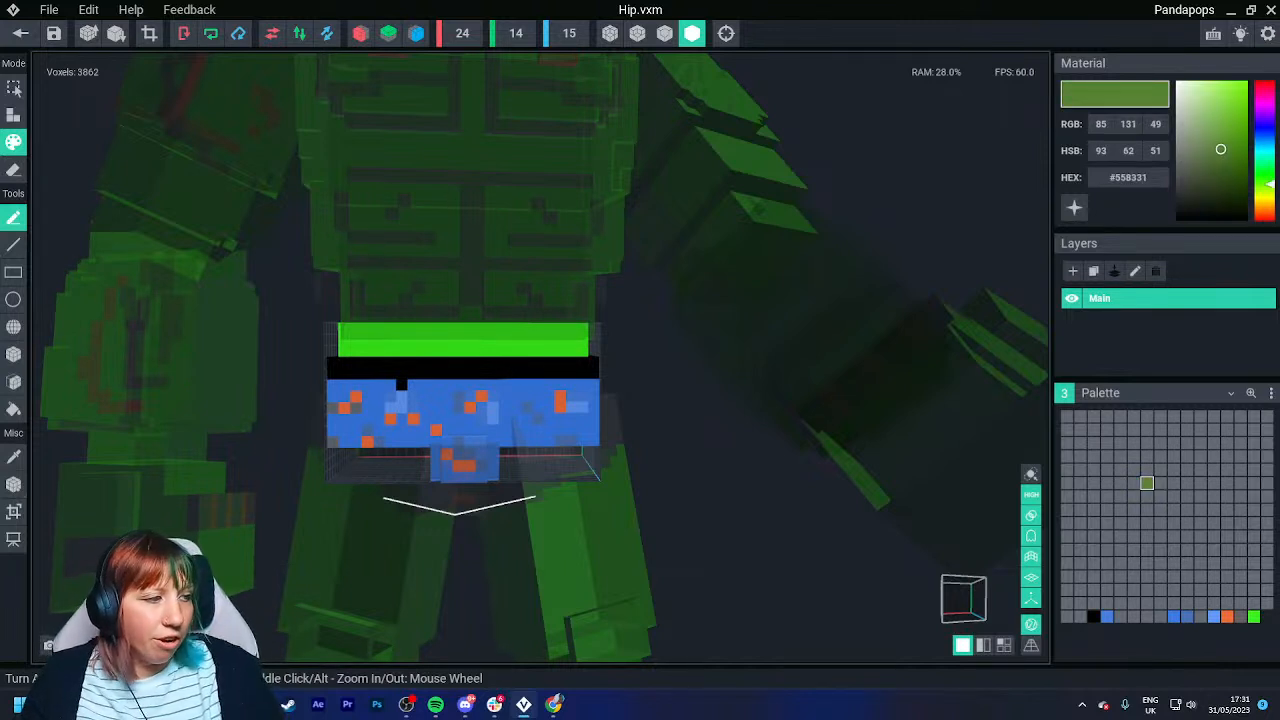
# Select the palette slot with the underwear's main blue #397BE7 and copy its hex value.
pyautogui.click(1174, 616)
pyautogui.rightClick(1115, 177)
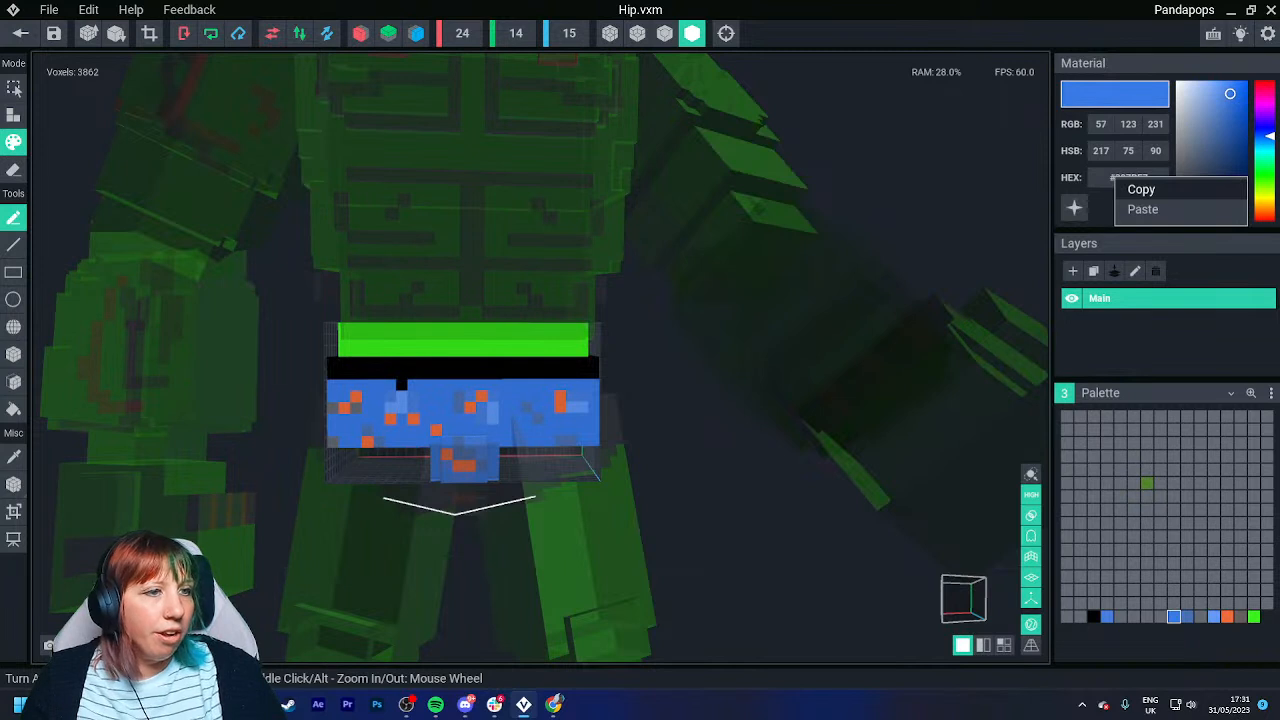
# Copy the hex code #397BE7 into the empty palette swatch below the dark green one and darken it to #346ECC.
pyautogui.click(1141, 189)
pyautogui.click(1147, 483)
pyautogui.click(1147, 496)
pyautogui.rightClick(1128, 177)
pyautogui.click(1141, 209)
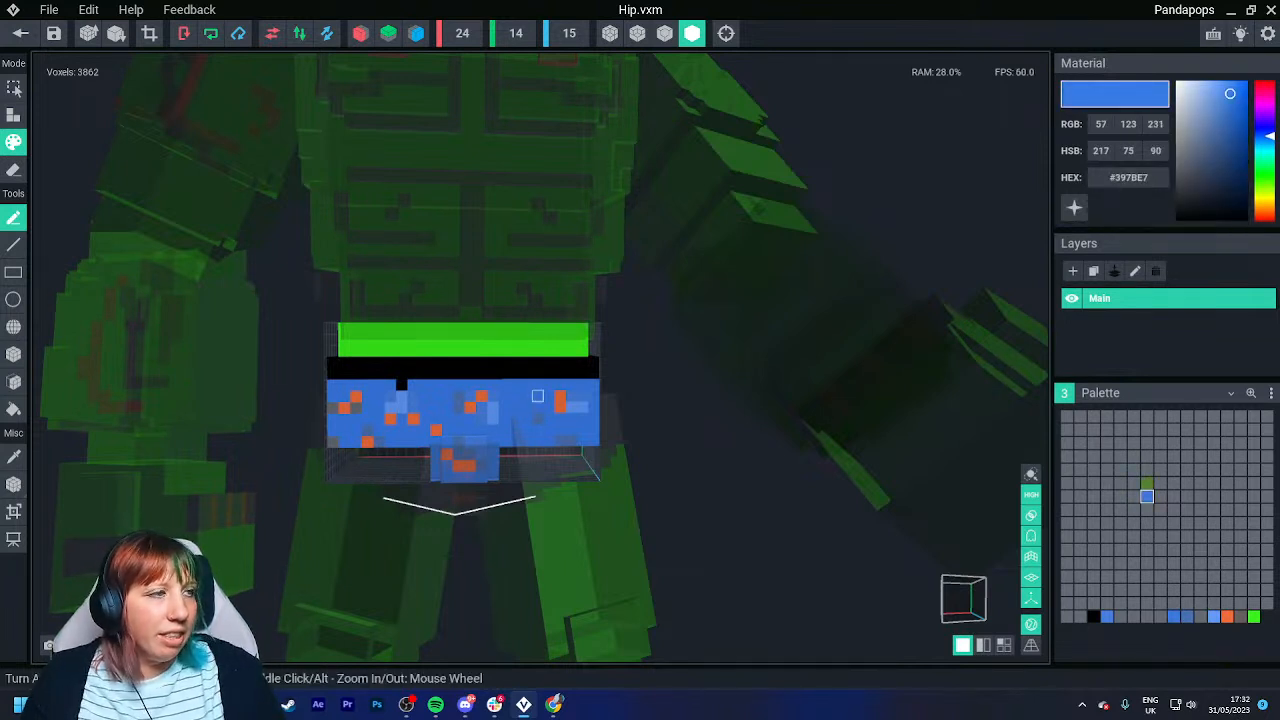
pyautogui.moveTo(1230, 93); pyautogui.dragTo(1229, 108)
# Paste #397BE7 into the next empty swatch along the row and darken it to #2B559B.
pyautogui.click(1160, 496)
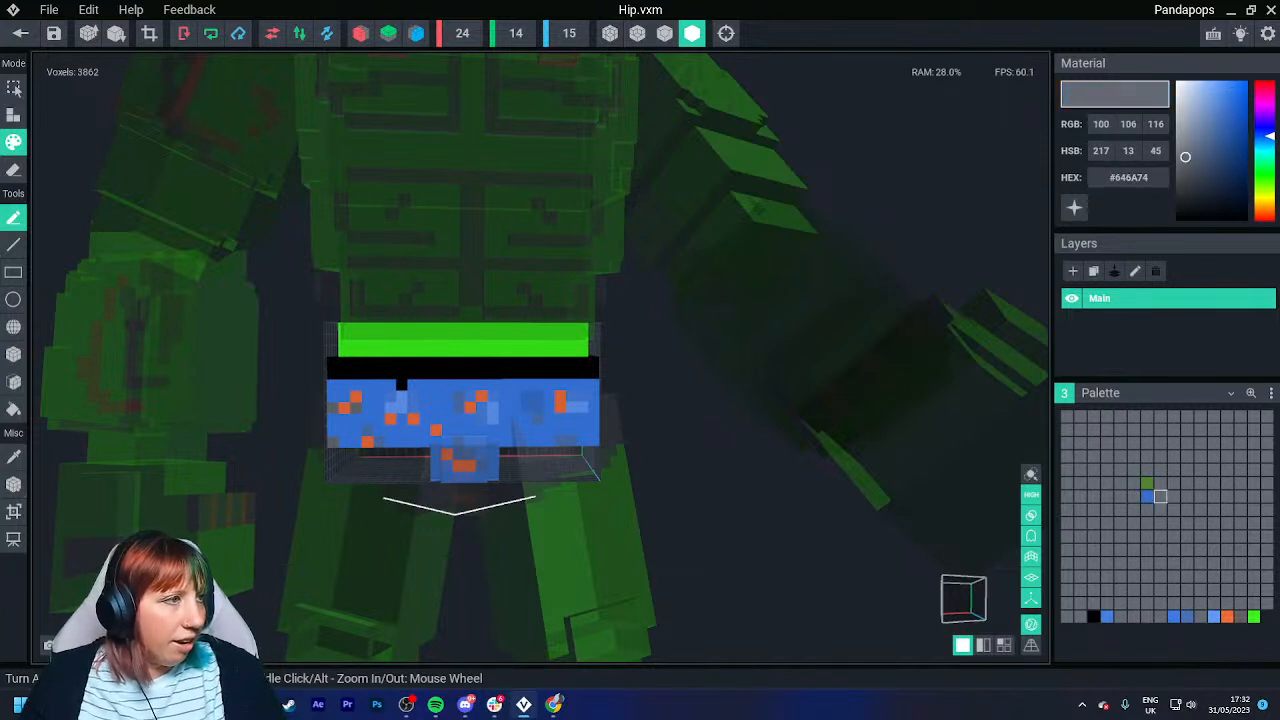
pyautogui.rightClick(1120, 179)
pyautogui.click(1142, 210)
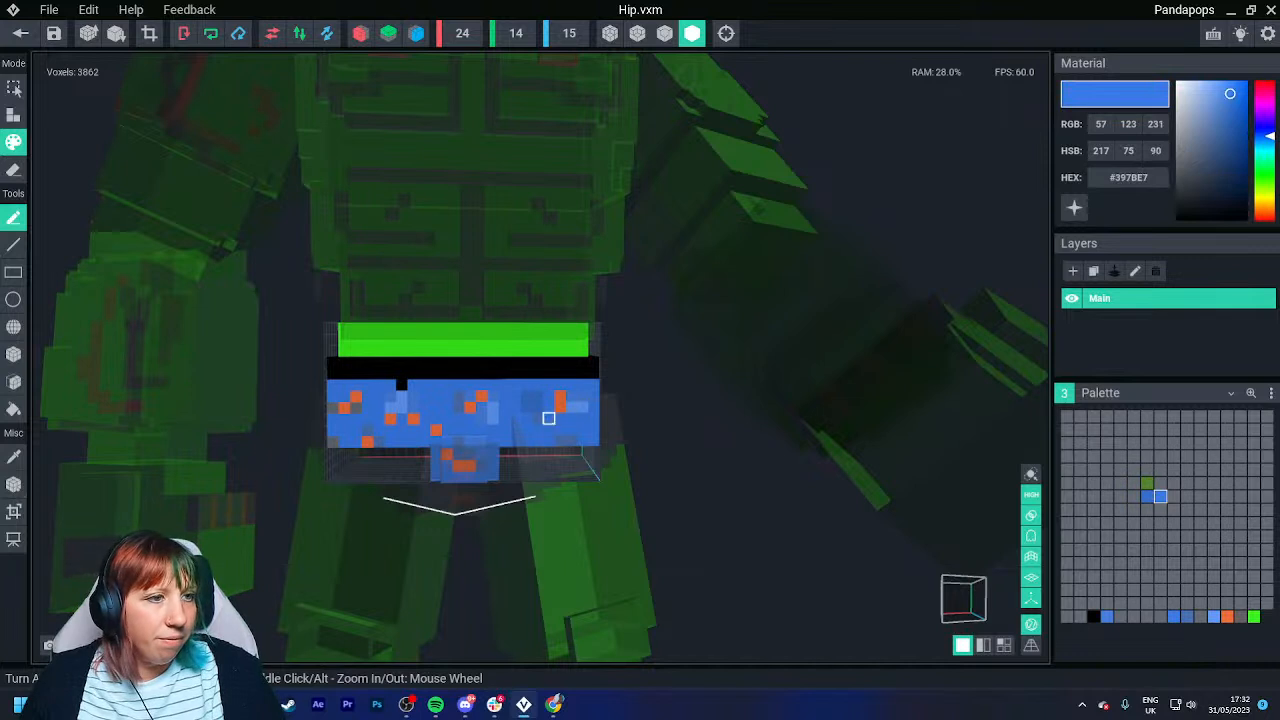
pyautogui.moveTo(1230, 93); pyautogui.dragTo(1228, 135)
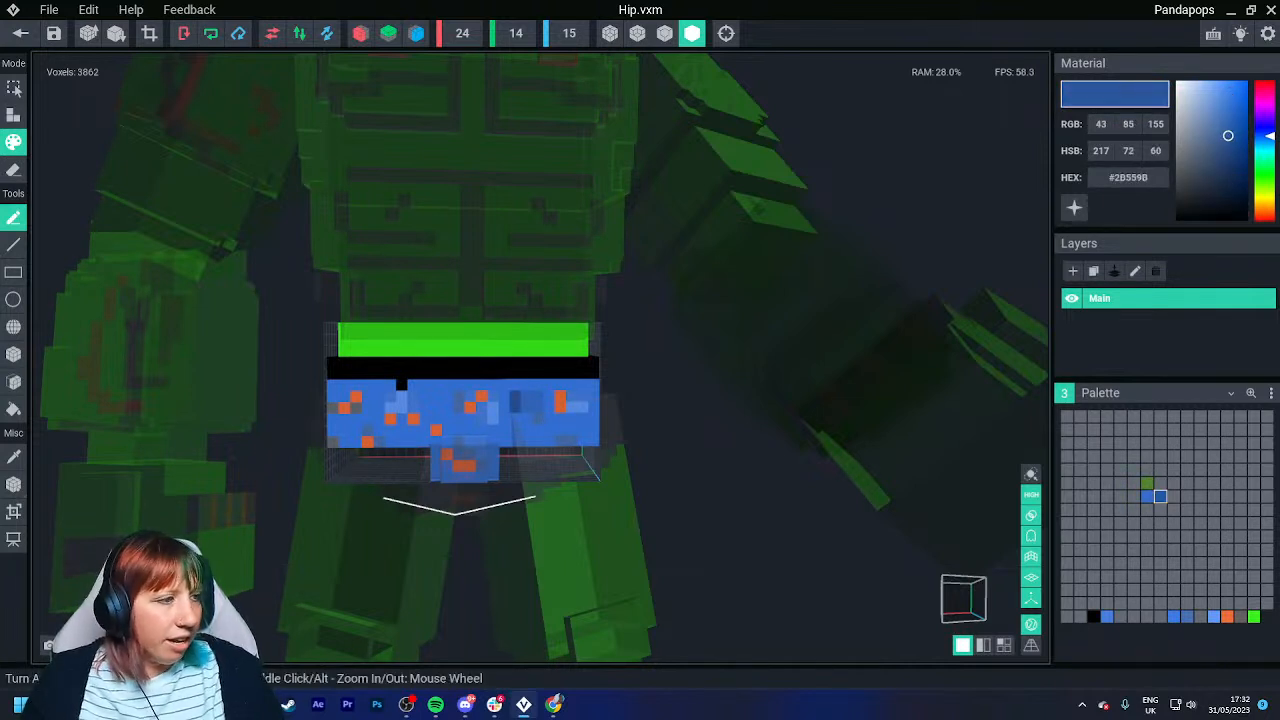
# Copy #2B559B into the following empty swatch and darken it to #204583 for the deepest blue.
pyautogui.rightClick(1120, 179)
pyautogui.click(1138, 193)
pyautogui.click(1174, 496)
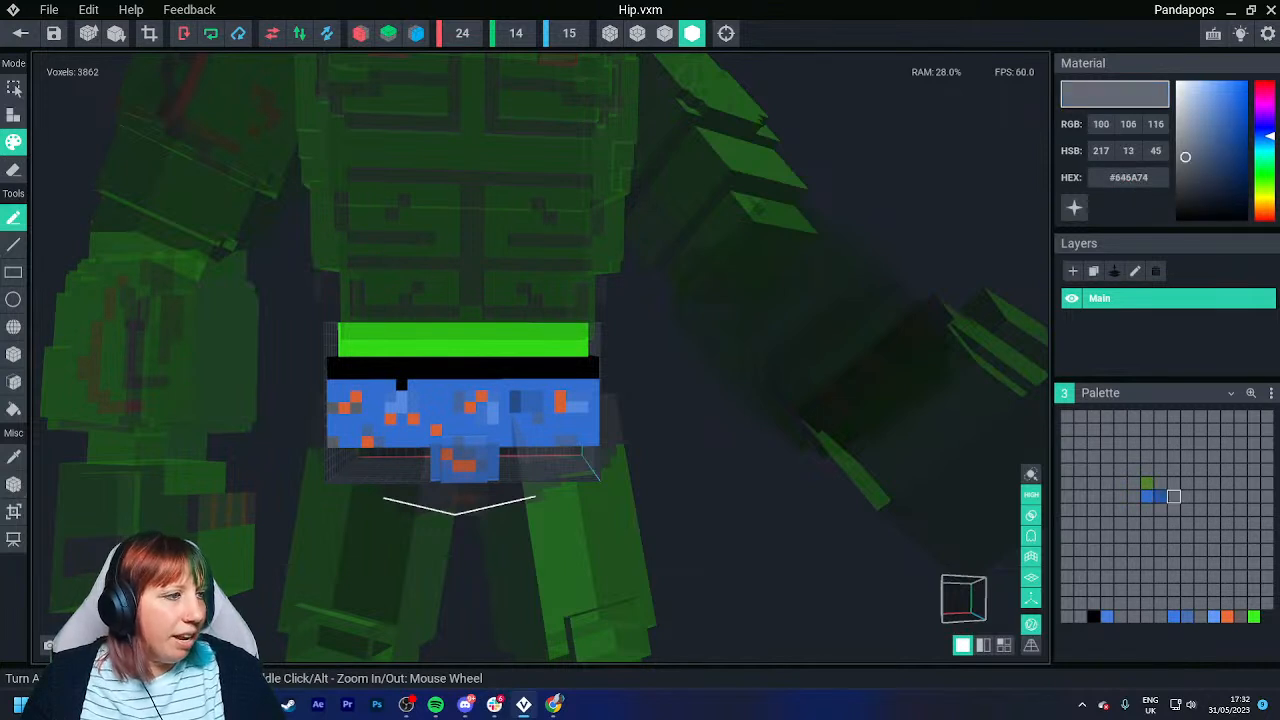
pyautogui.rightClick(1120, 179)
pyautogui.click(1142, 212)
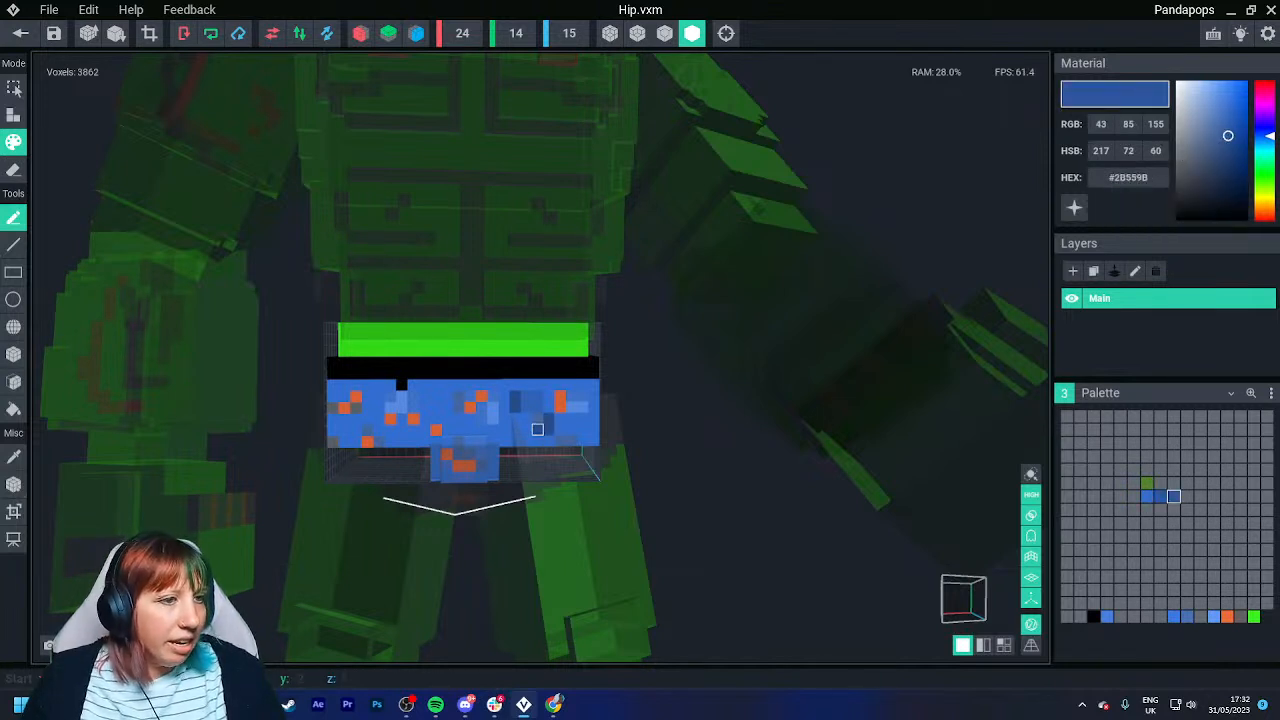
pyautogui.moveTo(1228, 136); pyautogui.dragTo(1230, 149)
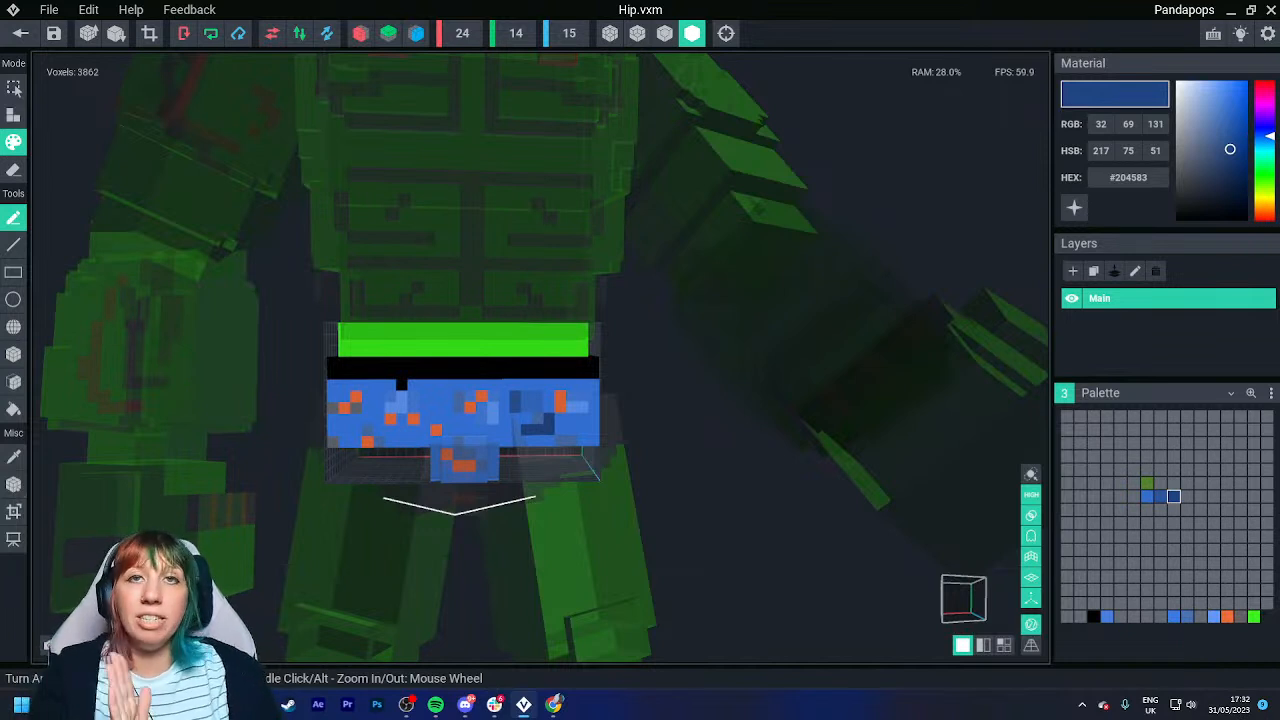
pyautogui.click(1147, 510)
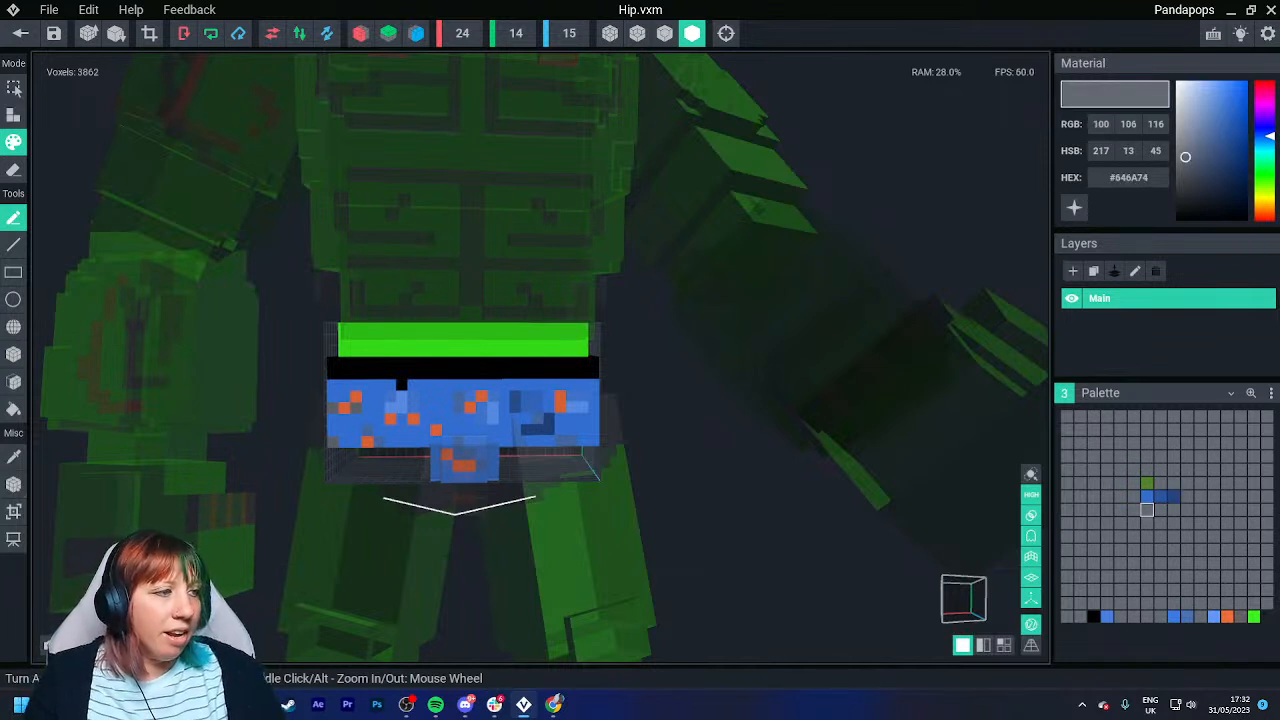
pyautogui.click(1213, 550)
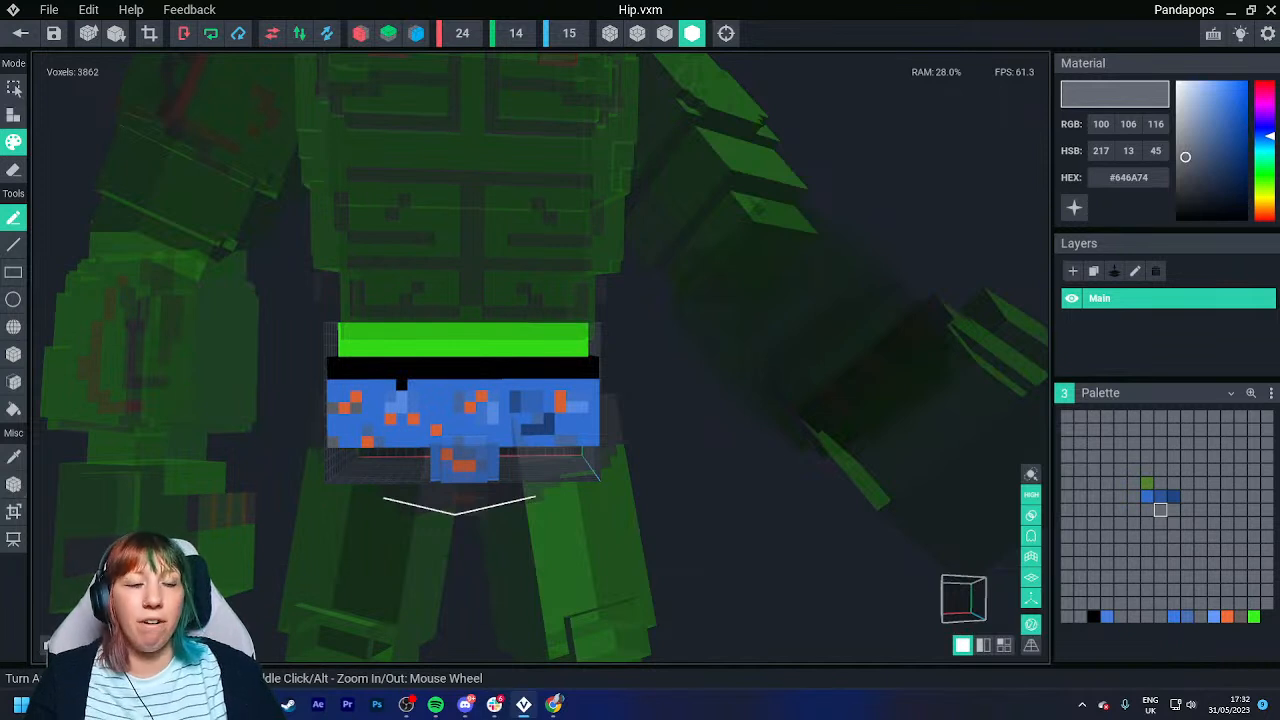
pyautogui.click(1160, 496)
pyautogui.click(1173, 496)
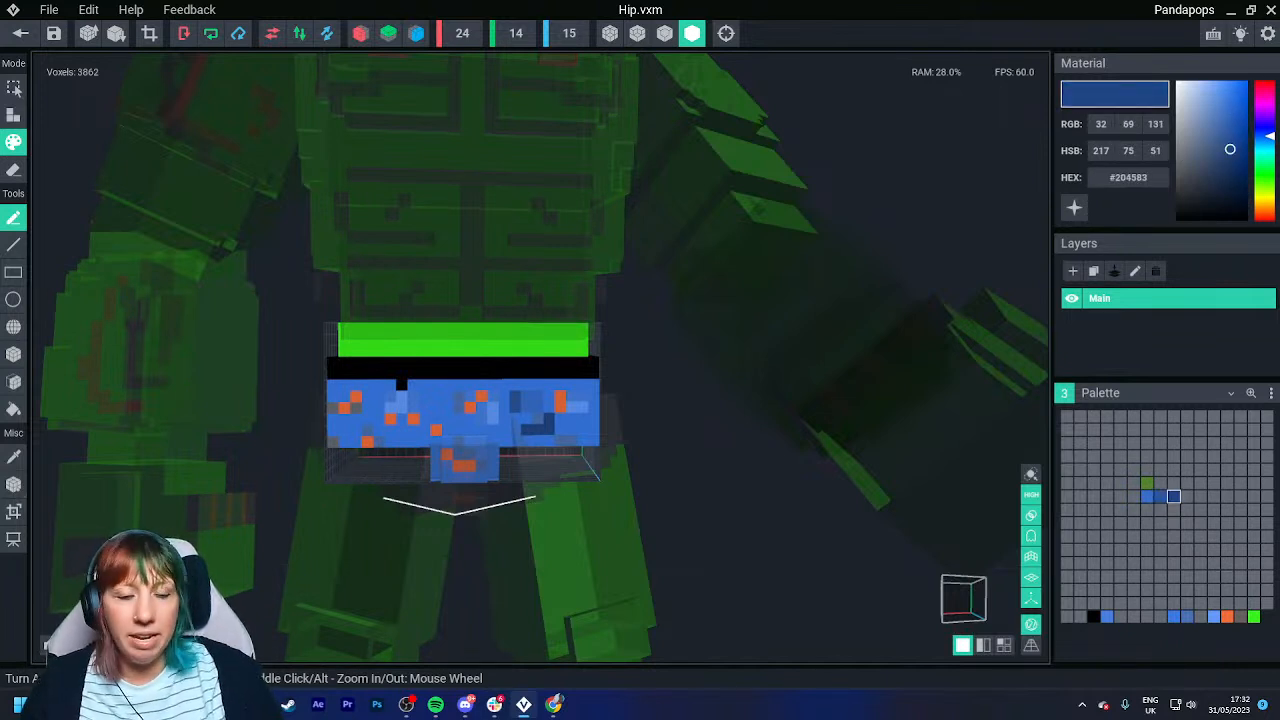
pyautogui.click(1187, 496)
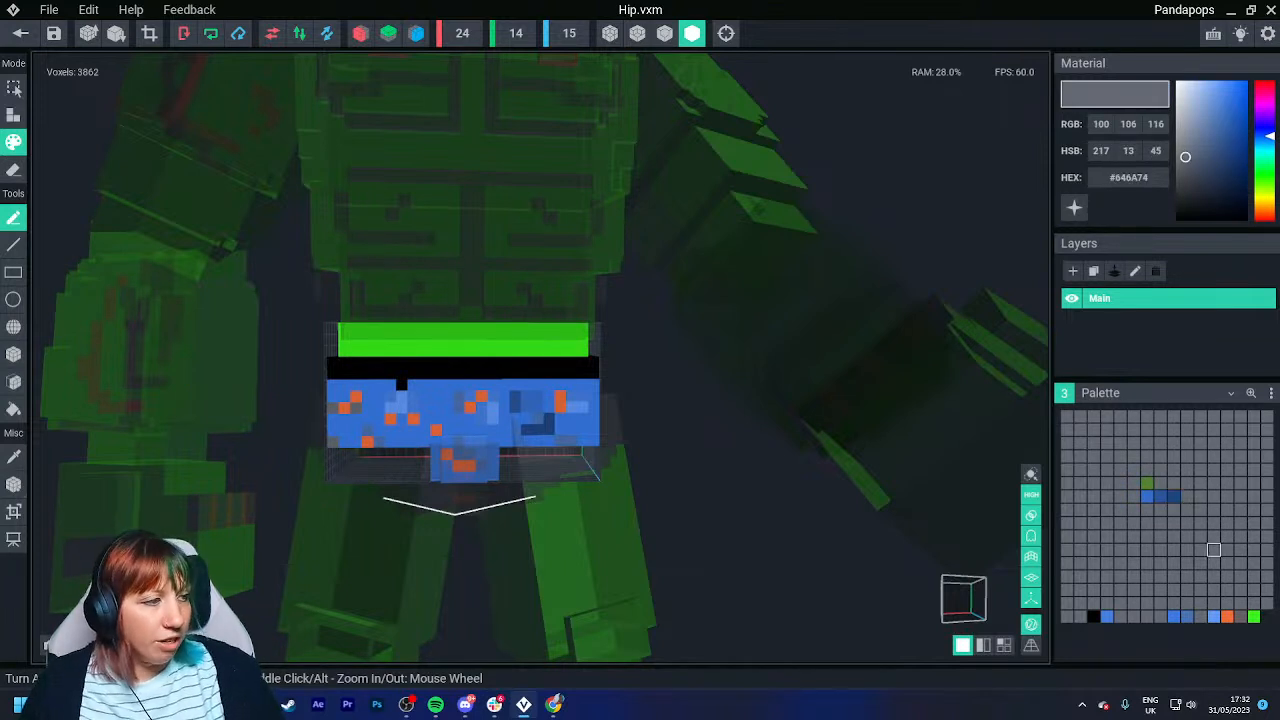
pyautogui.click(1160, 496)
pyautogui.click(1173, 496)
pyautogui.click(1187, 496)
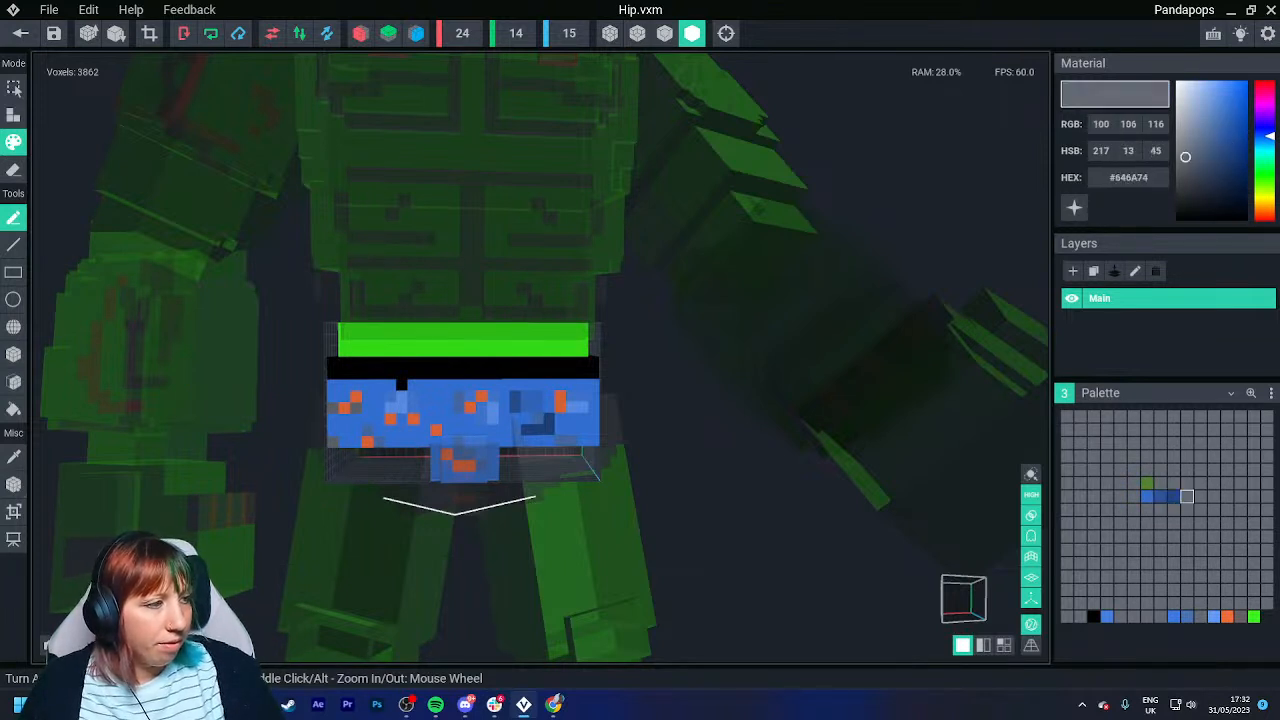
# Copy #346ECC into the empty swatch before it in the row and lighten it to #6494E1.
pyautogui.click(1147, 496)
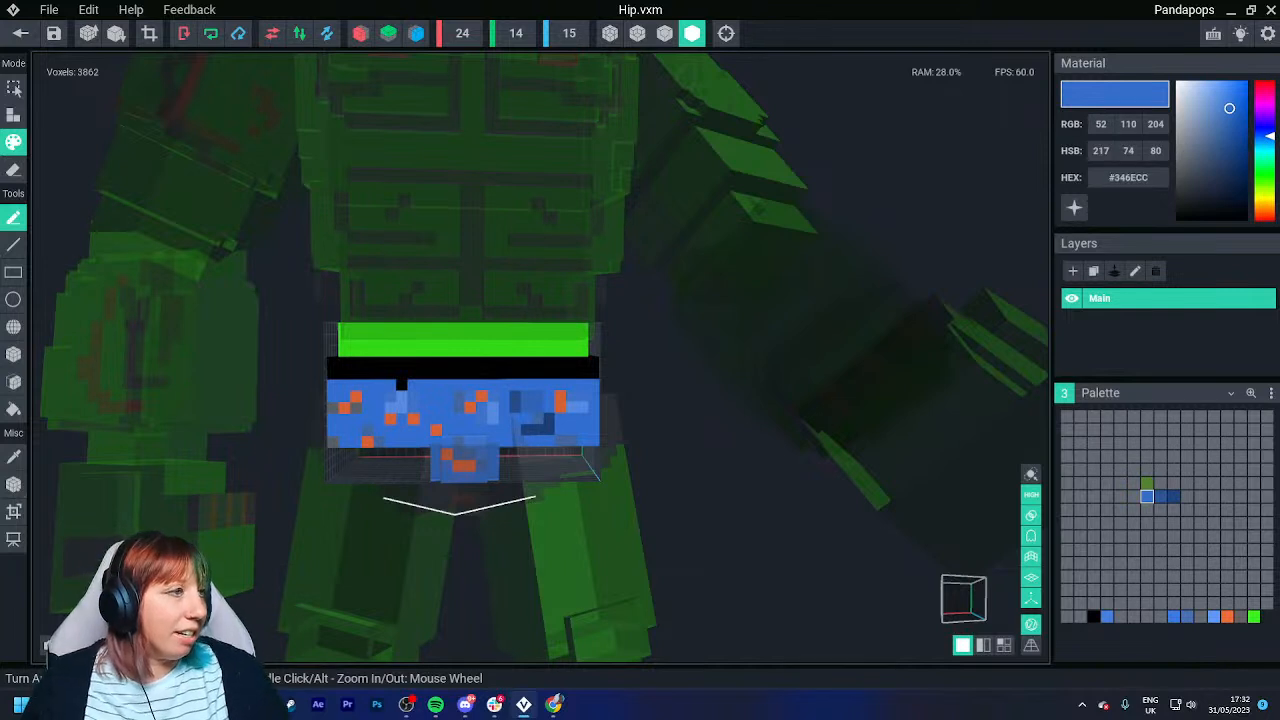
pyautogui.rightClick(1118, 180)
pyautogui.click(1141, 190)
pyautogui.click(1134, 496)
pyautogui.rightClick(1115, 183)
pyautogui.click(1142, 212)
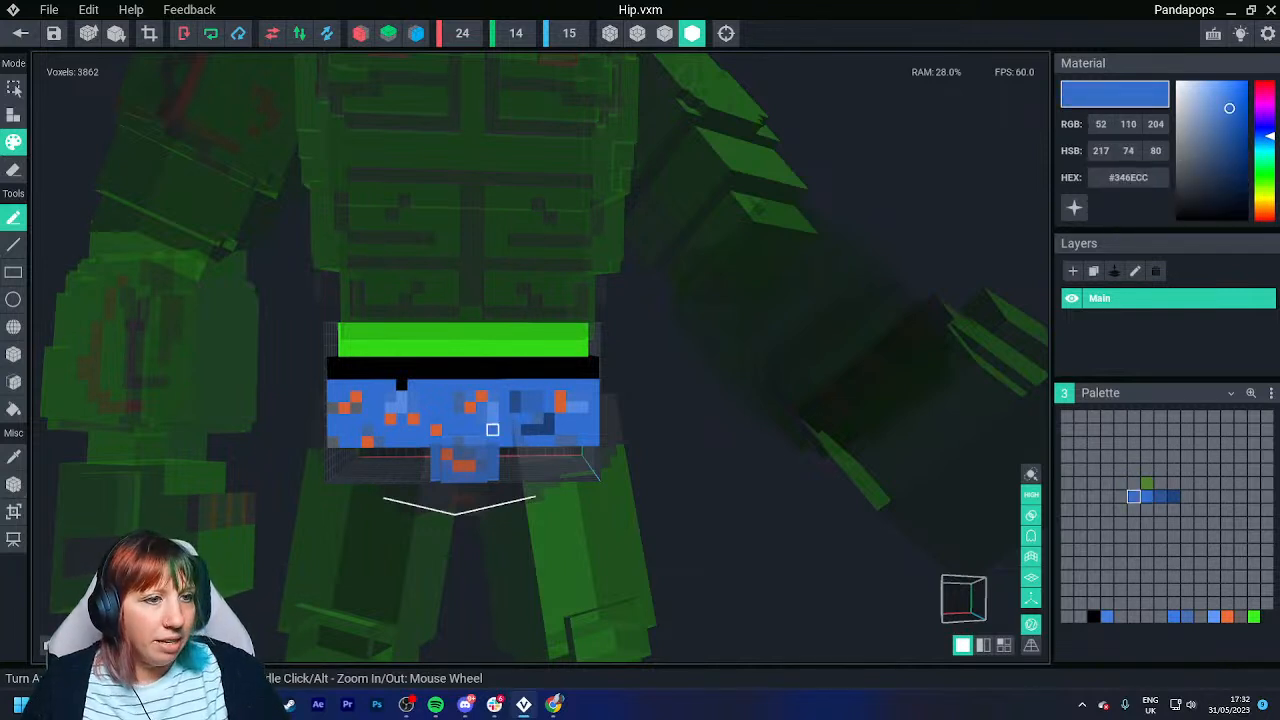
pyautogui.moveTo(1221, 101); pyautogui.dragTo(1216, 96)
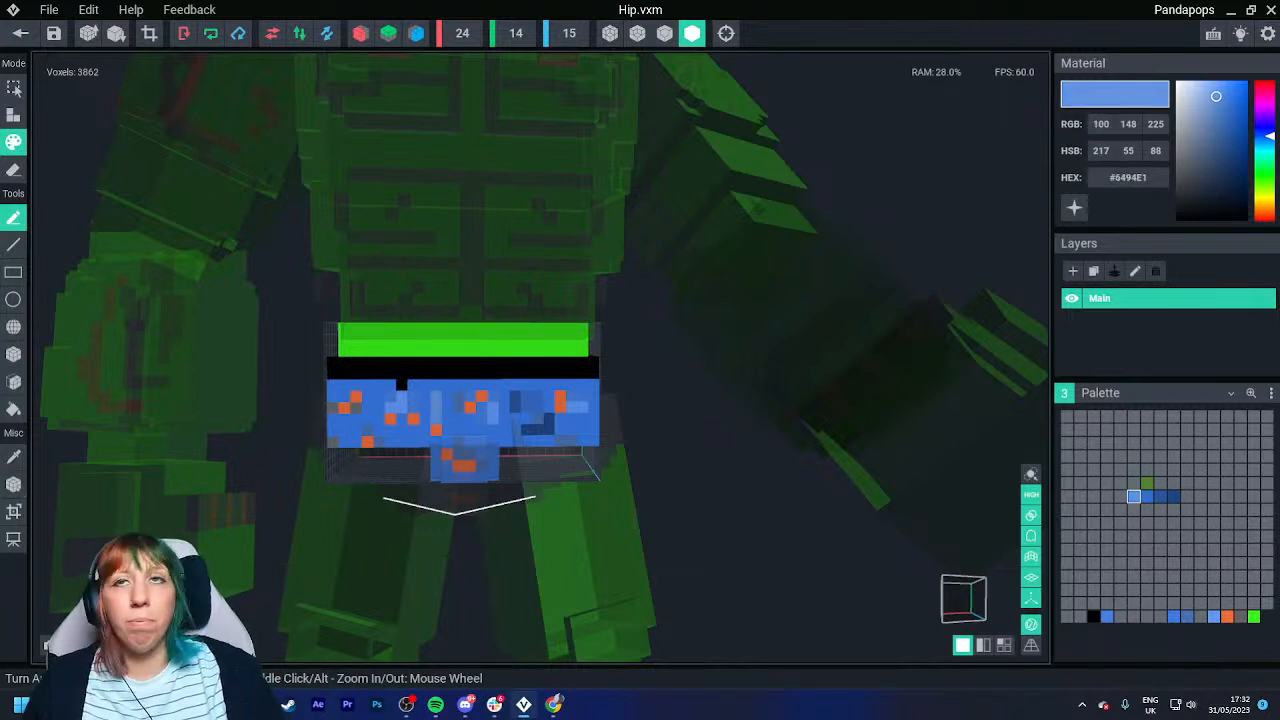
# Step back and forth through the row of blue palette shades from lightest to darkest.
pyautogui.click(1173, 496)
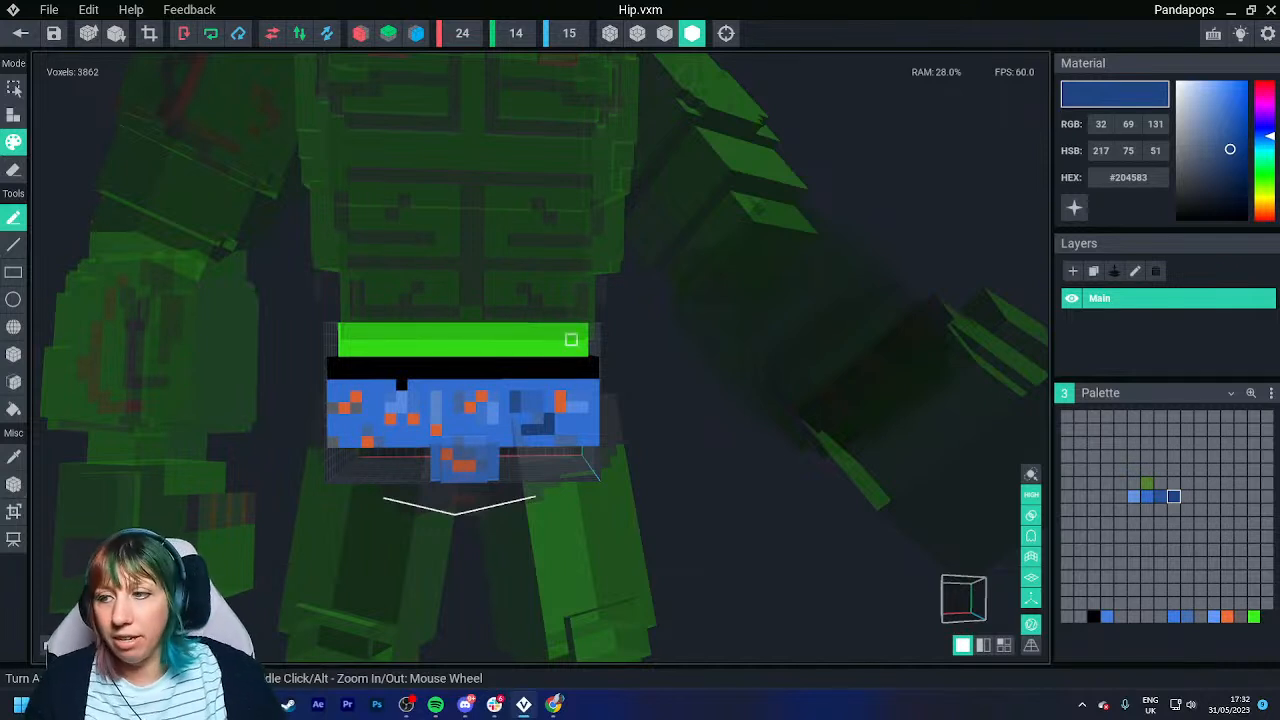
pyautogui.click(1133, 496)
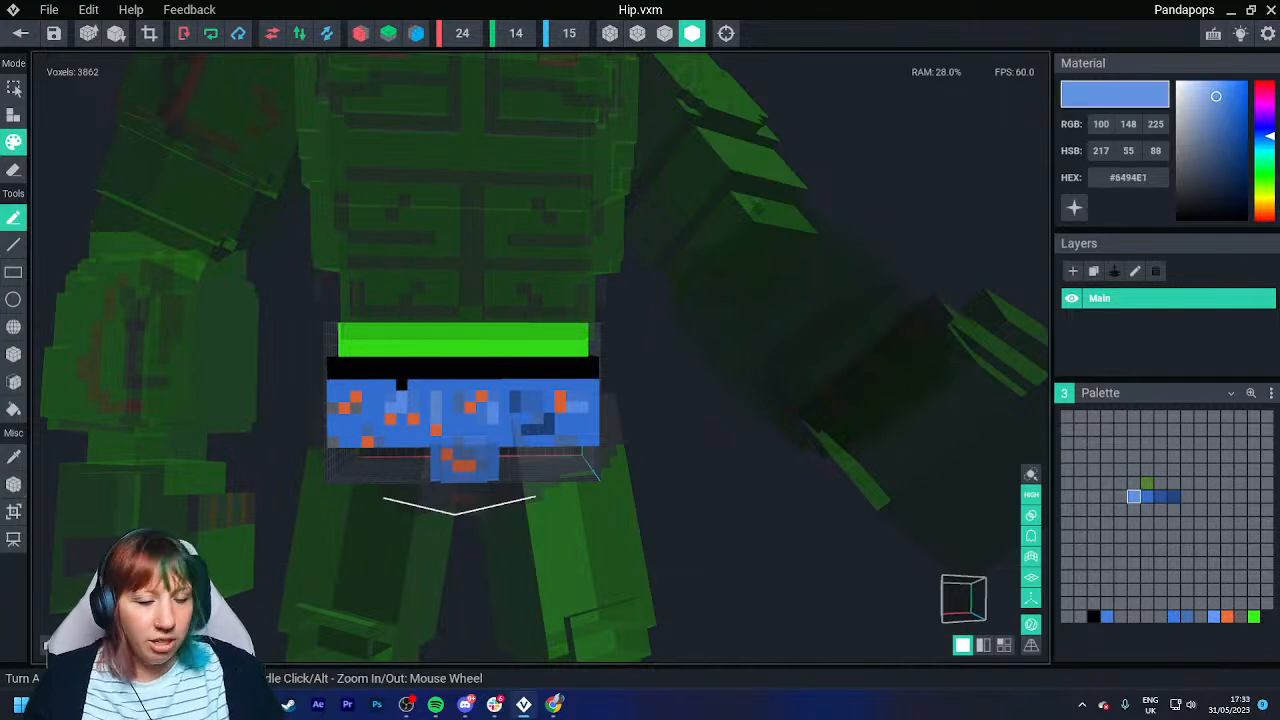
pyautogui.press('Right')
pyautogui.press('Right')
pyautogui.press('Right')
pyautogui.press('Right')
pyautogui.press('Right')
pyautogui.press('Right')
pyautogui.press('Left')
pyautogui.press('Left')
pyautogui.press('Left')
pyautogui.press('Left')
pyautogui.press('Left')
pyautogui.press('Right')
pyautogui.press('Right')
pyautogui.press('Right')
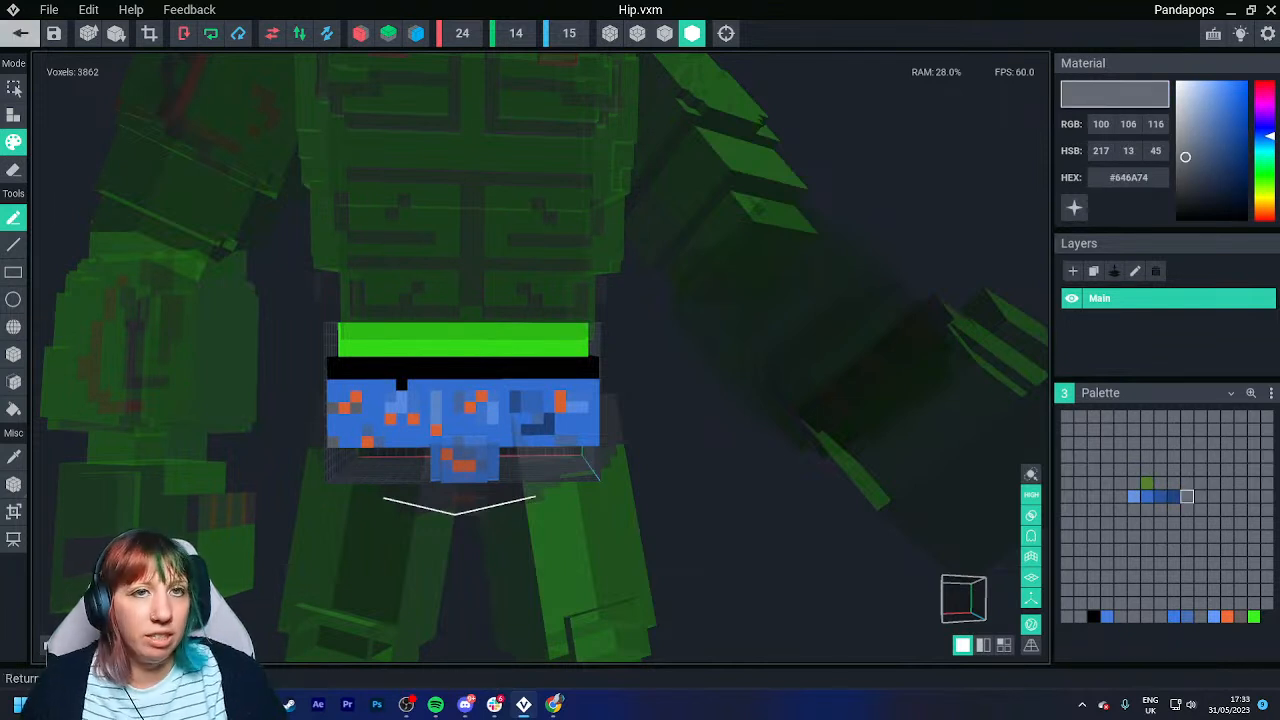
# Leave the Hip model, saving the changes to Hip.vxm.
pyautogui.click(20, 33)
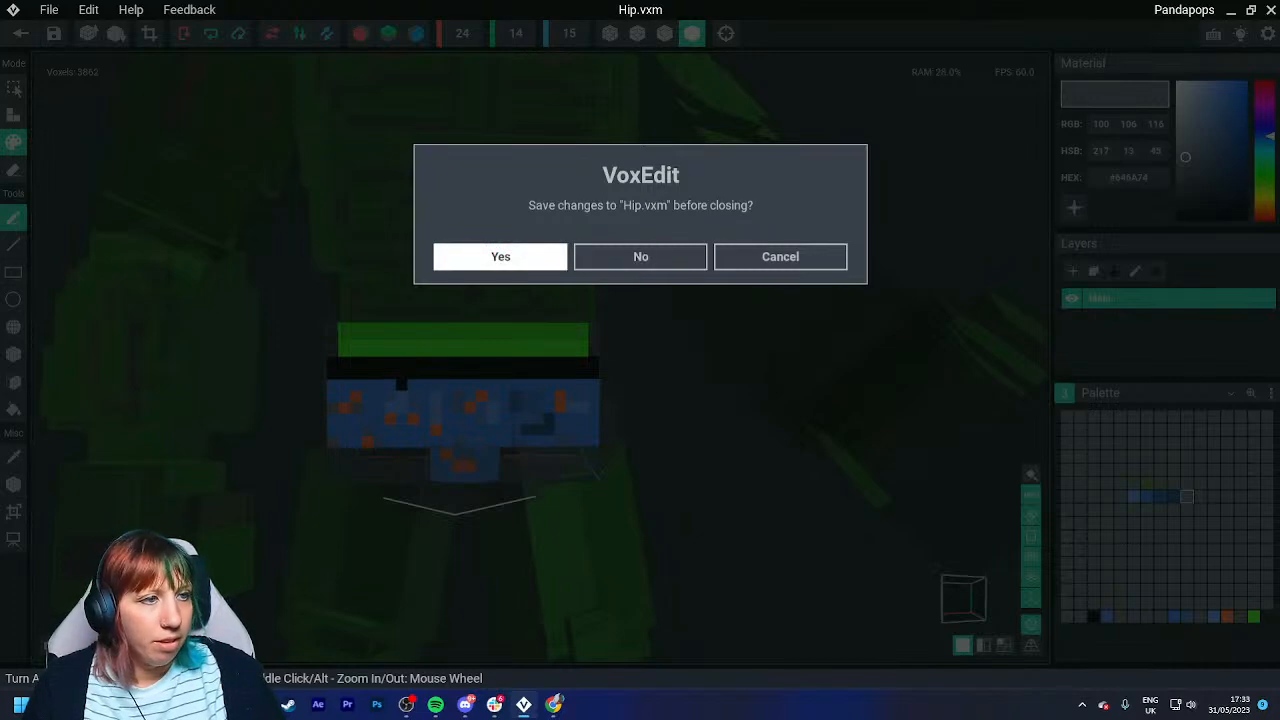
pyautogui.click(500, 257)
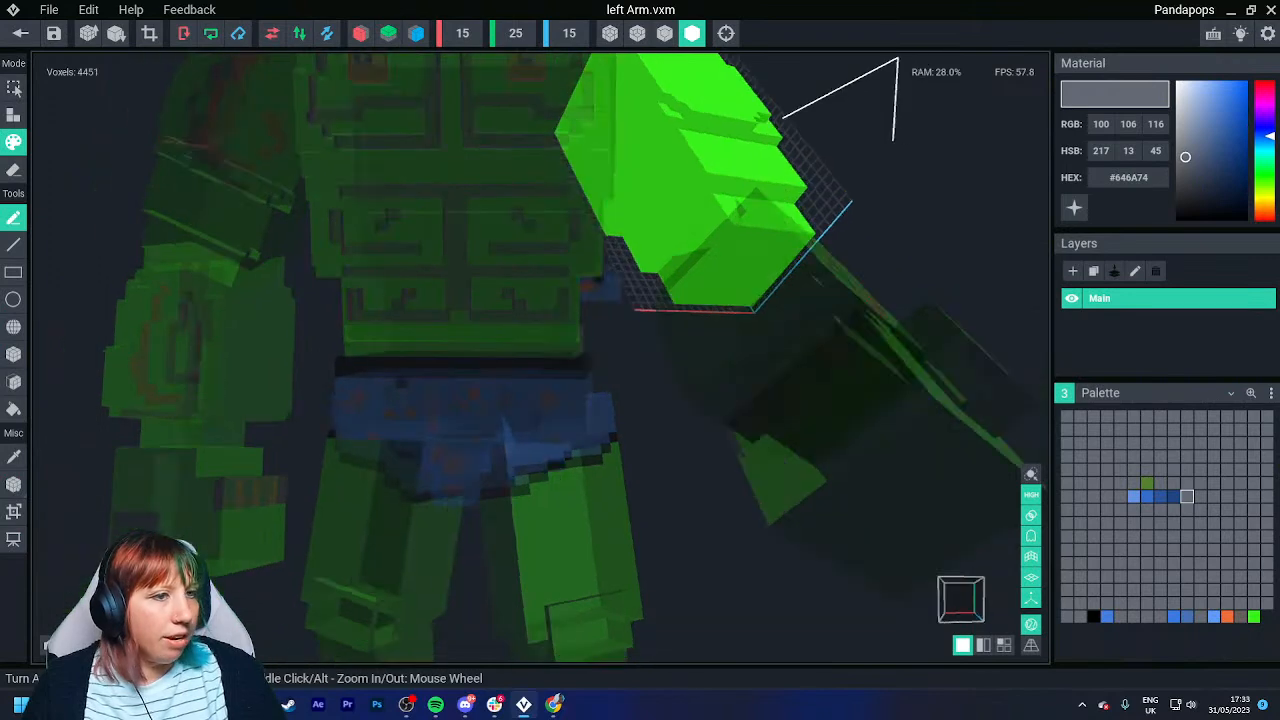
# Extend the left arm's volume along X to 22 voxels with the volume resize tool.
pyautogui.click(14, 511)
pyautogui.moveTo(684, 167); pyautogui.dragTo(684, 167, button='right')
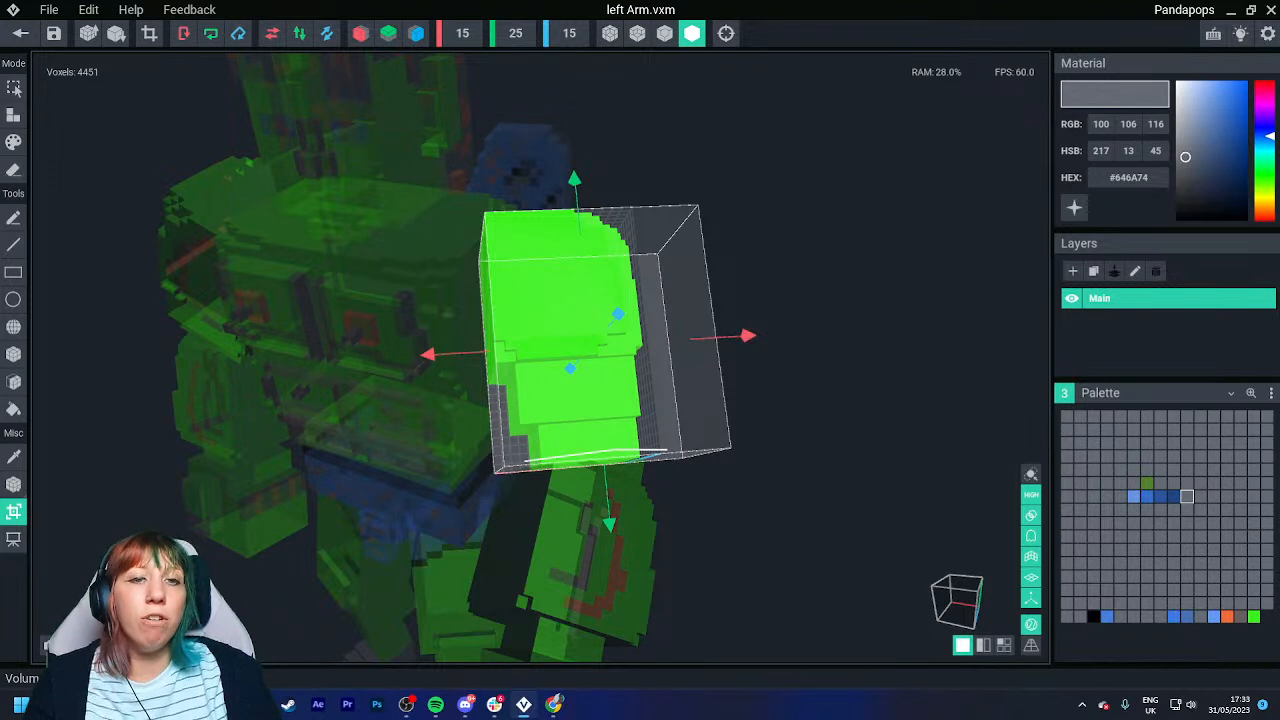
pyautogui.click(13, 511)
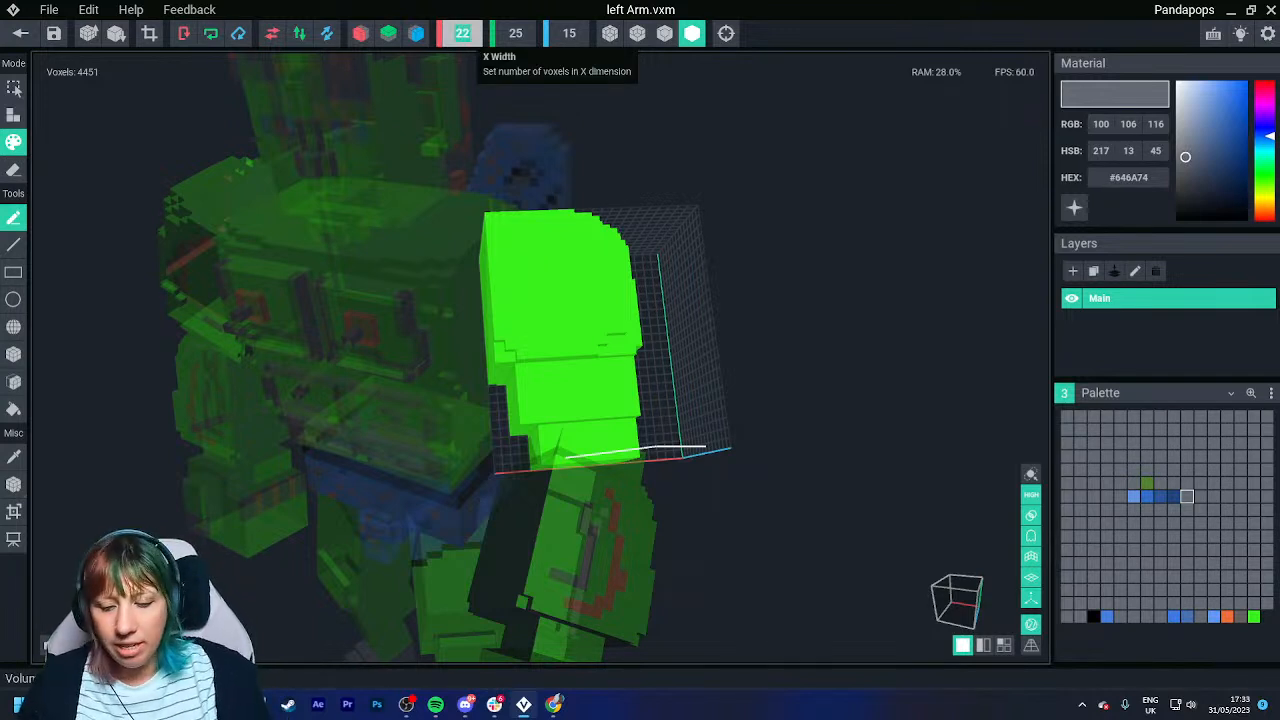
# Set the left arm's volume to 29 voxels in X and 20 voxels in Z.
pyautogui.write('29')
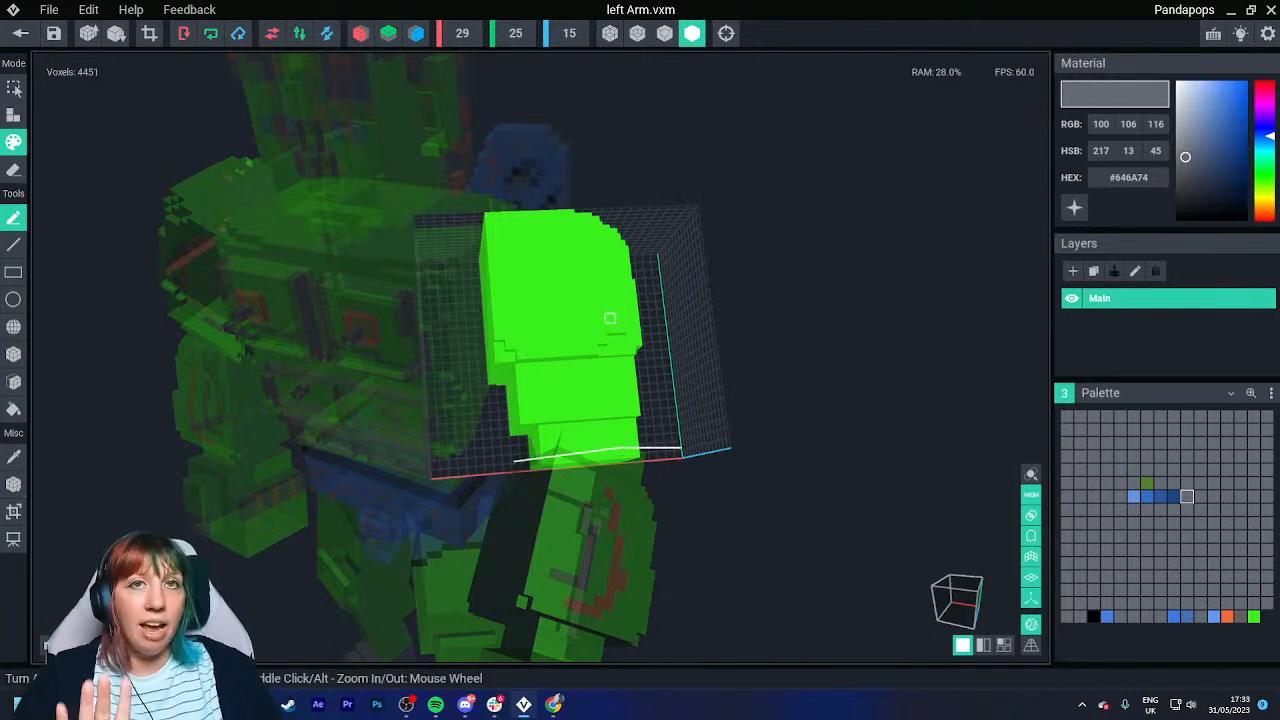
pyautogui.moveTo(551, 321); pyautogui.dragTo(547, 248, button='right')
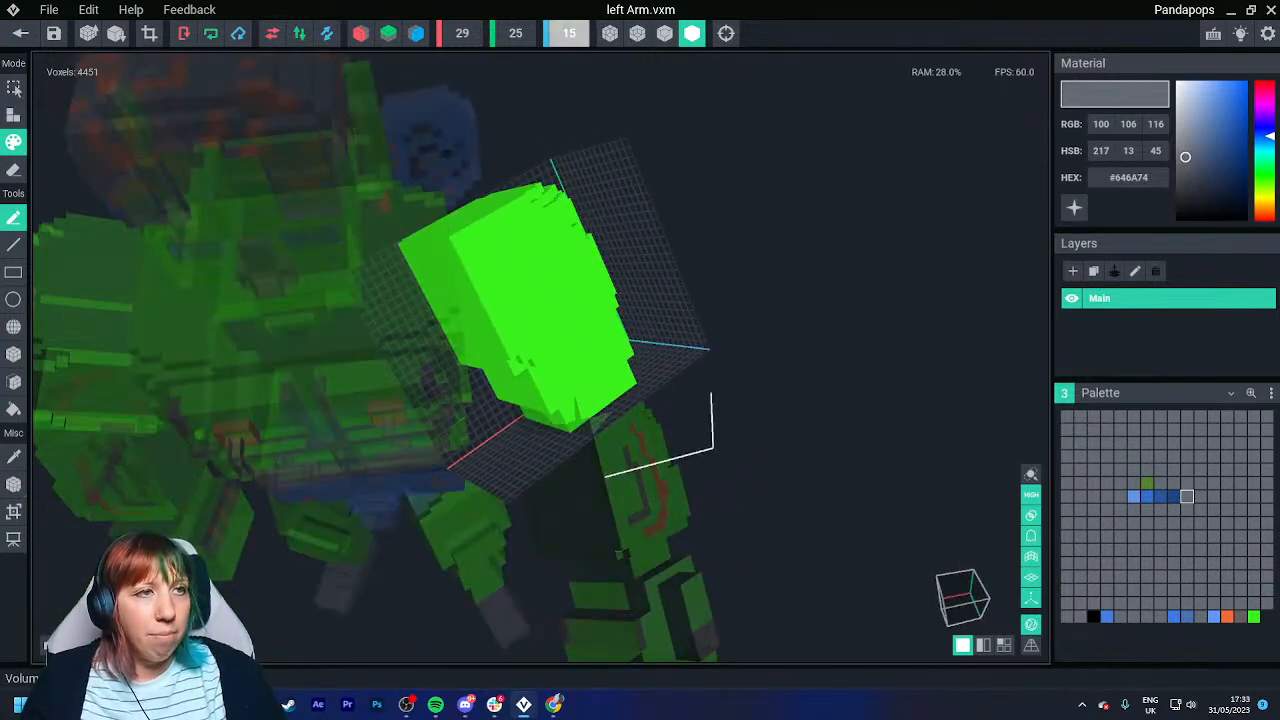
pyautogui.write('20')
pyautogui.press('Return')
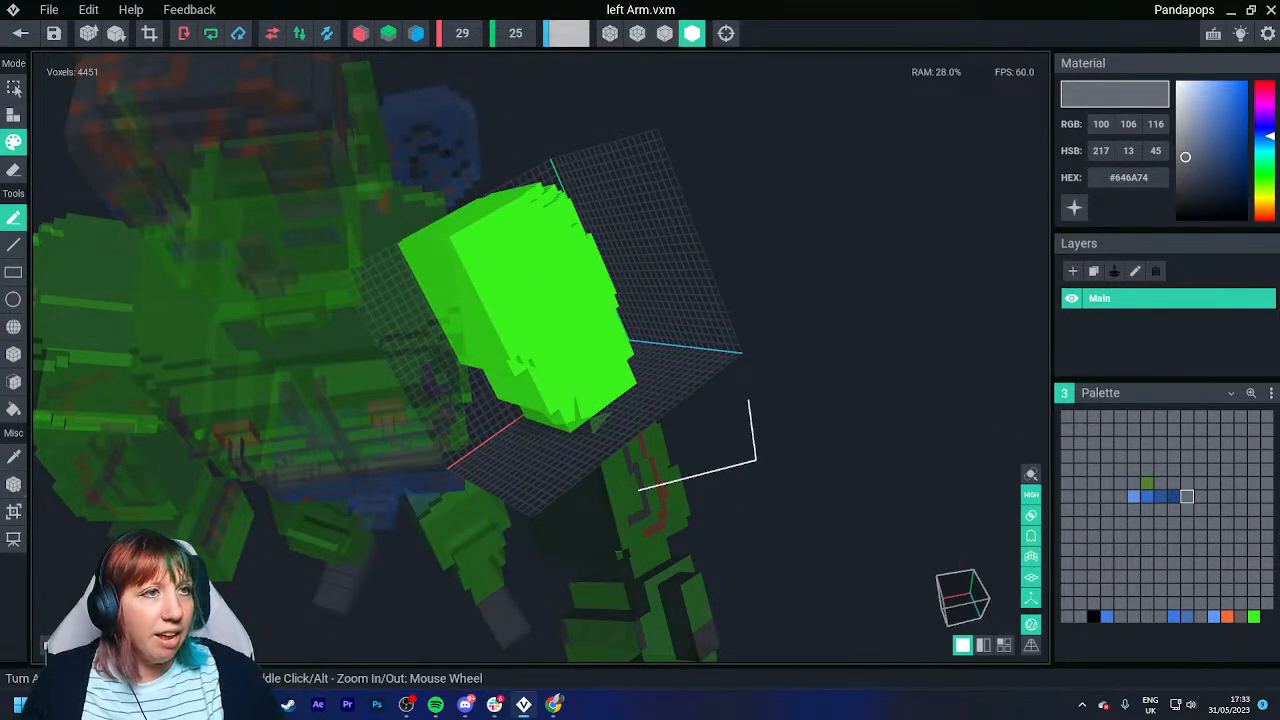
pyautogui.moveTo(560, 260); pyautogui.dragTo(578, 309, button='right')
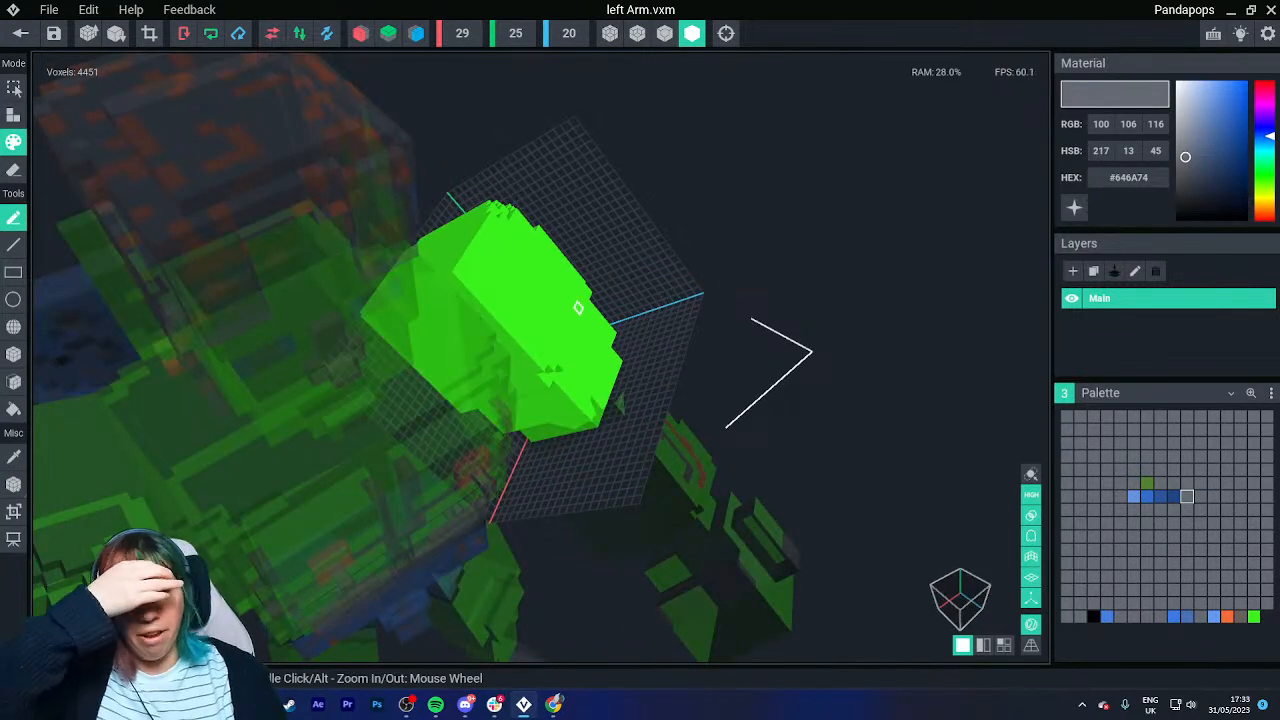
pyautogui.moveTo(548, 322); pyautogui.dragTo(538, 328, button='right')
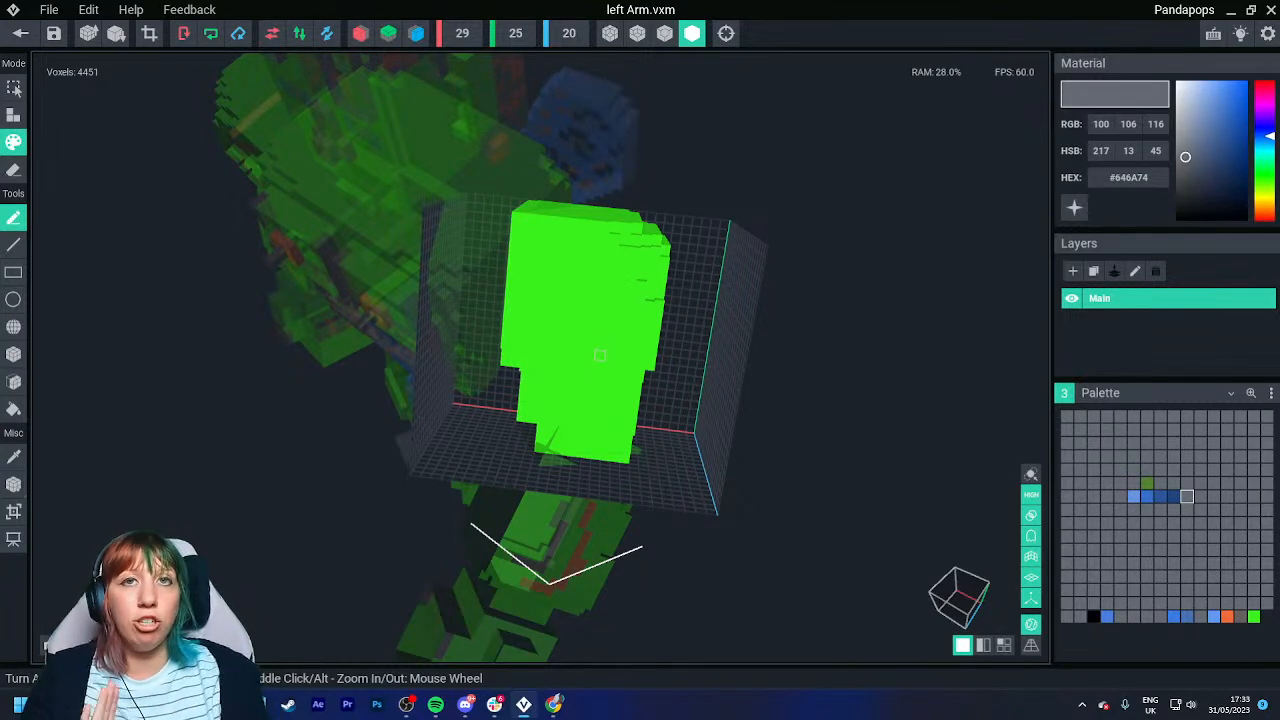
# Select all voxels of the left arm, shift them one voxel along X towards the torso, and deselect them.
pyautogui.moveTo(590, 349)
pyautogui.mouseDown(button='right')
pyautogui.moveTo(612, 349)
pyautogui.moveTo(600, 325)
pyautogui.moveTo(585, 329)
pyautogui.mouseUp(button='right')
pyautogui.hotkey('ctrl', 'a')
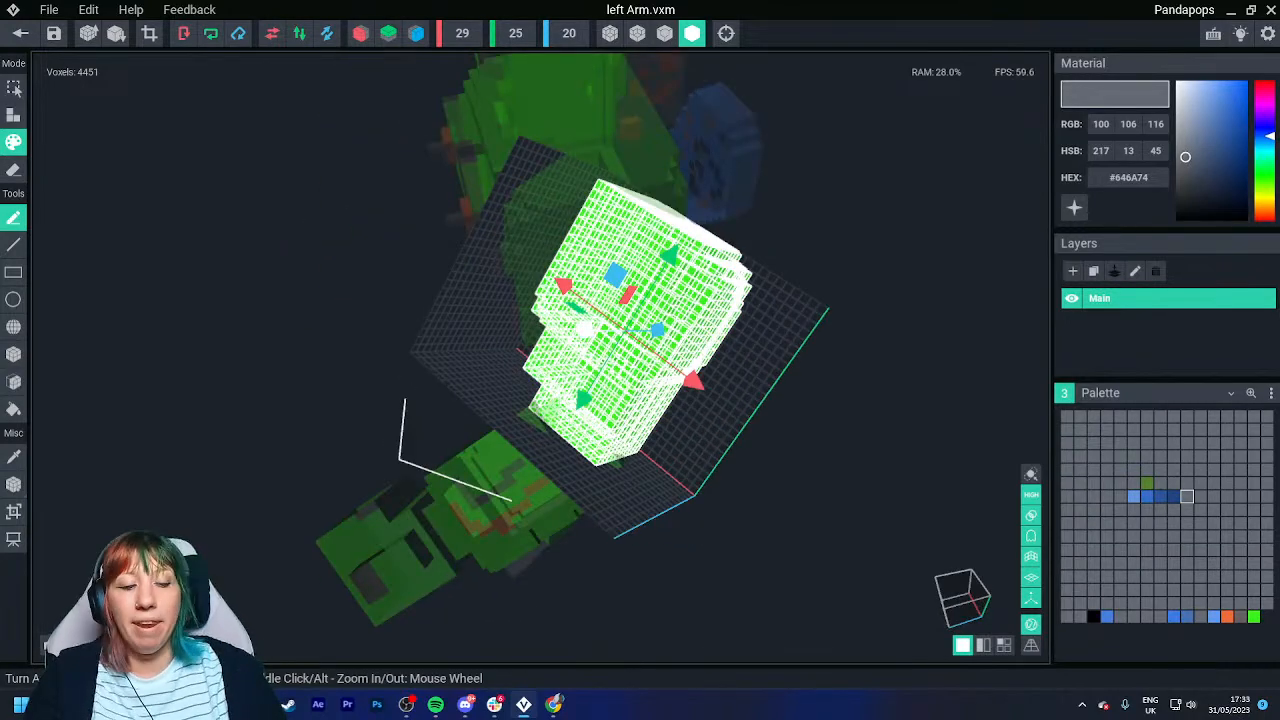
pyautogui.moveTo(585, 329); pyautogui.dragTo(744, 312, button='right')
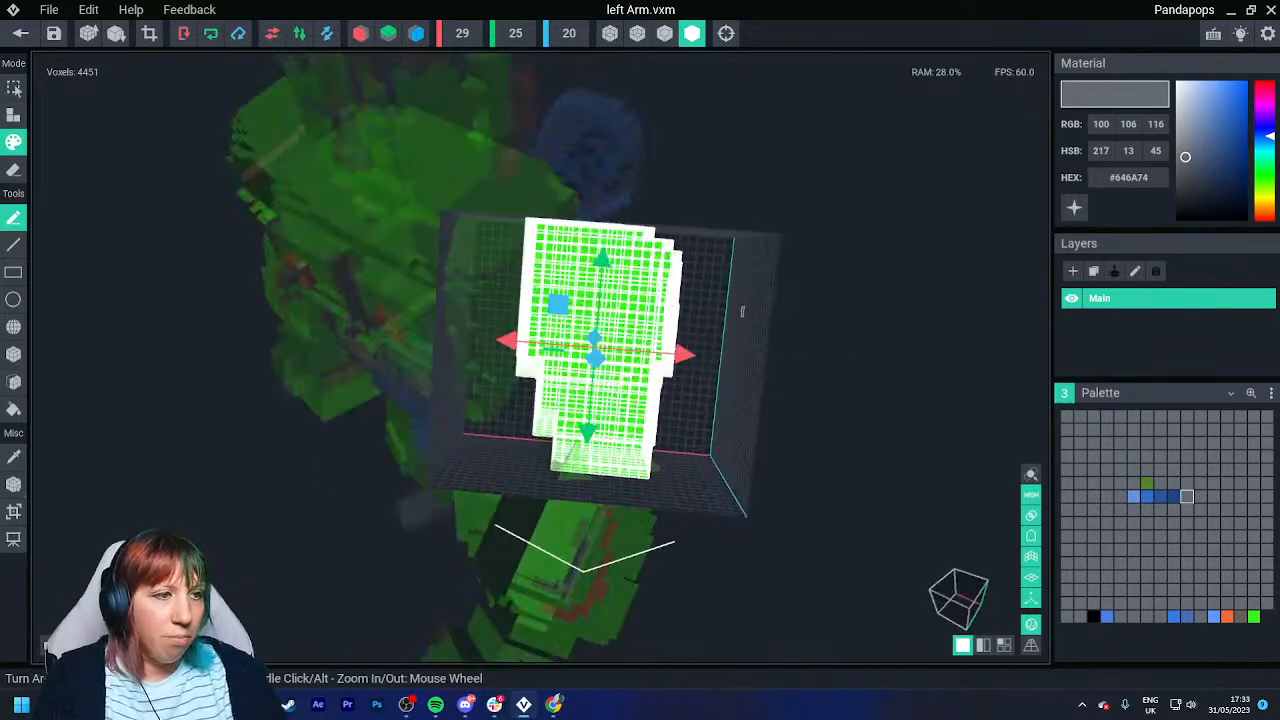
pyautogui.press('Left')
pyautogui.press('Left')
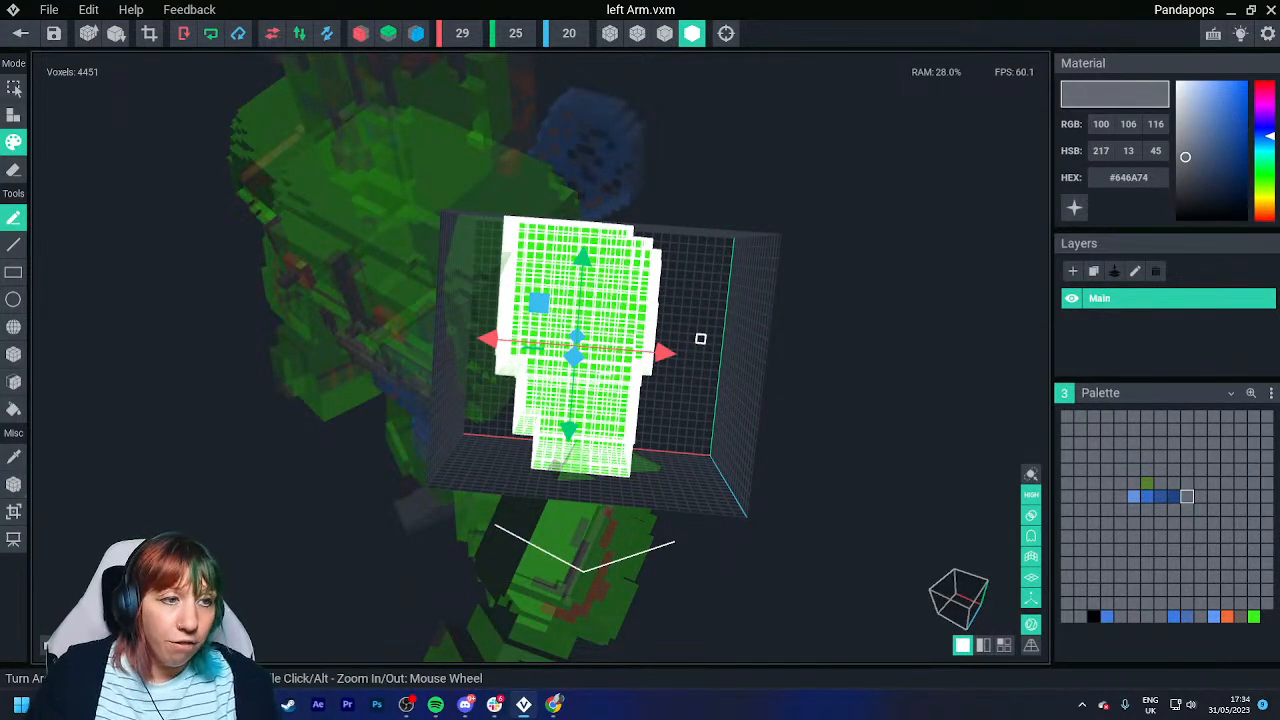
pyautogui.press('Right')
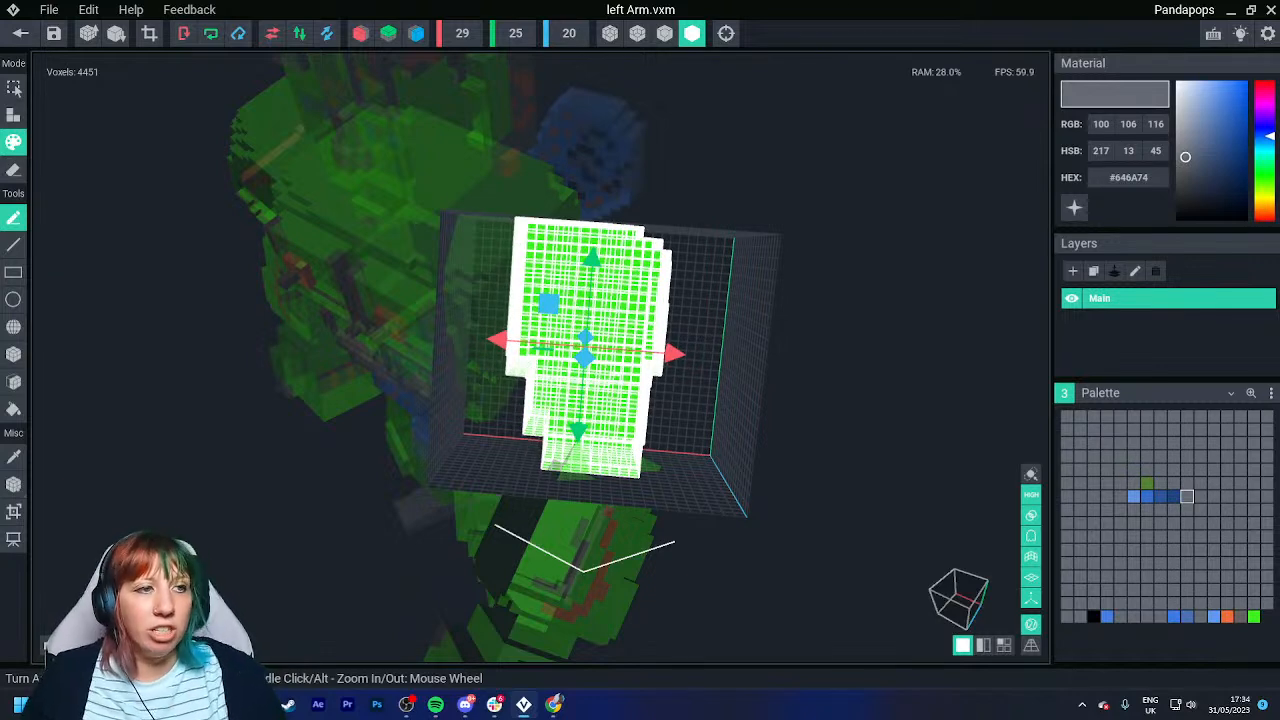
pyautogui.hotkey('ctrl', 'd')
# Resize the left arm's volume to 26 voxels in X, 30 in Y and 22 in Z with the volume resize tool.
pyautogui.moveTo(631, 329); pyautogui.dragTo(553, 371, button='right')
pyautogui.click(13, 511)
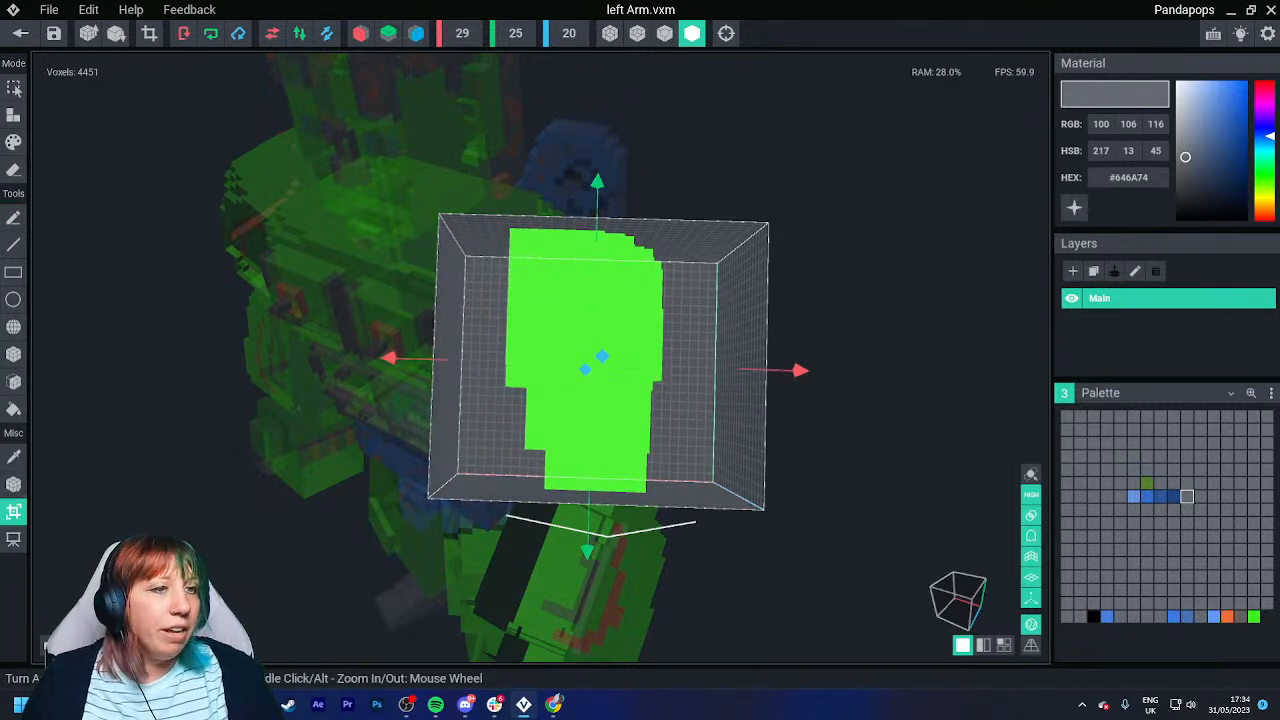
pyautogui.moveTo(390, 358); pyautogui.dragTo(428, 358)
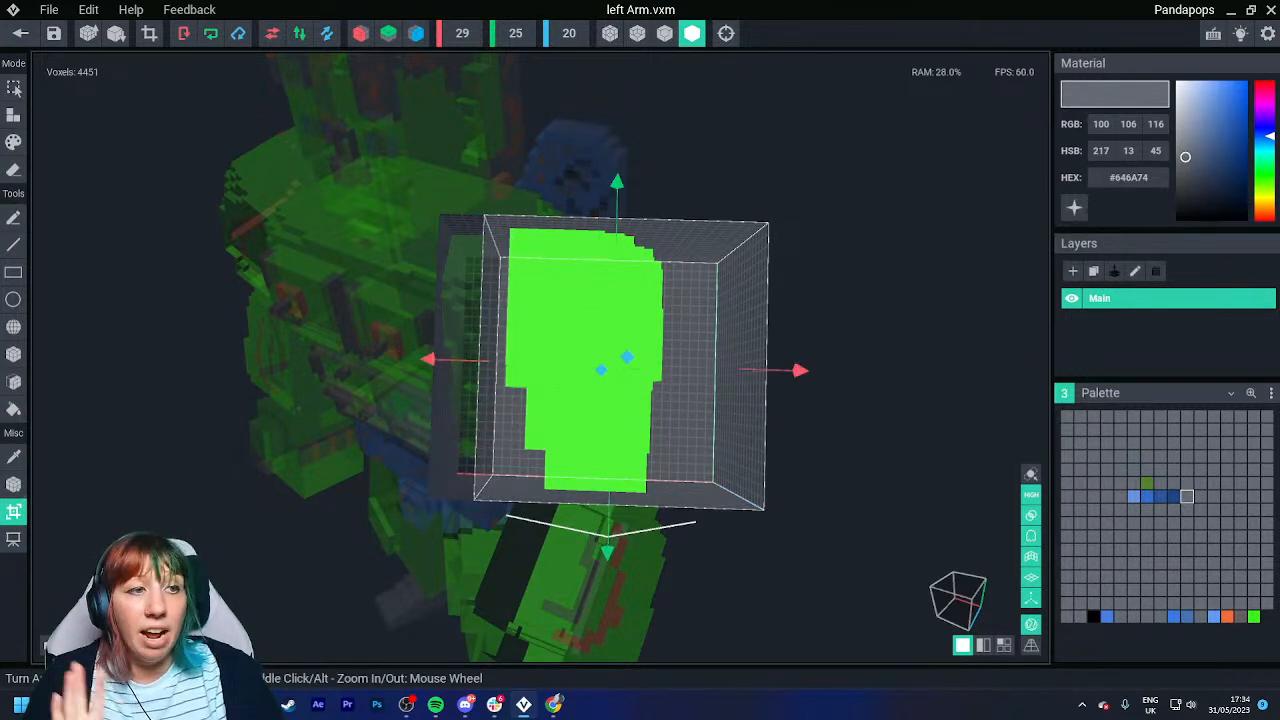
pyautogui.moveTo(800, 370); pyautogui.dragTo(768, 370)
pyautogui.moveTo(602, 182); pyautogui.dragTo(603, 143)
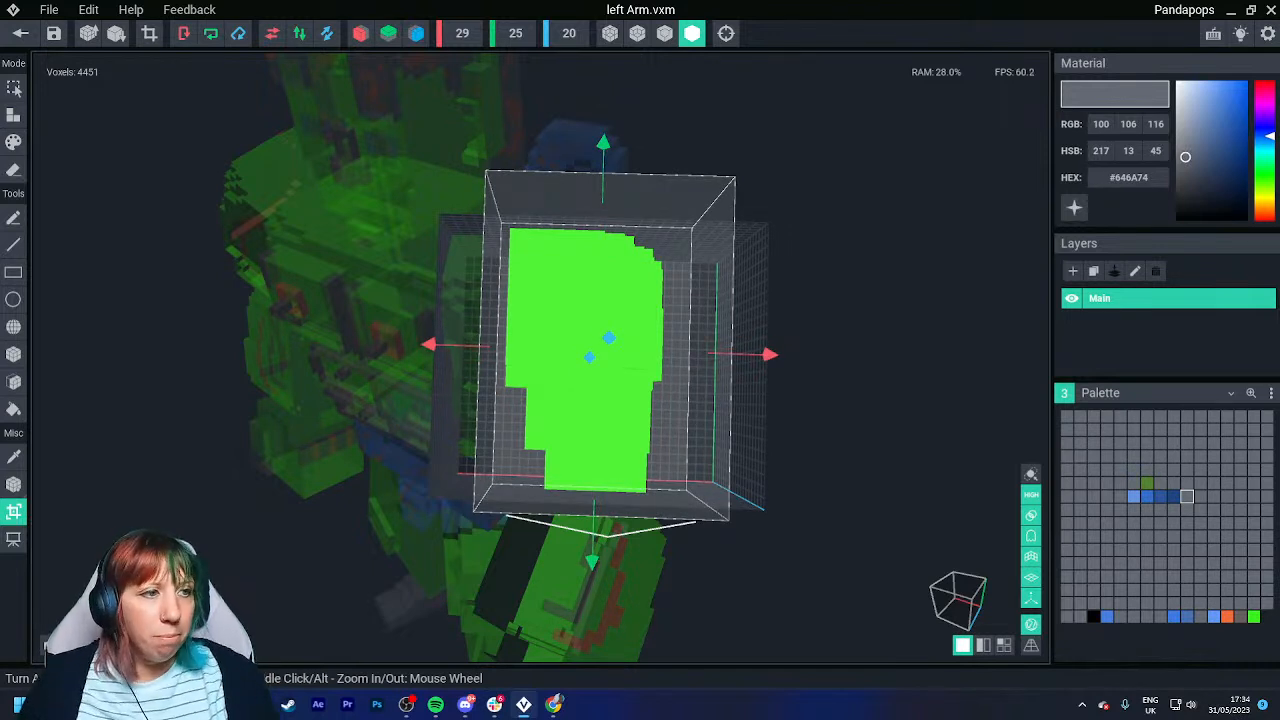
pyautogui.moveTo(769, 354)
pyautogui.mouseDown()
pyautogui.moveTo(857, 356)
pyautogui.moveTo(777, 354)
pyautogui.moveTo(831, 356)
pyautogui.moveTo(791, 355)
pyautogui.mouseUp()
pyautogui.moveTo(791, 355); pyautogui.dragTo(560, 380, button='right')
pyautogui.moveTo(514, 371)
pyautogui.mouseDown()
pyautogui.moveTo(497, 366)
pyautogui.moveTo(529, 372)
pyautogui.moveTo(505, 367)
pyautogui.mouseUp()
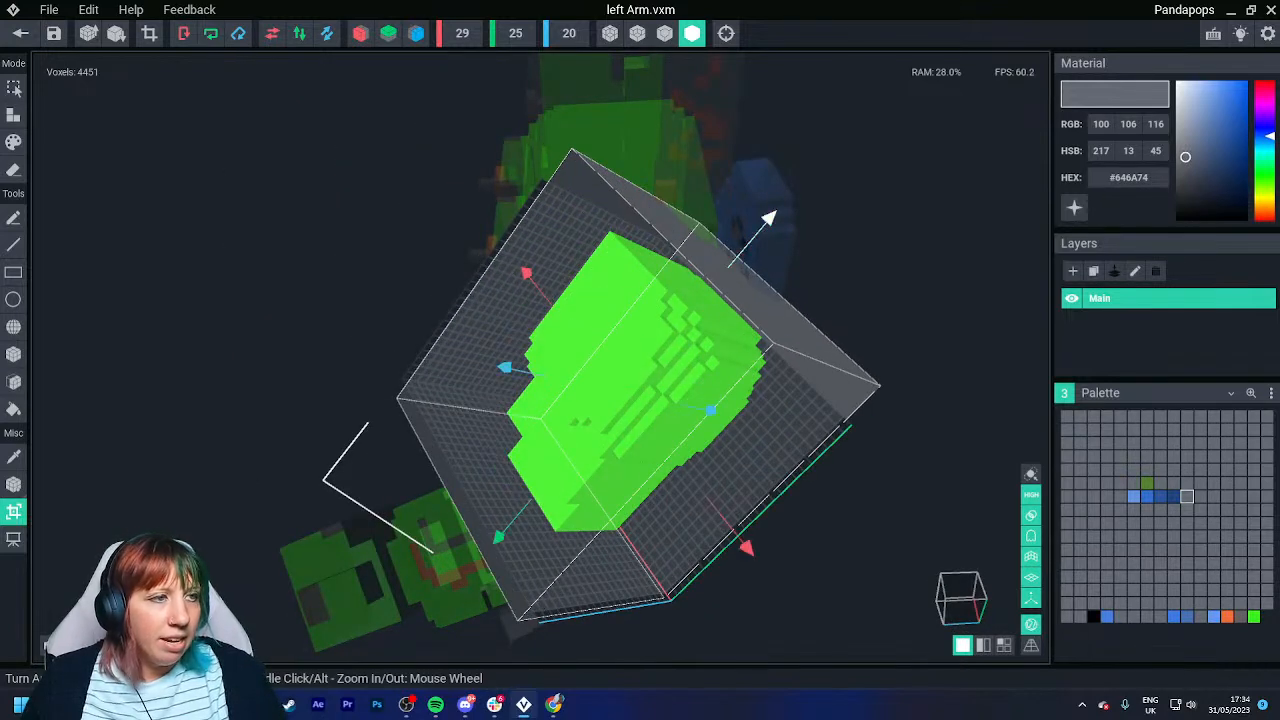
pyautogui.click(20, 33)
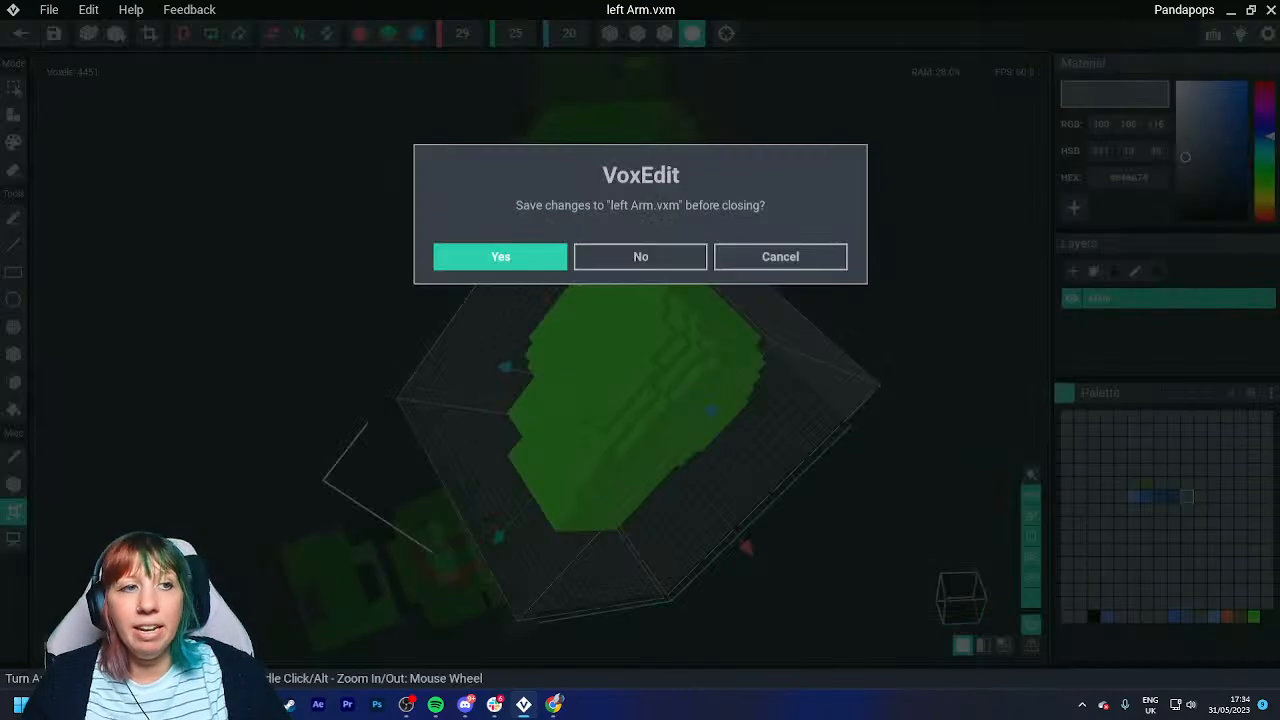
pyautogui.click(779, 255)
pyautogui.click(13, 511)
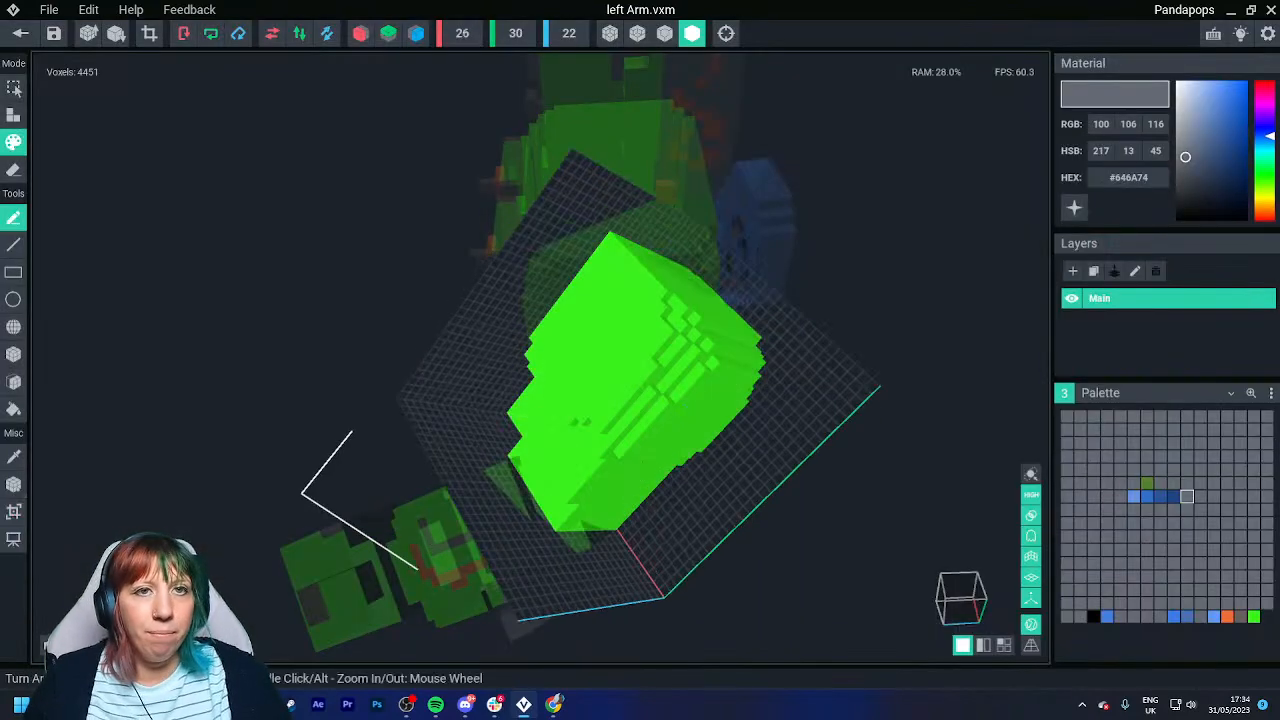
# Leave the left arm model, saving its changes, and open the Head model for editing.
pyautogui.click(20, 33)
pyautogui.click(500, 256)
pyautogui.moveTo(674, 383); pyautogui.dragTo(680, 200, button='right')
pyautogui.moveTo(680, 200); pyautogui.dragTo(560, 370, button='middle')
pyautogui.doubleClick(575, 235)
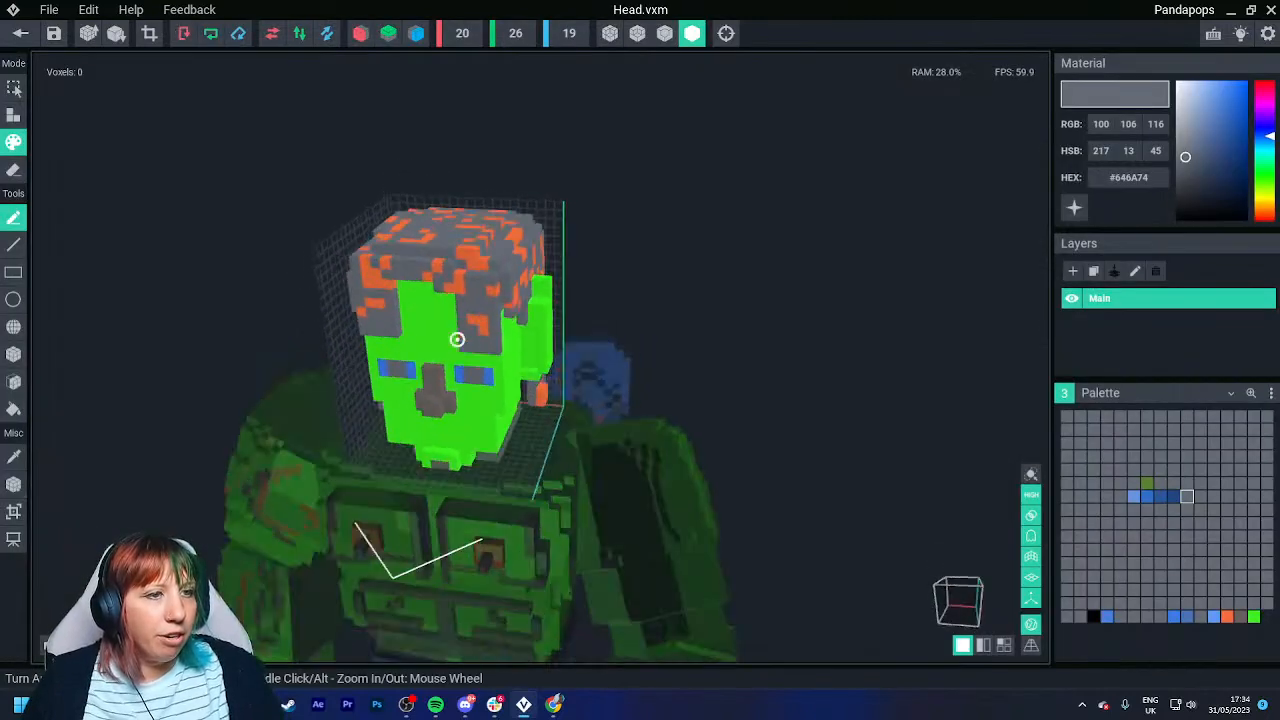
# Extend the head's volume to 25 voxels in X and 31 voxels in Y with the volume resize tool.
pyautogui.click(13, 511)
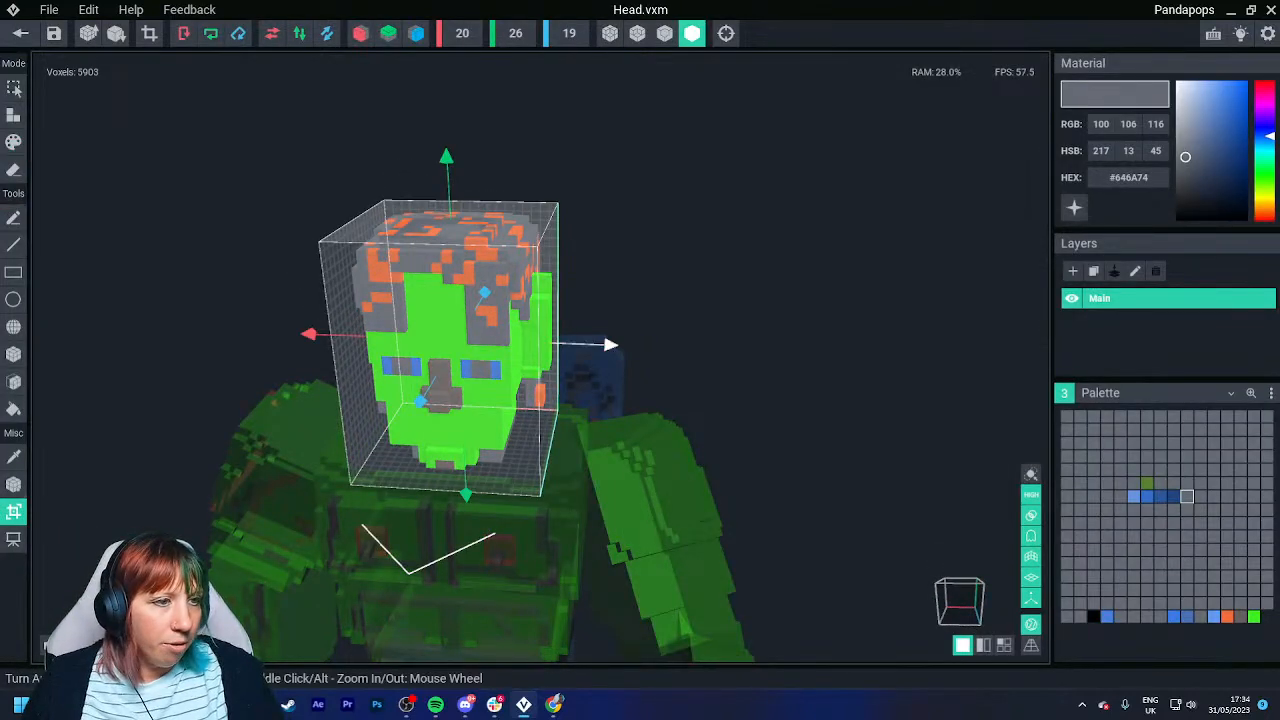
pyautogui.moveTo(610, 344); pyautogui.dragTo(656, 346)
pyautogui.moveTo(471, 157); pyautogui.dragTo(470, 104)
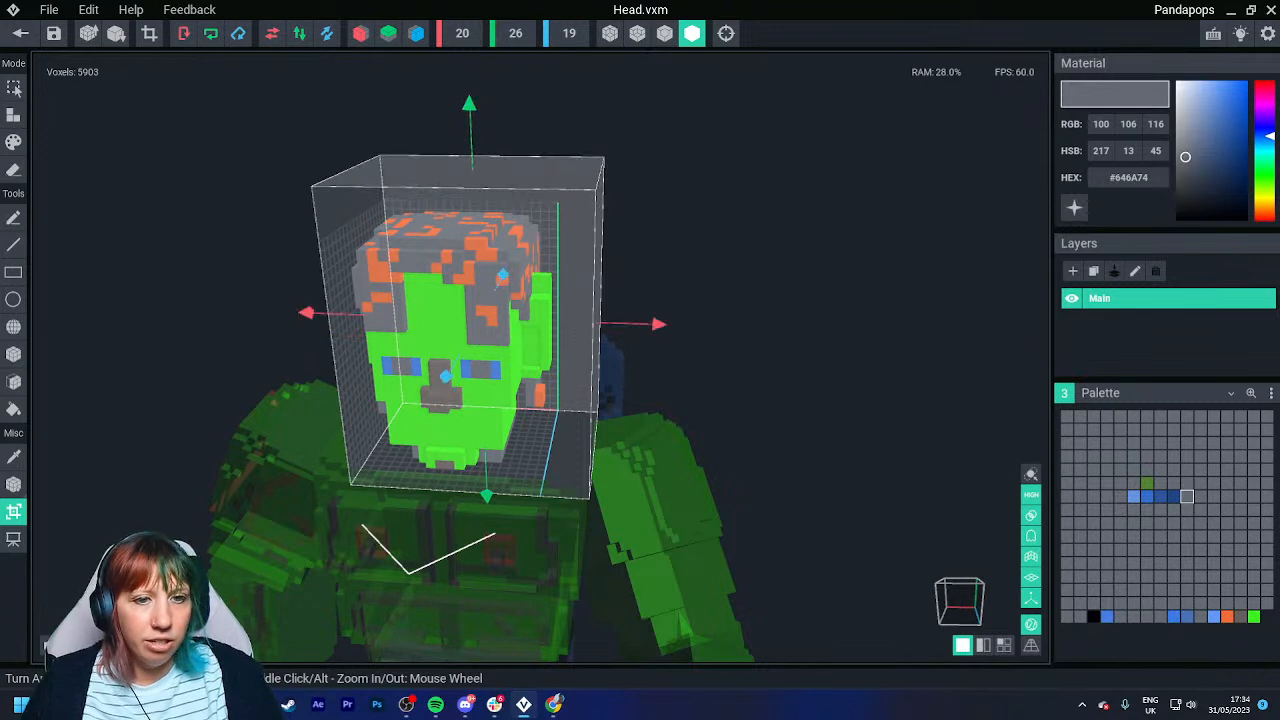
pyautogui.click(13, 512)
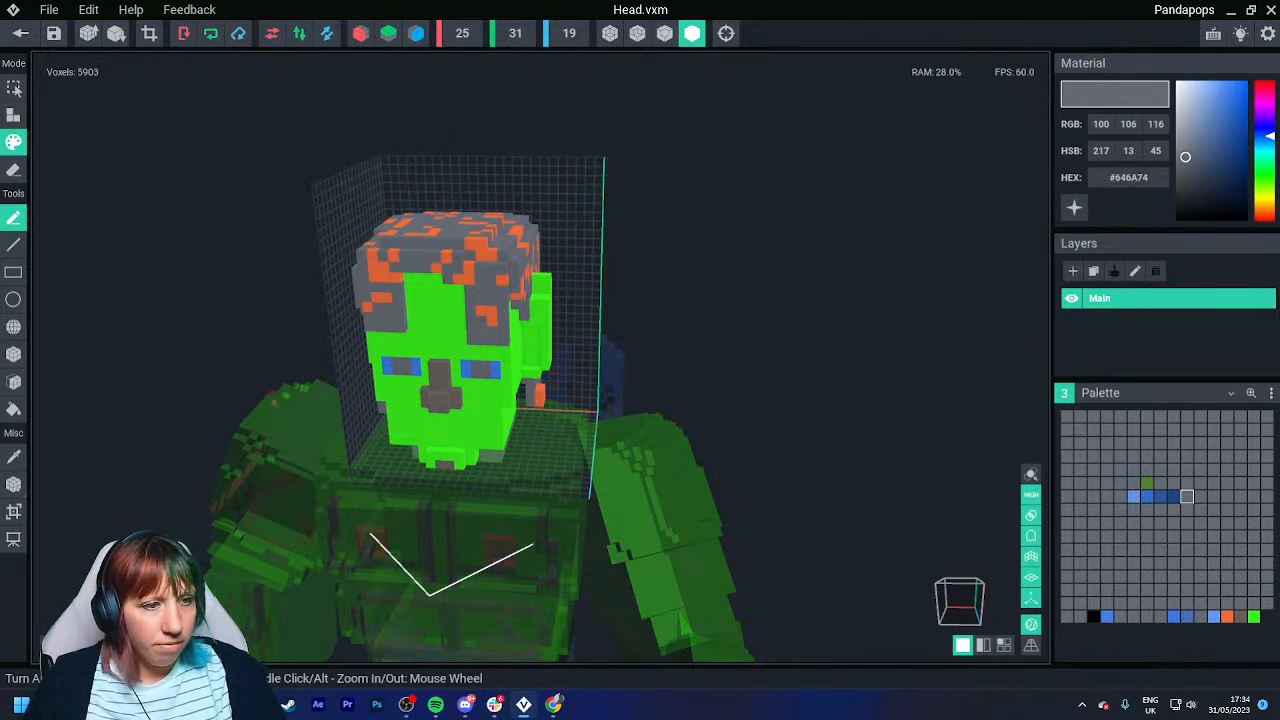
pyautogui.press('r')
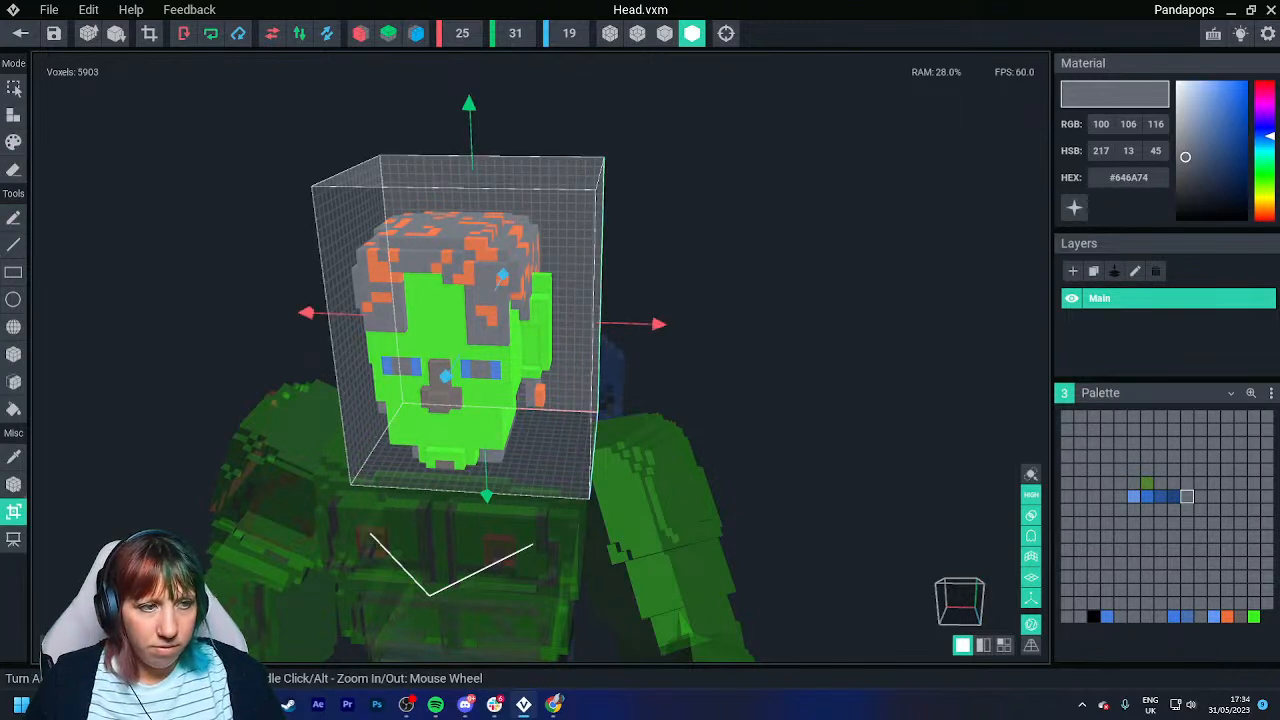
pyautogui.moveTo(657, 324); pyautogui.dragTo(718, 326)
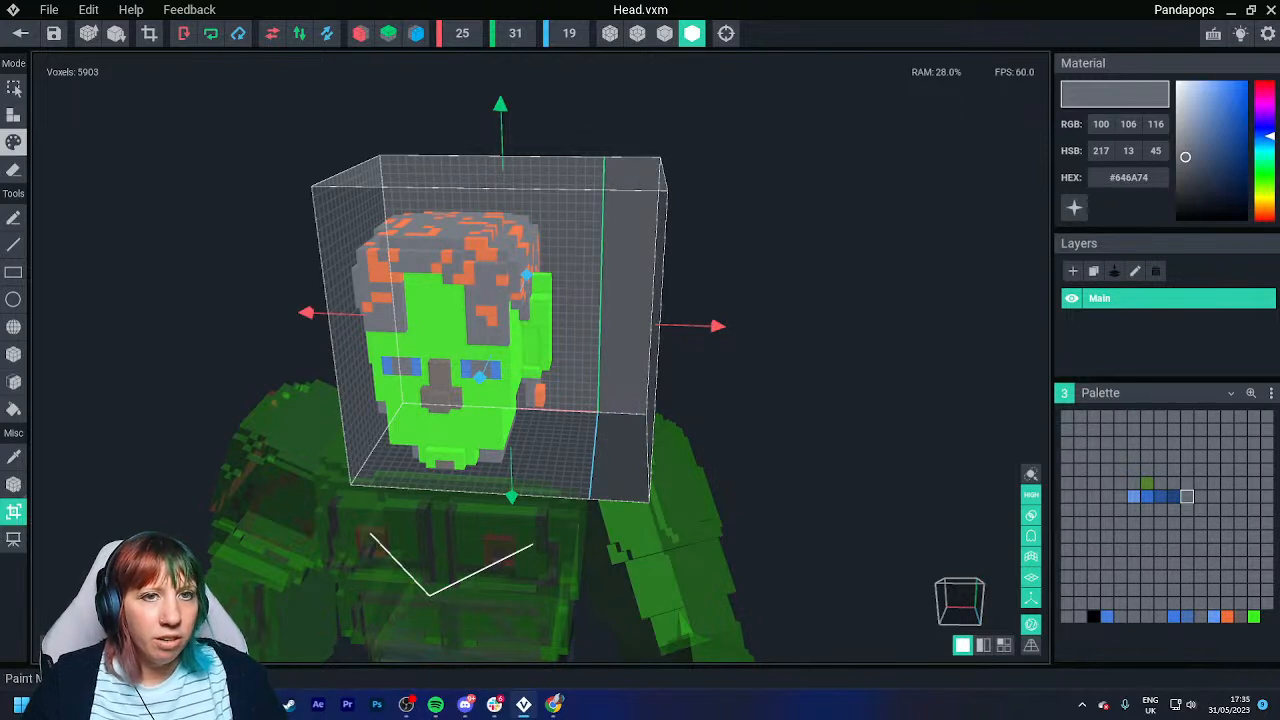
pyautogui.click(14, 142)
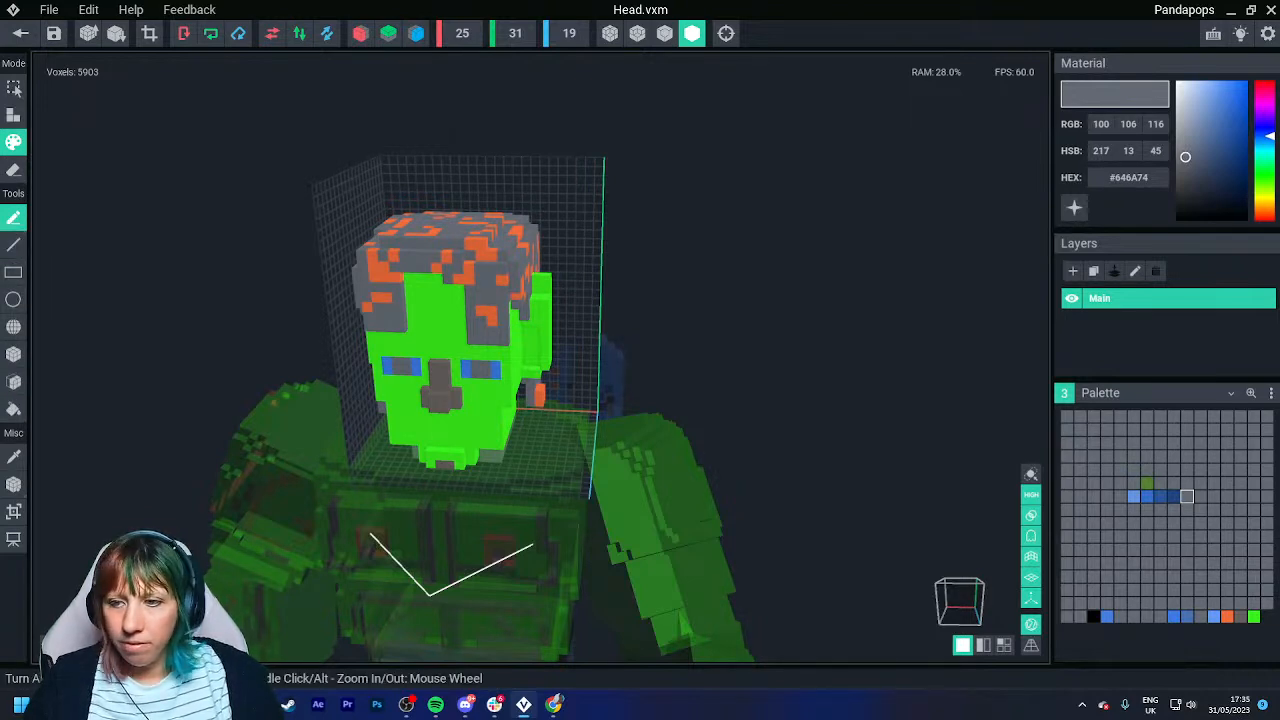
# Examine the head's face, ears and back of the neck from close up and from farther away.
pyautogui.scroll(2, 450, 400)
pyautogui.scroll(-4, 450, 400)
pyautogui.scroll(2, 450, 400)
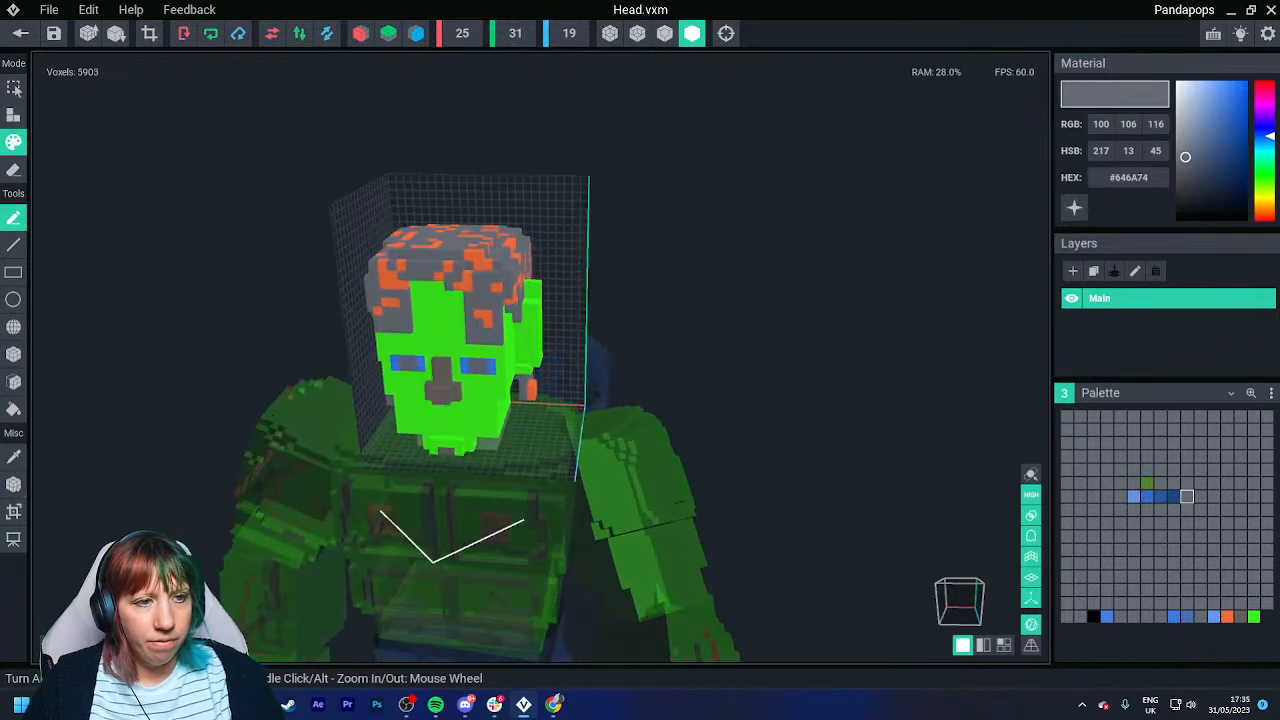
pyautogui.scroll(4, 450, 400)
pyautogui.scroll(3, 666, 480)
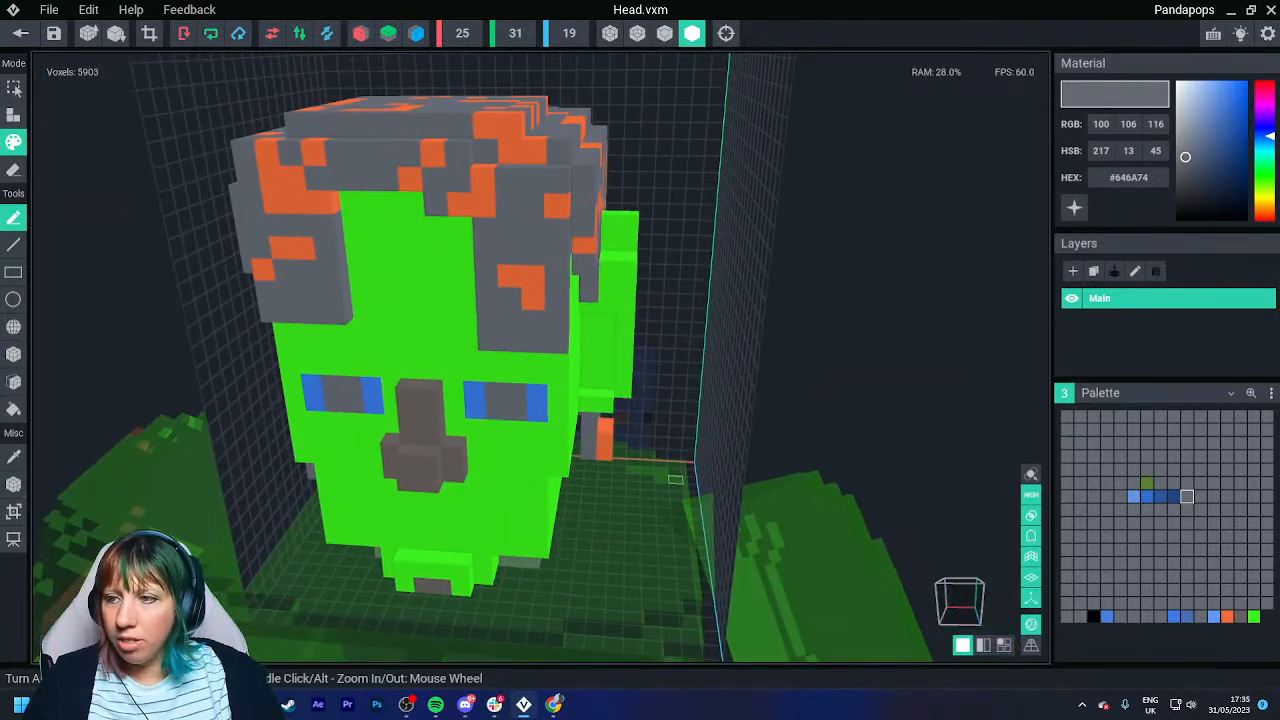
pyautogui.scroll(2, 675, 472)
pyautogui.scroll(-3, 674, 475)
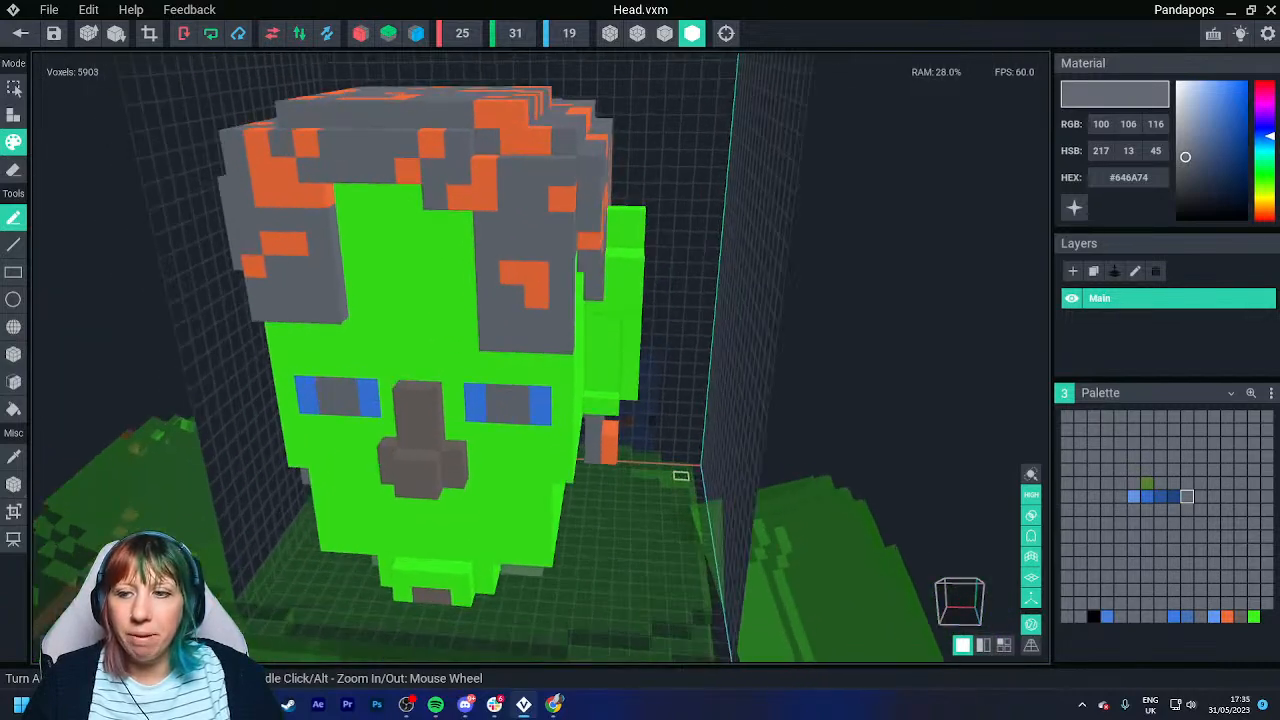
pyautogui.scroll(3, 681, 475)
pyautogui.scroll(-3, 675, 477)
pyautogui.scroll(2, 670, 479)
pyautogui.scroll(3, 665, 481)
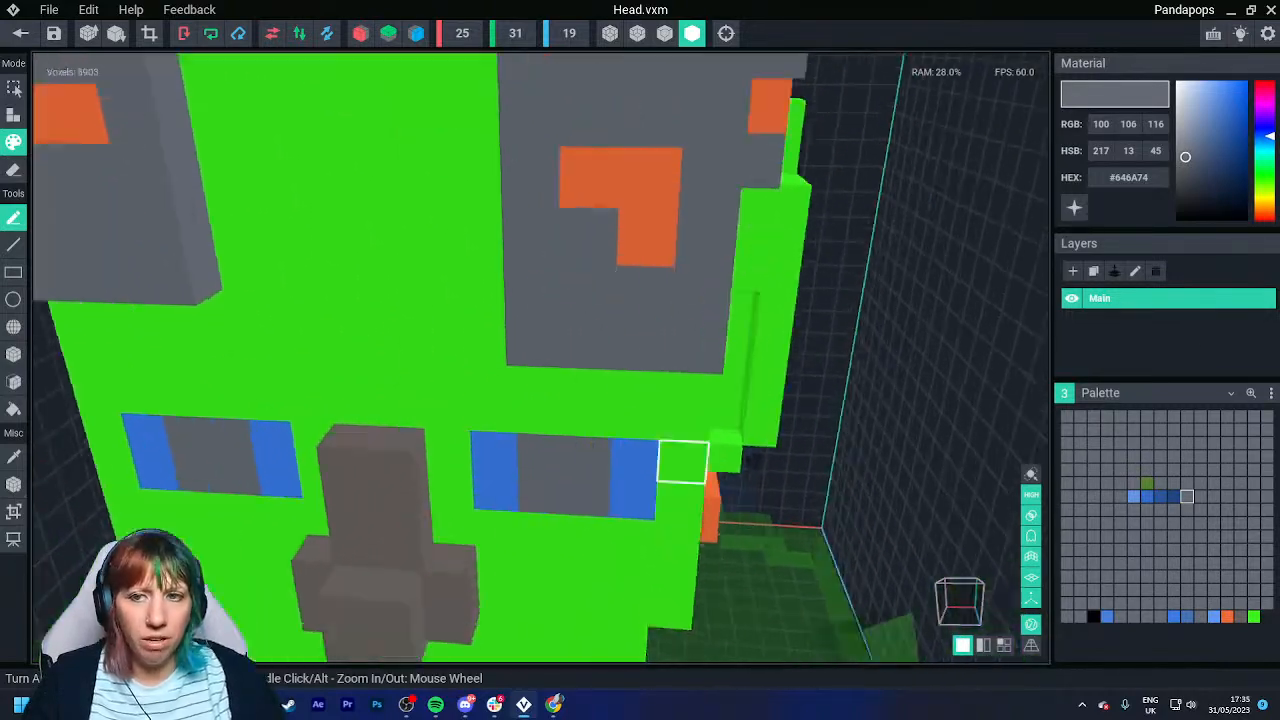
pyautogui.scroll(-3, 668, 485)
pyautogui.scroll(2, 672, 495)
pyautogui.scroll(-2, 676, 510)
pyautogui.scroll(2, 676, 510)
pyautogui.moveTo(676, 510); pyautogui.dragTo(457, 339, button='middle')
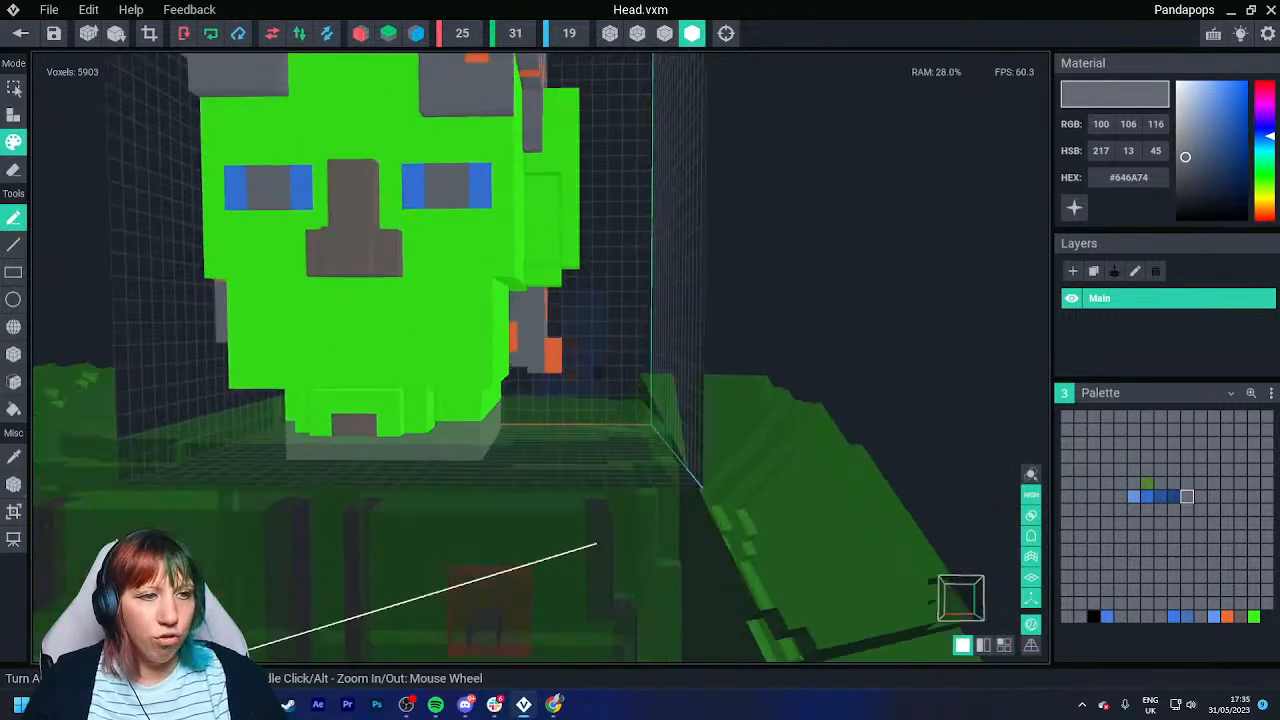
pyautogui.scroll(3, 540, 357)
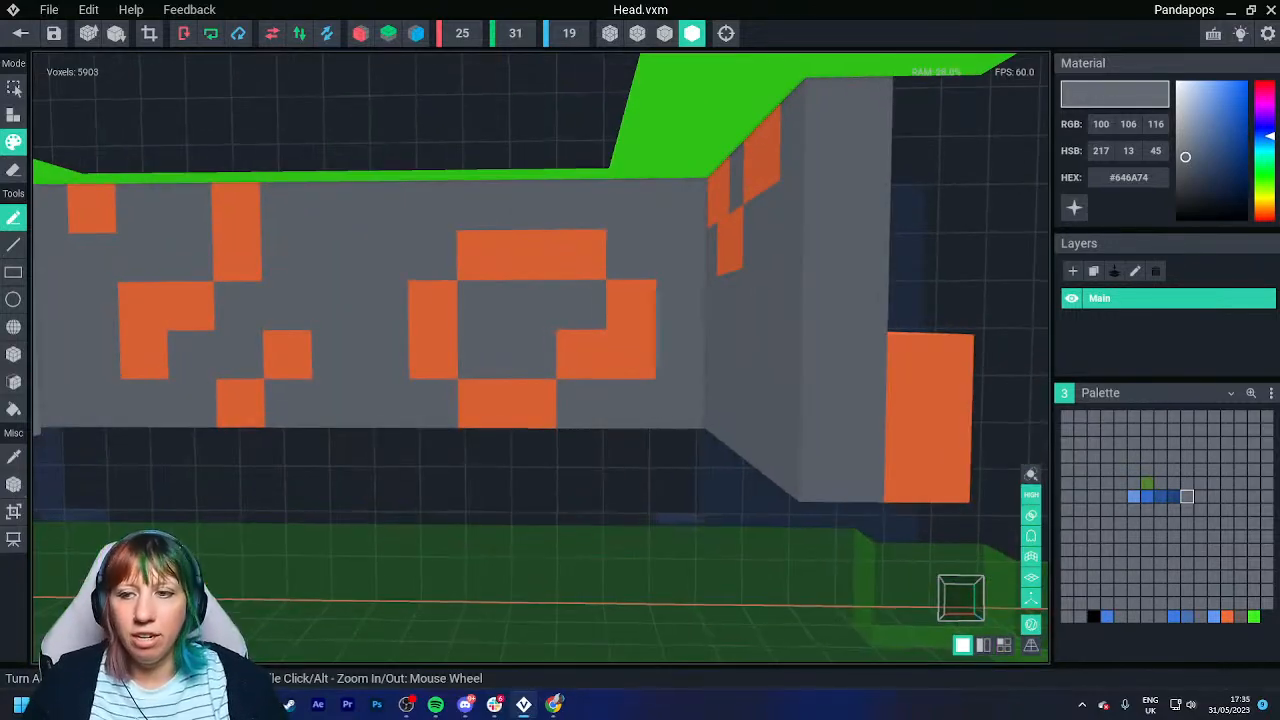
pyautogui.scroll(-2, 540, 357)
pyautogui.scroll(-5, 457, 339)
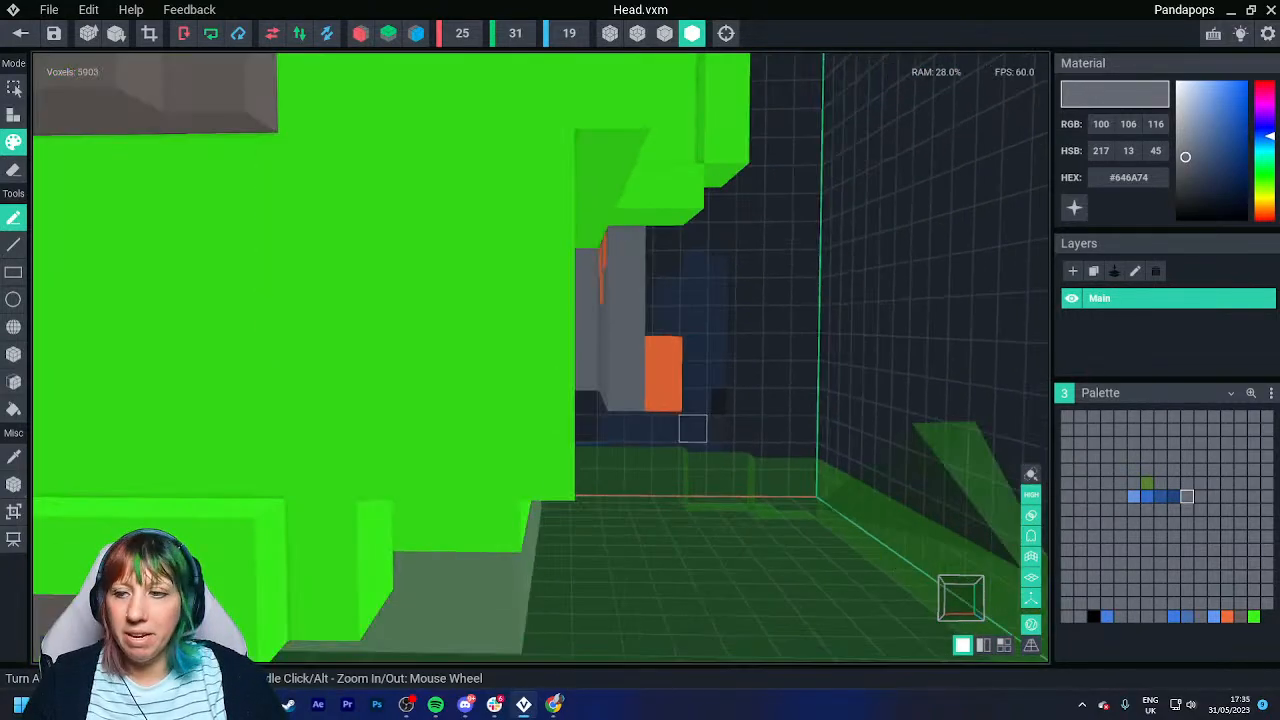
pyautogui.scroll(-3, 457, 339)
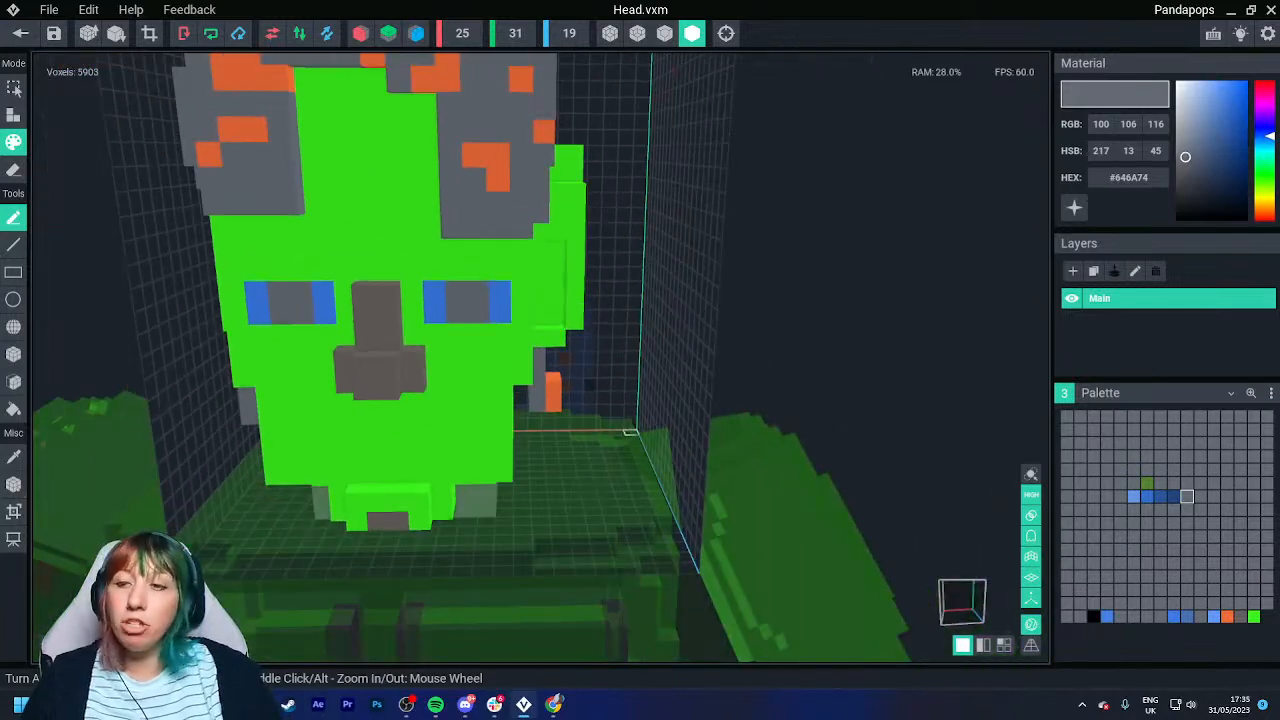
pyautogui.scroll(-4, 590, 357)
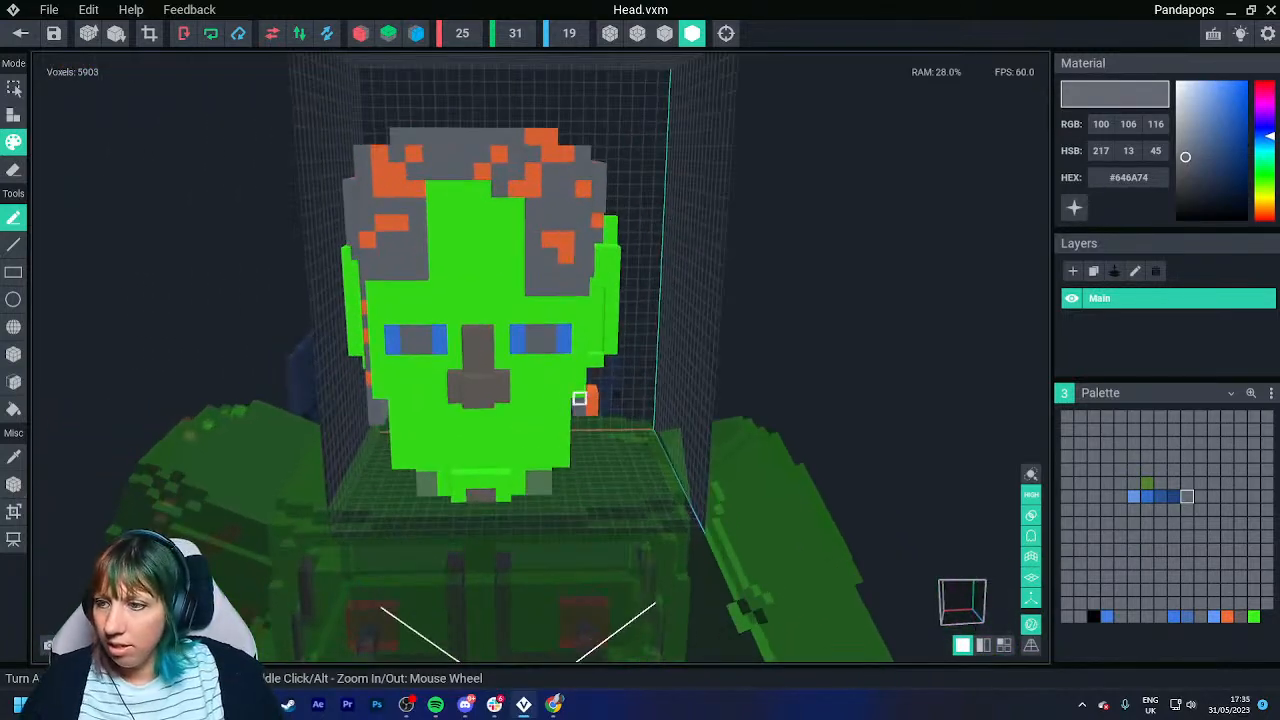
pyautogui.scroll(4, 591, 398)
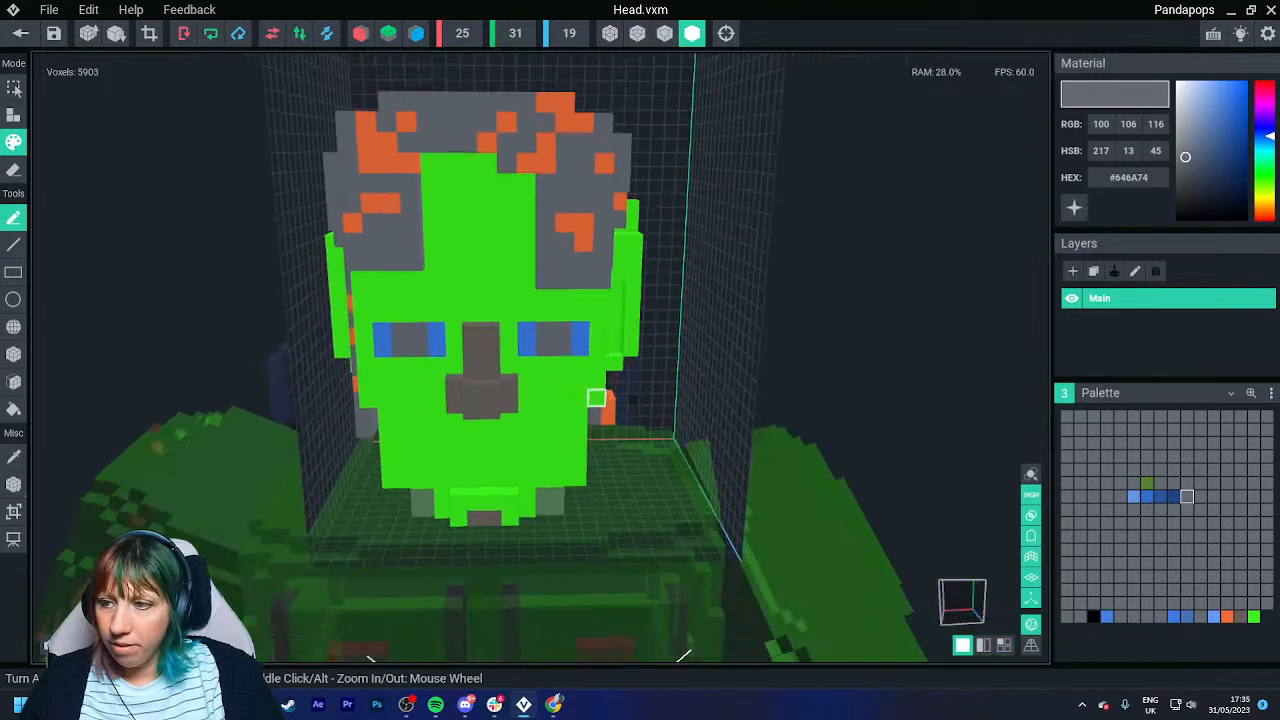
pyautogui.scroll(-2, 590, 403)
pyautogui.scroll(3, 590, 403)
# Leave the Head model, saving the changes to Head.vxm.
pyautogui.click(20, 33)
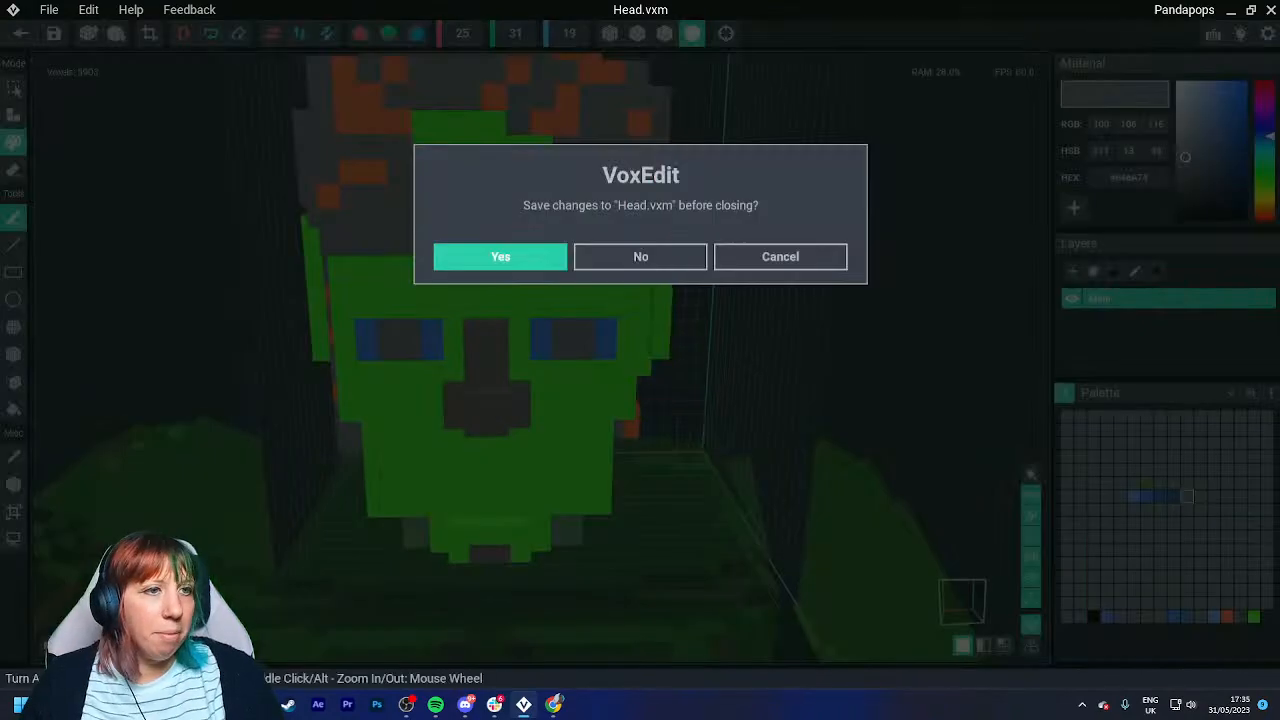
pyautogui.press('Return')
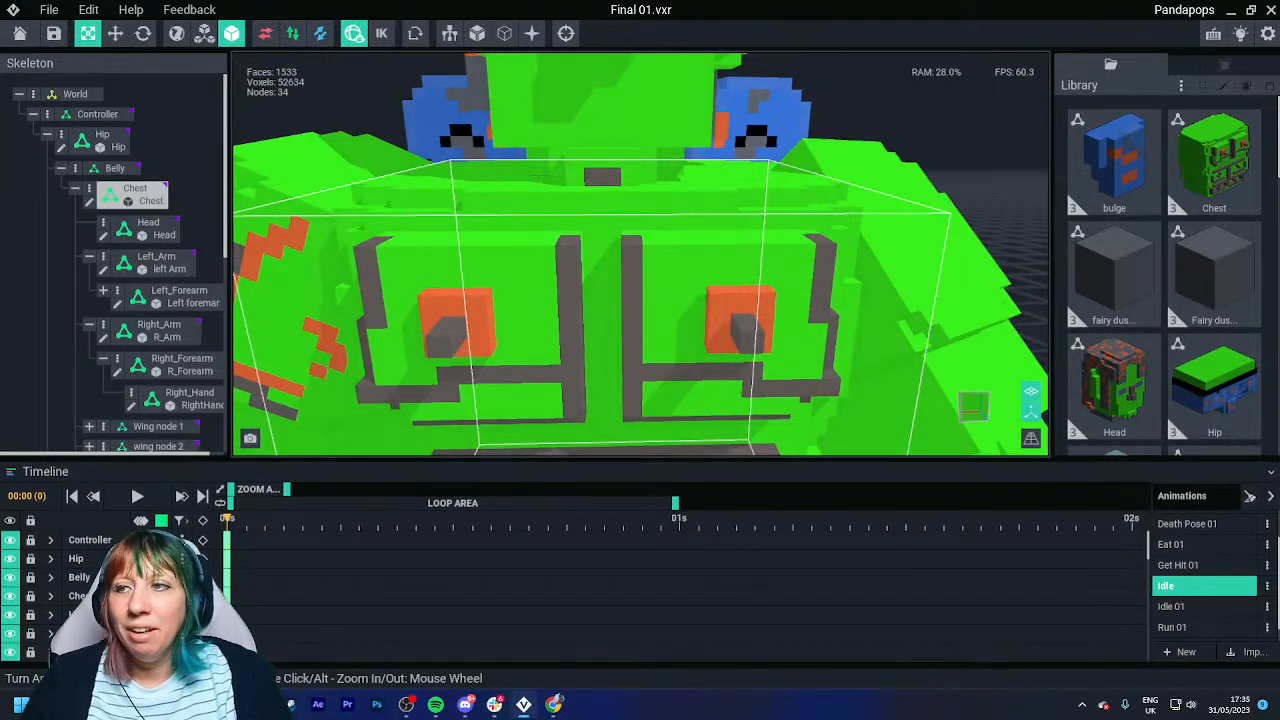
# Examine the assembled character's chest, head and arms in the rig from several distances and angles.
pyautogui.scroll(-4, 640, 254)
pyautogui.scroll(5, 640, 254)
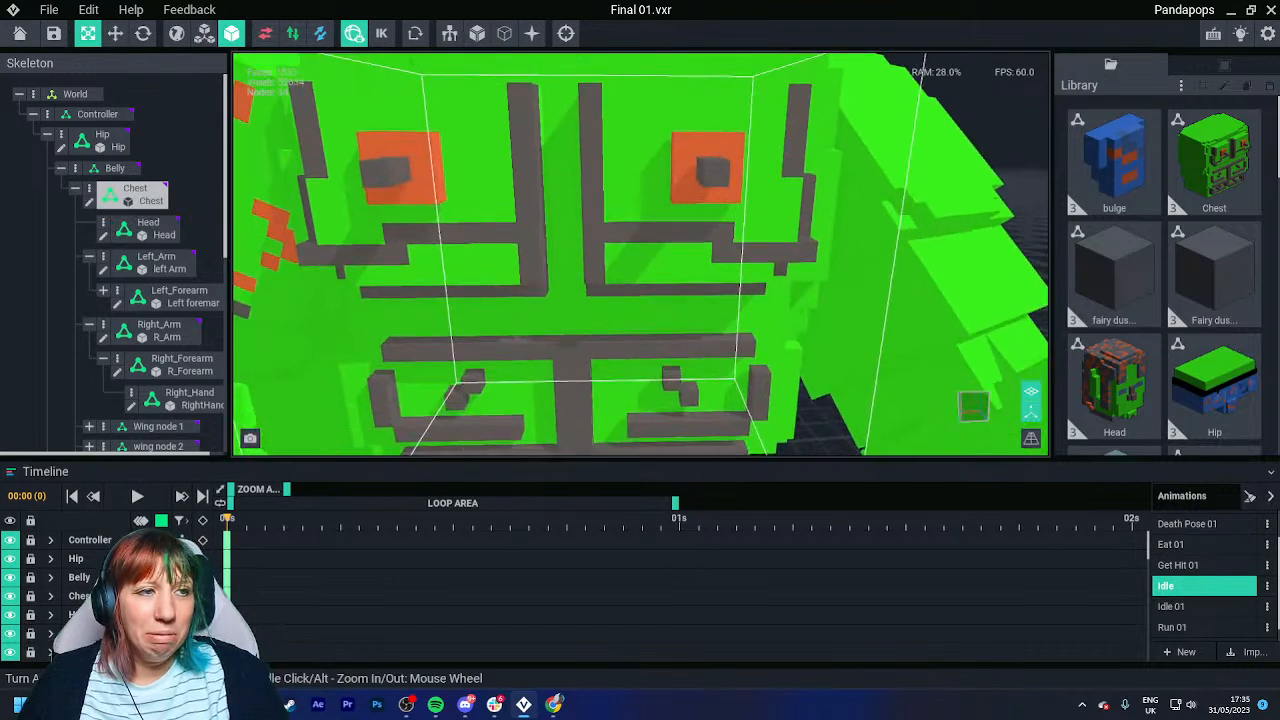
pyautogui.scroll(-4, 640, 254)
pyautogui.scroll(5, 640, 254)
pyautogui.scroll(-2, 640, 254)
pyautogui.moveTo(716, 436); pyautogui.dragTo(690, 298, button='middle')
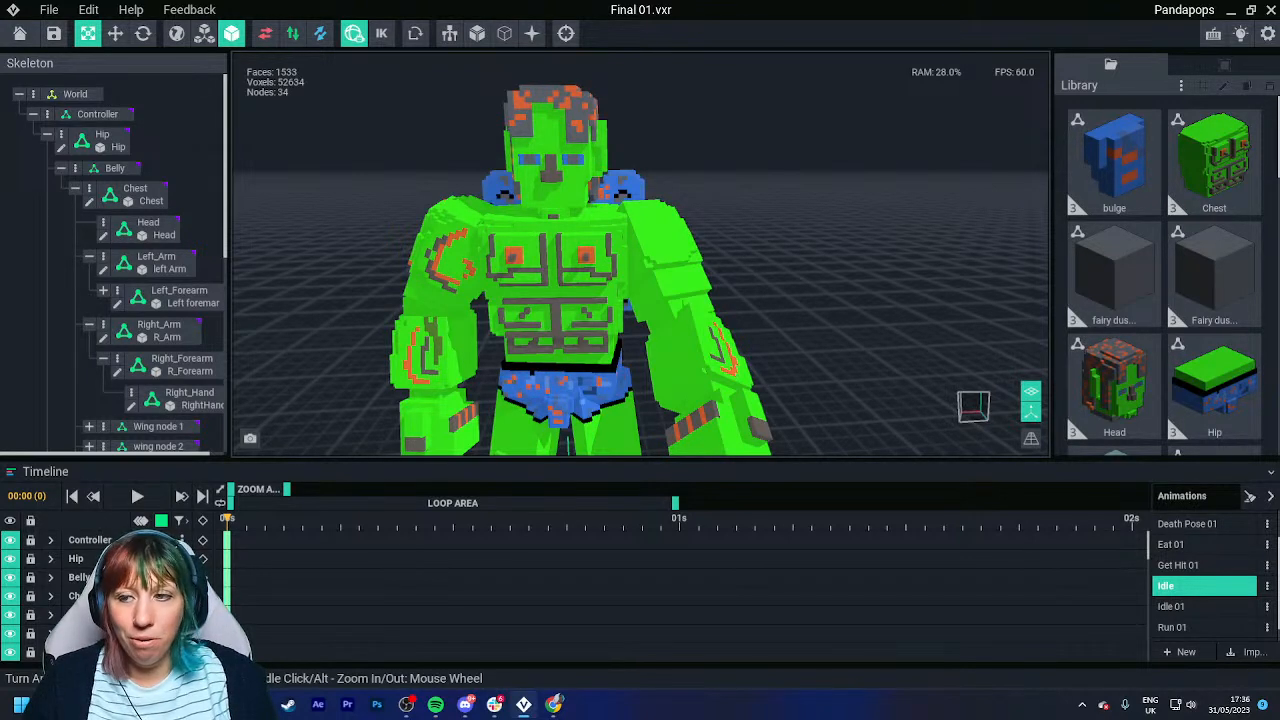
pyautogui.moveTo(700, 386); pyautogui.dragTo(800, 330, button='right')
pyautogui.scroll(4, 735, 345)
pyautogui.scroll(-5, 640, 255)
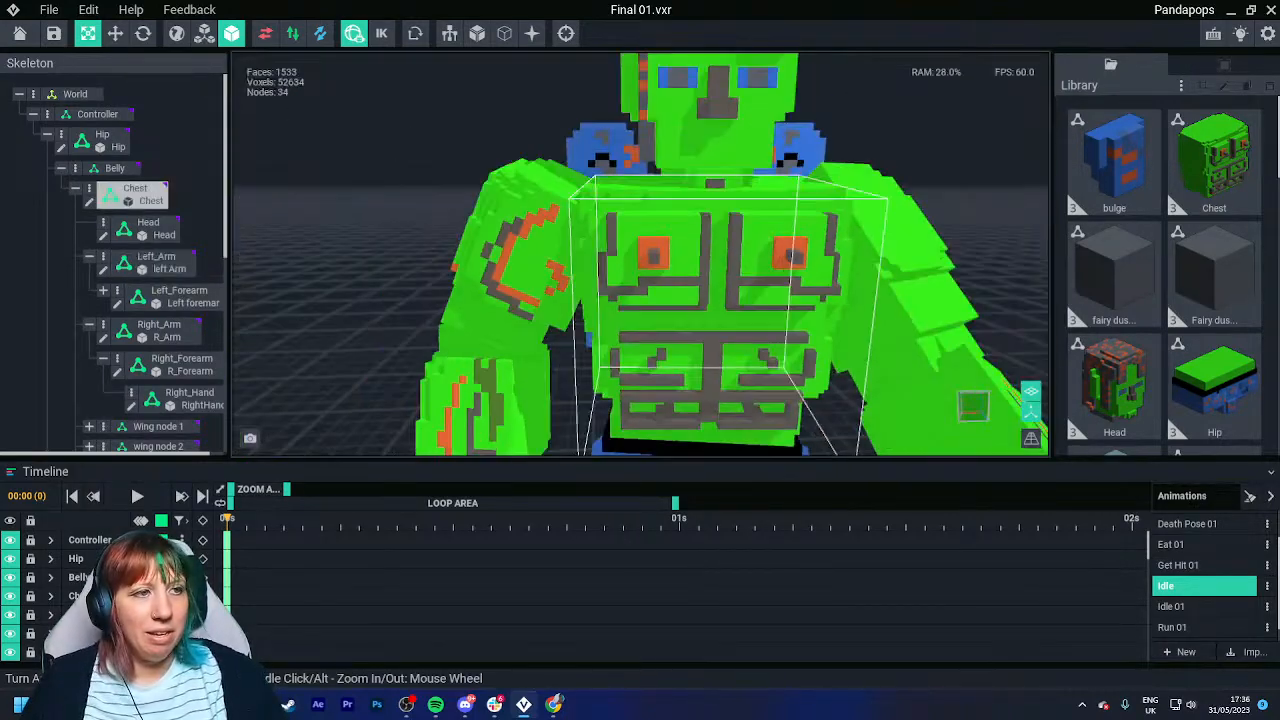
pyautogui.scroll(2, 640, 255)
pyautogui.scroll(3, 700, 370)
pyautogui.scroll(-1, 700, 370)
pyautogui.moveTo(820, 300); pyautogui.dragTo(717, 218, button='middle')
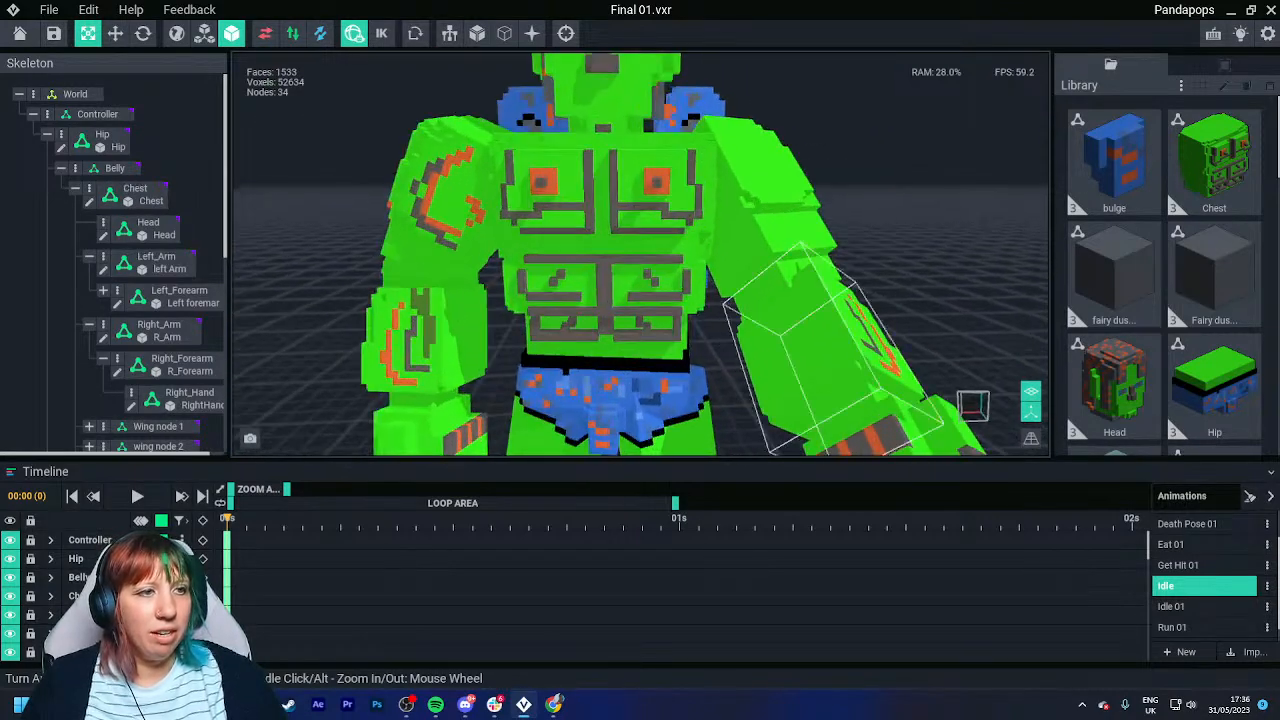
pyautogui.scroll(3, 693, 376)
pyautogui.scroll(-6, 693, 376)
pyautogui.click(651, 310)
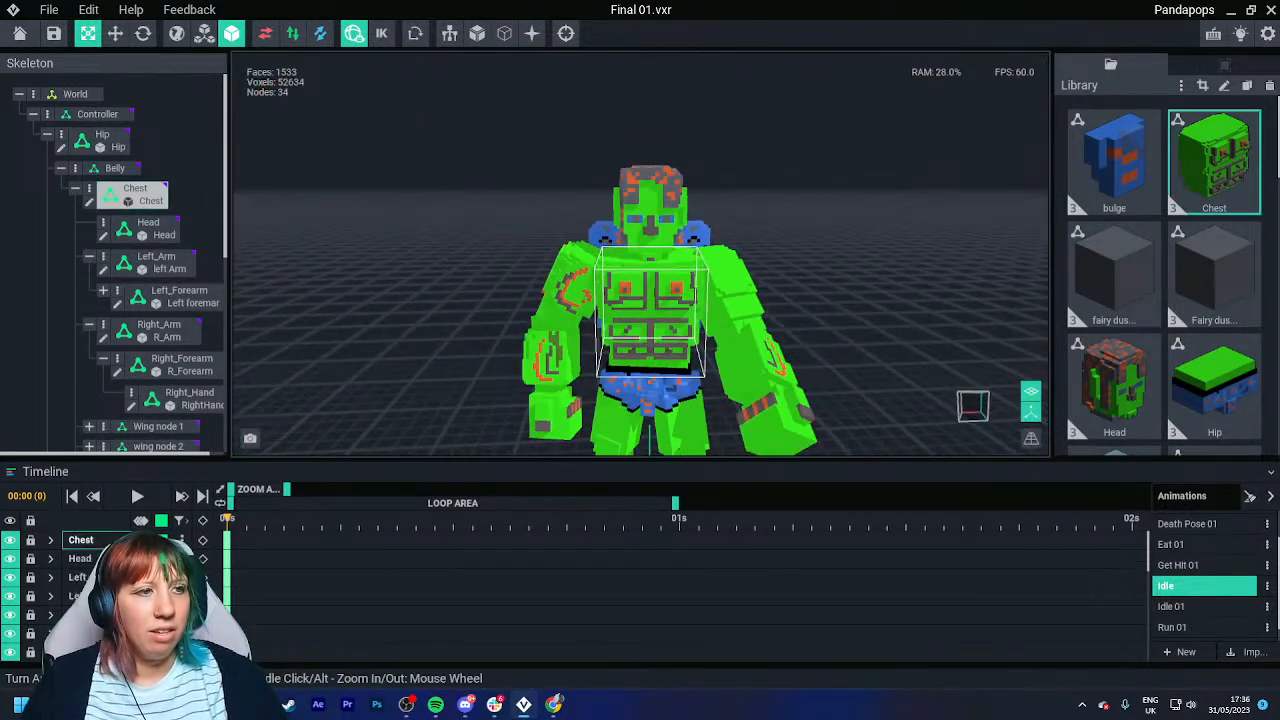
pyautogui.scroll(-2, 640, 255)
pyautogui.scroll(4, 650, 383)
pyautogui.scroll(-7, 650, 383)
pyautogui.moveTo(840, 305); pyautogui.dragTo(690, 325, button='right')
pyautogui.scroll(4, 705, 330)
pyautogui.scroll(-4, 705, 330)
pyautogui.scroll(4, 705, 330)
pyautogui.scroll(3, 728, 330)
pyautogui.moveTo(590, 310); pyautogui.dragTo(742, 297, button='right')
pyautogui.click(758, 303)
pyautogui.scroll(1, 758, 303)
pyautogui.scroll(-4, 758, 303)
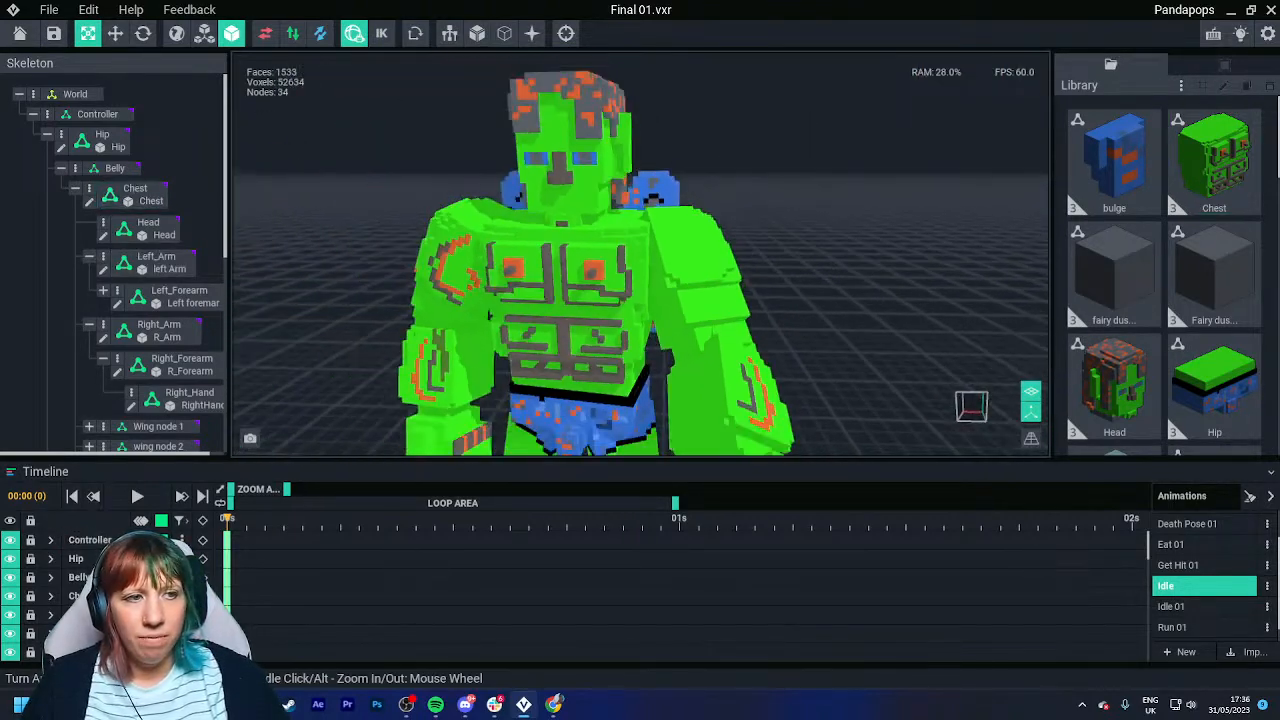
pyautogui.scroll(8, 758, 303)
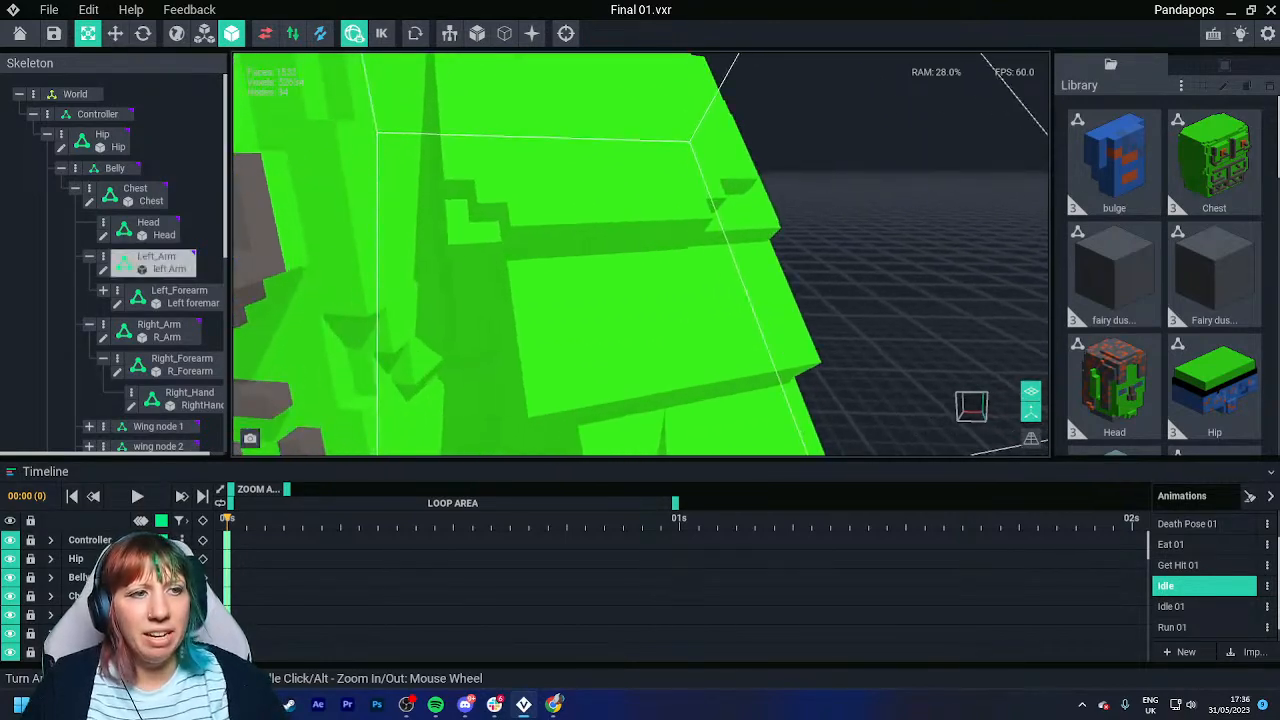
pyautogui.scroll(-8, 483, 316)
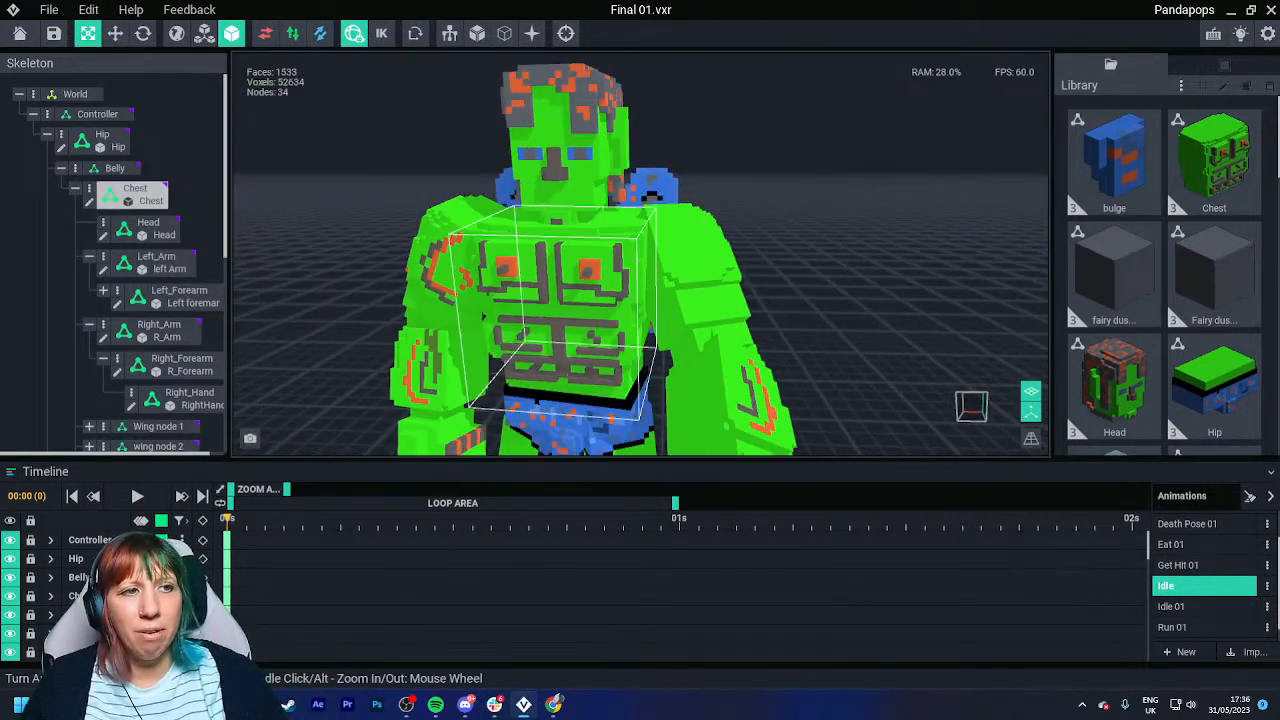
pyautogui.scroll(-3, 483, 316)
pyautogui.doubleClick(597, 258)
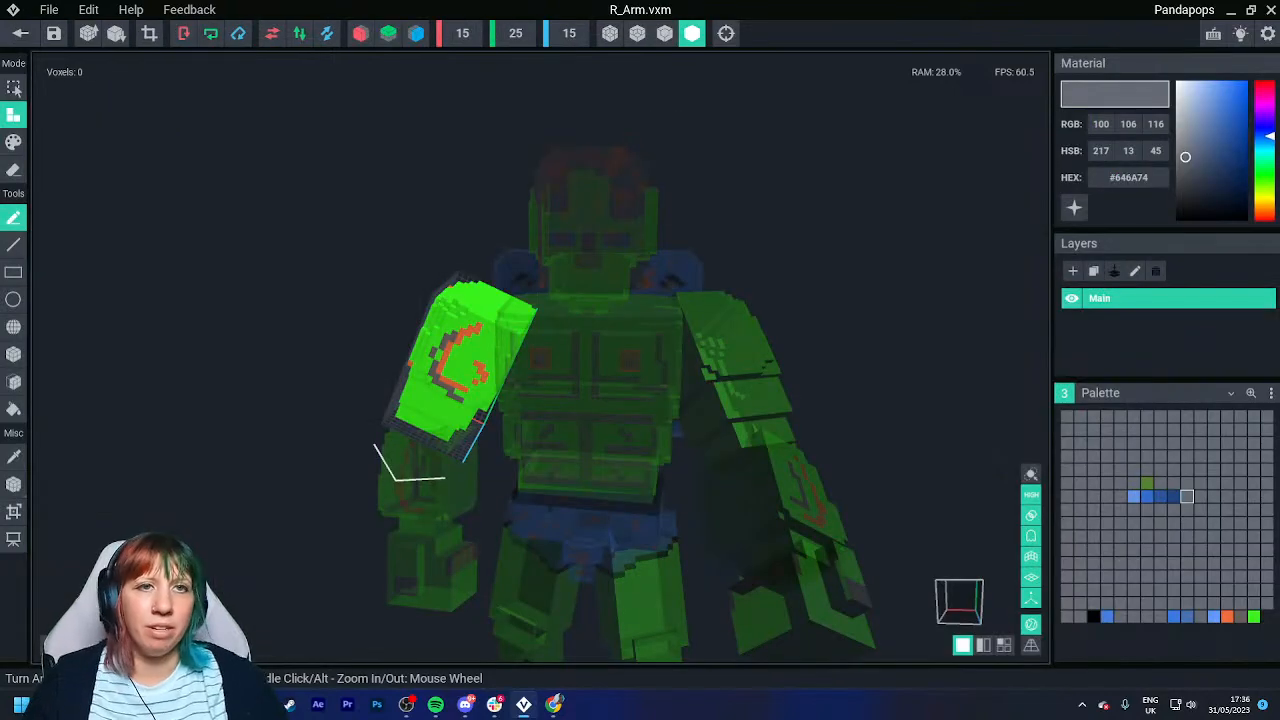
pyautogui.click(21, 33)
pyautogui.press('Return')
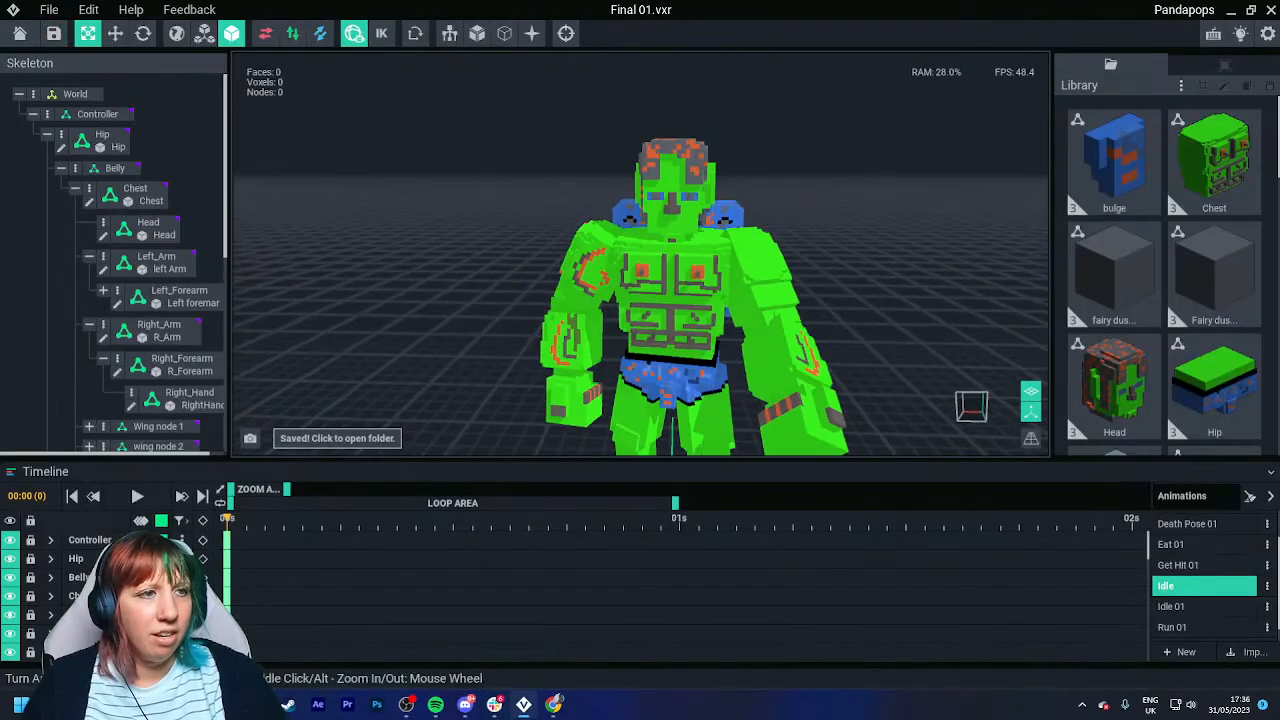
# Examine the right arm, chest and hip area of the assembled character, selecting the Right_Arm and Chest parts and clearing the selection.
pyautogui.scroll(5, 640, 300)
pyautogui.scroll(-5, 610, 315)
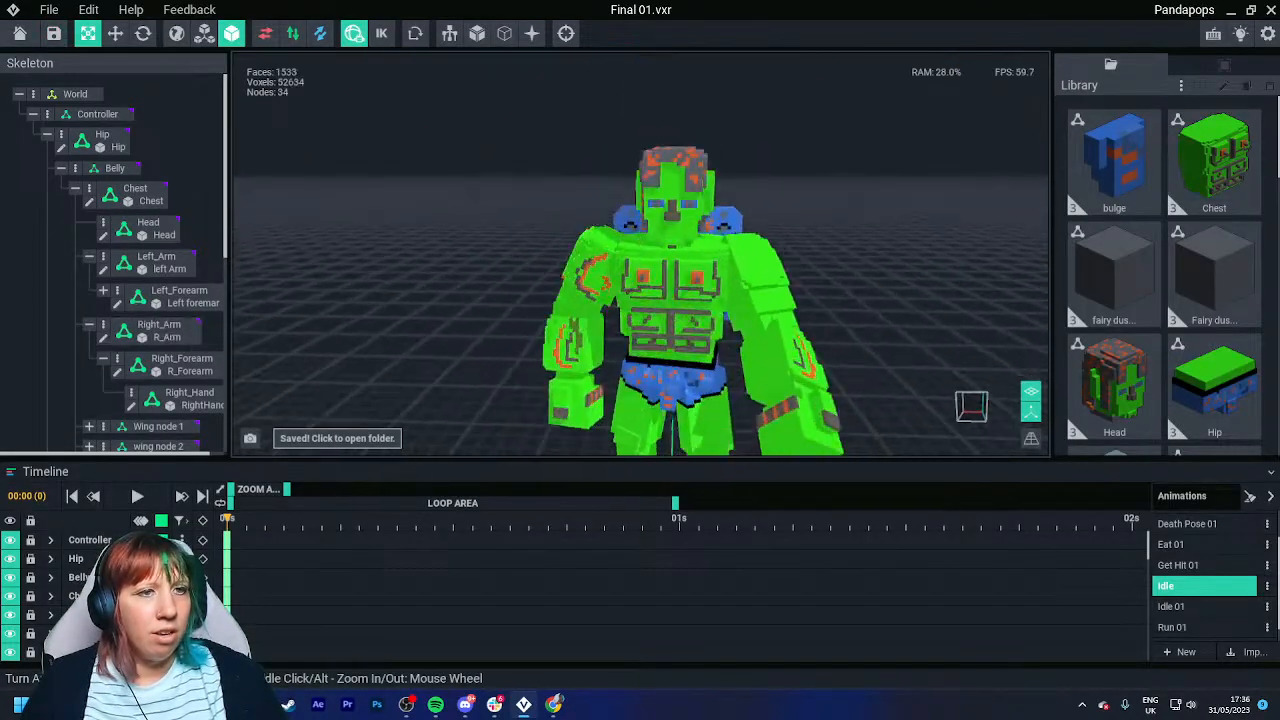
pyautogui.scroll(5, 610, 315)
pyautogui.scroll(-3, 610, 315)
pyautogui.click(585, 270)
pyautogui.scroll(4, 590, 290)
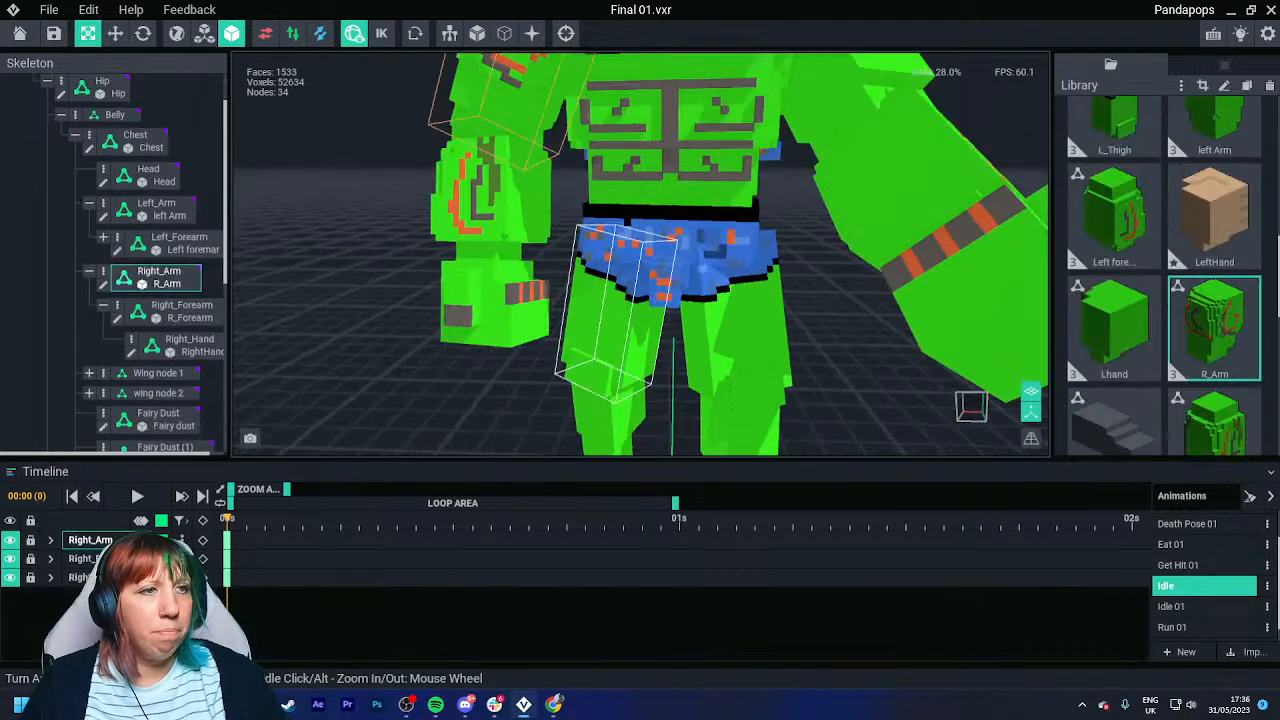
pyautogui.scroll(-6, 590, 290)
pyautogui.click(668, 330)
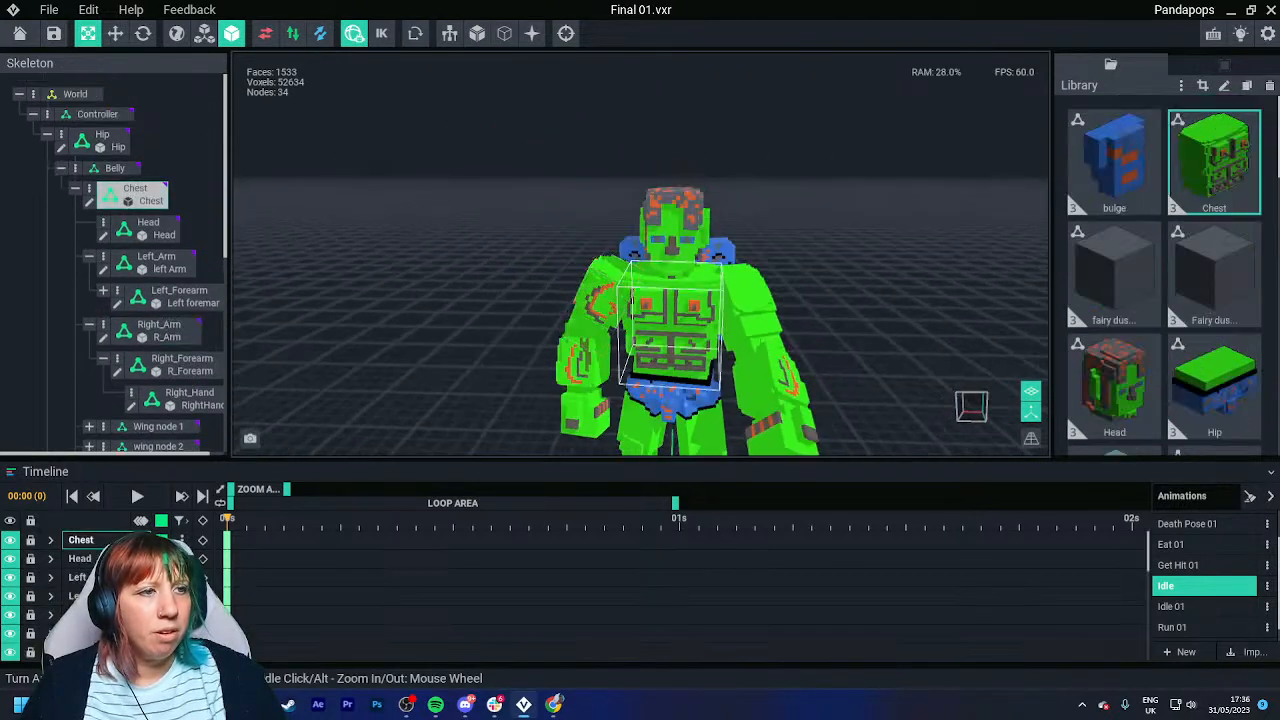
pyautogui.scroll(6, 675, 400)
pyautogui.scroll(2, 666, 271)
pyautogui.scroll(-6, 666, 271)
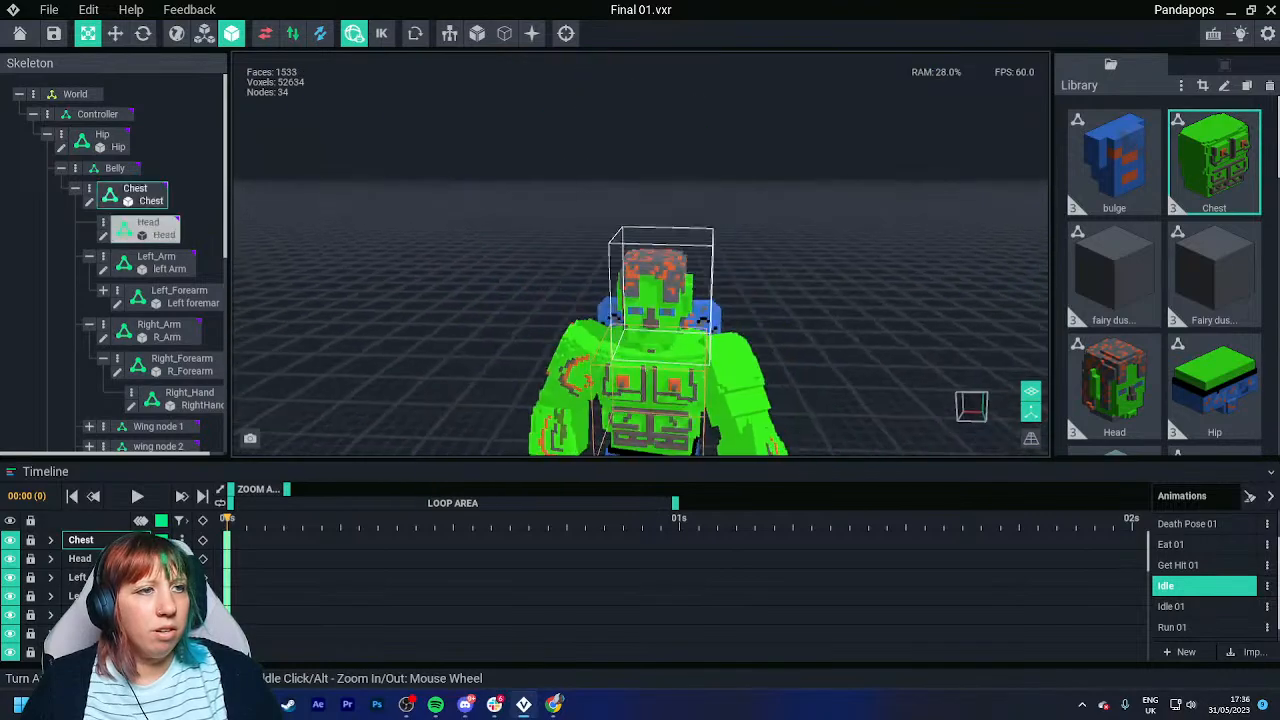
pyautogui.scroll(6, 666, 271)
pyautogui.moveTo(750, 230)
pyautogui.mouseDown(button='right')
pyautogui.moveTo(666, 271)
pyautogui.moveTo(750, 230)
pyautogui.mouseUp(button='right')
pyautogui.scroll(-4, 666, 271)
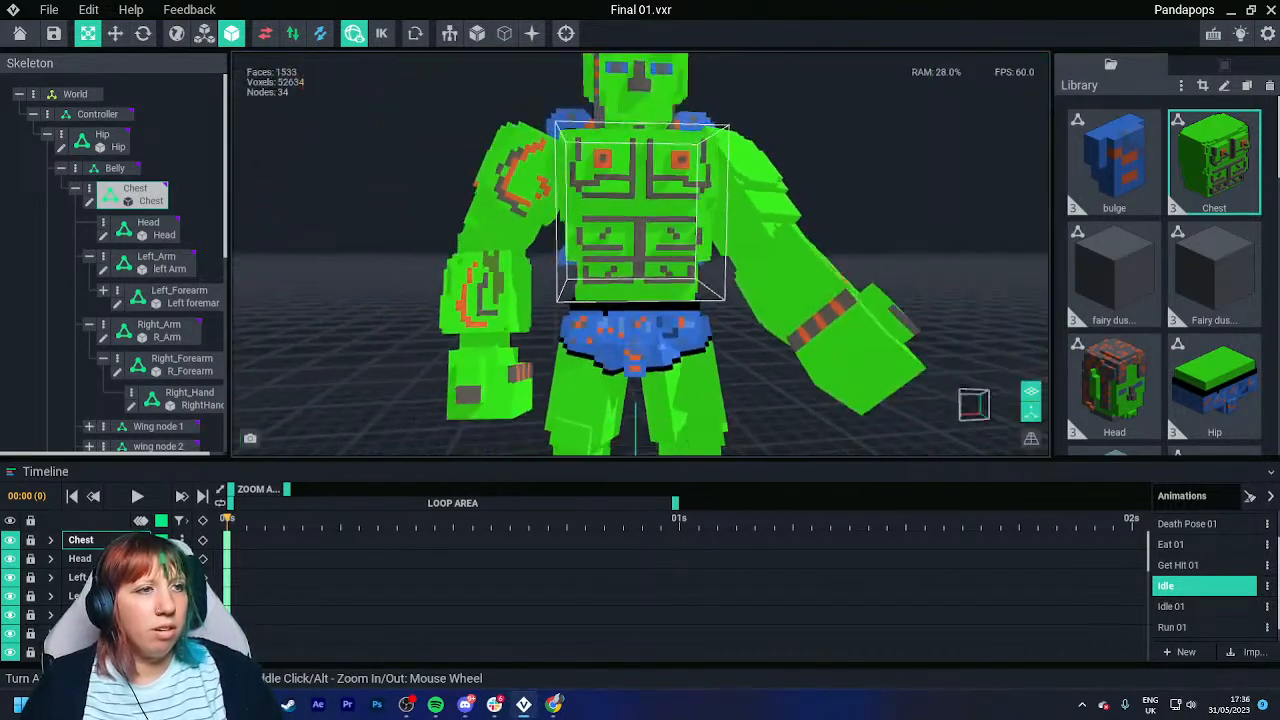
pyautogui.scroll(6, 666, 271)
pyautogui.scroll(-5, 666, 271)
pyautogui.scroll(-5, 640, 255)
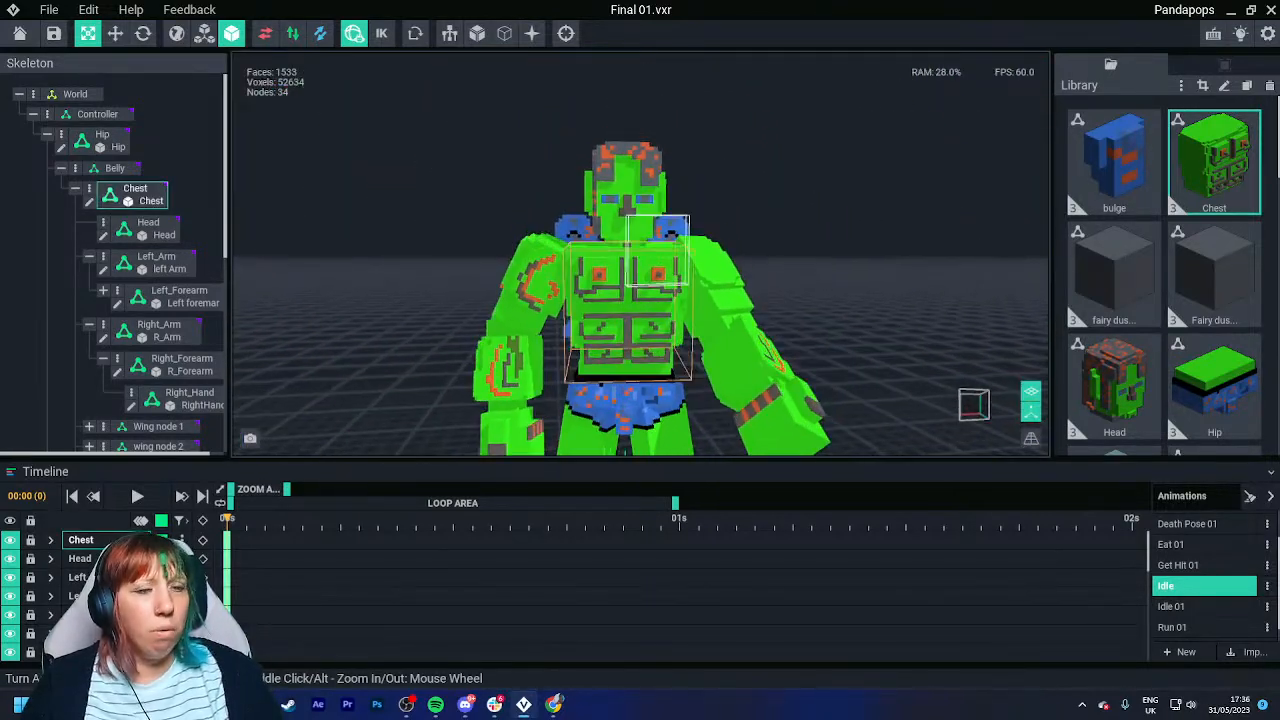
pyautogui.scroll(2, 640, 255)
pyautogui.moveTo(676, 204); pyautogui.dragTo(654, 224, button='right')
pyautogui.press('Escape')
# Examine the character's overall proportions from the full figure to a closer view of the upper body.
pyautogui.scroll(2, 653, 224)
pyautogui.scroll(-3, 653, 224)
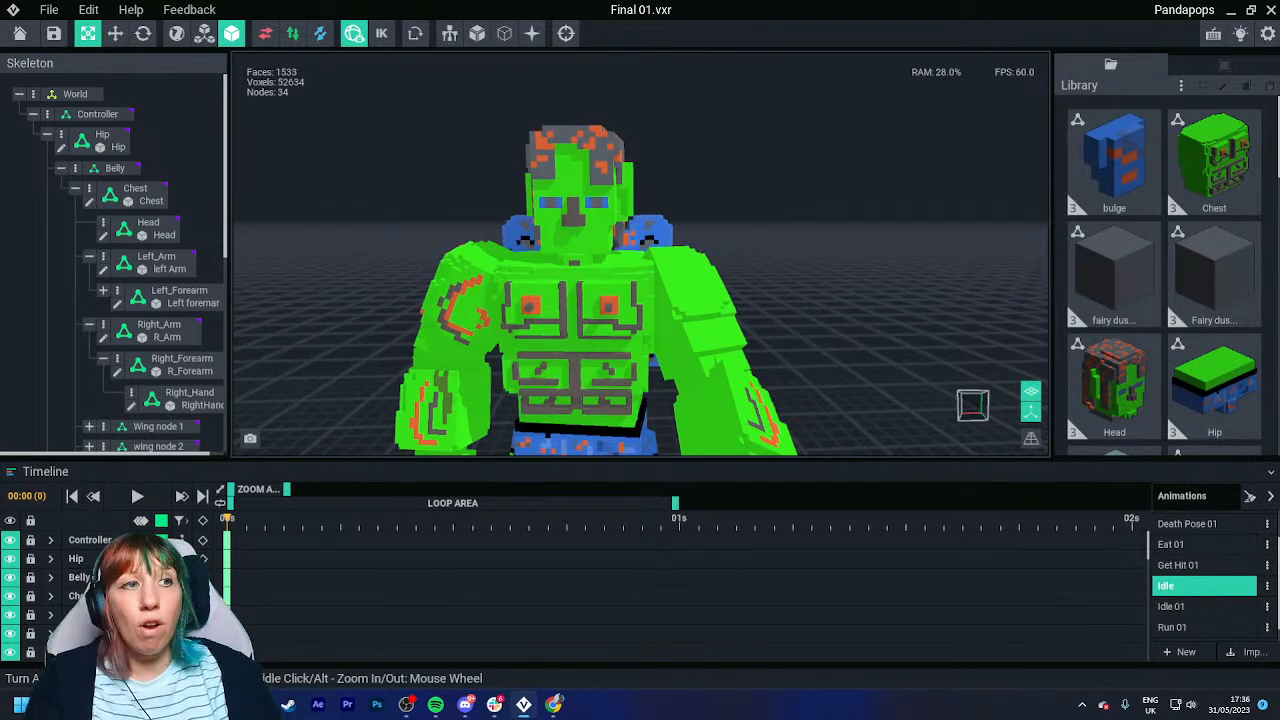
pyautogui.moveTo(666, 244); pyautogui.dragTo(654, 226, button='right')
pyautogui.scroll(3, 654, 226)
pyautogui.scroll(-4, 654, 226)
pyautogui.scroll(2, 654, 226)
pyautogui.scroll(-2, 654, 226)
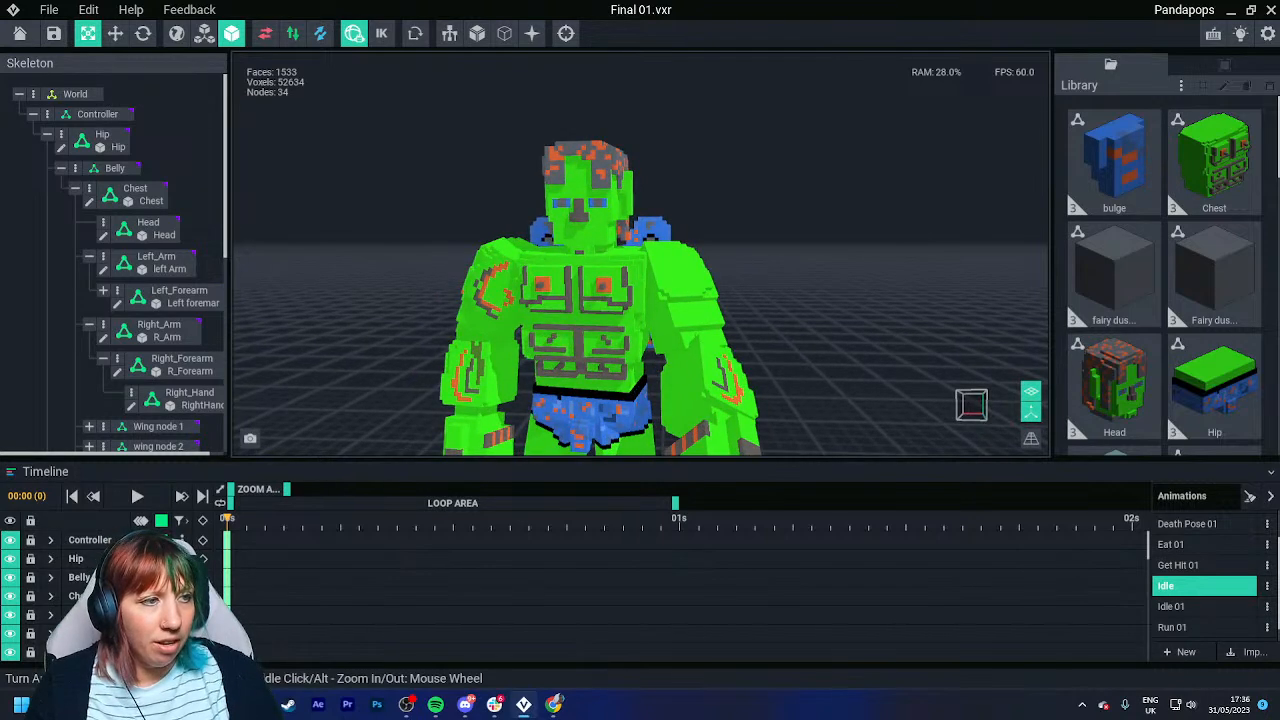
pyautogui.scroll(1, 654, 226)
pyautogui.scroll(-3, 654, 226)
pyautogui.scroll(-2, 654, 224)
pyautogui.scroll(4, 654, 224)
pyautogui.scroll(-1, 640, 302)
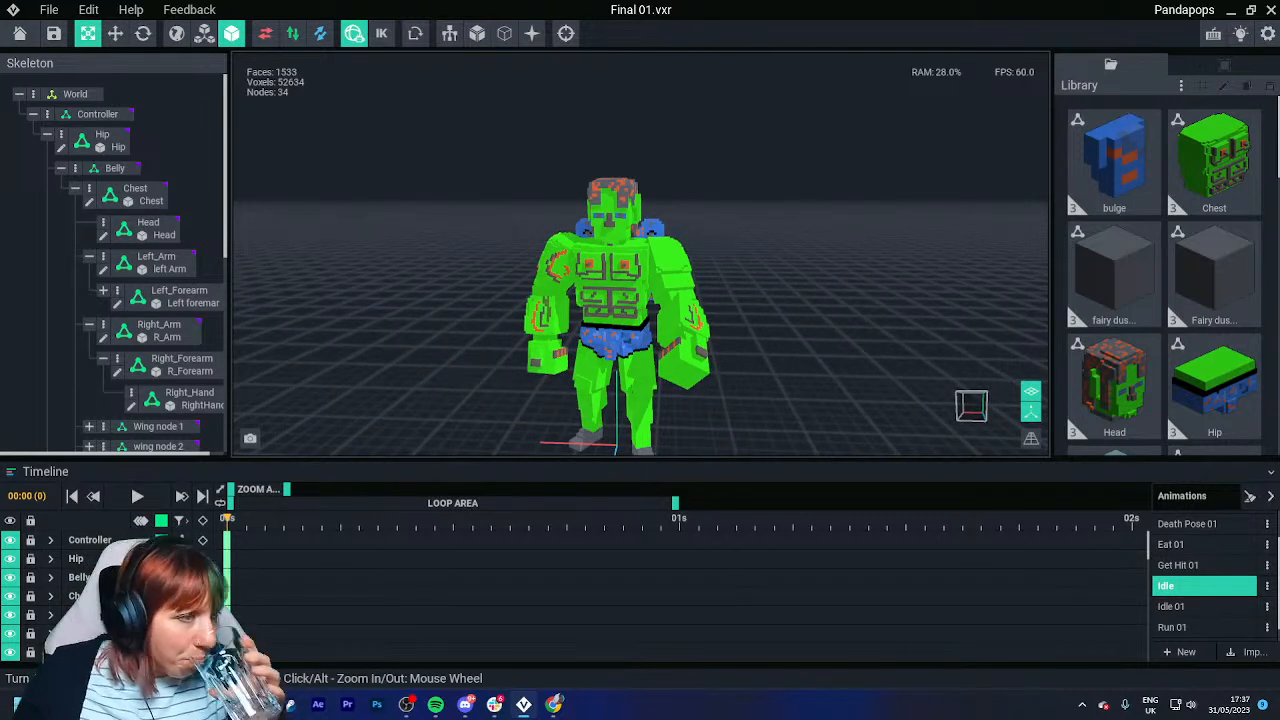
pyautogui.click(97, 114)
pyautogui.moveTo(654, 250)
pyautogui.mouseDown()
pyautogui.moveTo(654, 210)
pyautogui.moveTo(655, 250)
pyautogui.mouseUp()
pyautogui.scroll(3, 655, 214)
pyautogui.click(655, 214)
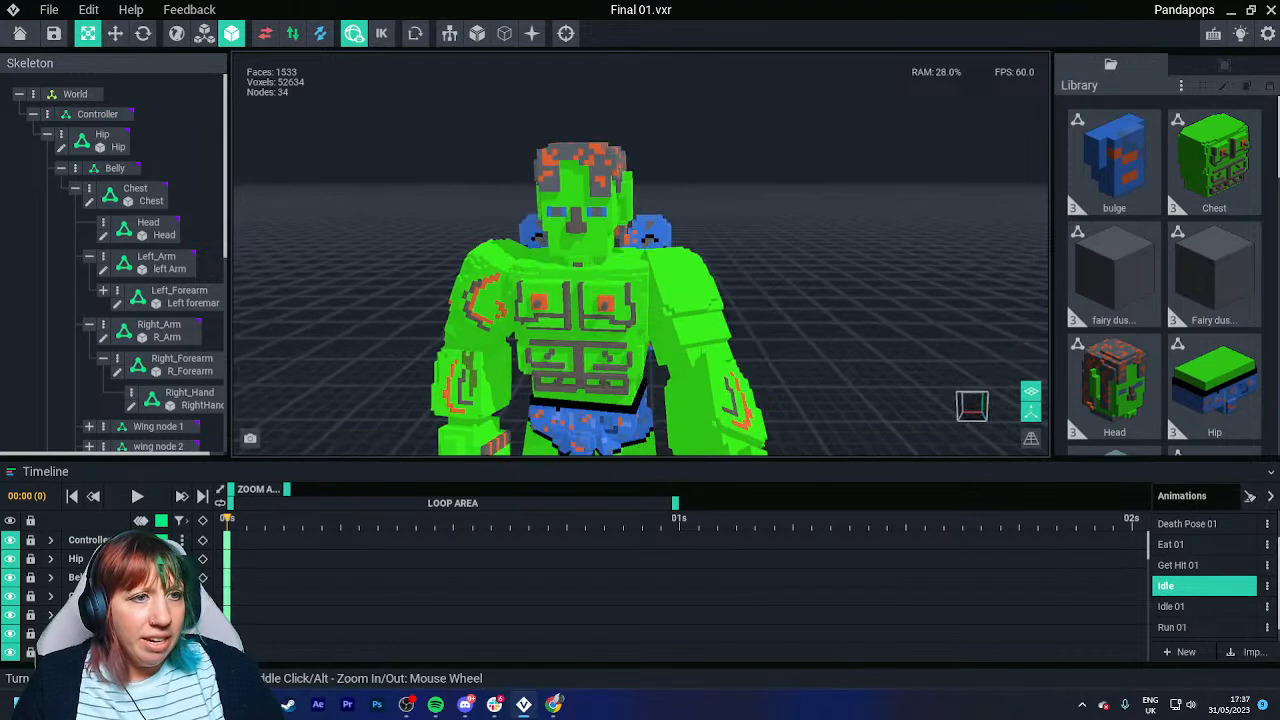
pyautogui.scroll(-3, 655, 250)
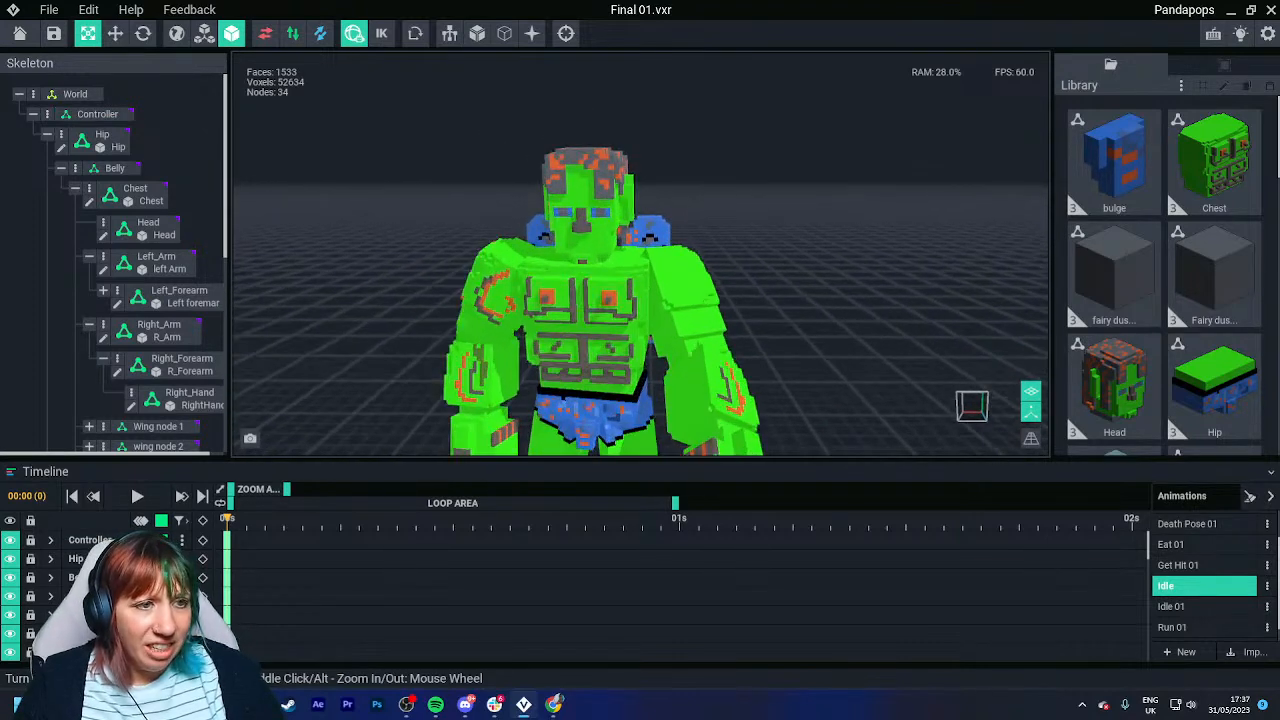
pyautogui.scroll(3, 655, 250)
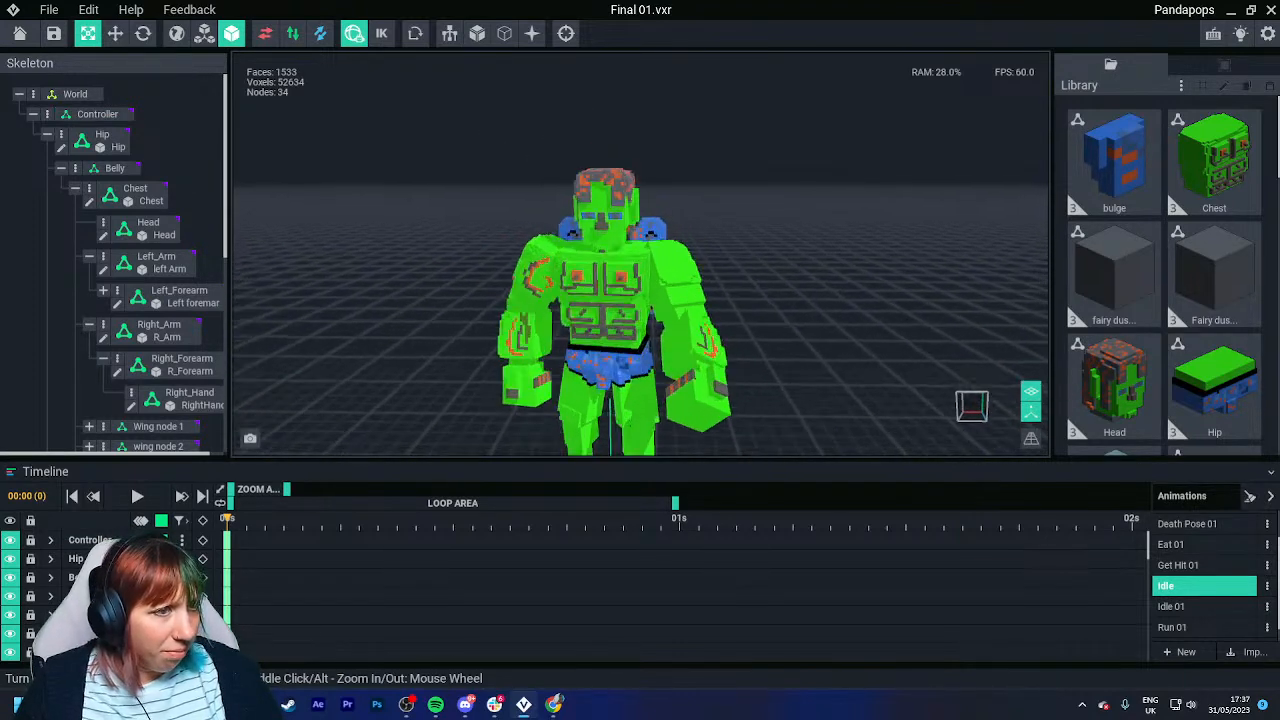
pyautogui.scroll(-2, 655, 250)
pyautogui.scroll(3, 655, 250)
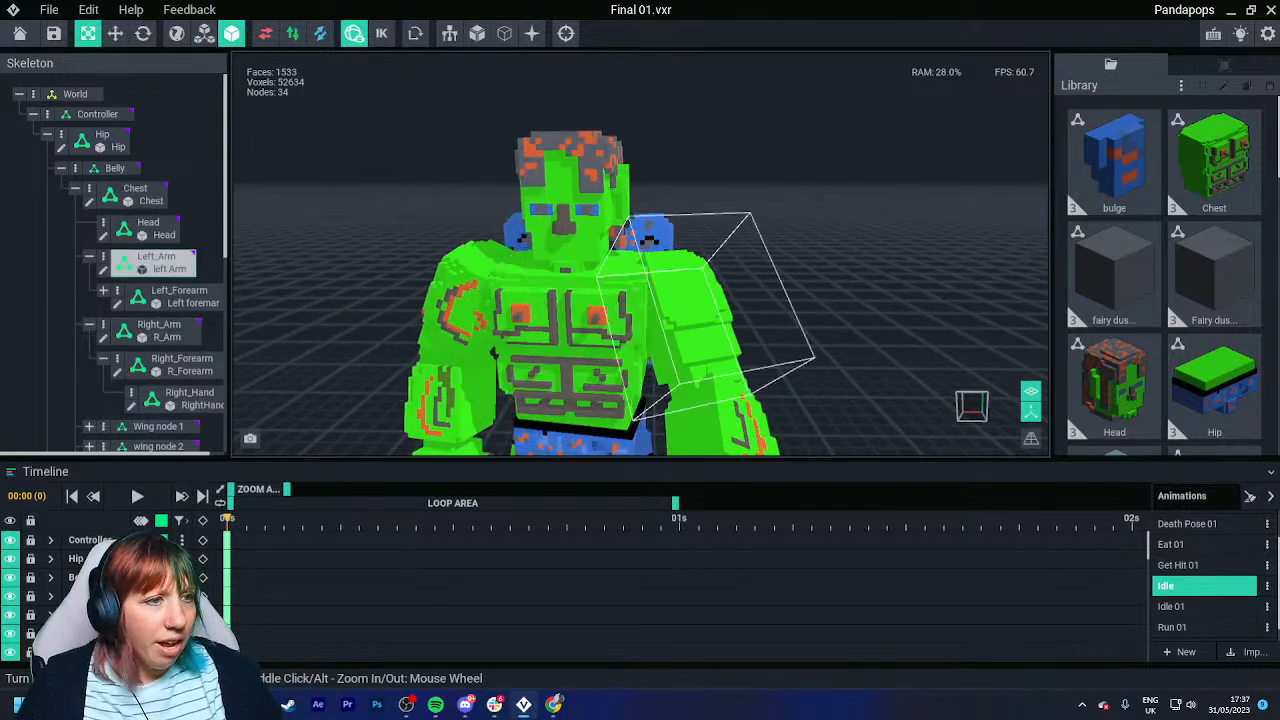
# Open the left arm's model for a brief look and return to the rig, saving left Arm.vxm.
pyautogui.doubleClick(668, 305)
pyautogui.click(20, 33)
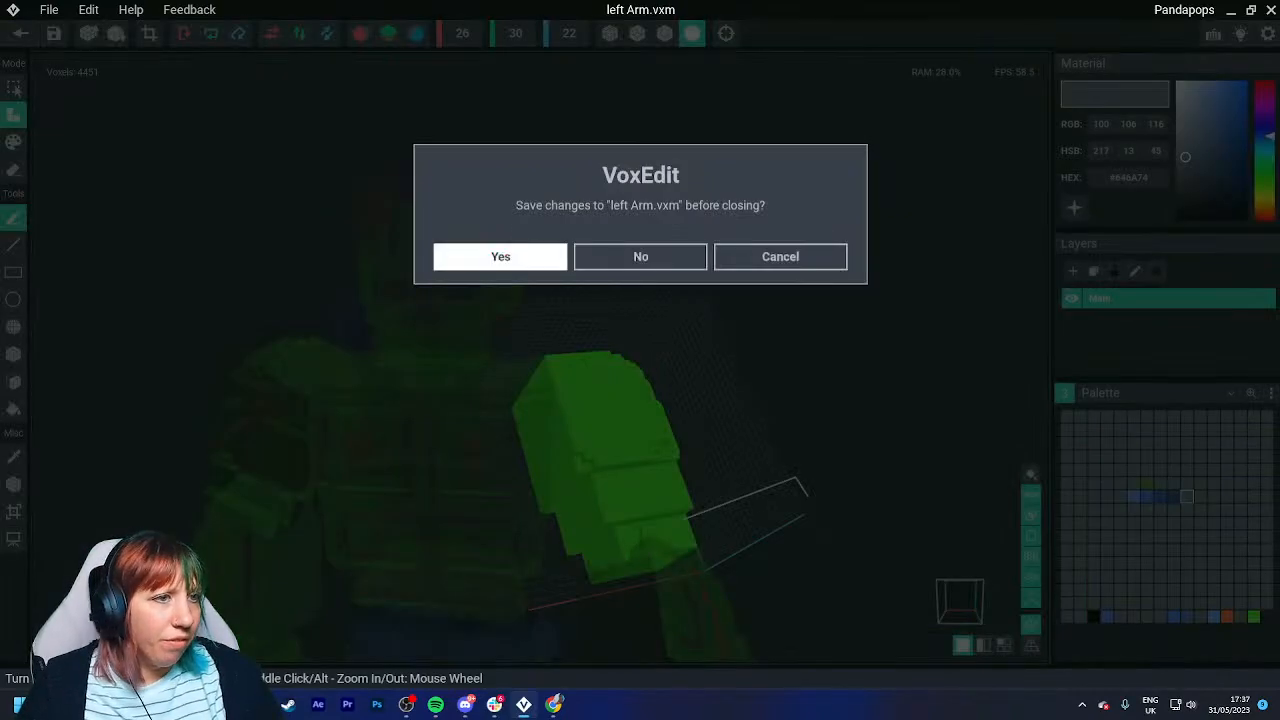
pyautogui.click(500, 256)
# Compare the character's two shoulders and chest from the front, from close up and from farther away.
pyautogui.scroll(2, 640, 254)
pyautogui.scroll(-4, 640, 254)
pyautogui.scroll(2, 640, 254)
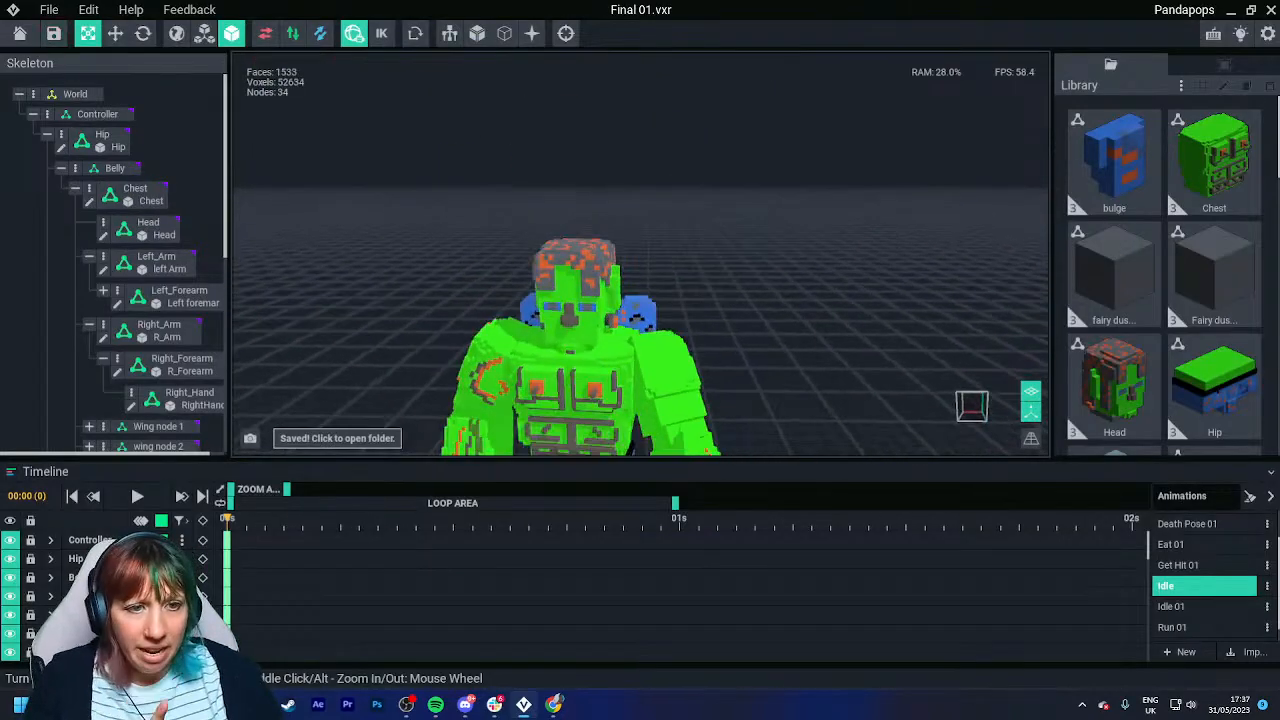
pyautogui.scroll(2, 640, 254)
pyautogui.scroll(-3, 640, 254)
pyautogui.scroll(4, 640, 254)
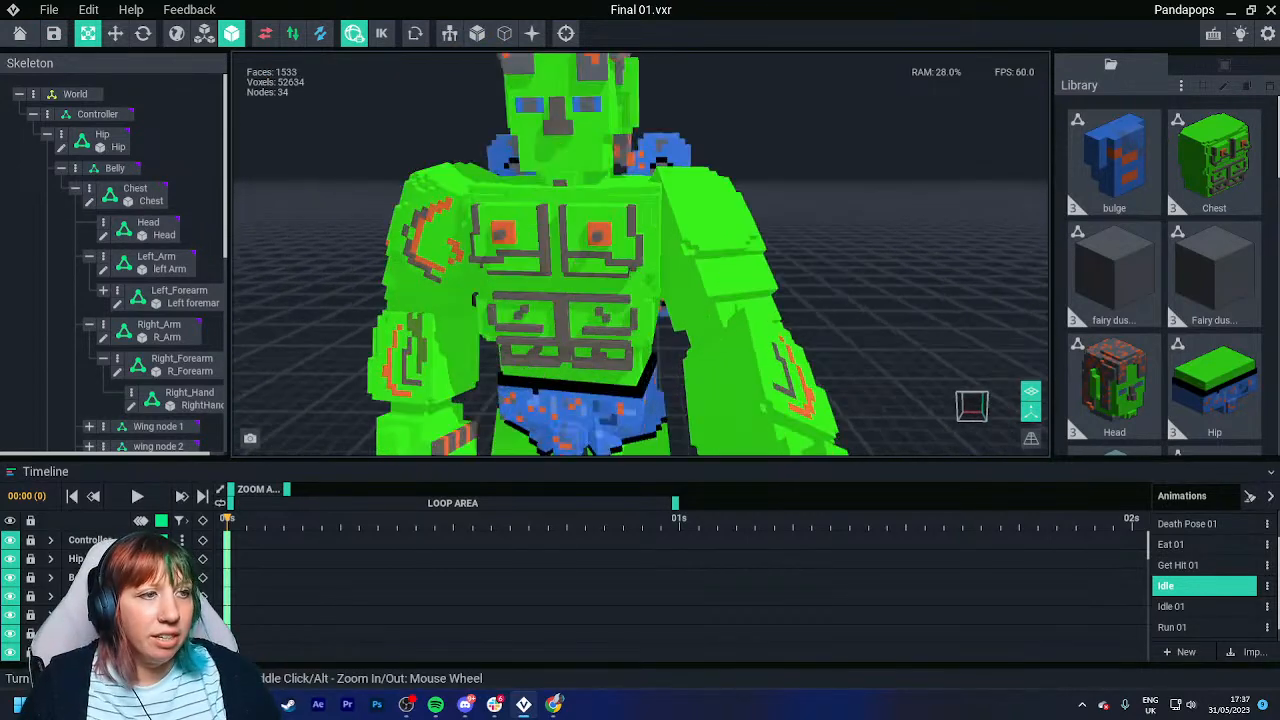
pyautogui.scroll(-4, 640, 254)
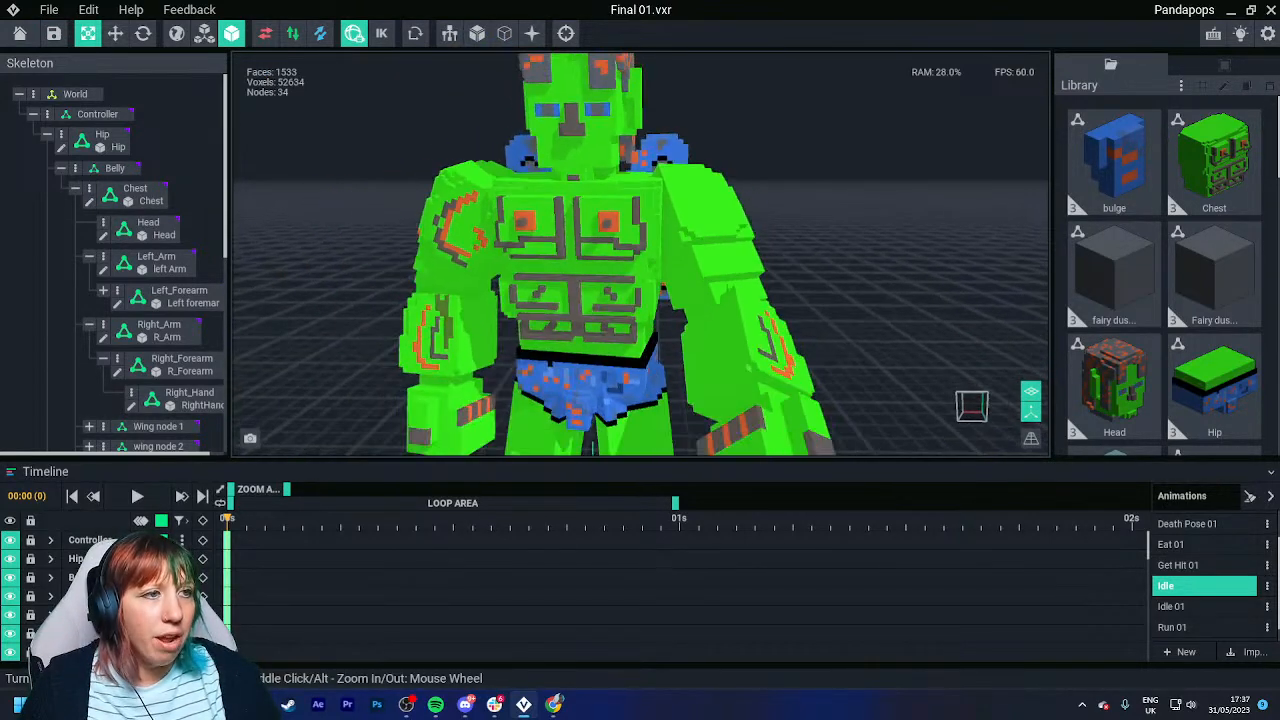
pyautogui.scroll(2, 640, 254)
pyautogui.scroll(3, 640, 254)
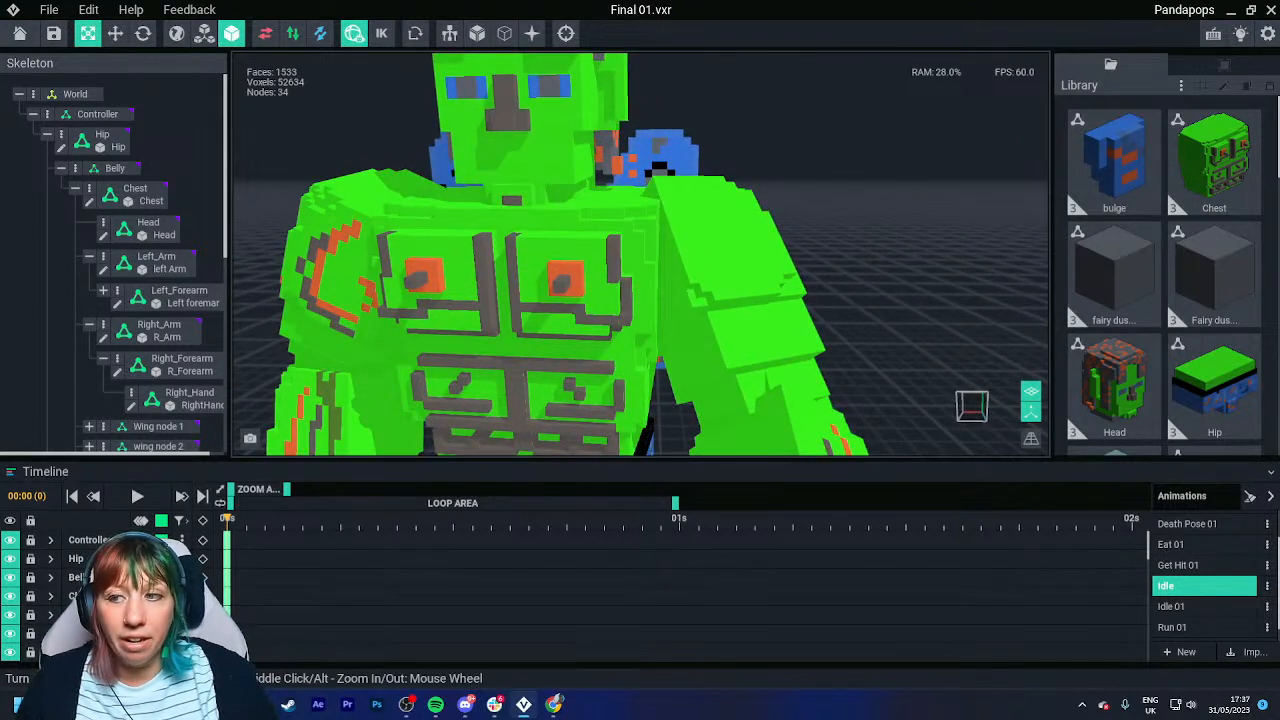
pyautogui.scroll(-3, 640, 254)
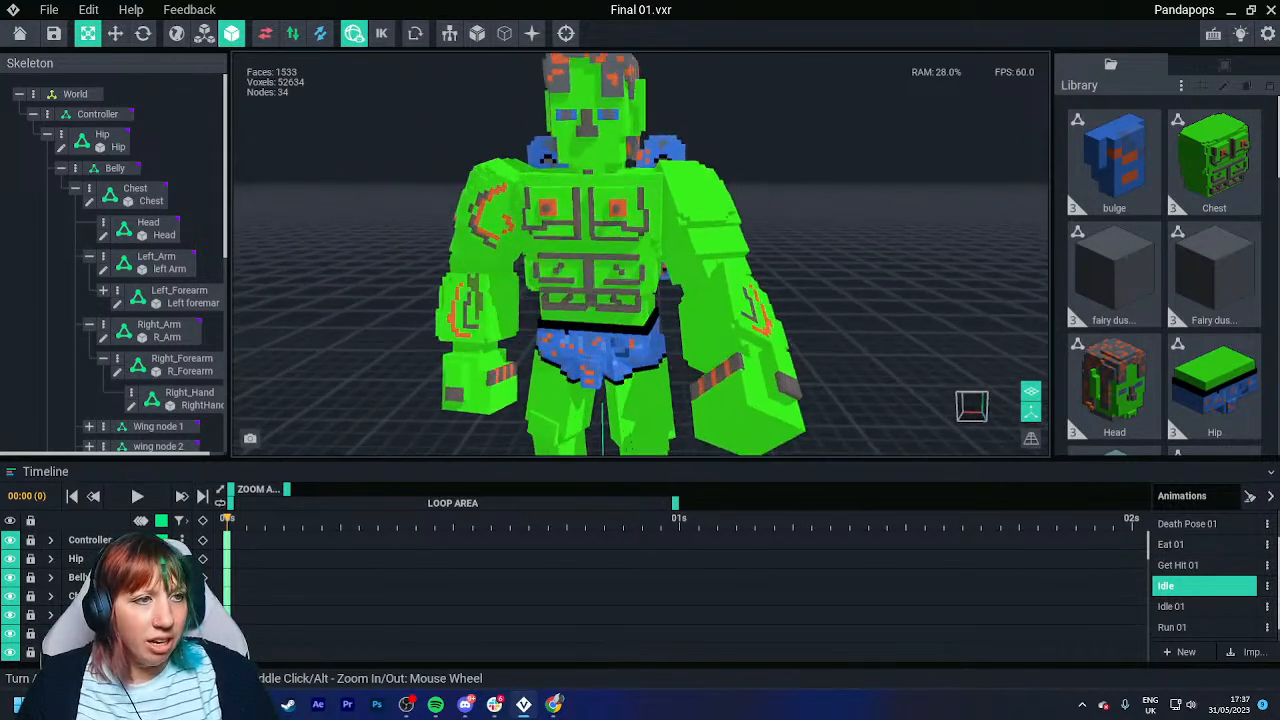
pyautogui.scroll(3, 640, 254)
pyautogui.scroll(2, 640, 254)
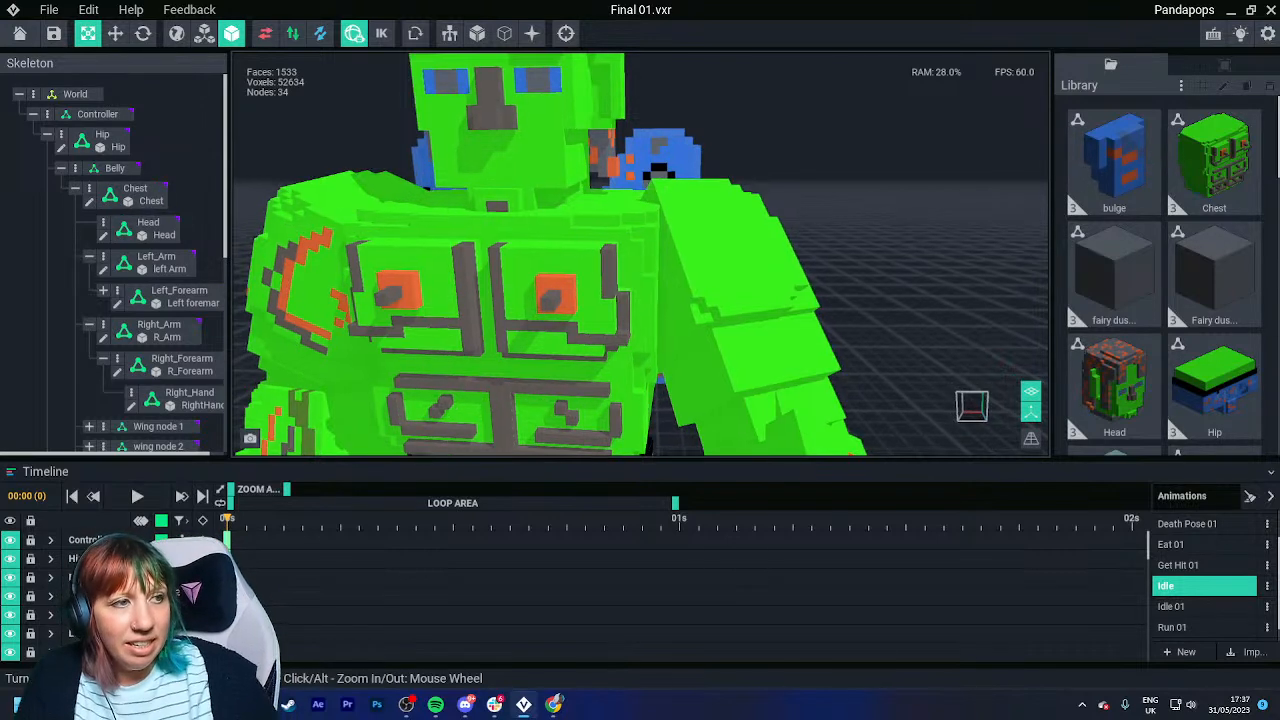
pyautogui.scroll(-4, 640, 254)
pyautogui.scroll(2, 640, 254)
# Examine the left shoulder and where it meets the chest from the side and the front.
pyautogui.moveTo(840, 300); pyautogui.dragTo(783, 329, button='right')
pyautogui.scroll(2, 783, 329)
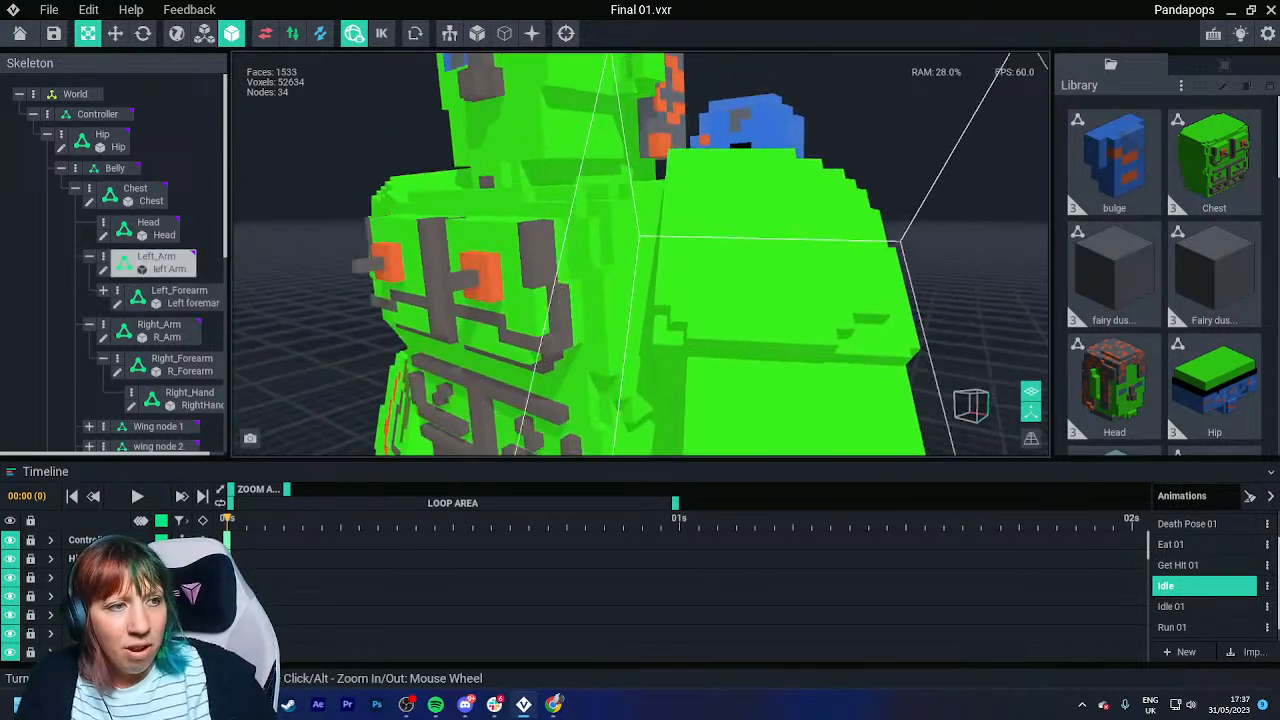
pyautogui.scroll(-4, 783, 329)
pyautogui.scroll(3, 783, 329)
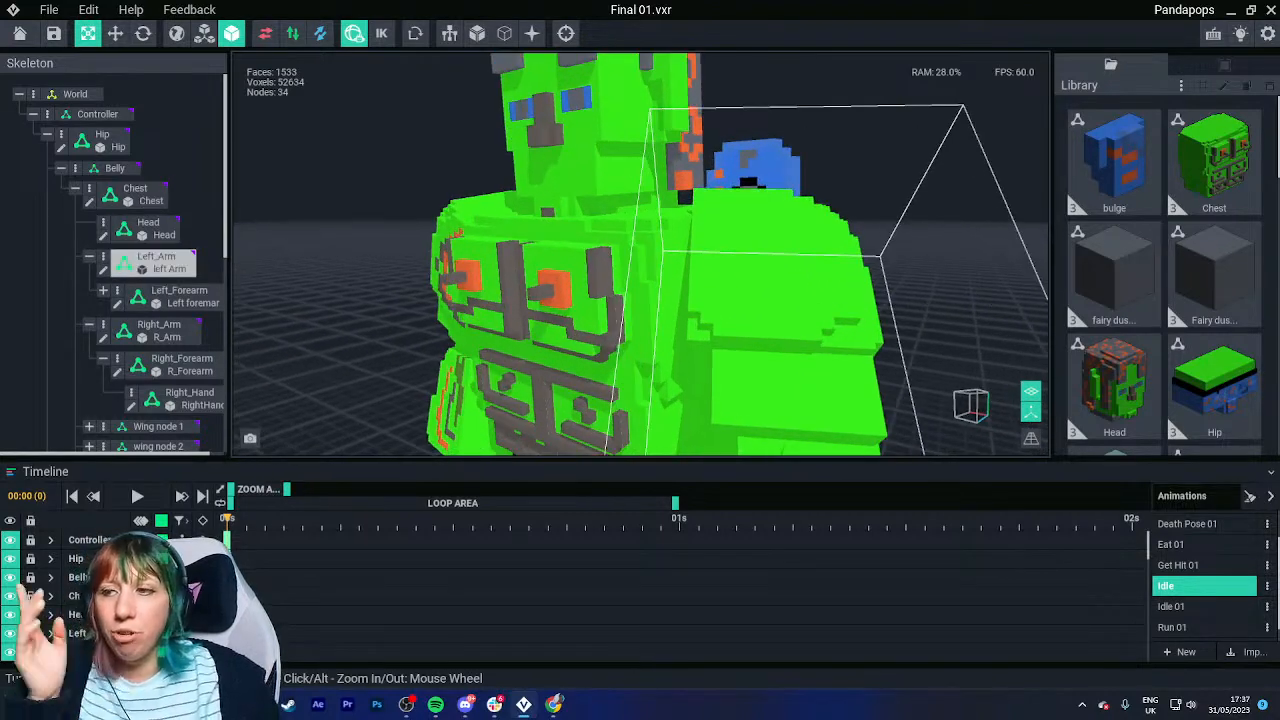
pyautogui.scroll(-4, 783, 329)
pyautogui.moveTo(794, 369); pyautogui.dragTo(850, 369, button='right')
pyautogui.scroll(3, 794, 369)
pyautogui.scroll(-4, 794, 369)
pyautogui.scroll(3, 794, 369)
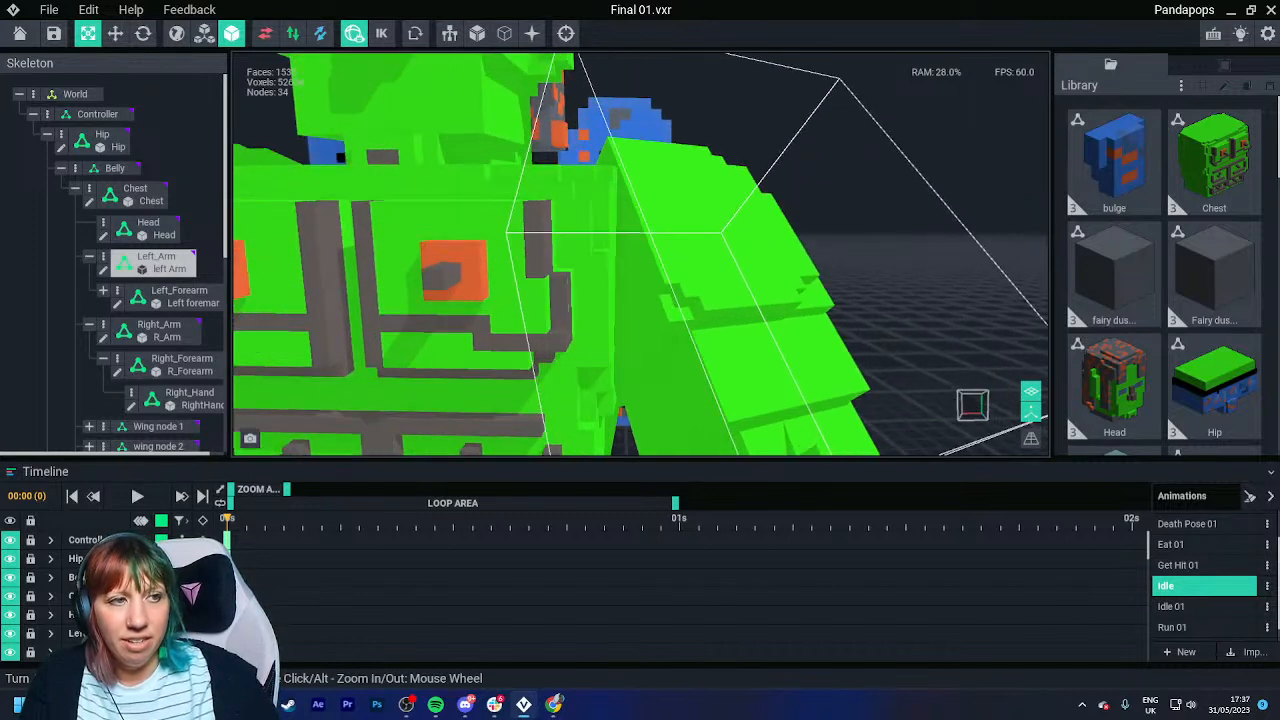
pyautogui.scroll(-3, 733, 329)
pyautogui.click(733, 329)
pyautogui.click(405, 300)
pyautogui.scroll(3, 405, 300)
pyautogui.scroll(-5, 405, 300)
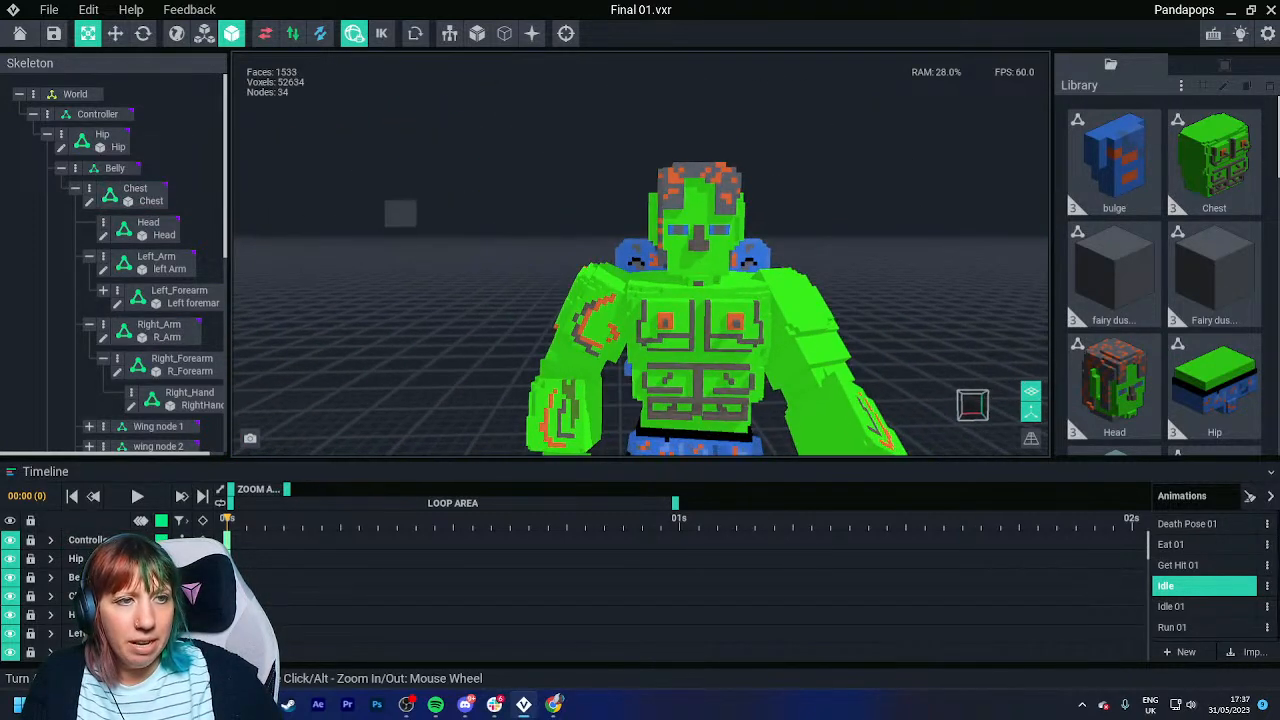
# Open the right arm's model for a brief look and return to the rig, saving R_Arm.vxm.
pyautogui.moveTo(708, 180); pyautogui.dragTo(630, 239, button='middle')
pyautogui.moveTo(630, 239); pyautogui.dragTo(622, 250, button='right')
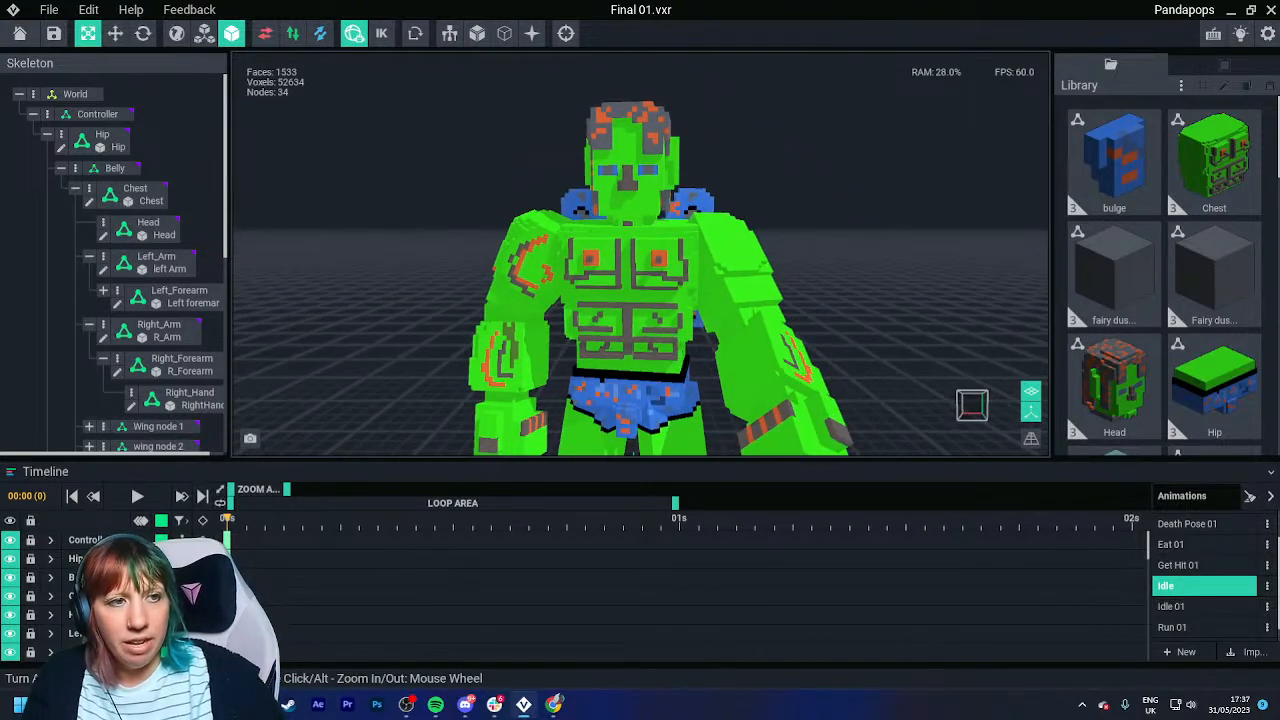
pyautogui.scroll(3, 622, 250)
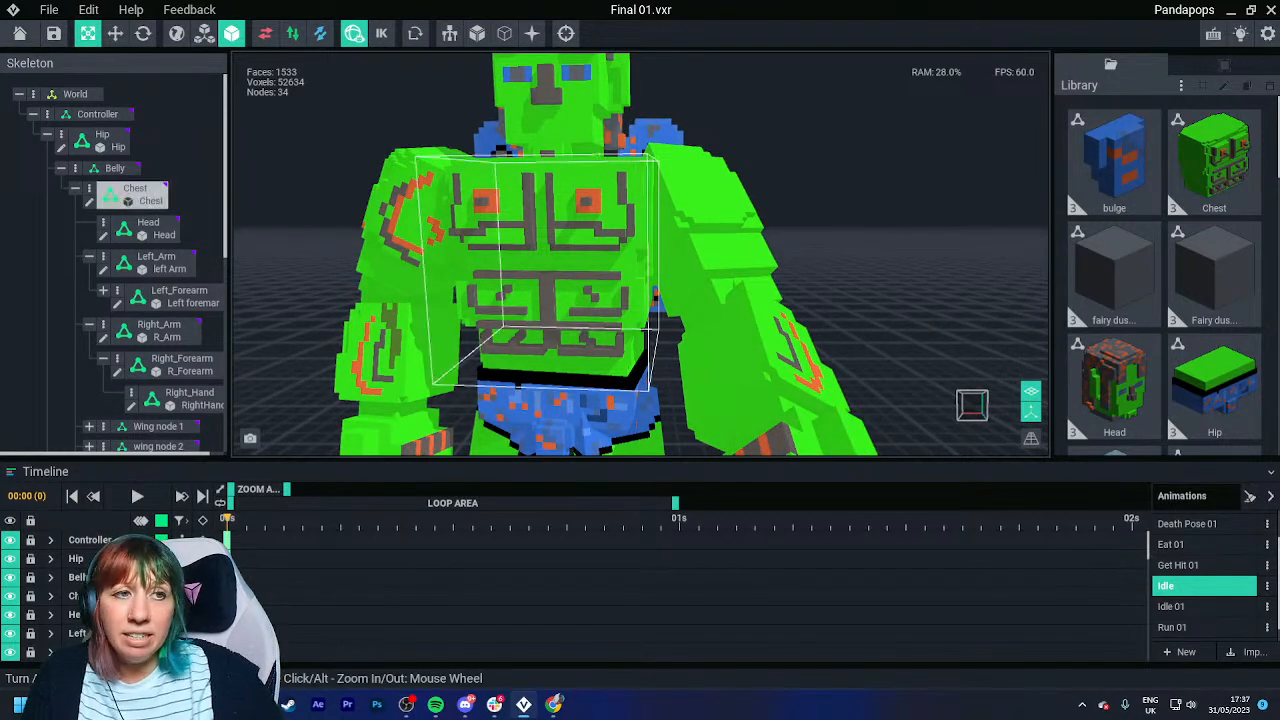
pyautogui.doubleClick(167, 337)
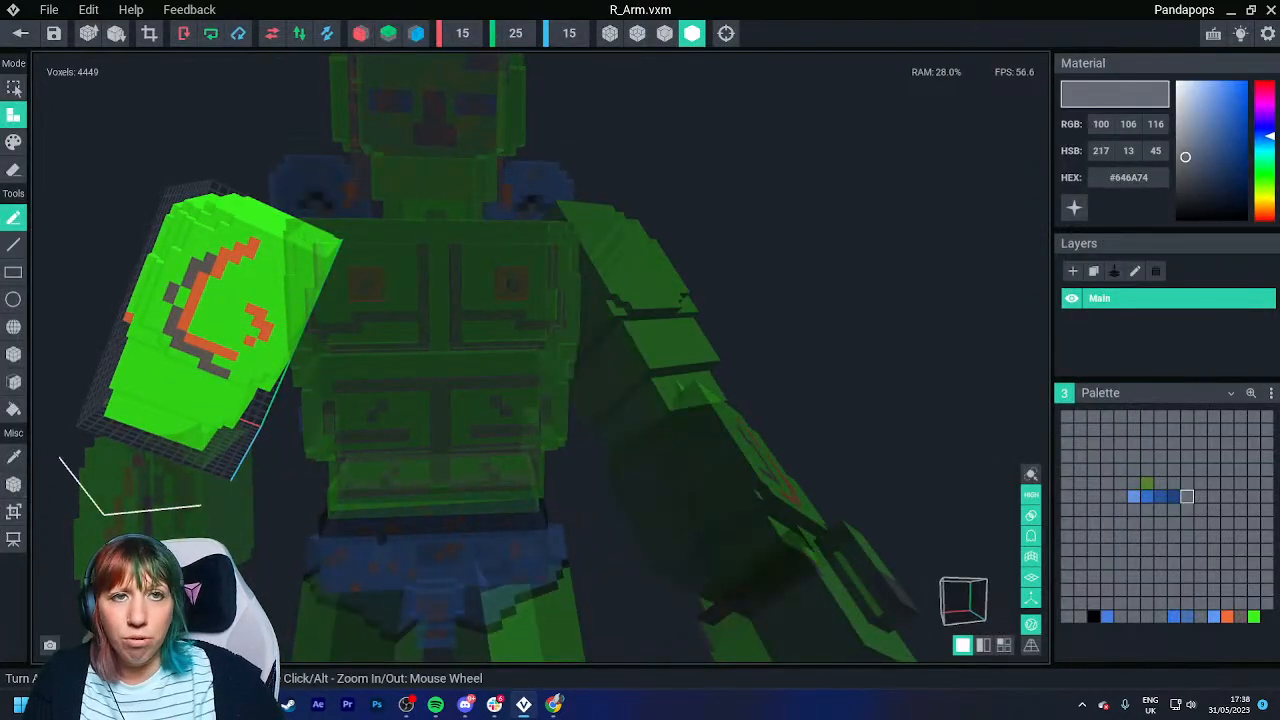
pyautogui.click(20, 33)
pyautogui.click(500, 254)
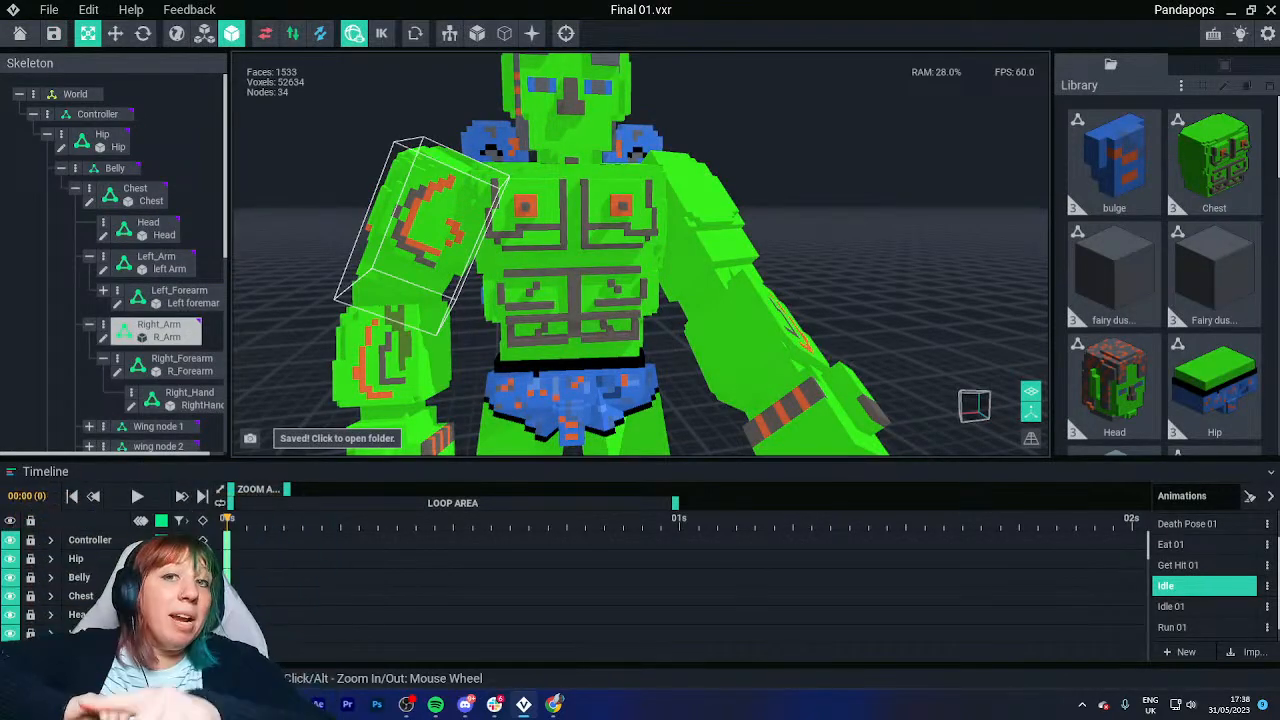
# Examine the top of the left shoulder next to the chest in close-up and in a wider view.
pyautogui.moveTo(685, 159); pyautogui.dragTo(645, 159, button='right')
pyautogui.scroll(3, 685, 159)
pyautogui.scroll(-5, 685, 159)
pyautogui.scroll(4, 685, 159)
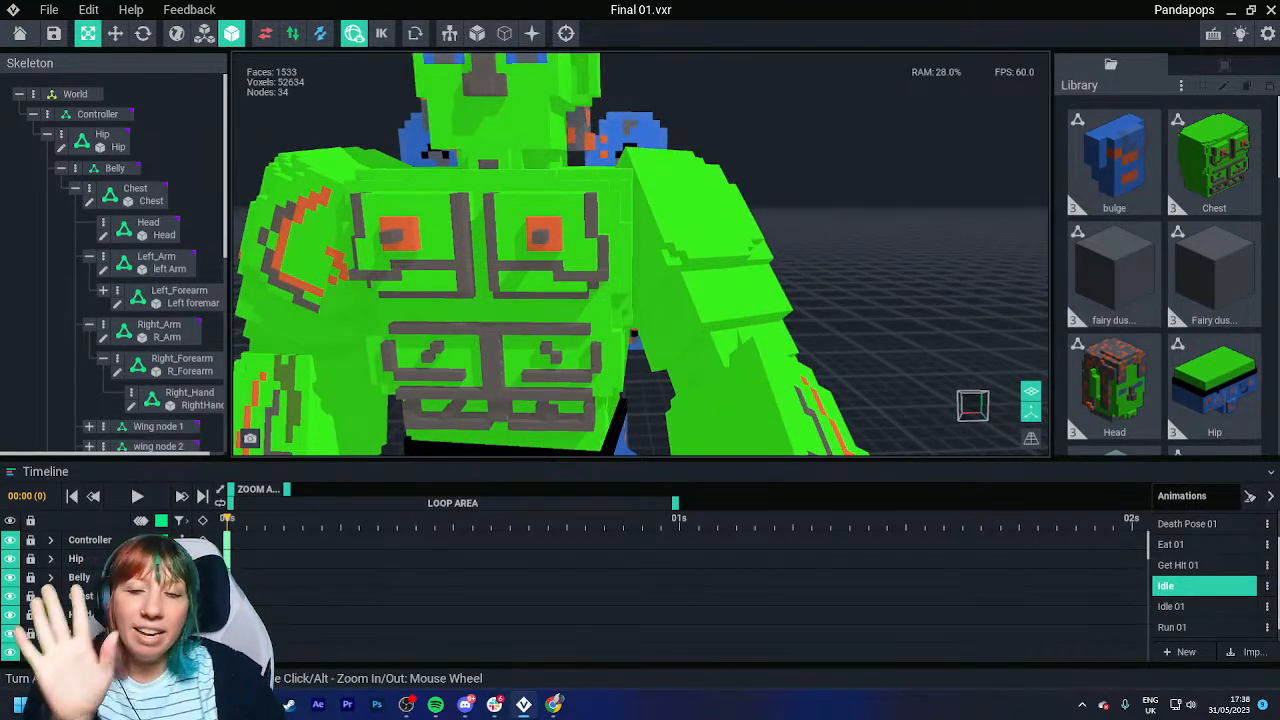
pyautogui.scroll(4, 640, 254)
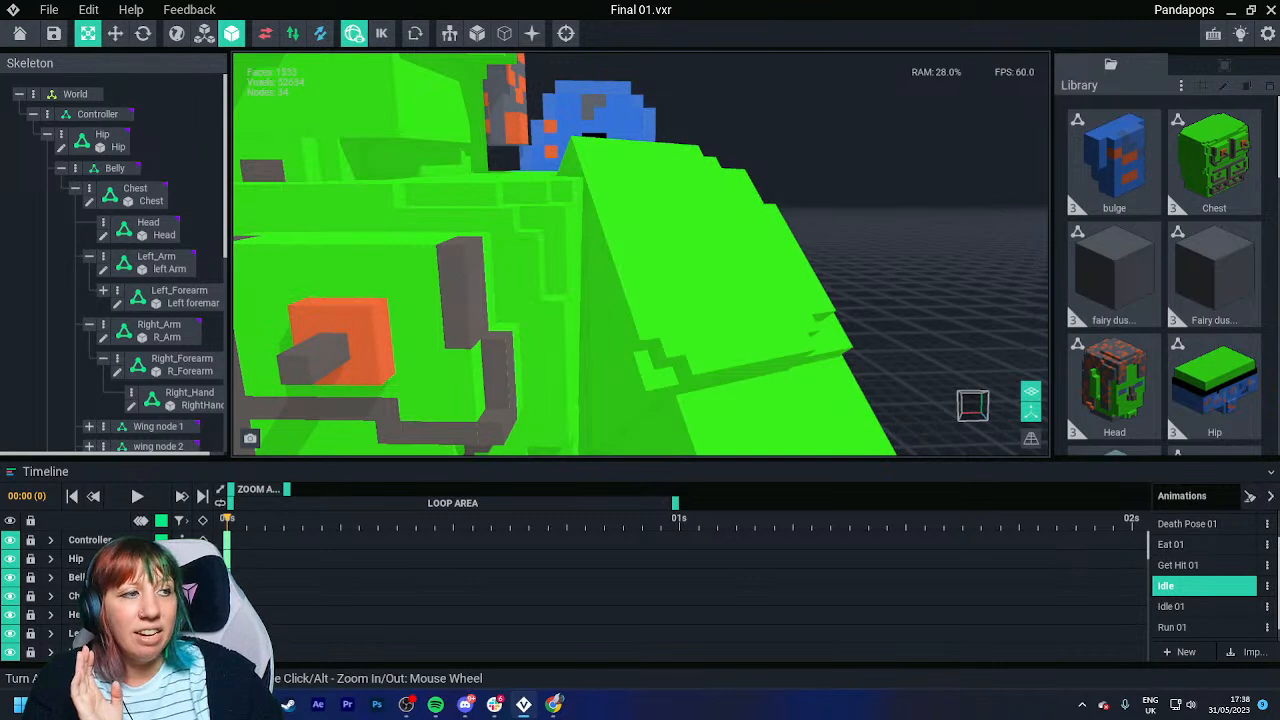
pyautogui.scroll(-5, 640, 254)
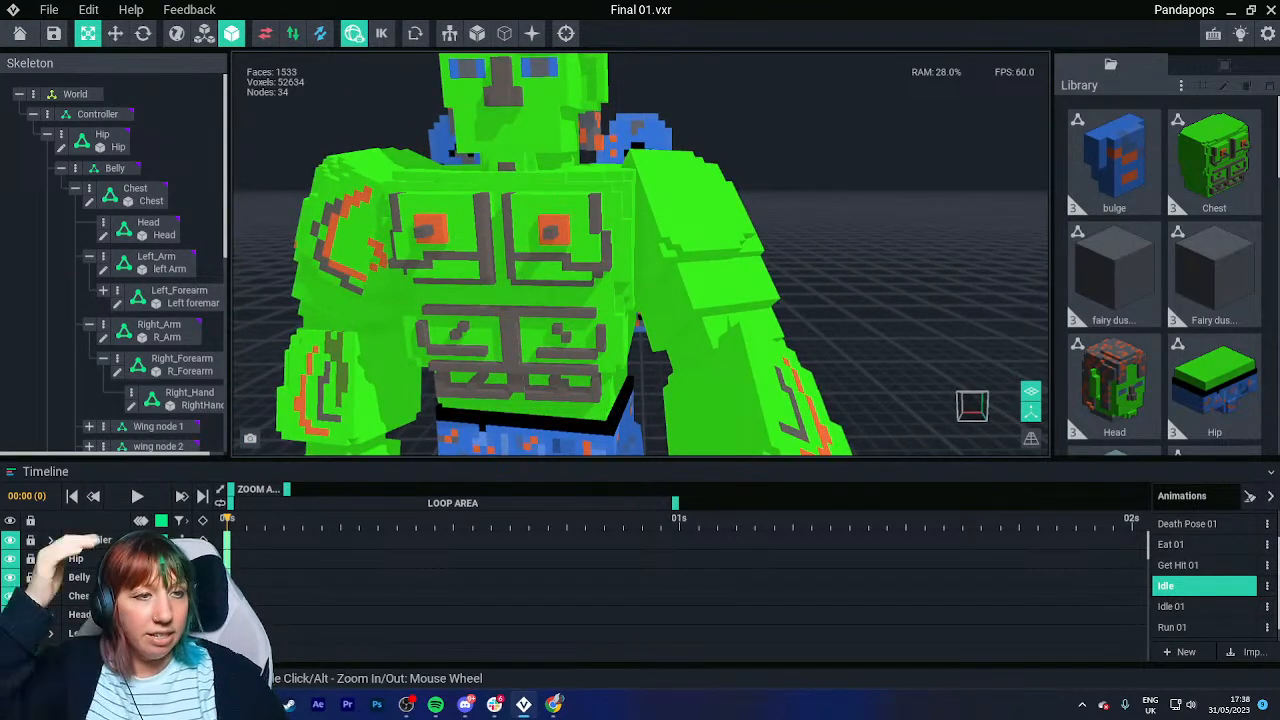
pyautogui.moveTo(700, 200); pyautogui.dragTo(718, 200, button='right')
pyautogui.scroll(2, 718, 170)
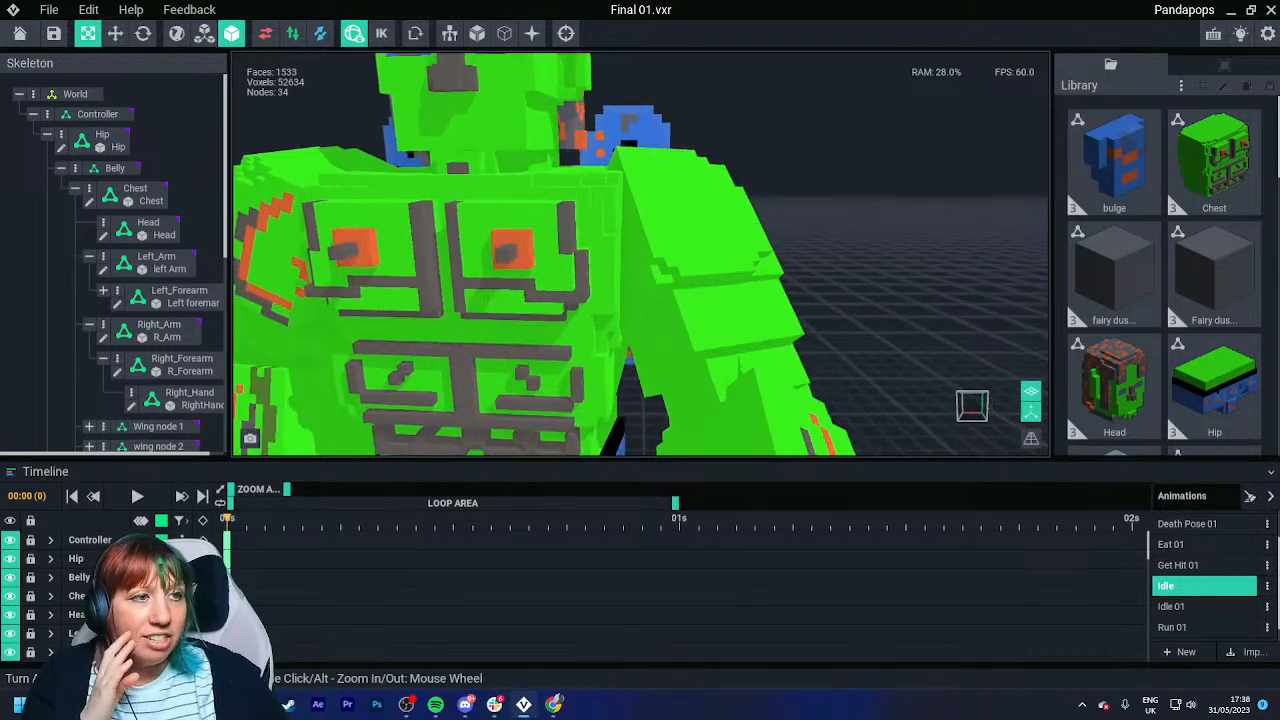
# Reopen the left arm's model and go back to the rig, saving left Arm.vxm again.
pyautogui.doubleClick(718, 200)
pyautogui.click(20, 33)
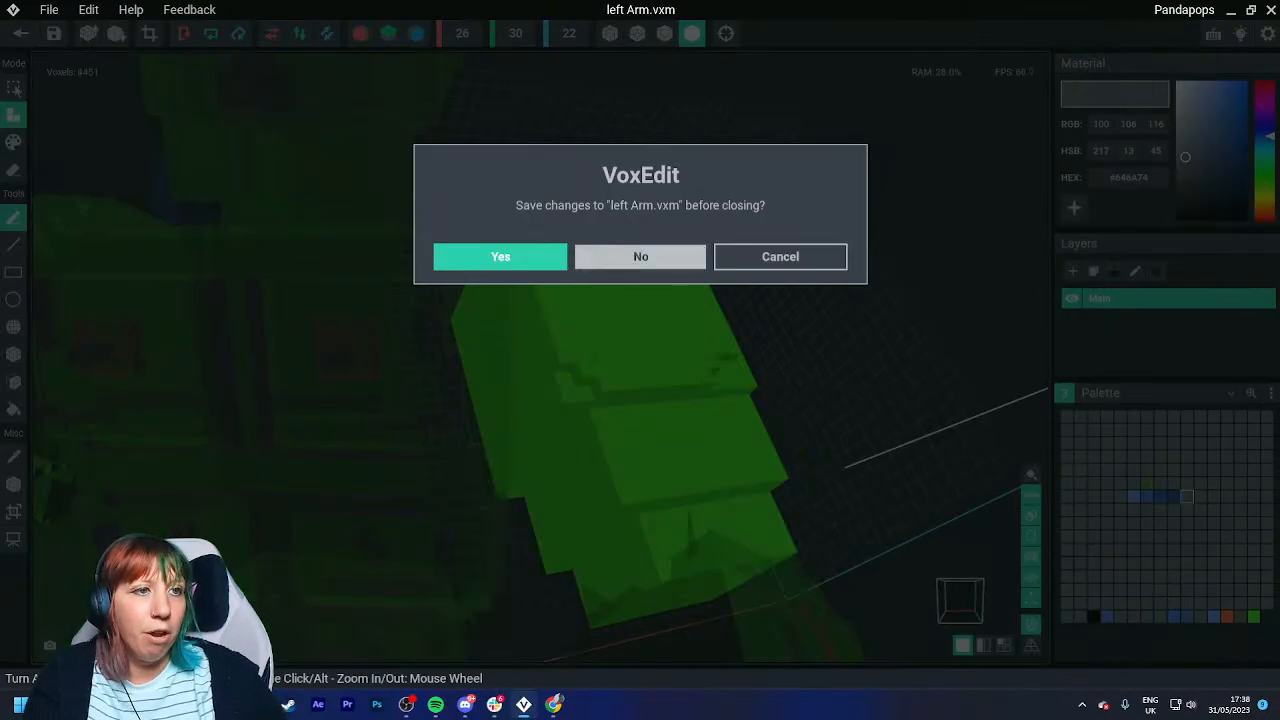
pyautogui.press('Return')
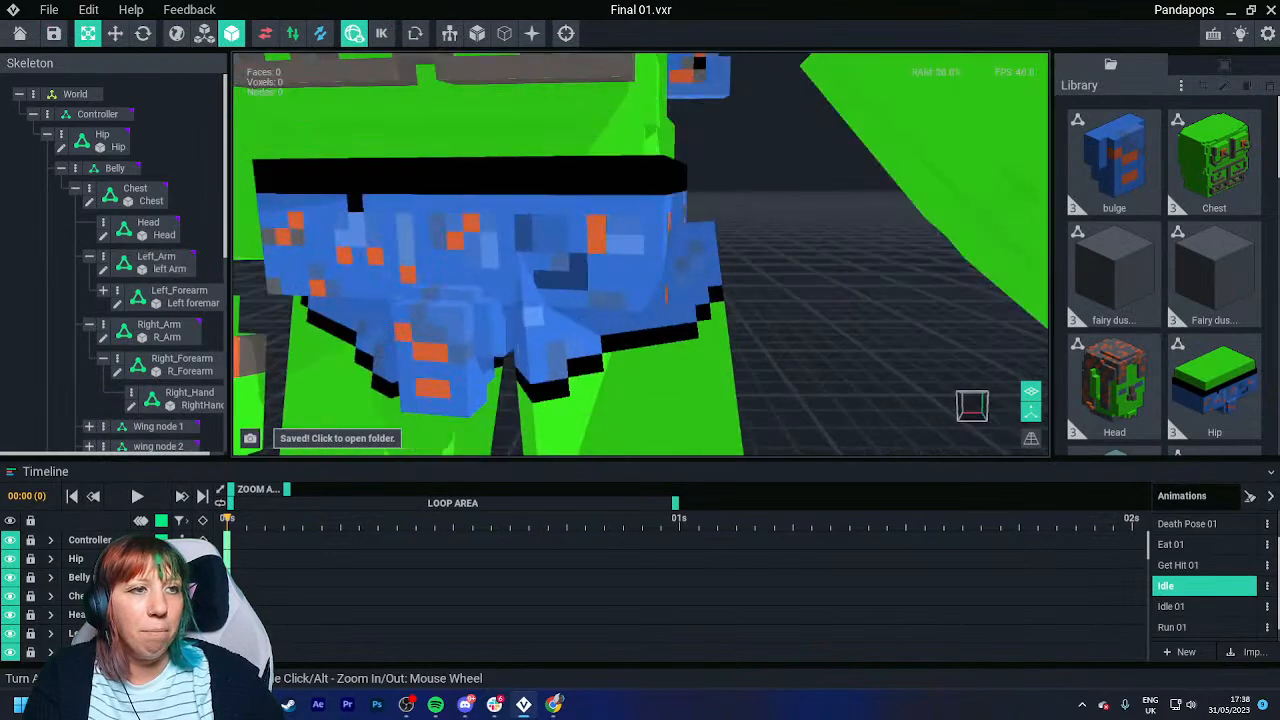
pyautogui.scroll(-5, 690, 330)
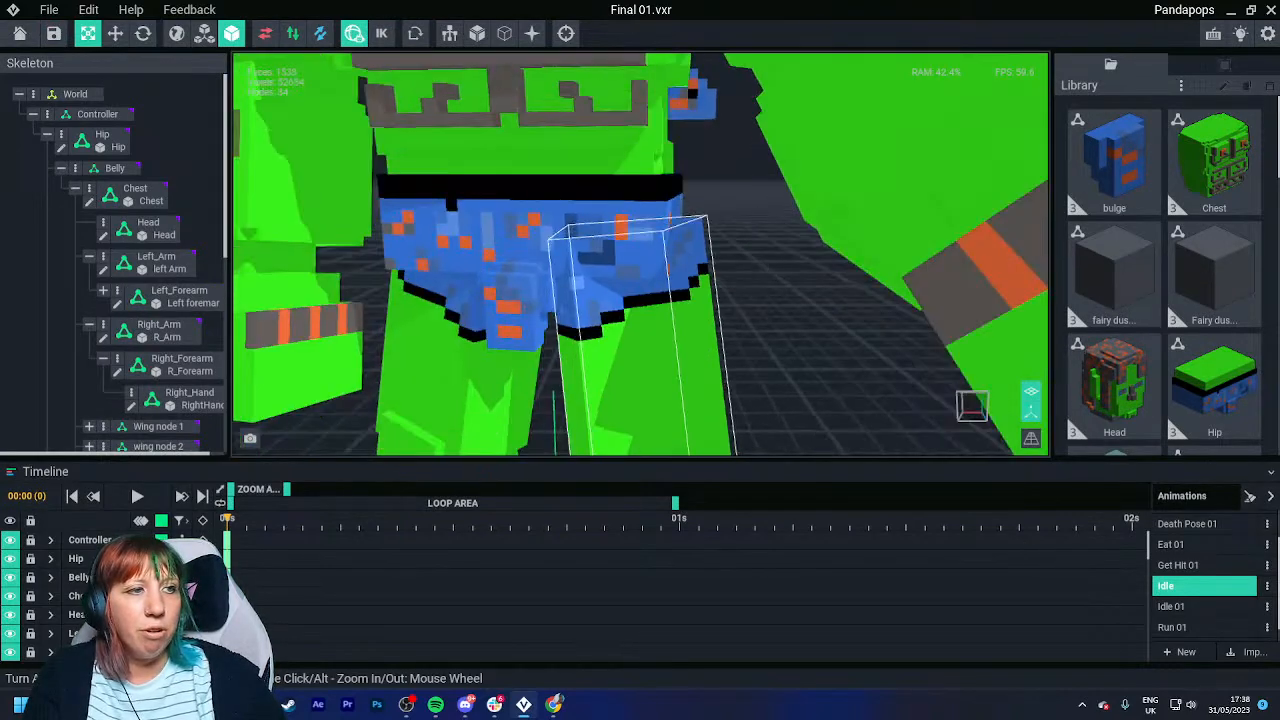
# Examine the hip and the left shoulder in close-up and the character's upper body from the front.
pyautogui.scroll(1, 690, 330)
pyautogui.scroll(4, 690, 330)
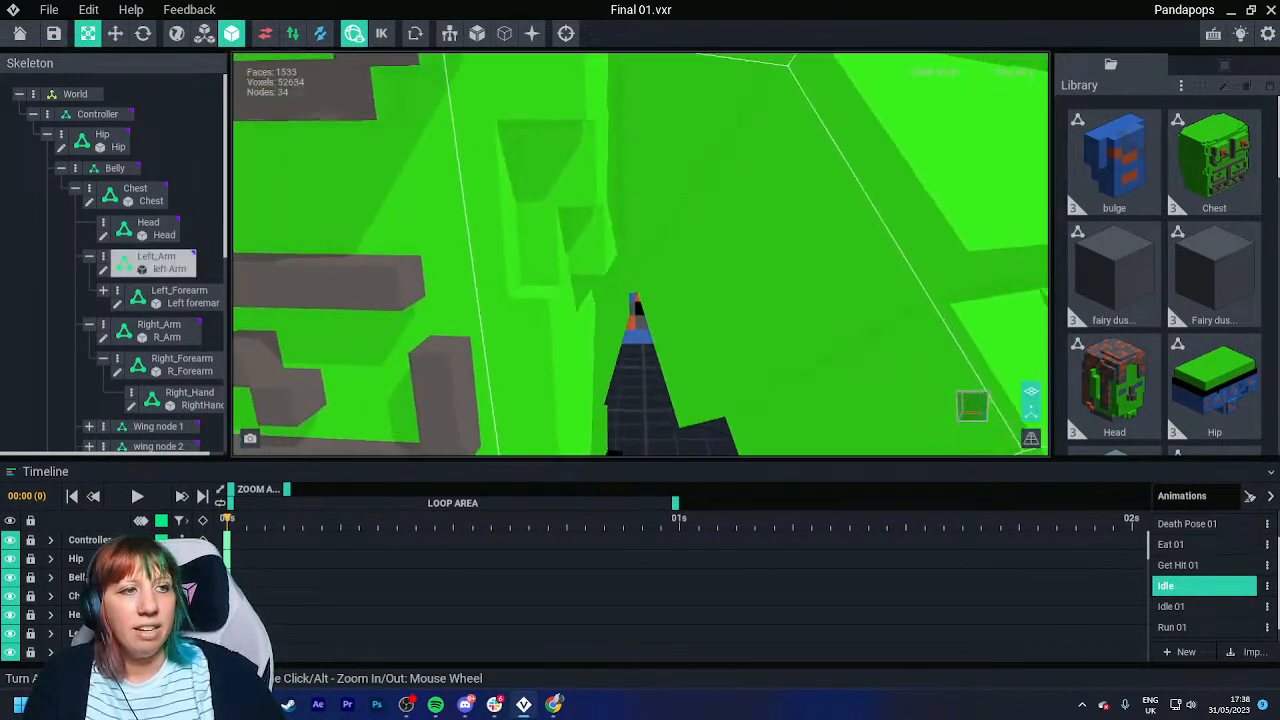
pyautogui.scroll(-6, 690, 330)
pyautogui.moveTo(870, 250); pyautogui.dragTo(706, 225, button='right')
pyautogui.scroll(-6, 744, 281)
pyautogui.scroll(3, 744, 281)
pyautogui.scroll(3, 706, 225)
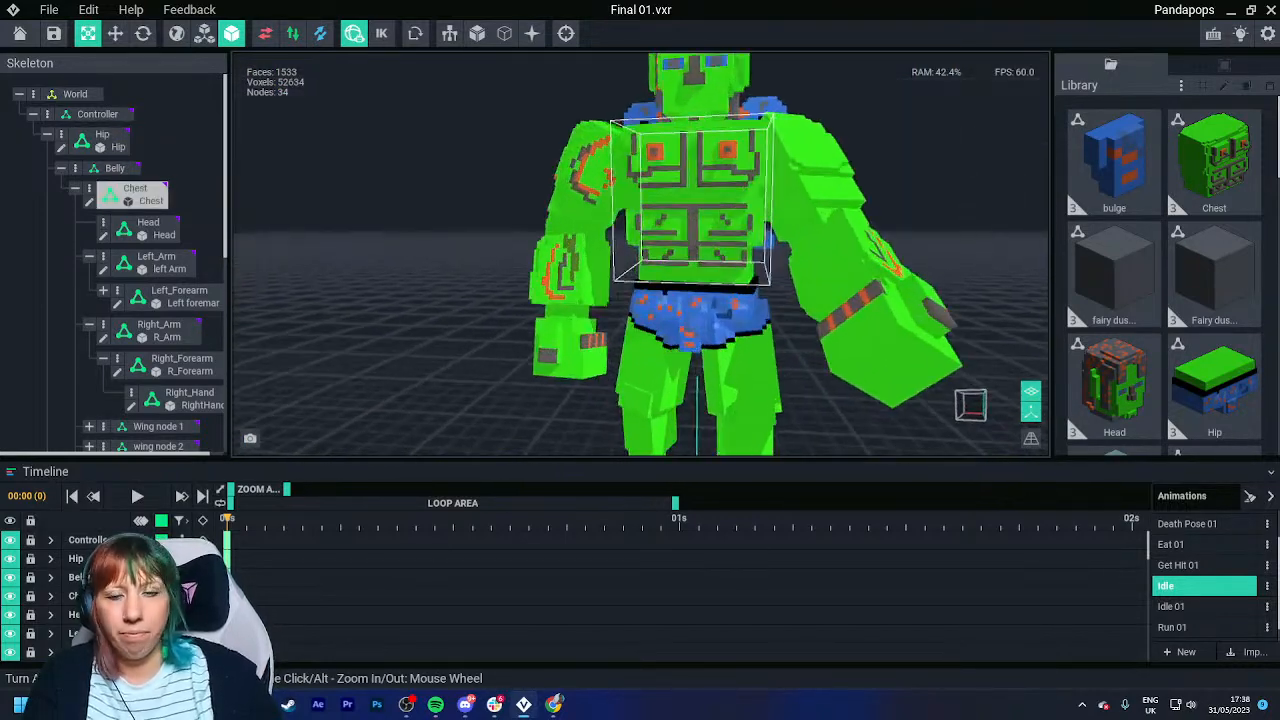
# Examine the chest markings in close-up and the whole character in a wider front view.
pyautogui.scroll(-3, 640, 255)
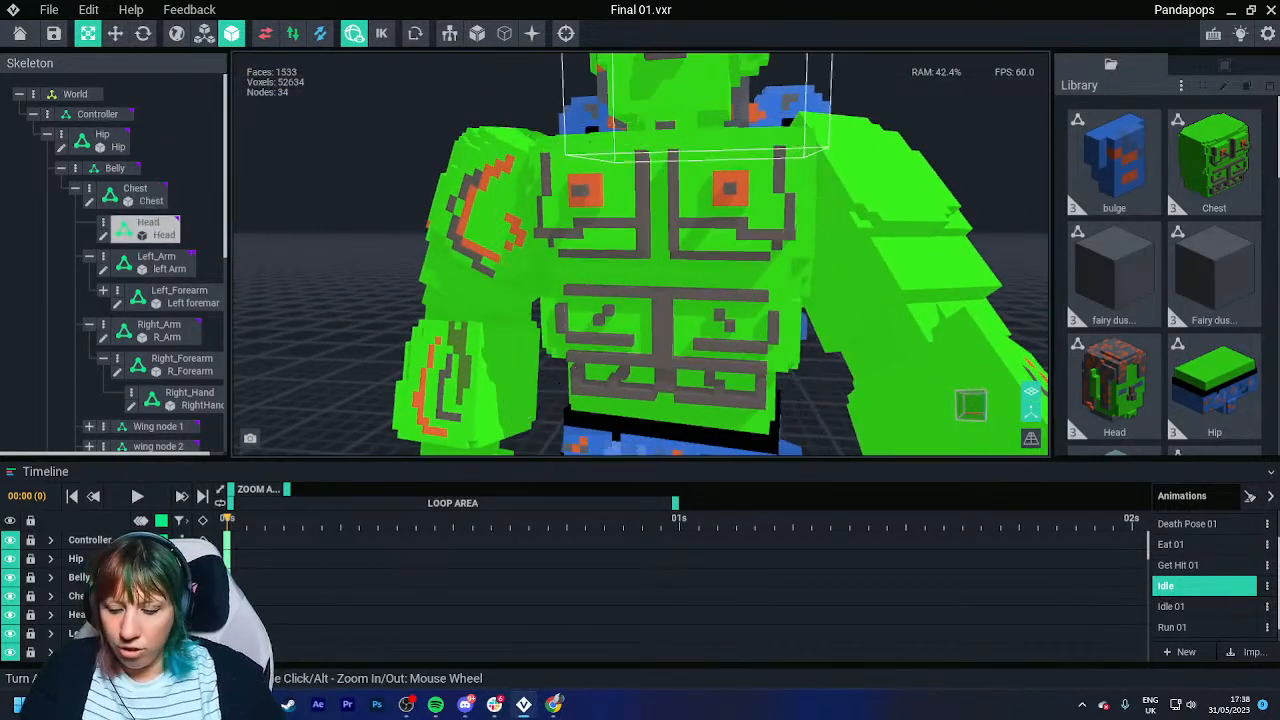
pyautogui.scroll(4, 640, 255)
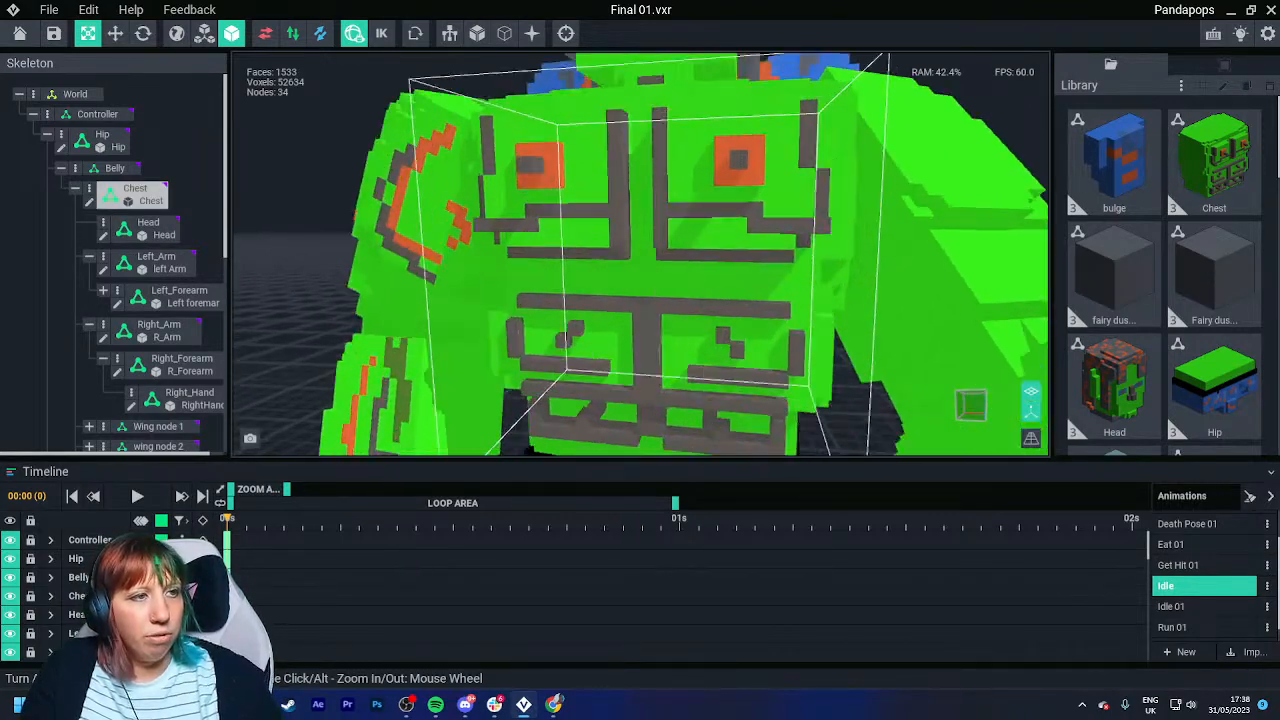
pyautogui.scroll(4, 640, 255)
pyautogui.scroll(-4, 640, 255)
pyautogui.scroll(3, 640, 255)
pyautogui.scroll(3, 640, 255)
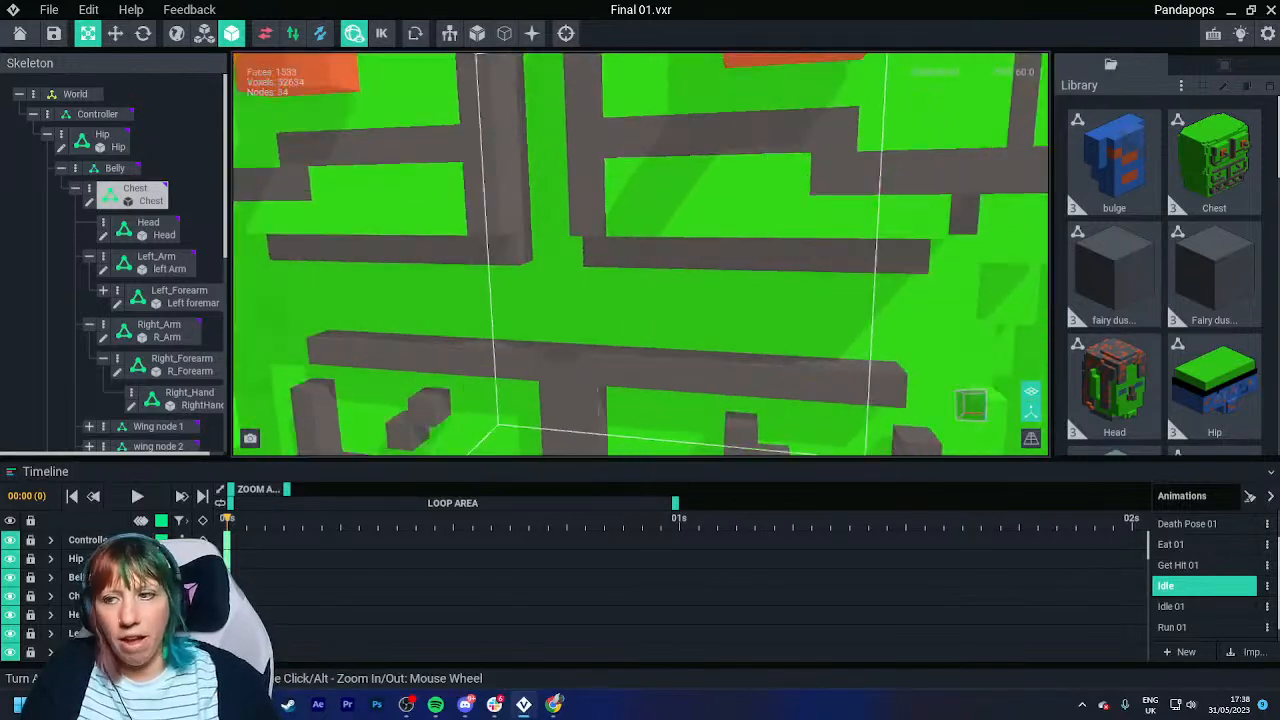
pyautogui.scroll(-6, 640, 255)
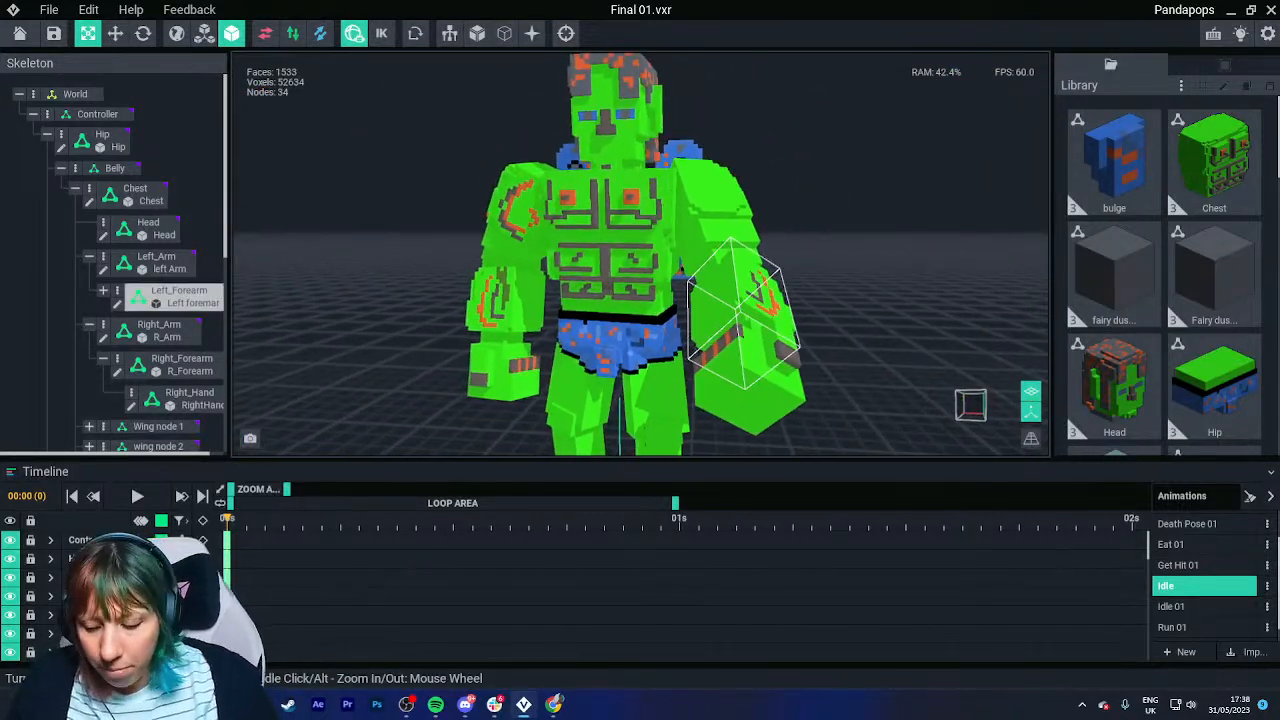
pyautogui.scroll(-4, 682, 452)
pyautogui.moveTo(650, 300); pyautogui.dragTo(606, 277, button='middle')
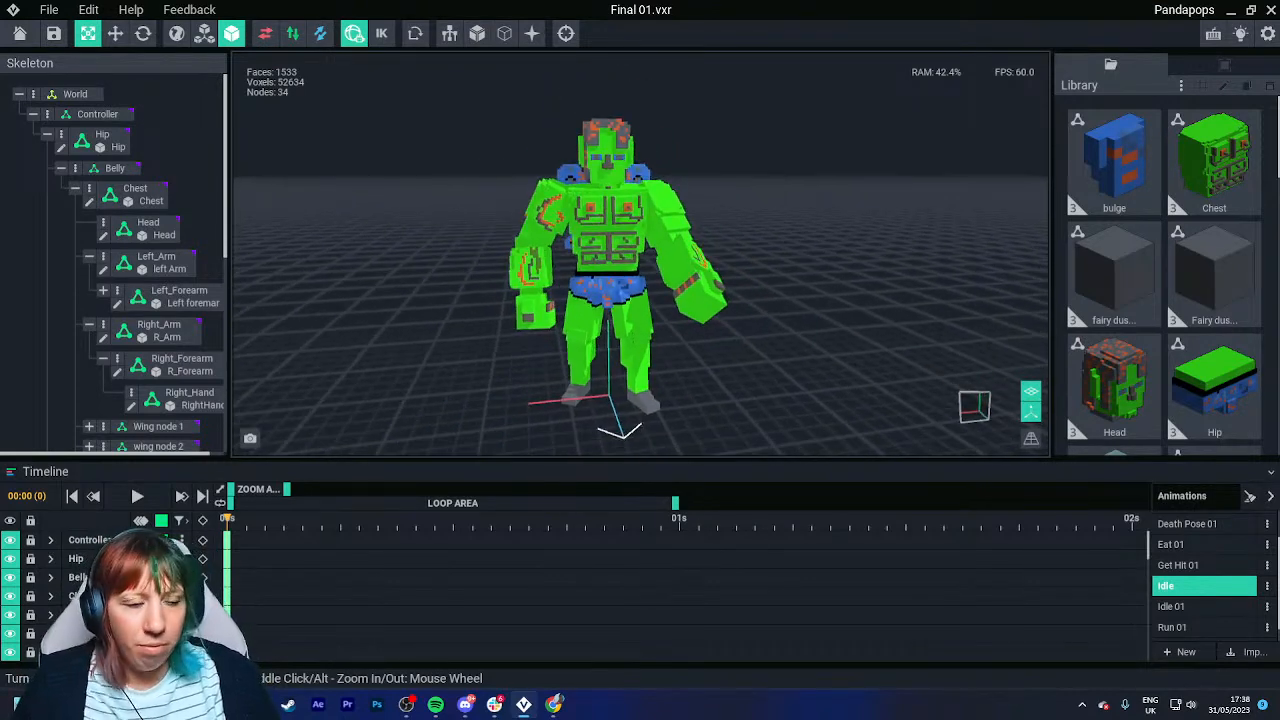
# Select all the character's body parts several times to compare their bounding boxes, clearing the selection each time.
pyautogui.hotkey('ctrl', 'a')
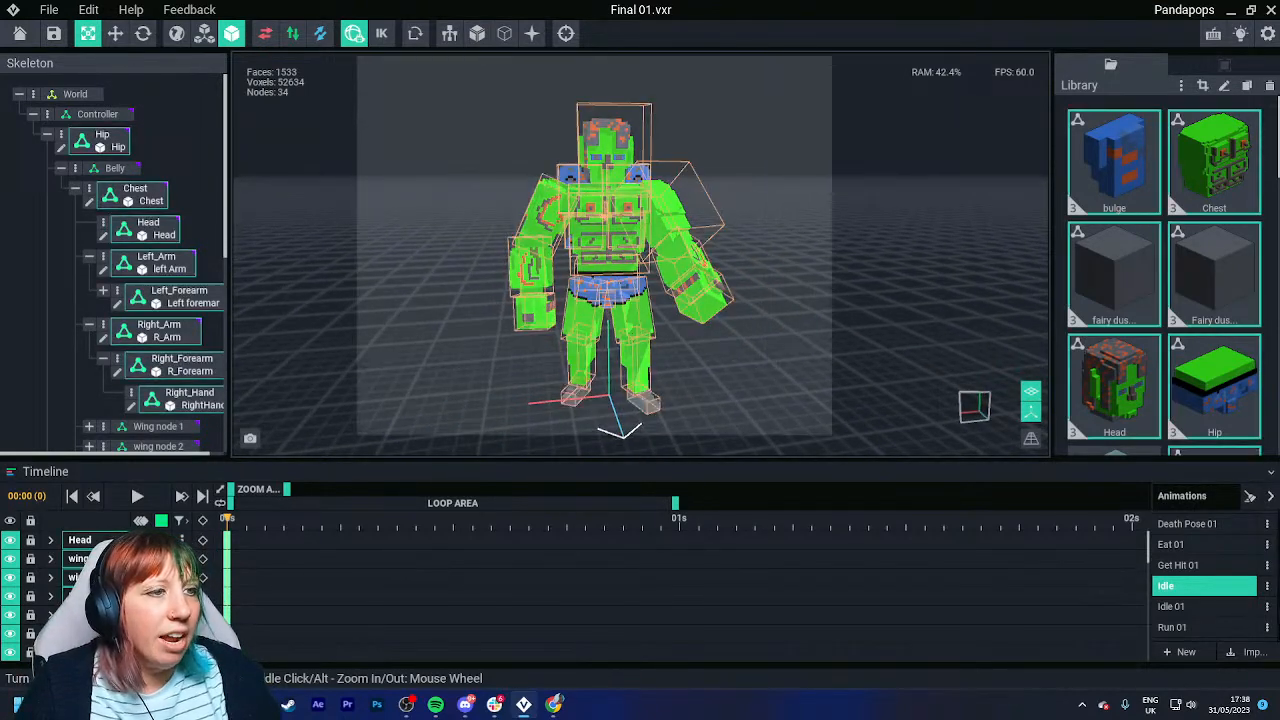
pyautogui.moveTo(390, 86); pyautogui.dragTo(786, 371)
pyautogui.press('Escape')
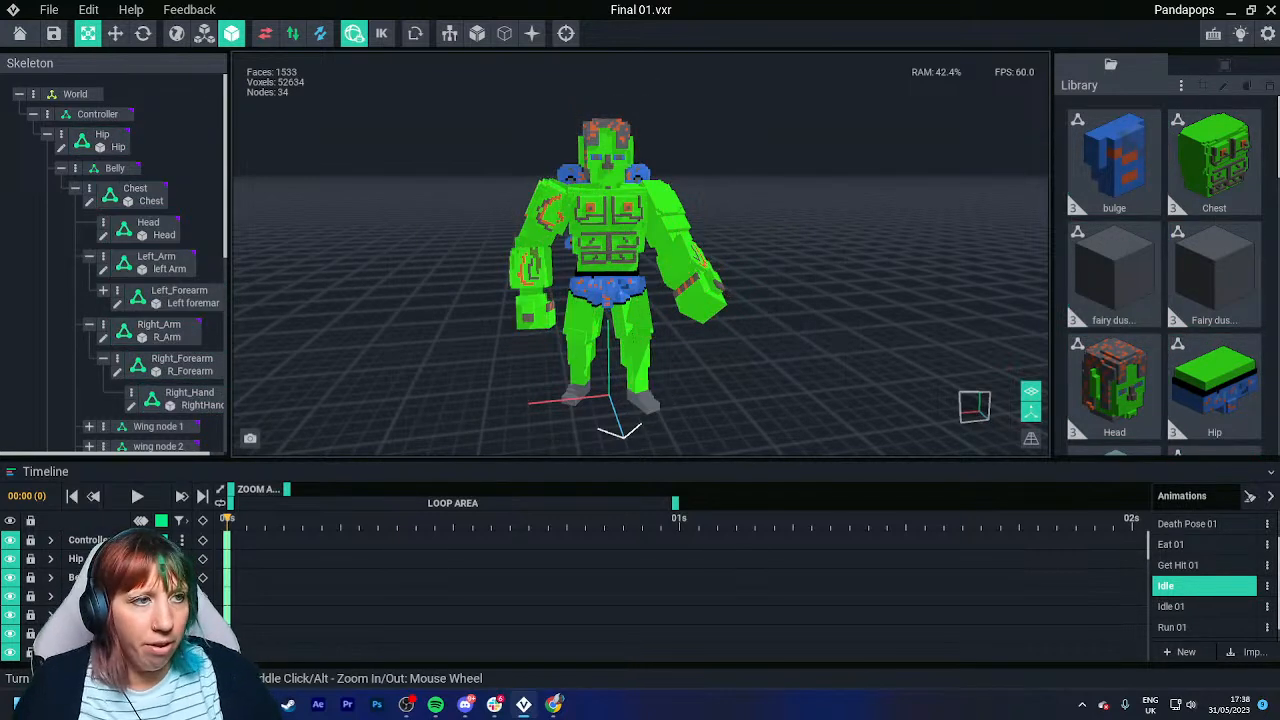
pyautogui.hotkey('ctrl', 'a')
pyautogui.press('Escape')
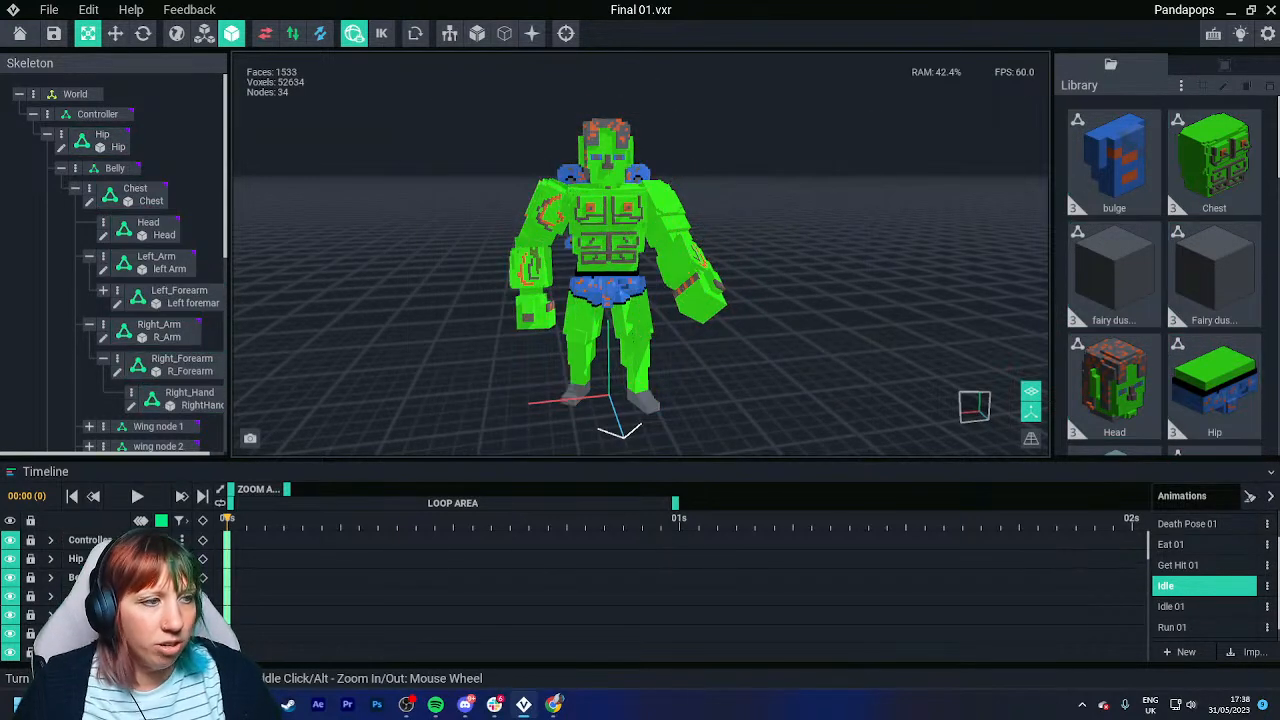
pyautogui.moveTo(412, 100); pyautogui.dragTo(960, 456)
pyautogui.moveTo(450, 114); pyautogui.dragTo(962, 456)
pyautogui.press('Escape')
pyautogui.moveTo(469, 79); pyautogui.dragTo(749, 308)
pyautogui.press('Escape')
pyautogui.moveTo(749, 308); pyautogui.dragTo(754, 331, button='middle')
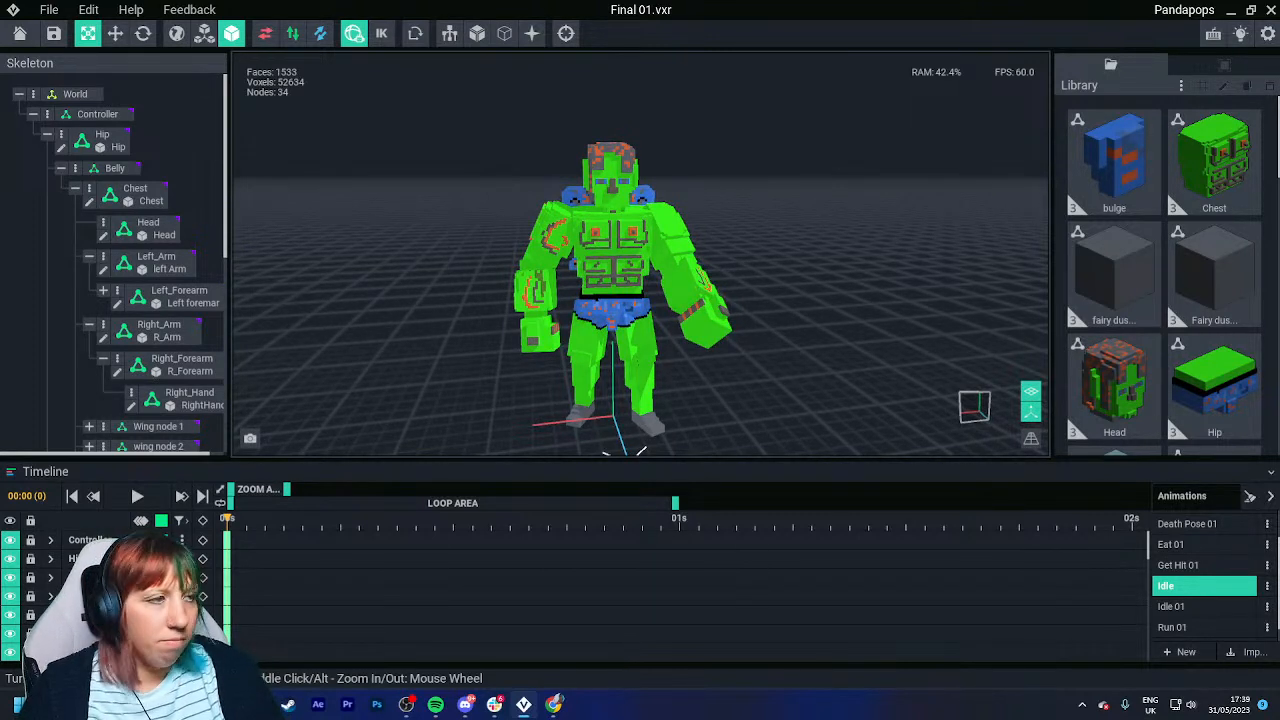
# Trim the empty space from the volumes of all the character's models and save the rig.
pyautogui.hotkey('ctrl', 'a')
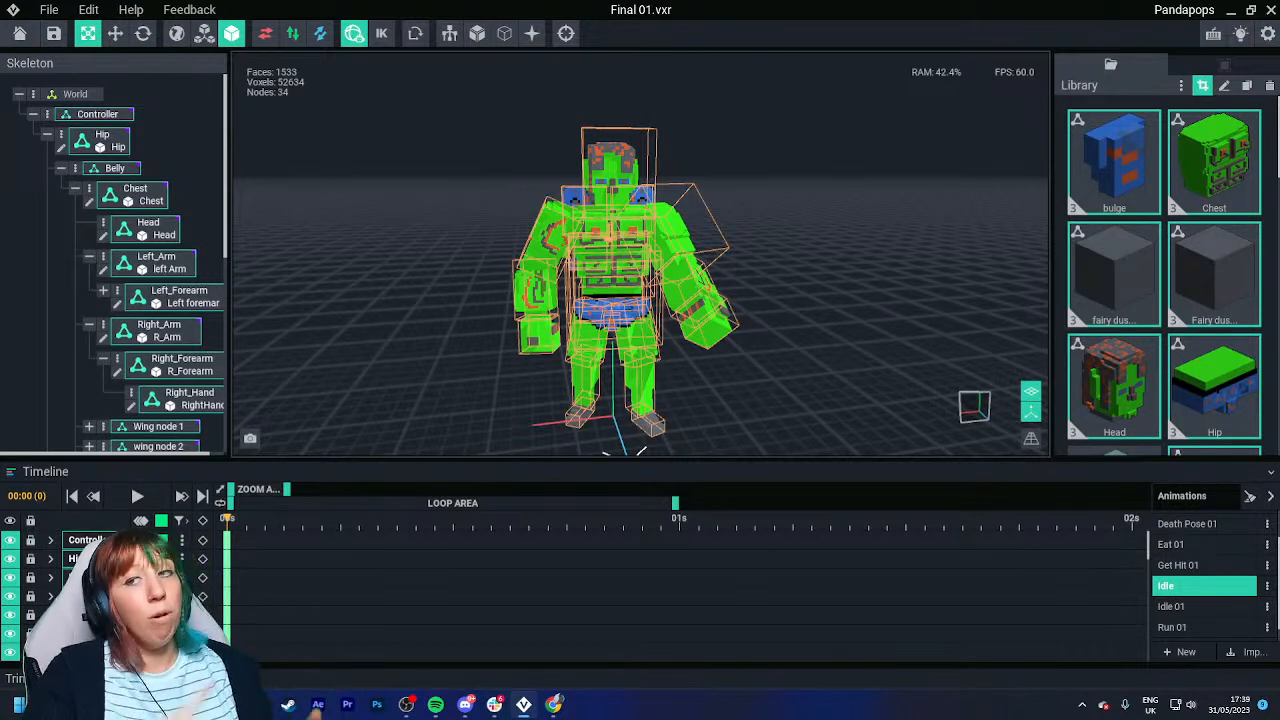
pyautogui.hotkey('ctrl', 's')
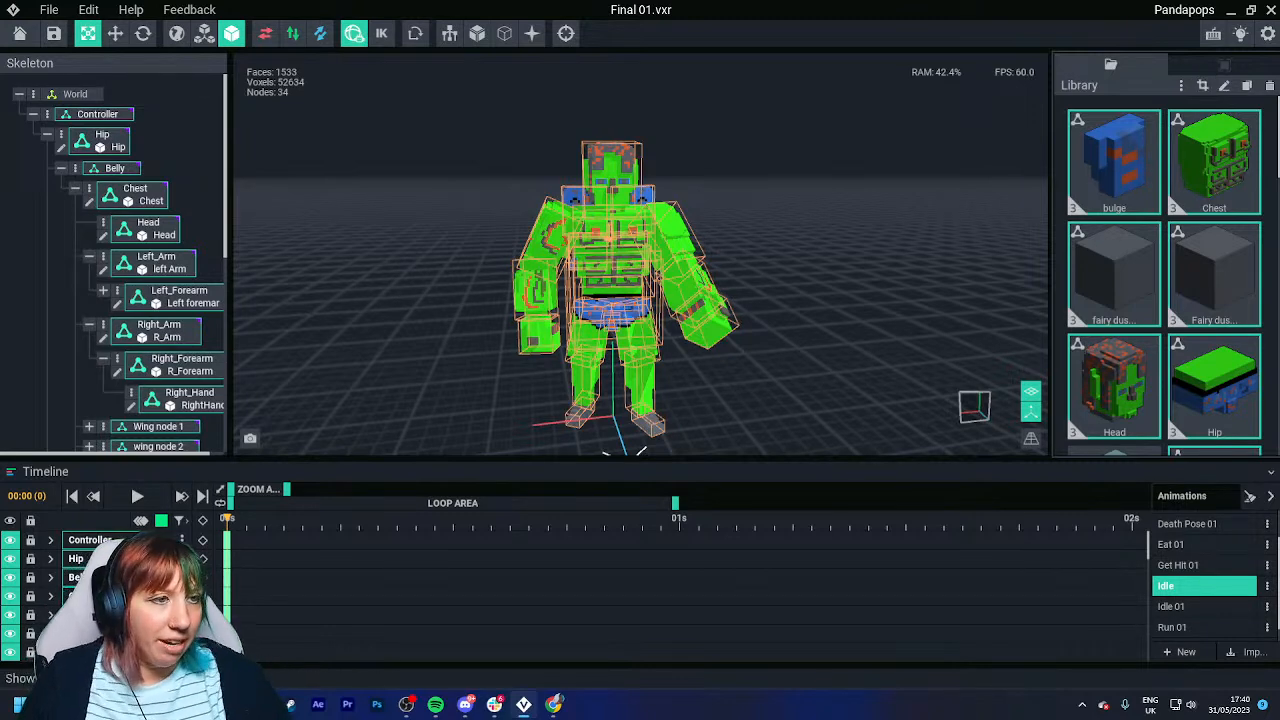
pyautogui.press('Escape')
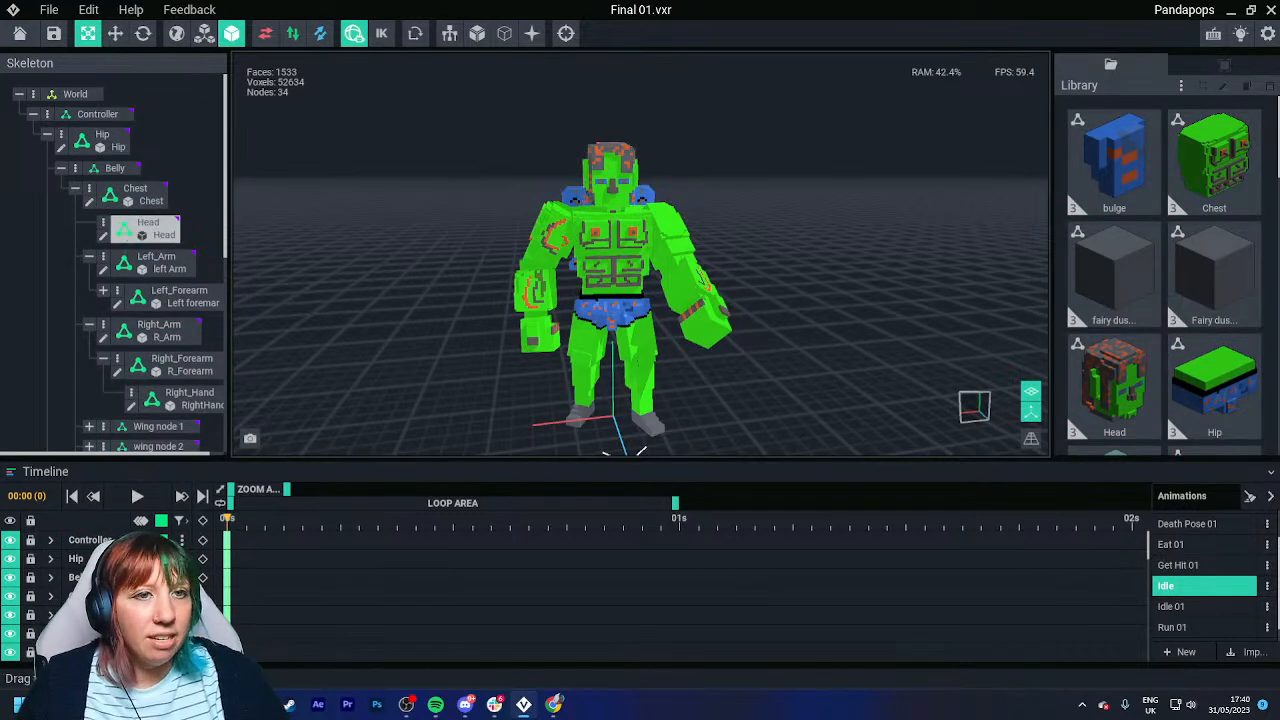
# Select the whole character again to check the trimmed bounding boxes and clear the selection.
pyautogui.click(145, 228)
pyautogui.moveTo(388, 128); pyautogui.dragTo(760, 445)
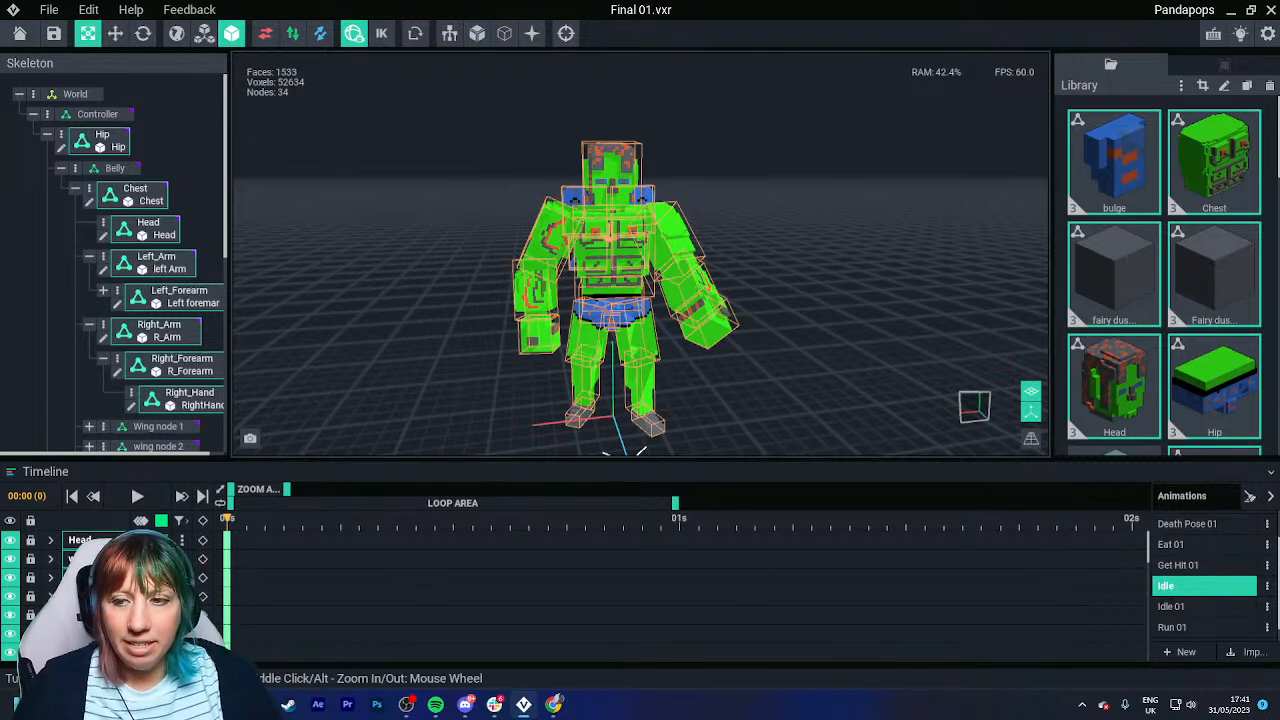
pyautogui.press('Escape')
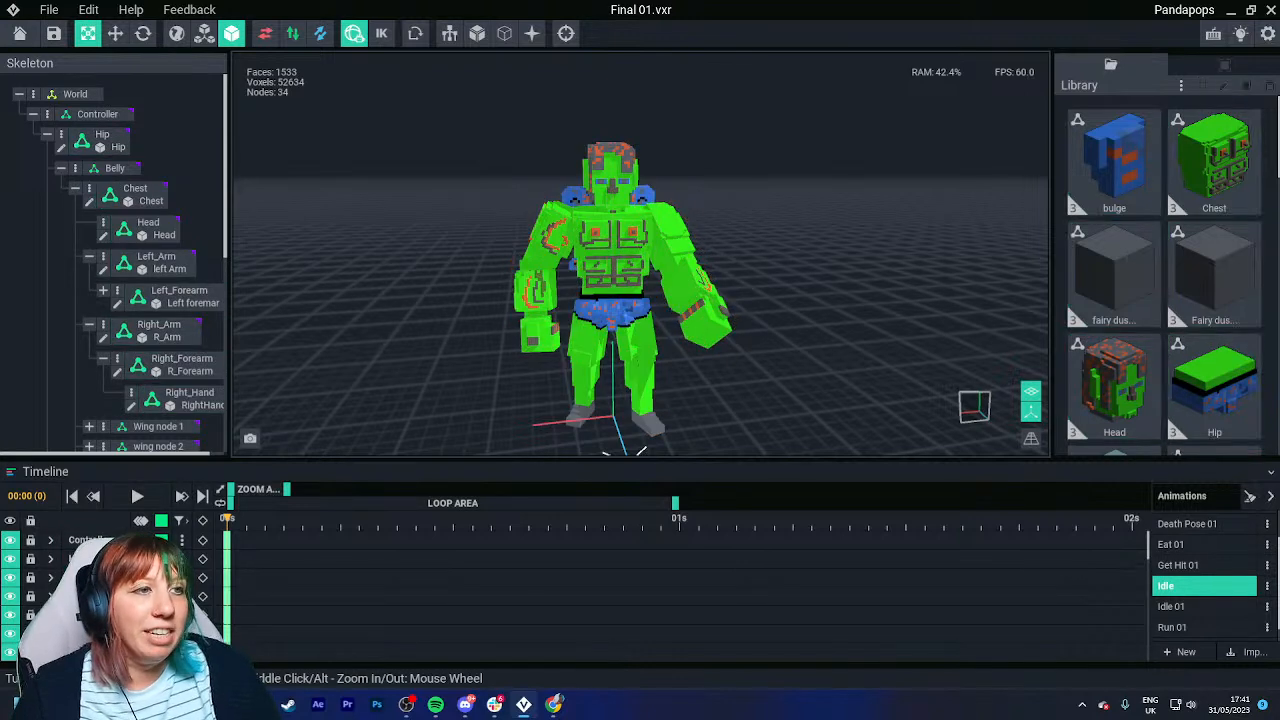
# Rotate the right arm at the shoulder to raise it sideways from the chest.
pyautogui.click(550, 238)
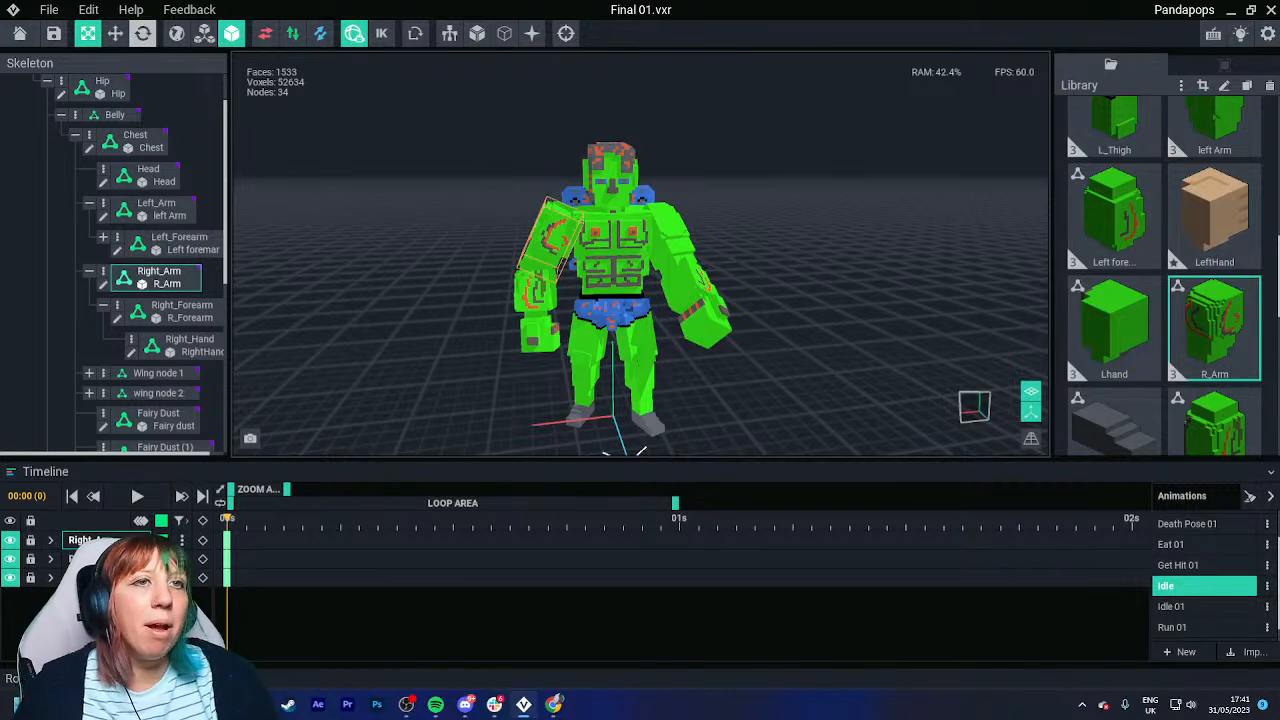
pyautogui.click(143, 33)
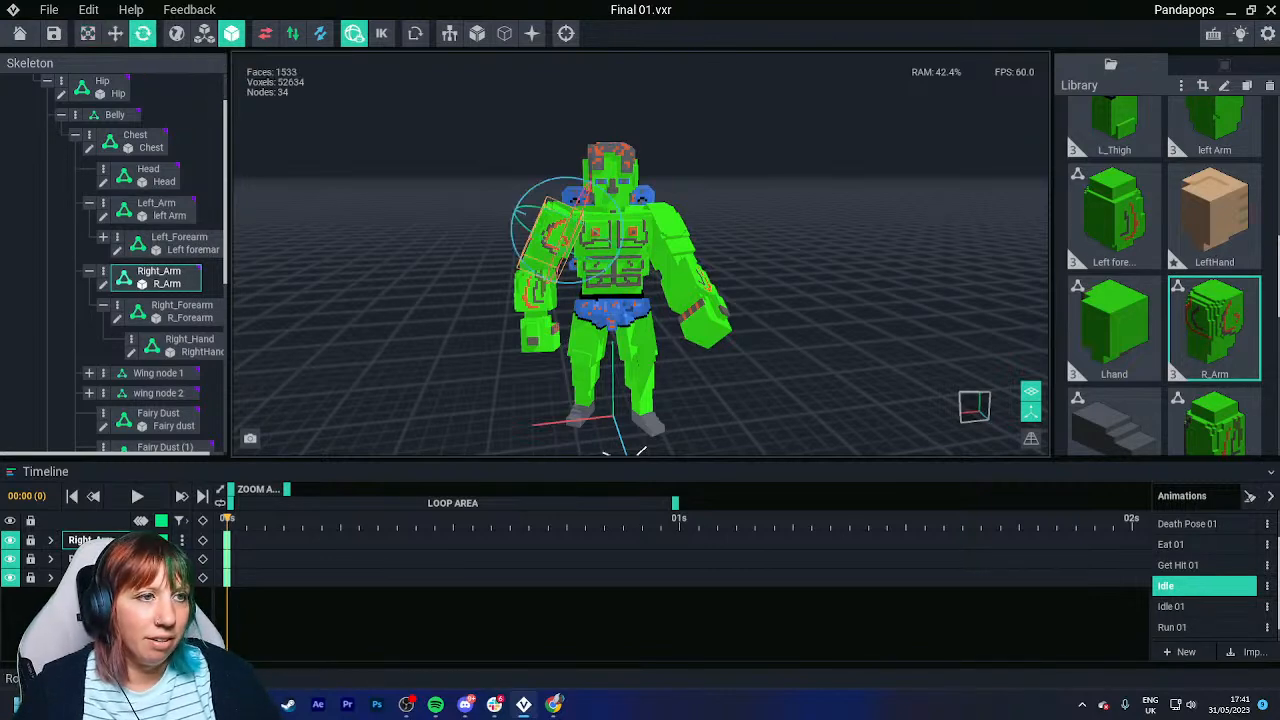
pyautogui.moveTo(549, 237); pyautogui.dragTo(630, 275, button='right')
pyautogui.scroll(1, 549, 237)
pyautogui.scroll(2, 549, 237)
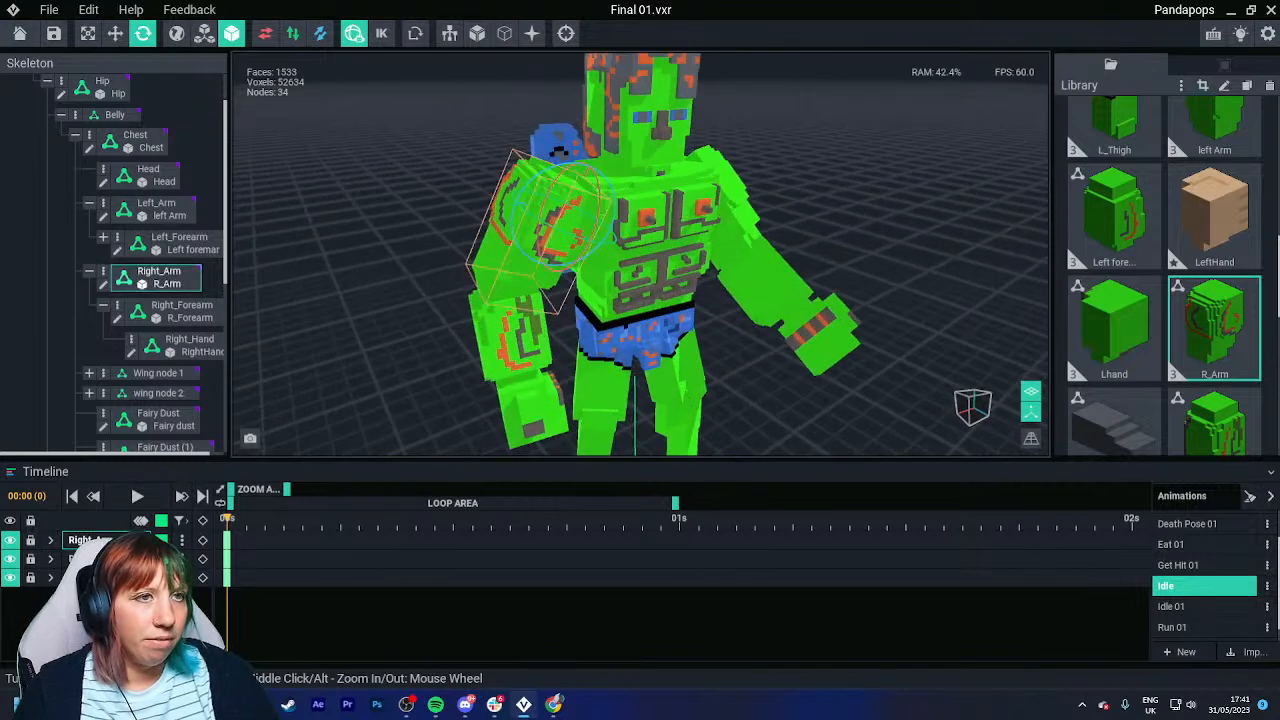
pyautogui.click(354, 33)
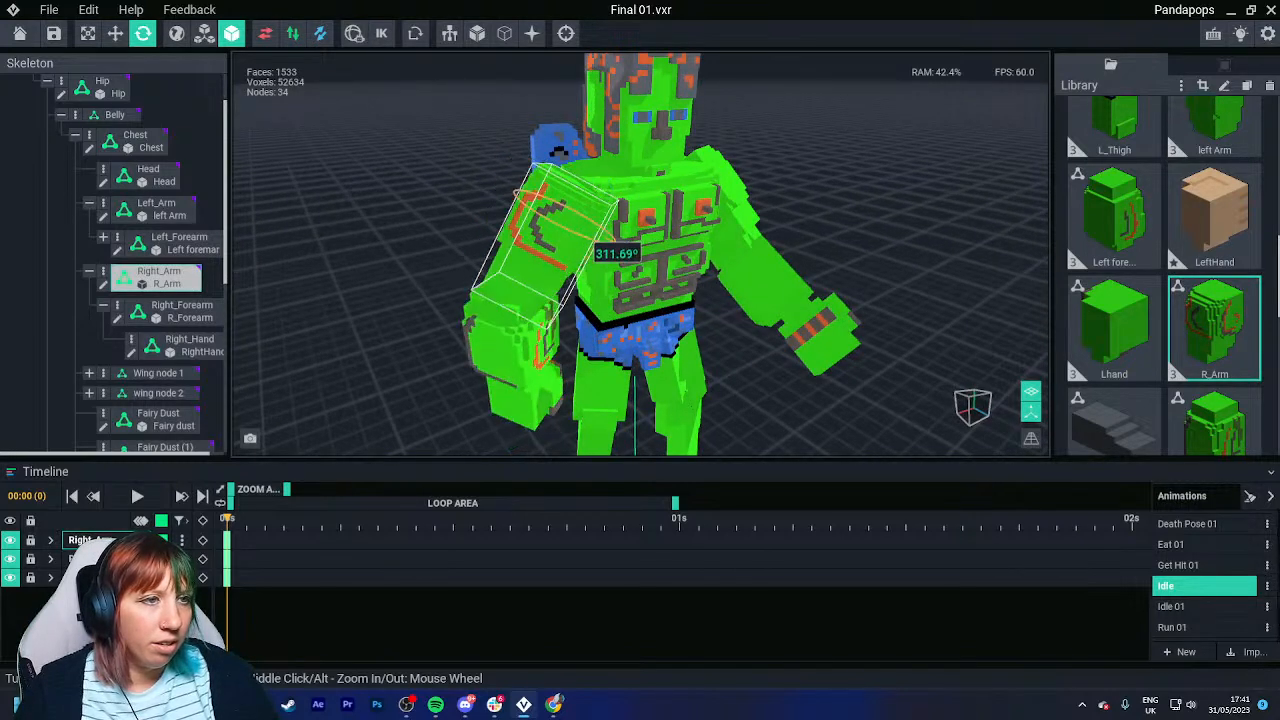
pyautogui.scroll(3, 560, 230)
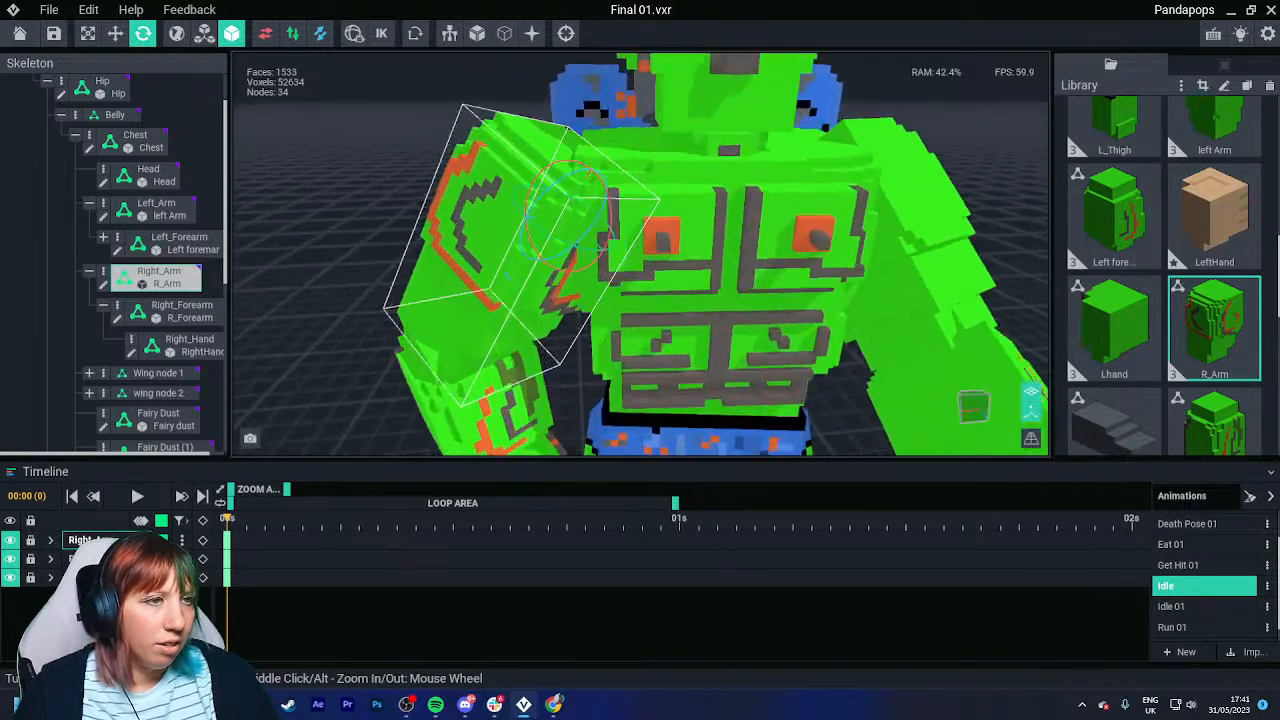
pyautogui.moveTo(560, 195); pyautogui.dragTo(592, 199)
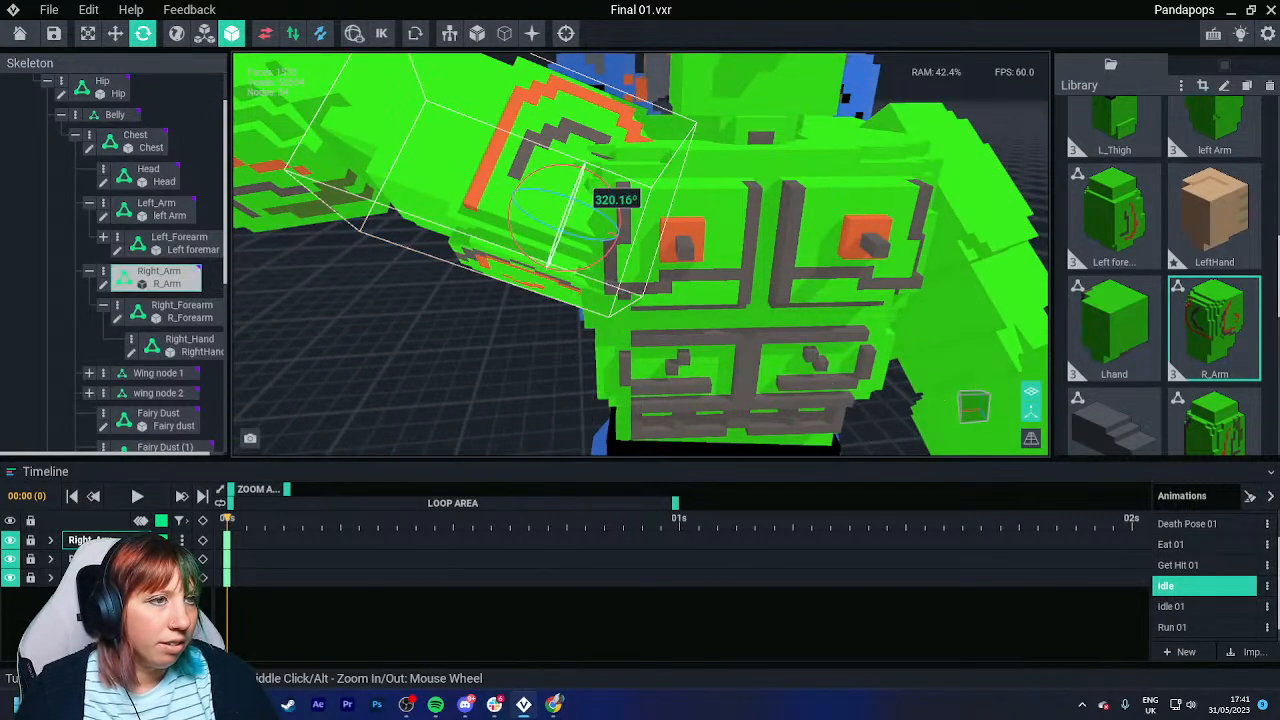
# Adjust the raised right arm's rotation about its other axes so that it extends outward, and leave the rotate mode.
pyautogui.moveTo(600, 262); pyautogui.dragTo(572, 226, button='right')
pyautogui.moveTo(589, 300); pyautogui.dragTo(557, 260)
pyautogui.moveTo(557, 260); pyautogui.dragTo(557, 260, button='right')
pyautogui.moveTo(429, 250); pyautogui.dragTo(420, 176)
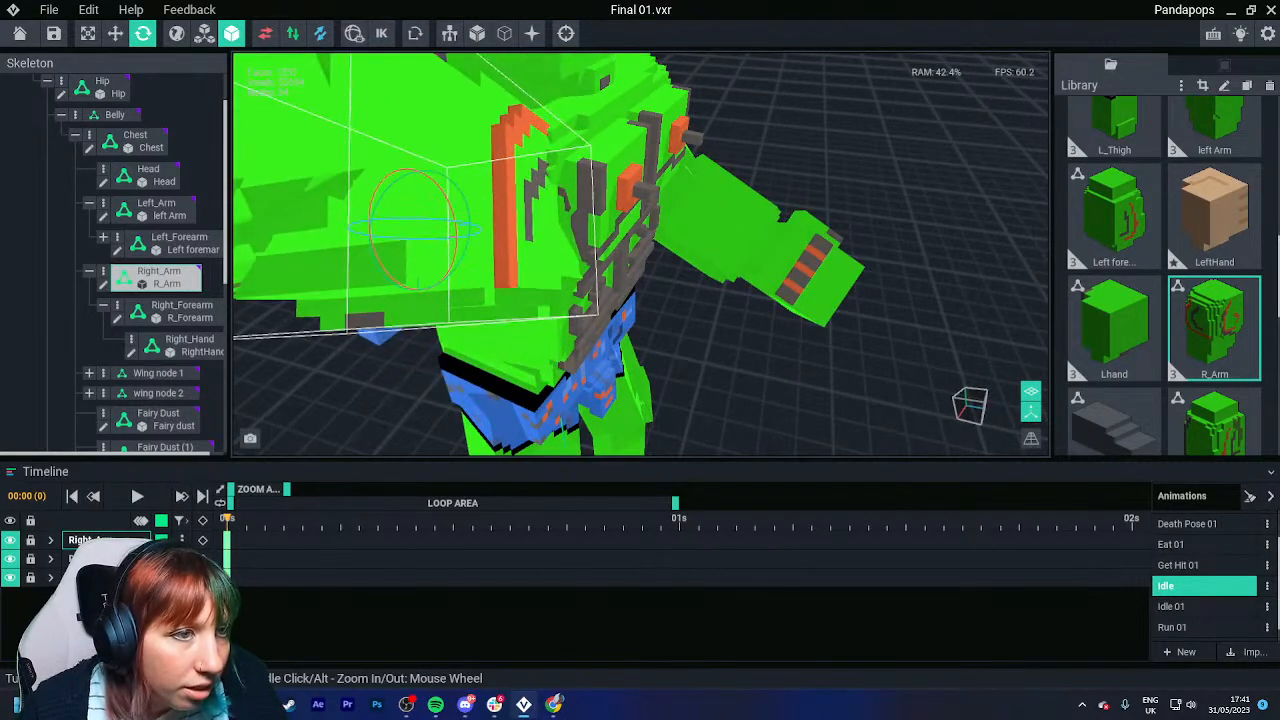
pyautogui.moveTo(452, 234)
pyautogui.mouseDown()
pyautogui.moveTo(443, 226)
pyautogui.moveTo(455, 244)
pyautogui.mouseUp()
pyautogui.moveTo(557, 260); pyautogui.dragTo(480, 190, button='right')
pyautogui.press('q')
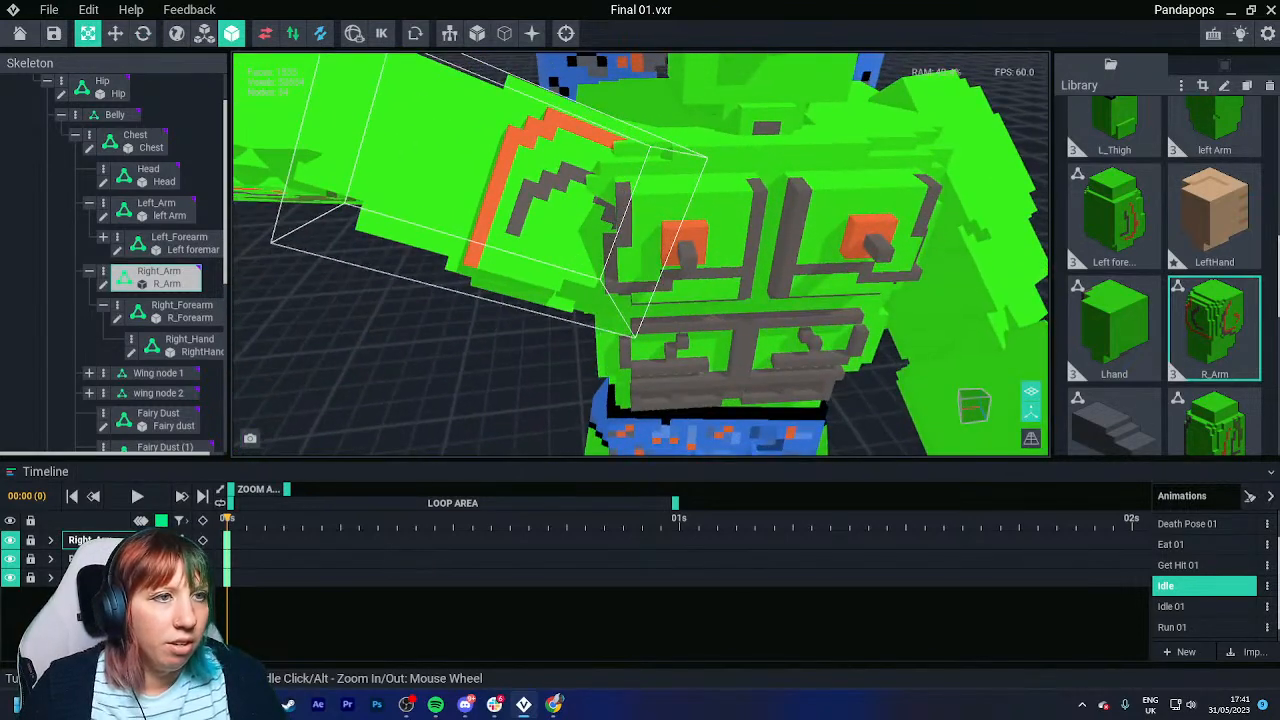
# Restore the previous transform settings and deselect the right arm, keeping the whole raised-arm pose in view.
pyautogui.scroll(-3, 640, 254)
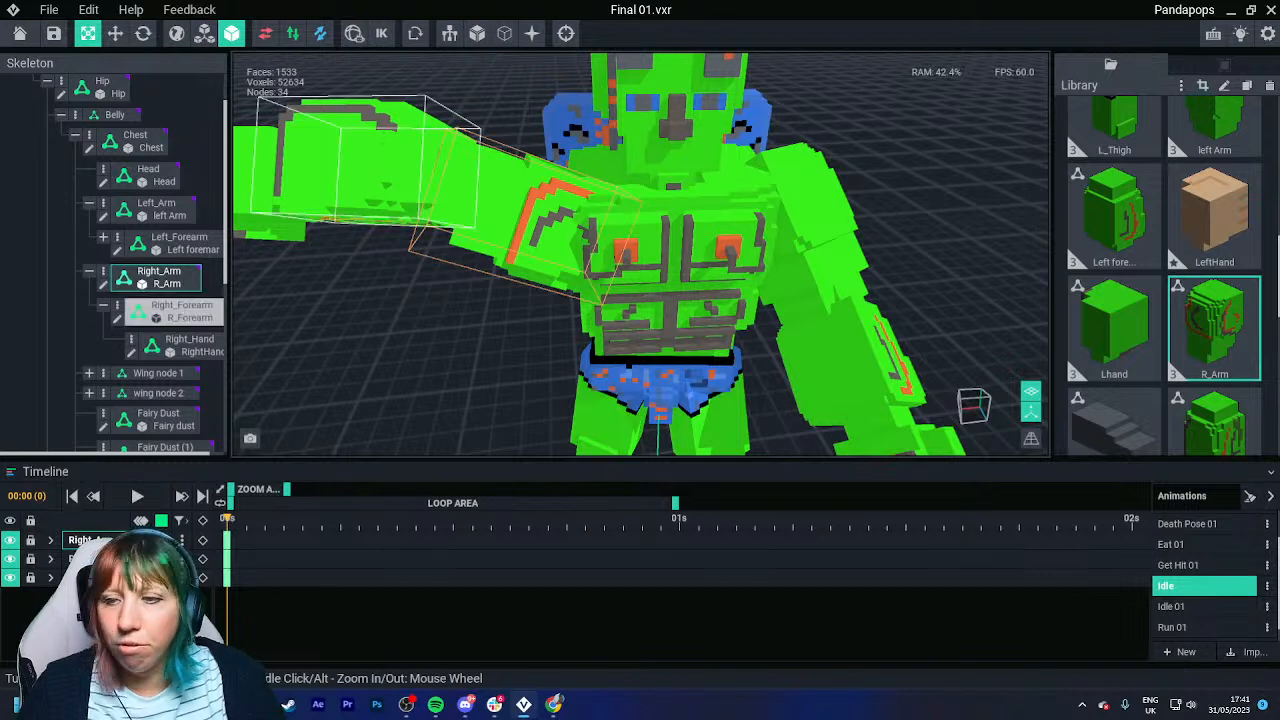
pyautogui.click(354, 33)
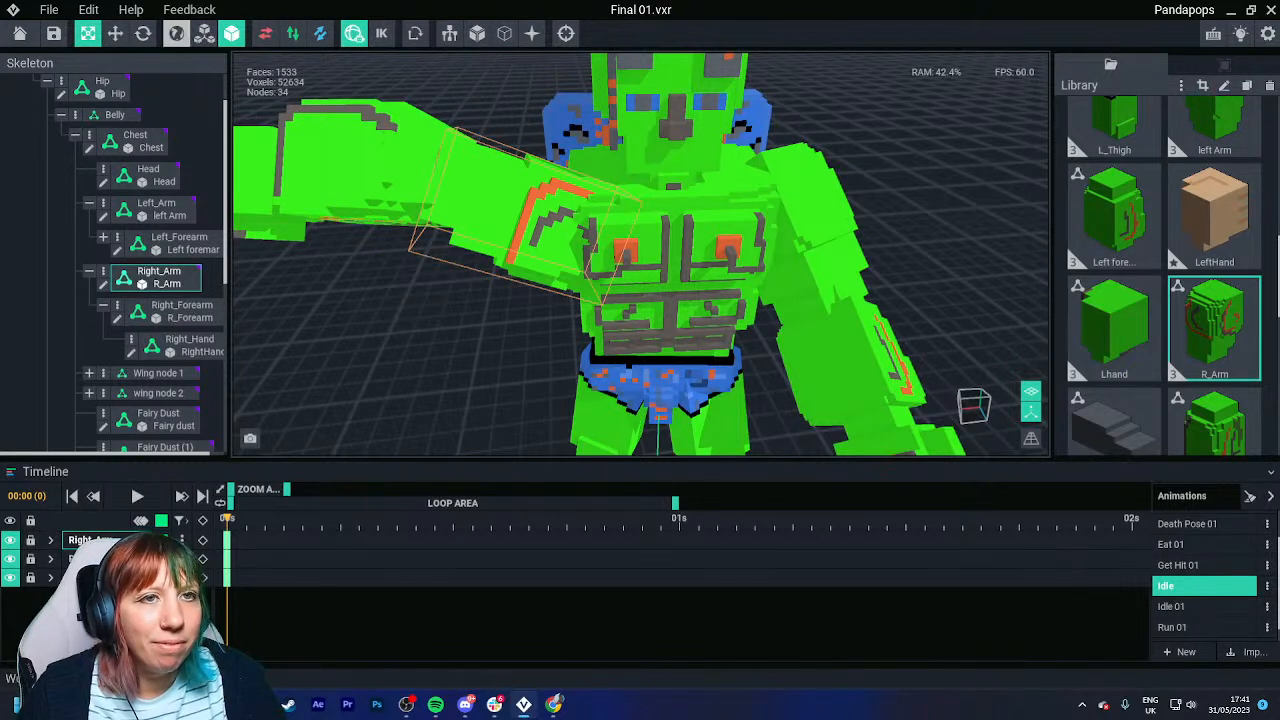
pyautogui.click(115, 33)
pyautogui.click(88, 33)
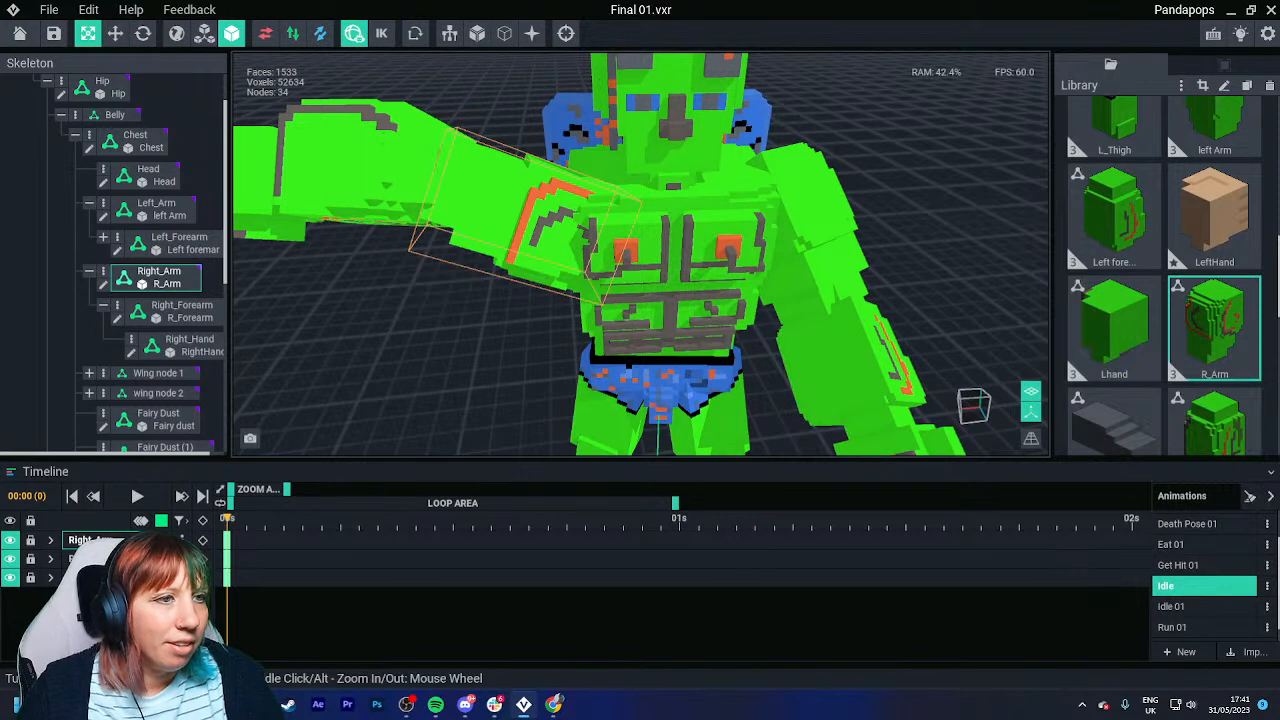
pyautogui.scroll(-3, 640, 254)
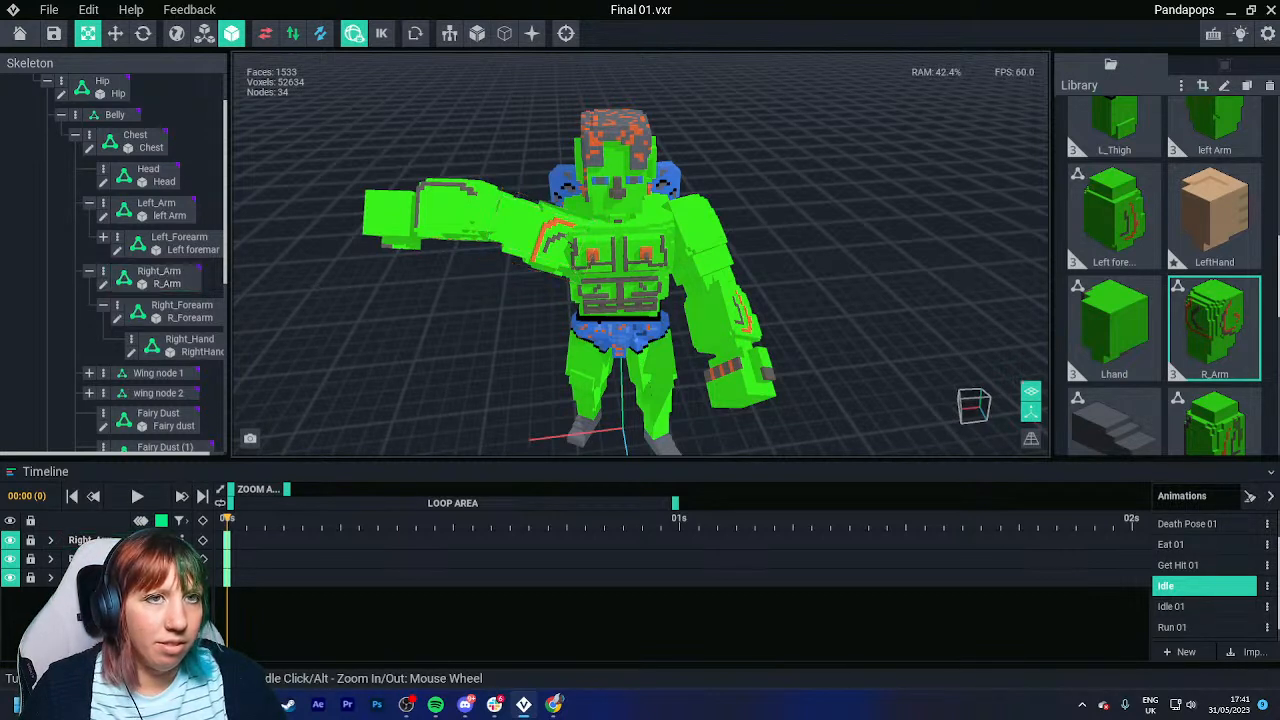
pyautogui.press('Escape')
pyautogui.press('w')
pyautogui.press('q')
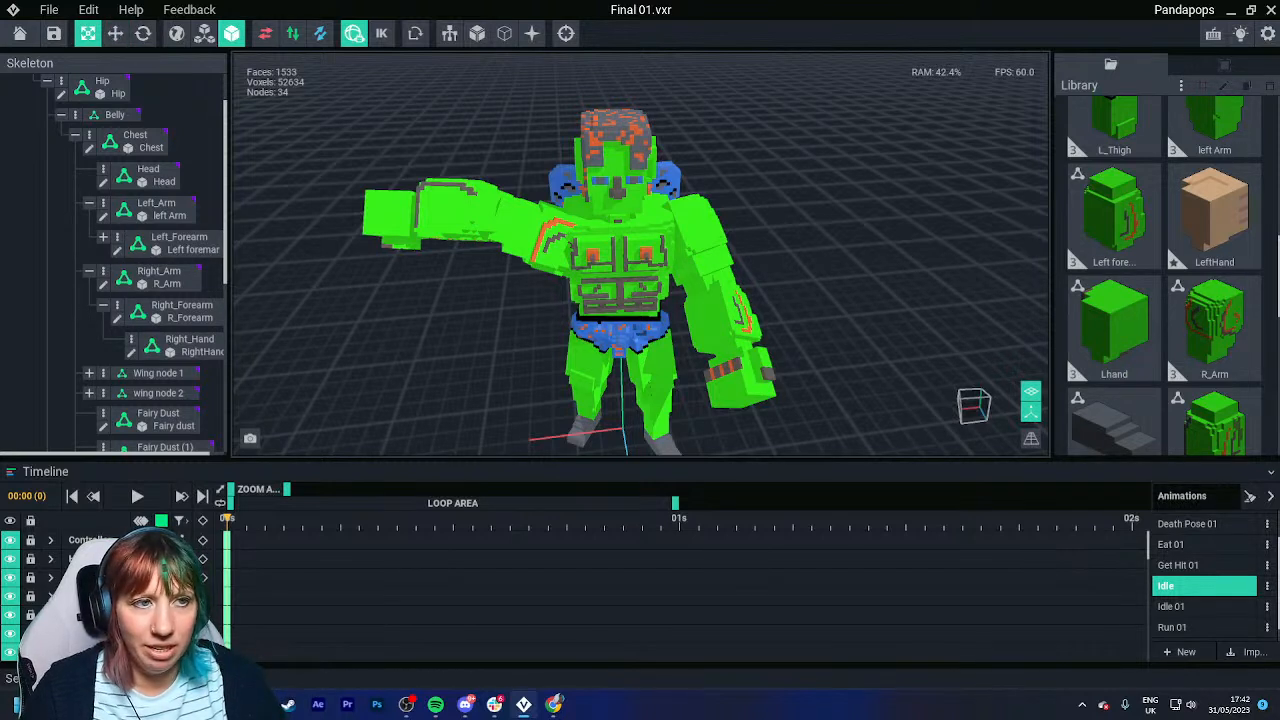
# Select the right arm and move it with its forearm and hand outward from the shoulder.
pyautogui.click(159, 271)
pyautogui.press('w')
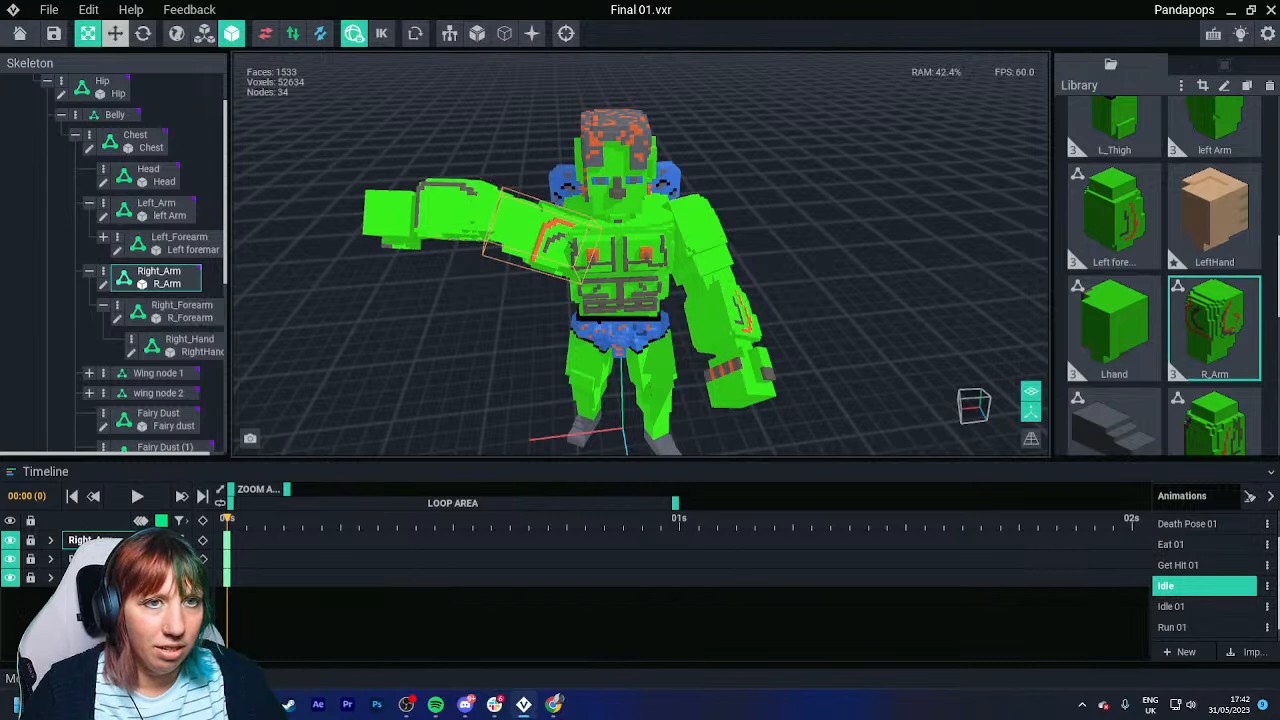
pyautogui.press('w')
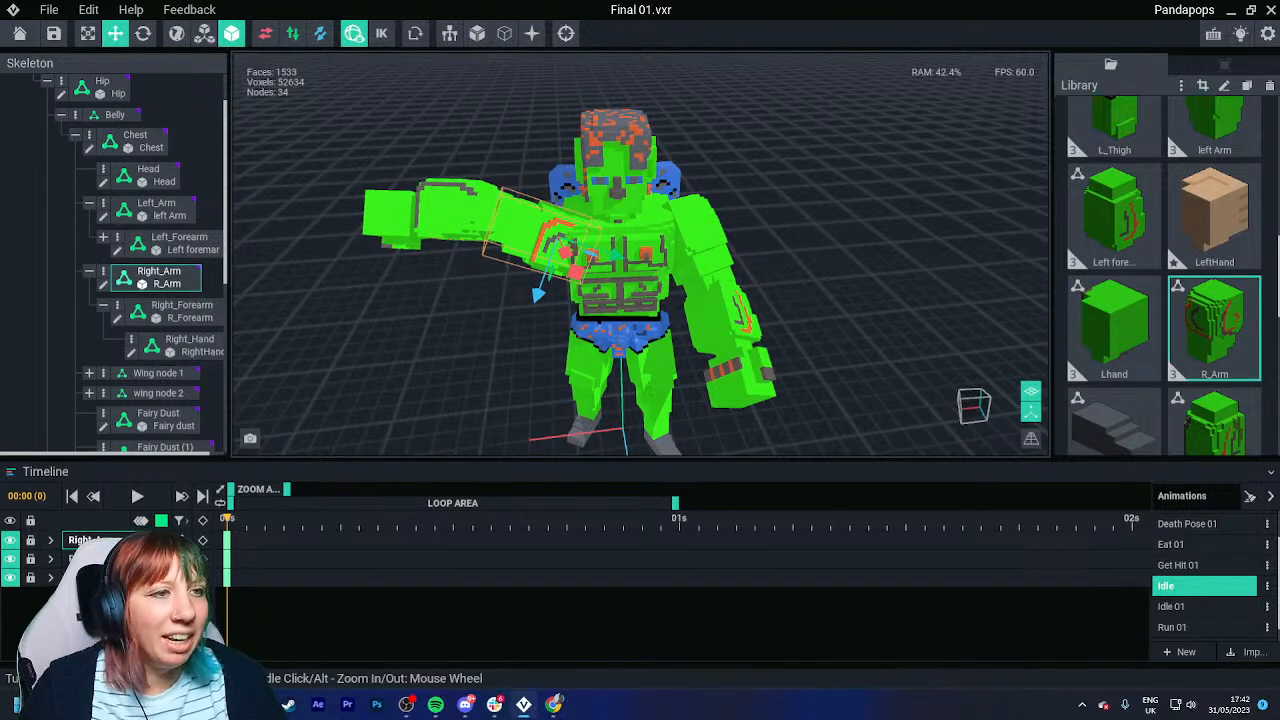
pyautogui.moveTo(543, 286); pyautogui.dragTo(560, 314, button='right')
pyautogui.scroll(3, 560, 250)
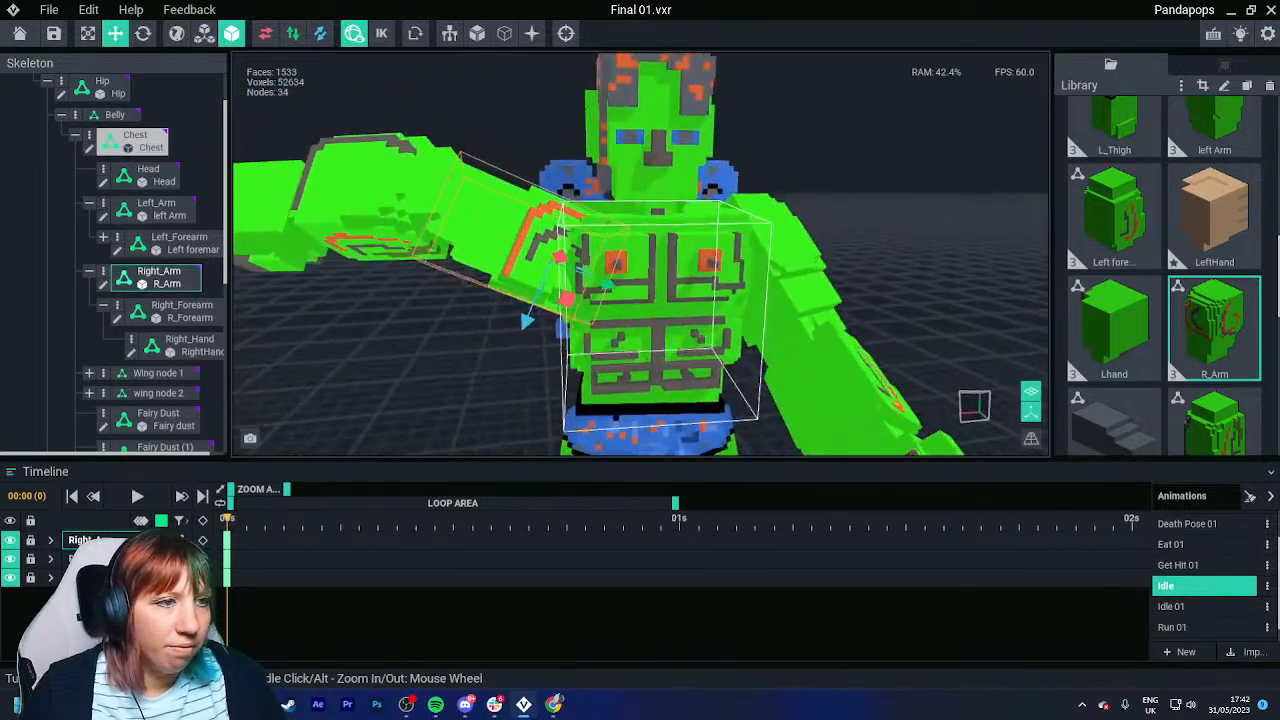
pyautogui.moveTo(566, 299); pyautogui.dragTo(495, 290)
pyautogui.moveTo(571, 322); pyautogui.dragTo(550, 320, button='right')
pyautogui.moveTo(550, 320); pyautogui.dragTo(500, 368)
pyautogui.moveTo(590, 310); pyautogui.dragTo(565, 335, button='right')
# Pull the right arm farther away from the chest, to an offset of about -43 along its sideways axis.
pyautogui.moveTo(481, 295); pyautogui.dragTo(416, 350)
pyautogui.scroll(3, 573, 322)
pyautogui.moveTo(450, 335); pyautogui.dragTo(464, 338)
pyautogui.scroll(-5, 464, 338)
pyautogui.moveTo(464, 338); pyautogui.dragTo(470, 376, button='right')
pyautogui.moveTo(572, 272); pyautogui.dragTo(420, 190)
pyautogui.moveTo(572, 324); pyautogui.dragTo(560, 222, button='right')
pyautogui.moveTo(532, 226); pyautogui.dragTo(440, 250)
pyautogui.moveTo(440, 262); pyautogui.dragTo(440, 249, button='right')
pyautogui.moveTo(476, 264); pyautogui.dragTo(470, 265)
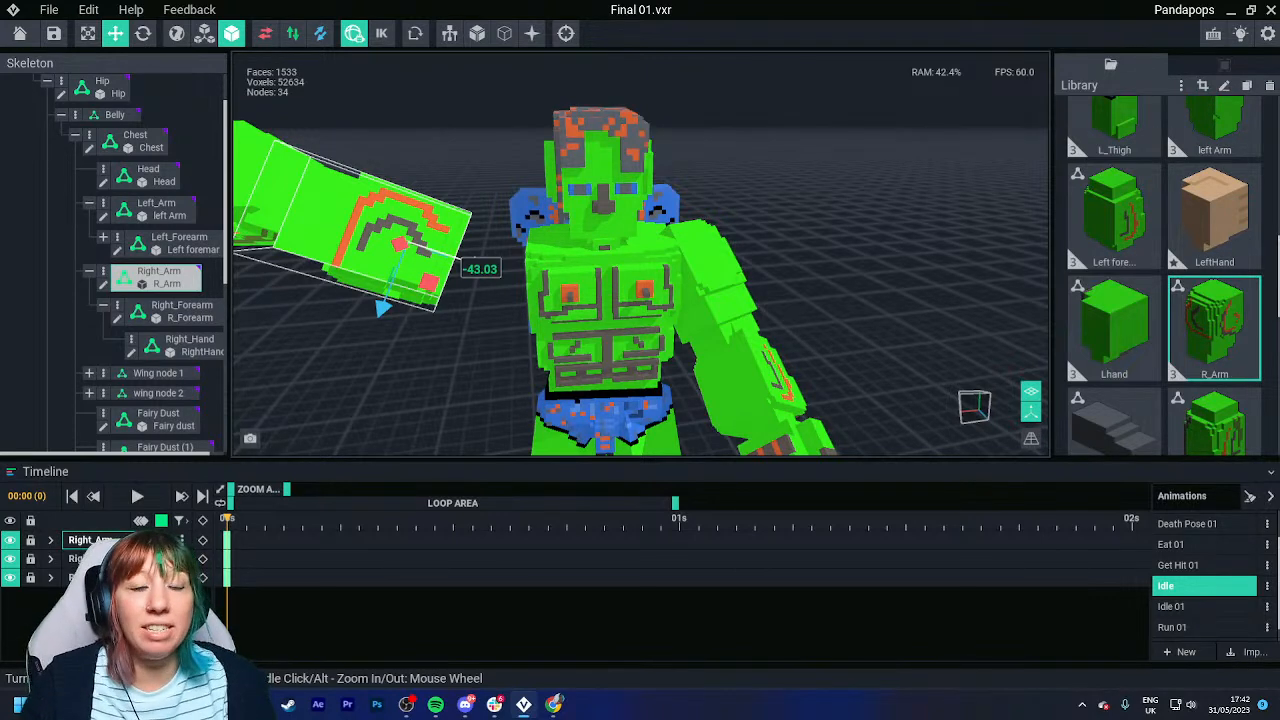
# Move the detached right arm back towards the body and up beside the head.
pyautogui.moveTo(470, 265); pyautogui.dragTo(470, 265)
pyautogui.moveTo(470, 265); pyautogui.dragTo(462, 278, button='right')
pyautogui.moveTo(462, 280)
pyautogui.mouseDown()
pyautogui.moveTo(565, 304)
pyautogui.moveTo(450, 264)
pyautogui.mouseUp()
pyautogui.moveTo(450, 264); pyautogui.dragTo(410, 266, button='right')
pyautogui.moveTo(476, 264); pyautogui.dragTo(688, 294)
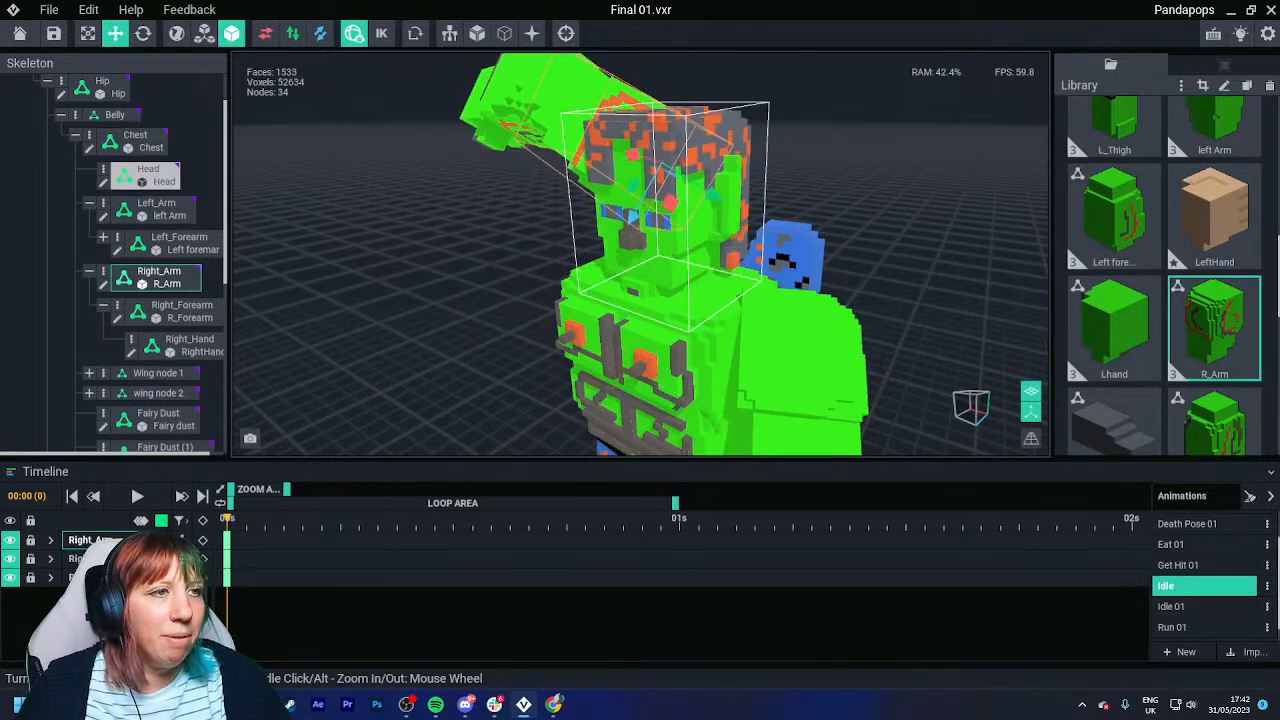
pyautogui.moveTo(680, 240); pyautogui.dragTo(449, 247, button='right')
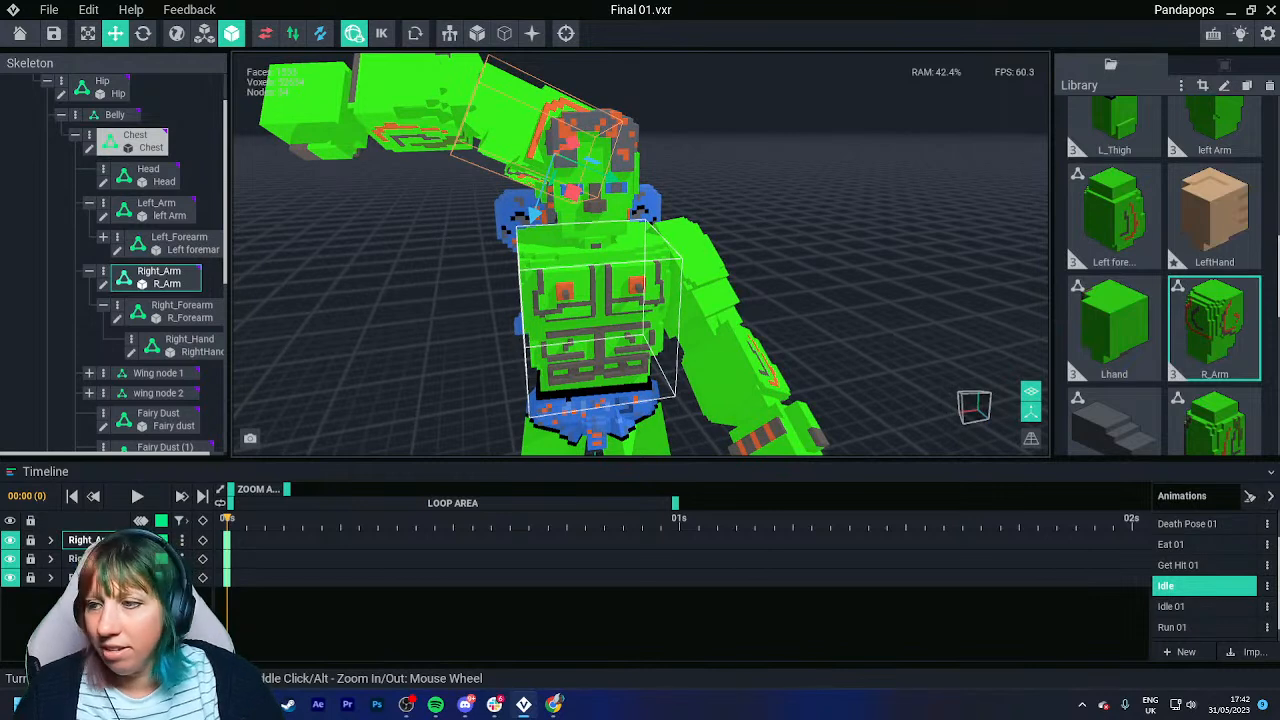
# Move the raised right arm outward so that it is clear of the head.
pyautogui.moveTo(572, 192); pyautogui.dragTo(554, 314)
pyautogui.moveTo(490, 284); pyautogui.dragTo(490, 175)
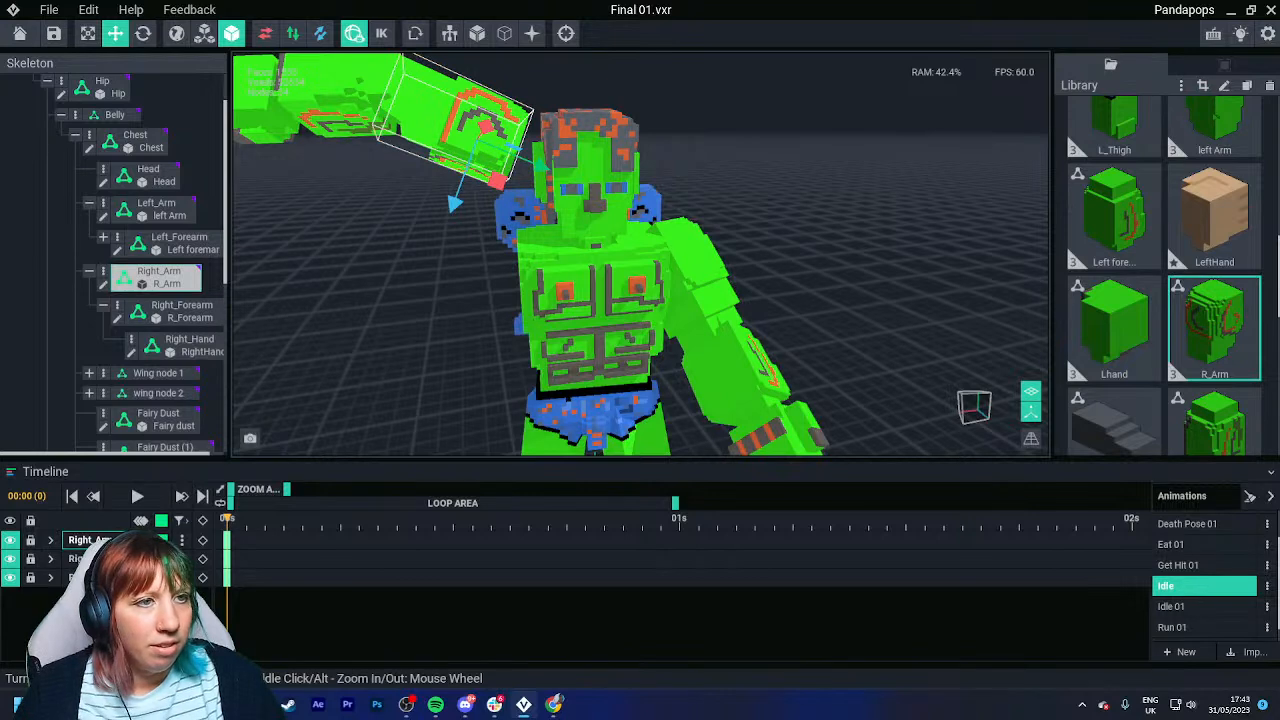
# Inspect the R_Arm model in the voxel editor twice, saving it and returning to the rig each time.
pyautogui.doubleClick(157, 277)
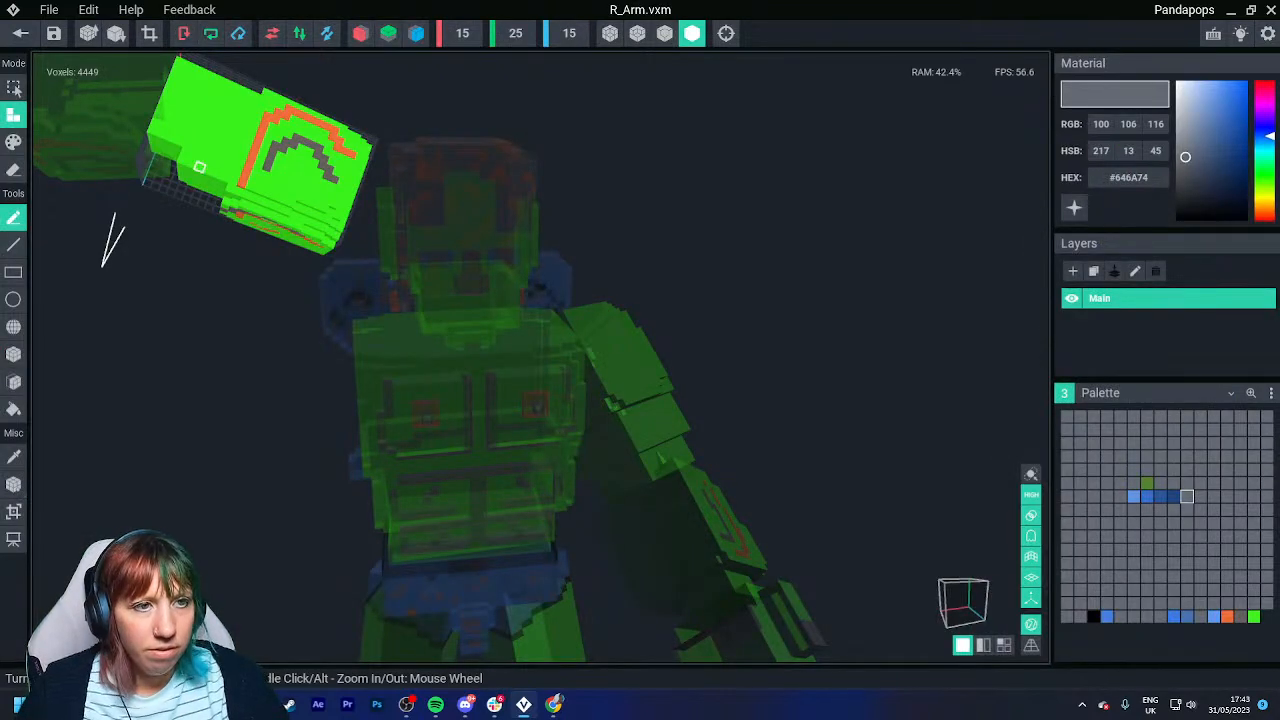
pyautogui.click(20, 33)
pyautogui.click(500, 256)
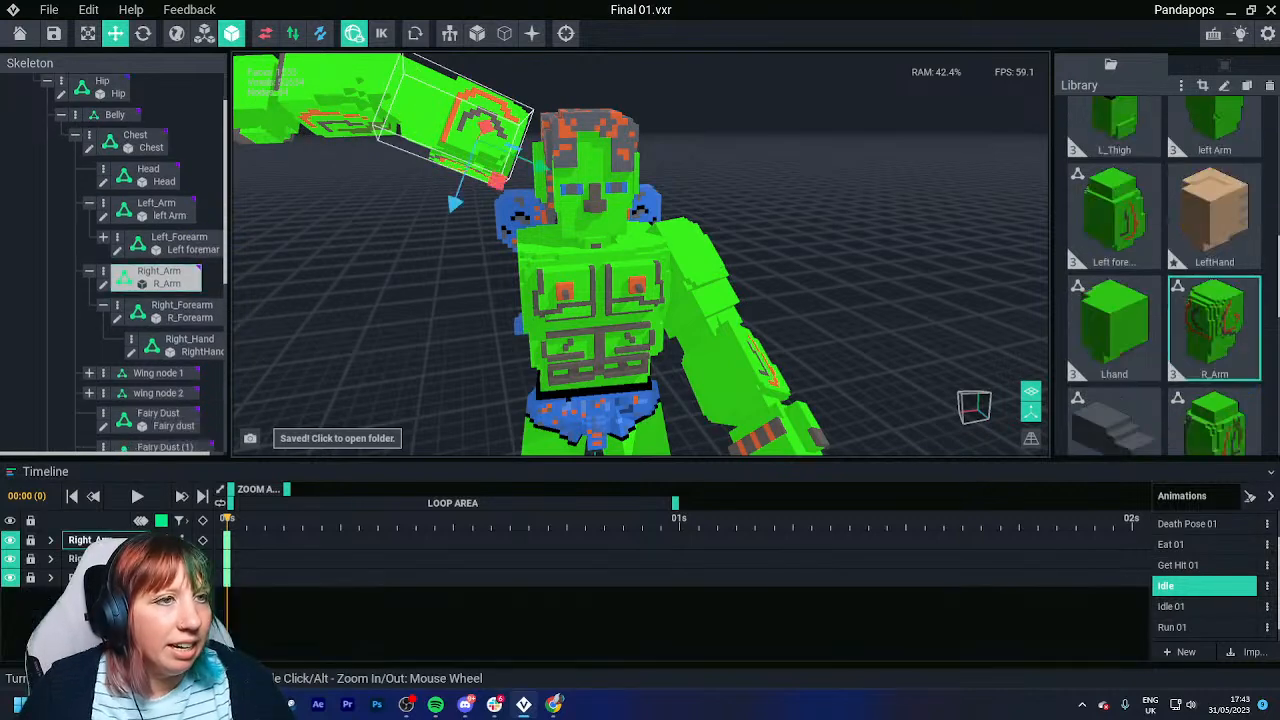
pyautogui.moveTo(425, 246); pyautogui.dragTo(462, 240, button='right')
pyautogui.doubleClick(480, 150)
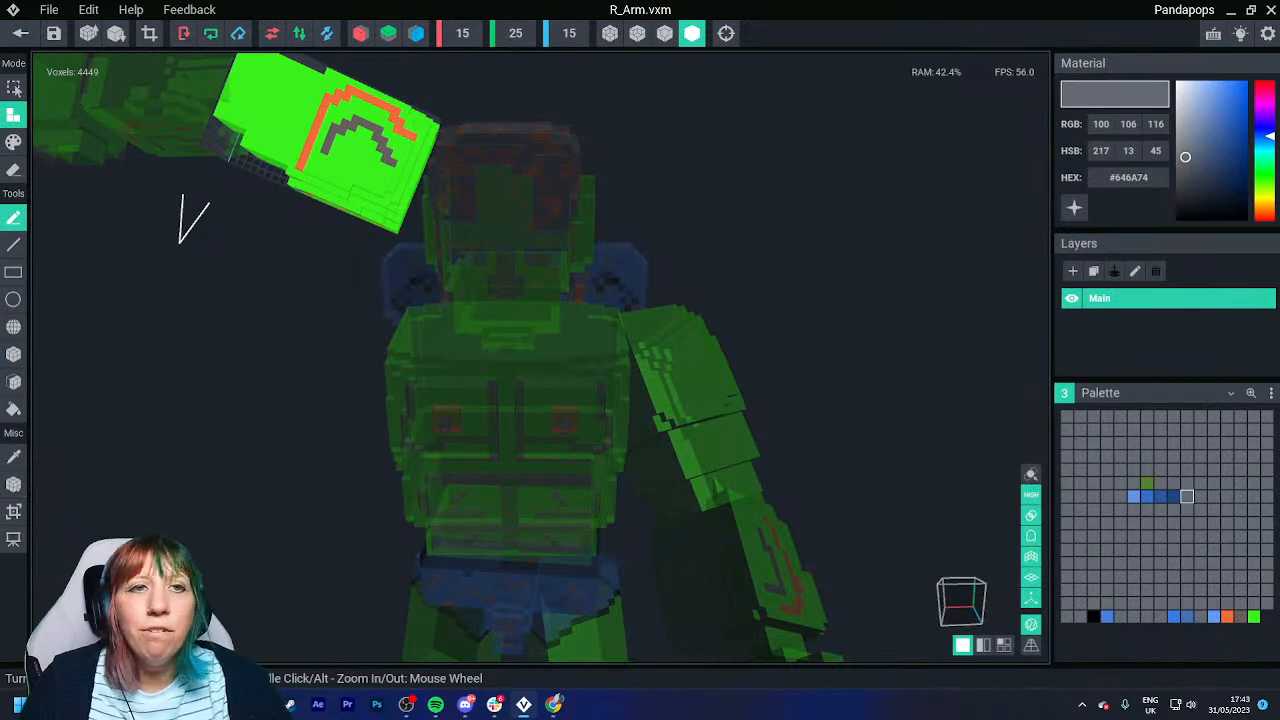
pyautogui.click(20, 33)
pyautogui.click(500, 256)
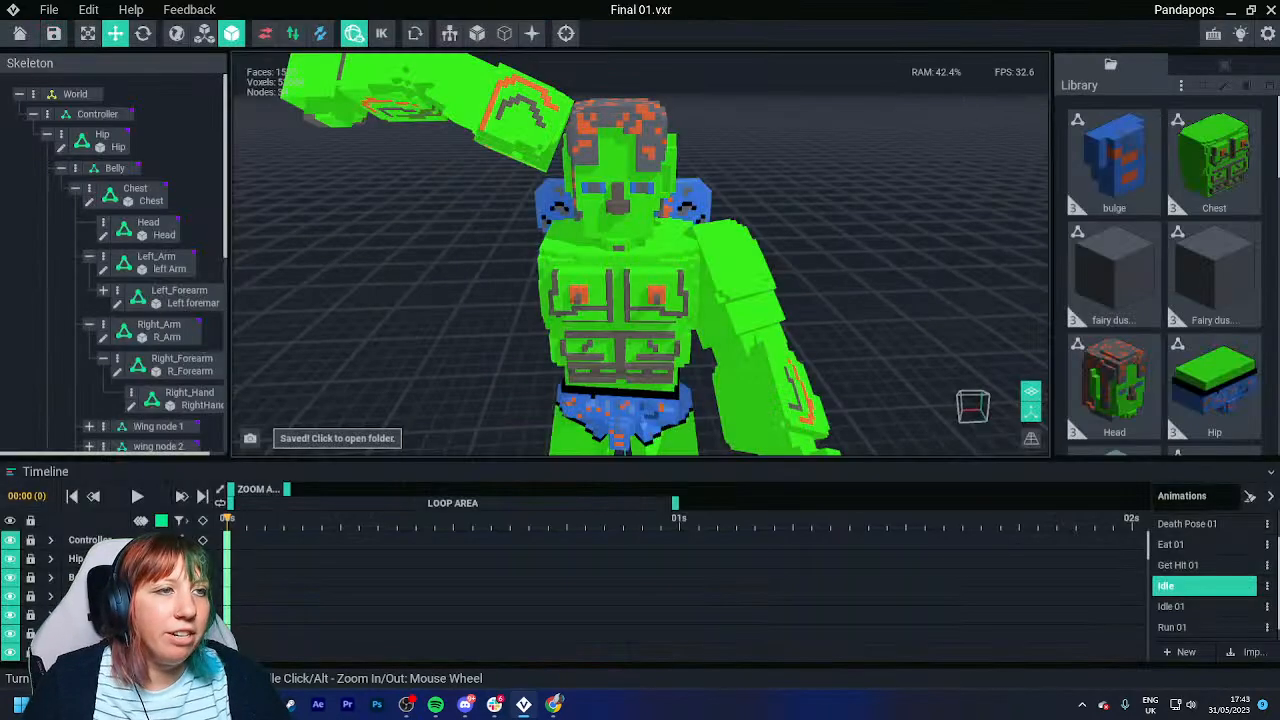
# Lower the raised right arm to shoulder height and bring it close against the side of the chest.
pyautogui.moveTo(502, 186); pyautogui.dragTo(463, 323)
pyautogui.moveTo(540, 290); pyautogui.dragTo(597, 304)
pyautogui.moveTo(597, 304); pyautogui.dragTo(680, 300, button='right')
pyautogui.moveTo(548, 270); pyautogui.dragTo(644, 281)
pyautogui.moveTo(644, 281); pyautogui.dragTo(620, 295, button='right')
pyautogui.scroll(2, 622, 284)
pyautogui.moveTo(583, 316); pyautogui.dragTo(559, 319)
pyautogui.moveTo(559, 319); pyautogui.dragTo(425, 312, button='right')
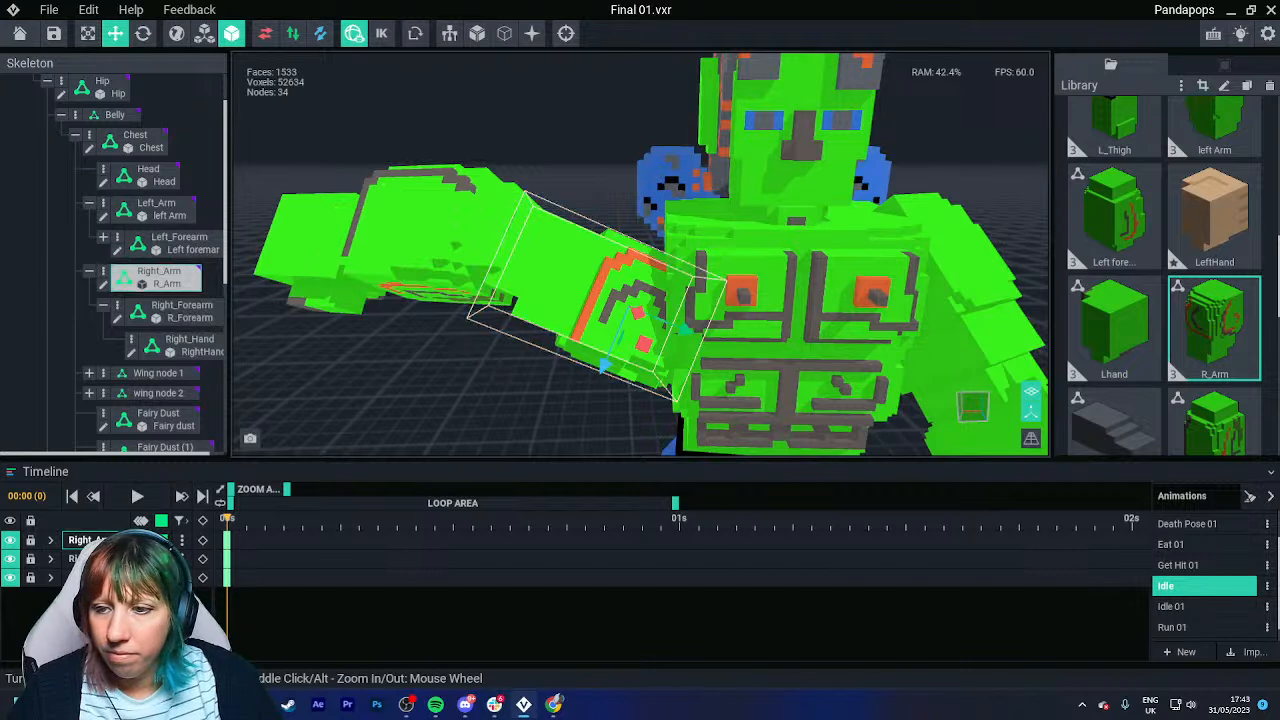
# Rotate the right arm down to hang beside the torso and move it against the shoulder.
pyautogui.click(143, 33)
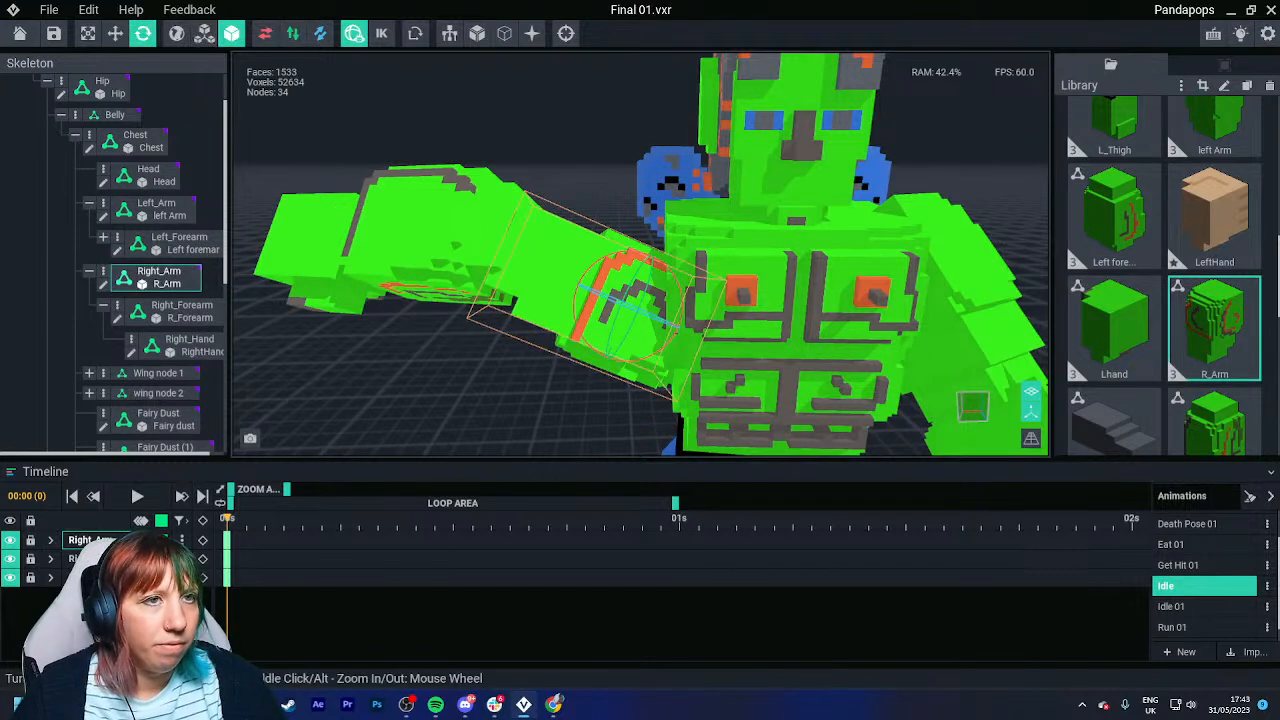
pyautogui.moveTo(645, 290); pyautogui.dragTo(683, 192)
pyautogui.press('w')
pyautogui.moveTo(720, 273)
pyautogui.mouseDown()
pyautogui.moveTo(697, 267)
pyautogui.moveTo(732, 279)
pyautogui.mouseUp()
pyautogui.moveTo(732, 279); pyautogui.dragTo(810, 335, button='right')
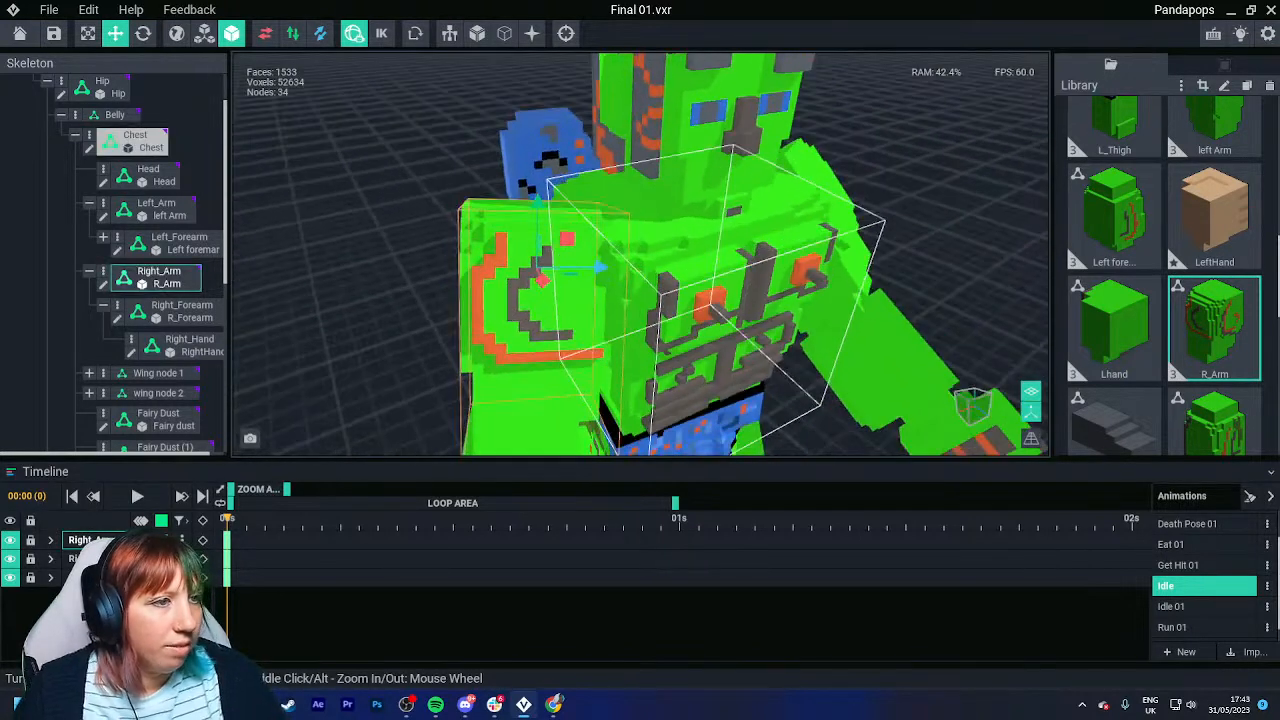
pyautogui.moveTo(810, 335); pyautogui.dragTo(740, 205, button='middle')
pyautogui.moveTo(700, 330); pyautogui.dragTo(630, 260, button='right')
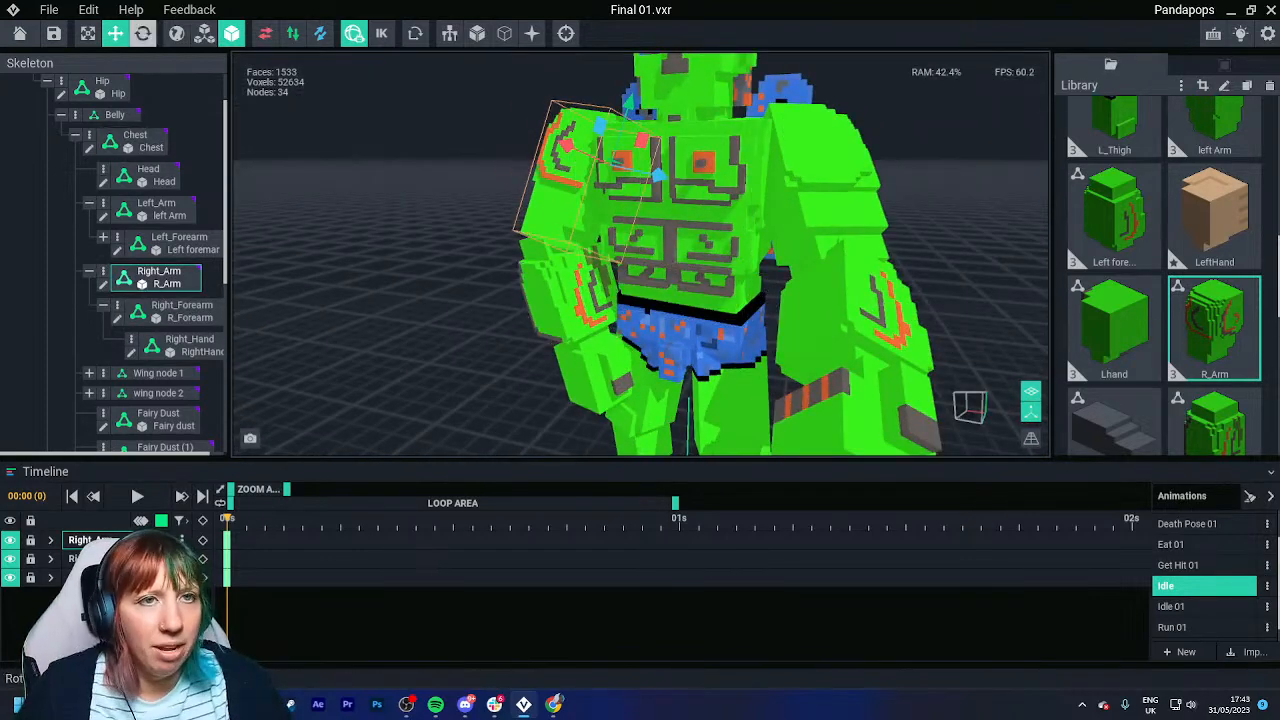
# Rotate the hanging right arm so its orange-lined side faces the front, and deselect it.
pyautogui.click(143, 33)
pyautogui.moveTo(566, 290); pyautogui.dragTo(580, 350, button='right')
pyautogui.moveTo(590, 174); pyautogui.dragTo(389, 115)
pyautogui.press('Escape')
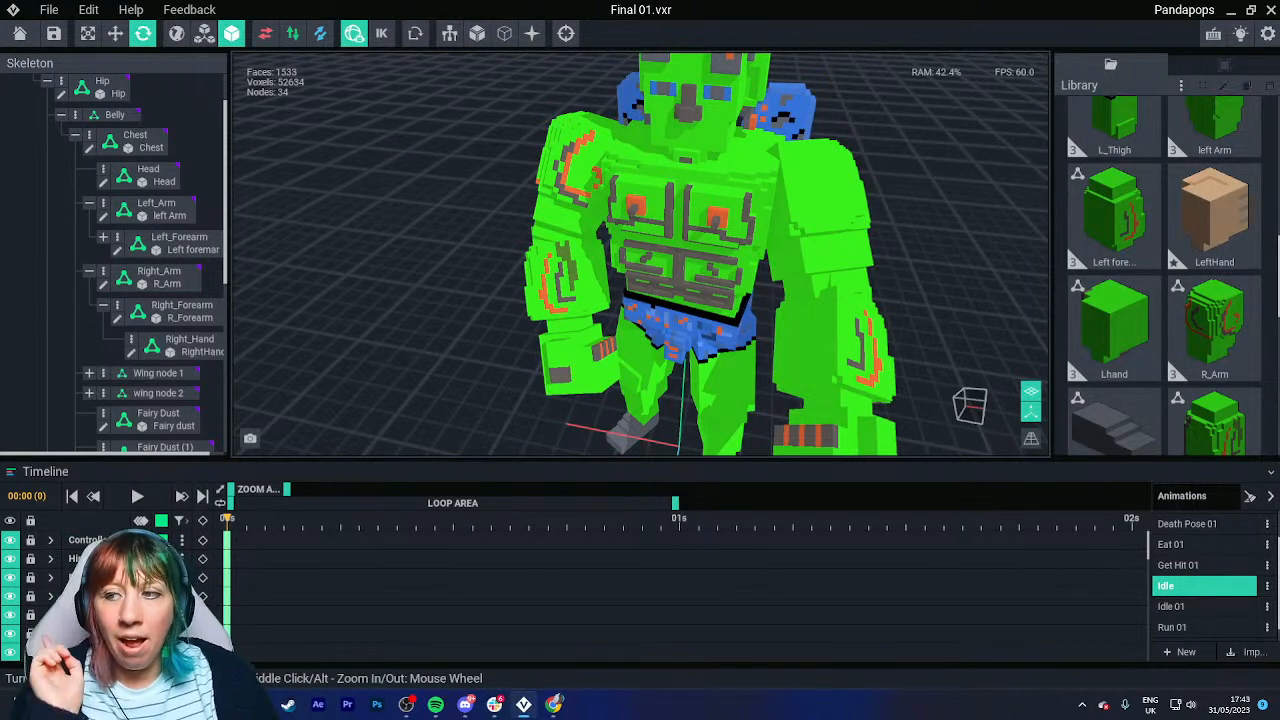
# Move the right arm slightly forward so that it lines up with the chest.
pyautogui.moveTo(540, 120); pyautogui.dragTo(620, 200, button='right')
pyautogui.click(595, 210)
pyautogui.press('w')
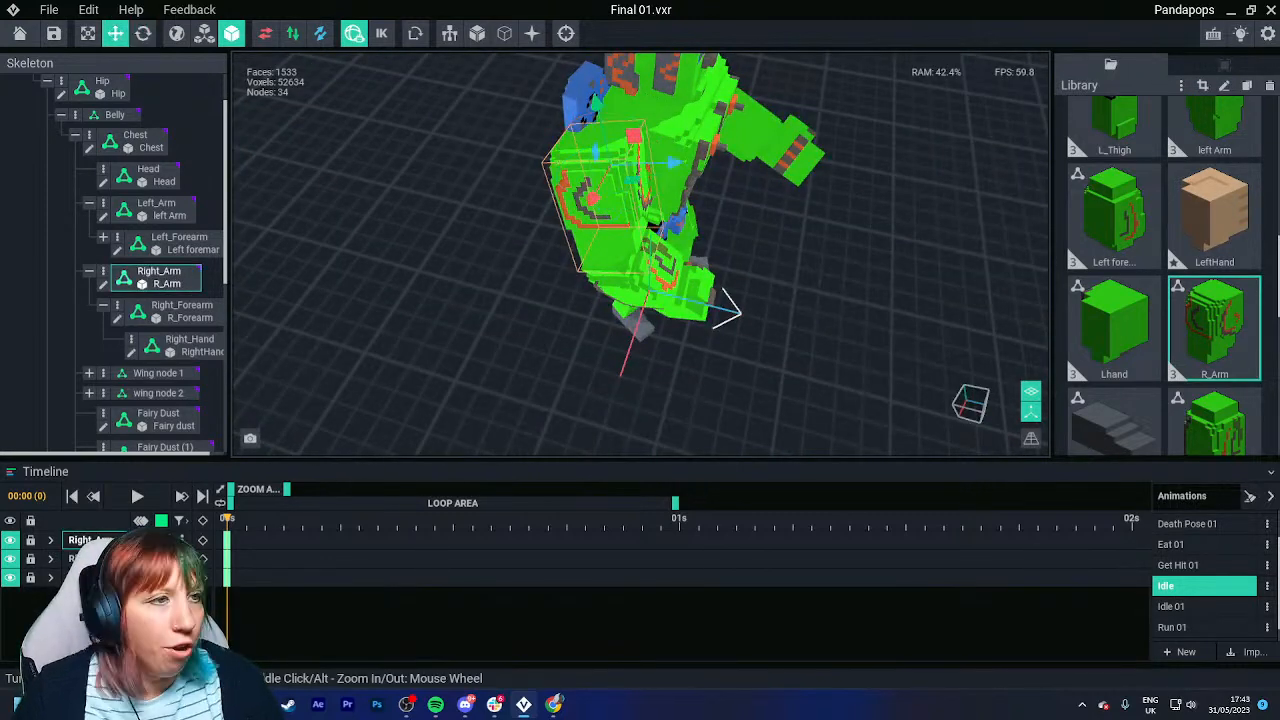
pyautogui.moveTo(676, 166); pyautogui.dragTo(706, 163)
pyautogui.moveTo(682, 192); pyautogui.dragTo(520, 115, button='right')
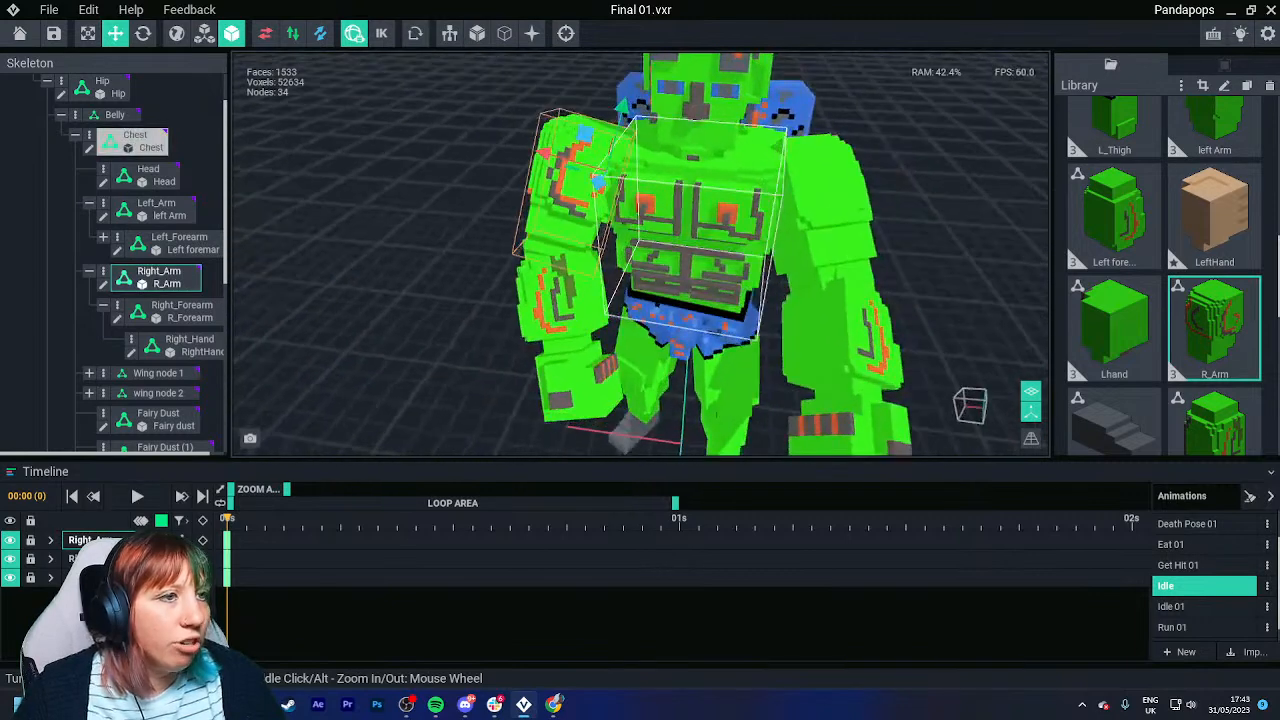
# Rotate the right arm outward away from the torso and deselect it.
pyautogui.click(143, 33)
pyautogui.moveTo(594, 222); pyautogui.dragTo(550, 212)
pyautogui.press('Escape')
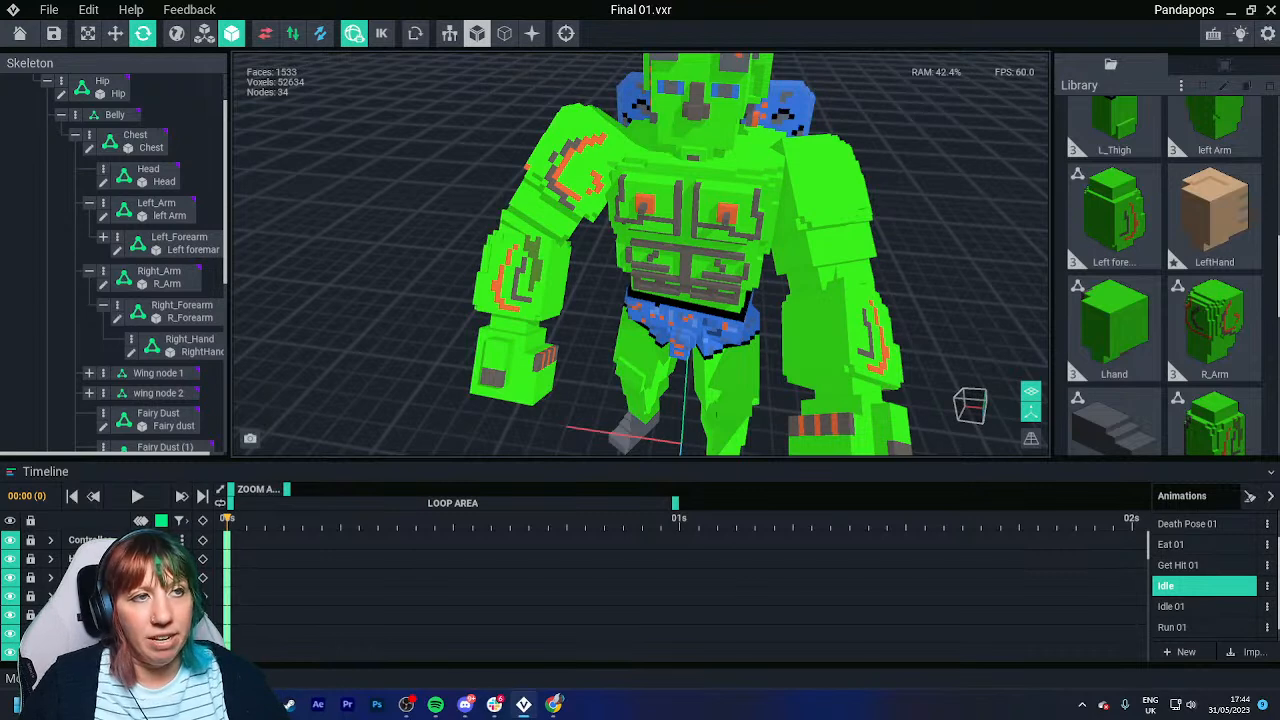
# Show each body part in its own colour and play the Eat 01 animation, pausing with the right arm bent.
pyautogui.click(477, 33)
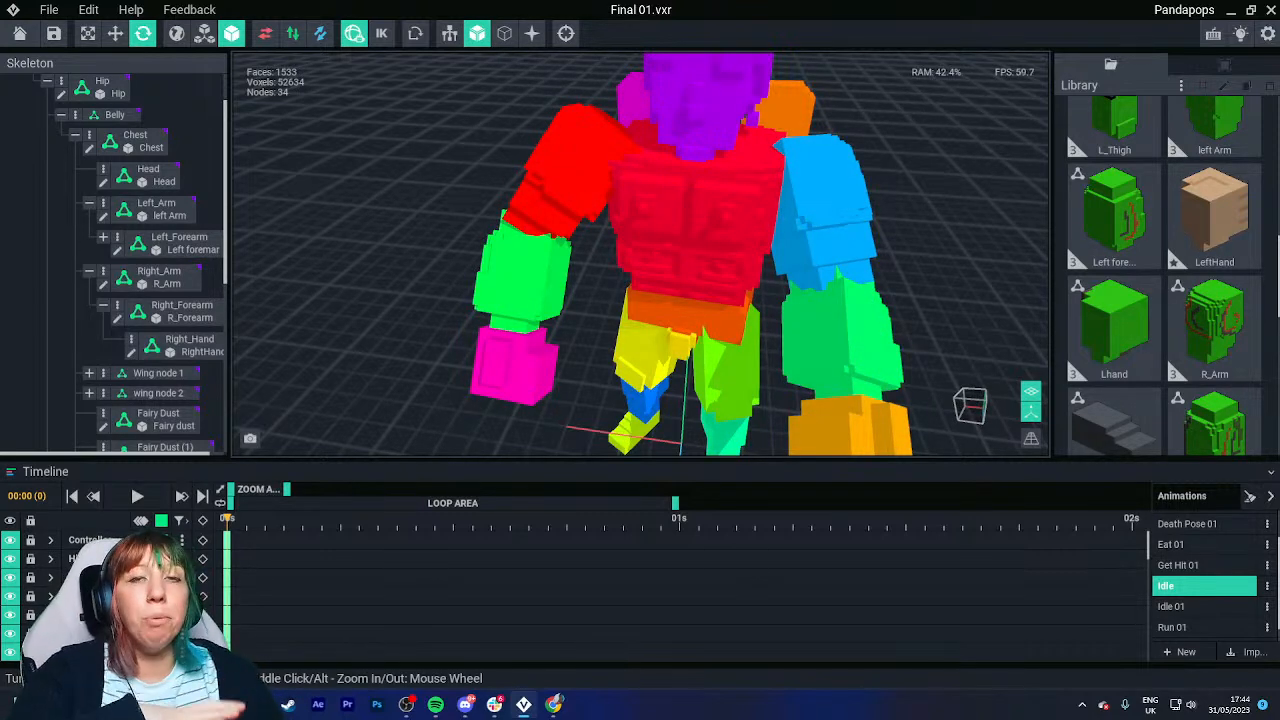
pyautogui.doubleClick(181, 311)
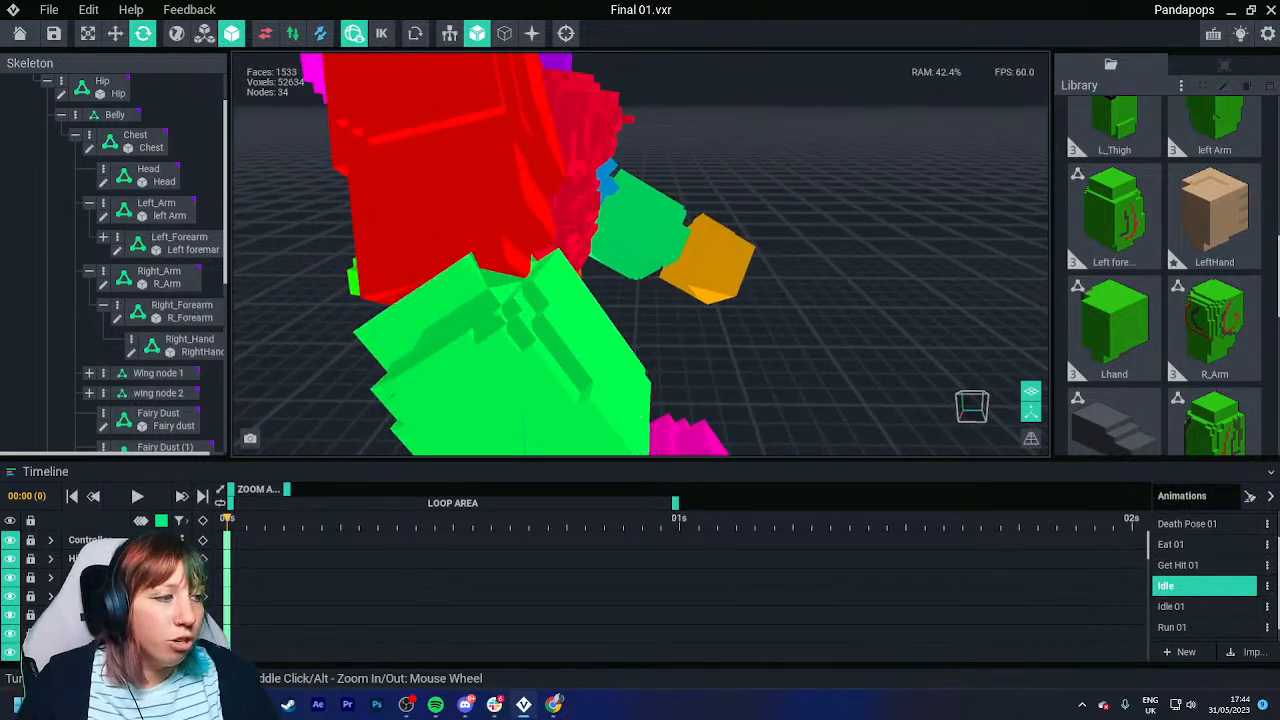
pyautogui.click(137, 496)
pyautogui.click(1200, 544)
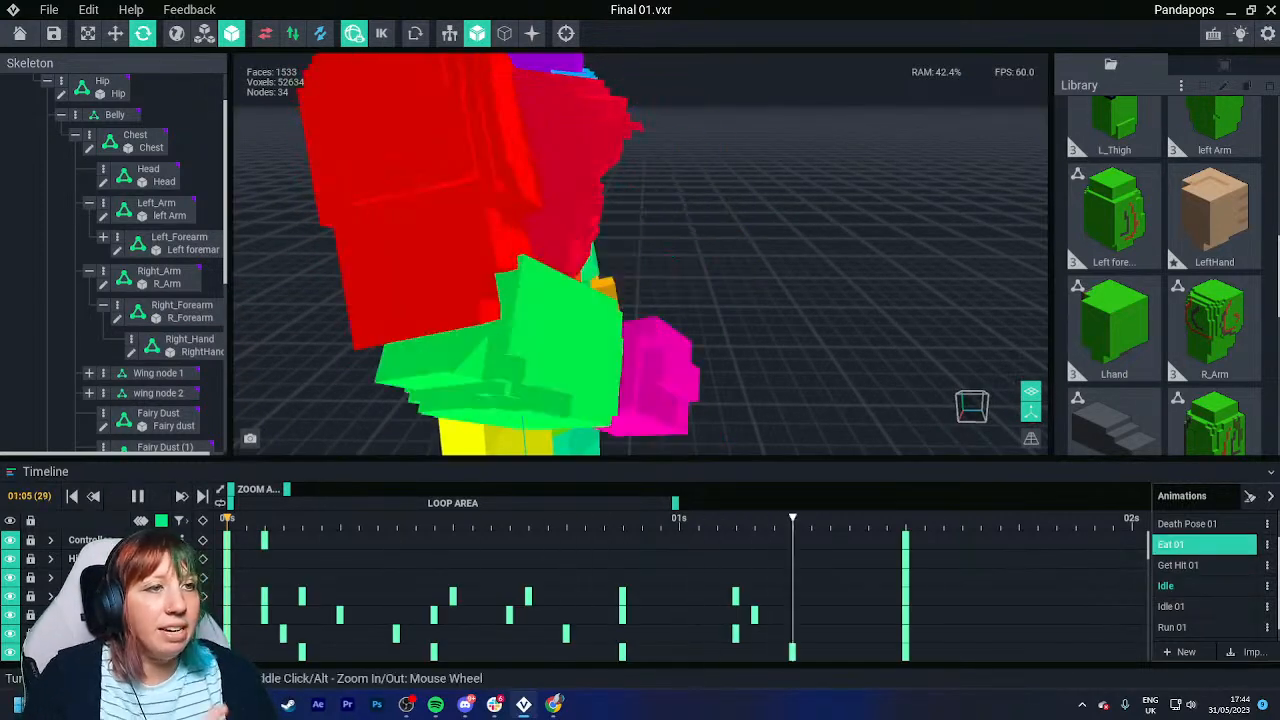
pyautogui.press('space')
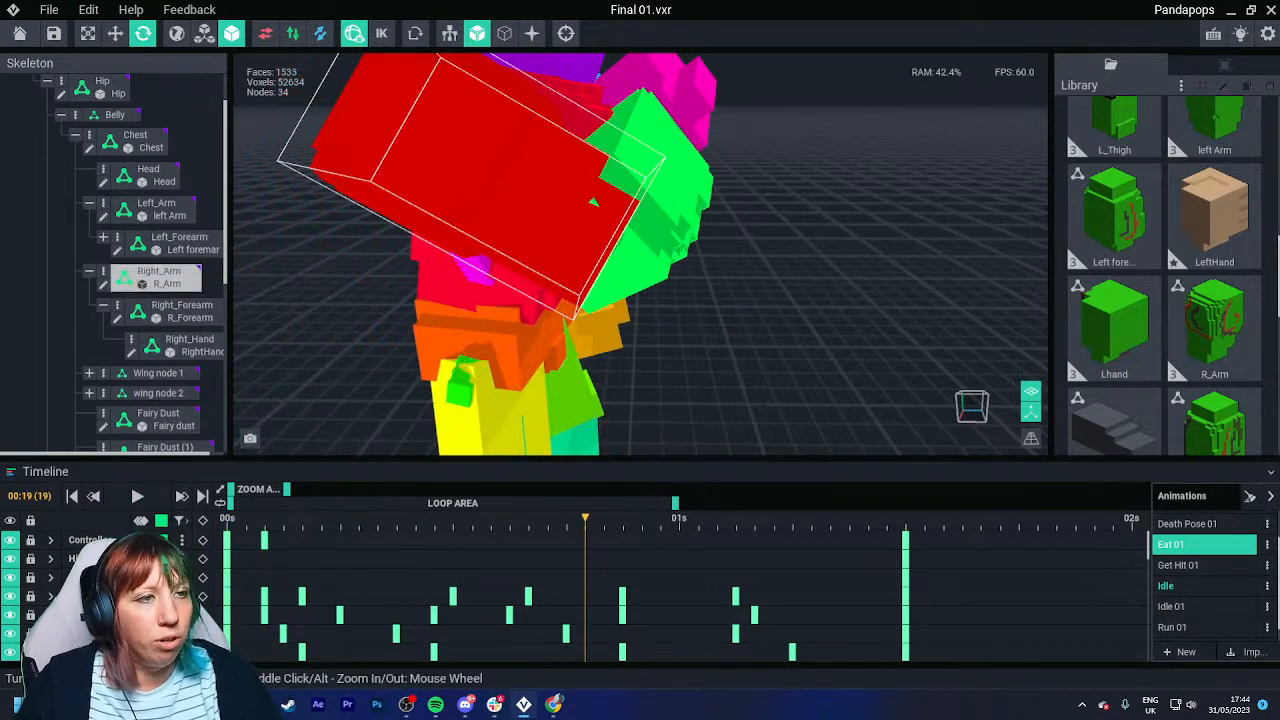
# Examine how the upper arms and forearms meet at the elbows while the Eat 01 animation moves the arms.
pyautogui.scroll(1, 515, 275)
pyautogui.scroll(3, 605, 190)
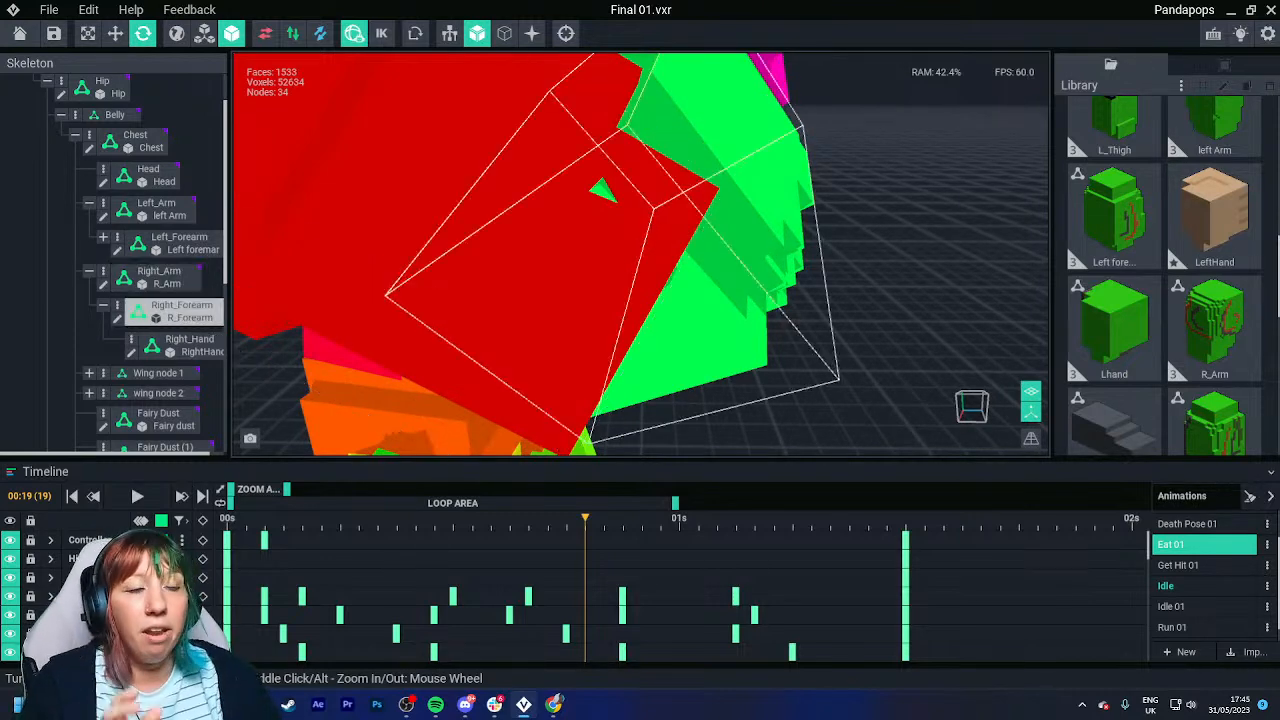
pyautogui.moveTo(685, 251); pyautogui.dragTo(535, 253, button='right')
pyautogui.scroll(-2, 685, 251)
pyautogui.click(685, 251)
pyautogui.click(477, 33)
pyautogui.scroll(4, 729, 257)
pyautogui.moveTo(729, 257); pyautogui.dragTo(575, 190, button='middle')
pyautogui.moveTo(575, 190); pyautogui.dragTo(680, 200, button='right')
pyautogui.scroll(3, 725, 370)
pyautogui.moveTo(725, 420); pyautogui.dragTo(718, 376, button='right')
pyautogui.press('space')
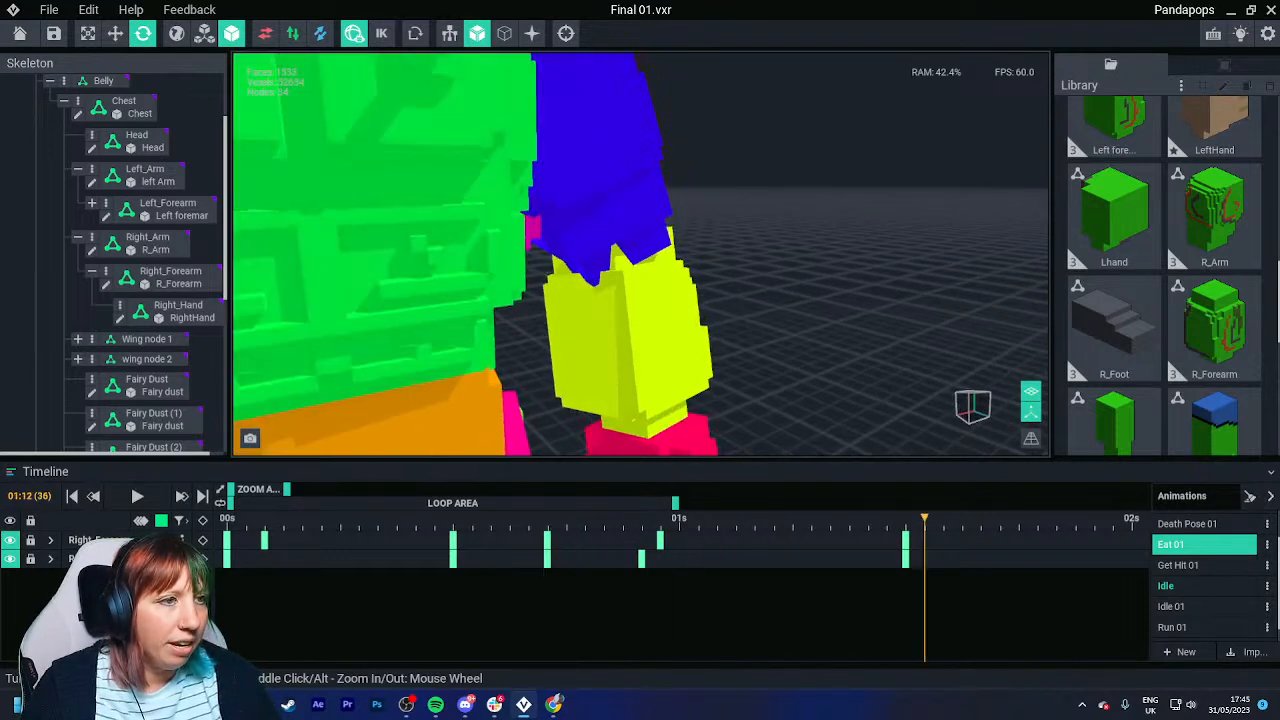
# Return to the Idle animation and examine the right elbow joint with and without the separate part colours.
pyautogui.click(1205, 586)
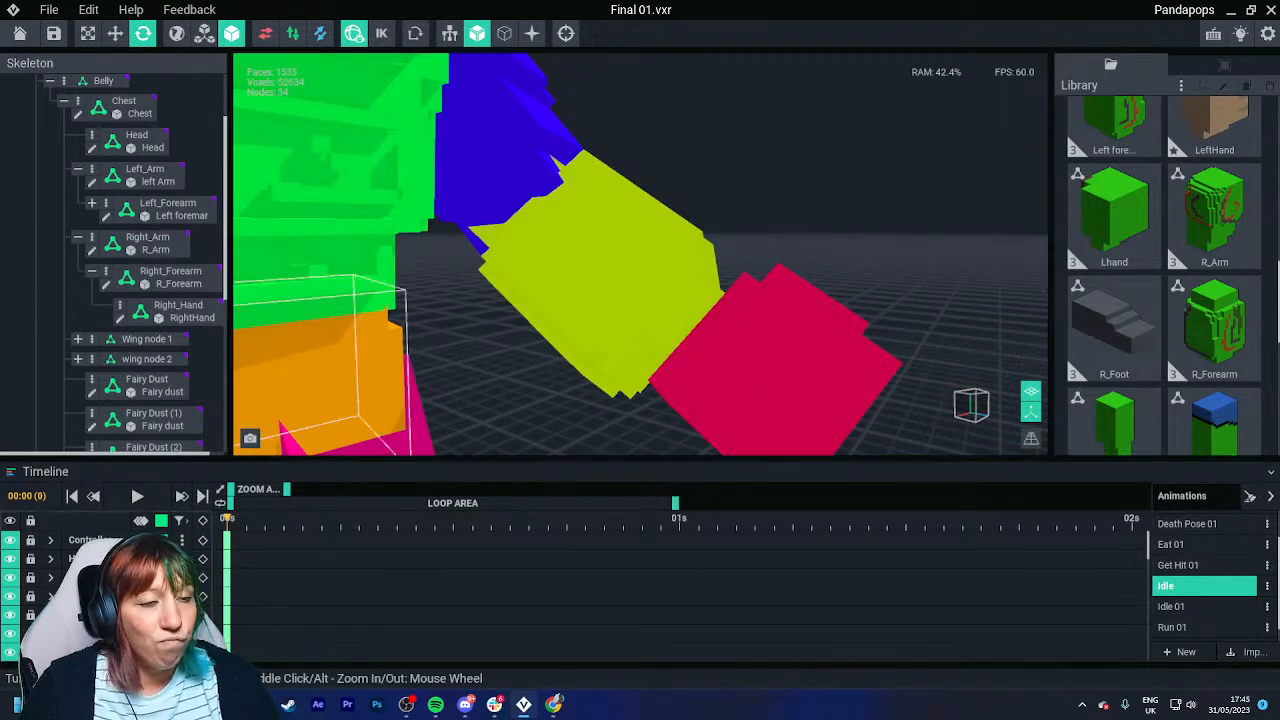
pyautogui.scroll(-4, 640, 254)
pyautogui.moveTo(386, 297)
pyautogui.mouseDown(button='right')
pyautogui.moveTo(422, 297)
pyautogui.moveTo(382, 336)
pyautogui.mouseUp(button='right')
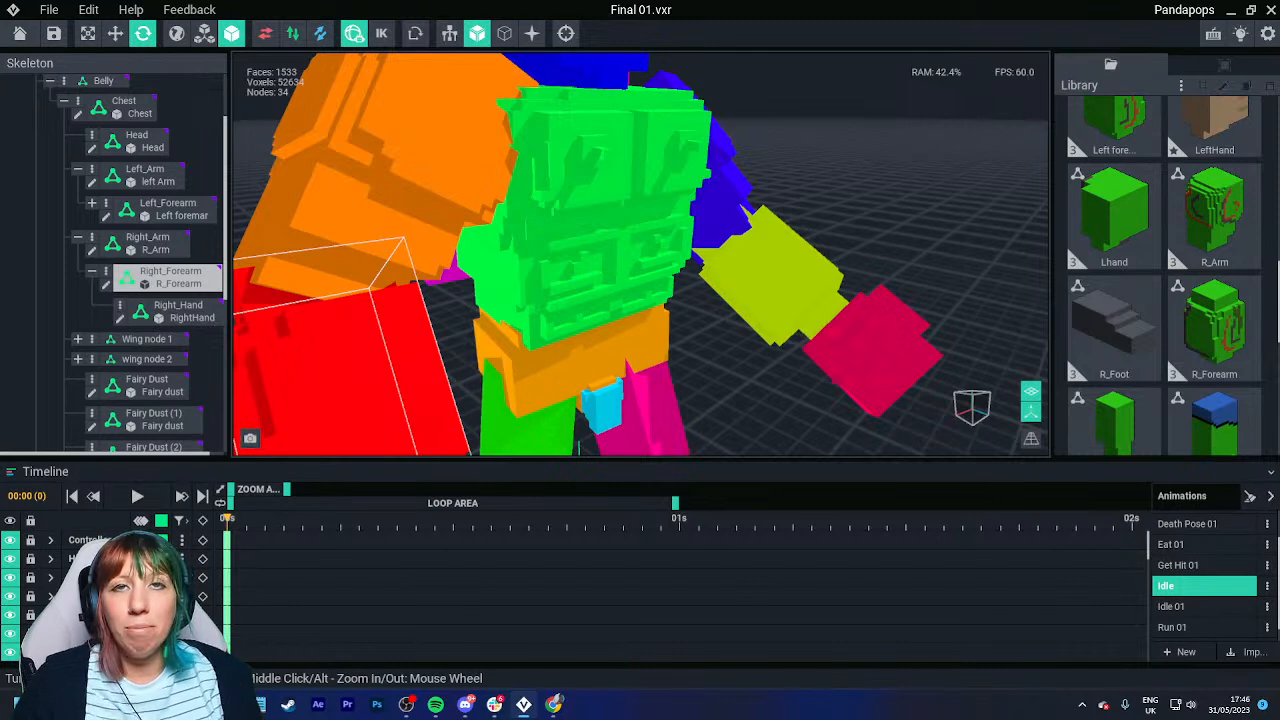
pyautogui.moveTo(400, 330); pyautogui.dragTo(515, 330, button='right')
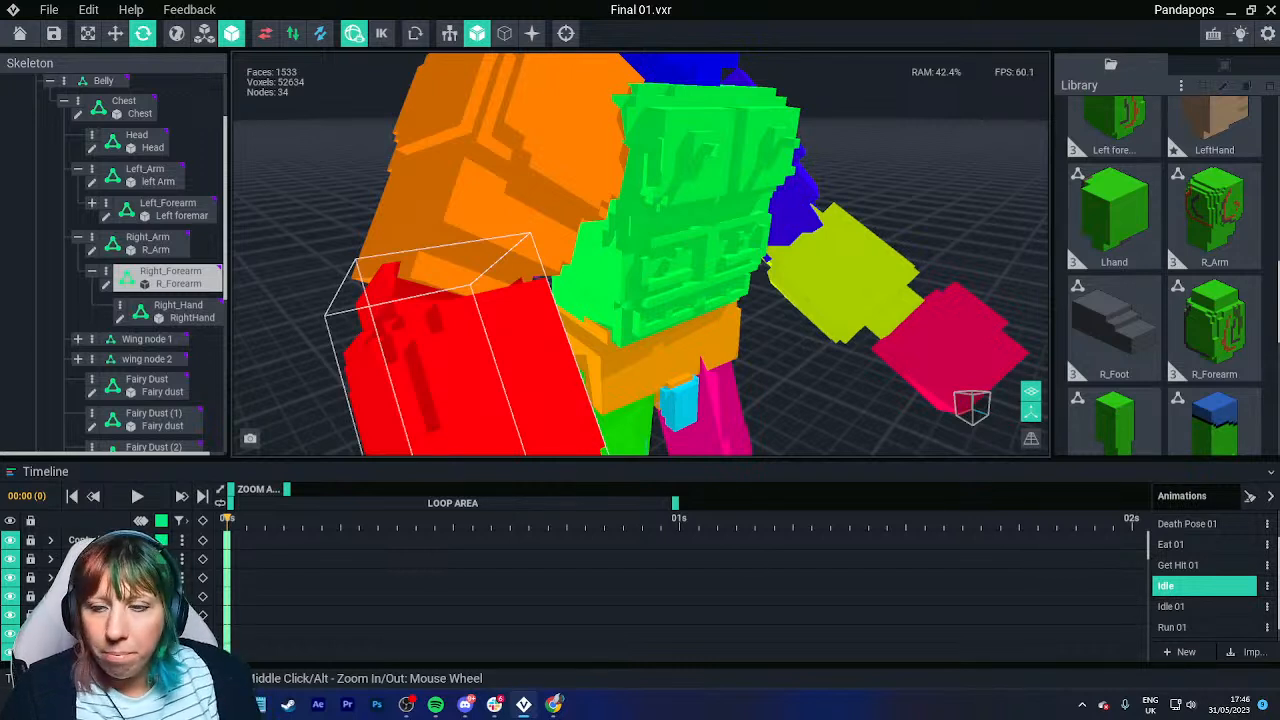
pyautogui.moveTo(400, 134); pyautogui.dragTo(530, 140, button='right')
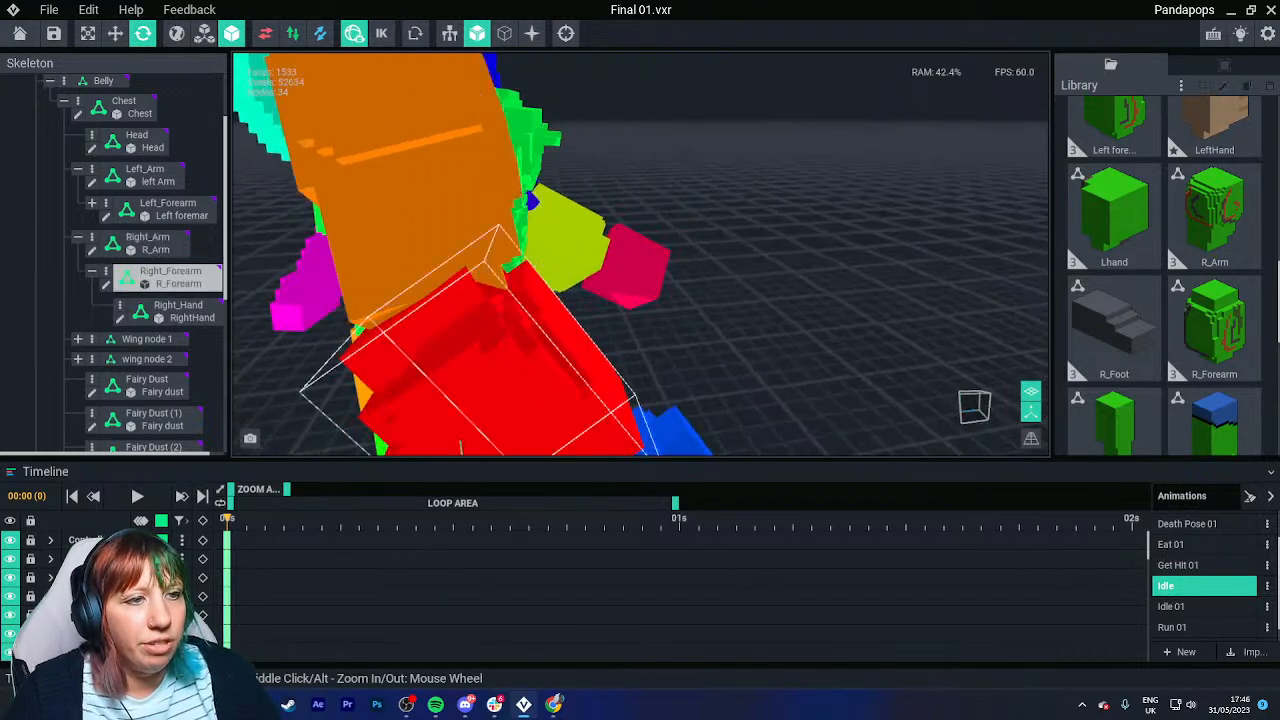
pyautogui.click(477, 33)
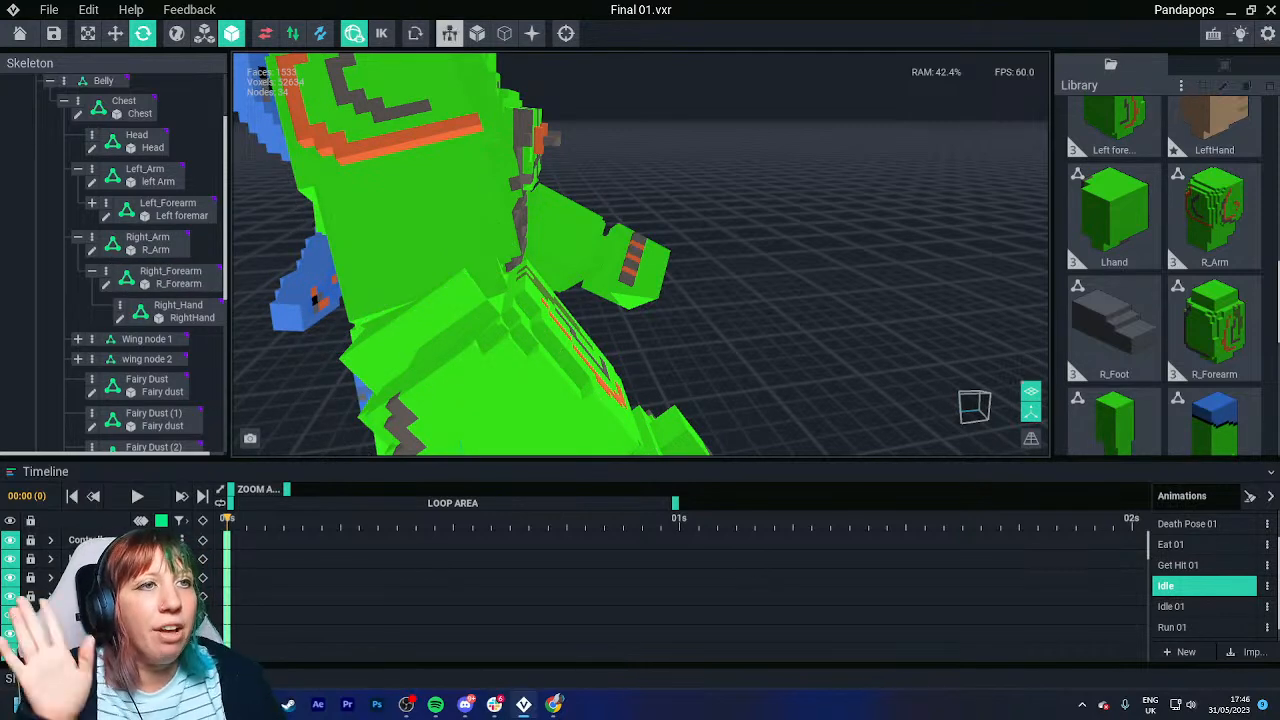
# Examine up close how the bulge model meets the hip, in separate part colours and in the model's own colours.
pyautogui.click(477, 33)
pyautogui.moveTo(540, 136); pyautogui.dragTo(459, 135, button='right')
pyautogui.moveTo(650, 370); pyautogui.dragTo(600, 230, button='middle')
pyautogui.moveTo(600, 310); pyautogui.dragTo(590, 222, button='right')
pyautogui.scroll(5, 604, 222)
pyautogui.scroll(3, 604, 222)
pyautogui.scroll(2, 603, 223)
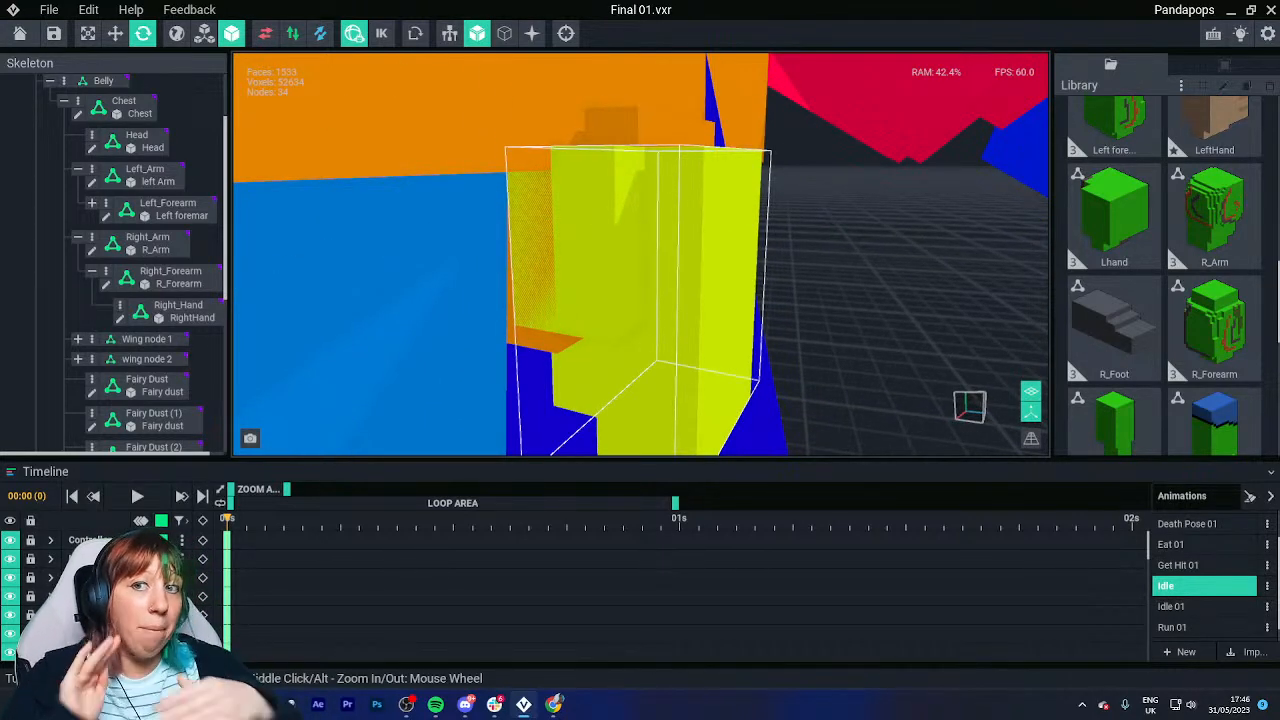
pyautogui.moveTo(640, 222)
pyautogui.mouseDown(button='right')
pyautogui.moveTo(603, 222)
pyautogui.moveTo(634, 220)
pyautogui.mouseUp(button='right')
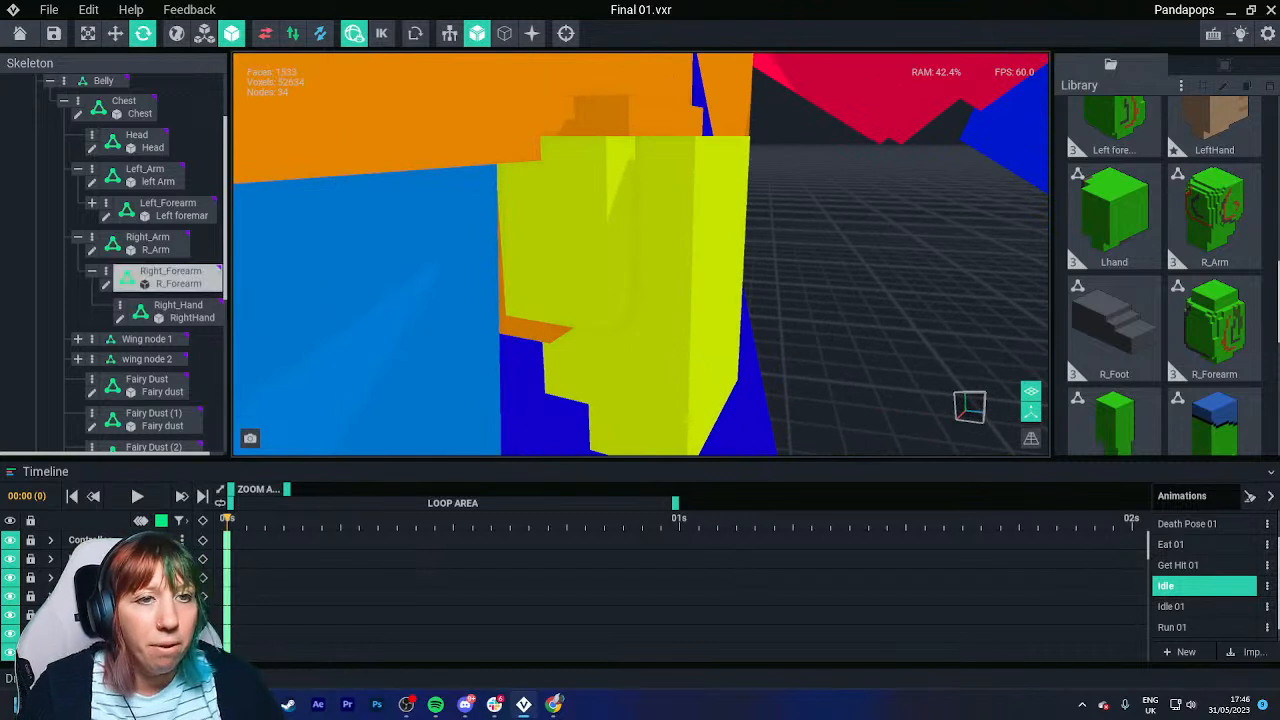
pyautogui.click(477, 33)
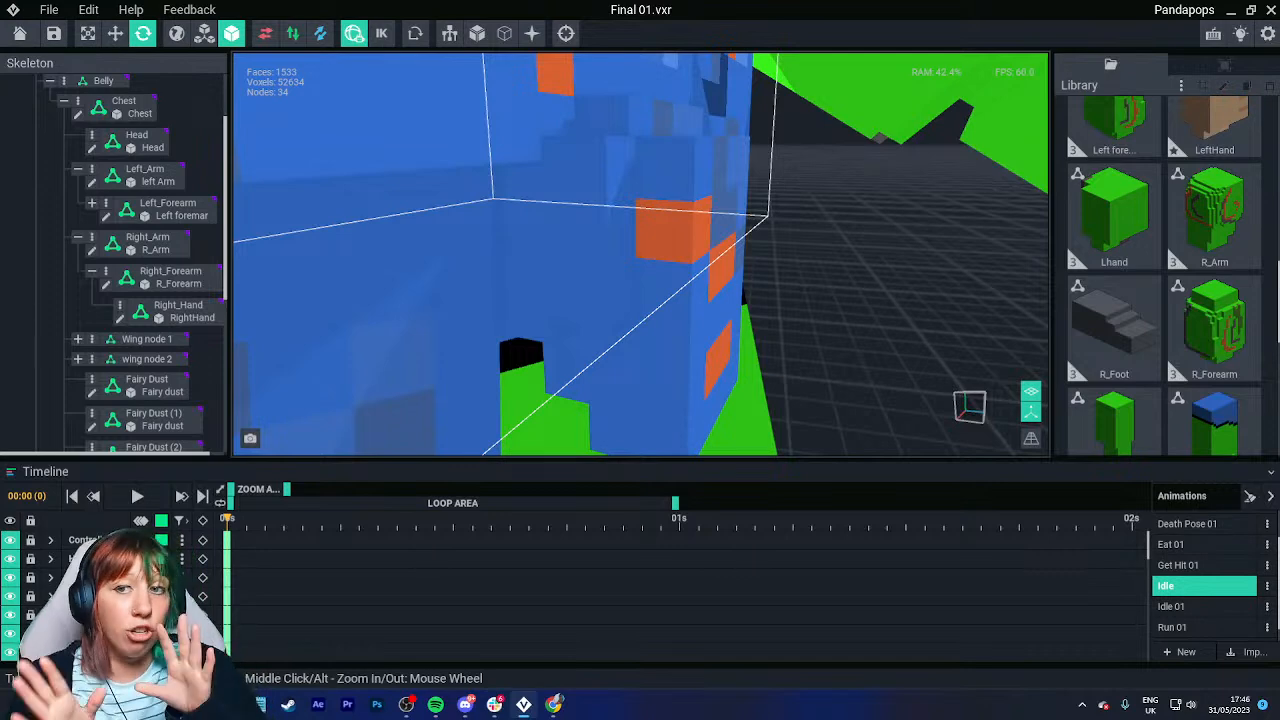
# Examine the hip clothing and the whole figure from the front in the models' own colours.
pyautogui.moveTo(700, 300); pyautogui.dragTo(540, 285, button='right')
pyautogui.scroll(-3, 640, 254)
pyautogui.scroll(-3, 640, 254)
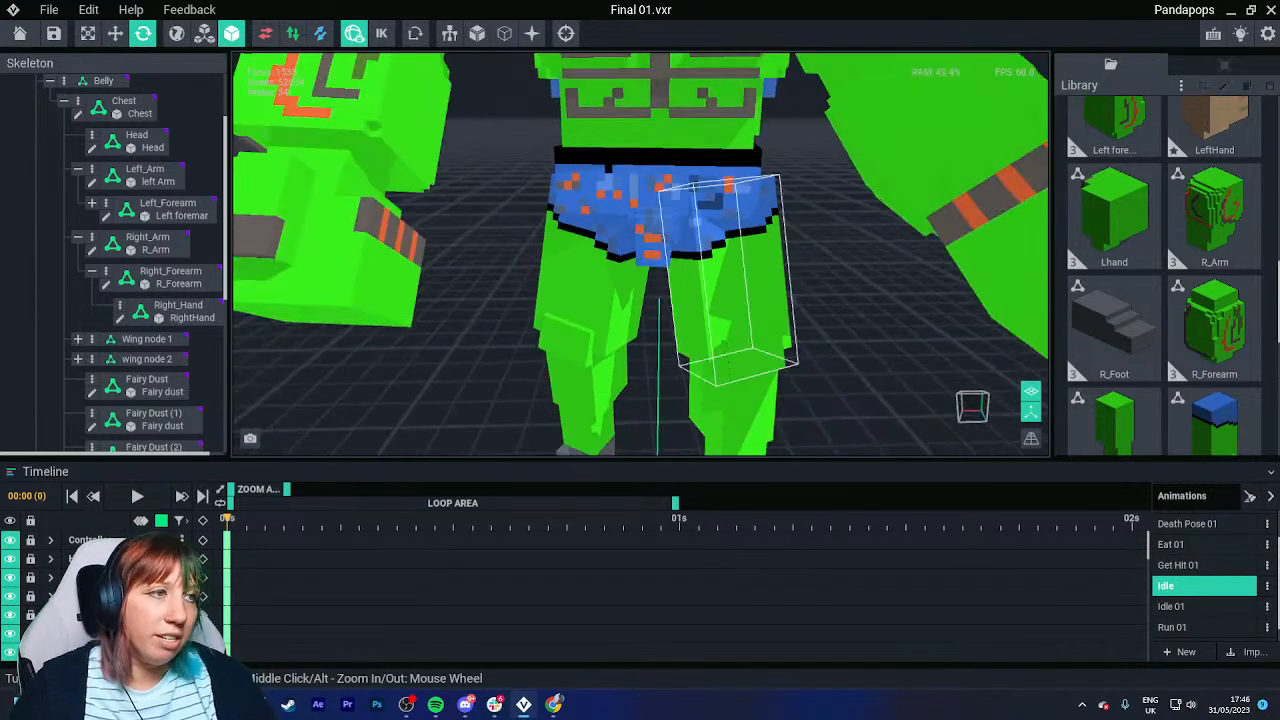
pyautogui.moveTo(700, 290); pyautogui.dragTo(730, 285, button='right')
pyautogui.scroll(-4, 700, 280)
pyautogui.scroll(2, 700, 280)
pyautogui.moveTo(830, 205); pyautogui.dragTo(738, 268, button='middle')
pyautogui.moveTo(745, 268); pyautogui.dragTo(735, 264, button='right')
pyautogui.moveTo(735, 264); pyautogui.dragTo(694, 300, button='middle')
pyautogui.scroll(6, 1114, 190)
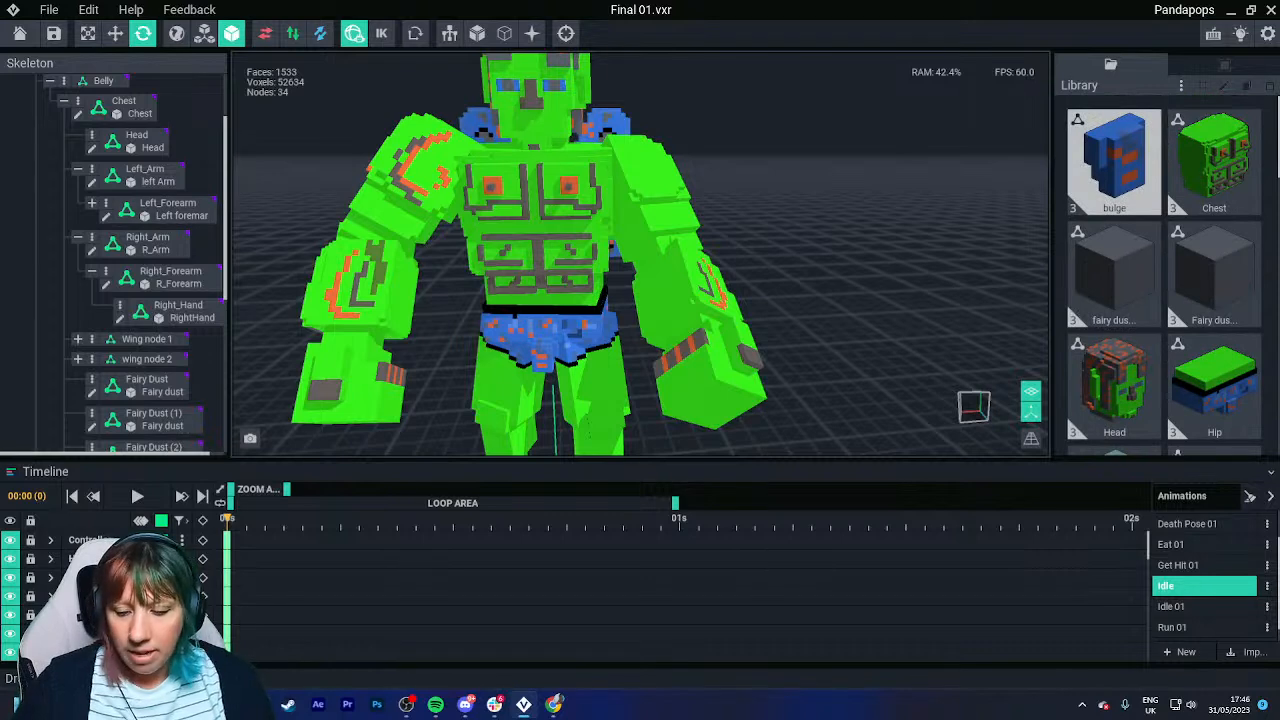
# Select all models in the library, starting with bulge, and switch them to shared palette 4.
pyautogui.click(1114, 170)
pyautogui.moveTo(1052, 232)
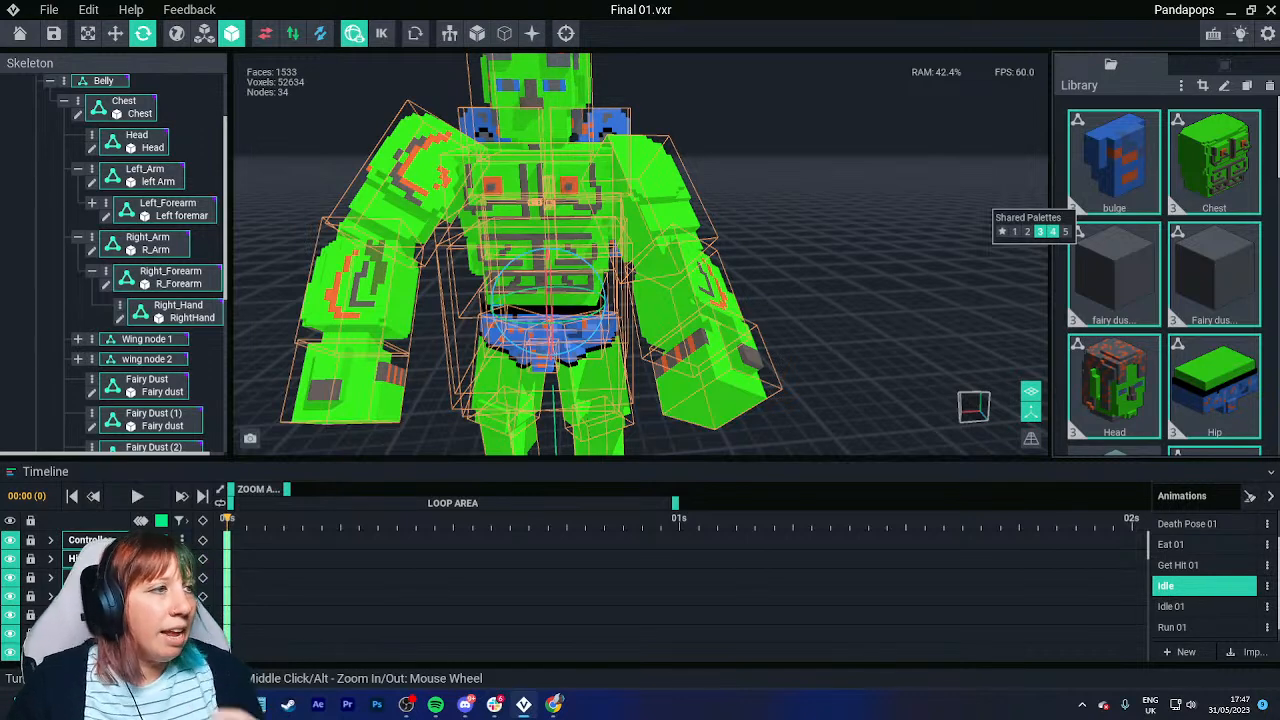
pyautogui.click(1052, 231)
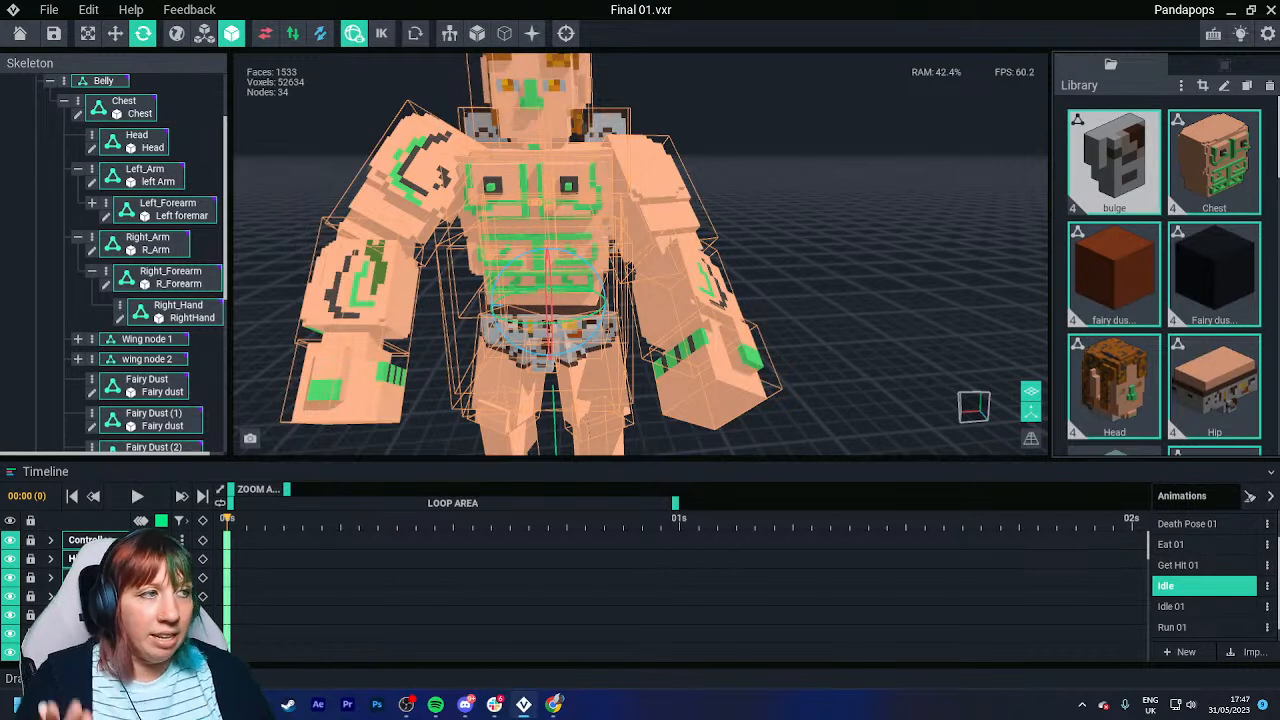
# Open the Chest model, recolour its green palette entry to magenta #D650C3, and save the model back to the rig.
pyautogui.doubleClick(1214, 160)
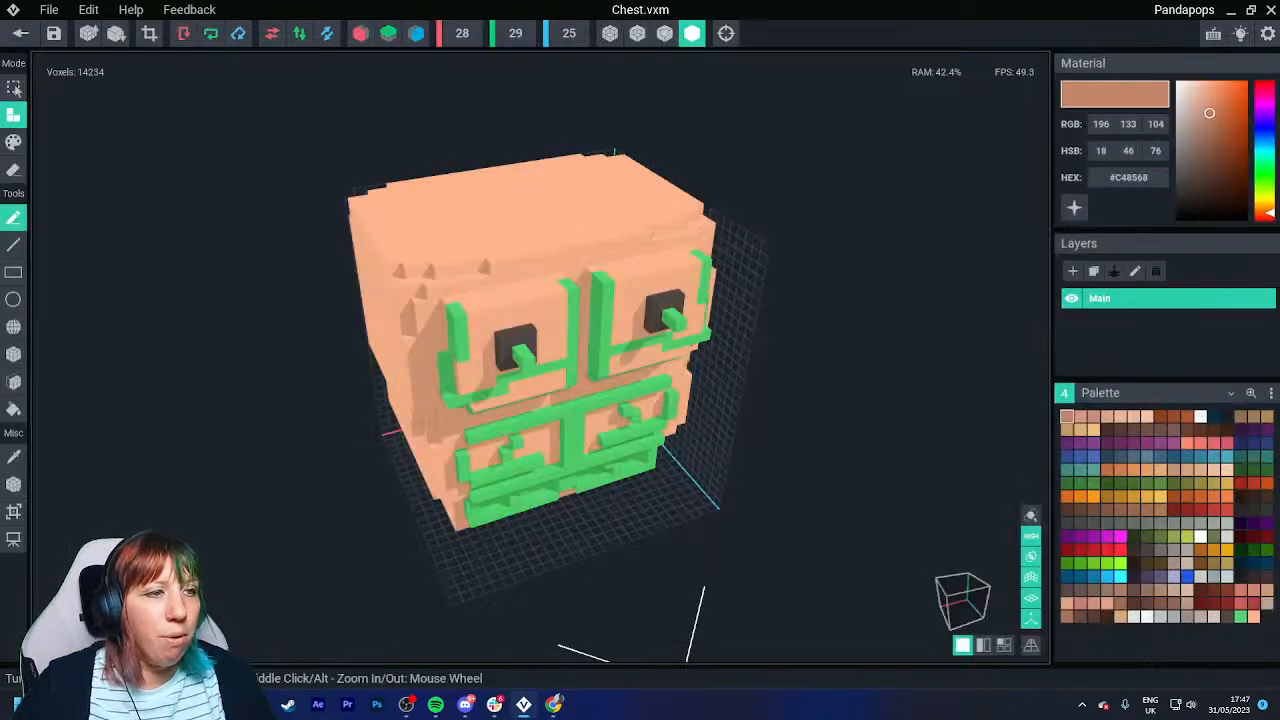
pyautogui.click(1240, 616)
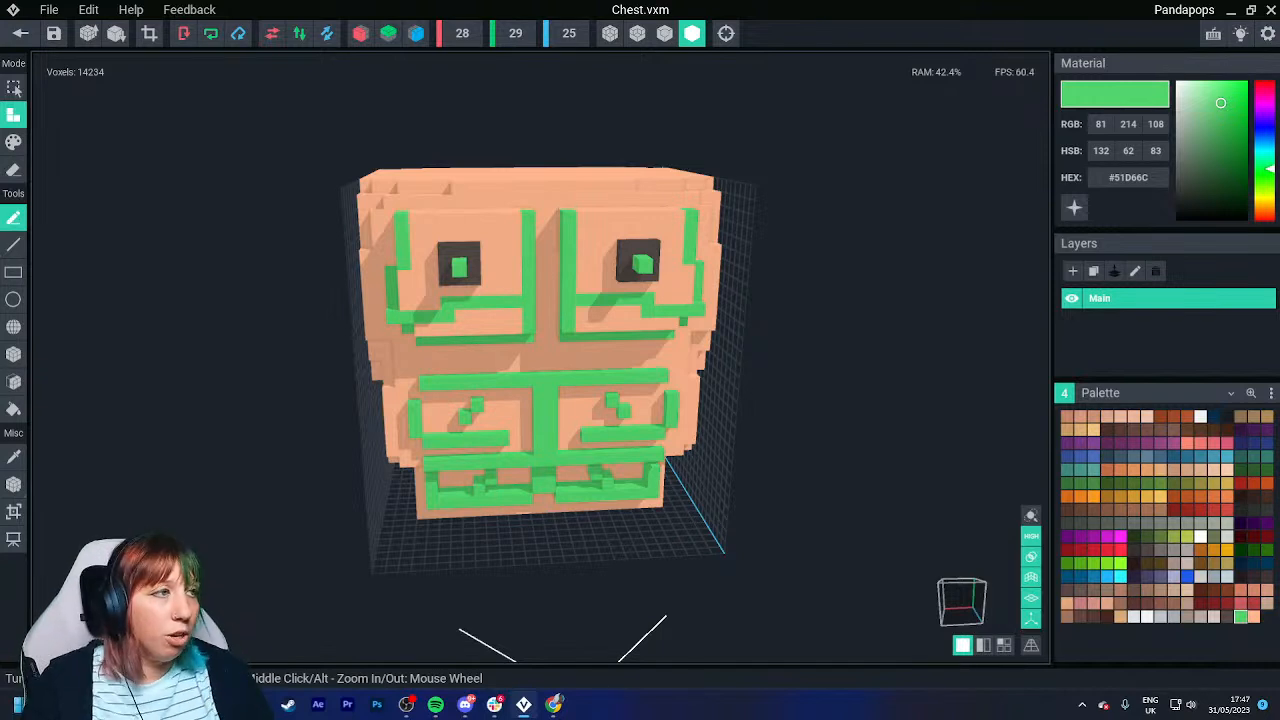
pyautogui.click(1266, 101)
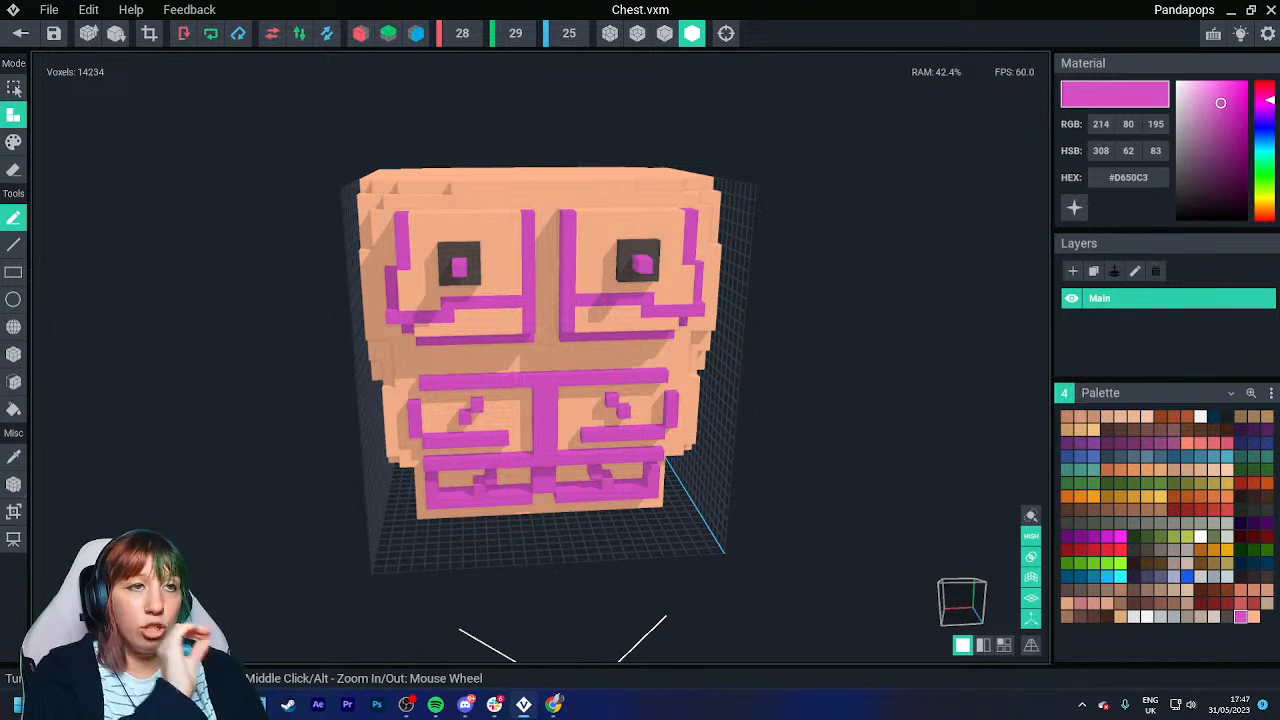
pyautogui.click(20, 33)
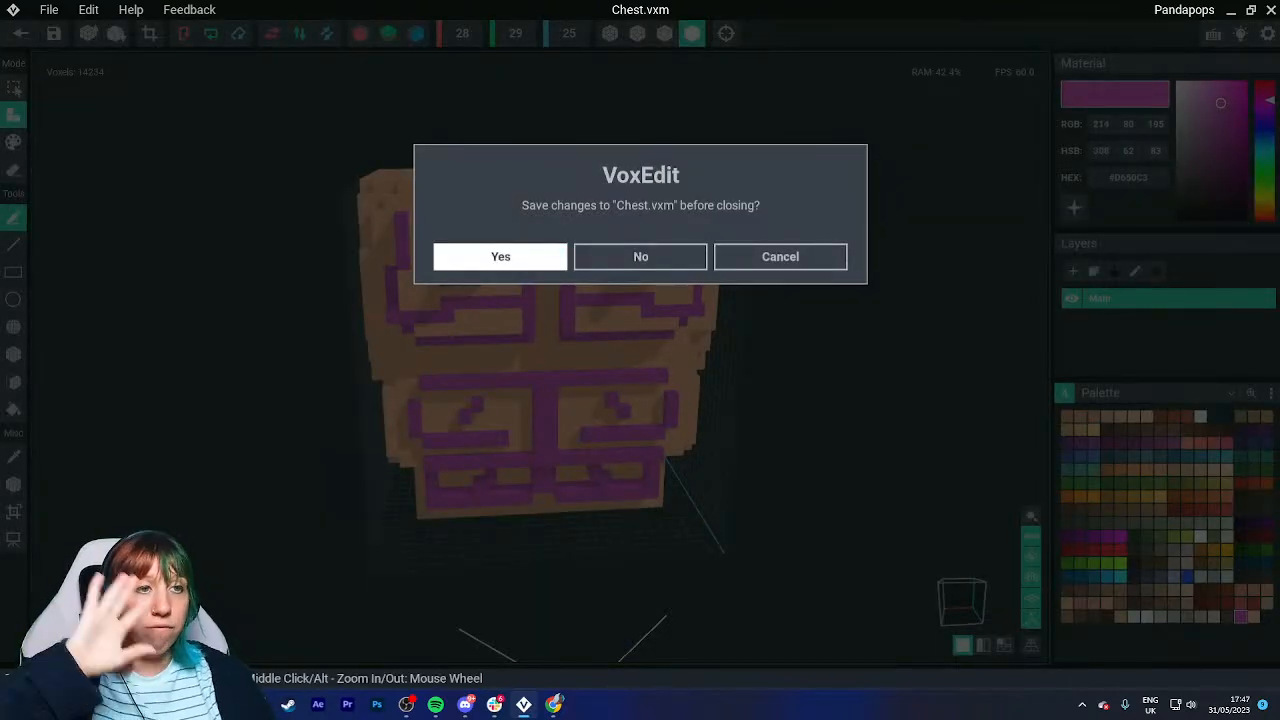
pyautogui.press('Return')
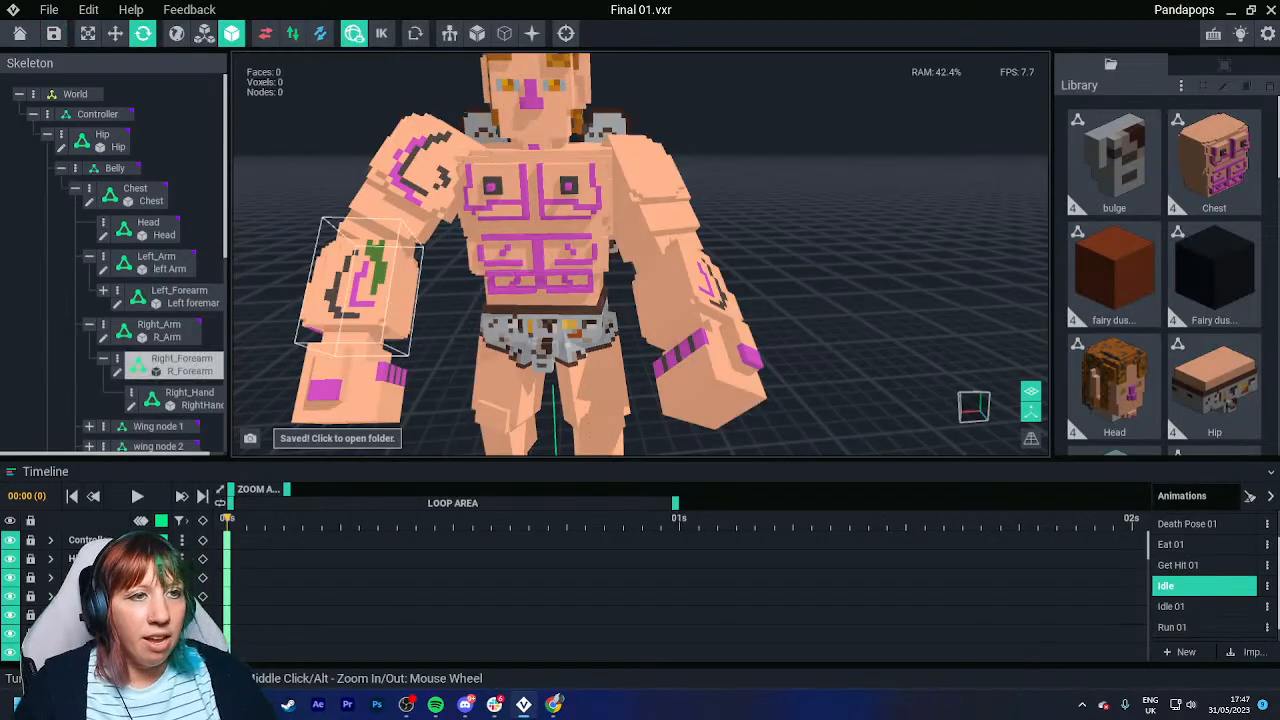
# Open the Head model from the skeleton to view it in the shared palette, and save it on returning to the rig.
pyautogui.click(145, 228)
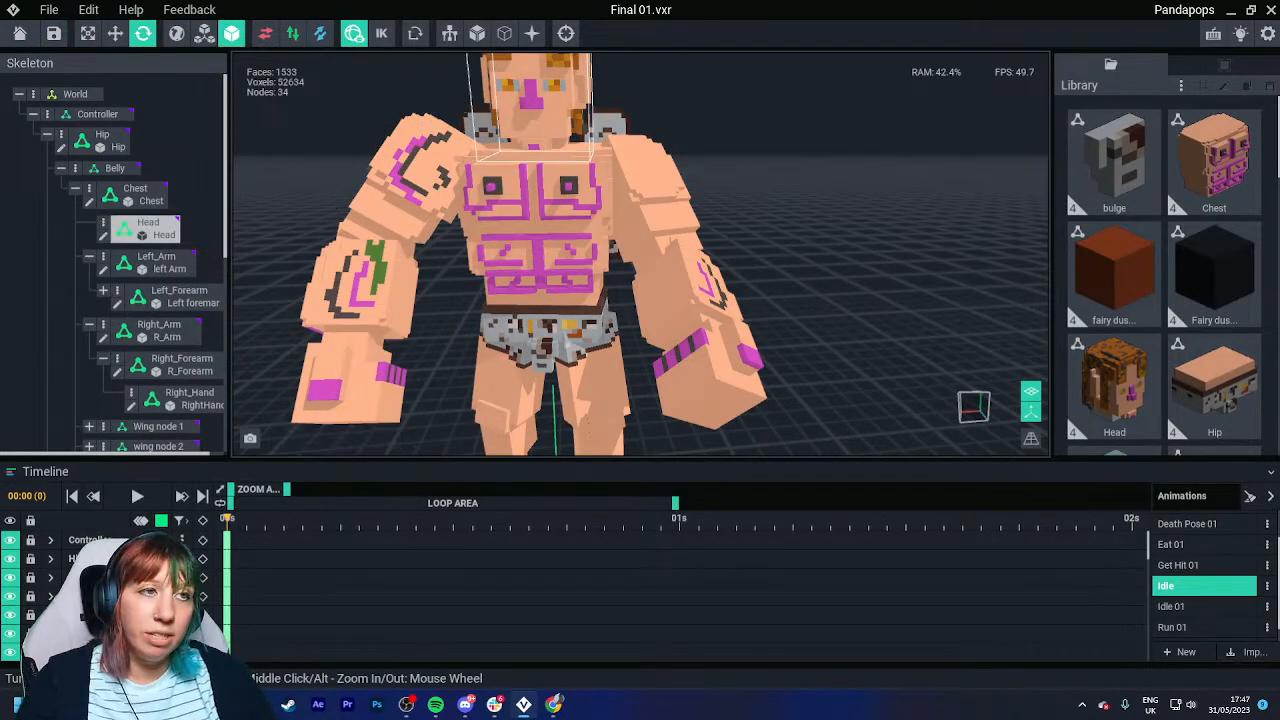
pyautogui.click(145, 228)
pyautogui.doubleClick(145, 228)
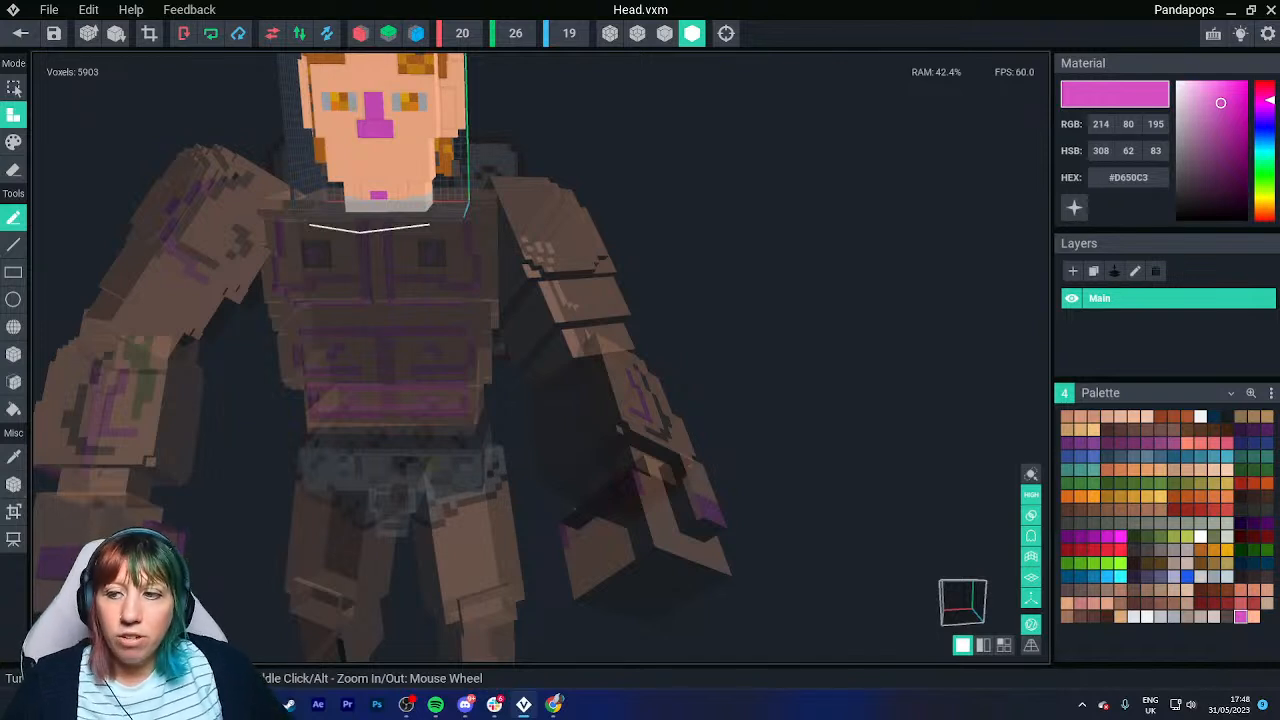
pyautogui.click(20, 33)
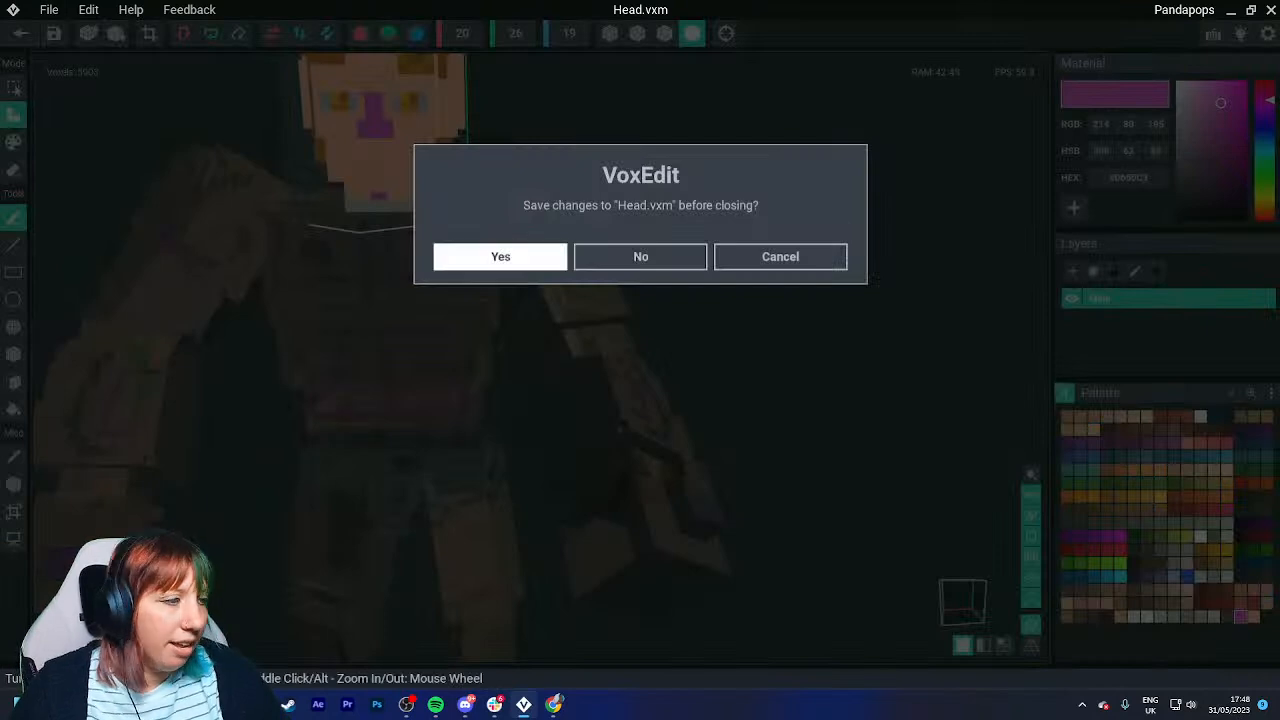
pyautogui.click(500, 257)
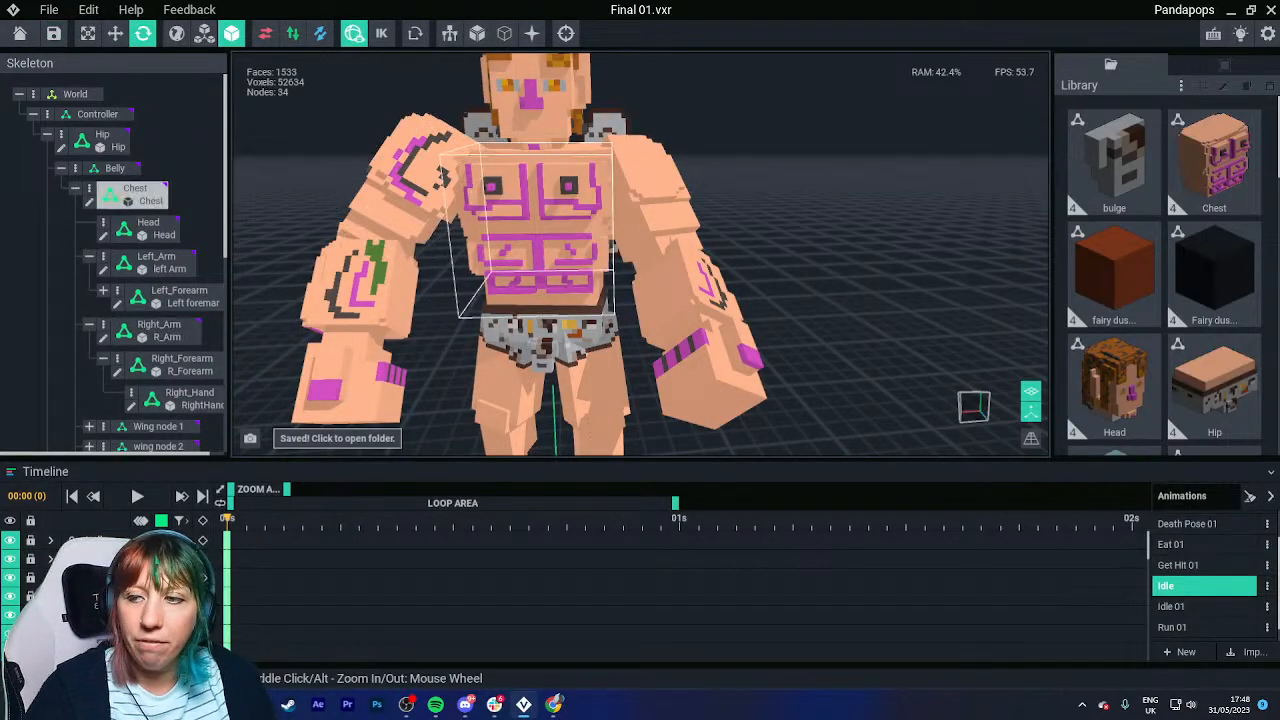
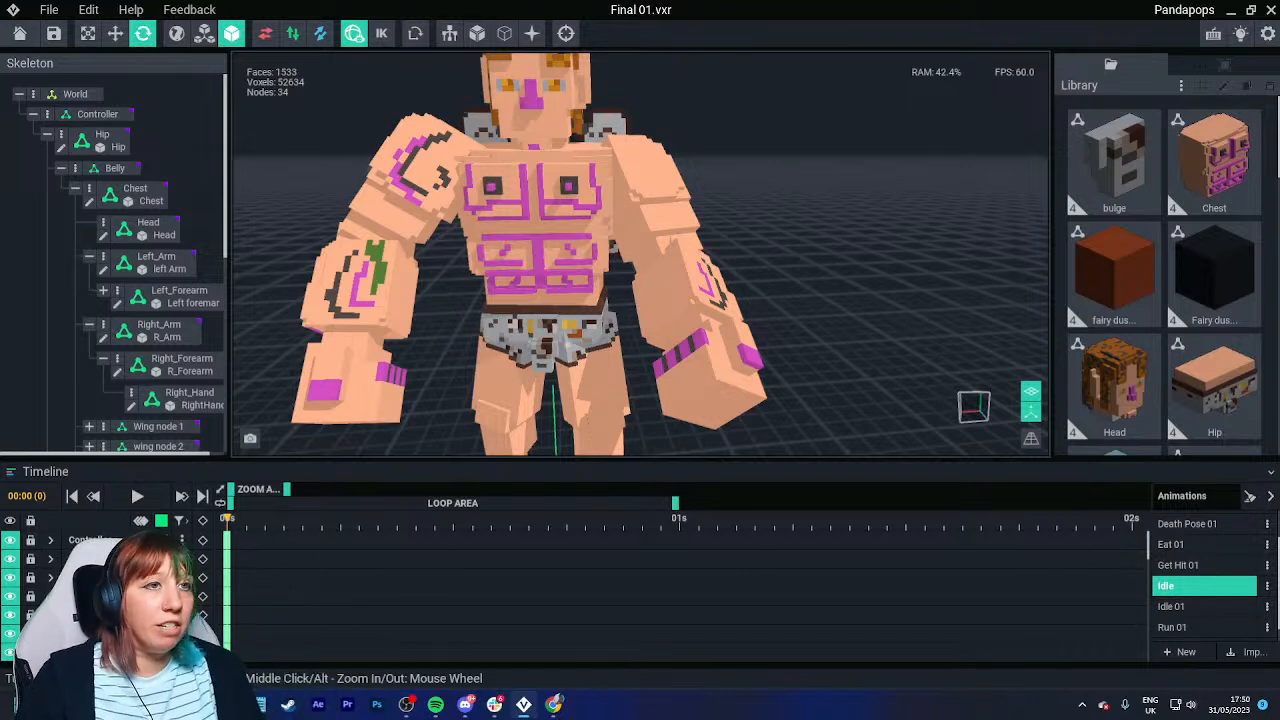
# Save and close the Final 01.vxr rig, reopen it from the recent files, and save and close it again.
pyautogui.click(19, 33)
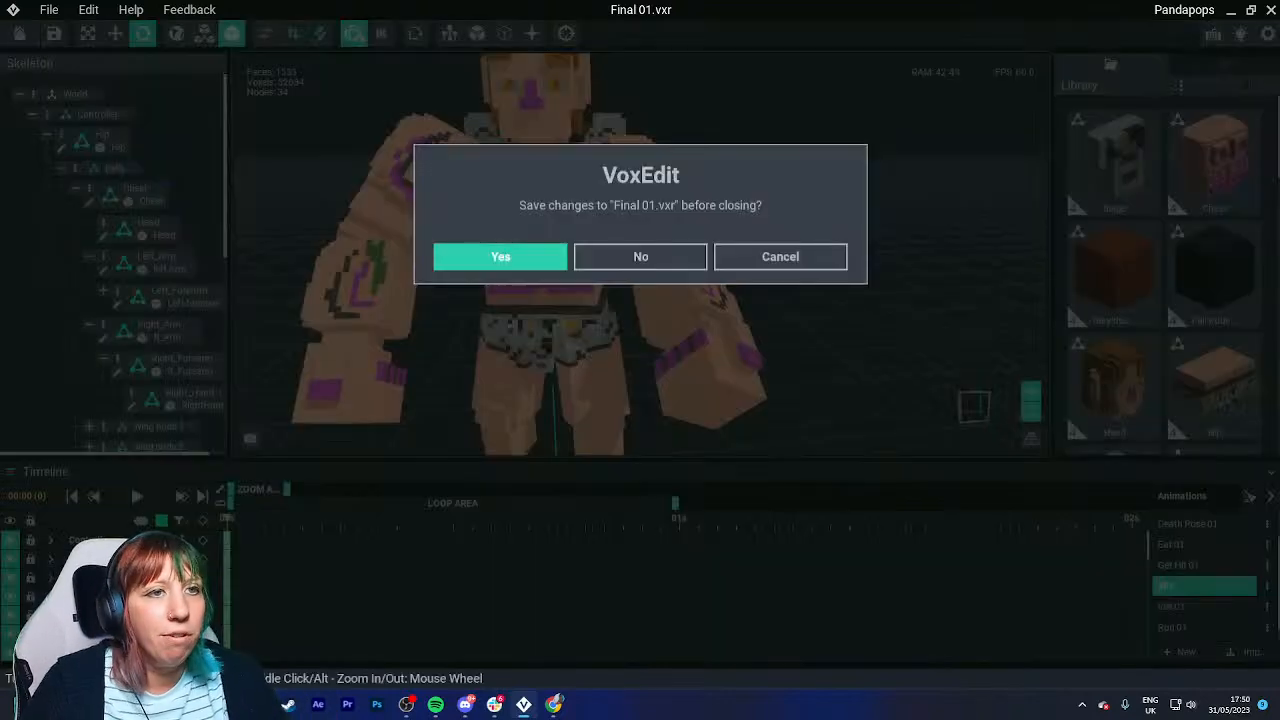
pyautogui.press('Return')
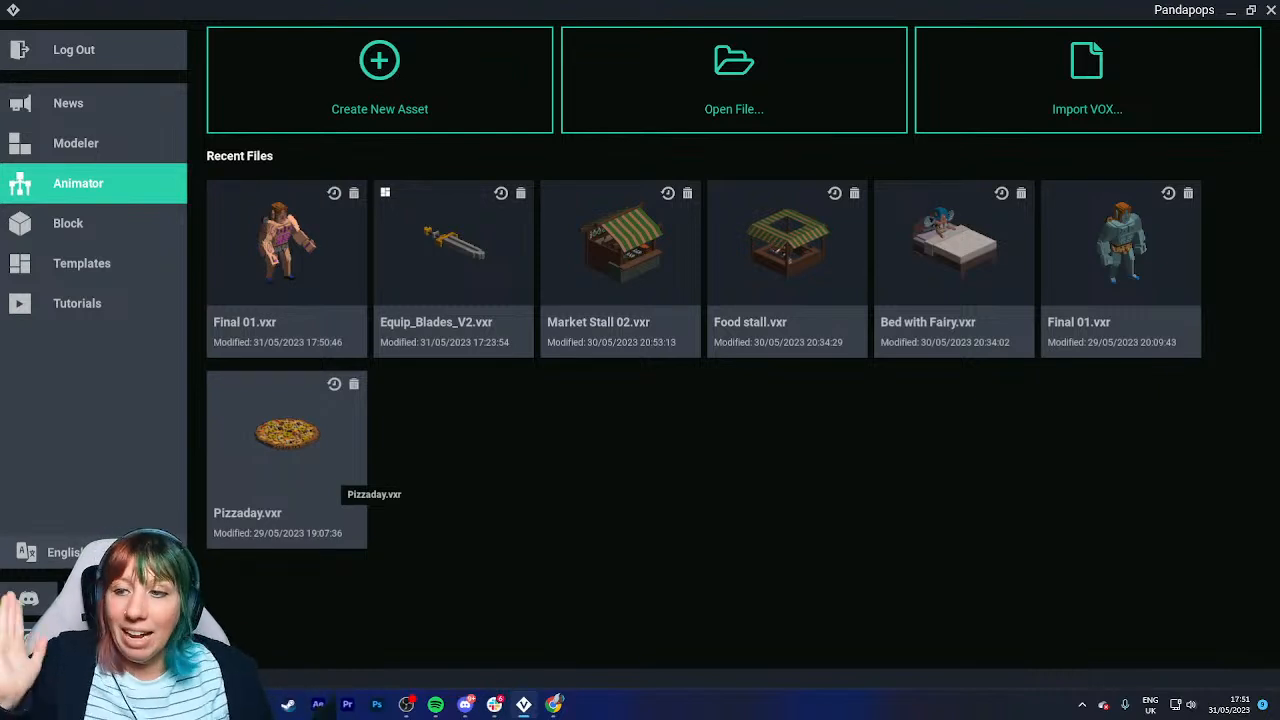
pyautogui.click(287, 250)
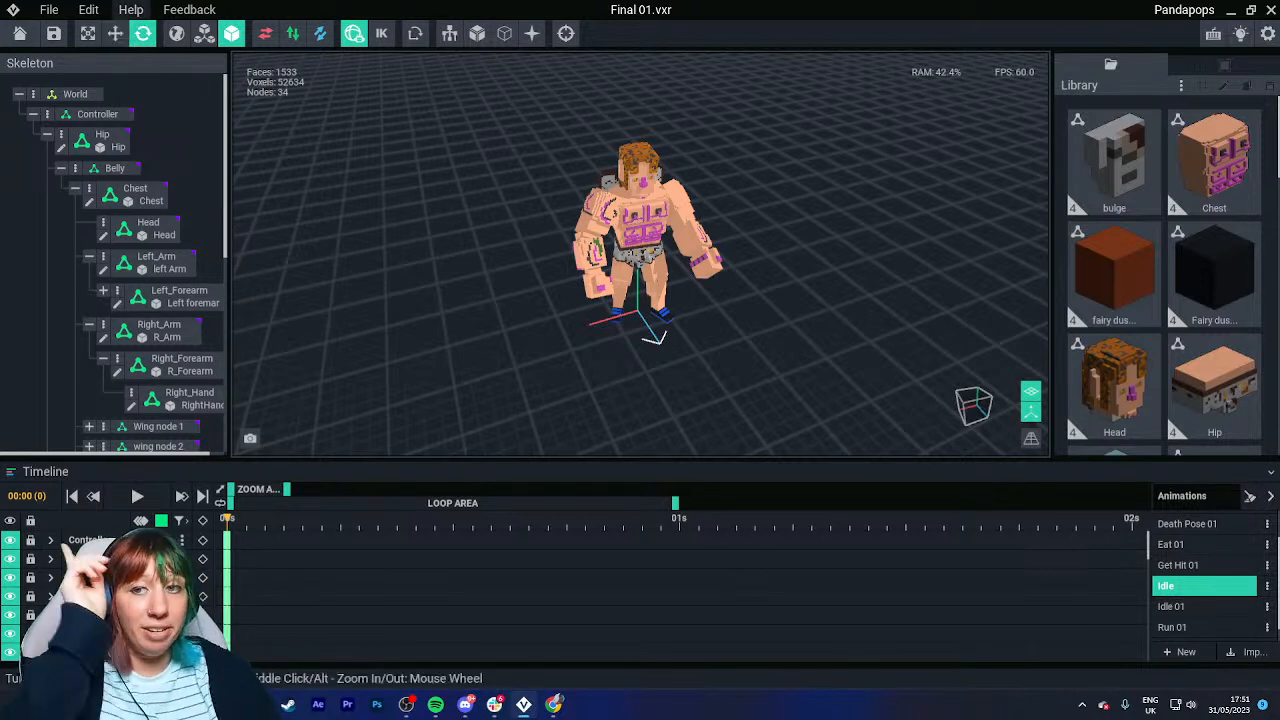
pyautogui.click(19, 33)
pyautogui.click(500, 257)
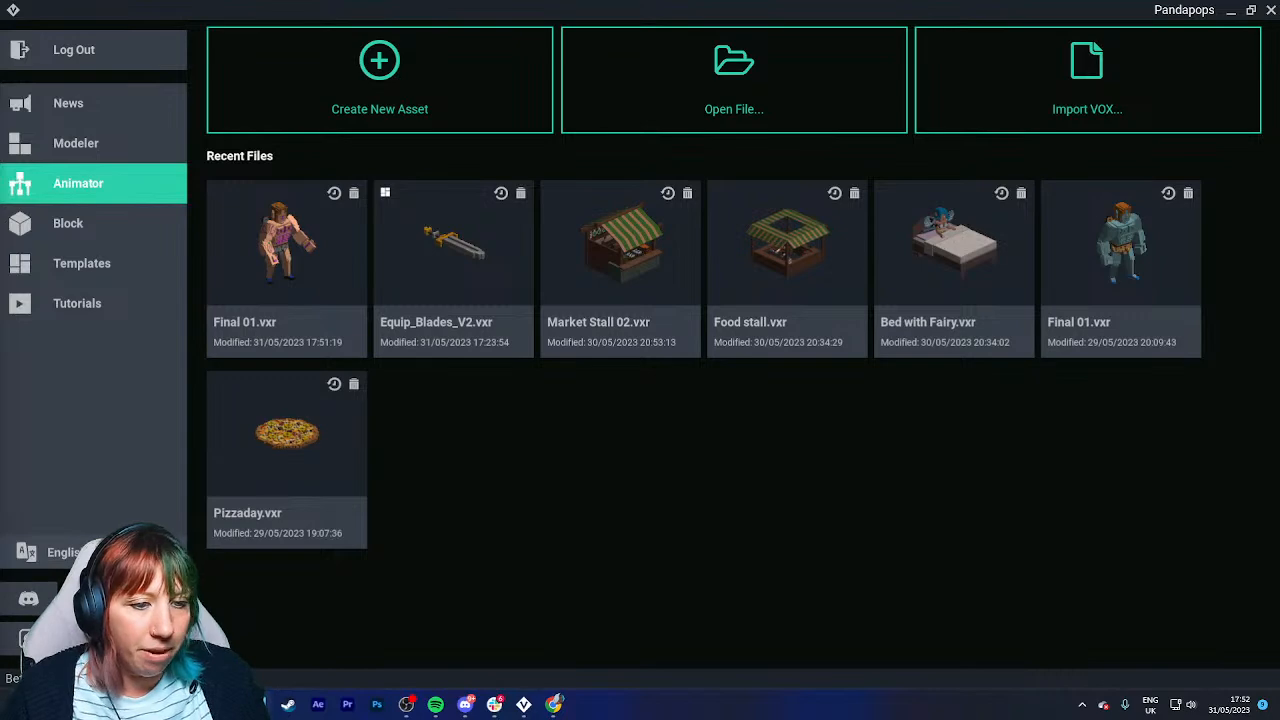
# Switch to Chrome, reload The Sandbox's VoxEdit page and view its download options.
pyautogui.hotkey('alt', 'Tab')
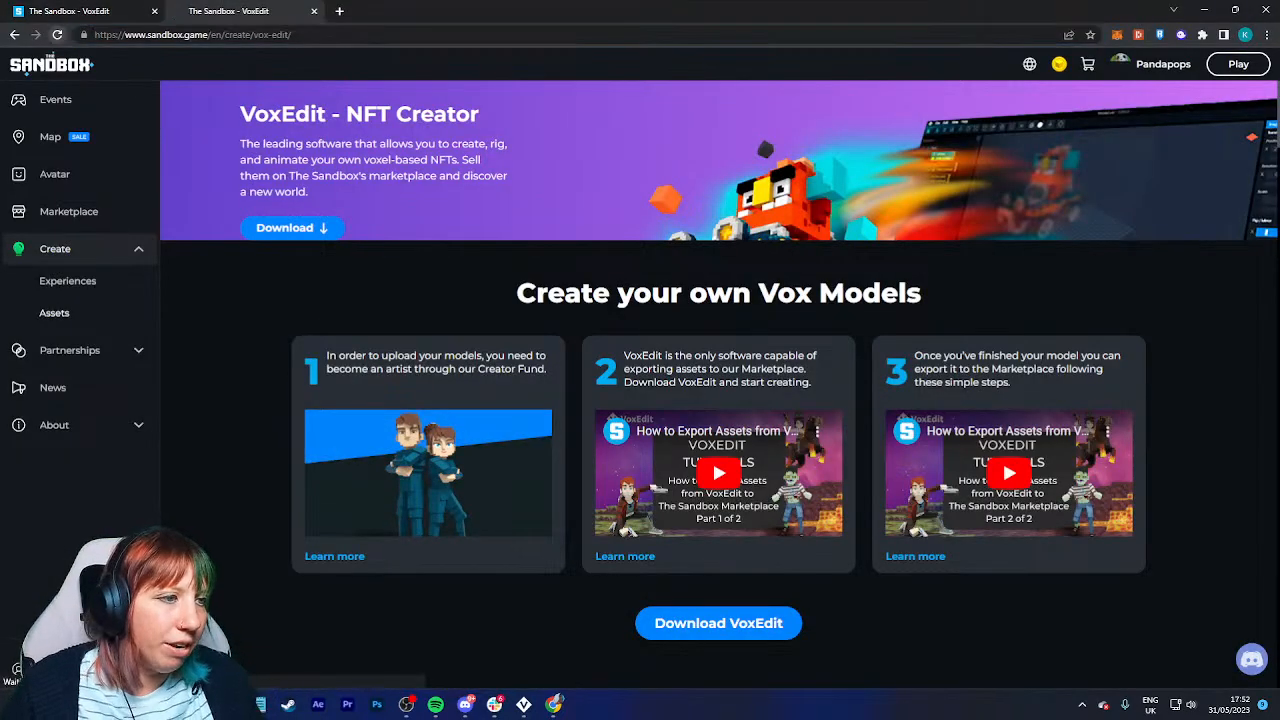
pyautogui.click(57, 34)
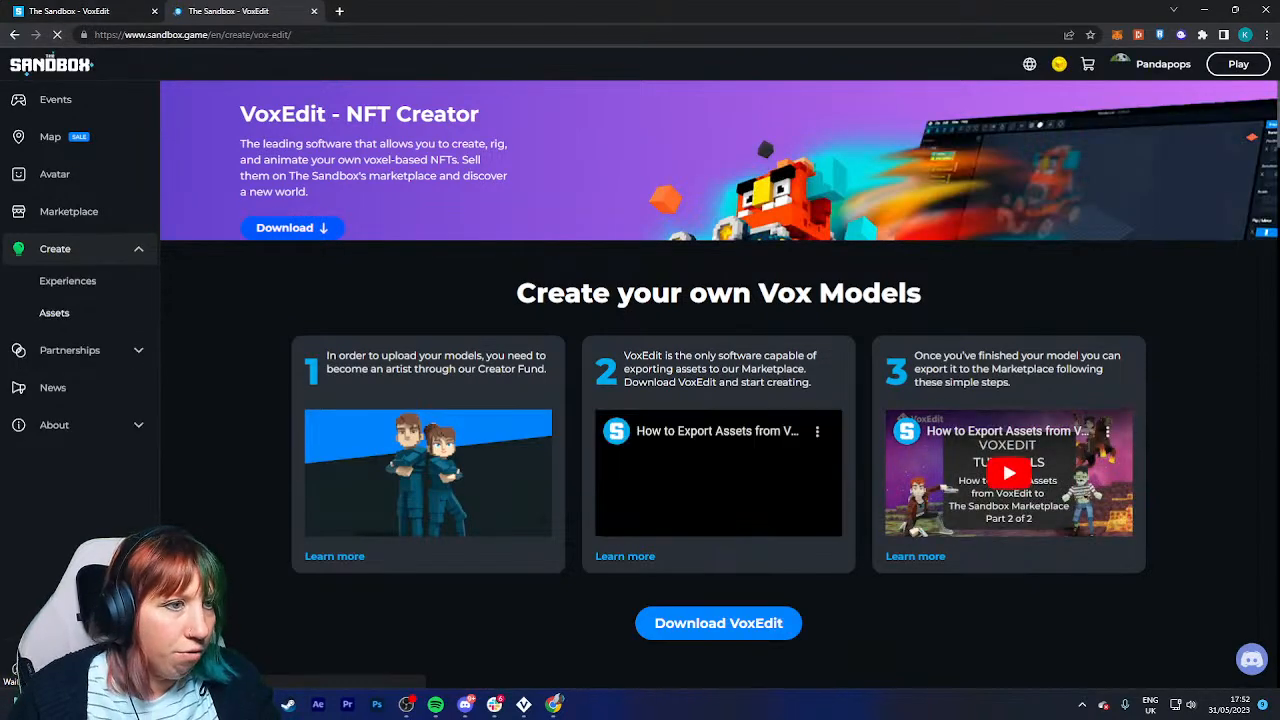
pyautogui.click(292, 227)
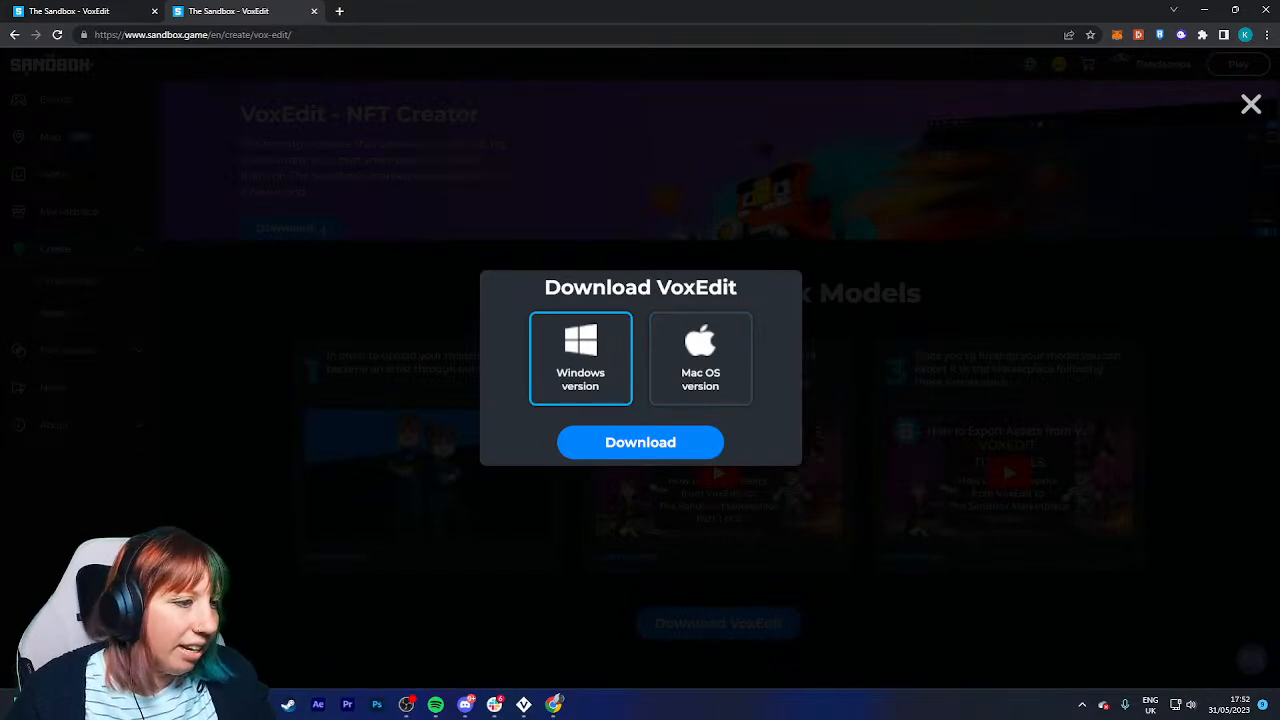
pyautogui.press('Escape')
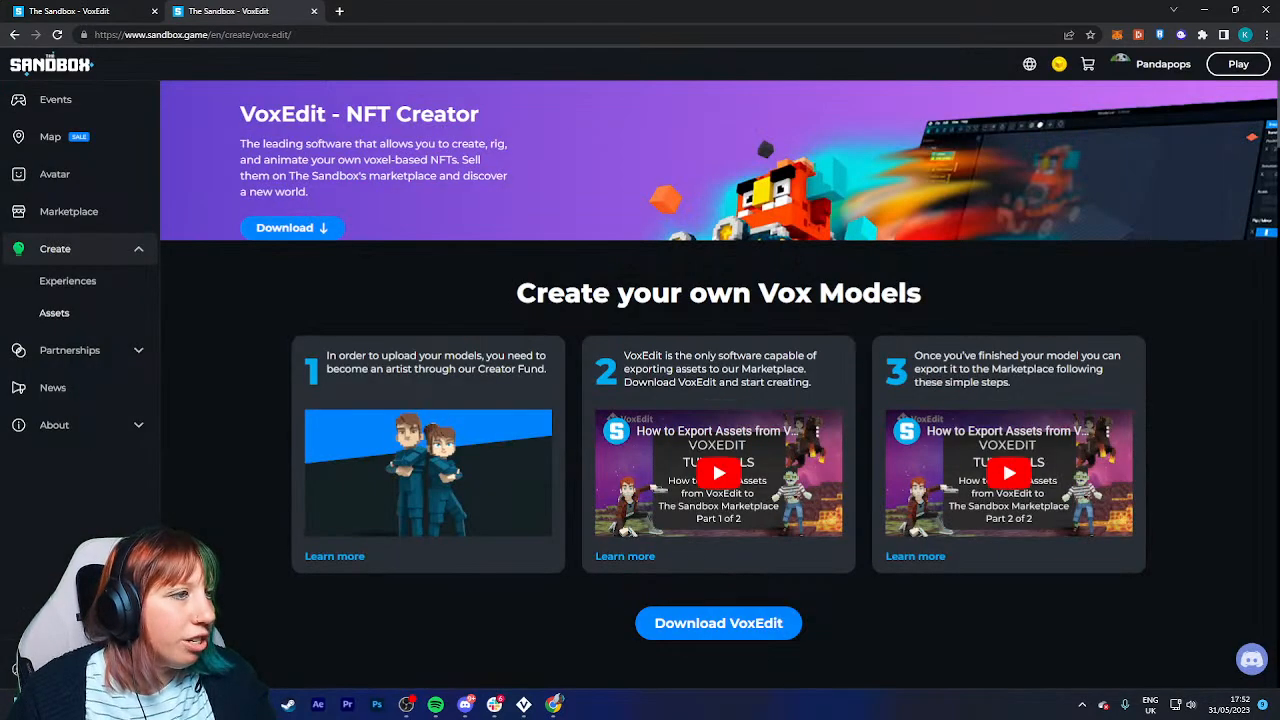
pyautogui.scroll(-3, 718, 386)
pyautogui.scroll(3, 718, 386)
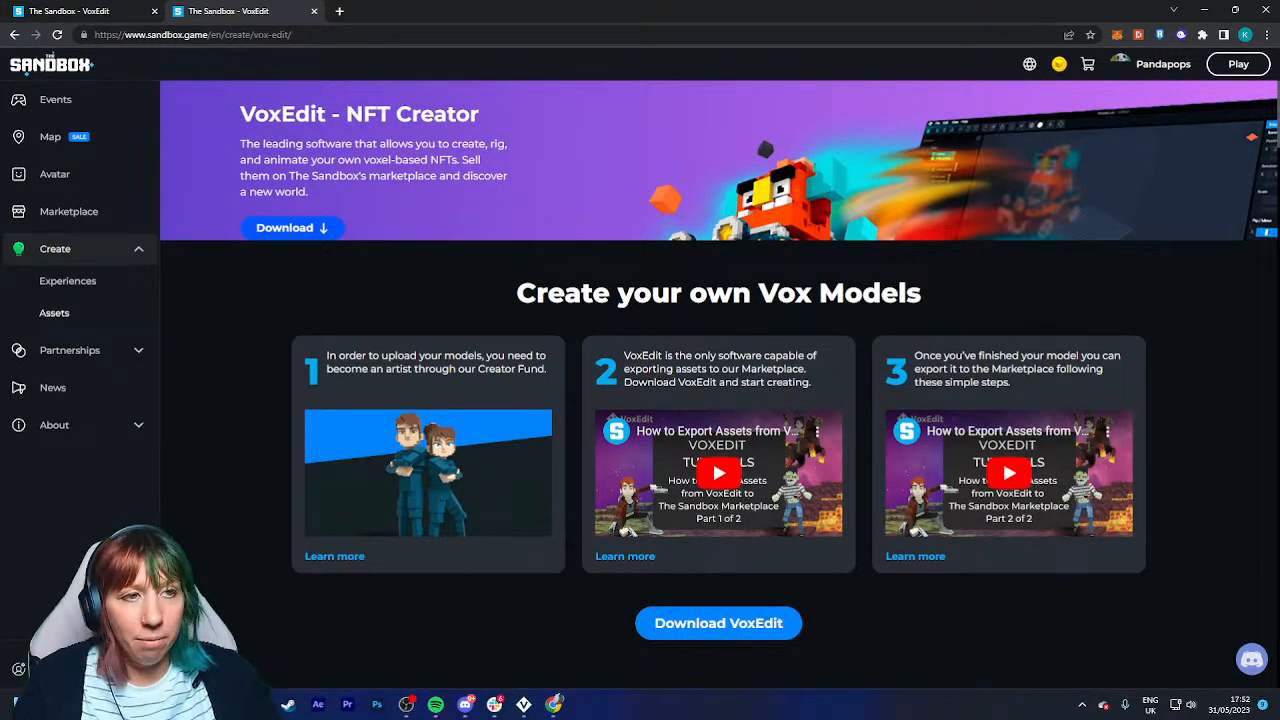
pyautogui.click(288, 228)
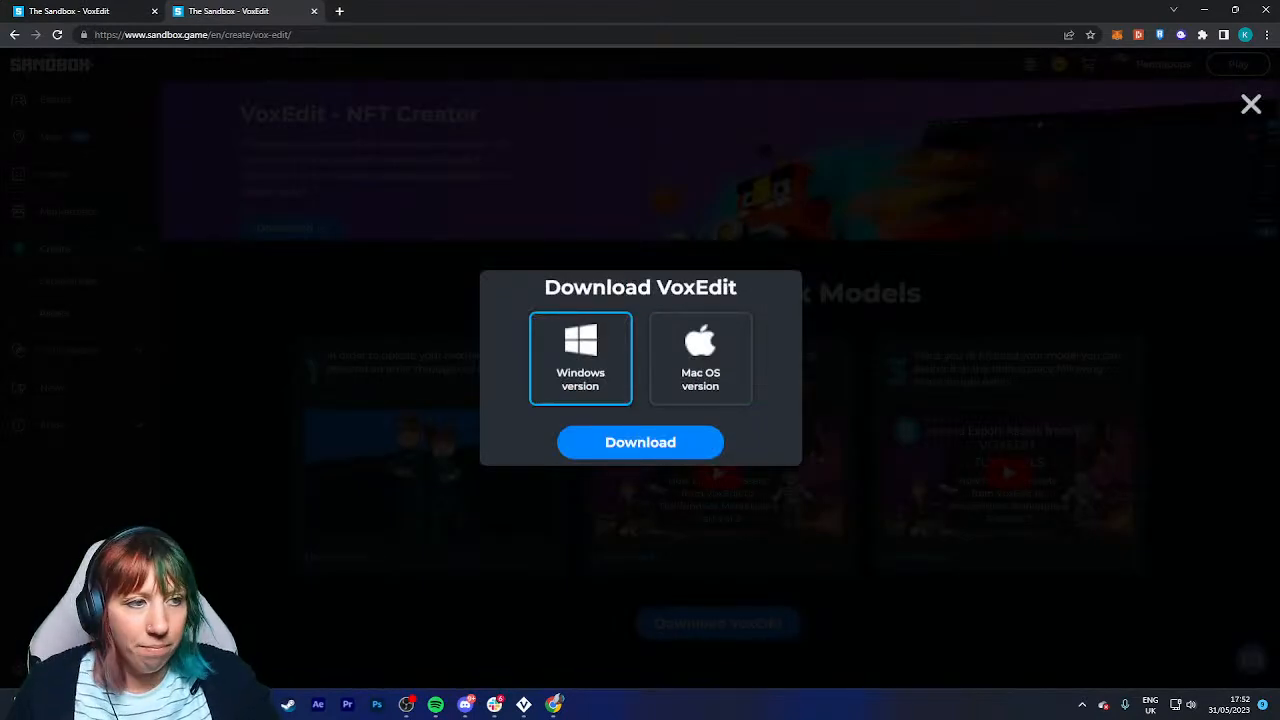
pyautogui.press('Escape')
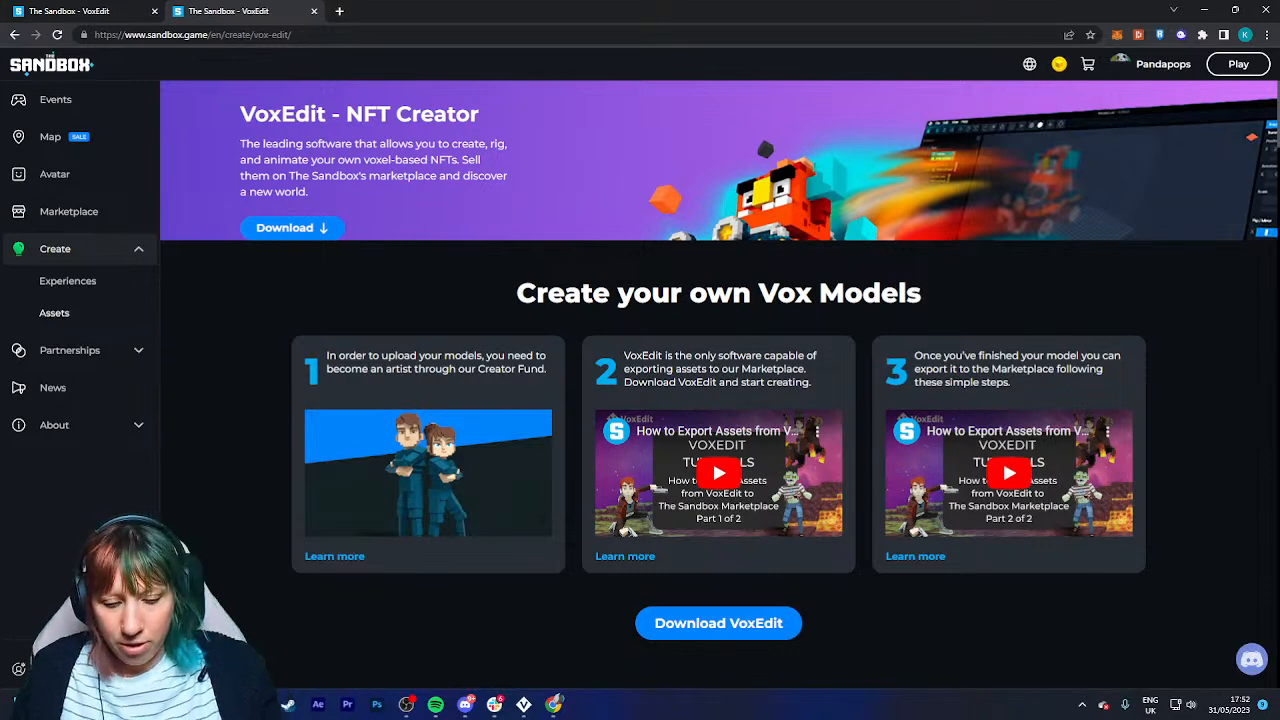
# Reload the VoxEdit page and compare the Windows and Mac OS choices in the download dialog.
pyautogui.press('F5')
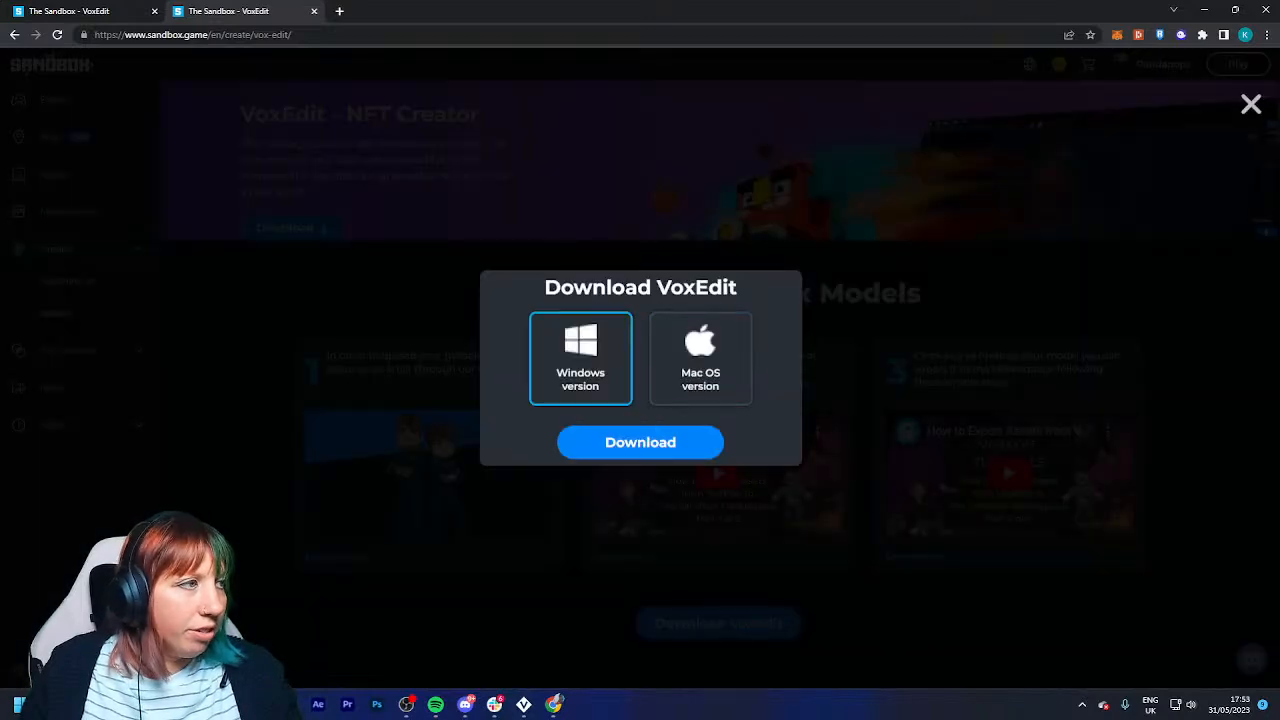
pyautogui.press('Escape')
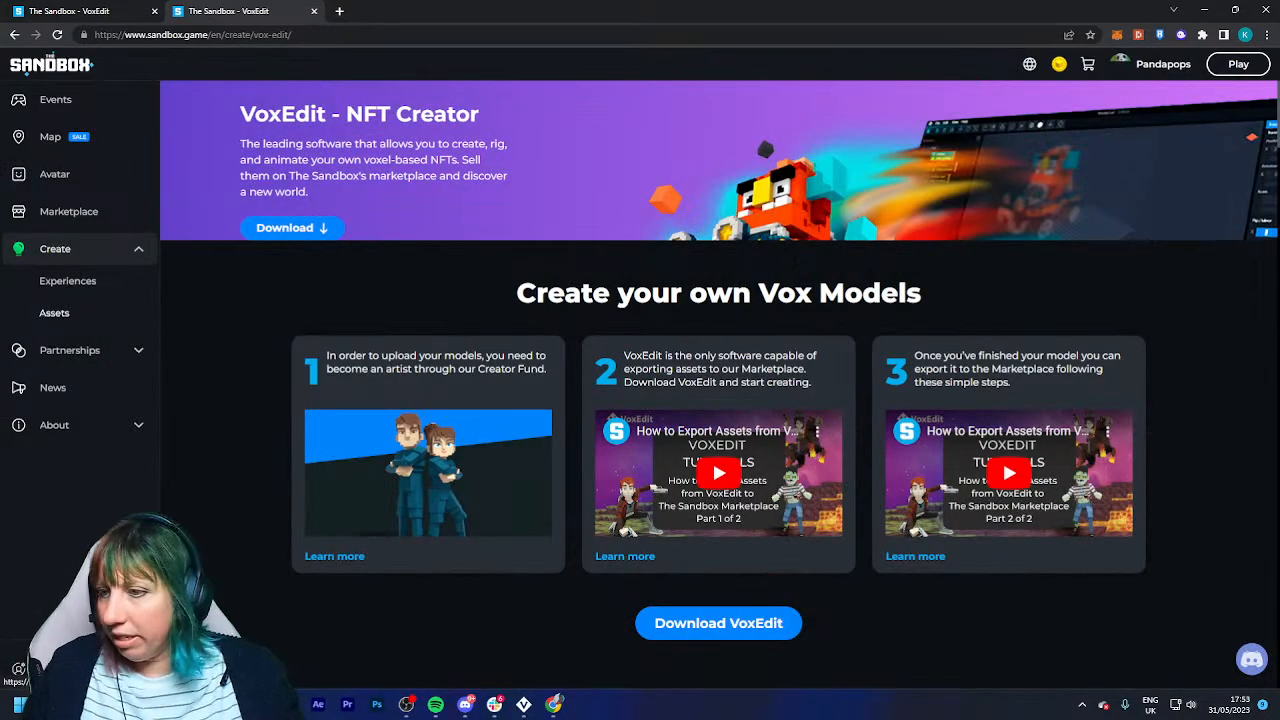
pyautogui.click(292, 227)
pyautogui.click(700, 358)
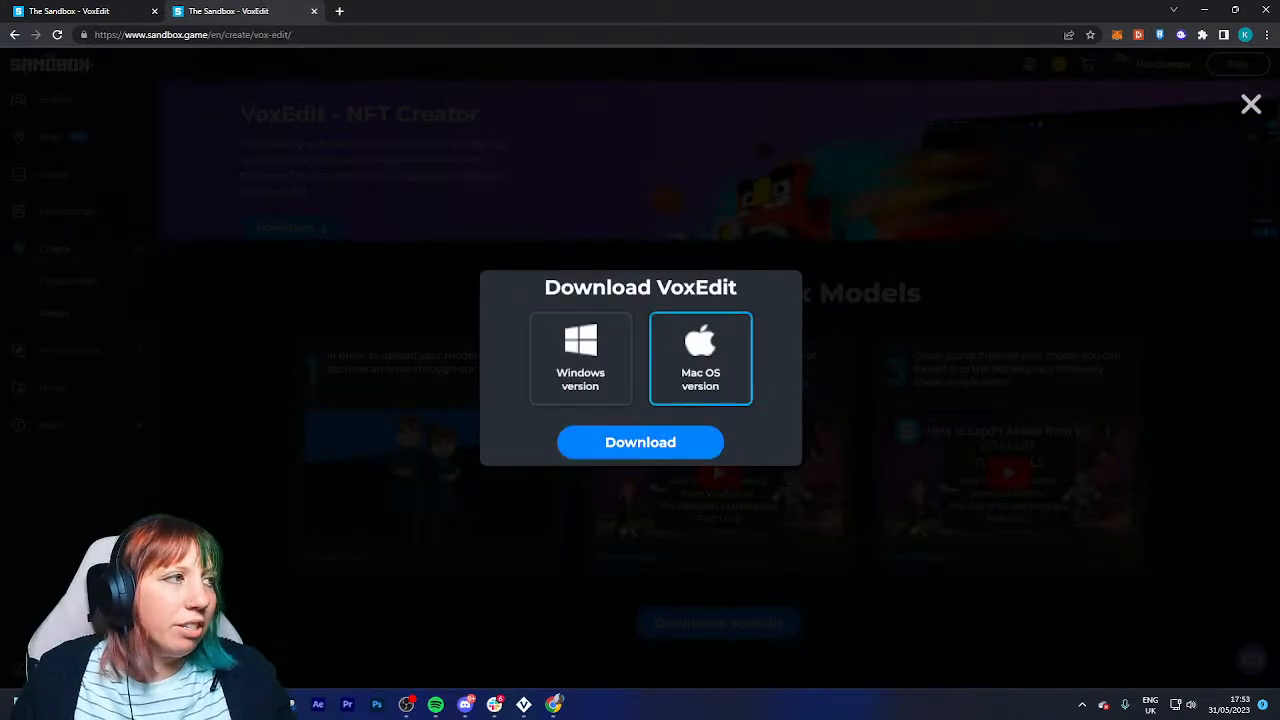
pyautogui.press('Escape')
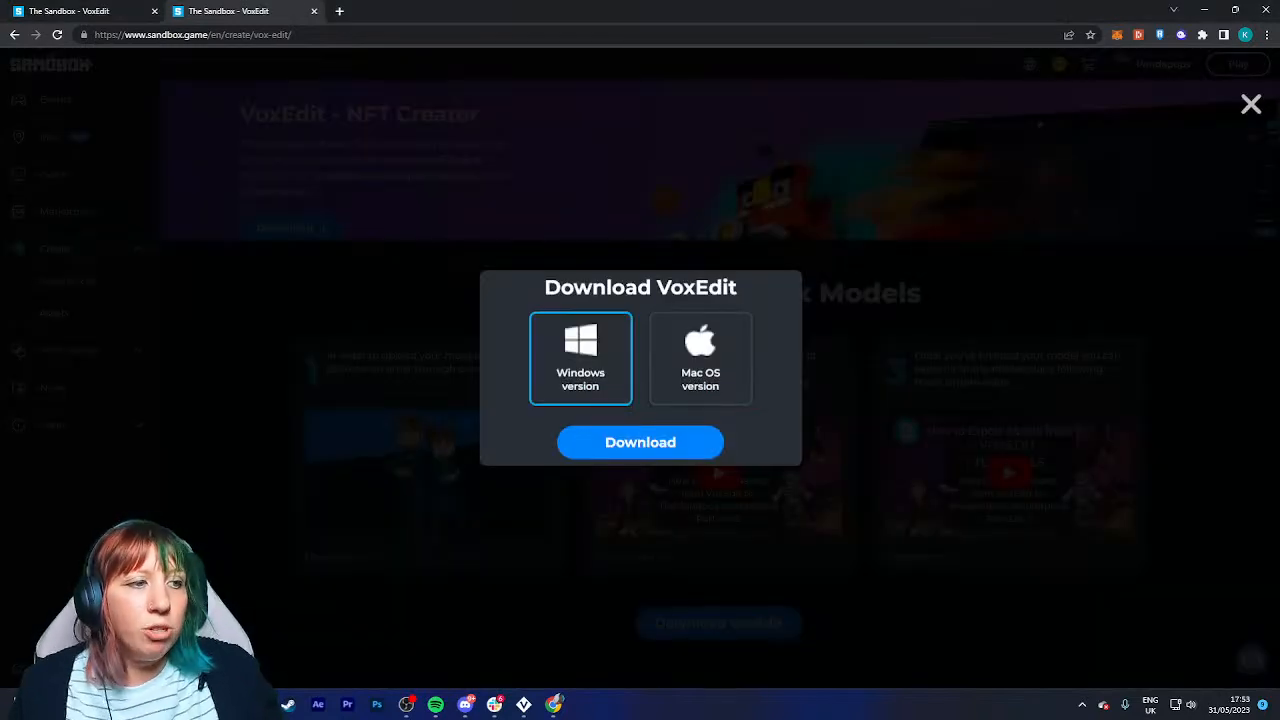
pyautogui.click(324, 248)
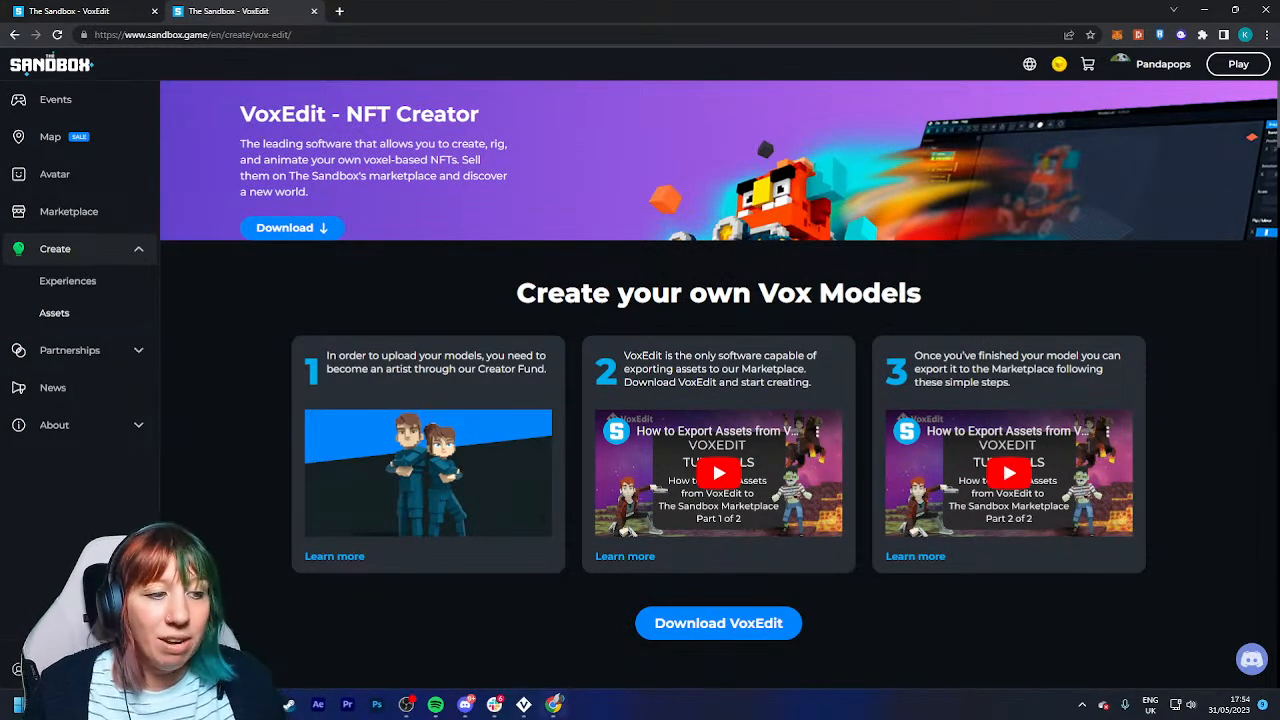
# Go to the voxedit.io download page in Chrome and copy its address.
pyautogui.click(523, 704)
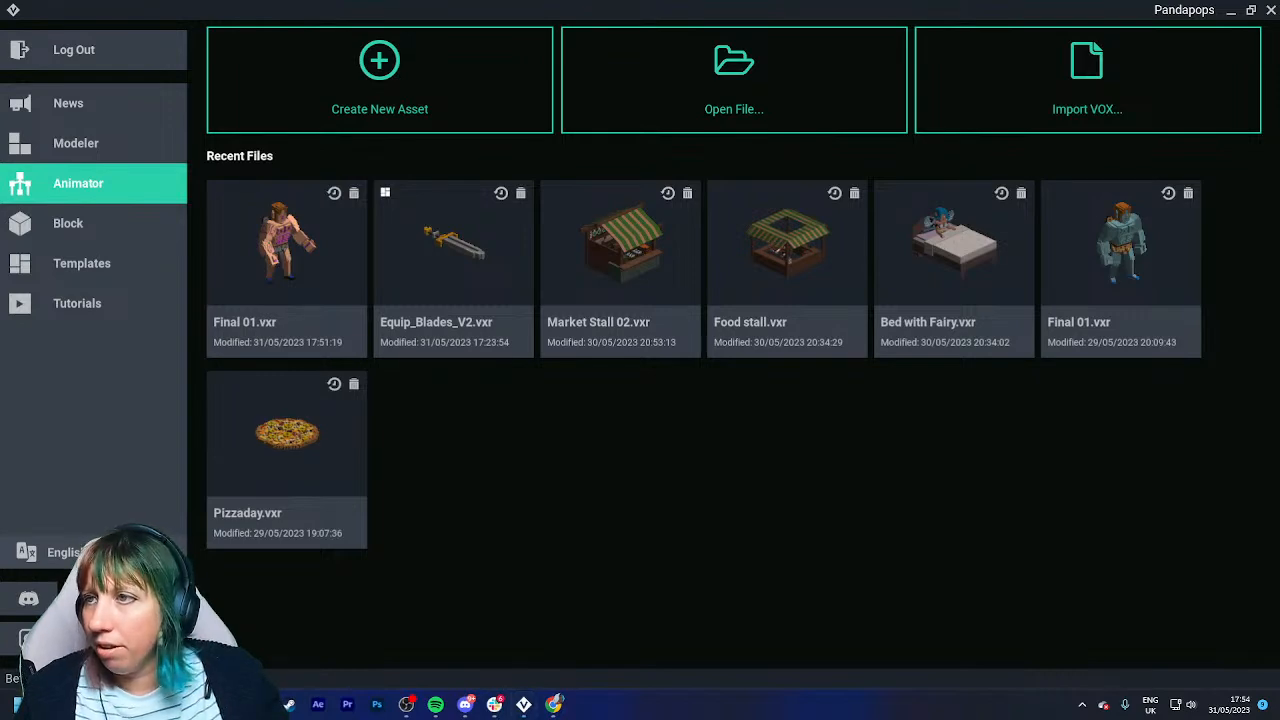
pyautogui.hotkey('alt', 'Tab')
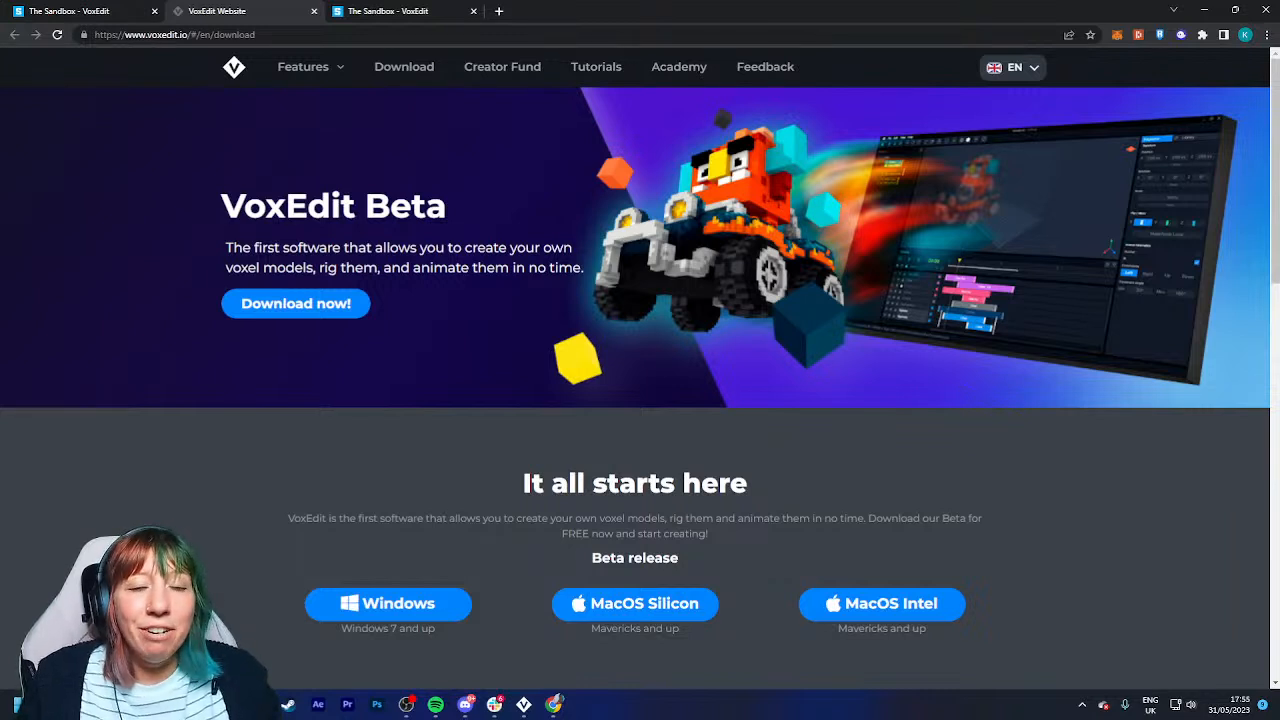
pyautogui.rightClick(278, 35)
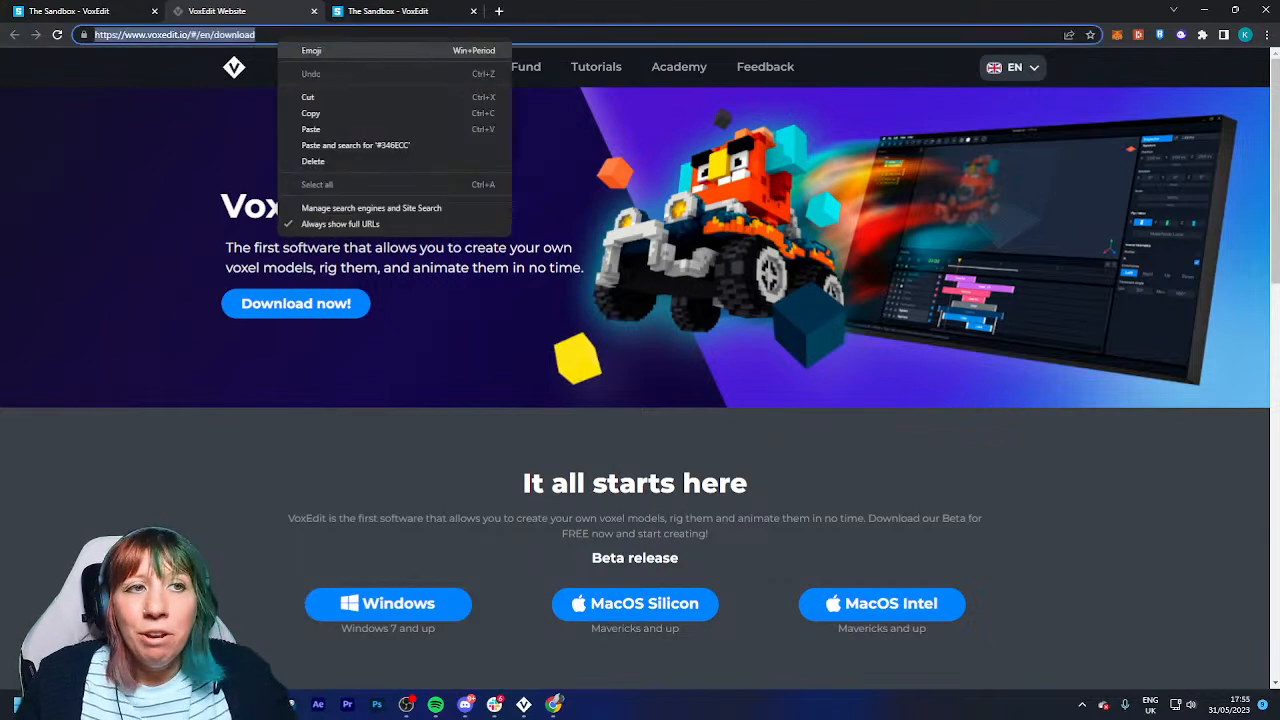
pyautogui.click(305, 108)
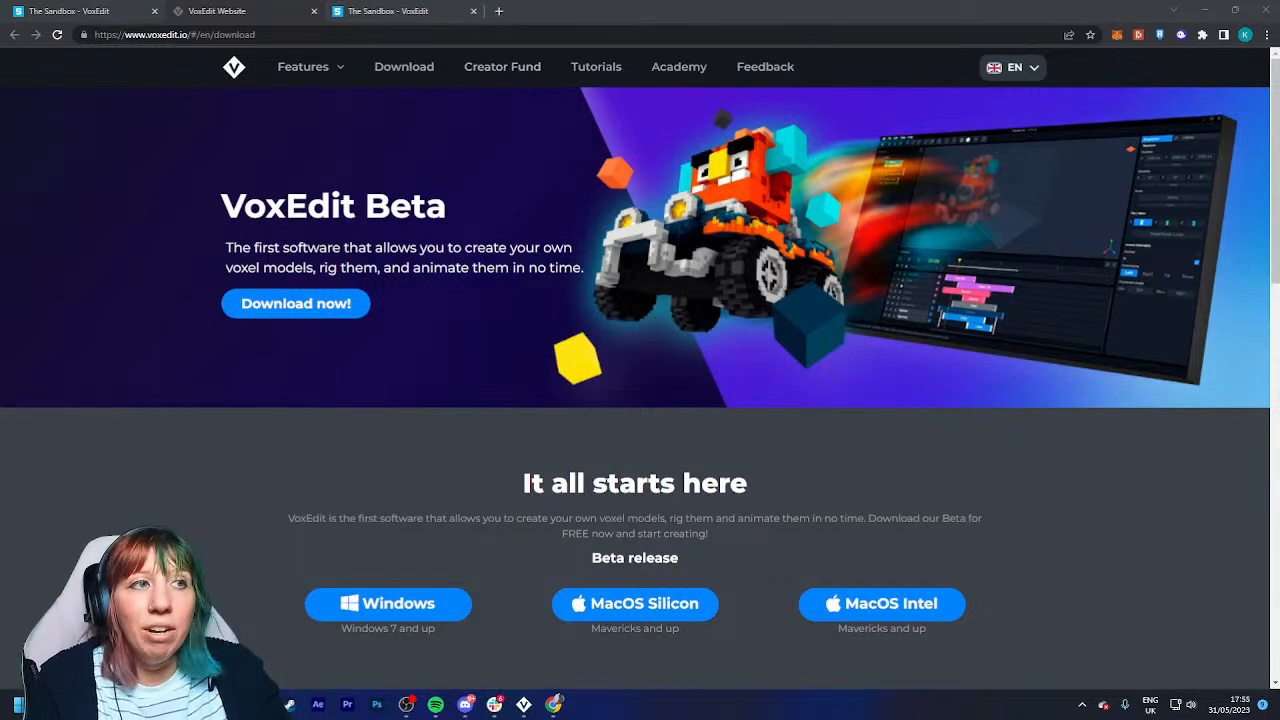
# Open the site's Academy link in a new tab, view the VoxEdit Academy welcome page and return to the VoxEdit website.
pyautogui.rightClick(685, 67)
pyautogui.click(722, 80)
pyautogui.hotkey('ctrl', 'Tab')
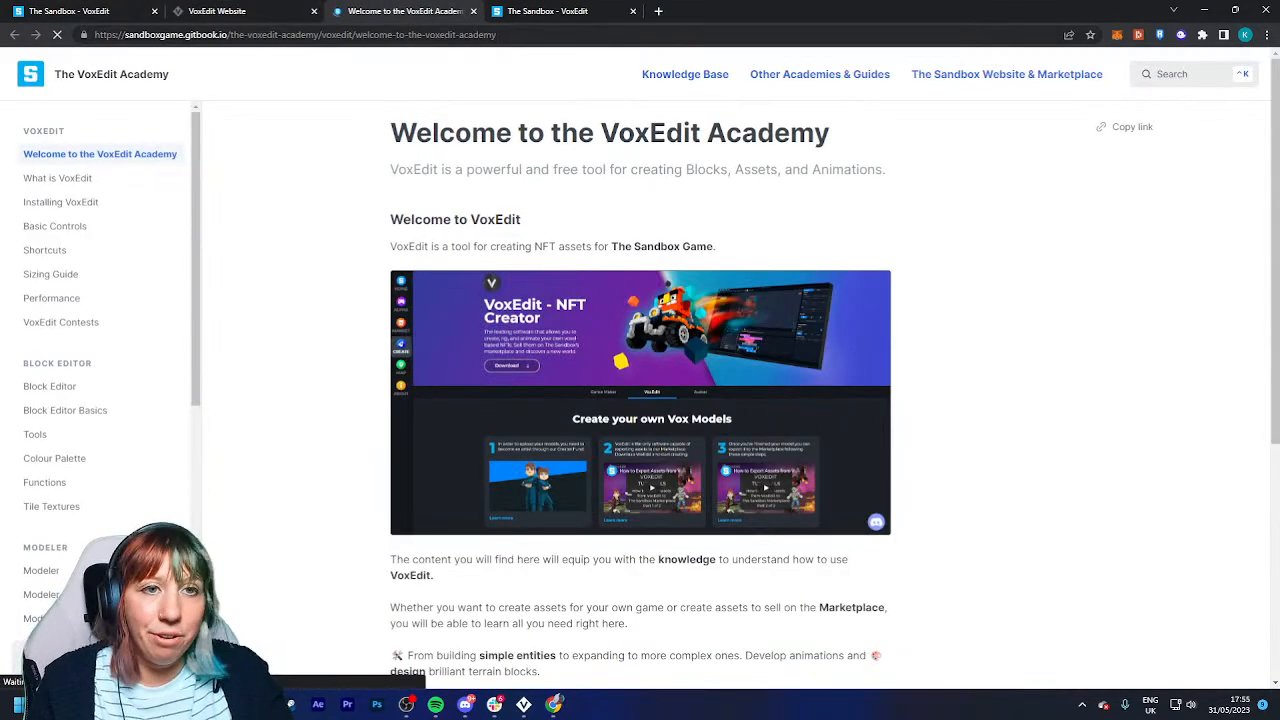
pyautogui.hotkey('ctrl', 'shift', 'Tab')
pyautogui.rightClick(605, 68)
pyautogui.press('Escape')
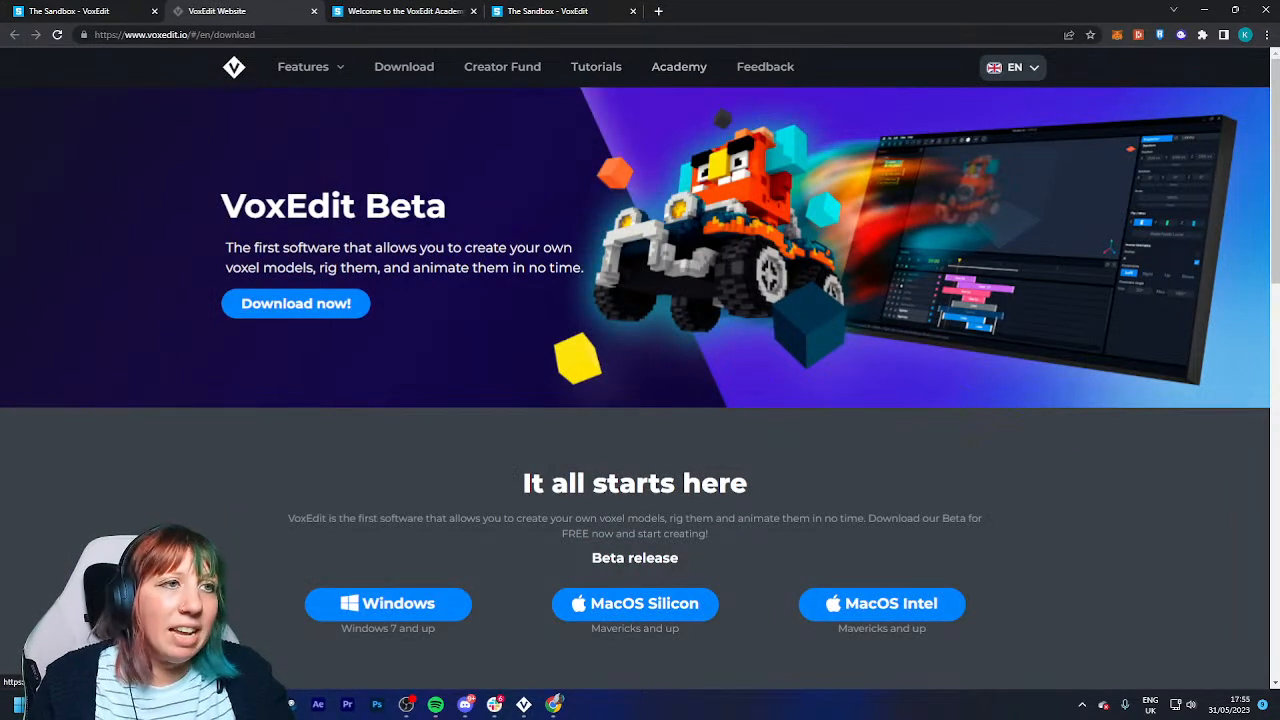
pyautogui.rightClick(490, 71)
pyautogui.press('Escape')
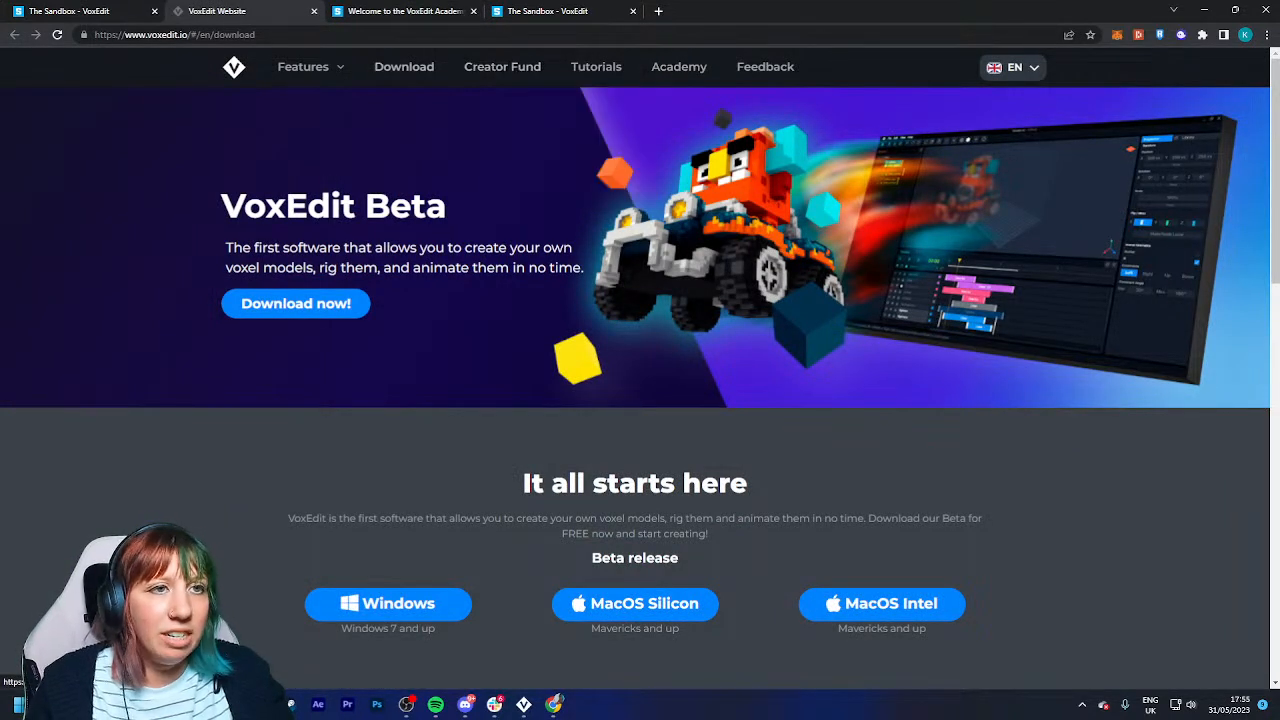
pyautogui.rightClick(322, 67)
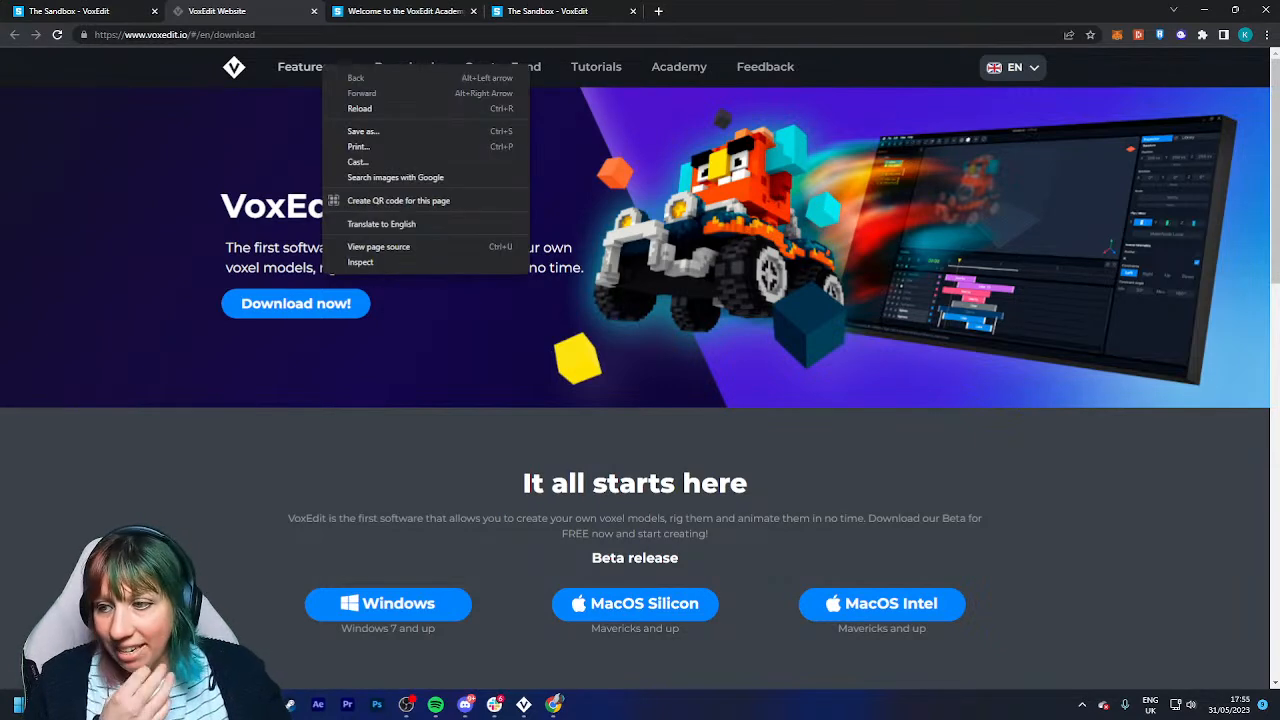
pyautogui.press('Escape')
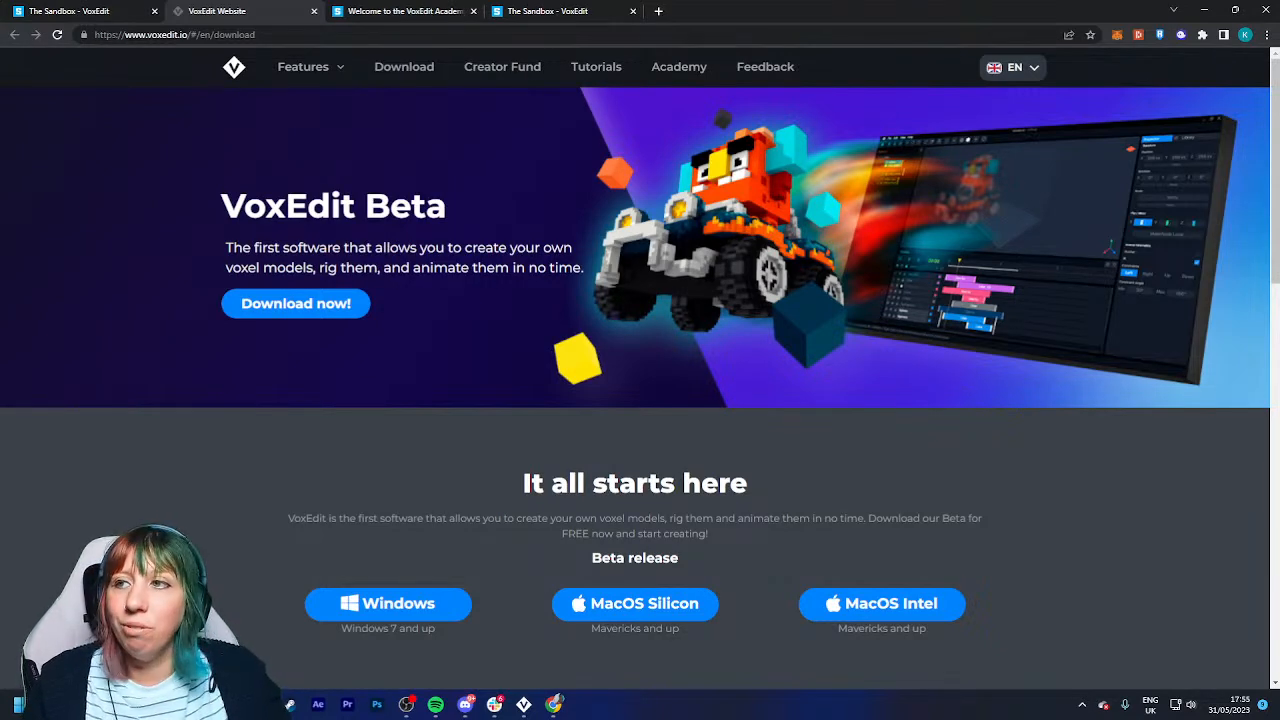
# Open the VoxEdit website's Tutorials link in a new tab, view the YouTube playlist of VoxEdit tutorials and close it.
pyautogui.click(100, 11)
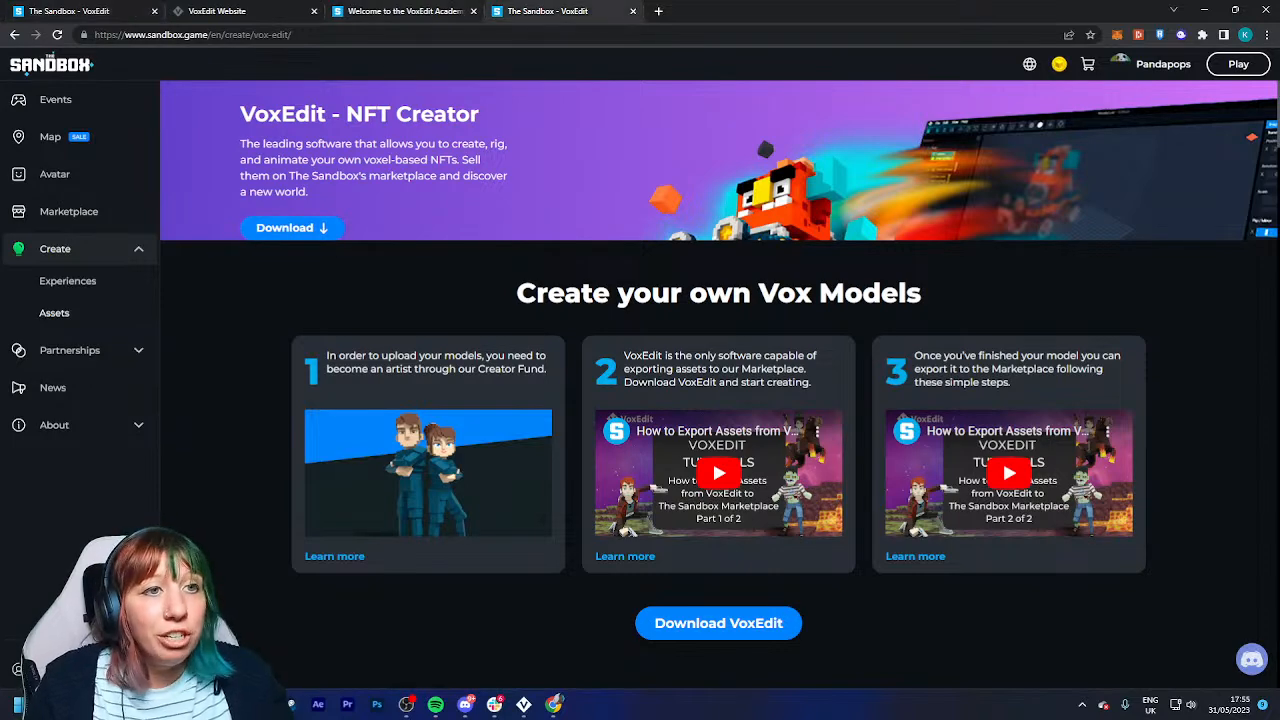
pyautogui.click(472, 8)
pyautogui.click(230, 11)
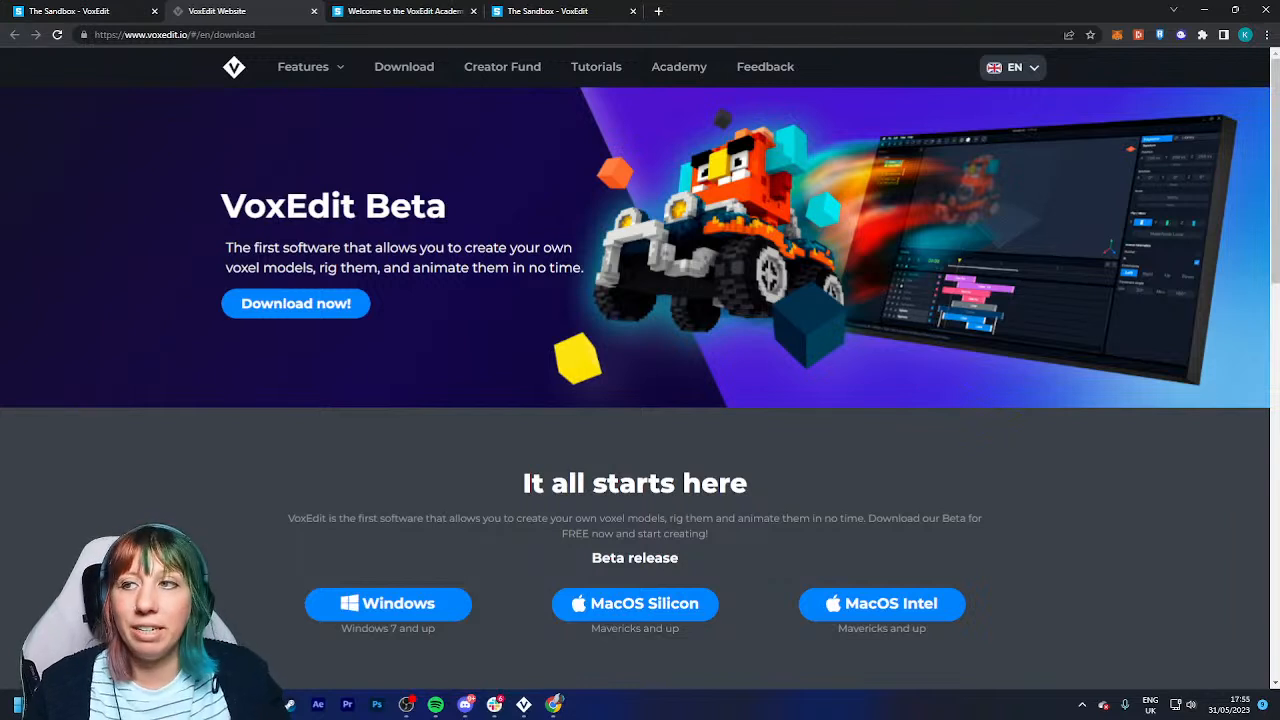
pyautogui.rightClick(497, 70)
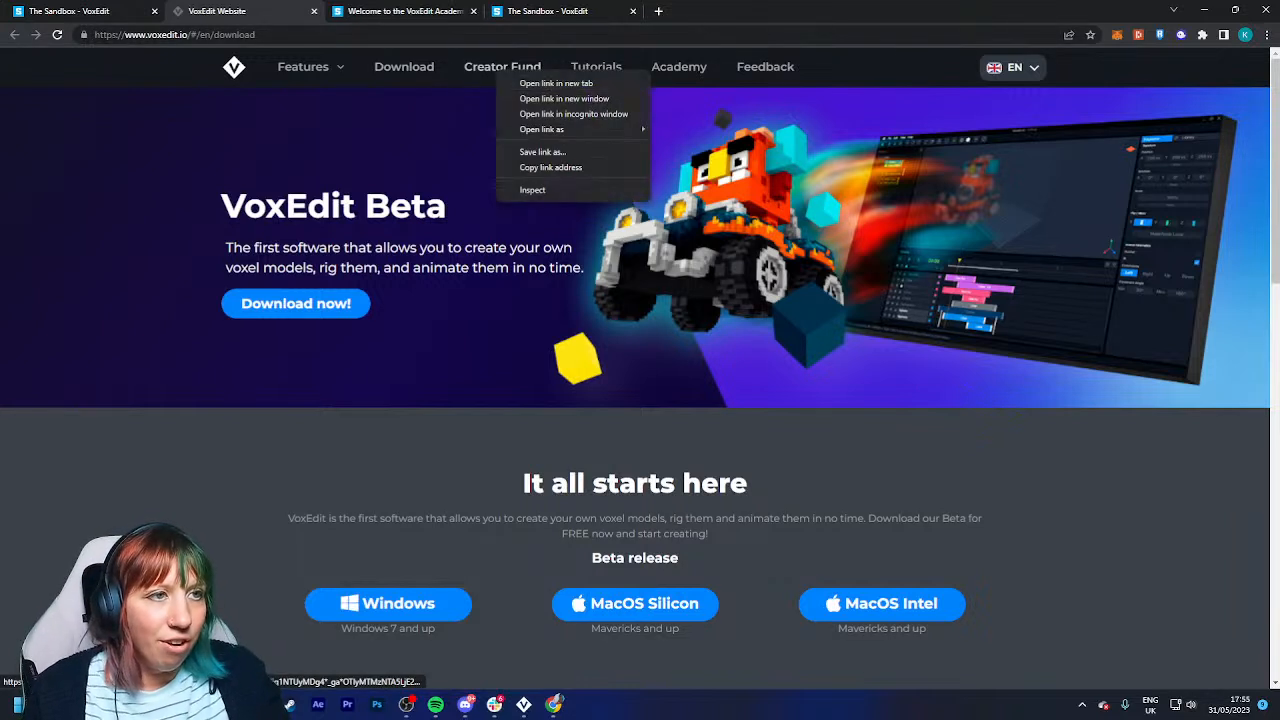
pyautogui.click(556, 83)
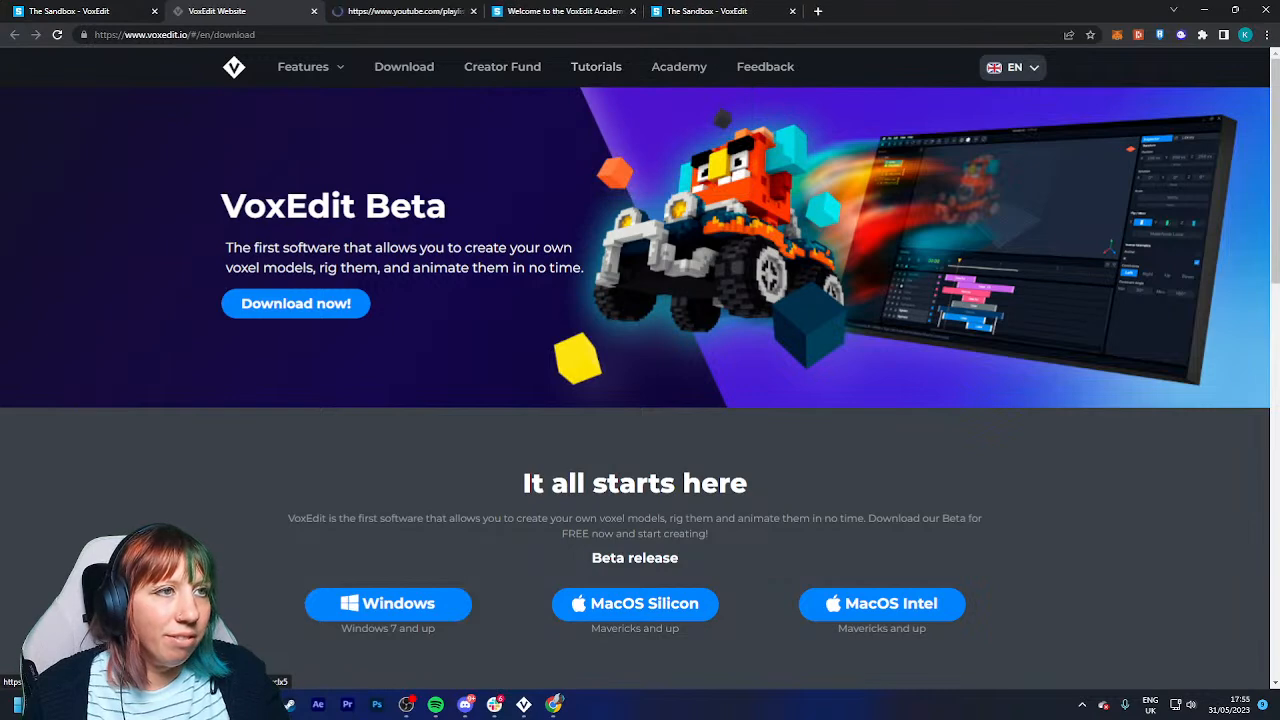
pyautogui.click(395, 11)
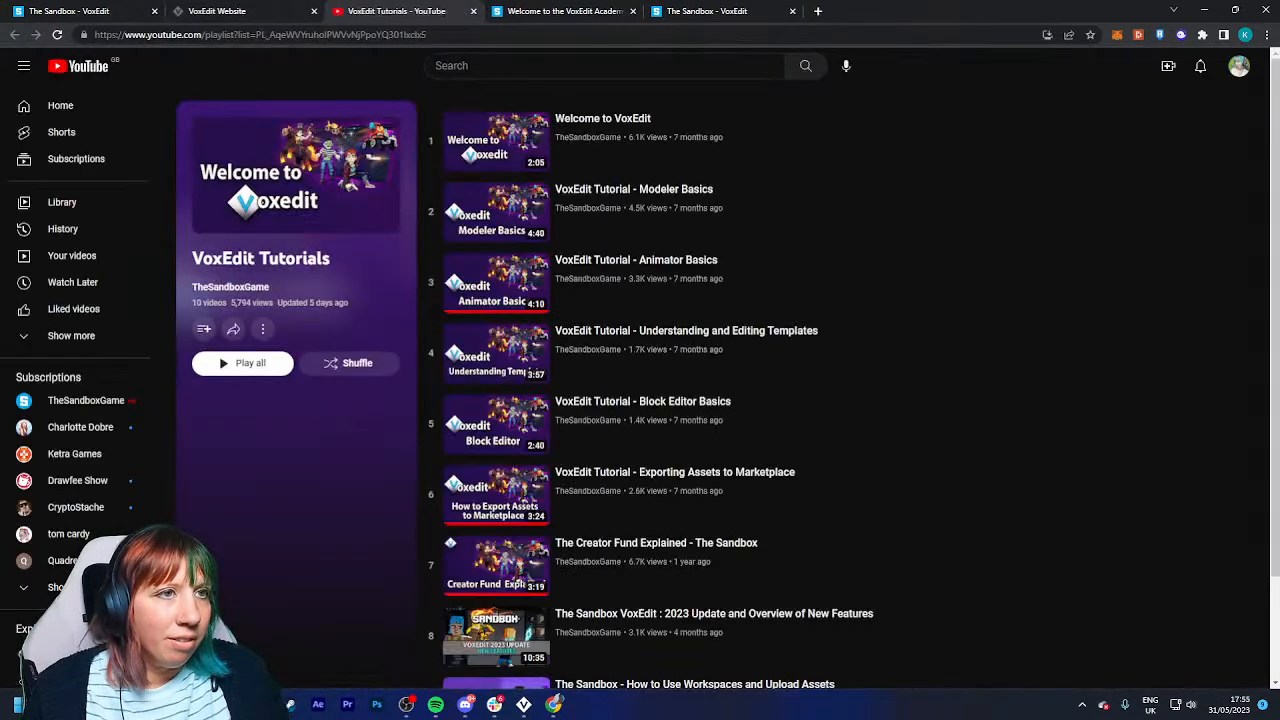
pyautogui.click(473, 11)
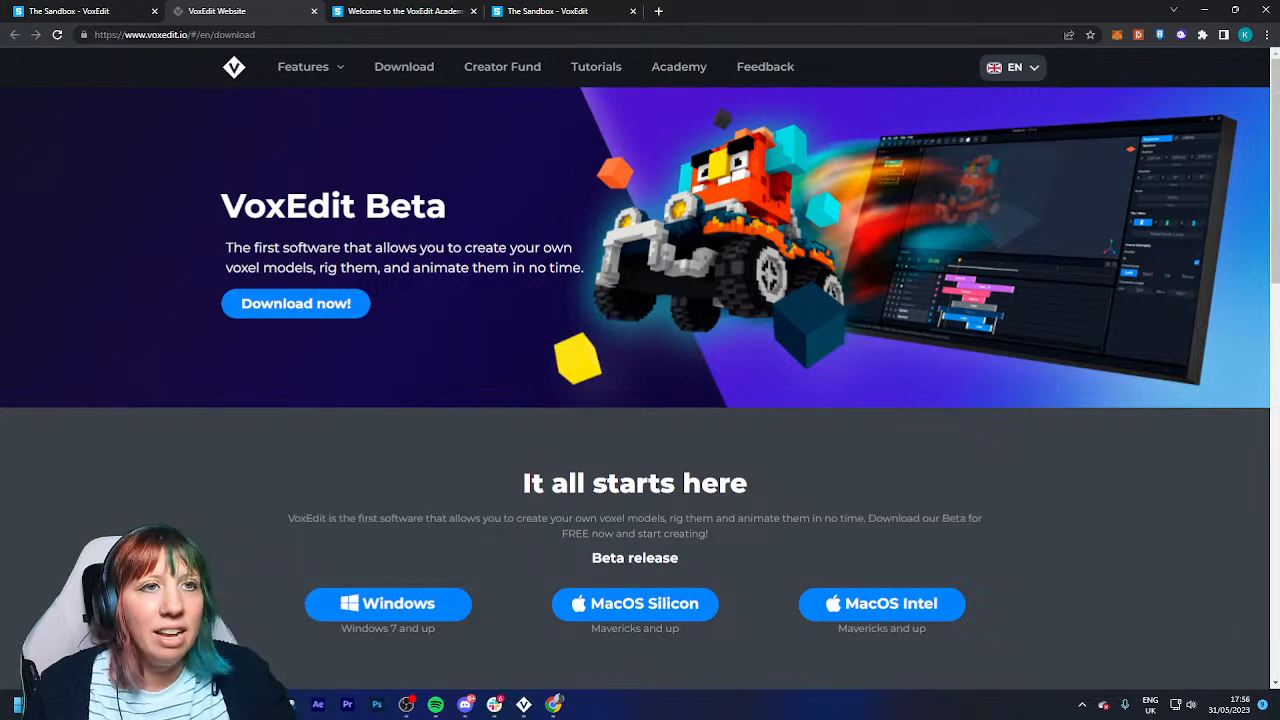
# Copy the address of the voxedit.io download page and switch to Discord.
pyautogui.click(276, 35)
pyautogui.rightClick(276, 35)
pyautogui.click(310, 108)
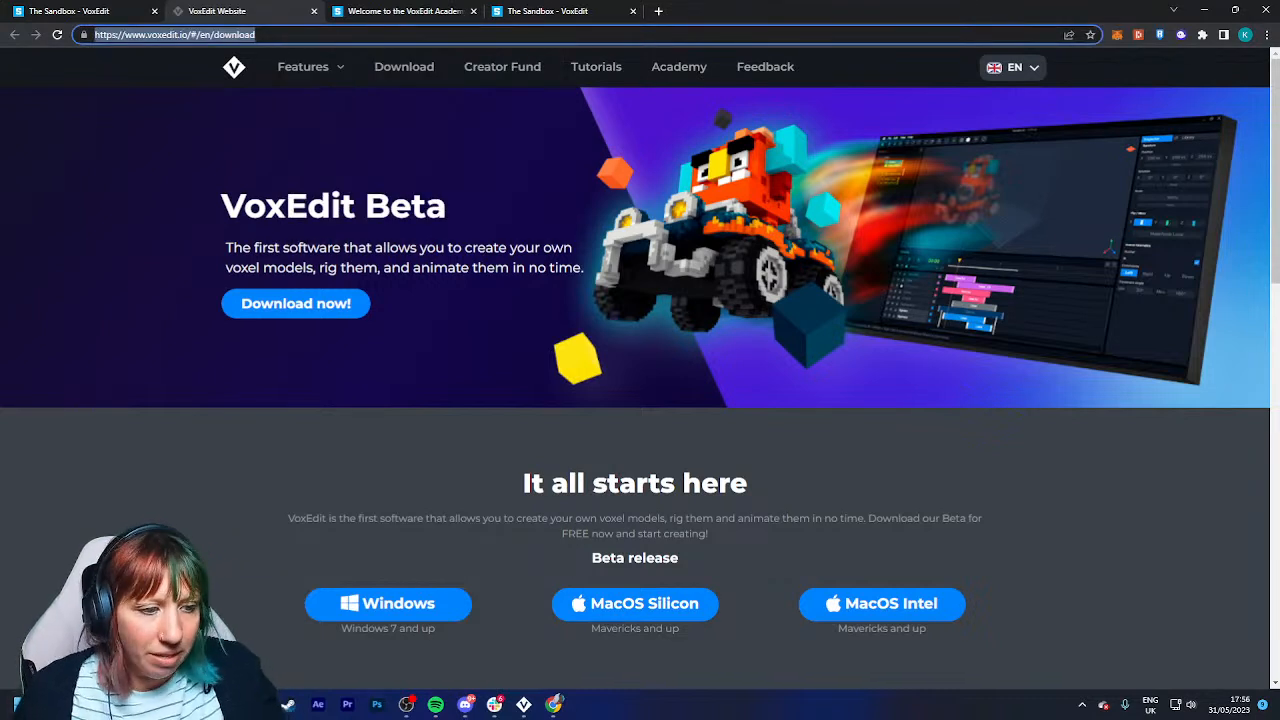
pyautogui.click(465, 704)
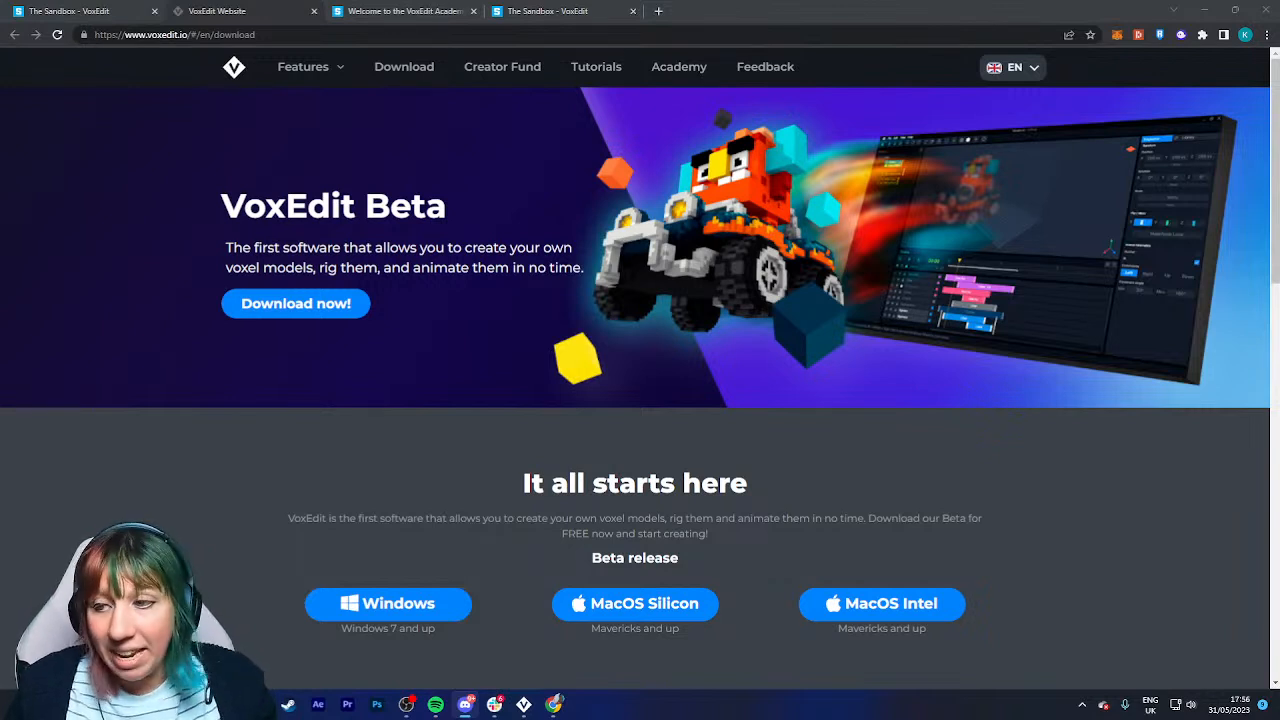
# Return to Chrome, check the VoxEdit Academy welcome page and look over the voxedit.io download page.
pyautogui.click(174, 34)
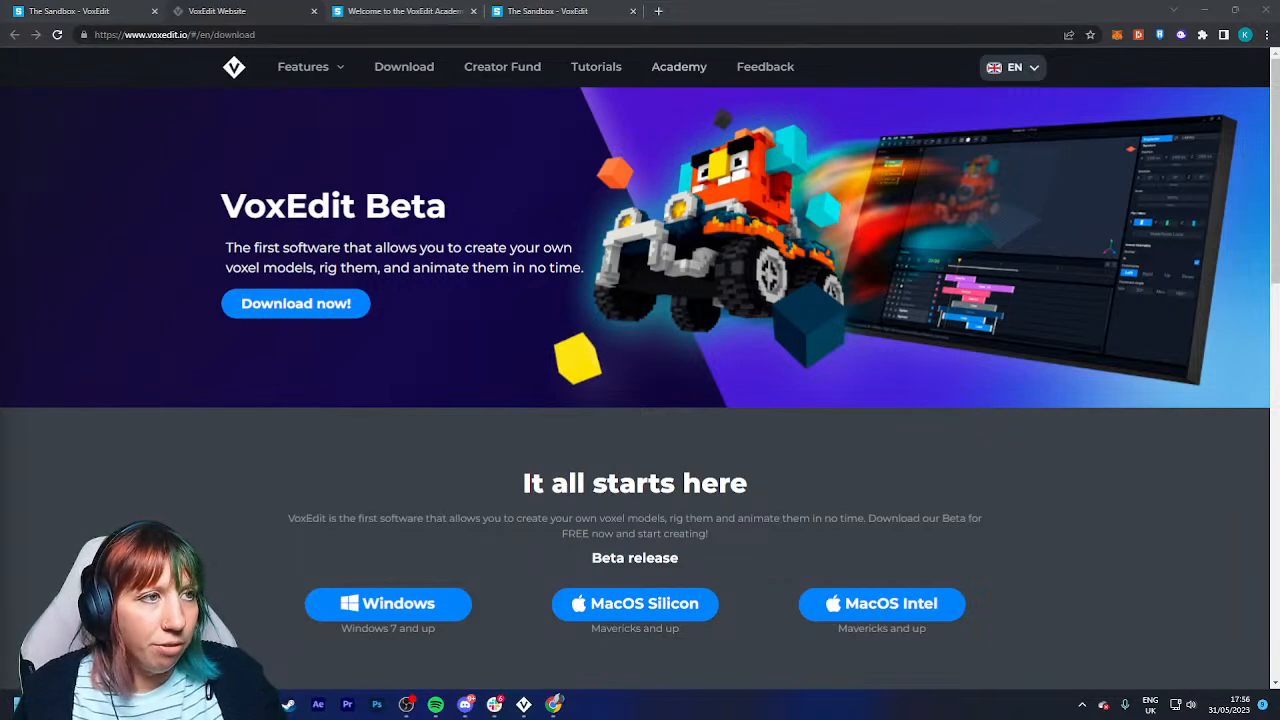
pyautogui.hotkey('ctrl', 'Tab')
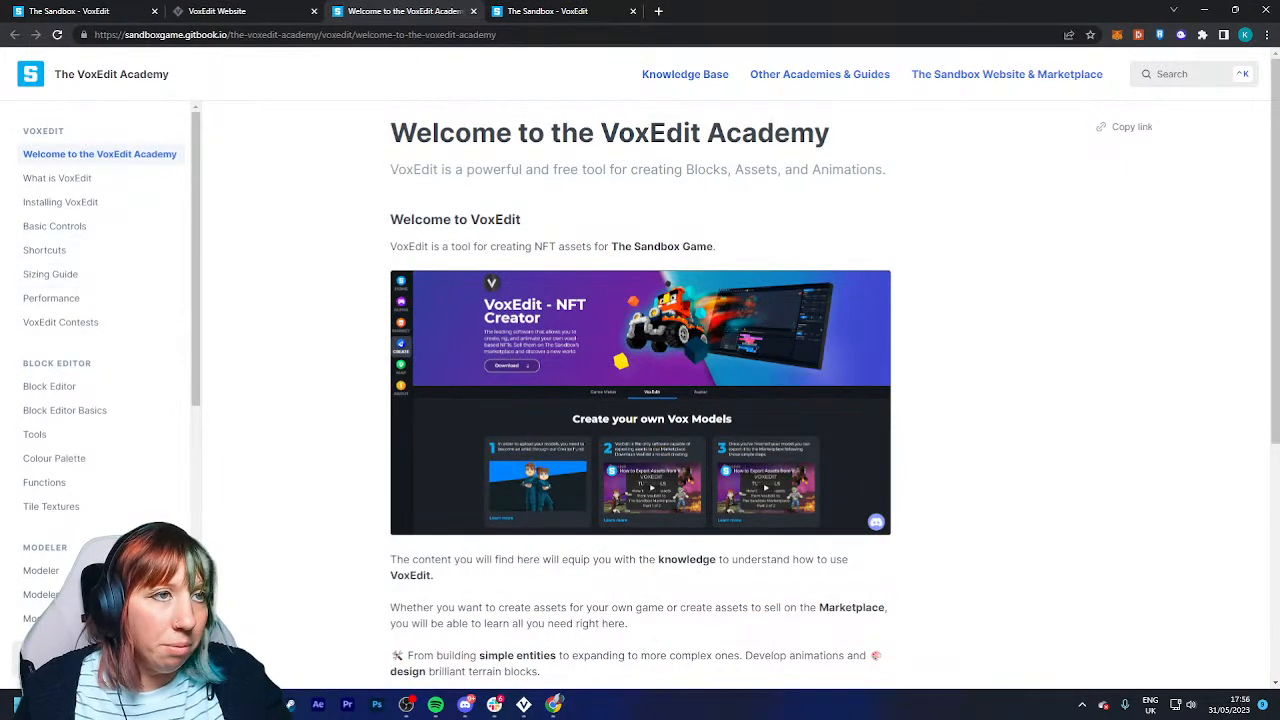
pyautogui.hotkey('ctrl', 'shift', 'Tab')
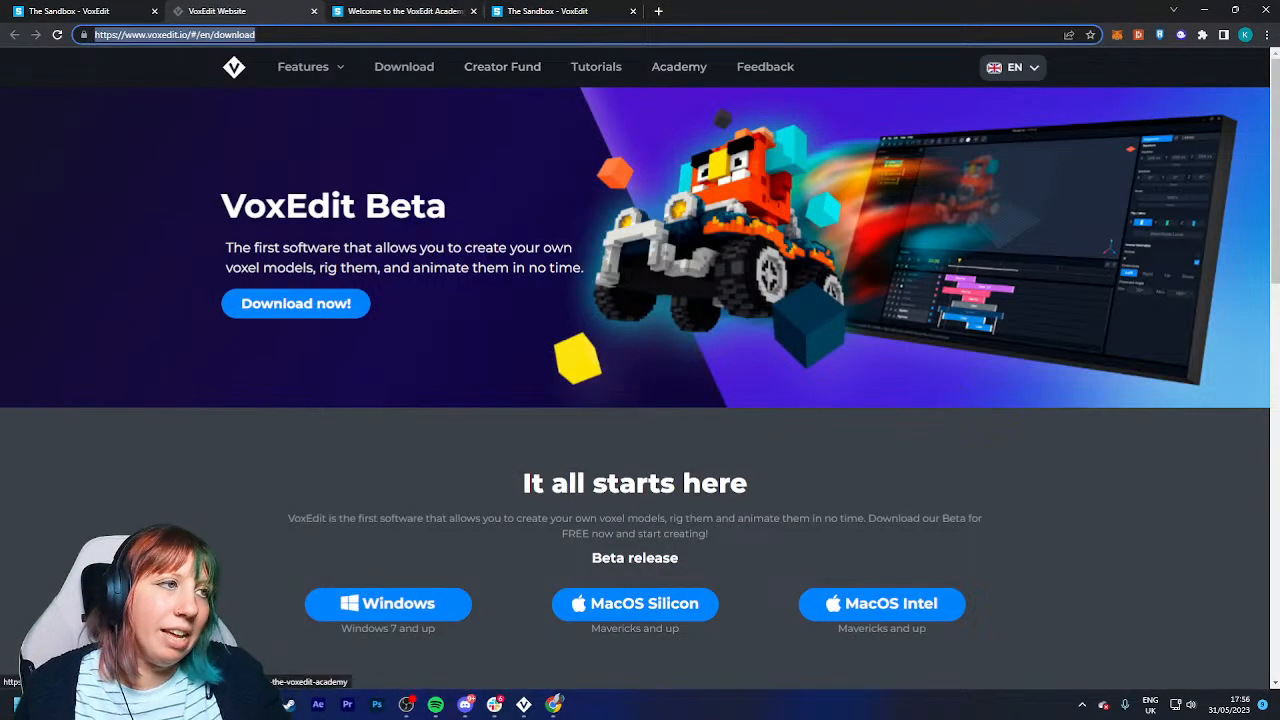
pyautogui.scroll(-4, 640, 400)
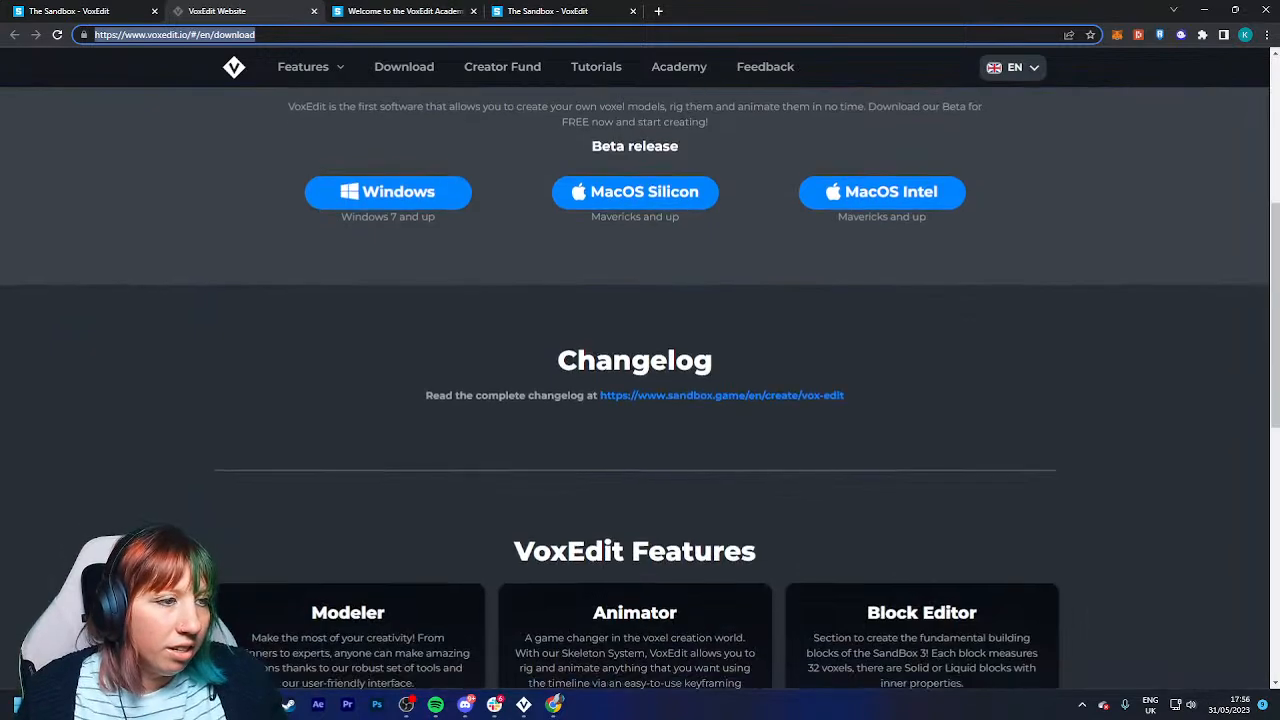
pyautogui.scroll(-6, 640, 400)
pyautogui.scroll(11, 640, 400)
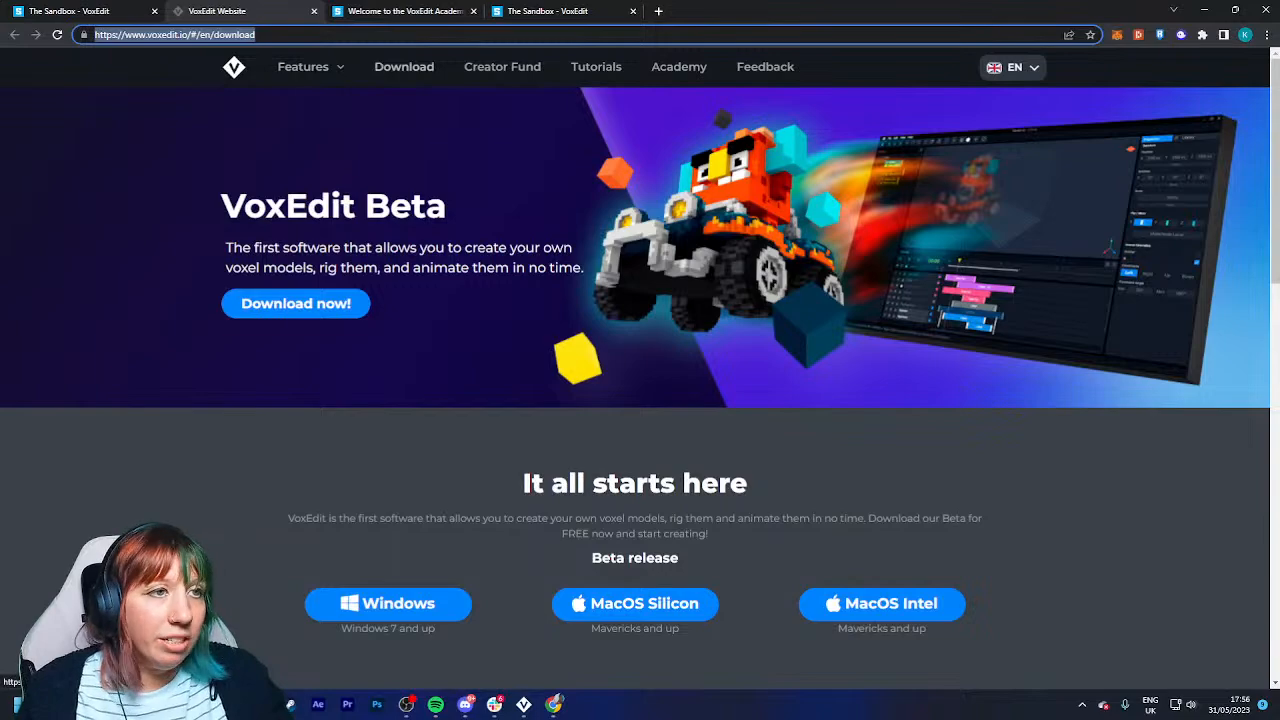
# Open the Creator Fund link in a new tab and look through the fund's page to its end.
pyautogui.rightClick(512, 68)
pyautogui.click(545, 82)
pyautogui.hotkey('ctrl', 'Tab')
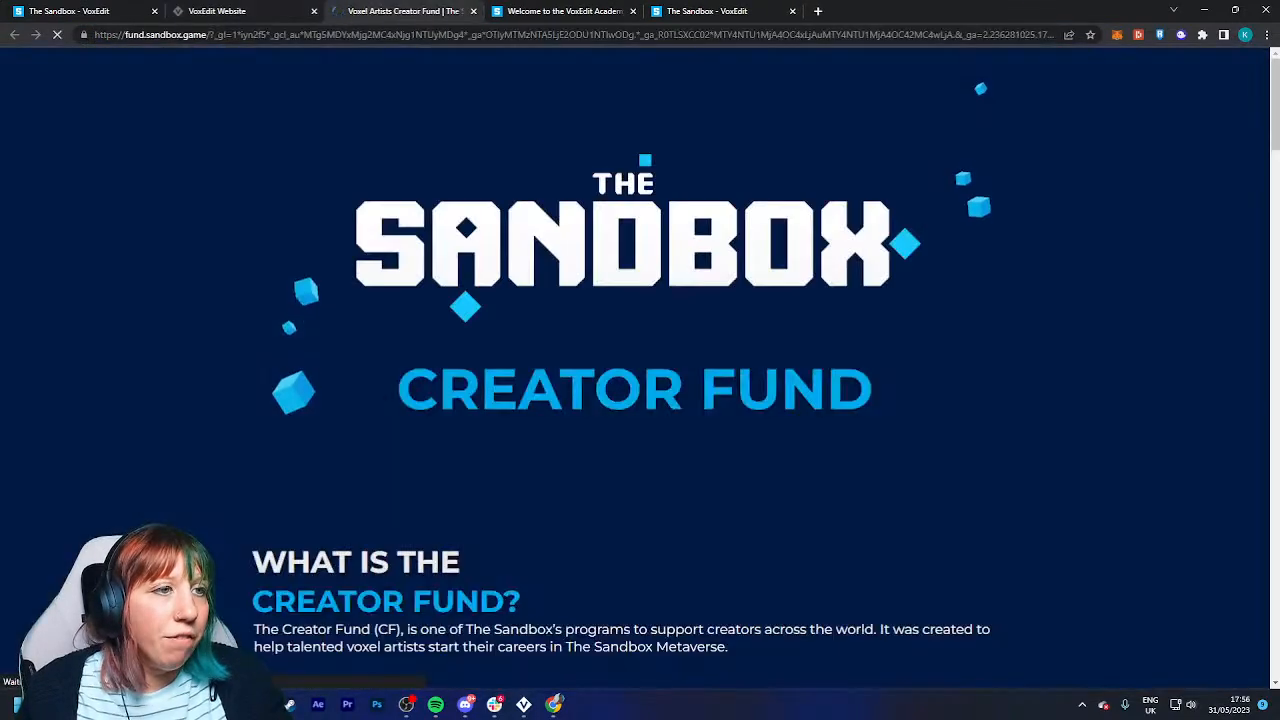
pyautogui.scroll(-3, 640, 400)
pyautogui.scroll(-20, 640, 400)
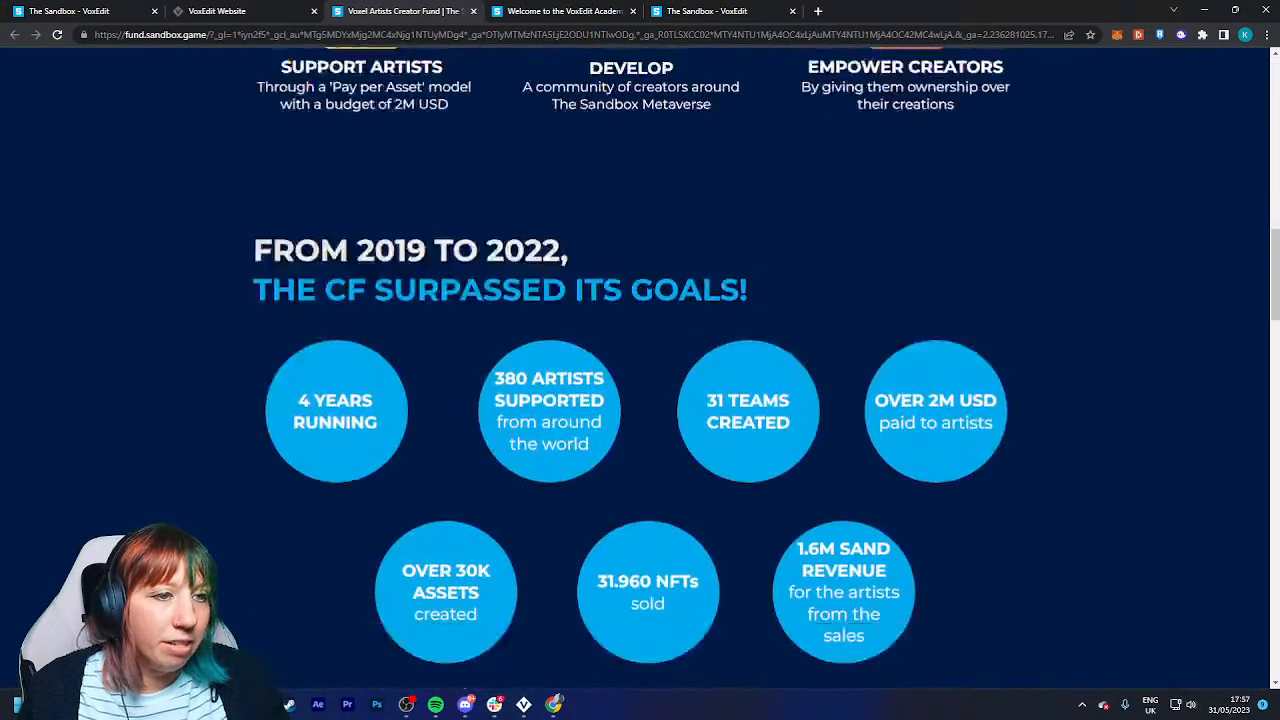
pyautogui.scroll(-4, 640, 400)
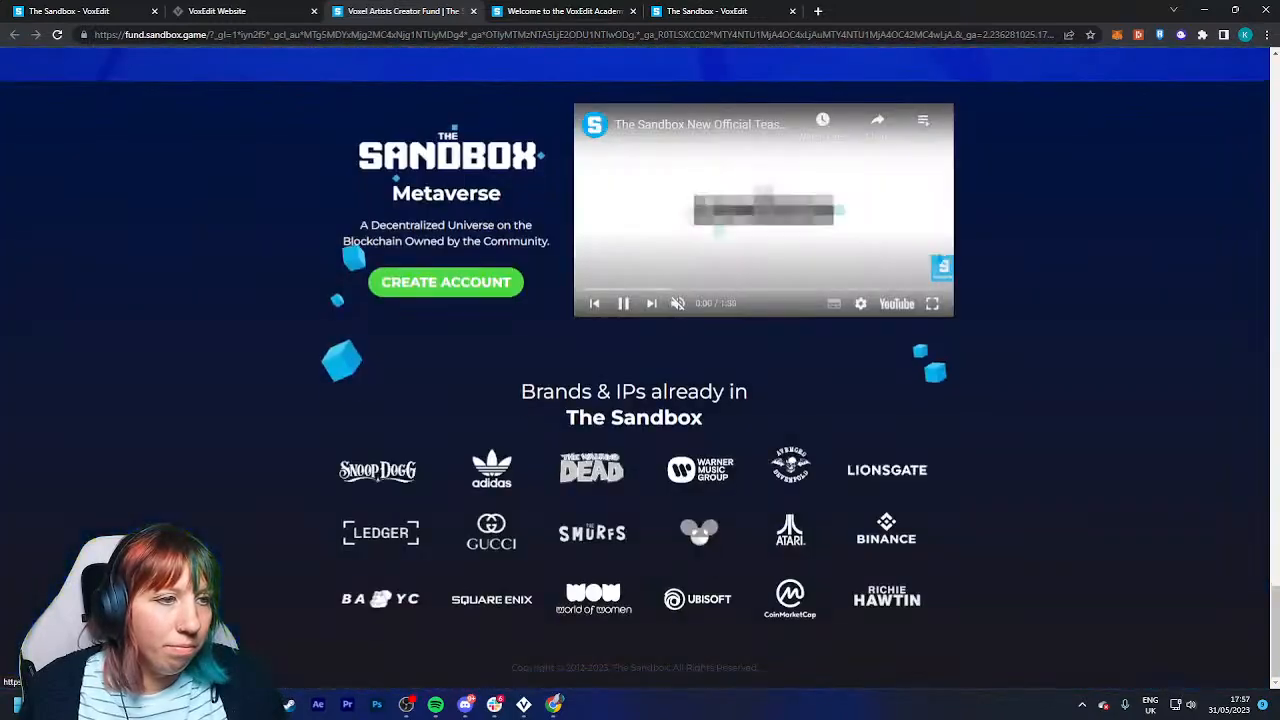
# Examine the Creator Fund page's section on supporting the artists by buying NFTs, and return to the VoxEdit website.
pyautogui.scroll(1, 640, 400)
pyautogui.scroll(7, 640, 368)
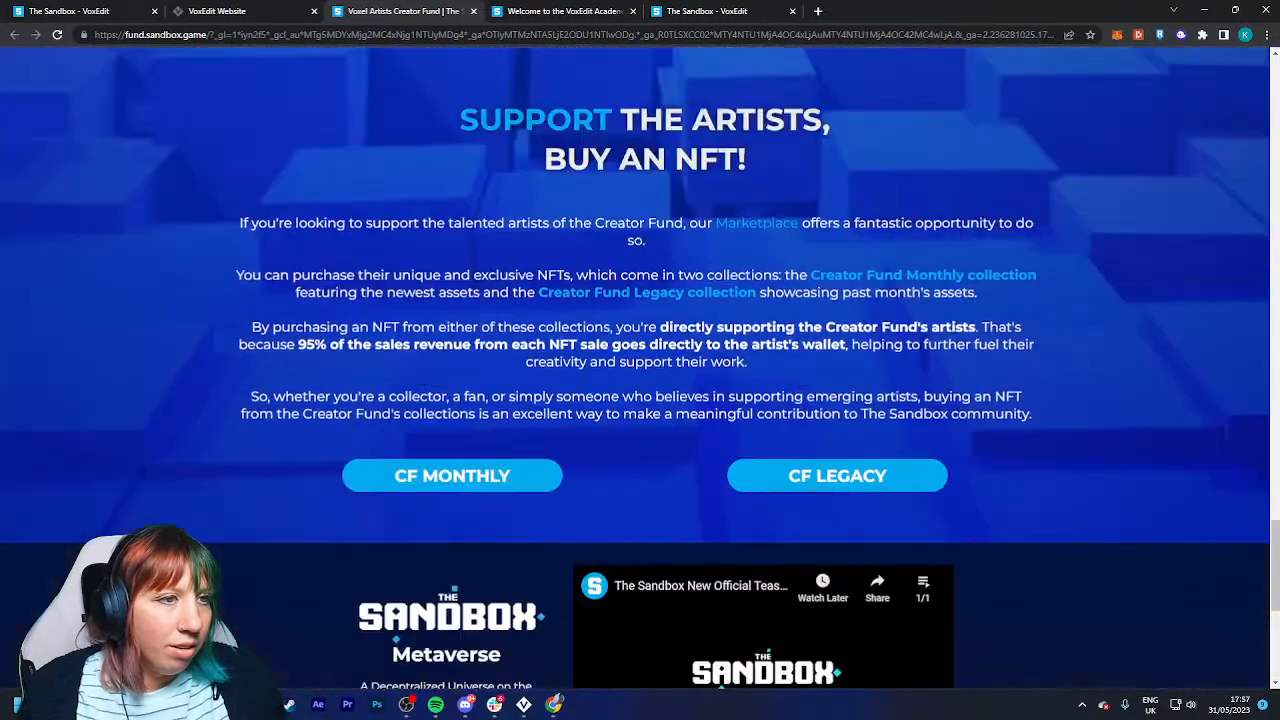
pyautogui.scroll(-2, 640, 368)
pyautogui.scroll(1, 640, 368)
pyautogui.scroll(-1, 640, 368)
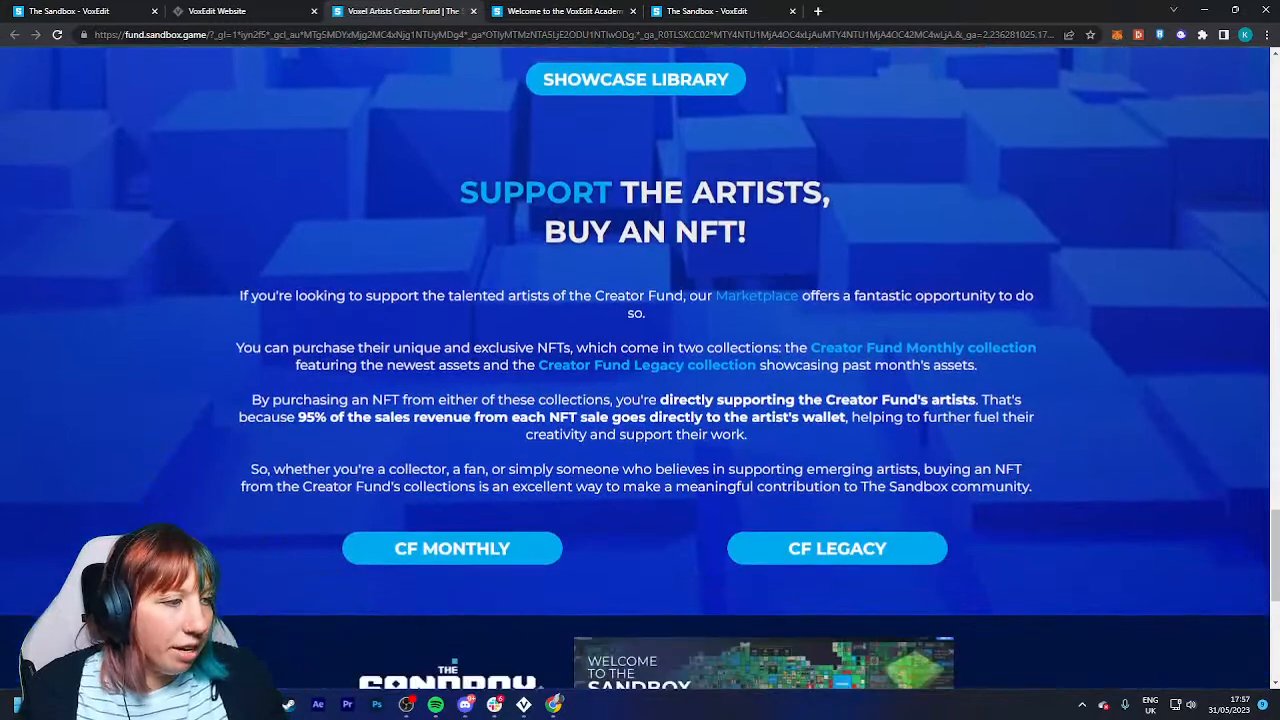
pyautogui.scroll(1, 640, 368)
pyautogui.moveTo(1274, 540); pyautogui.dragTo(1274, 100)
pyautogui.click(240, 11)
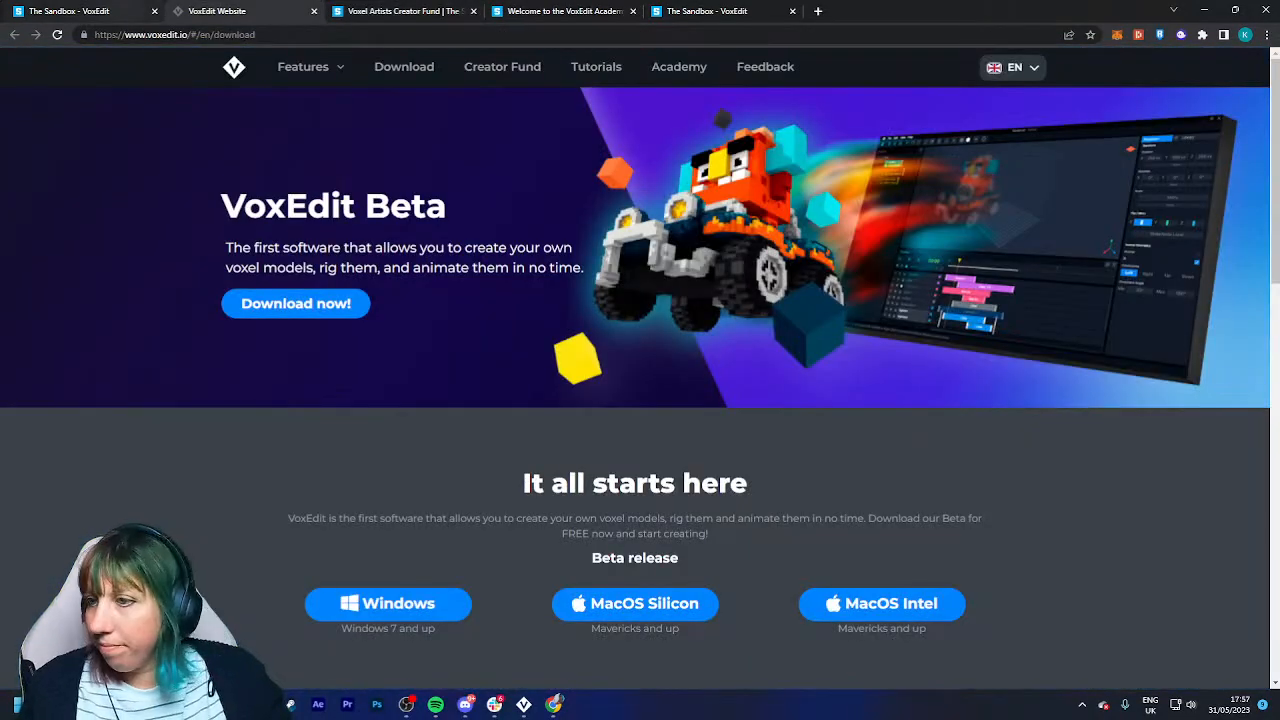
# Review The Sandbox's VoxEdit page and the Windows and MacOS downloads on voxedit.io, and switch to VoxEdit.
pyautogui.click(100, 11)
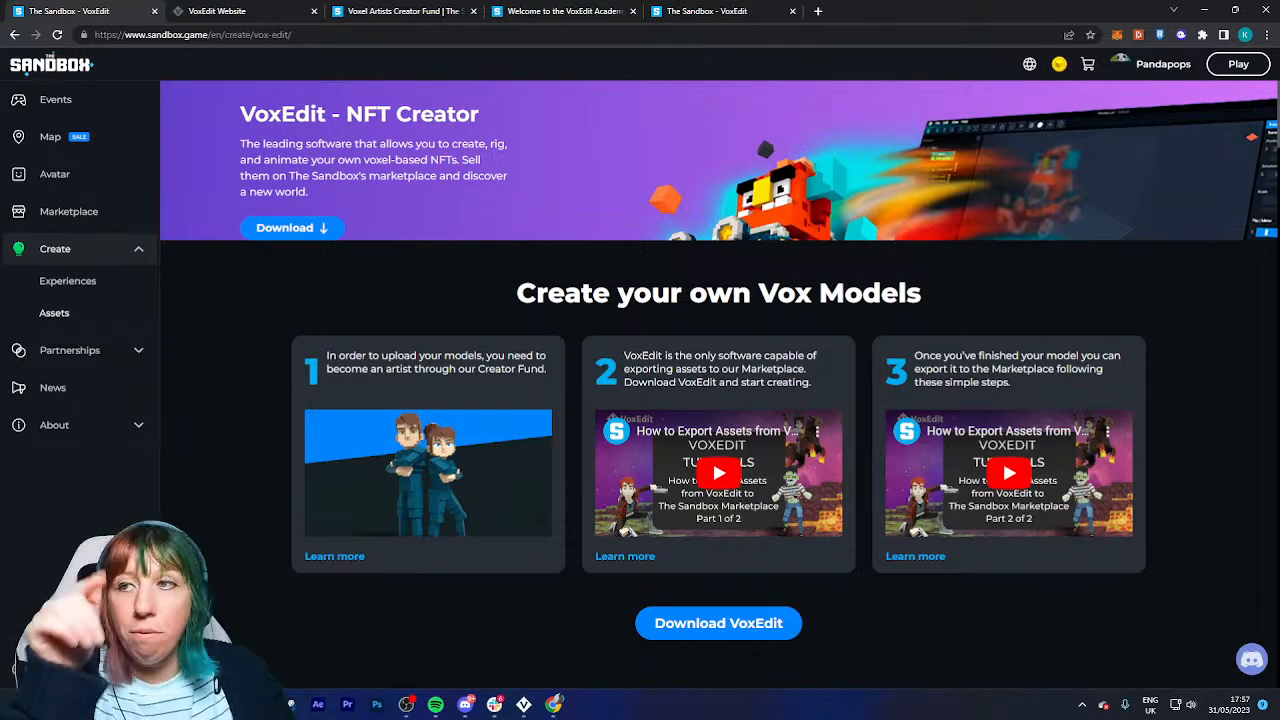
pyautogui.click(240, 11)
pyautogui.click(400, 11)
pyautogui.click(240, 11)
pyautogui.scroll(-2, 640, 470)
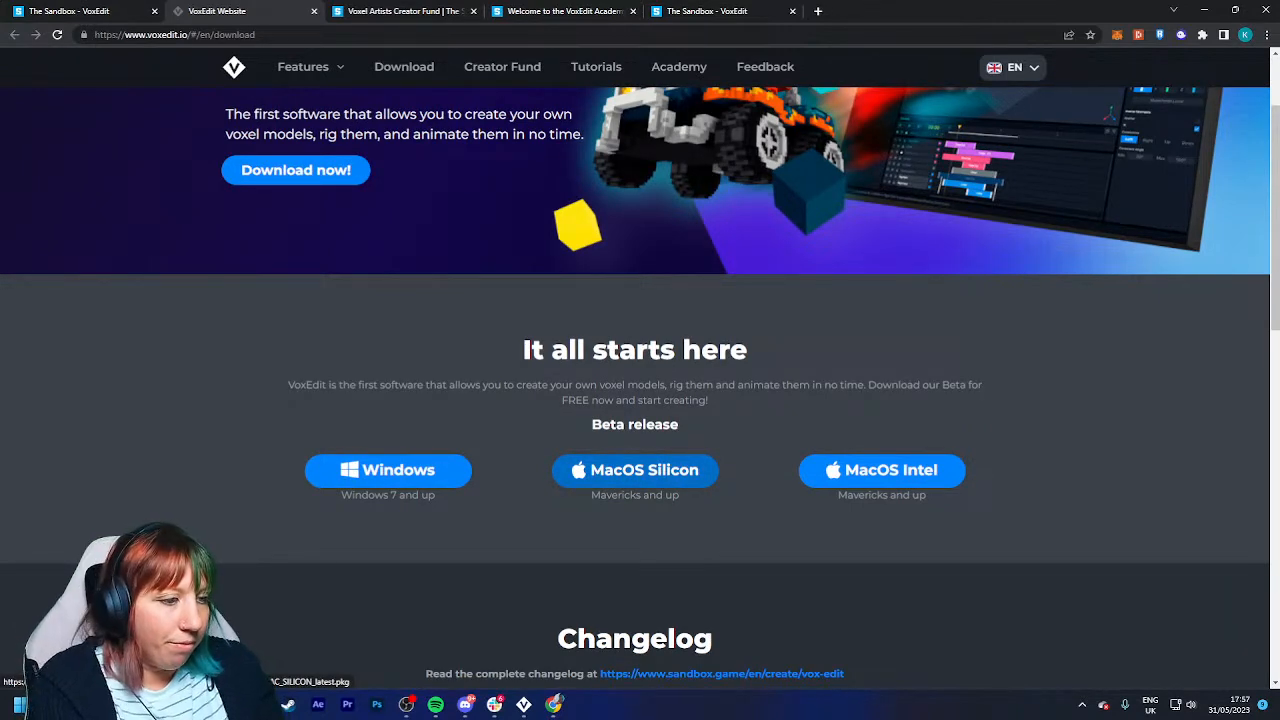
pyautogui.click(523, 704)
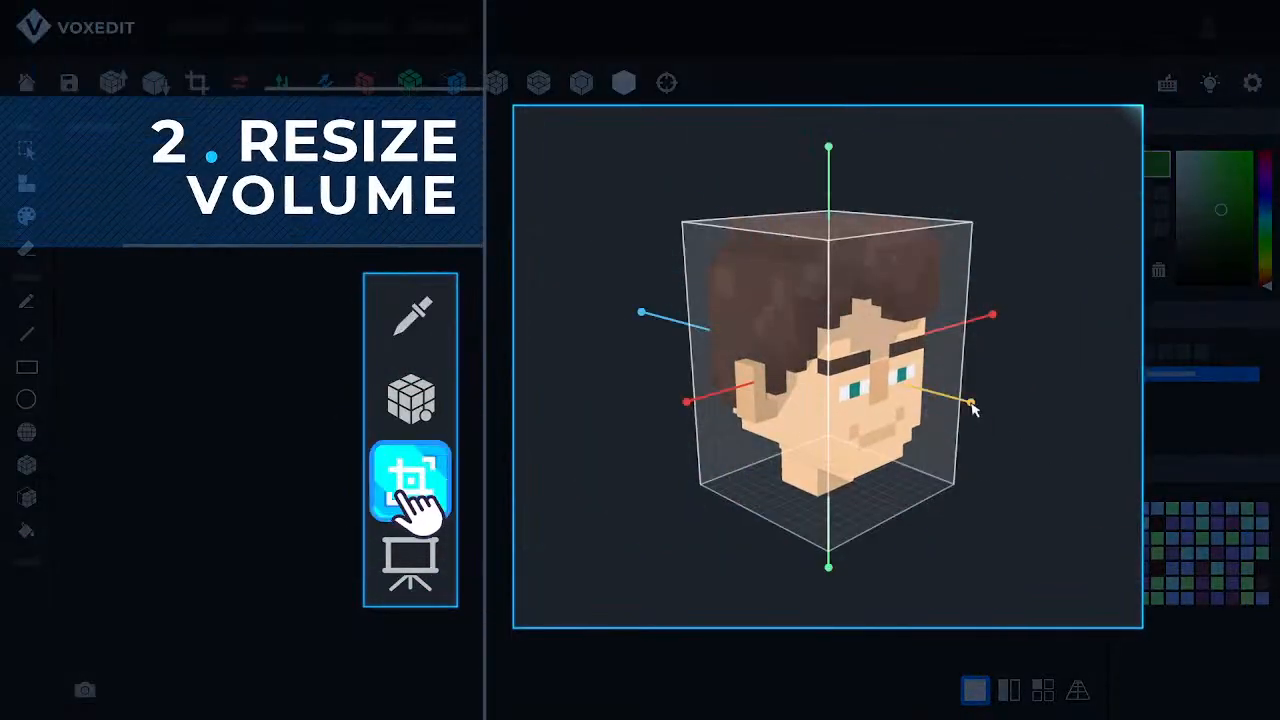
pyautogui.moveTo(972, 405); pyautogui.dragTo(1043, 429)
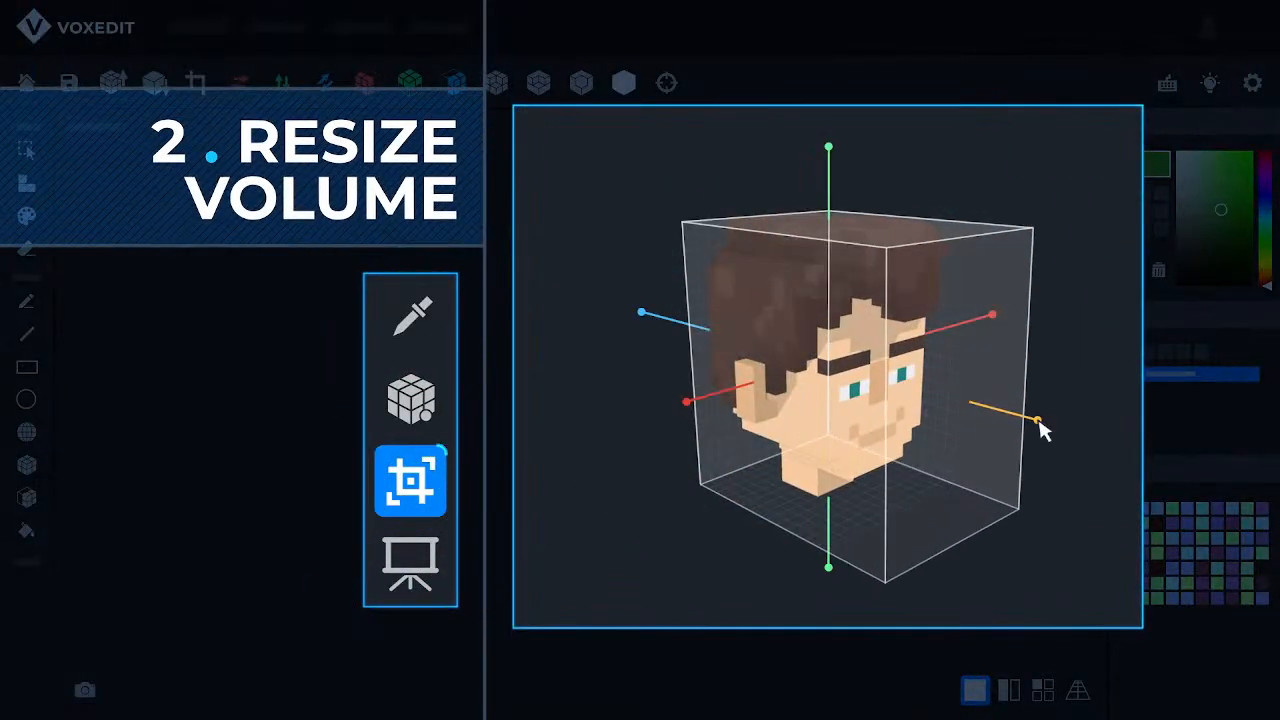
pyautogui.moveTo(686, 400); pyautogui.dragTo(623, 429)
pyautogui.moveTo(828, 148); pyautogui.dragTo(830, 122)
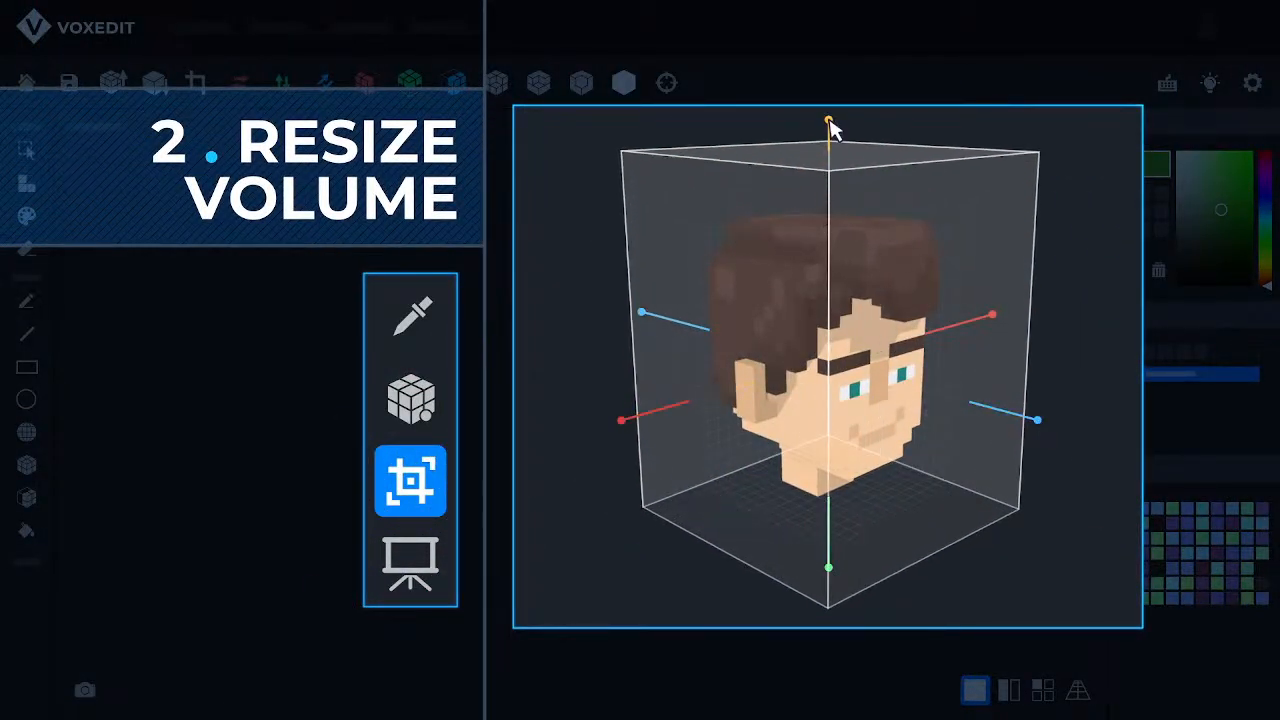
pyautogui.moveTo(643, 313); pyautogui.dragTo(598, 300)
pyautogui.moveTo(995, 320); pyautogui.dragTo(1049, 309)
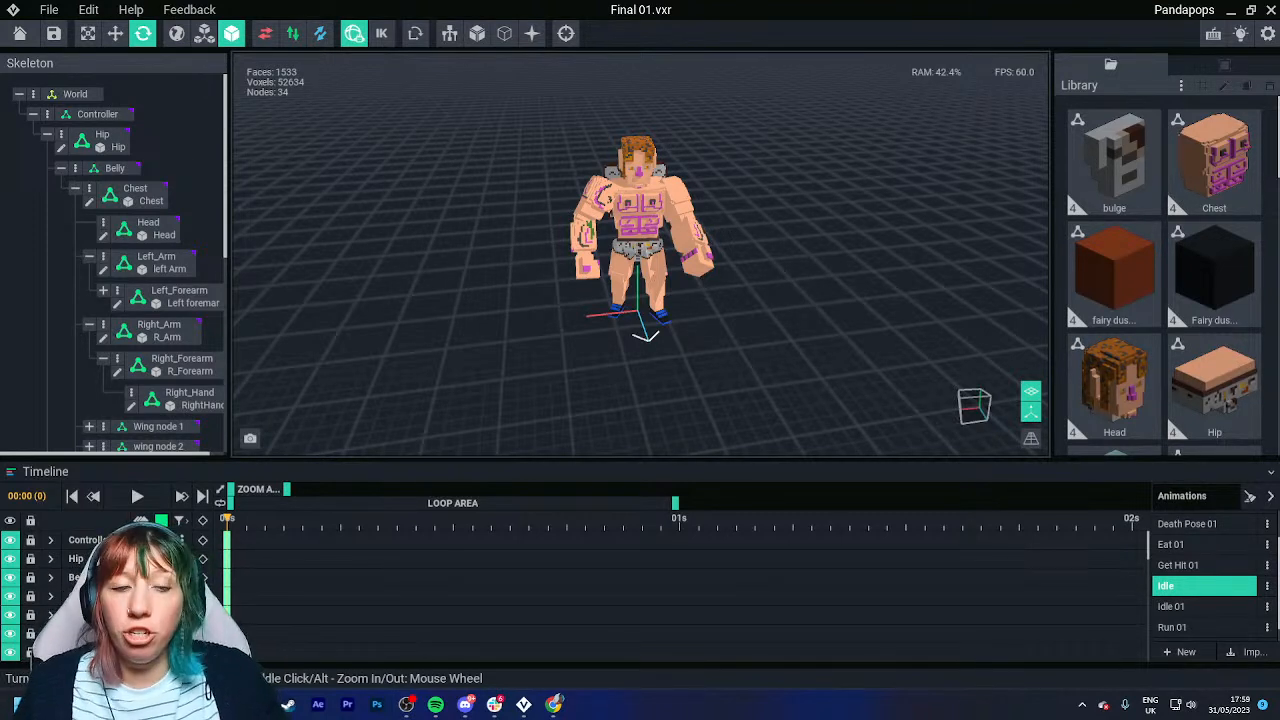
# Open the Head model for editing, return to the Final 01.vxr rig with the model saved, and select all the rig's nodes.
pyautogui.click(148, 228)
pyautogui.press('Tab')
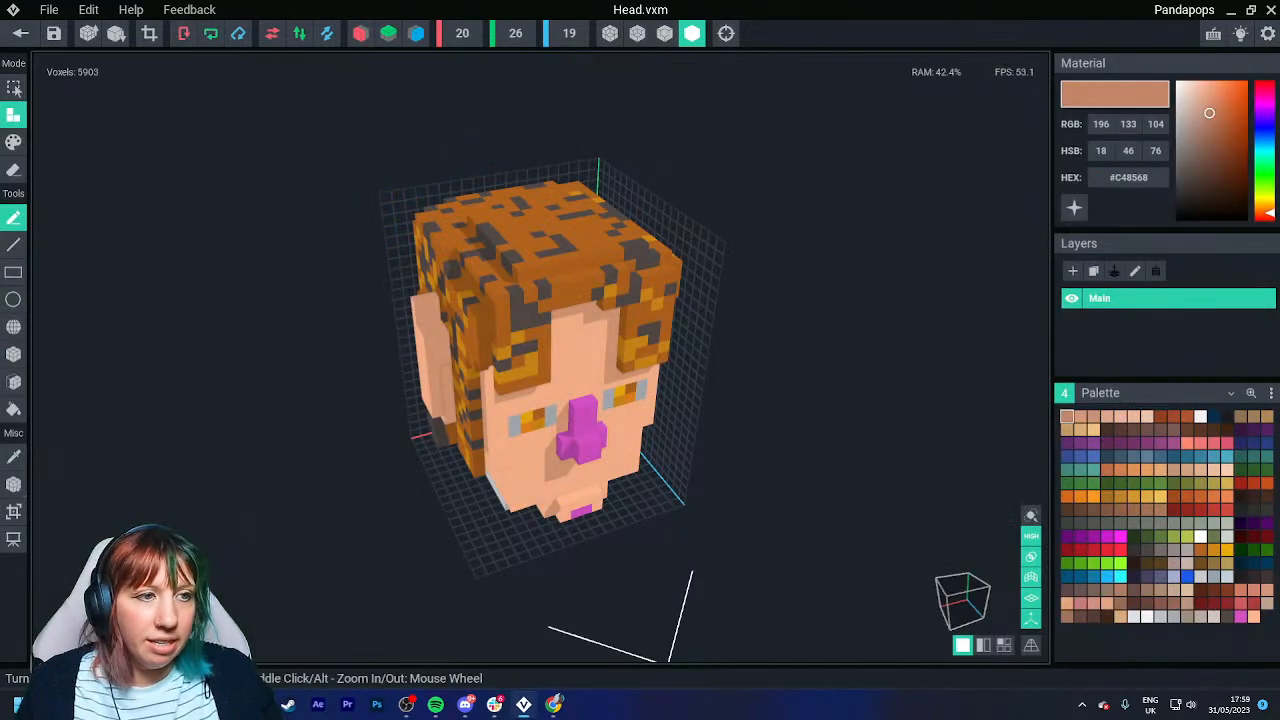
pyautogui.click(21, 33)
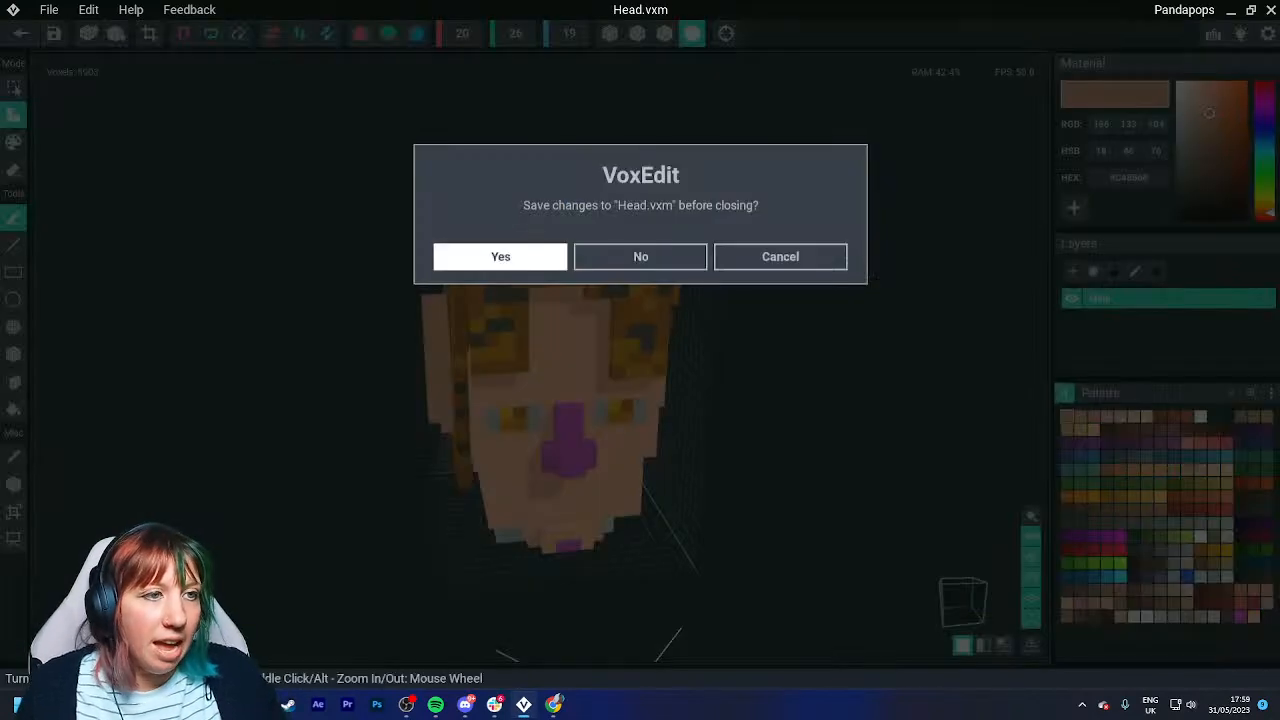
pyautogui.click(500, 256)
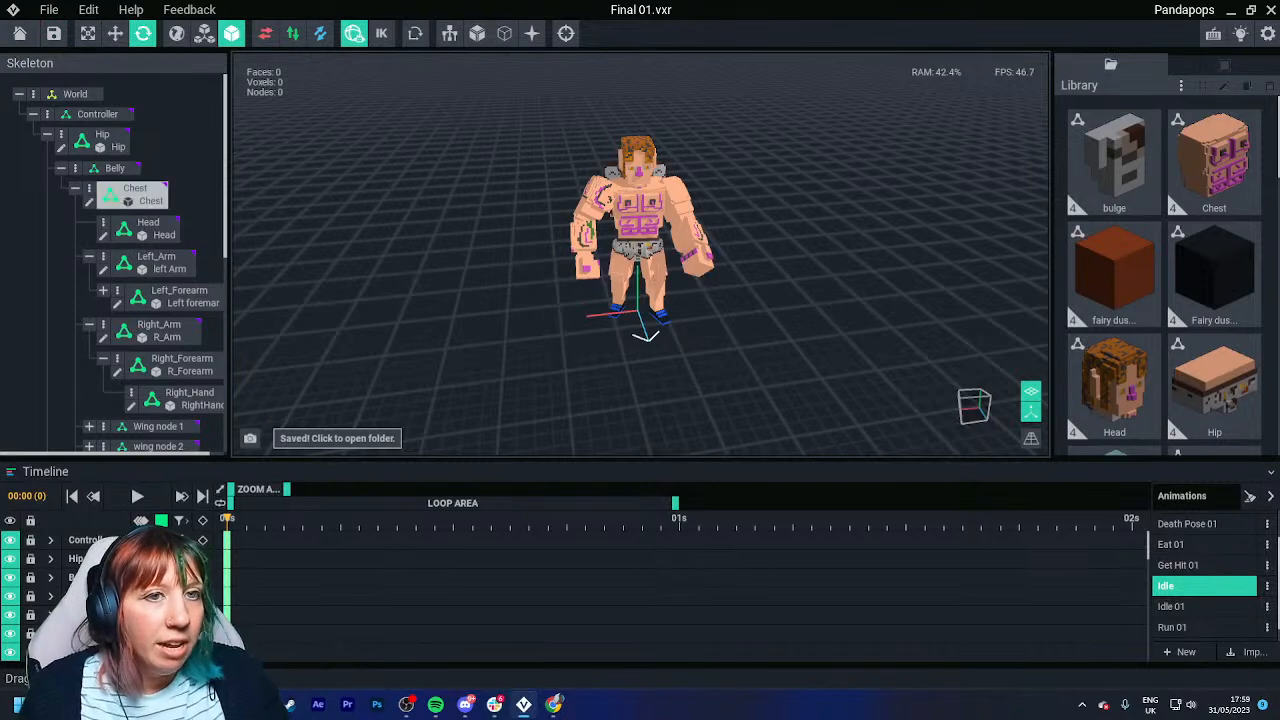
pyautogui.hotkey('ctrl', 'a')
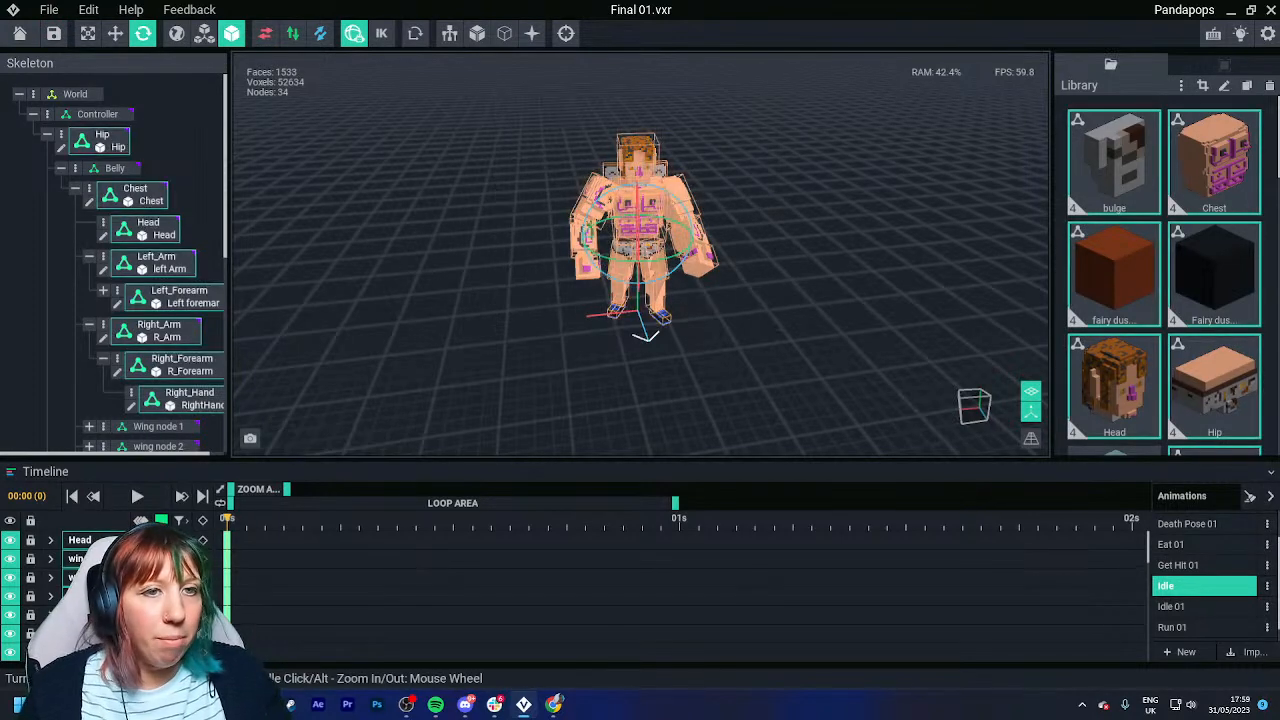